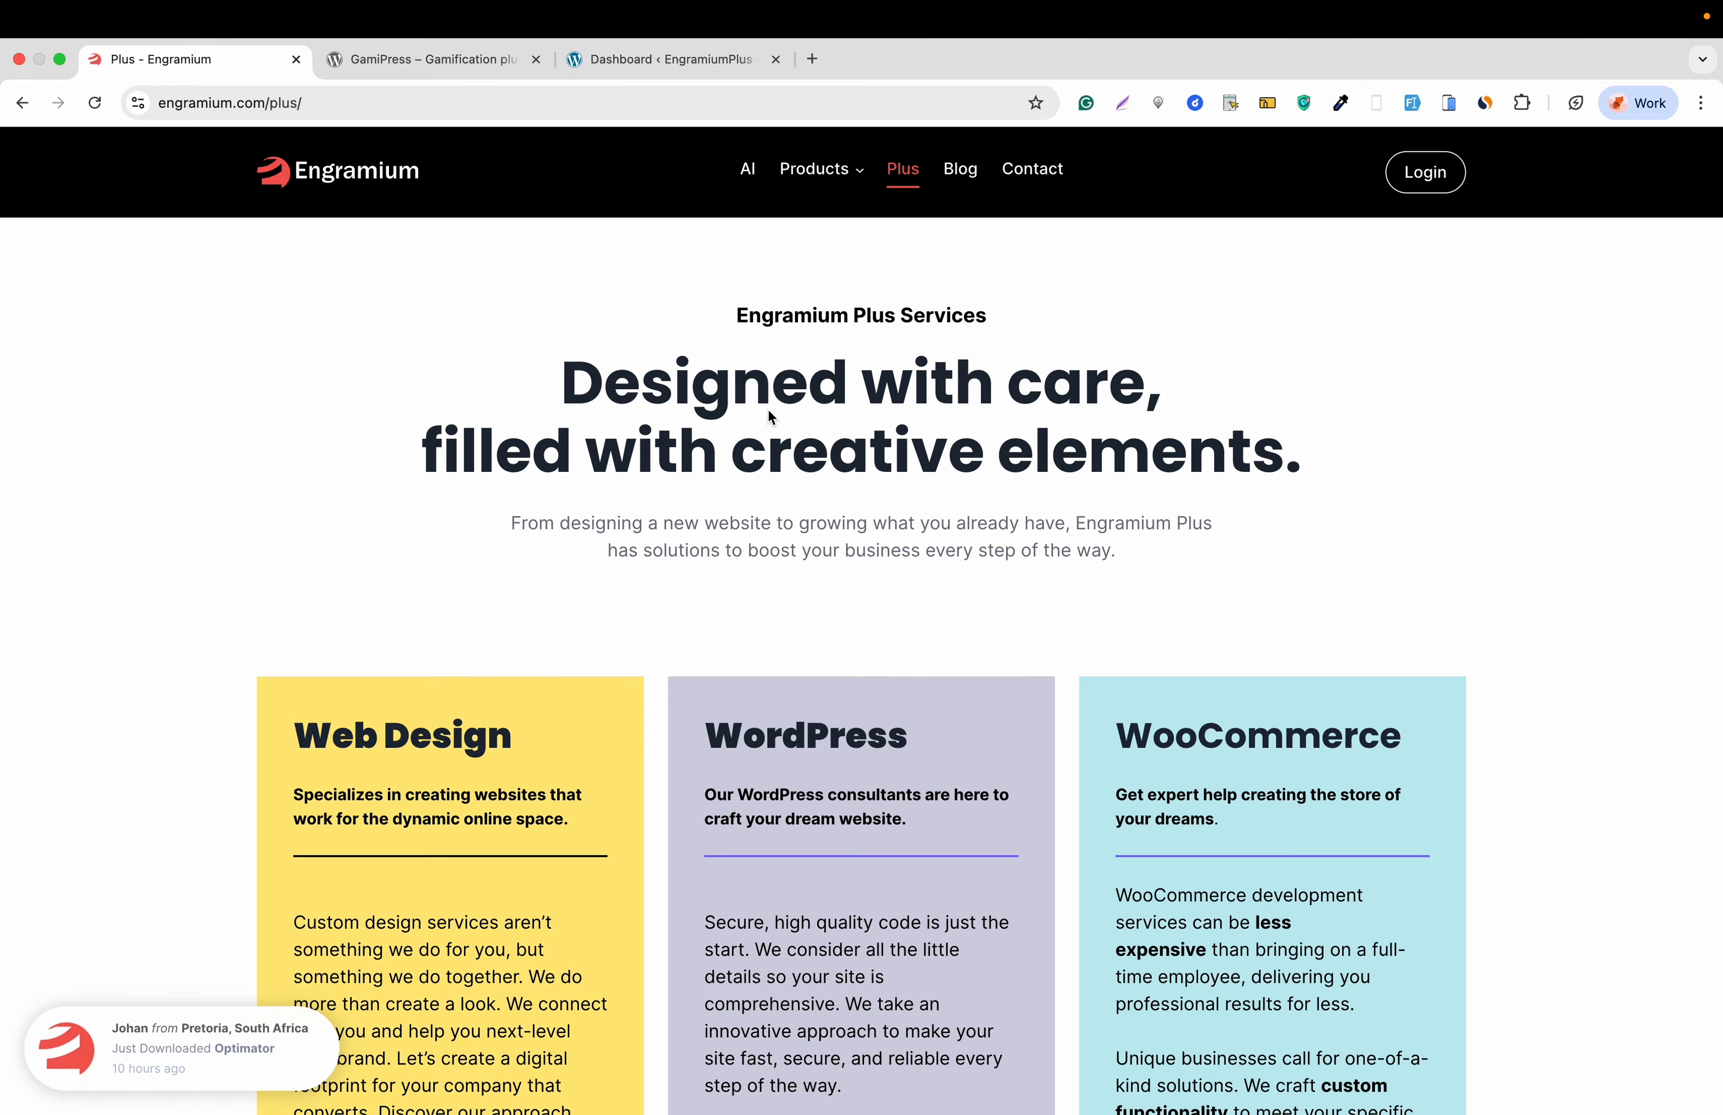
- Read the GamiPress plugin's Description and Features on WordPress.org, then return to the site Dashboard
click(461, 65)
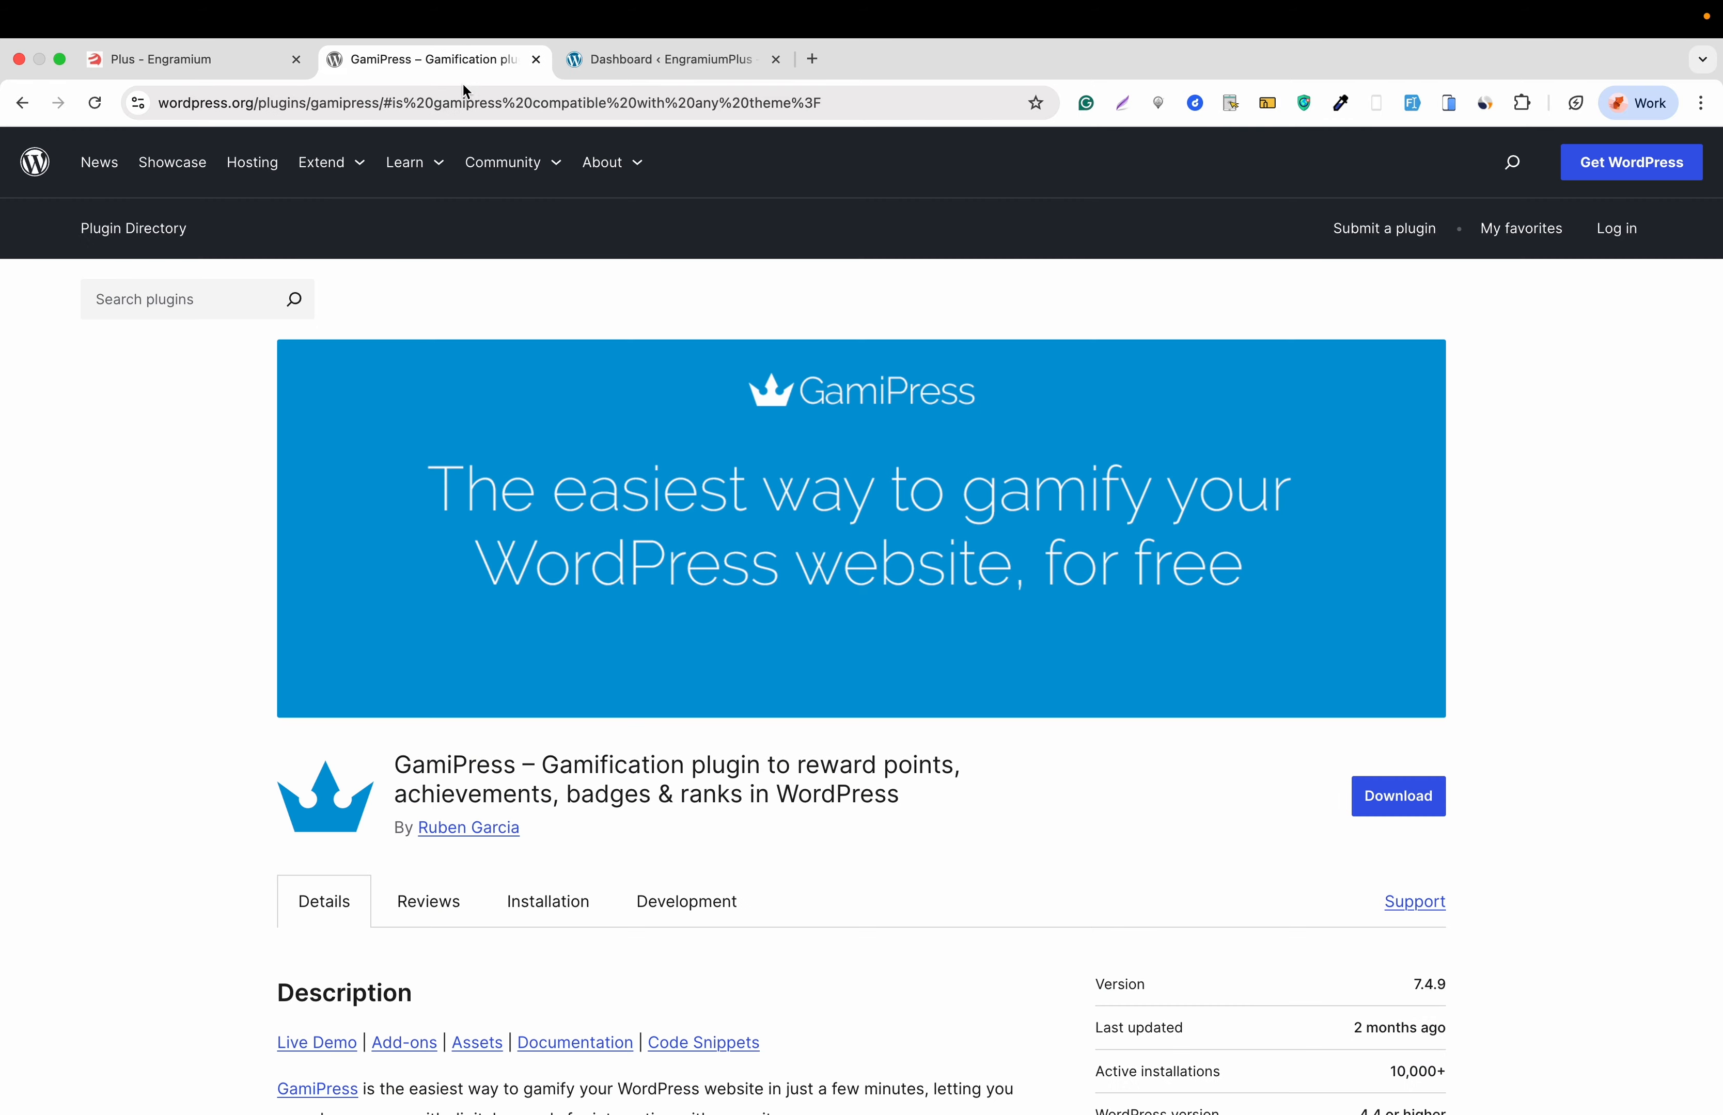
scroll(550, 585, down, 4)
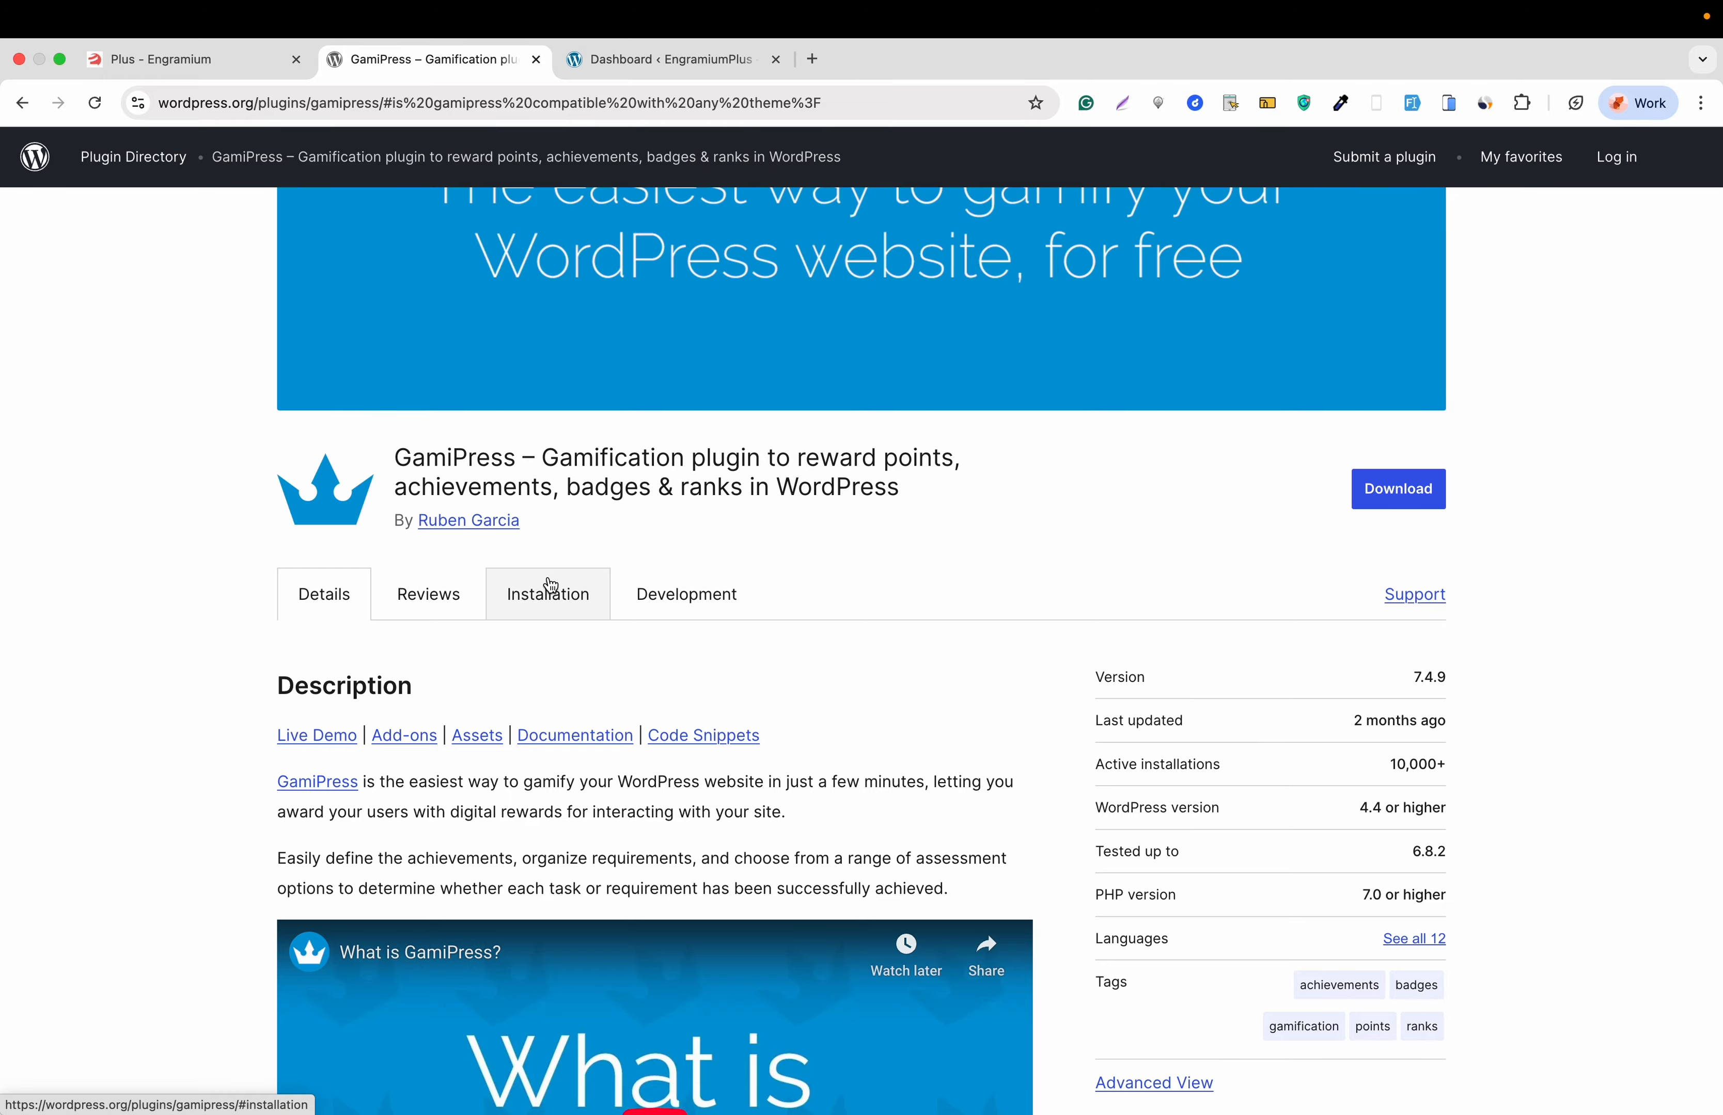
scroll(551, 585, down, 7)
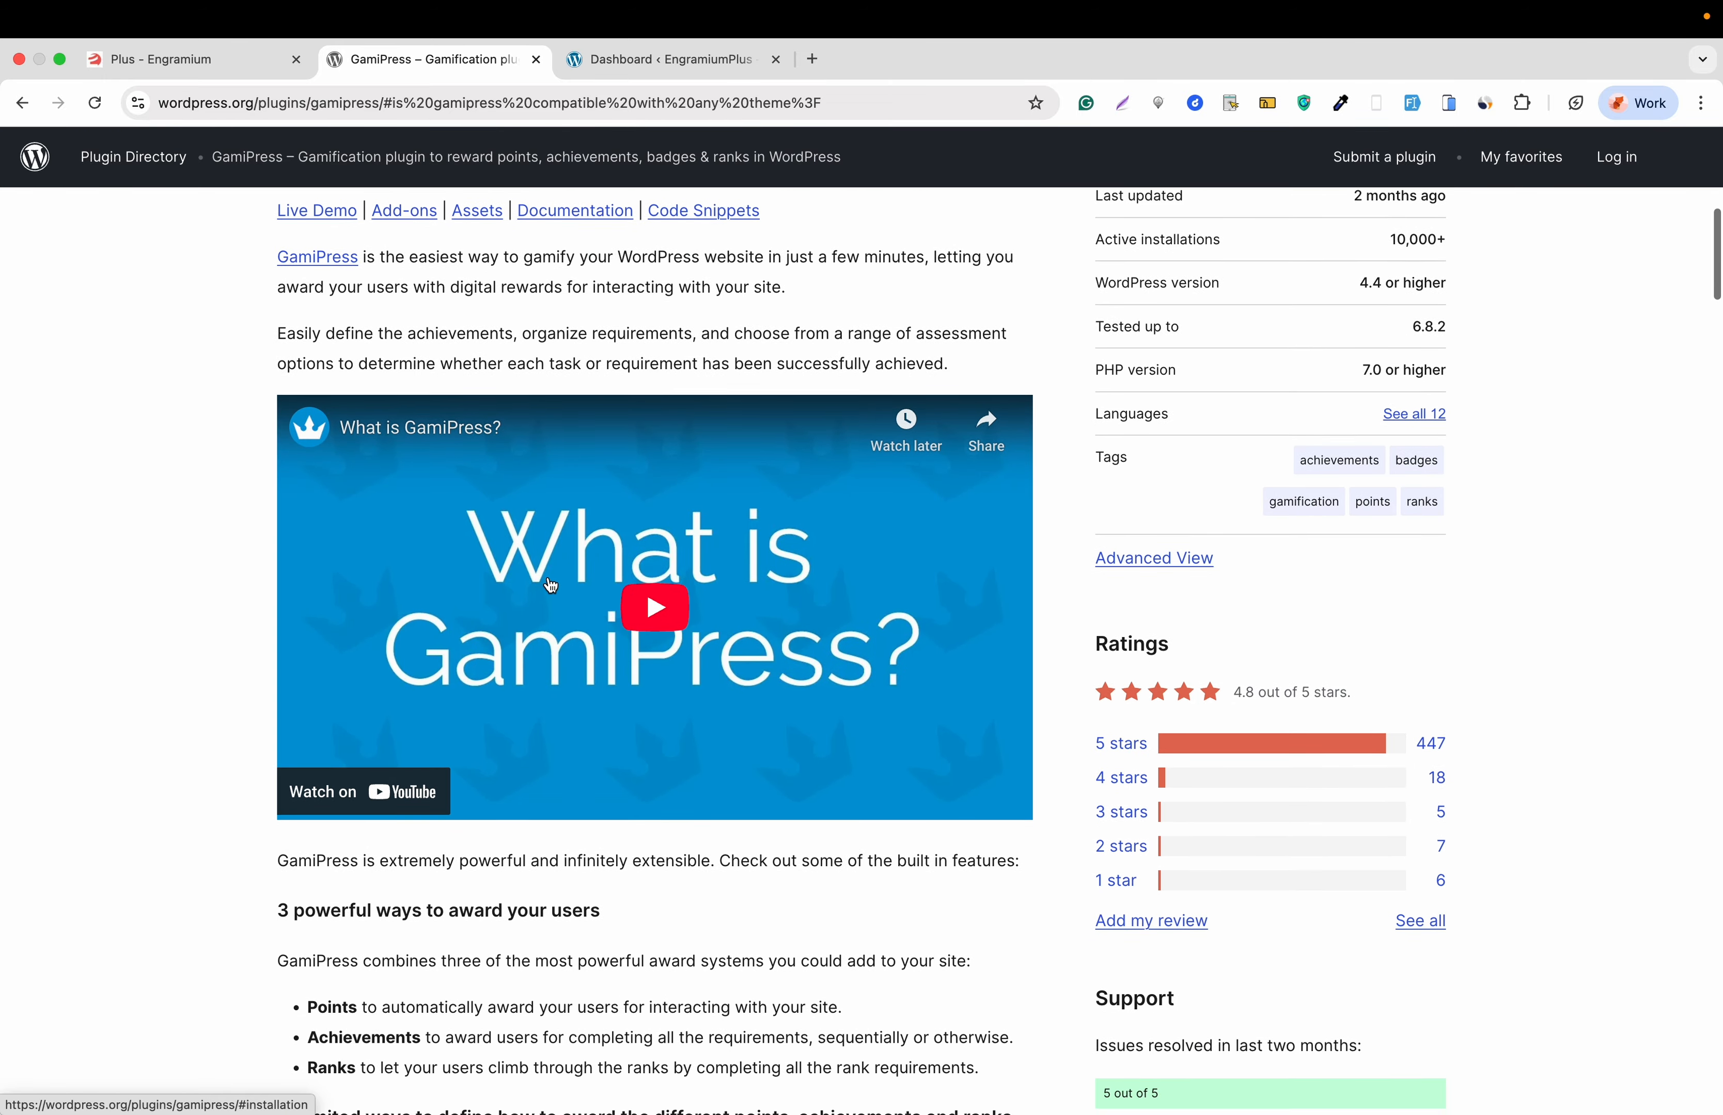
scroll(551, 585, down, 14)
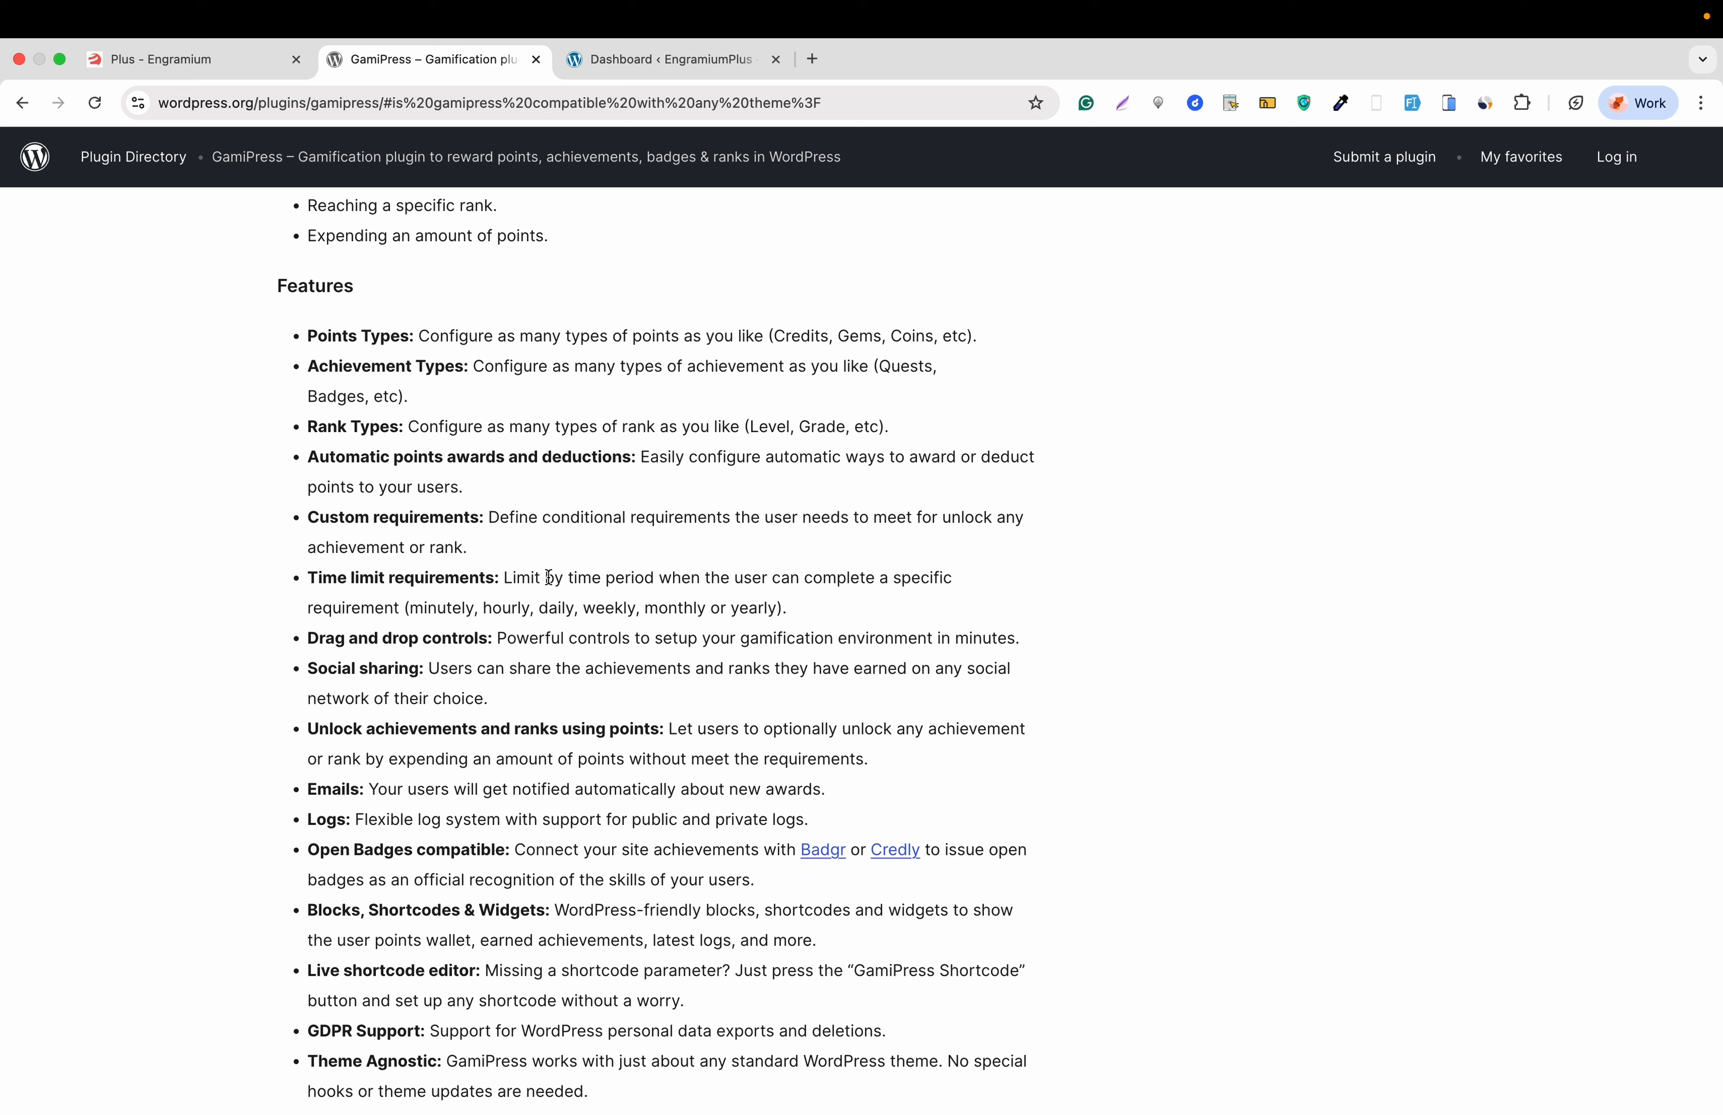
scroll(548, 578, down, 12)
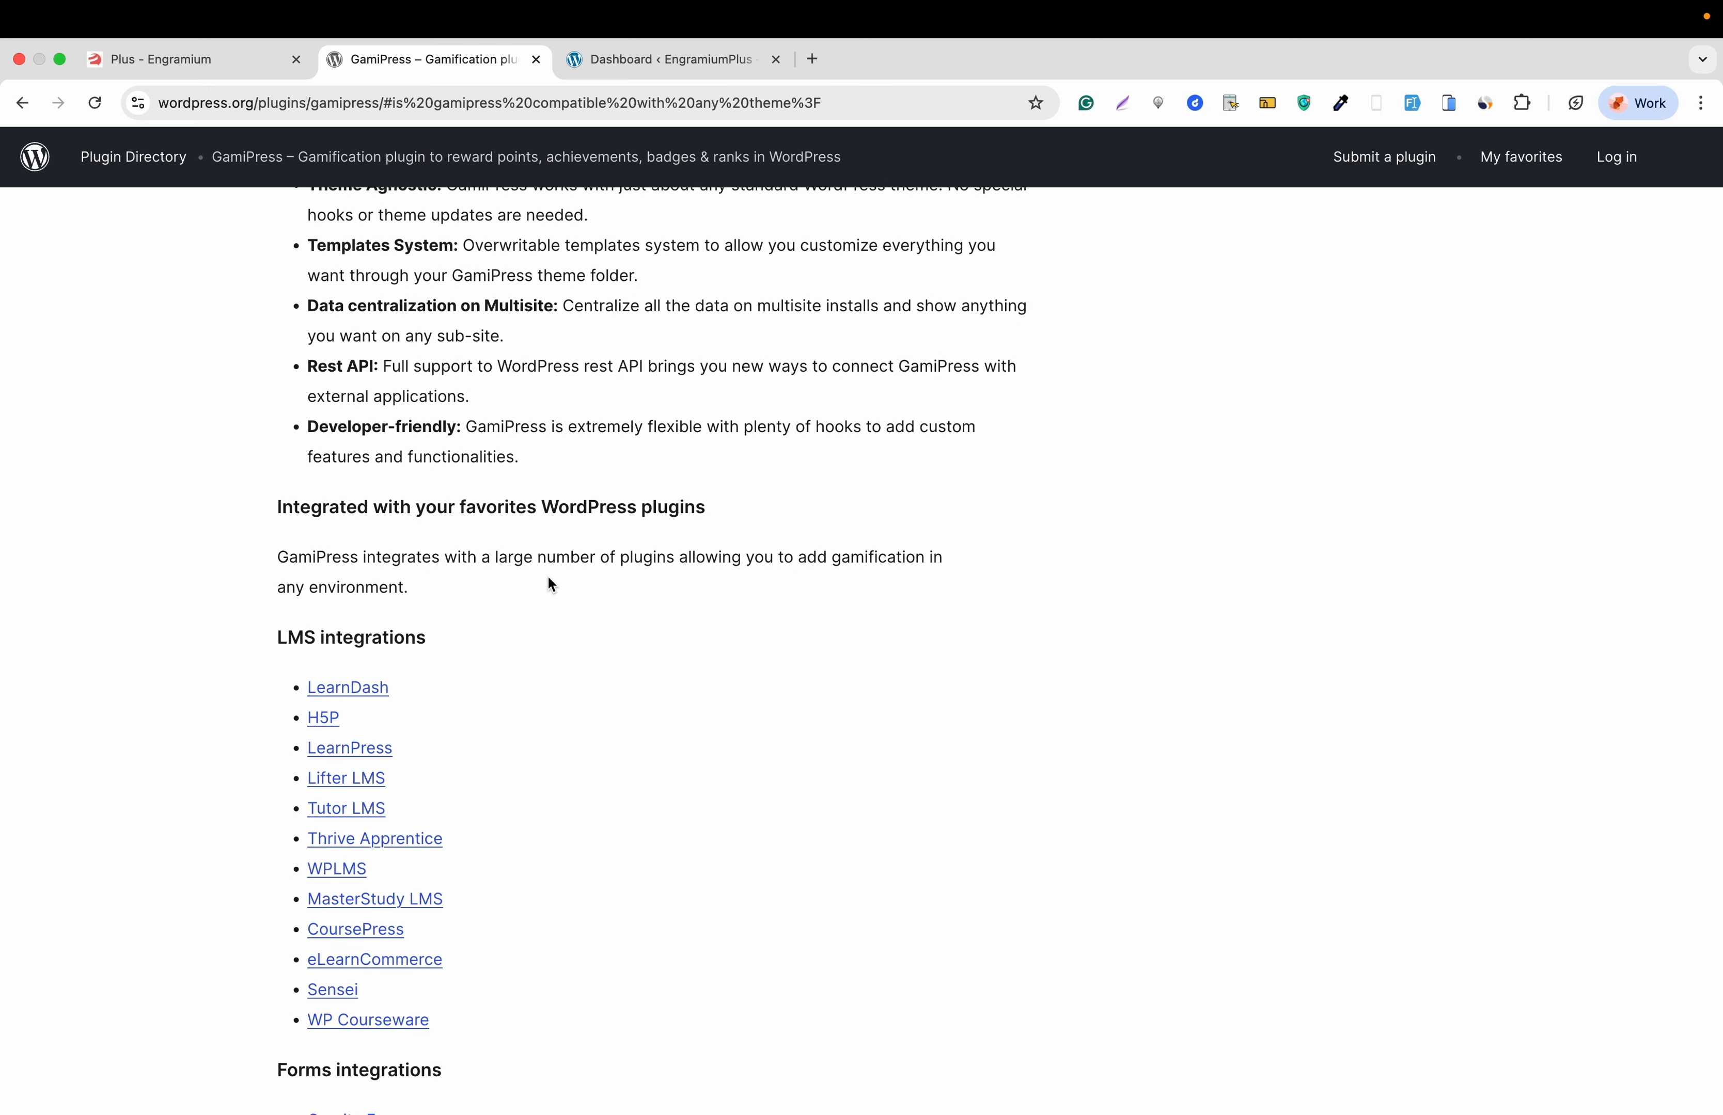
scroll(549, 578, down, 5)
scroll(549, 579, up, 13)
scroll(548, 574, up, 20)
scroll(549, 577, up, 6)
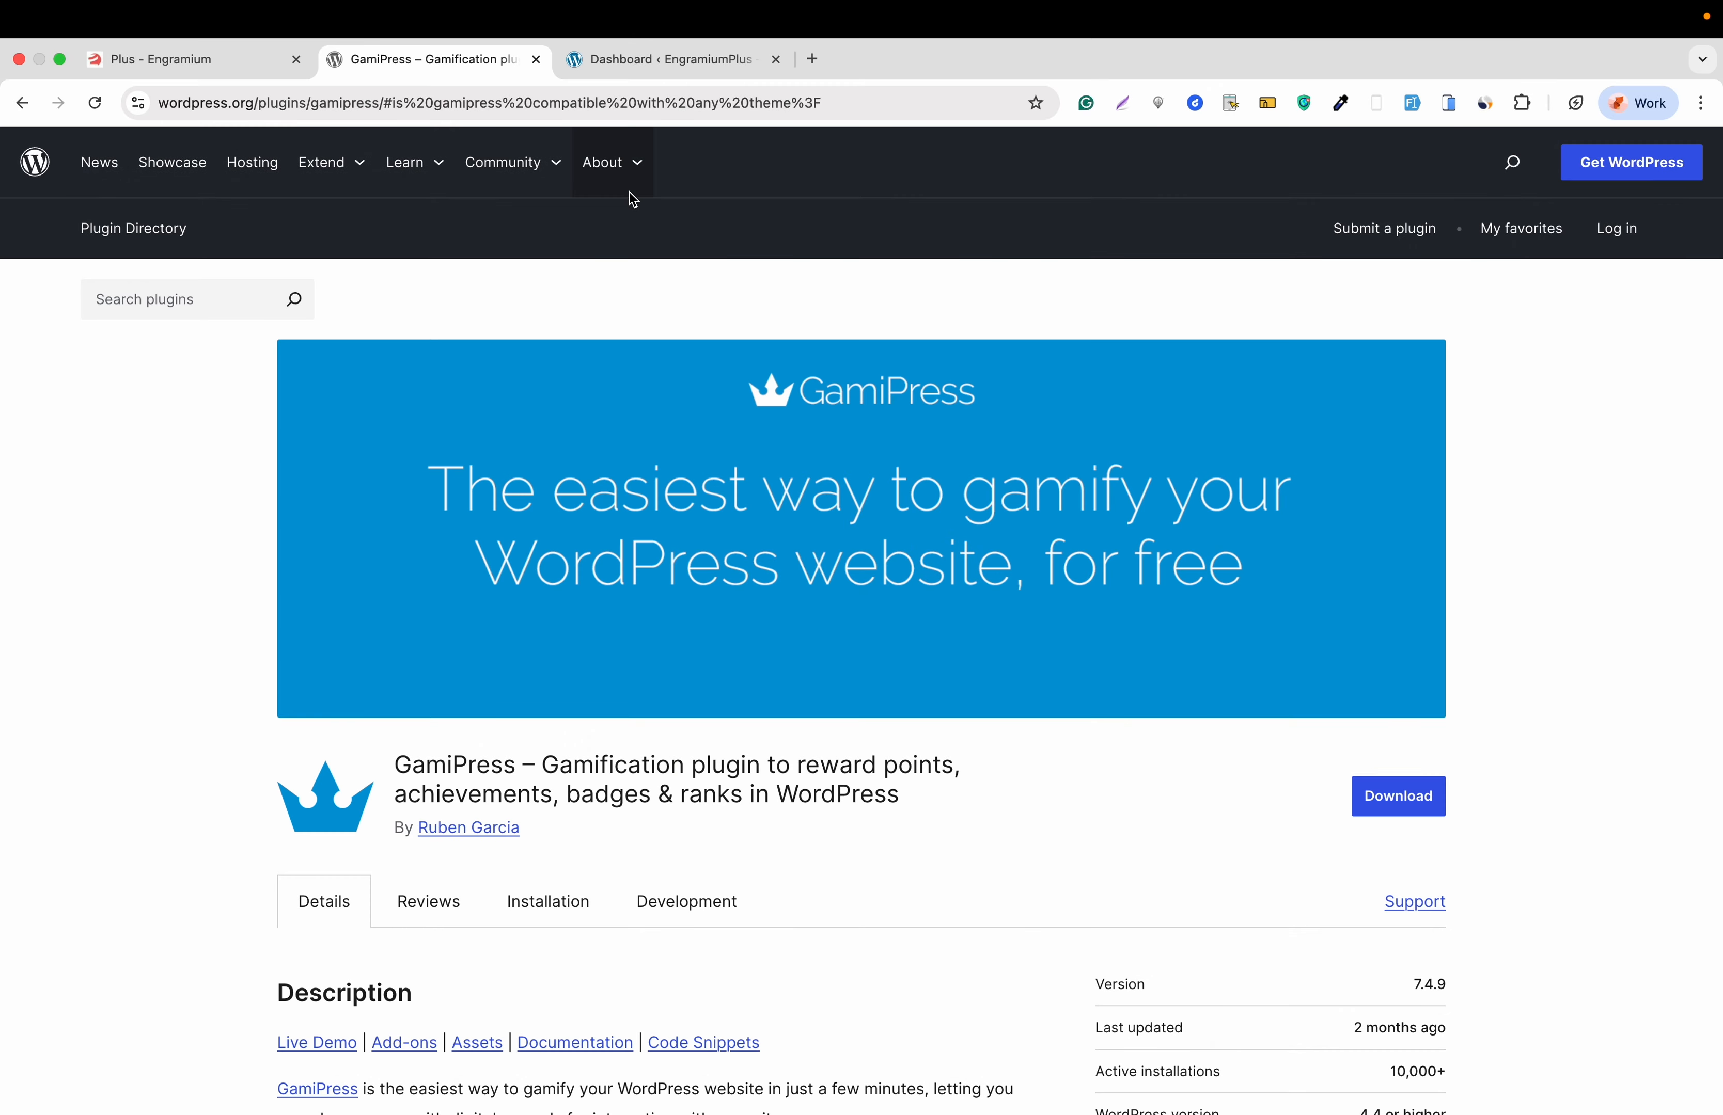
click(633, 75)
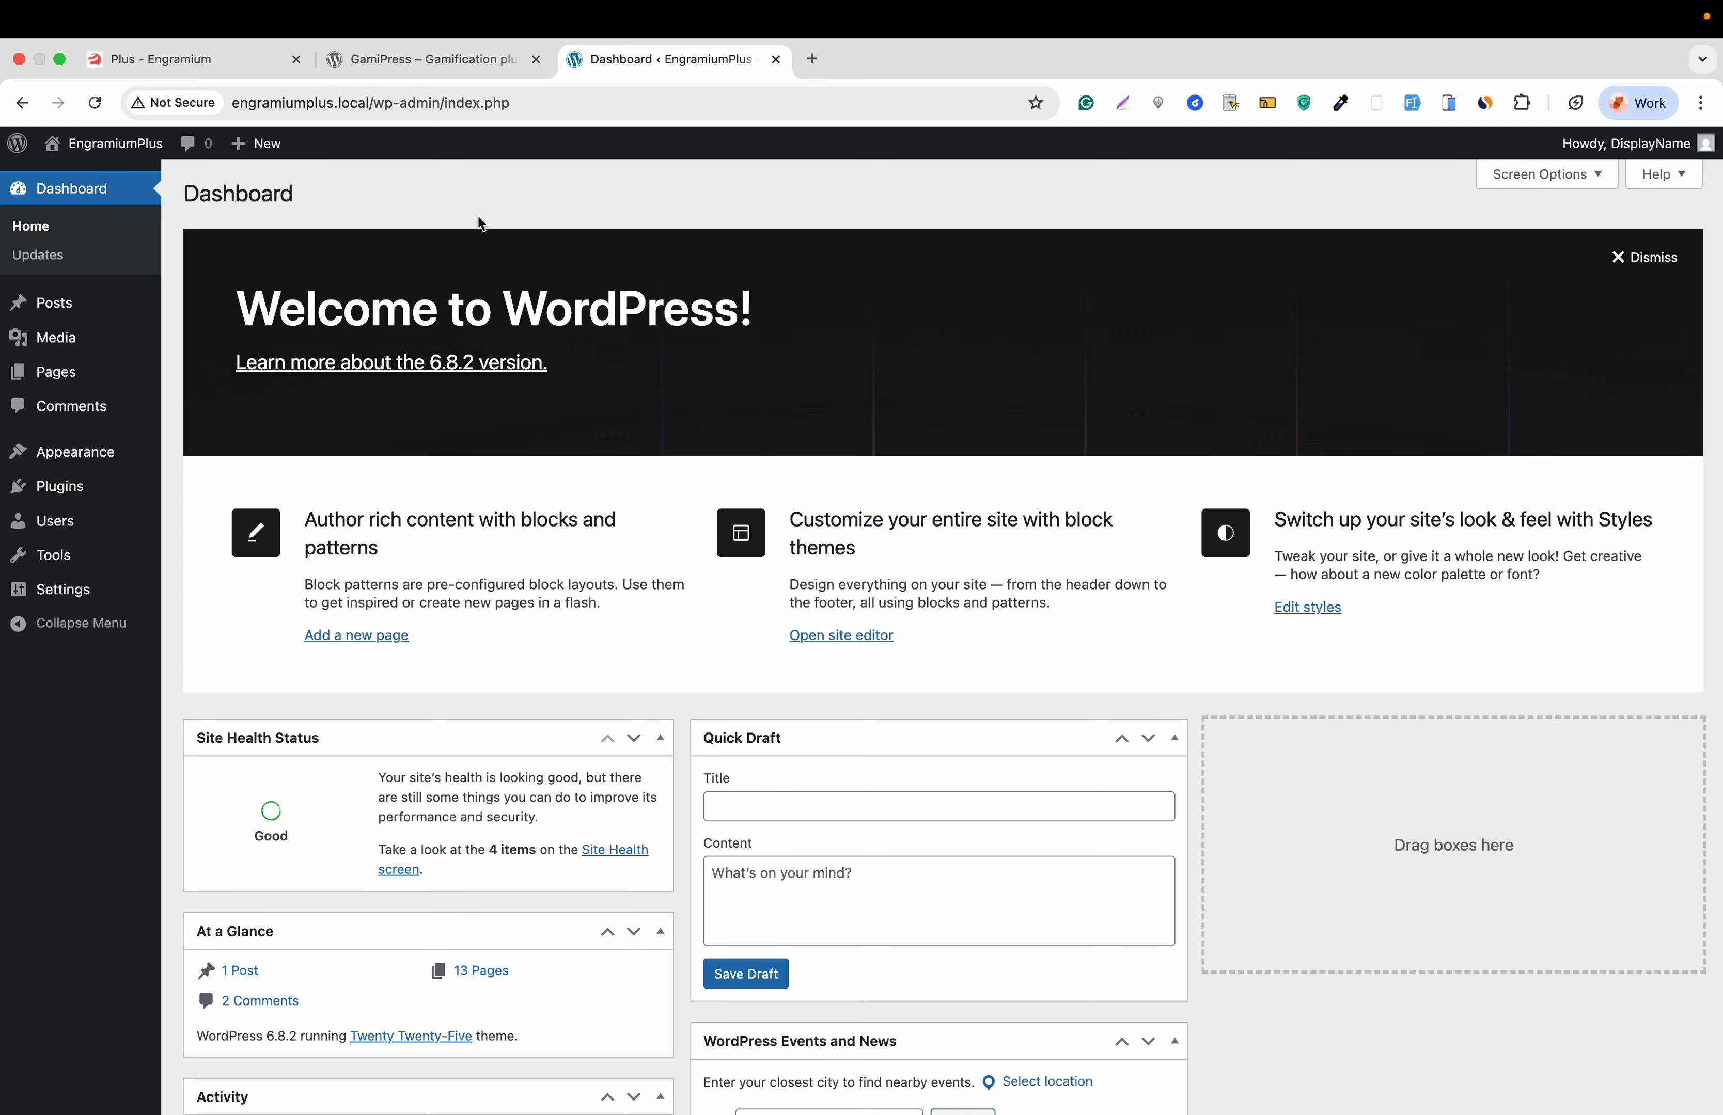
- Search the plugin directory for 'gamipress', then install and activate GamiPress 7.4.9
mouse_move(80, 489)
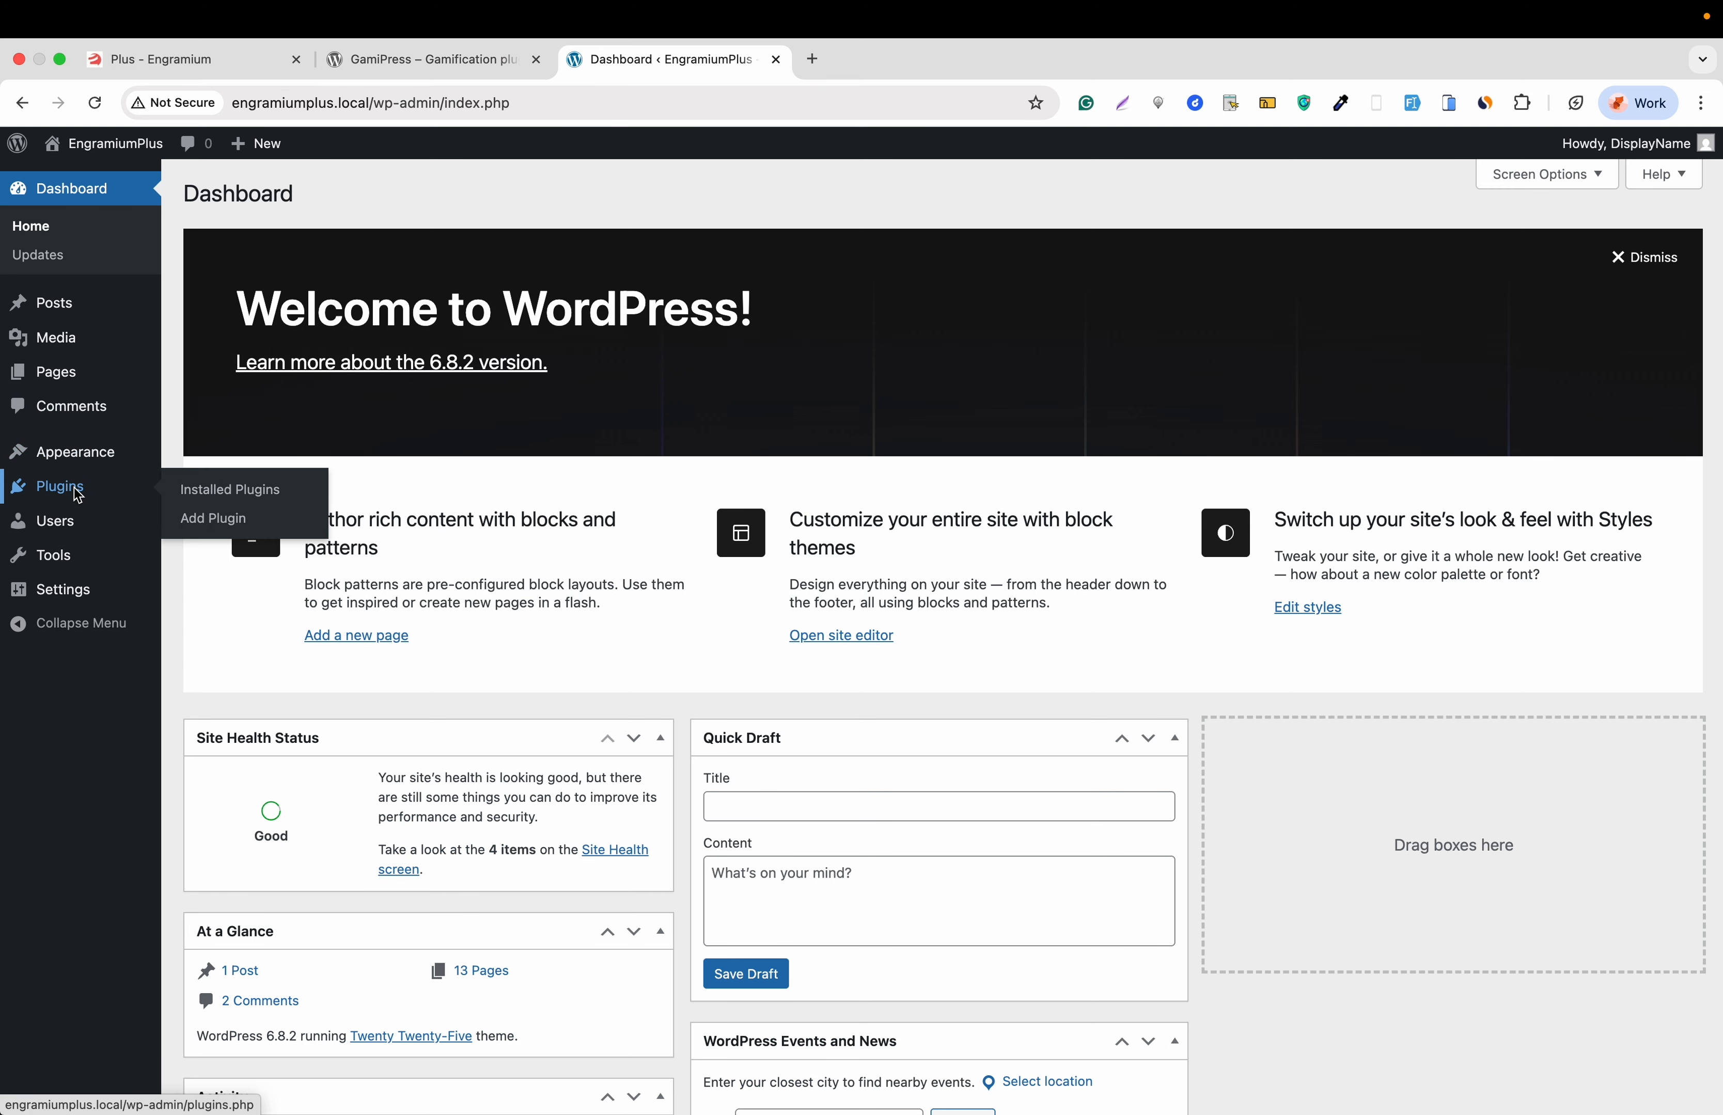
click(200, 527)
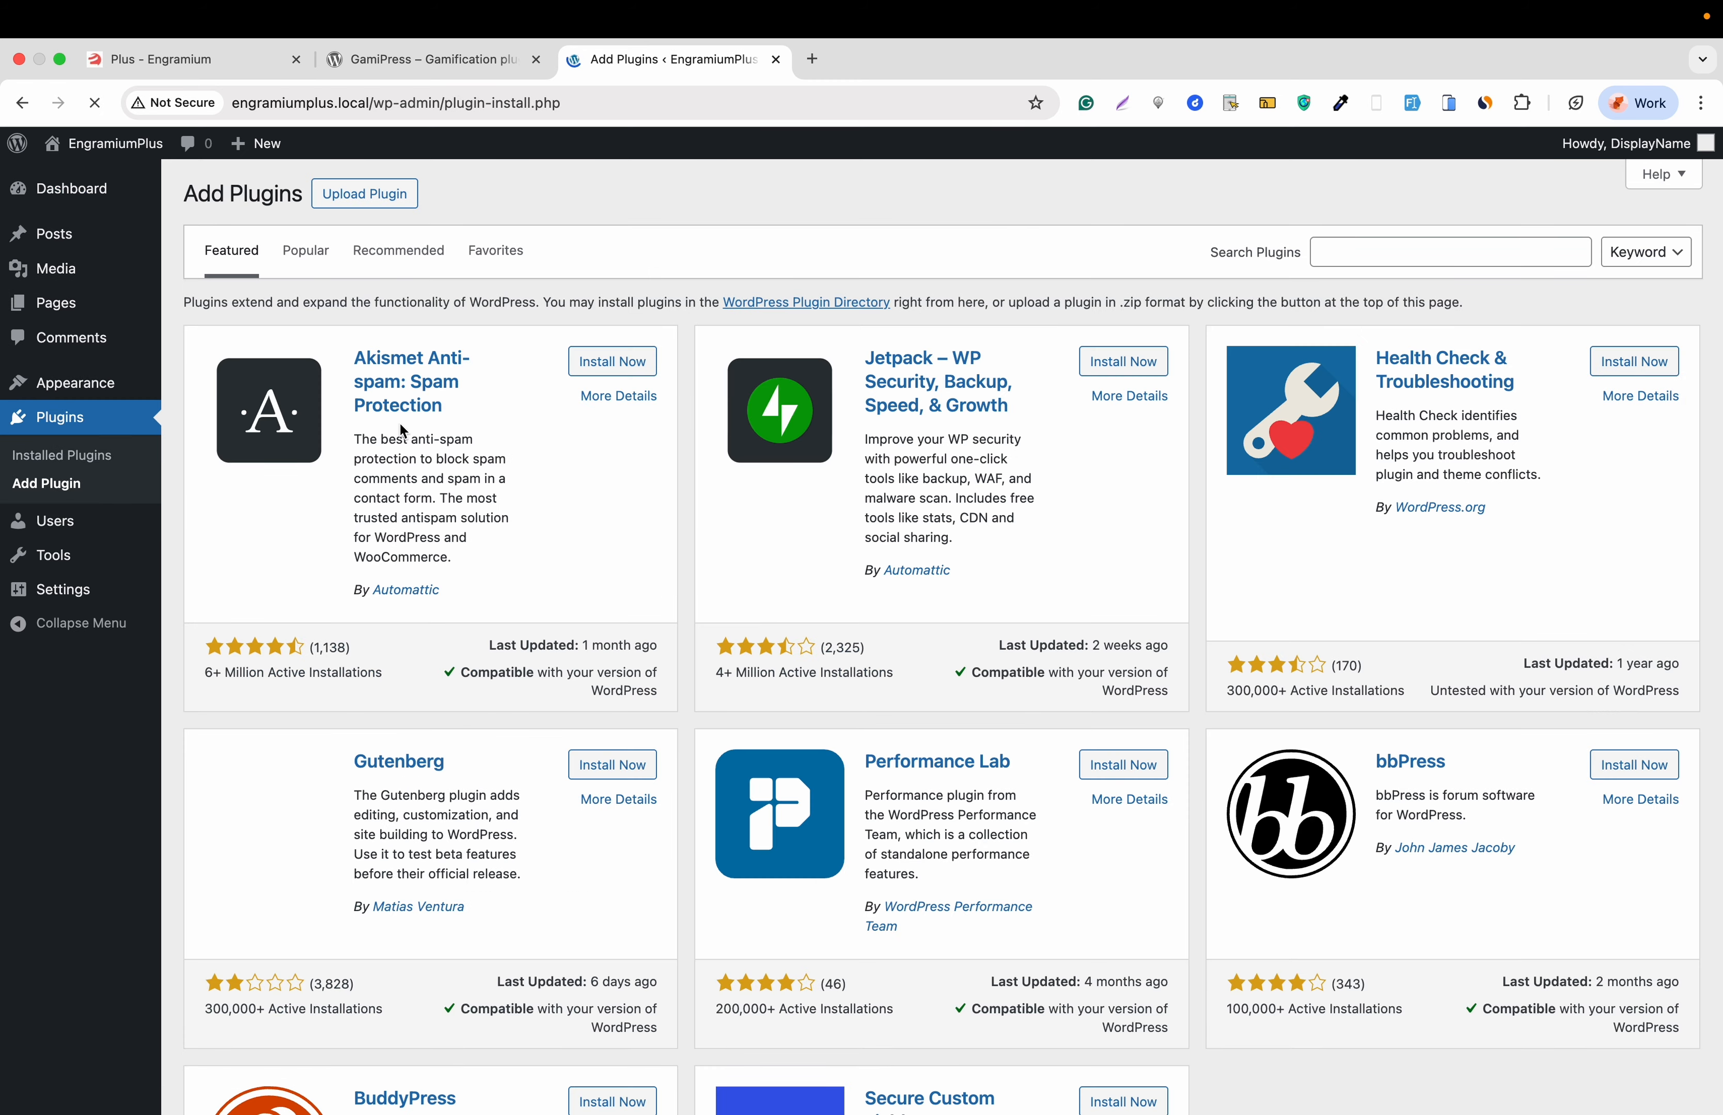
click(1335, 255)
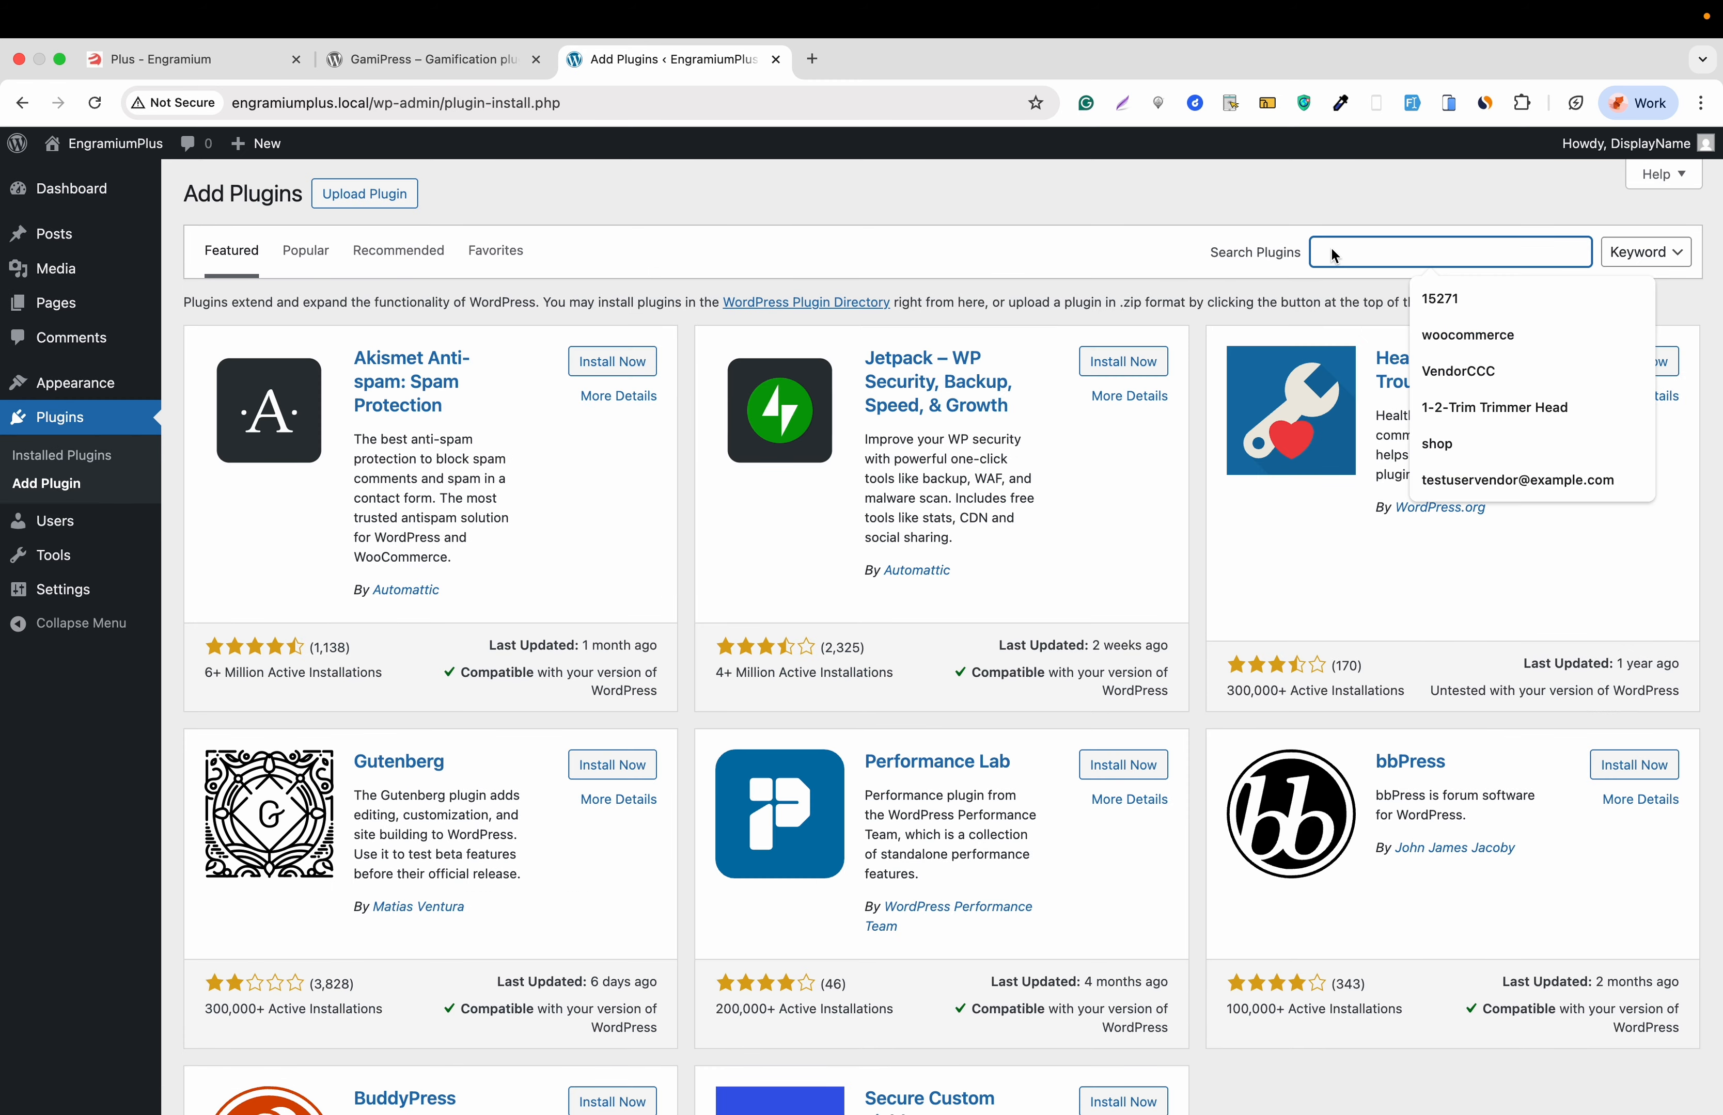
text(gamipress)
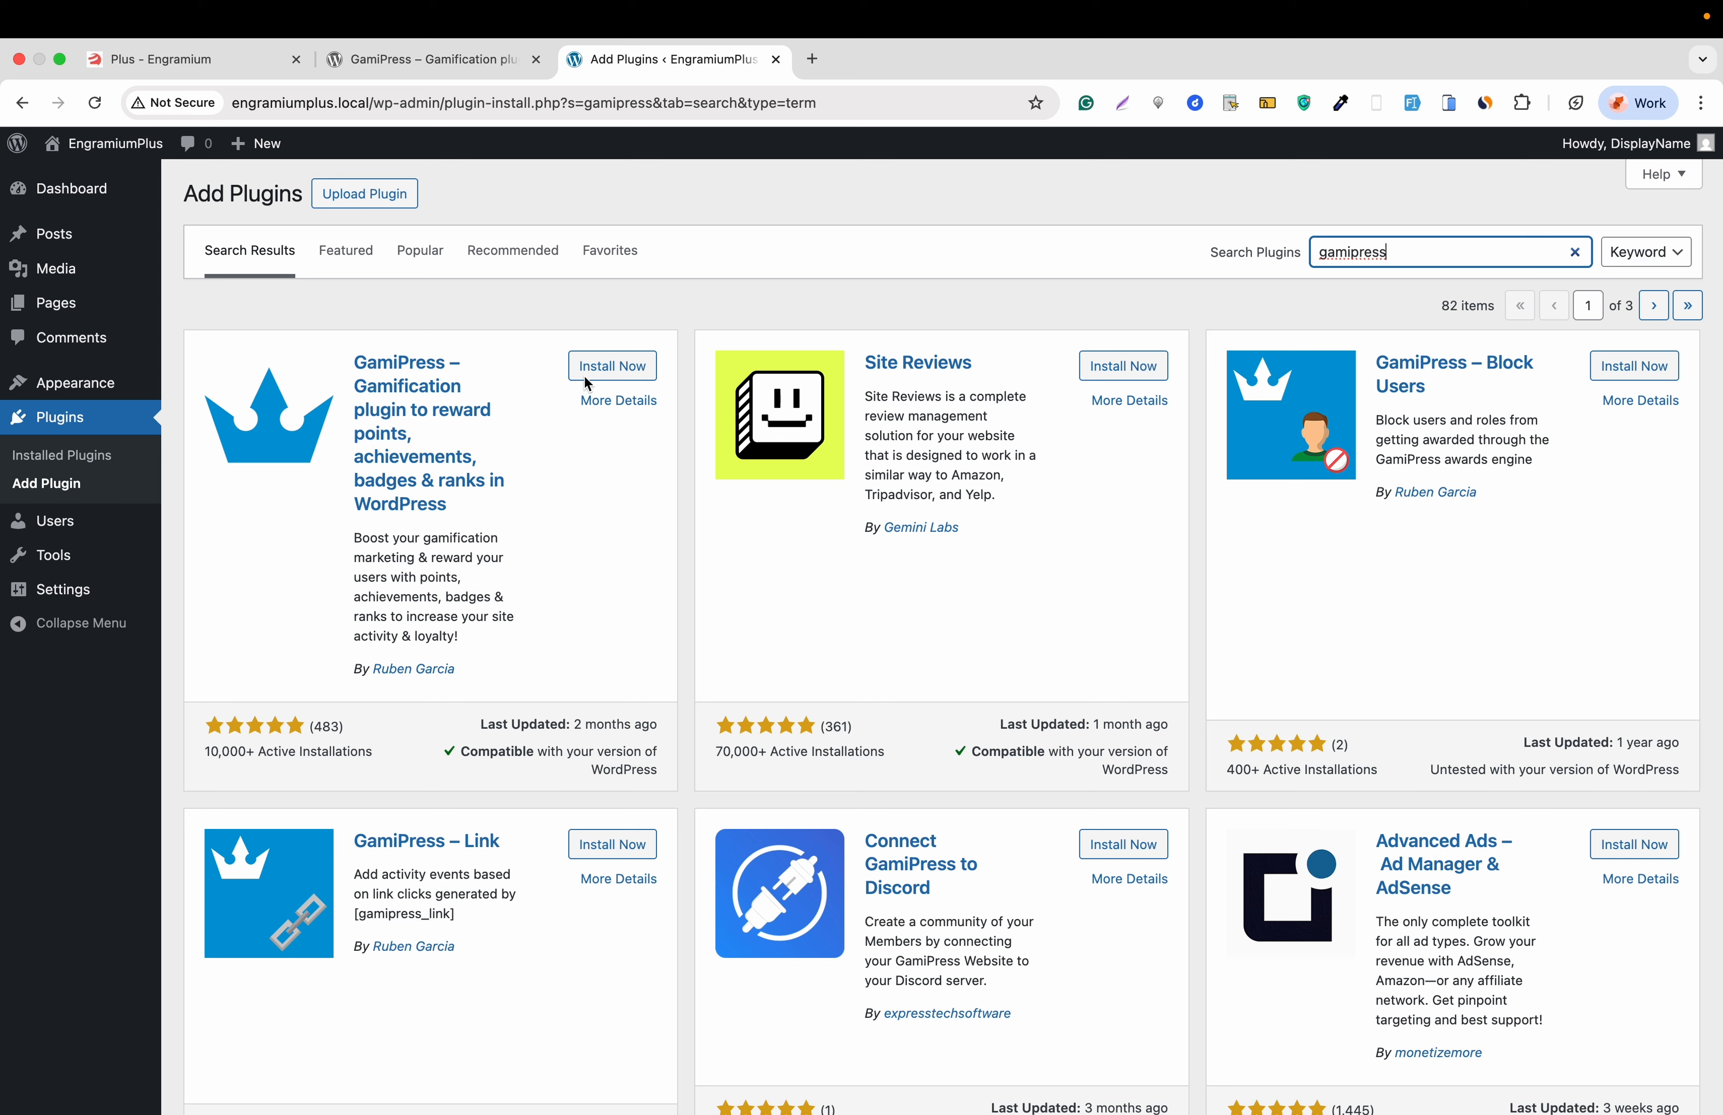
click(599, 369)
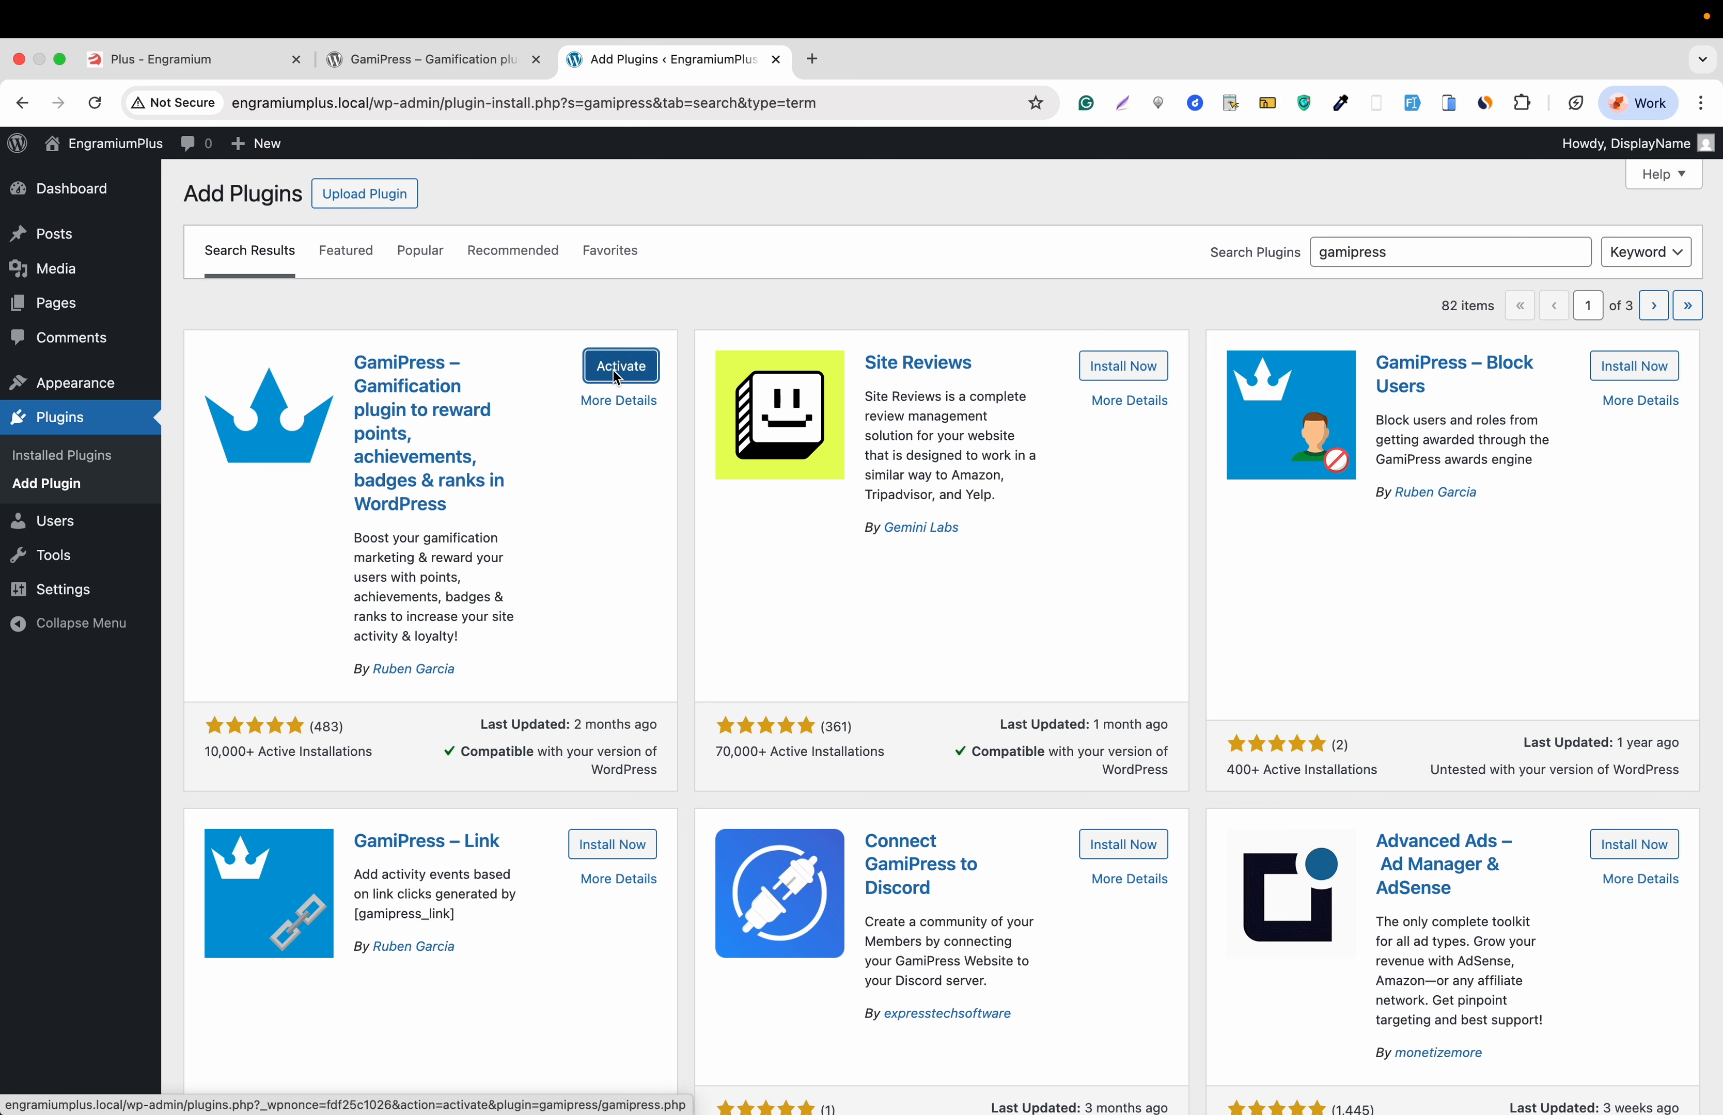
click(618, 370)
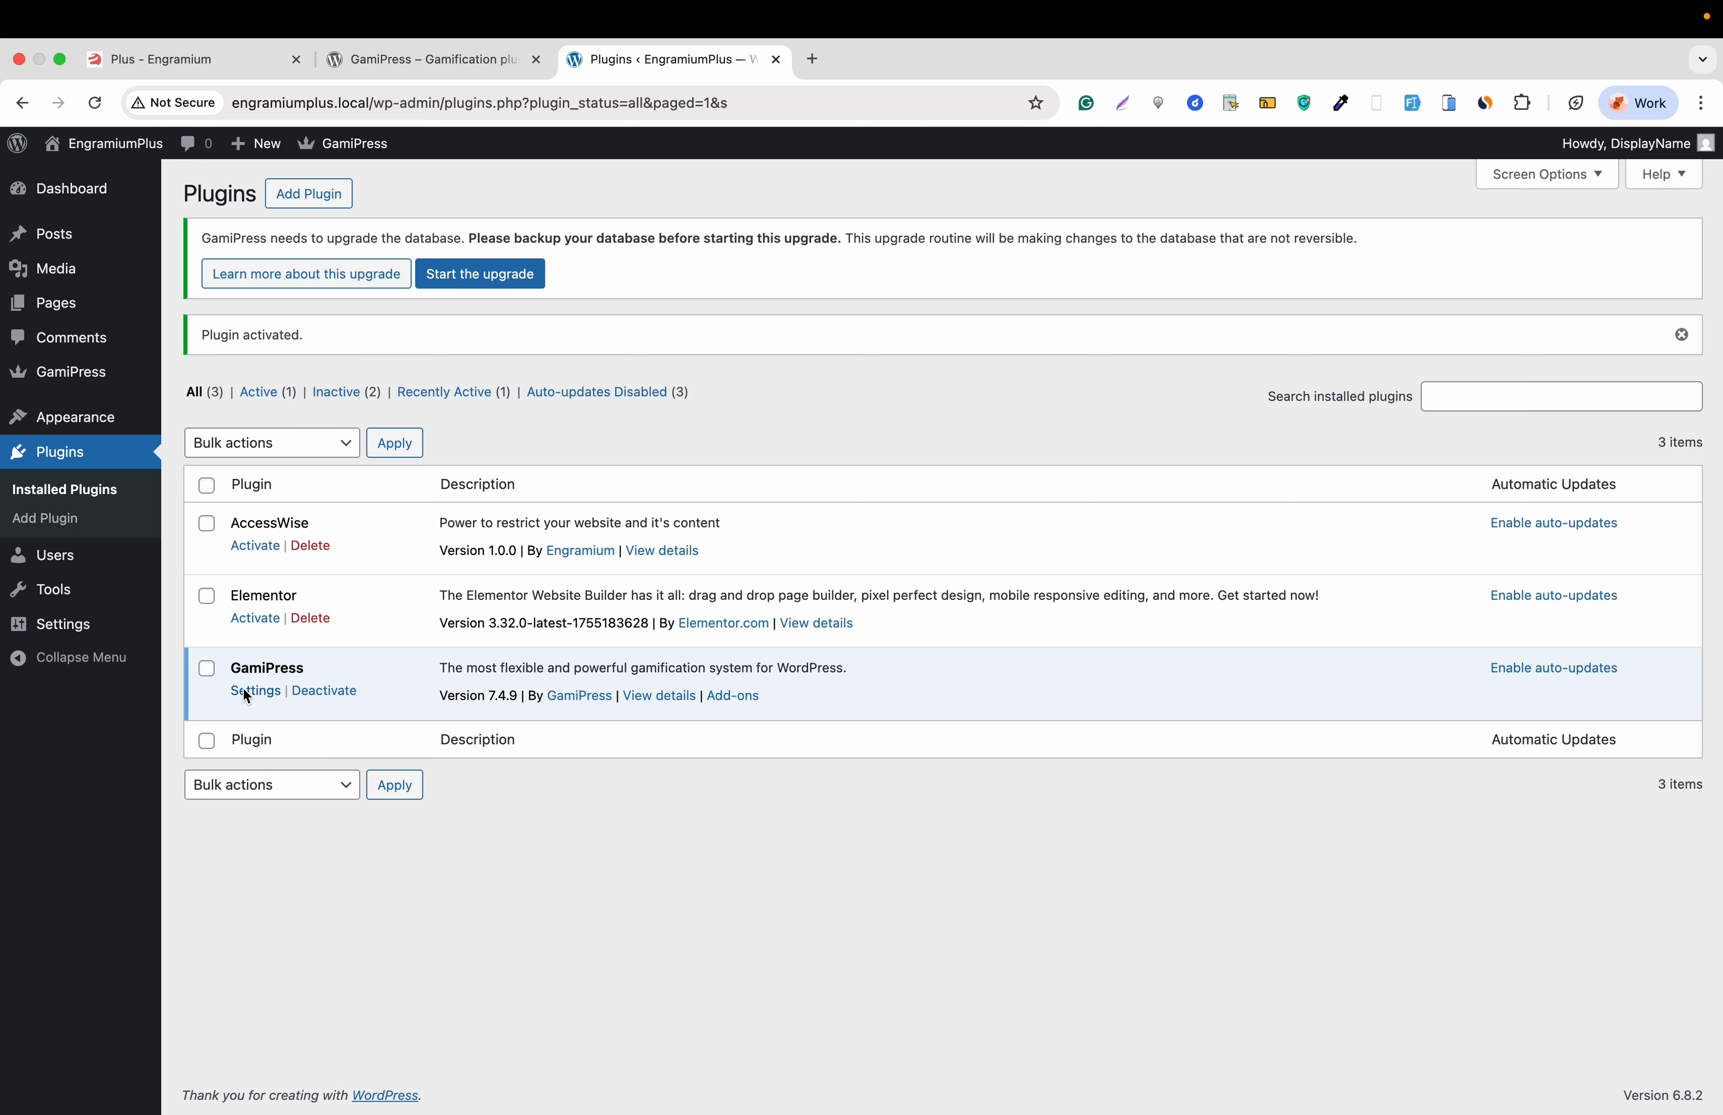
- Switch on 'Enable social sharing' in GamiPress Settings' Social tab, then view the Emails settings
click(253, 691)
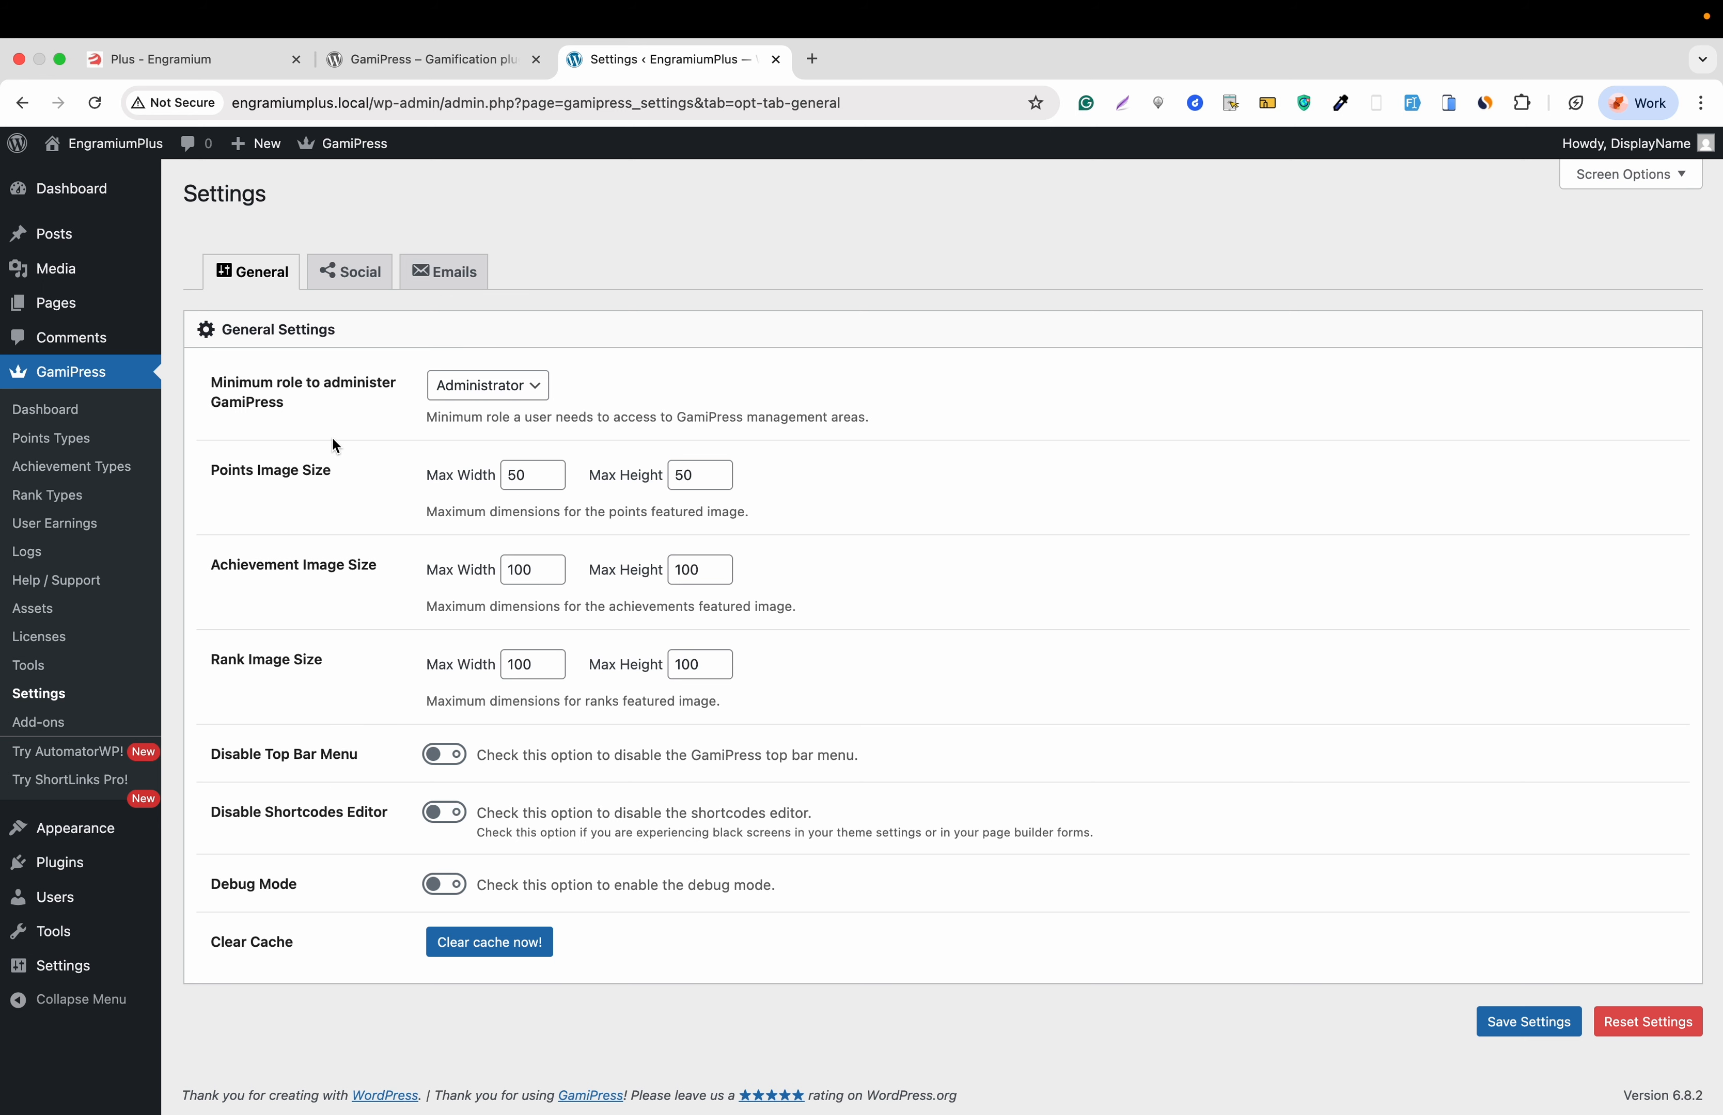
click(343, 279)
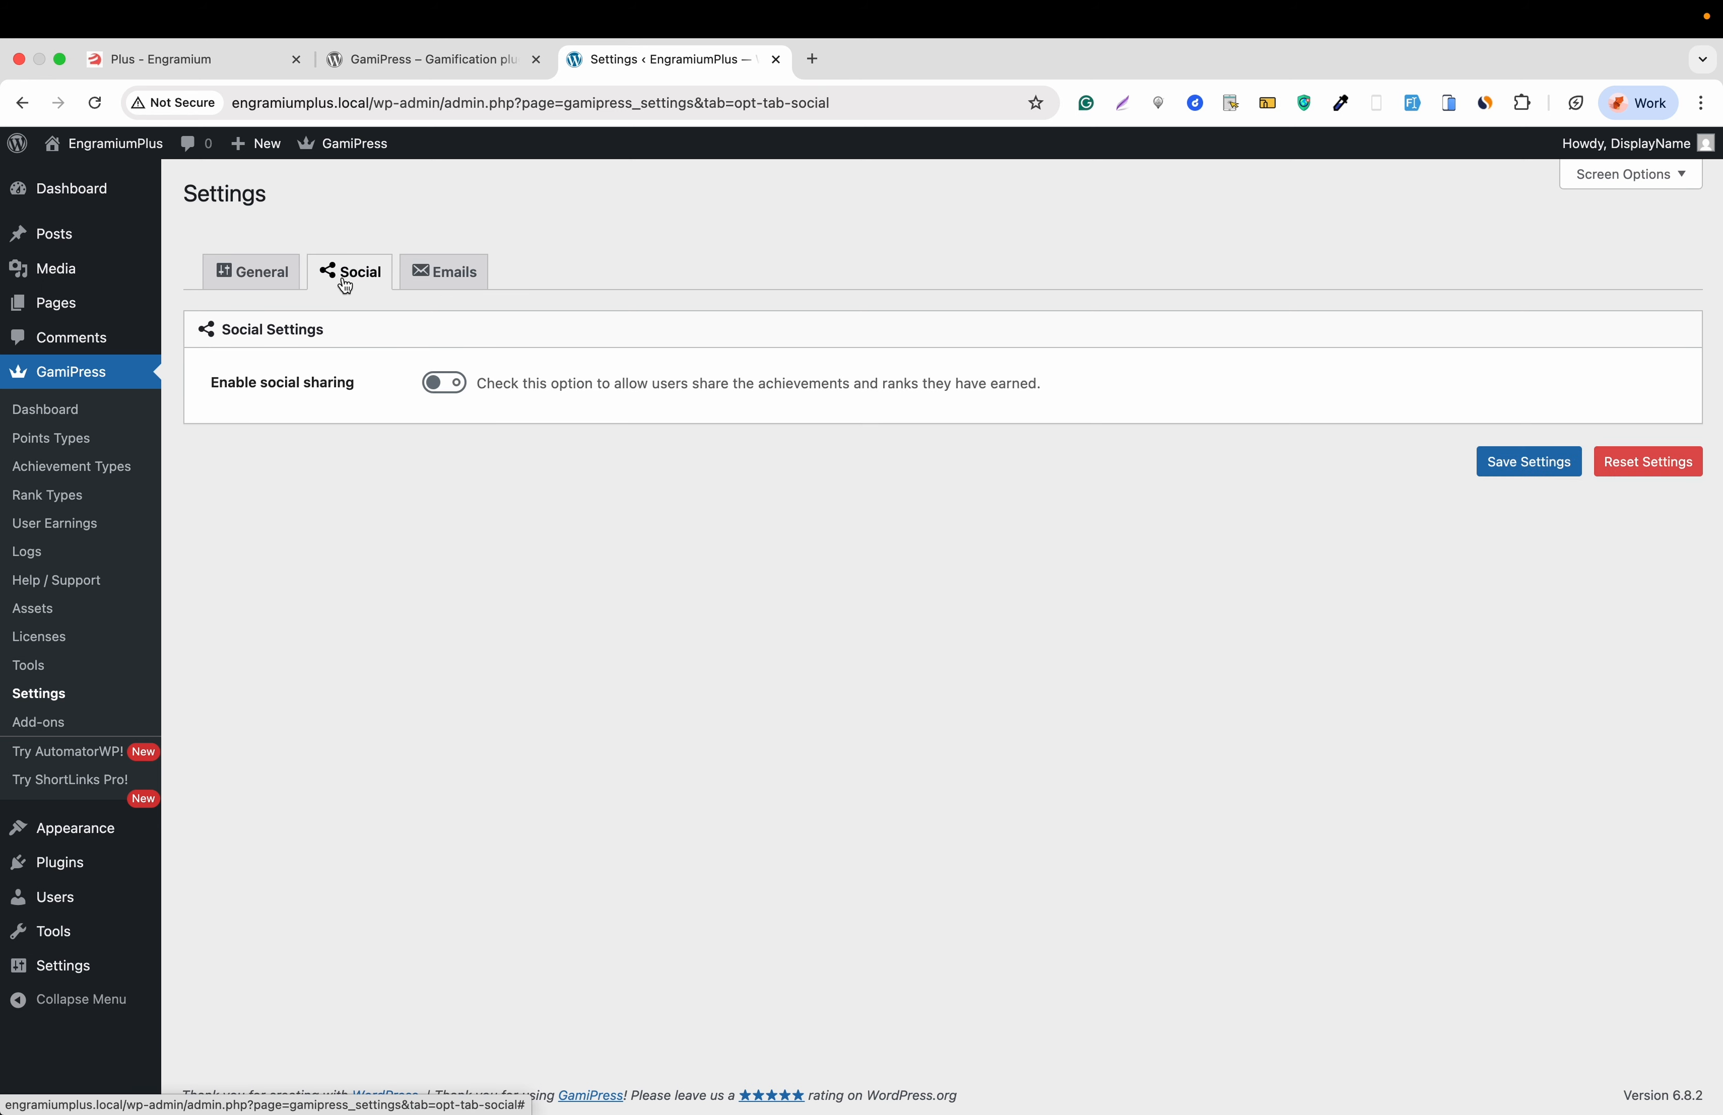
click(448, 384)
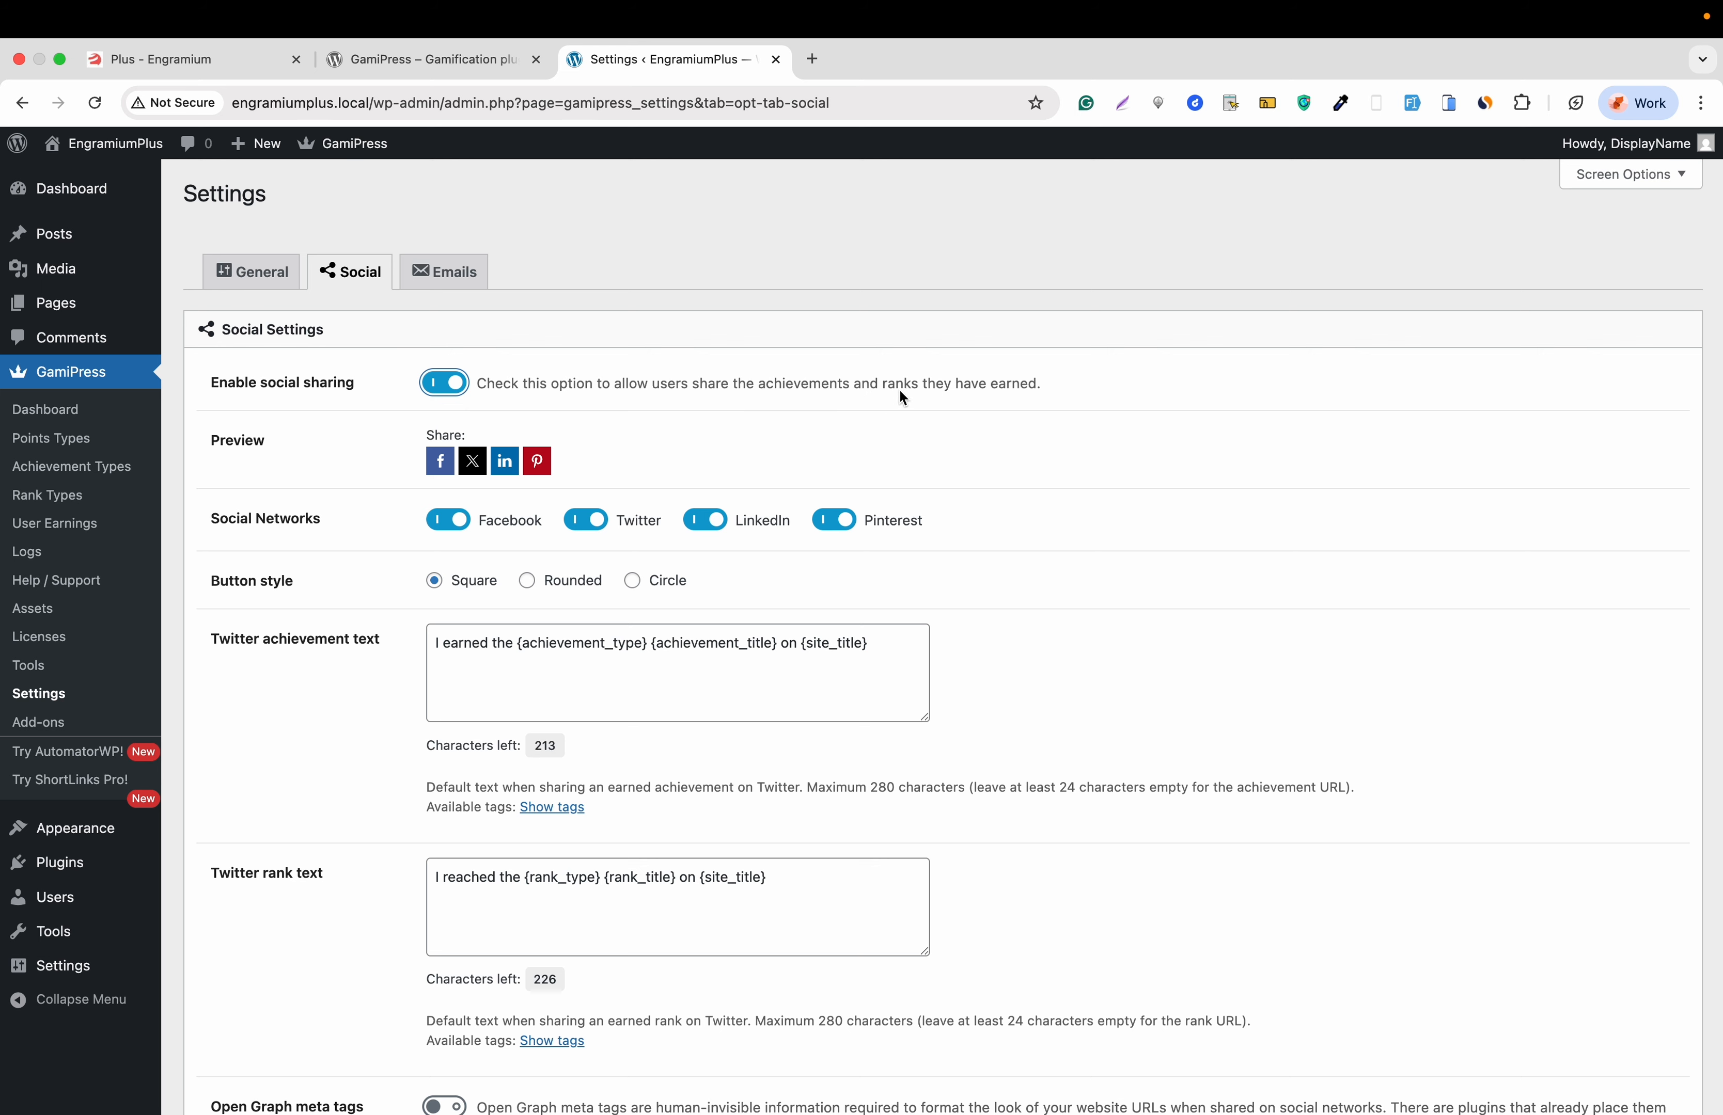
scroll(626, 455, down, 1)
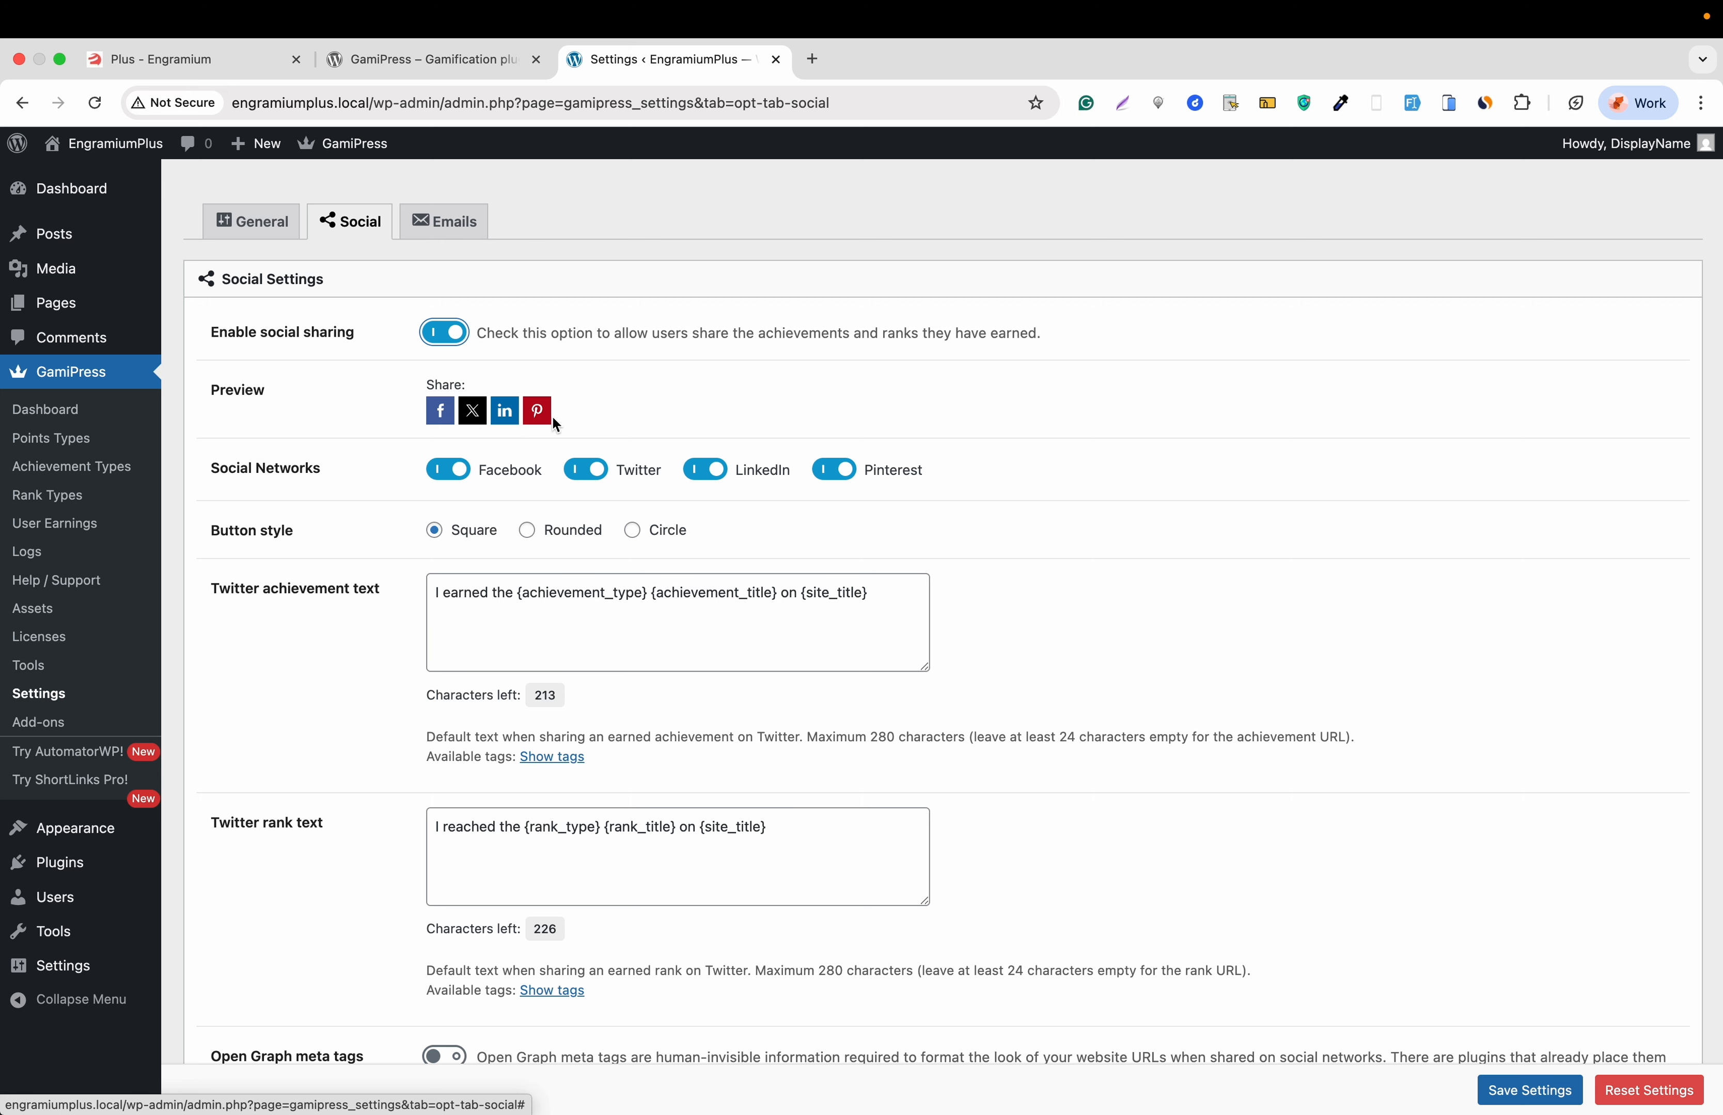
scroll(554, 424, down, 2)
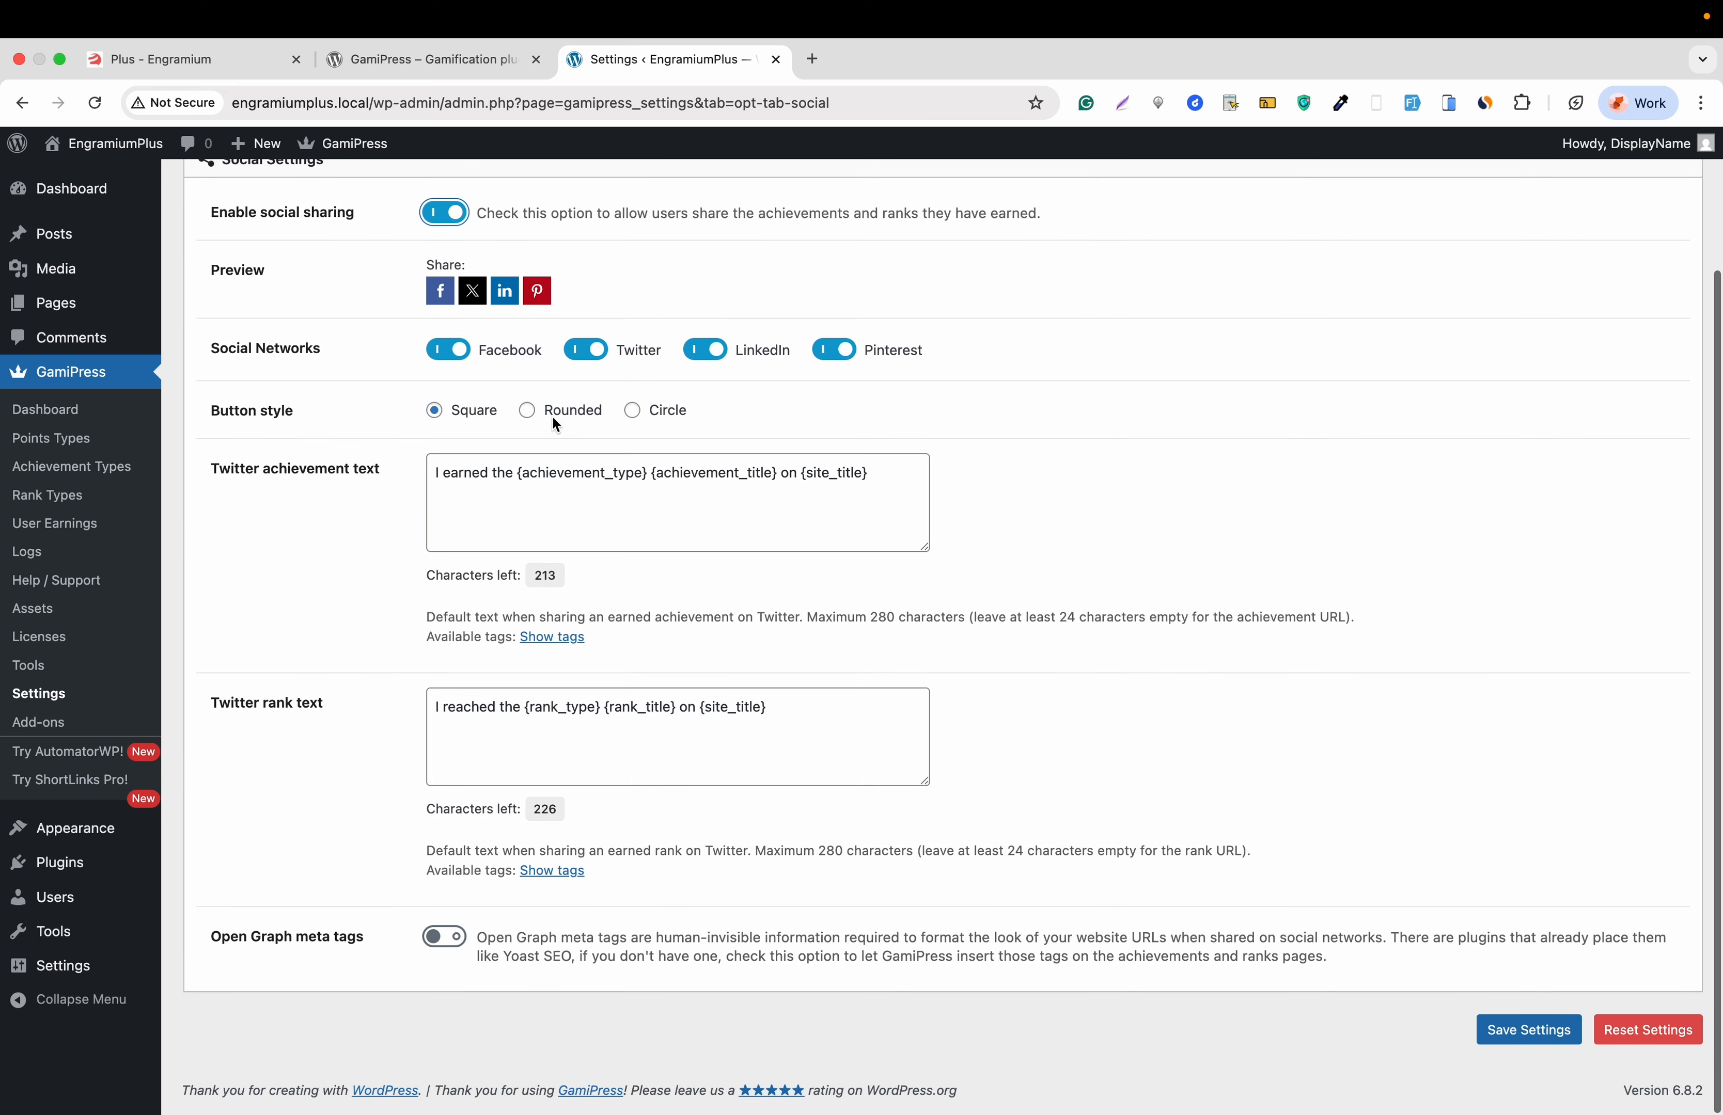
scroll(554, 424, up, 4)
click(467, 286)
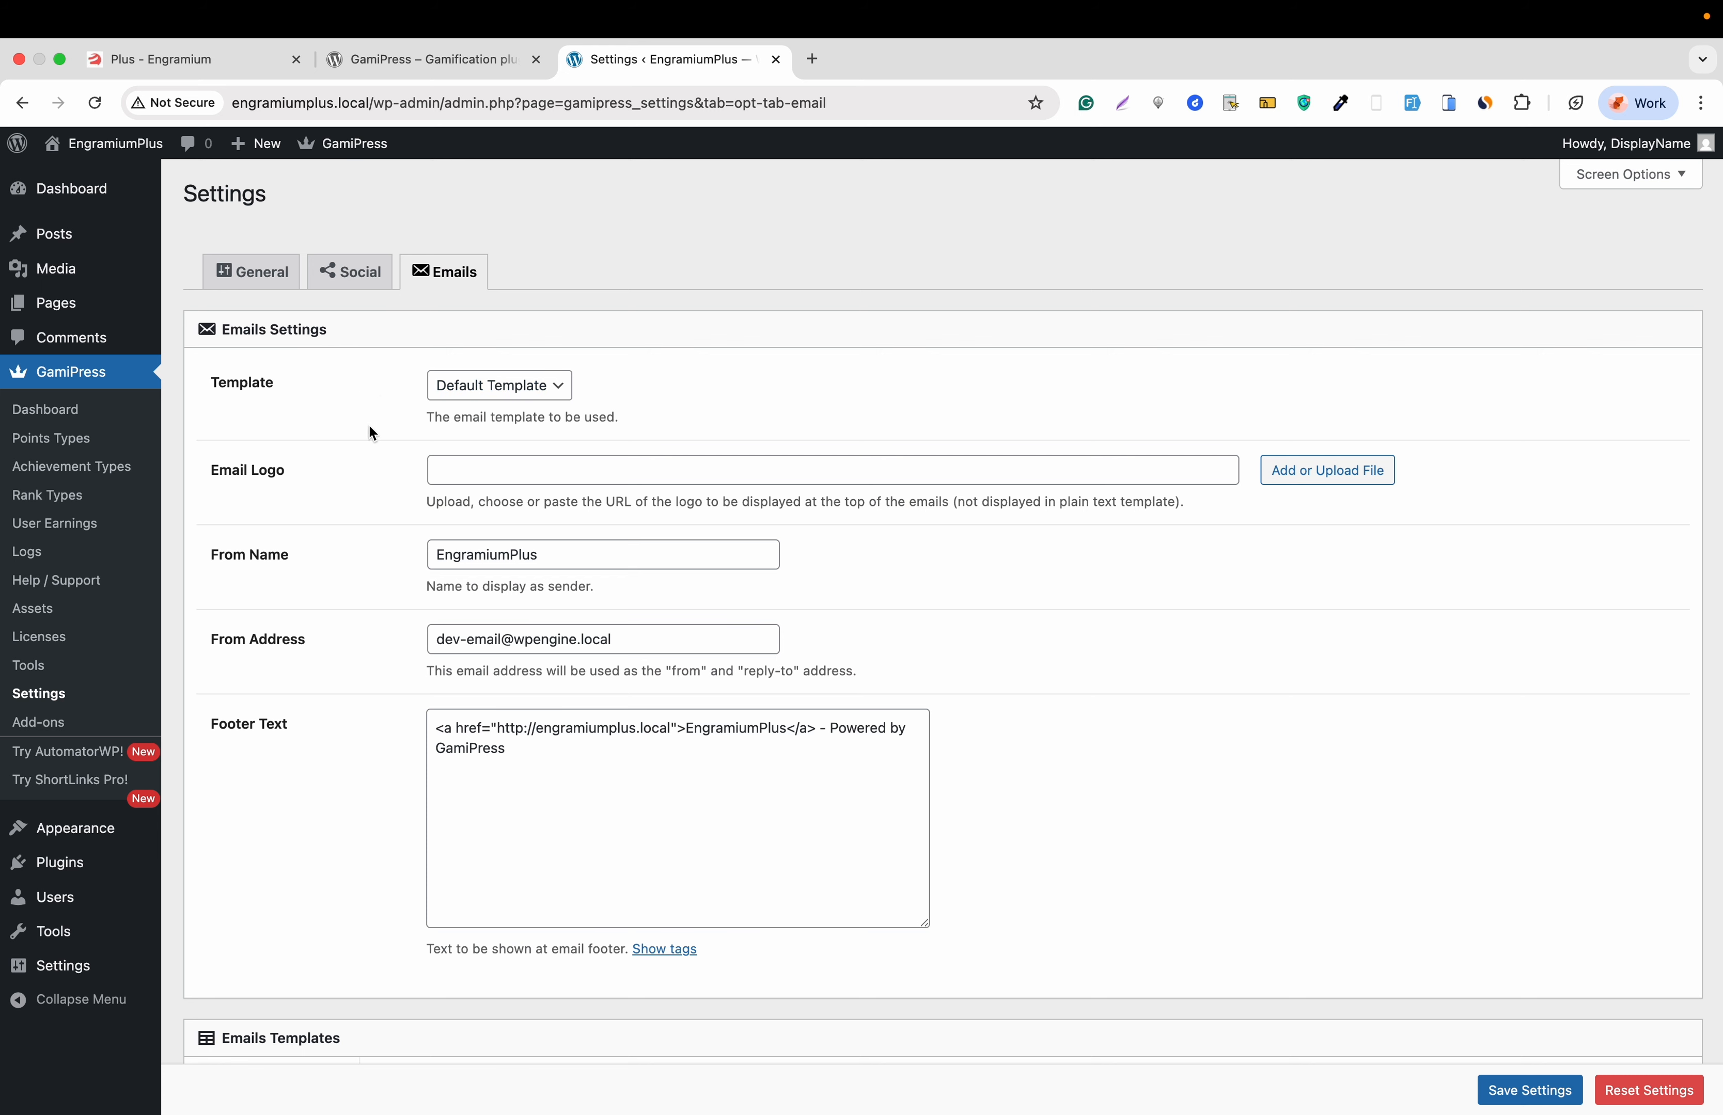
scroll(362, 430, down, 2)
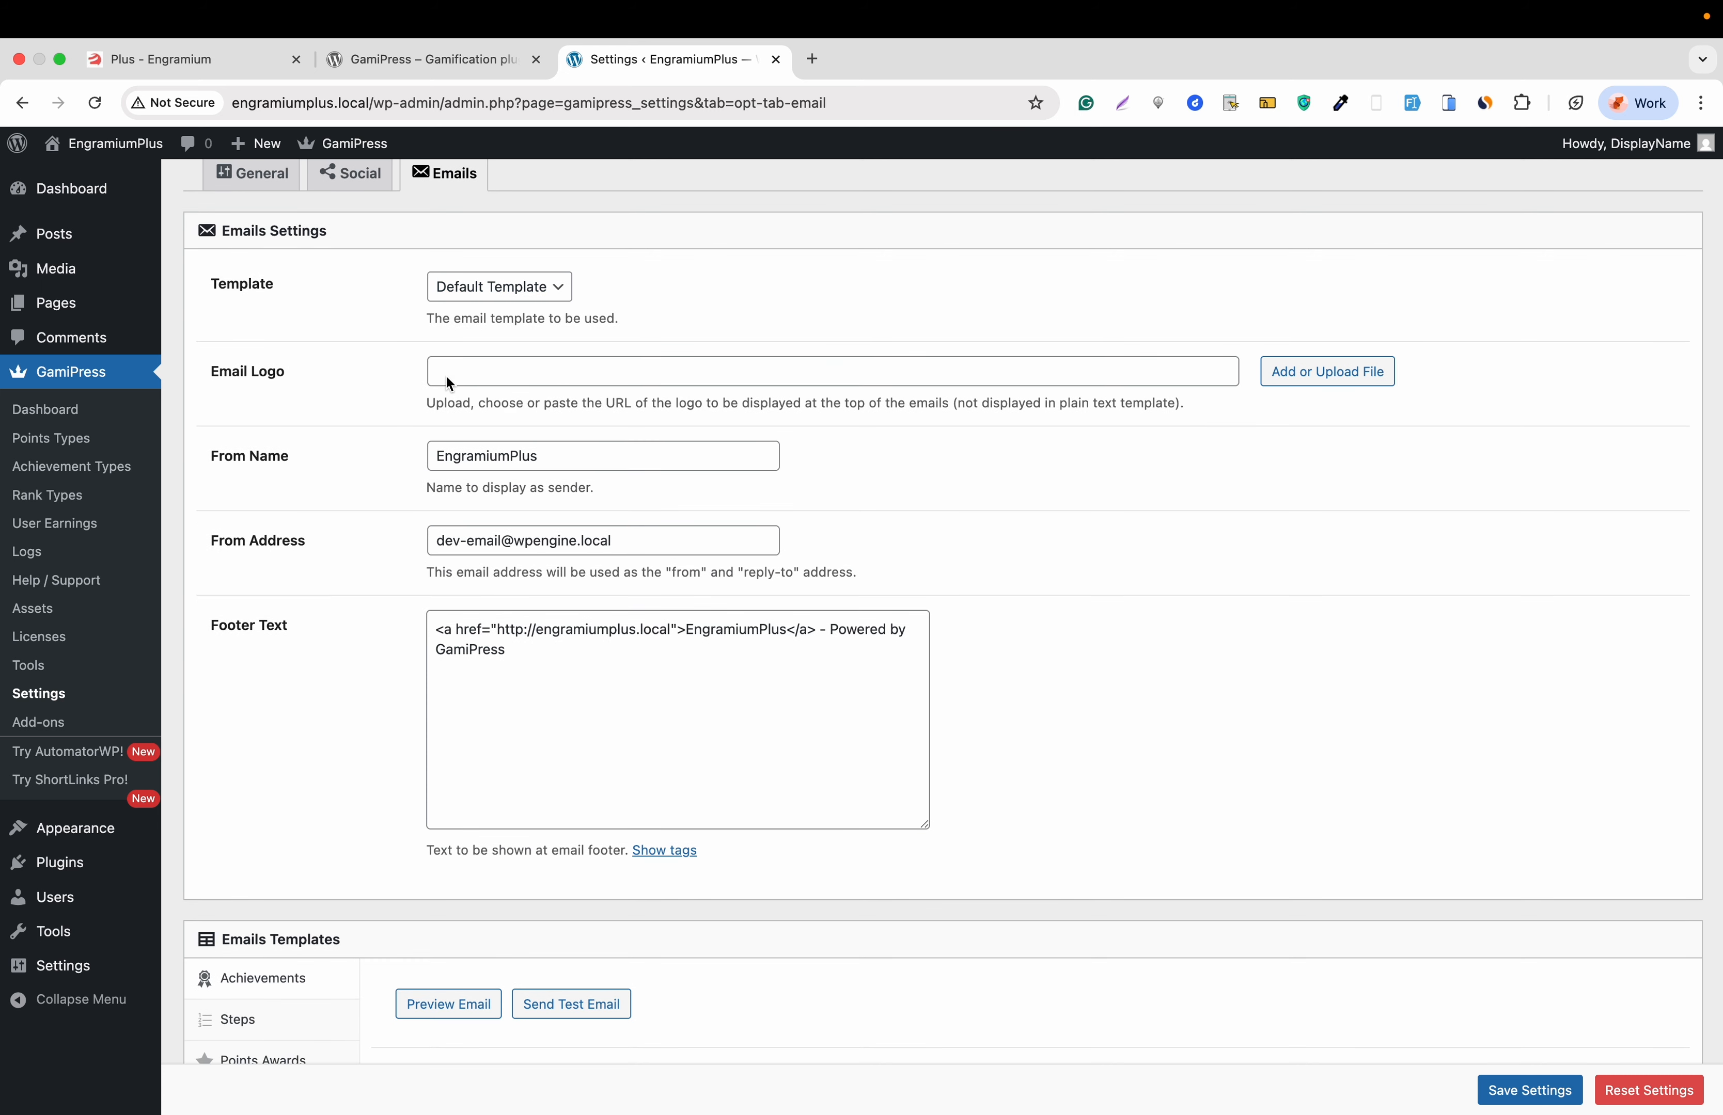
scroll(344, 482, down, 2)
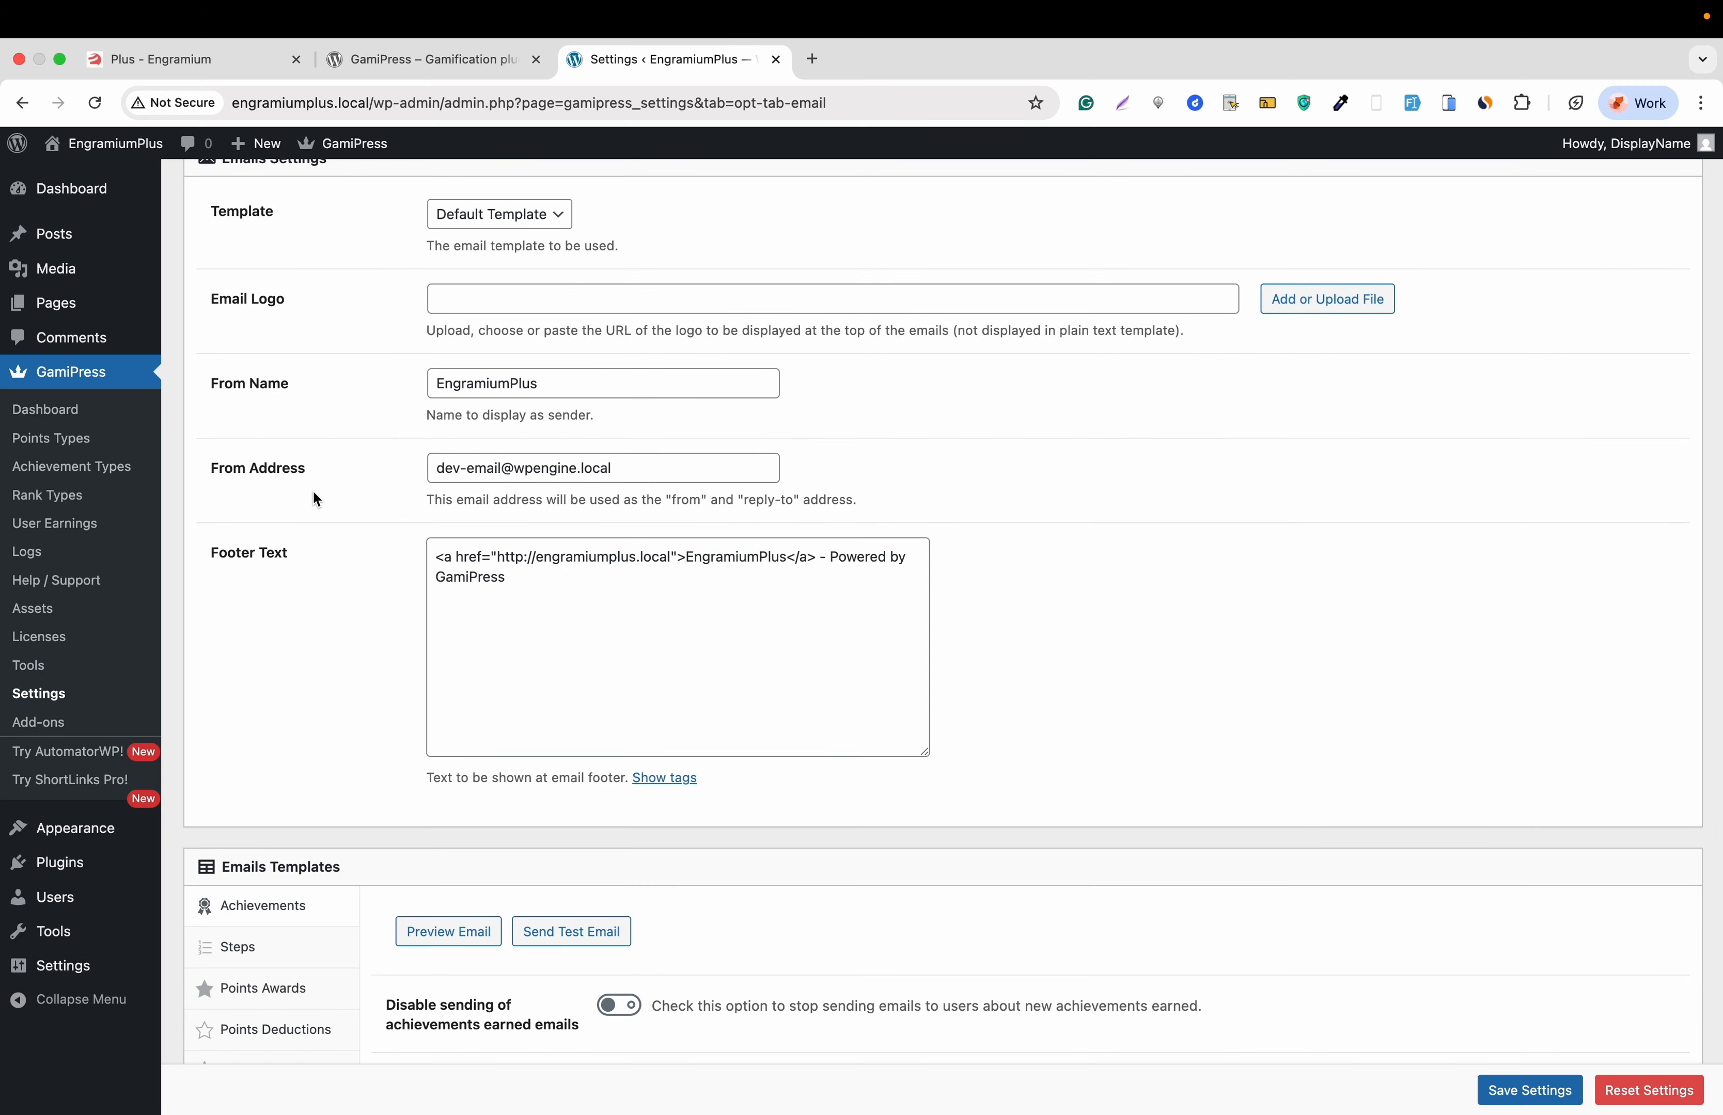
scroll(421, 486, down, 4)
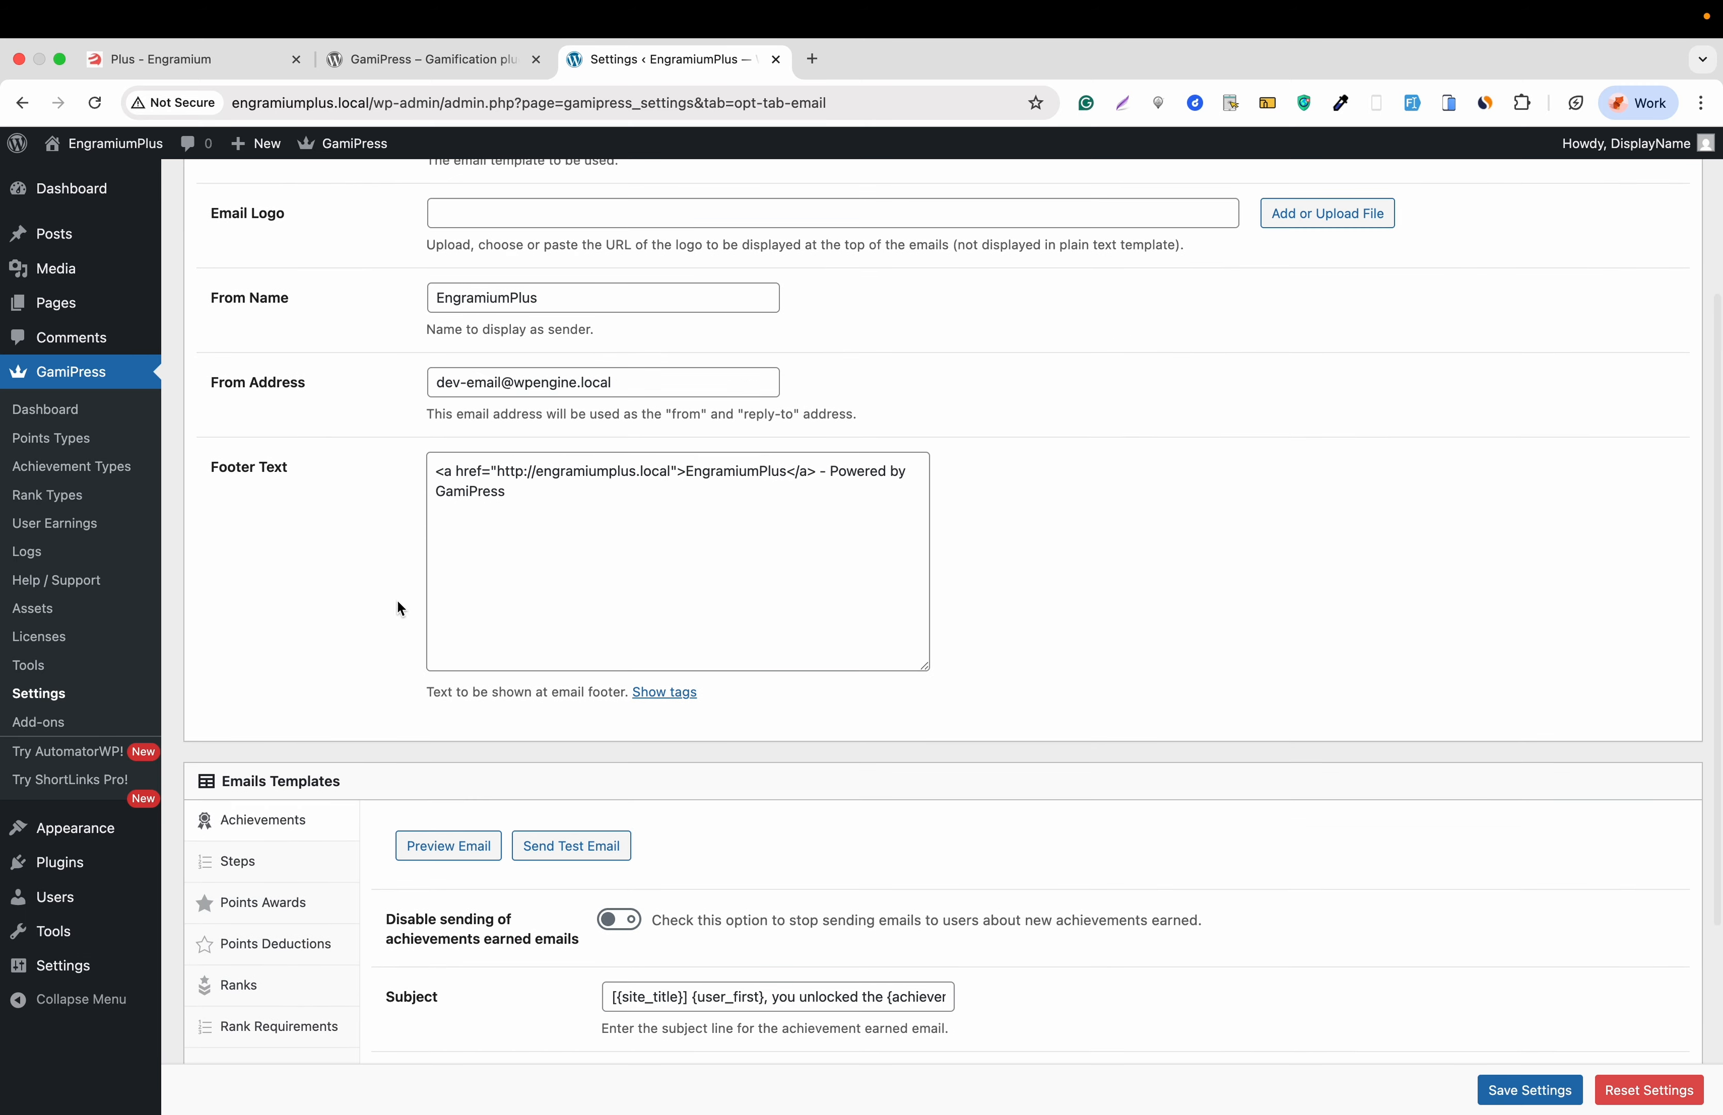
scroll(364, 627, down, 7)
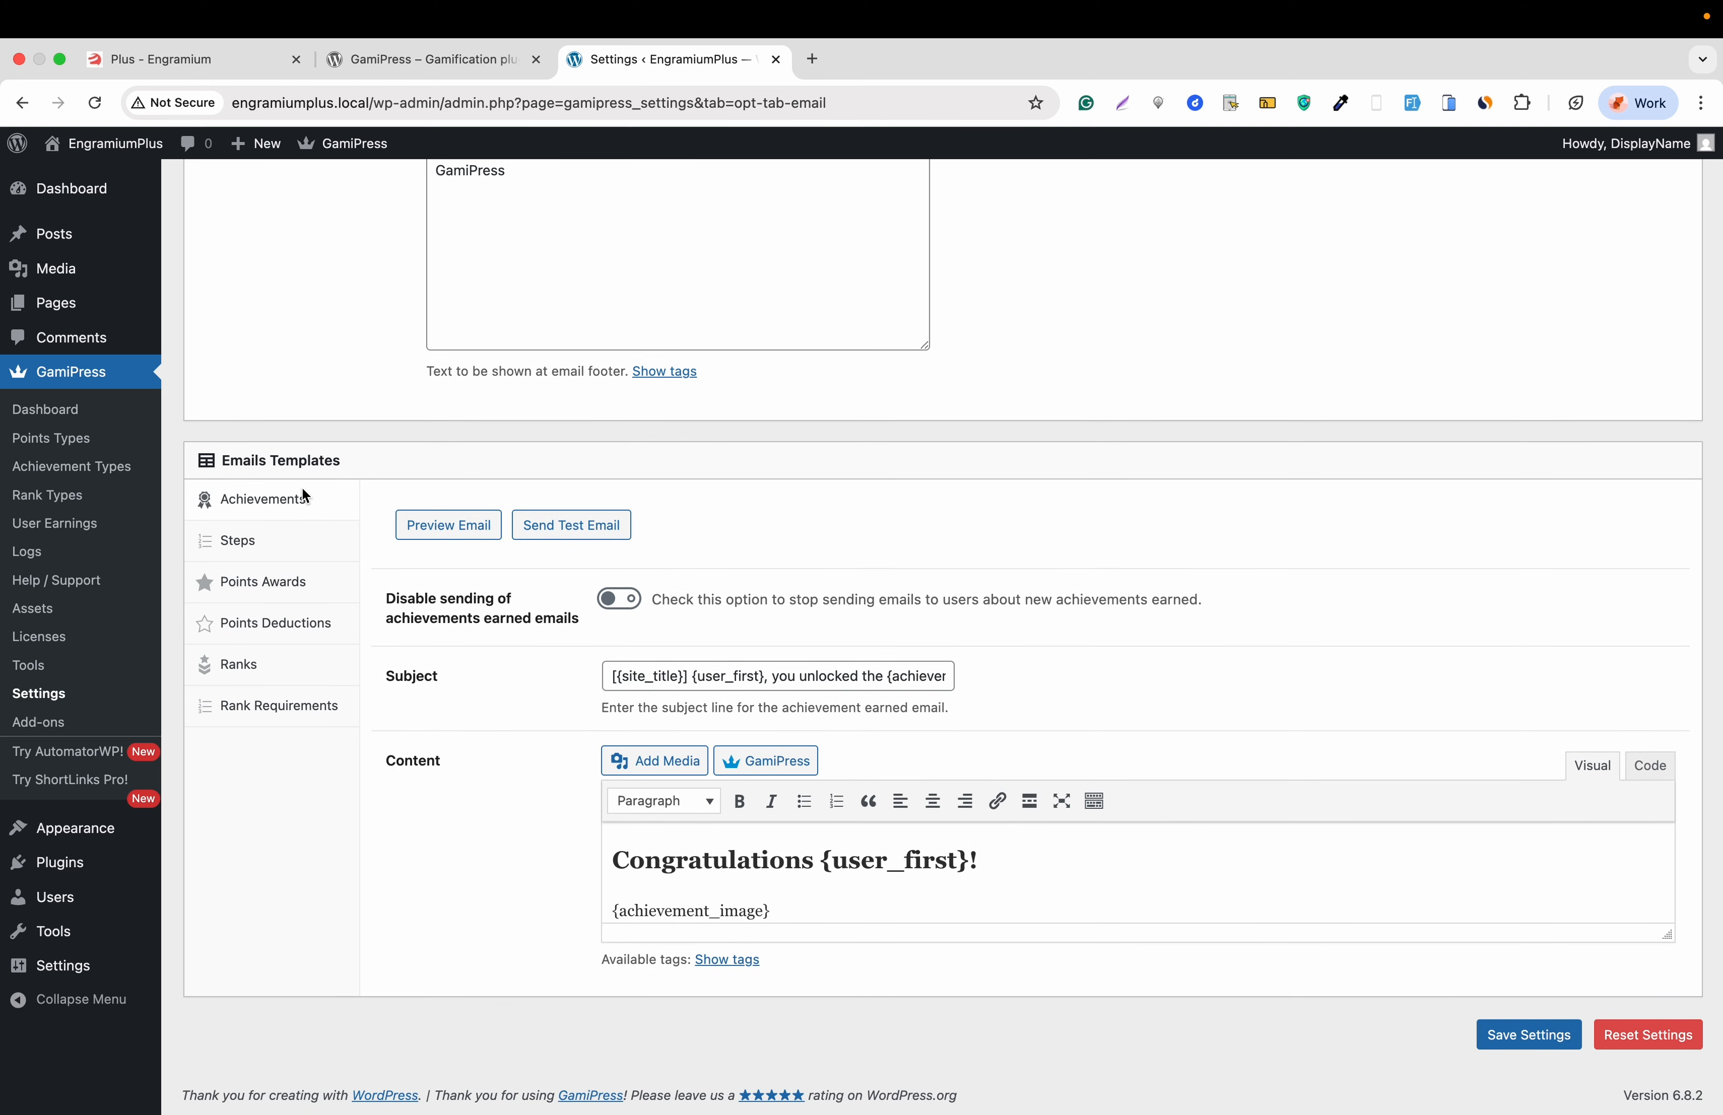
click(276, 555)
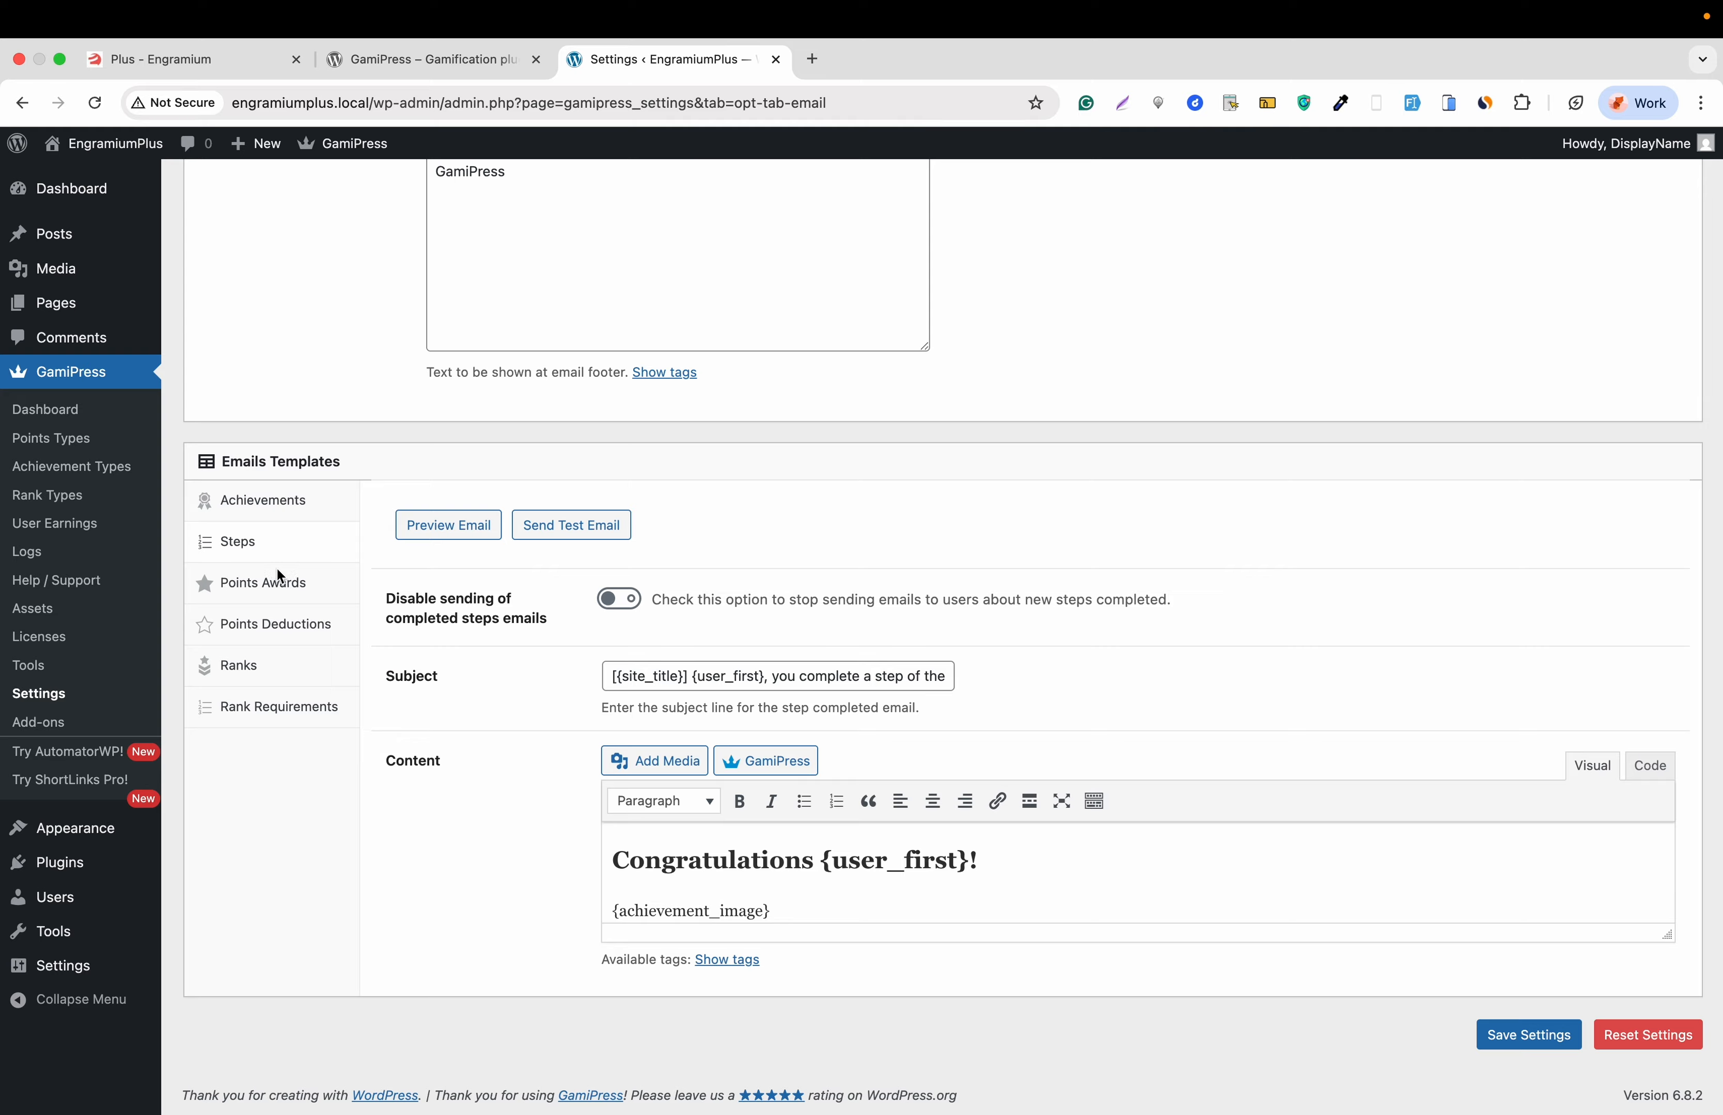
click(280, 593)
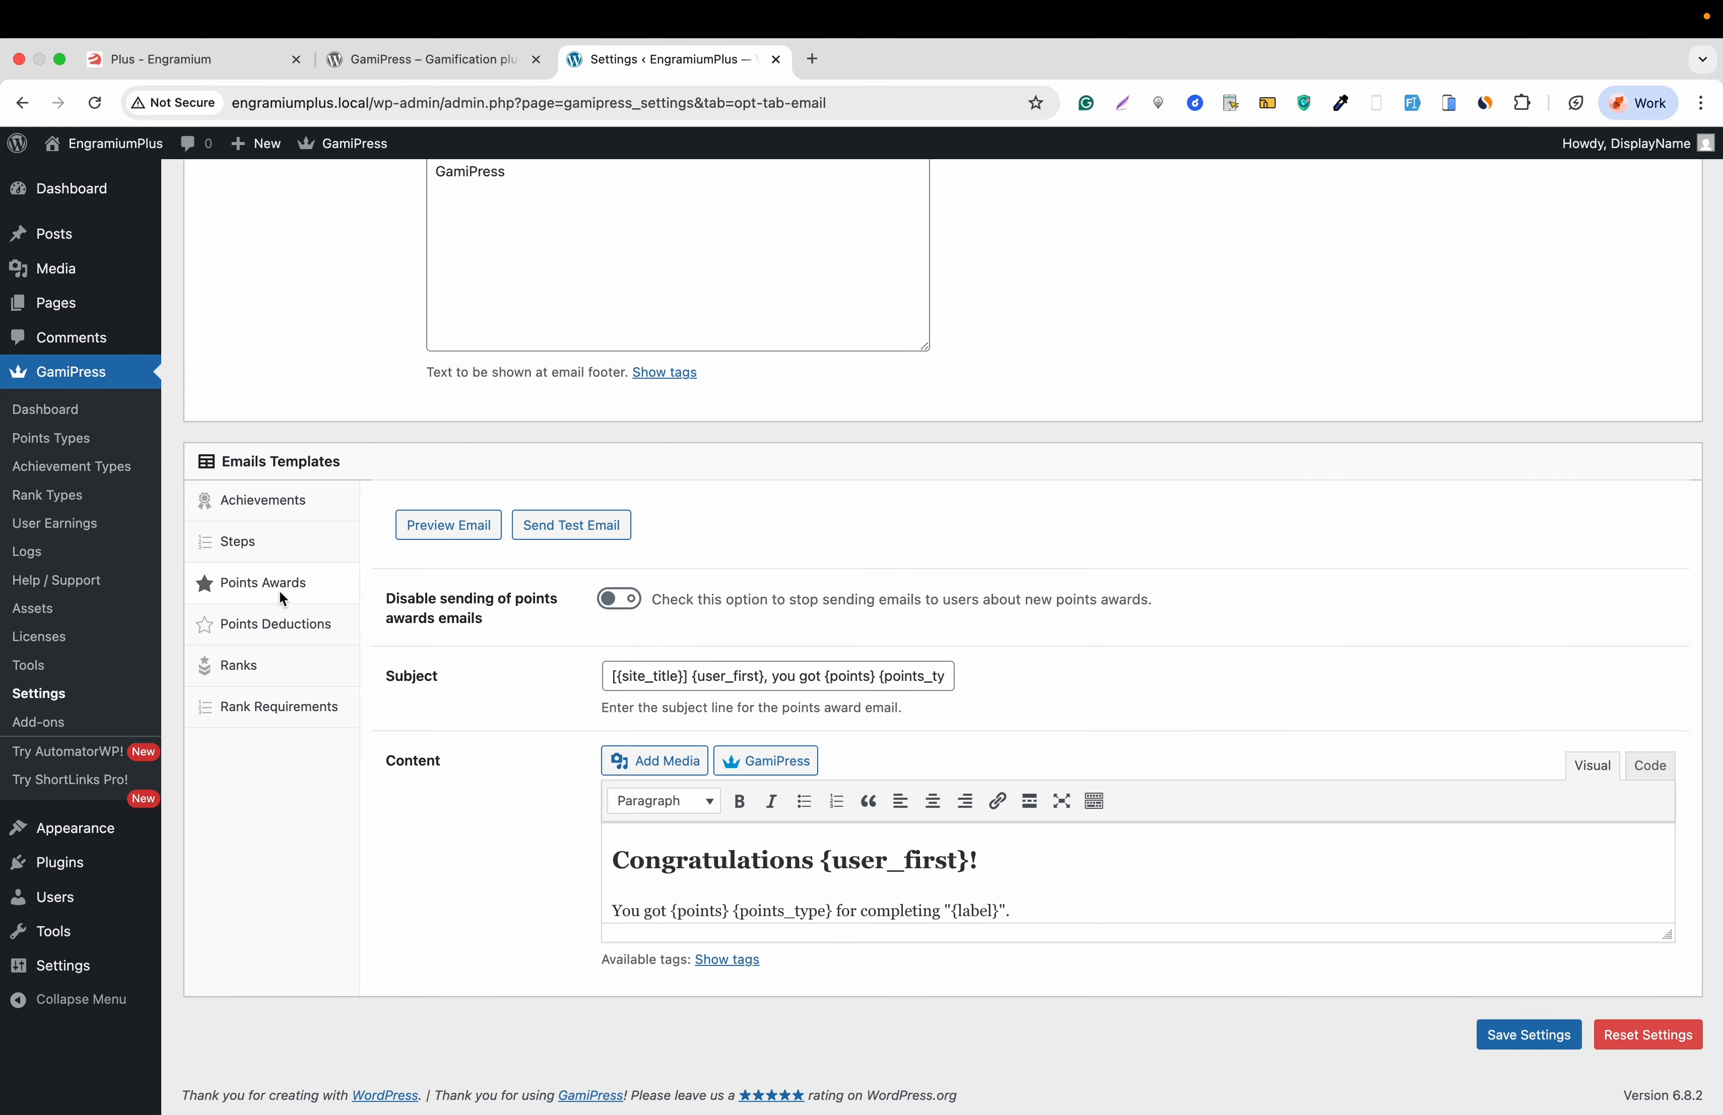
click(282, 633)
click(270, 662)
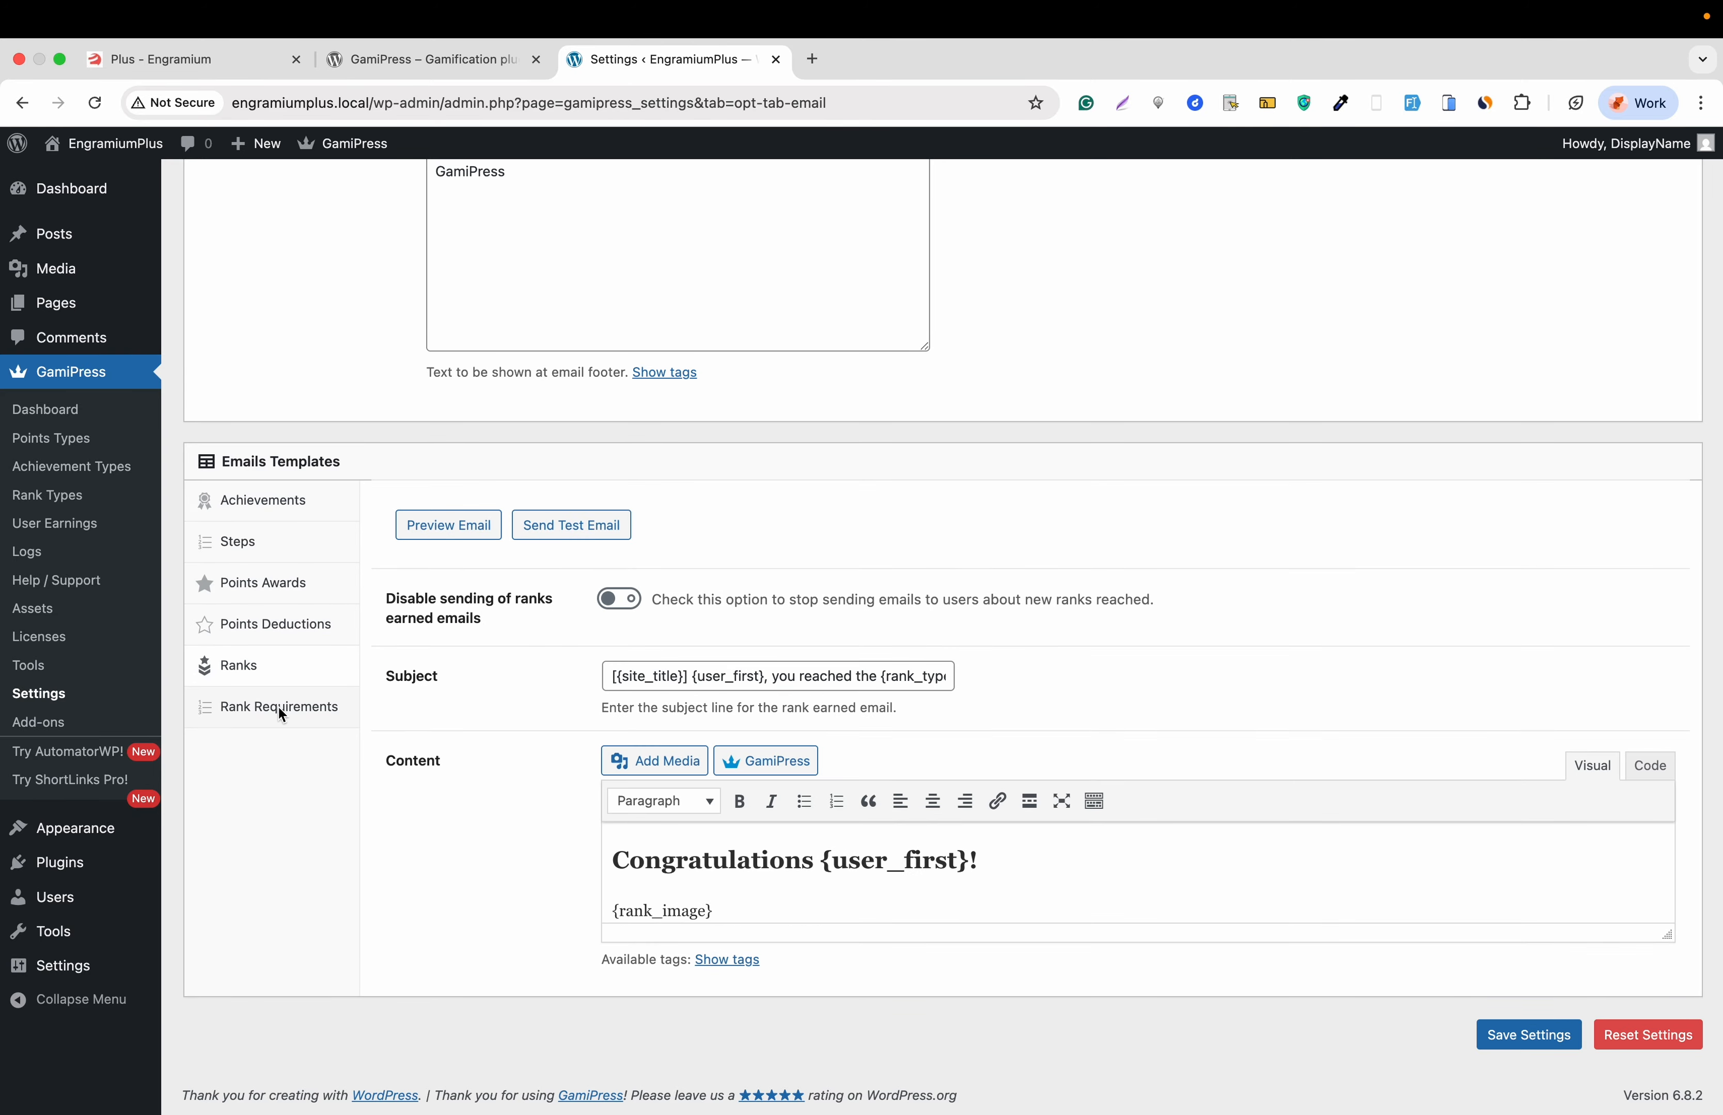
click(278, 707)
scroll(279, 707, up, 5)
scroll(281, 714, up, 3)
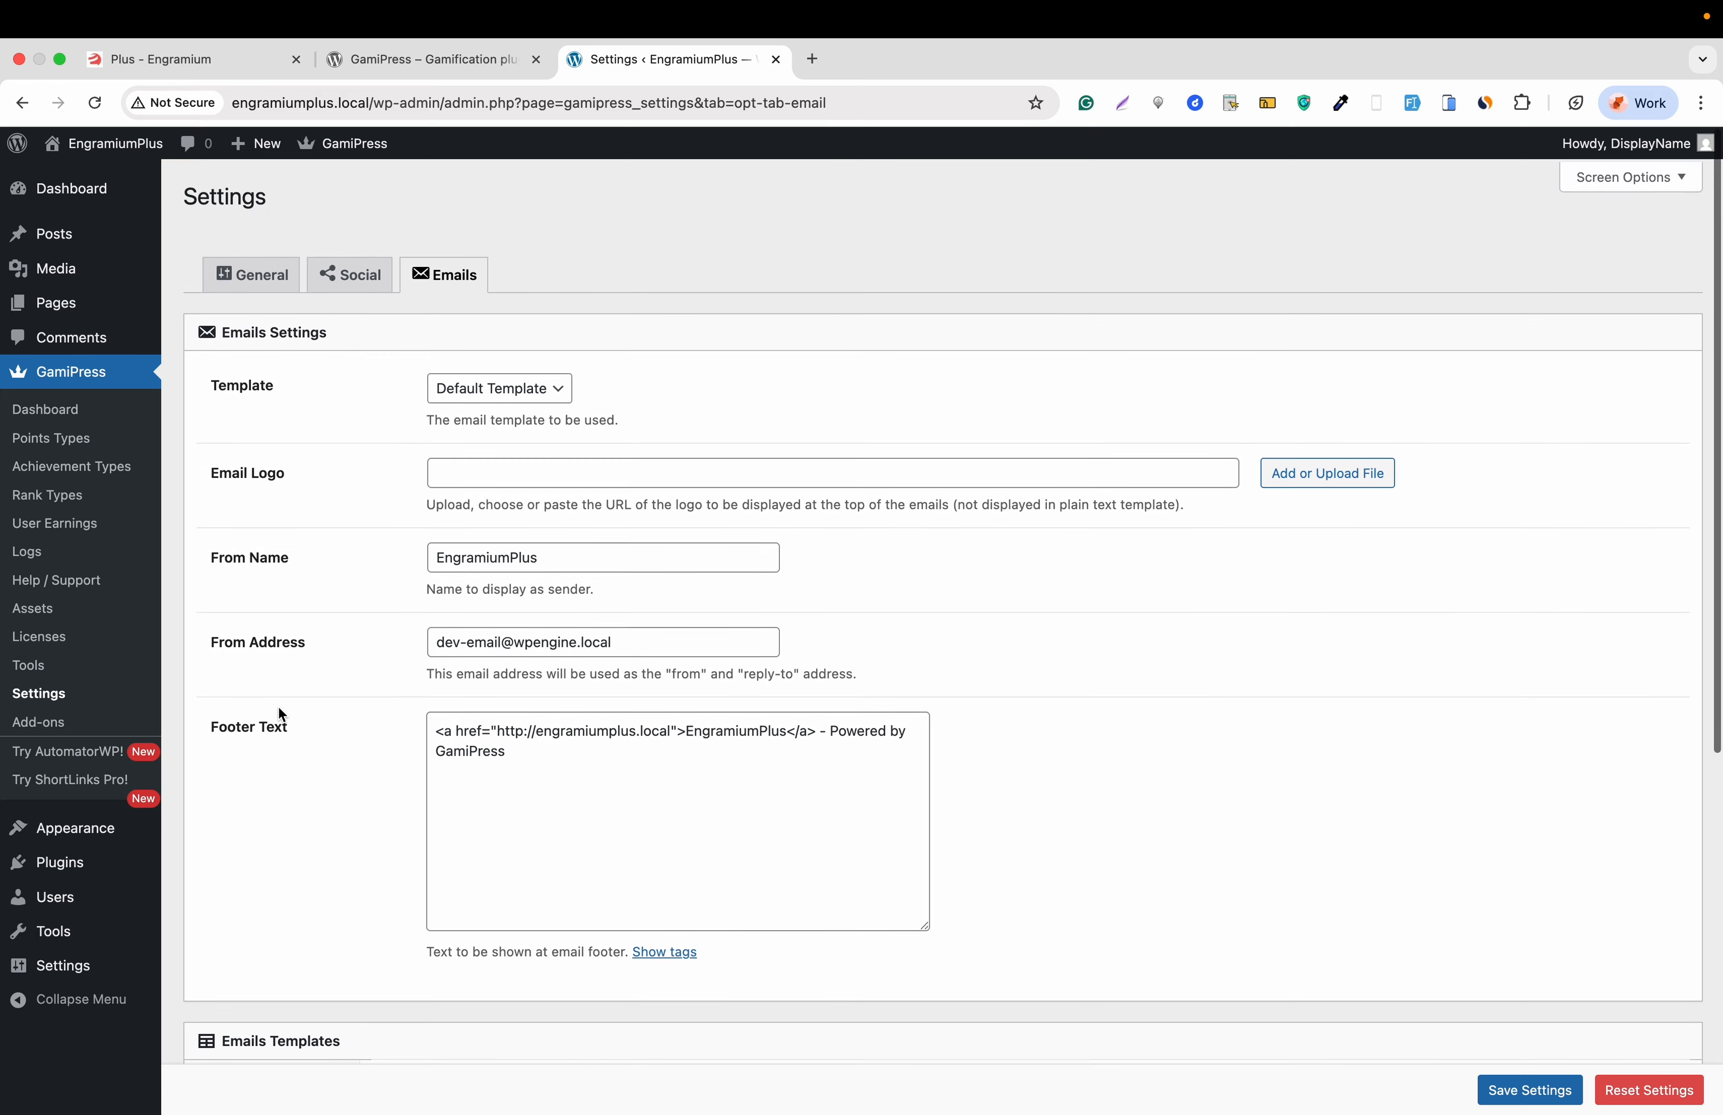
- Browse the GamiPress Add-ons Free, Integrations, 3rd Party and Tools tabs, ending on GamiPress Tools
click(51, 725)
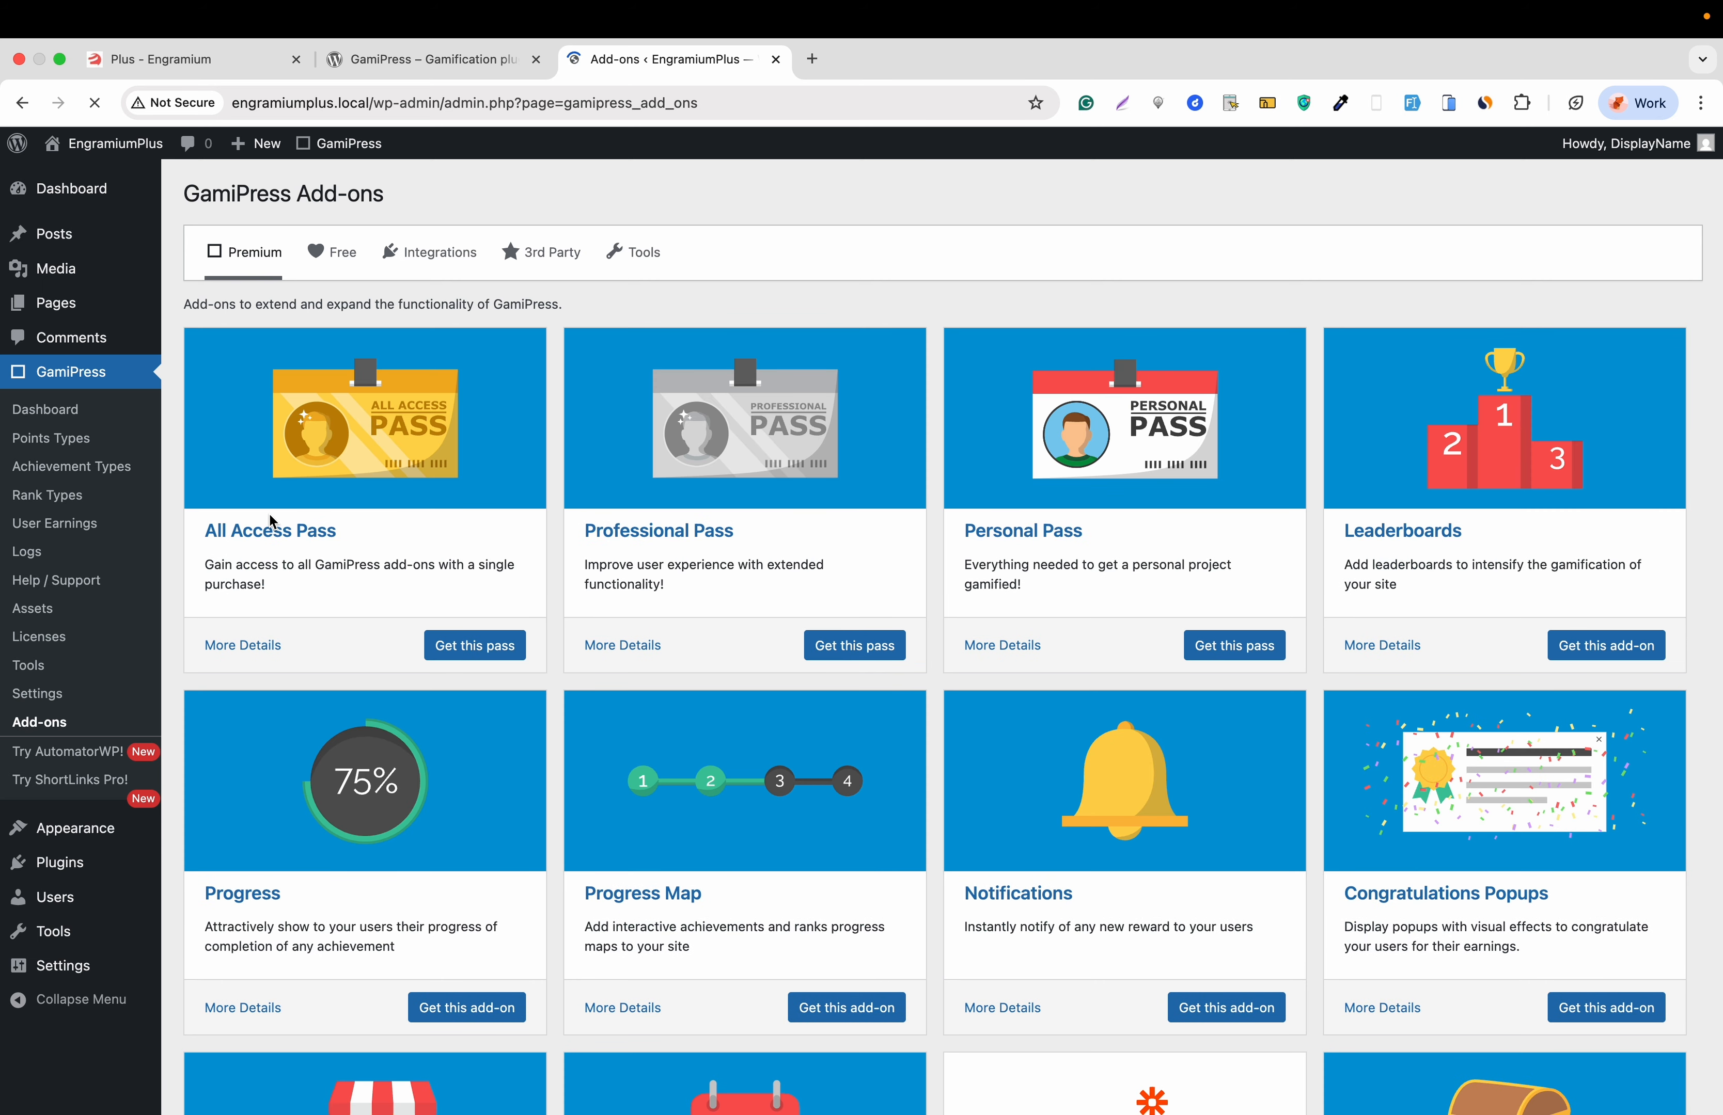
scroll(272, 522, down, 1)
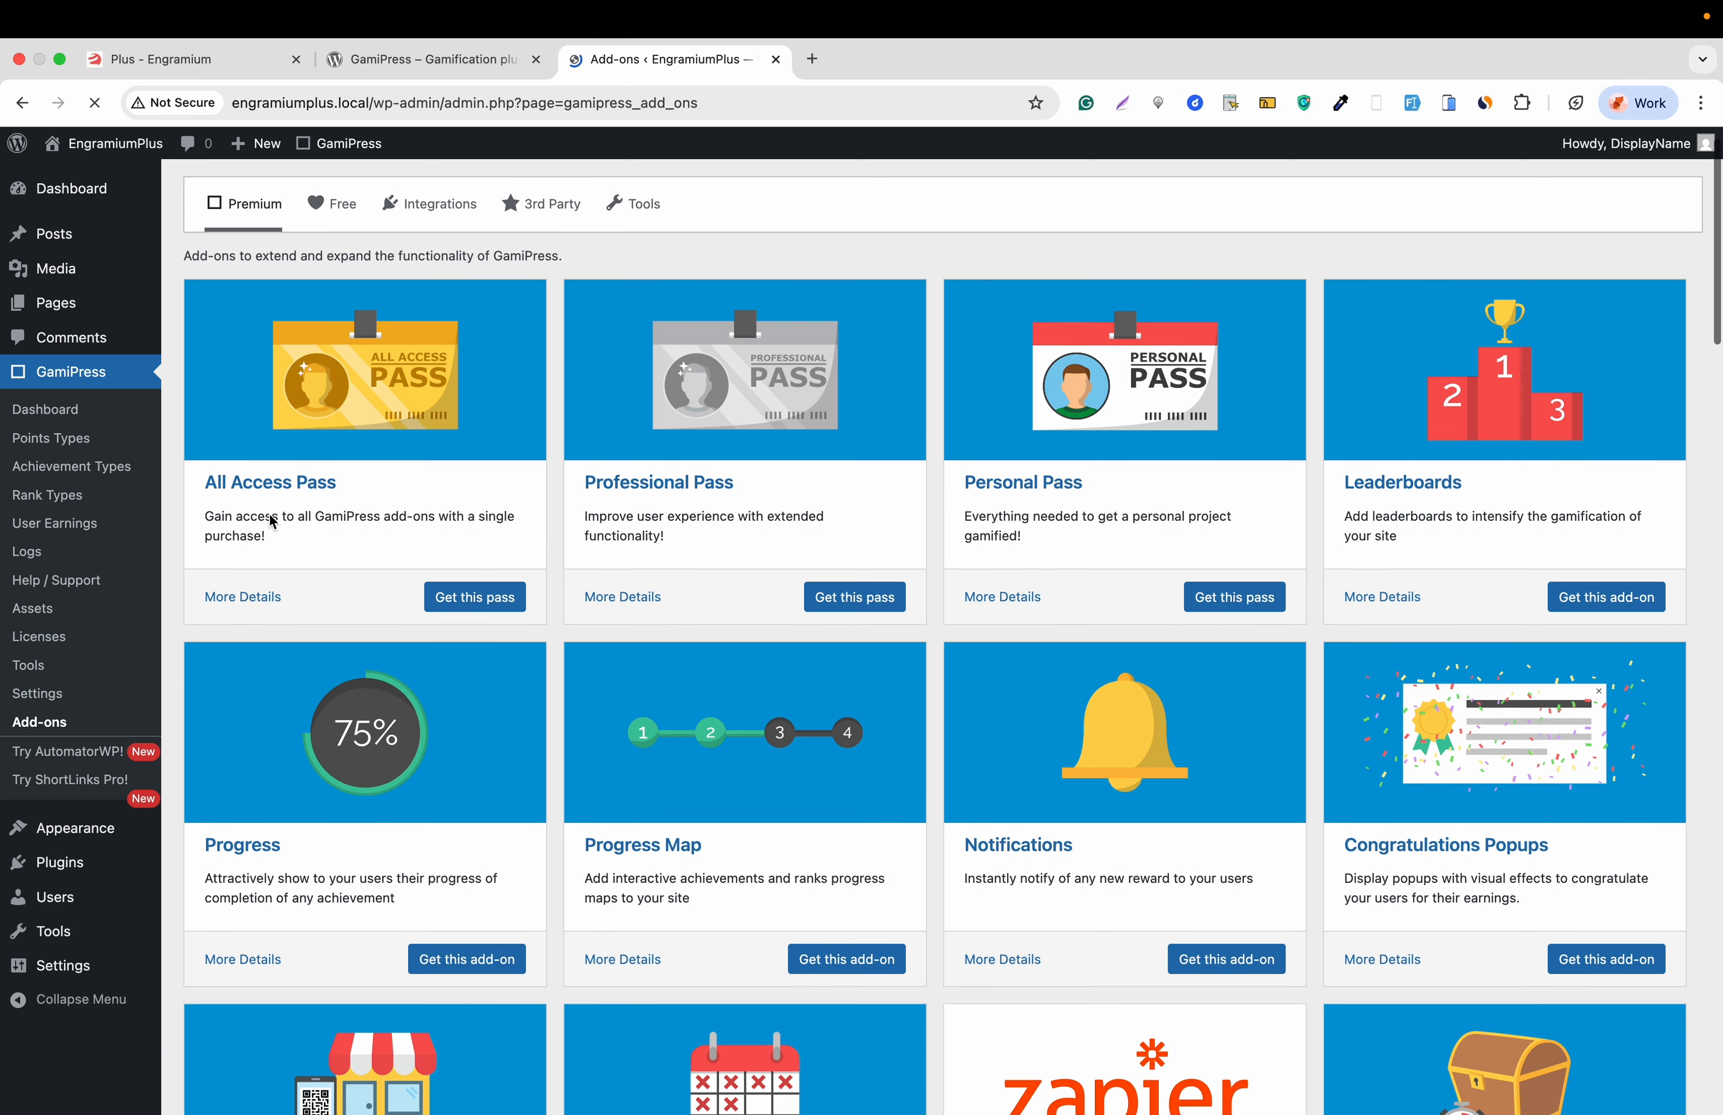
scroll(269, 514, up, 1)
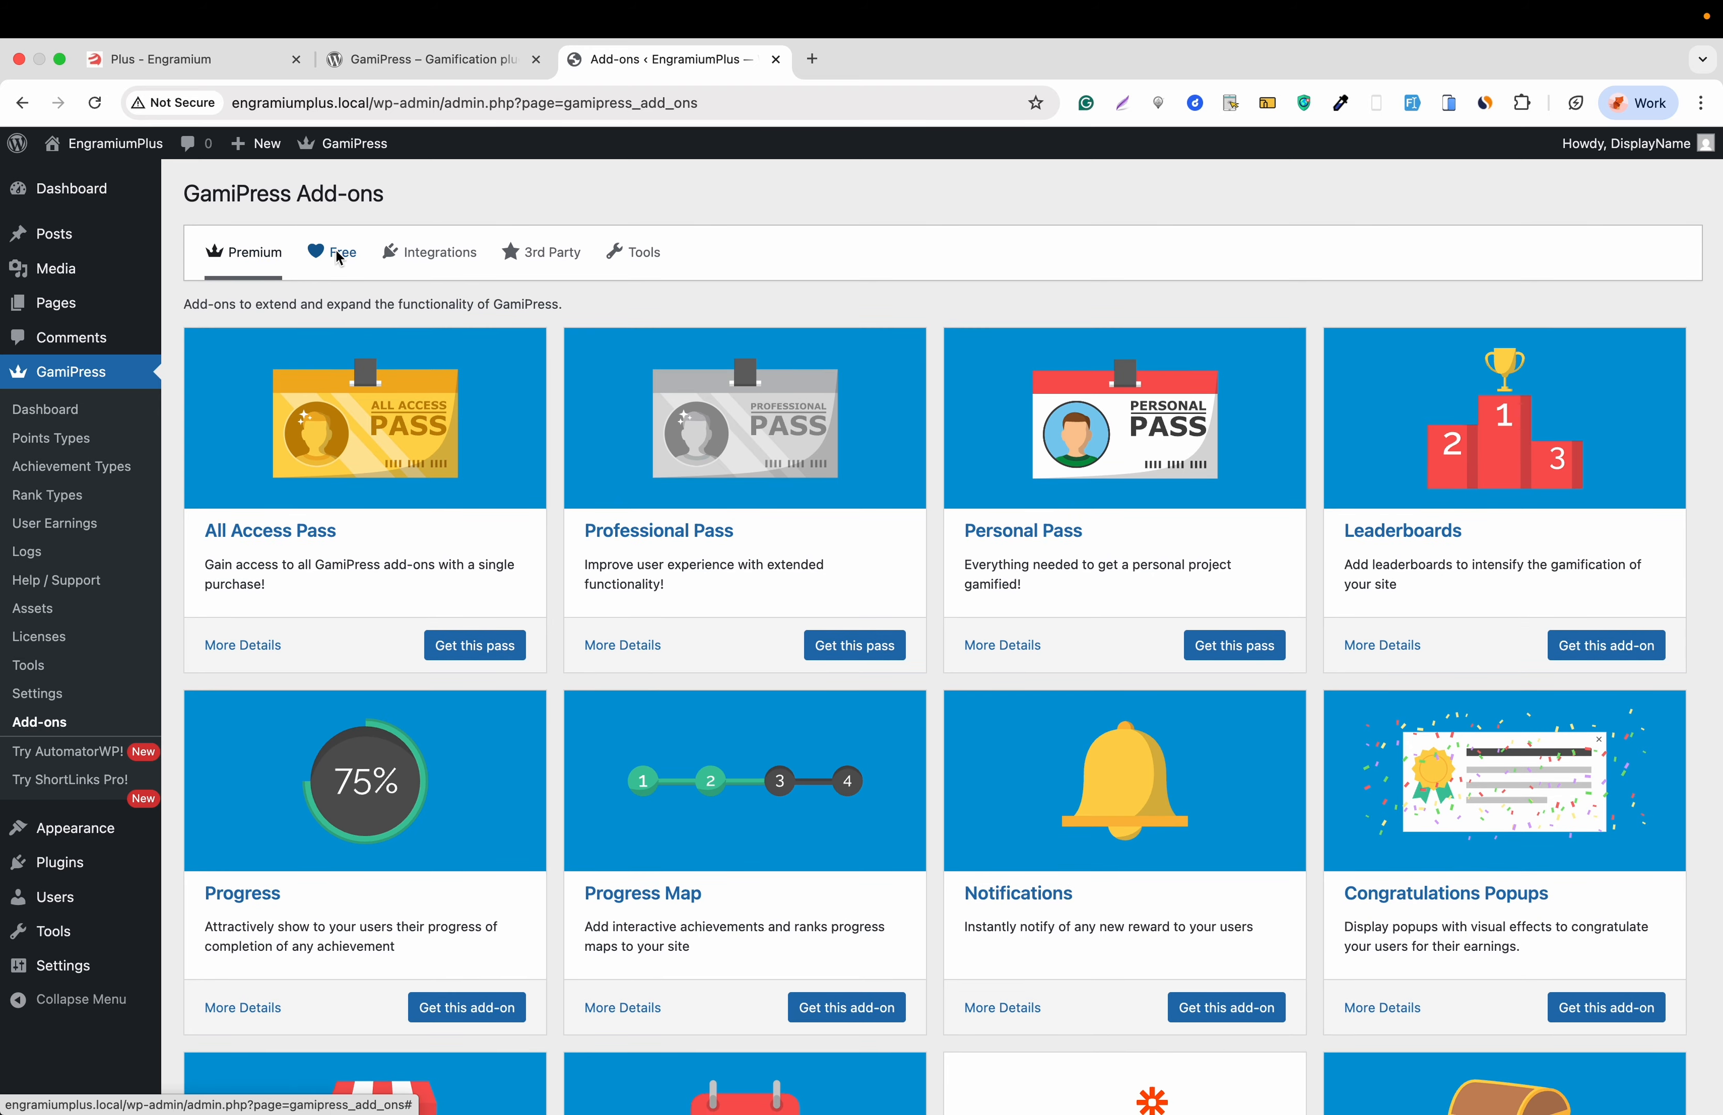
click(340, 268)
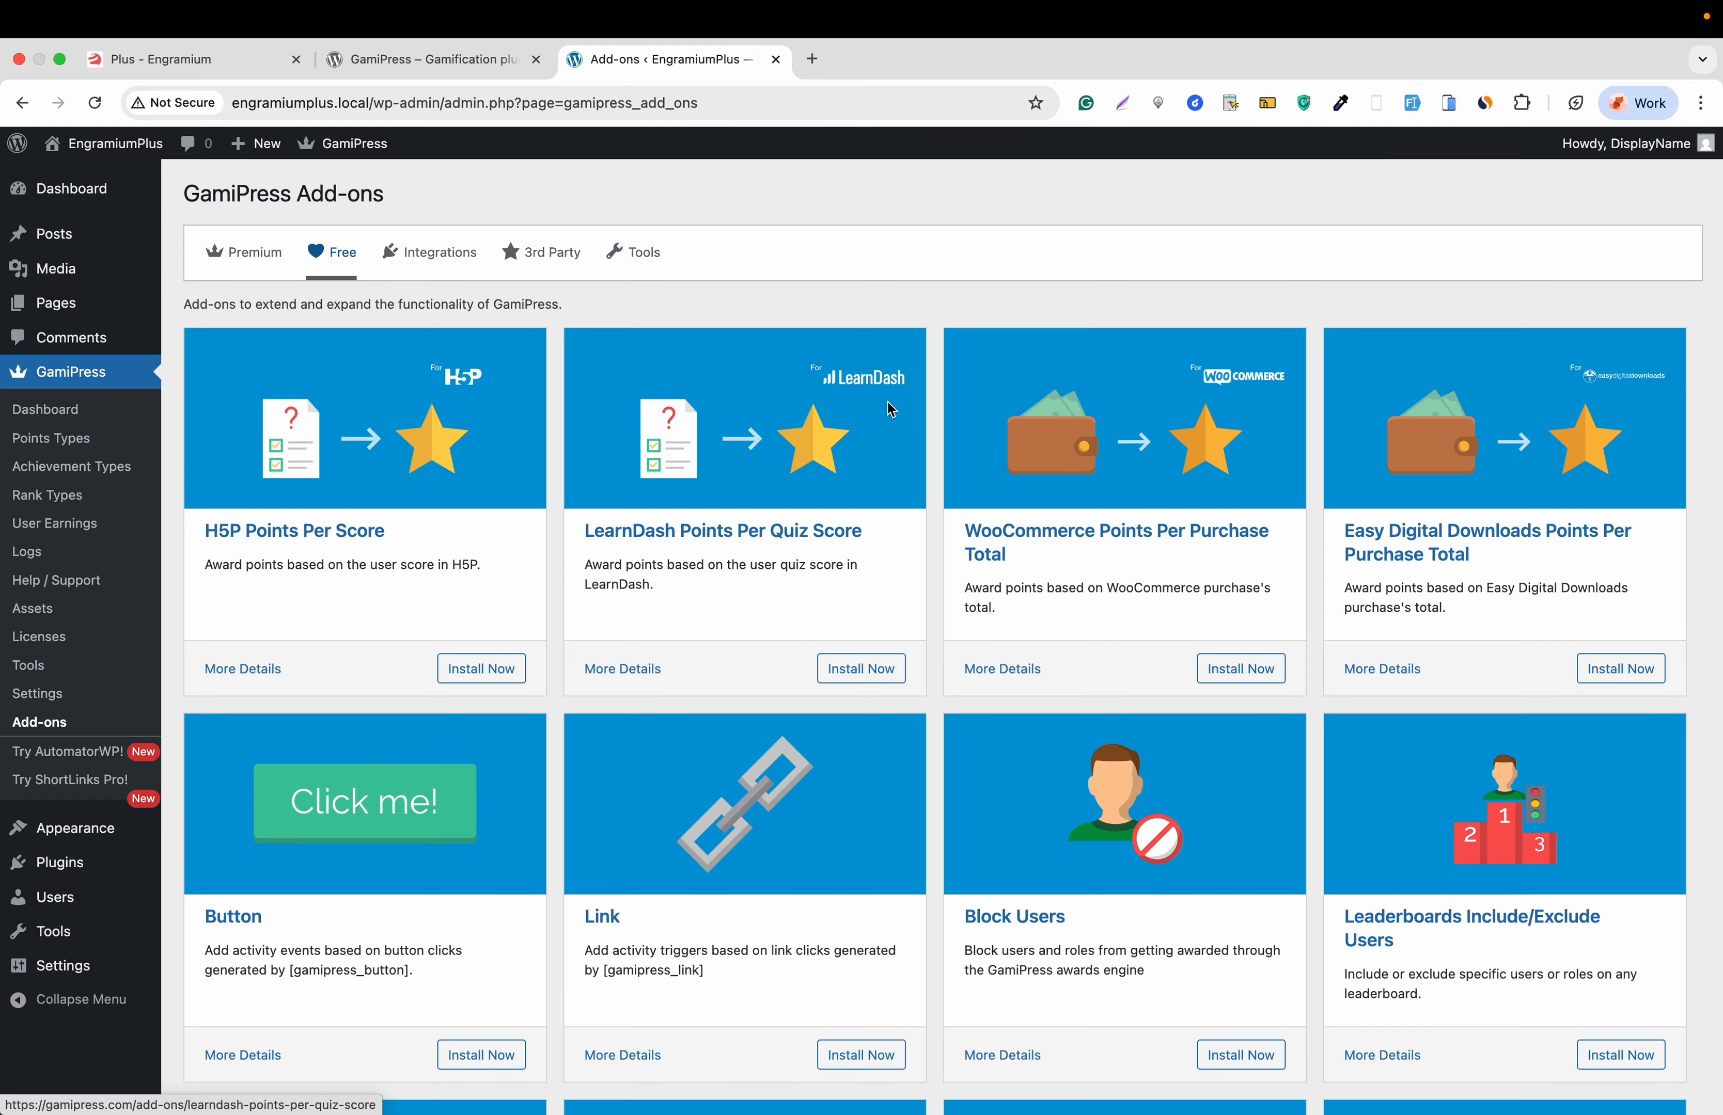
scroll(960, 482, down, 3)
scroll(960, 482, up, 3)
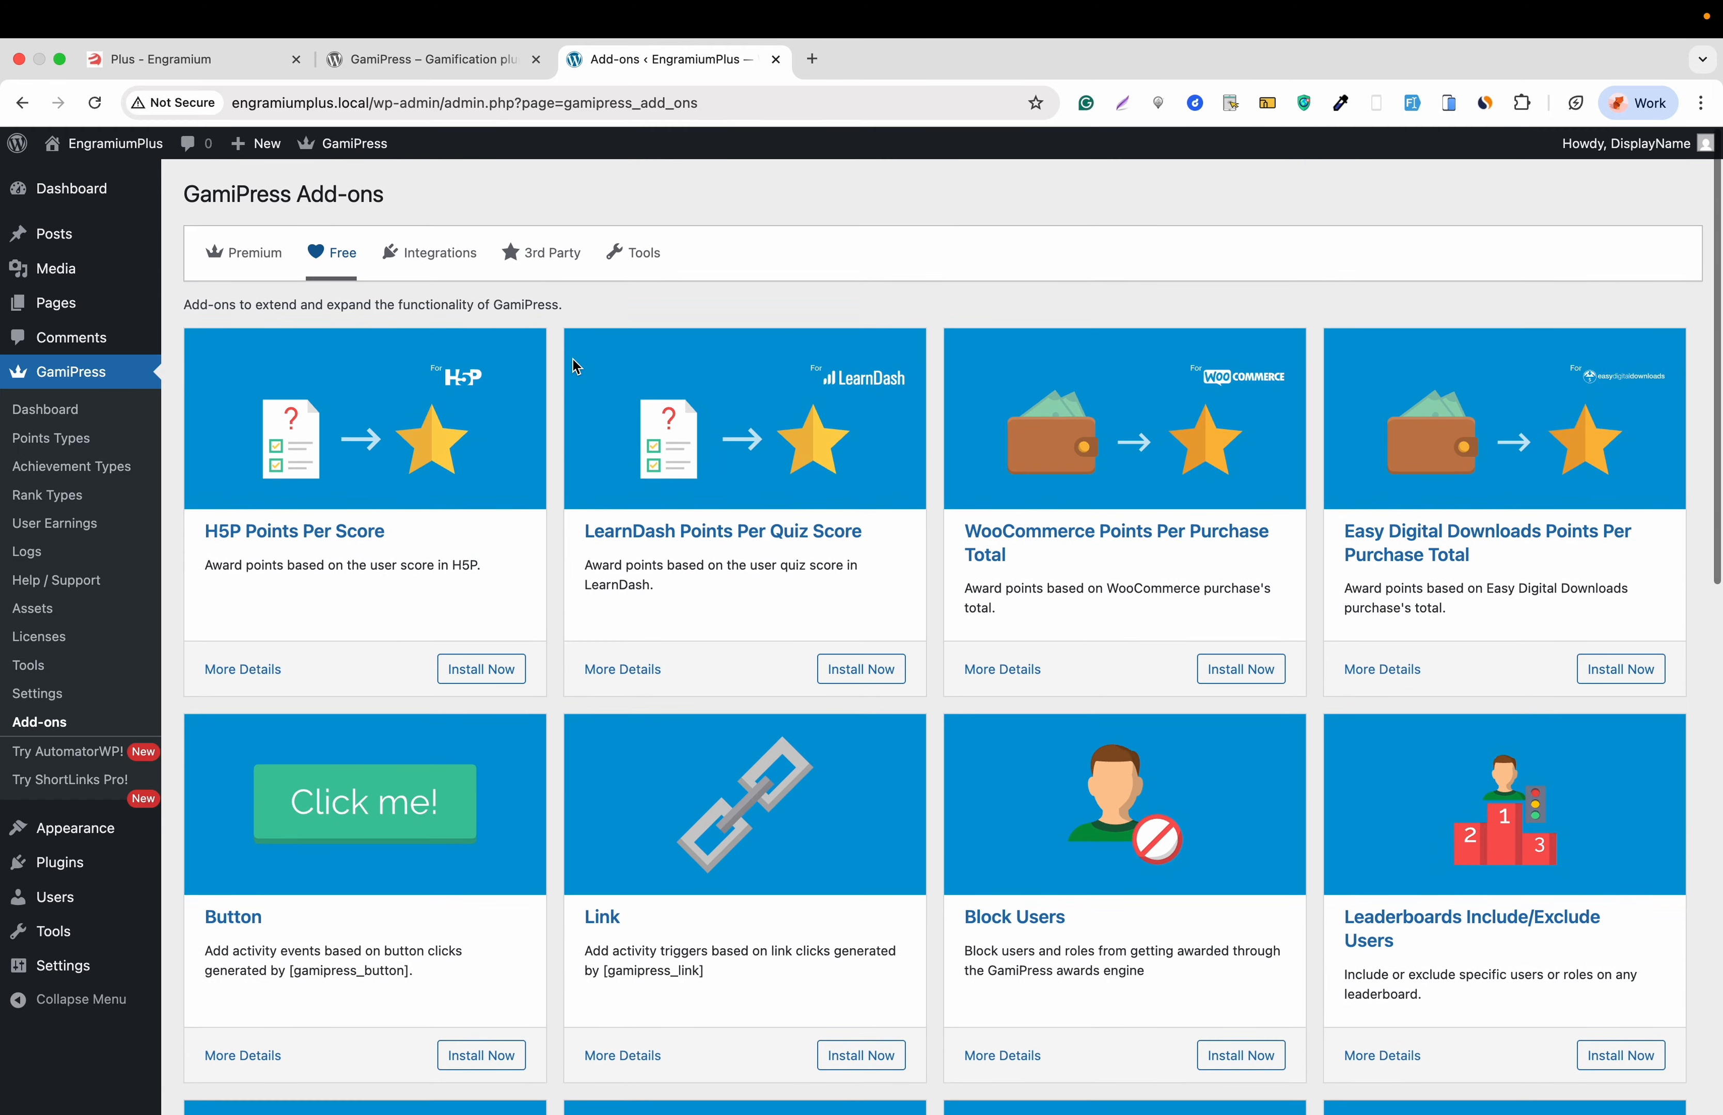
click(444, 249)
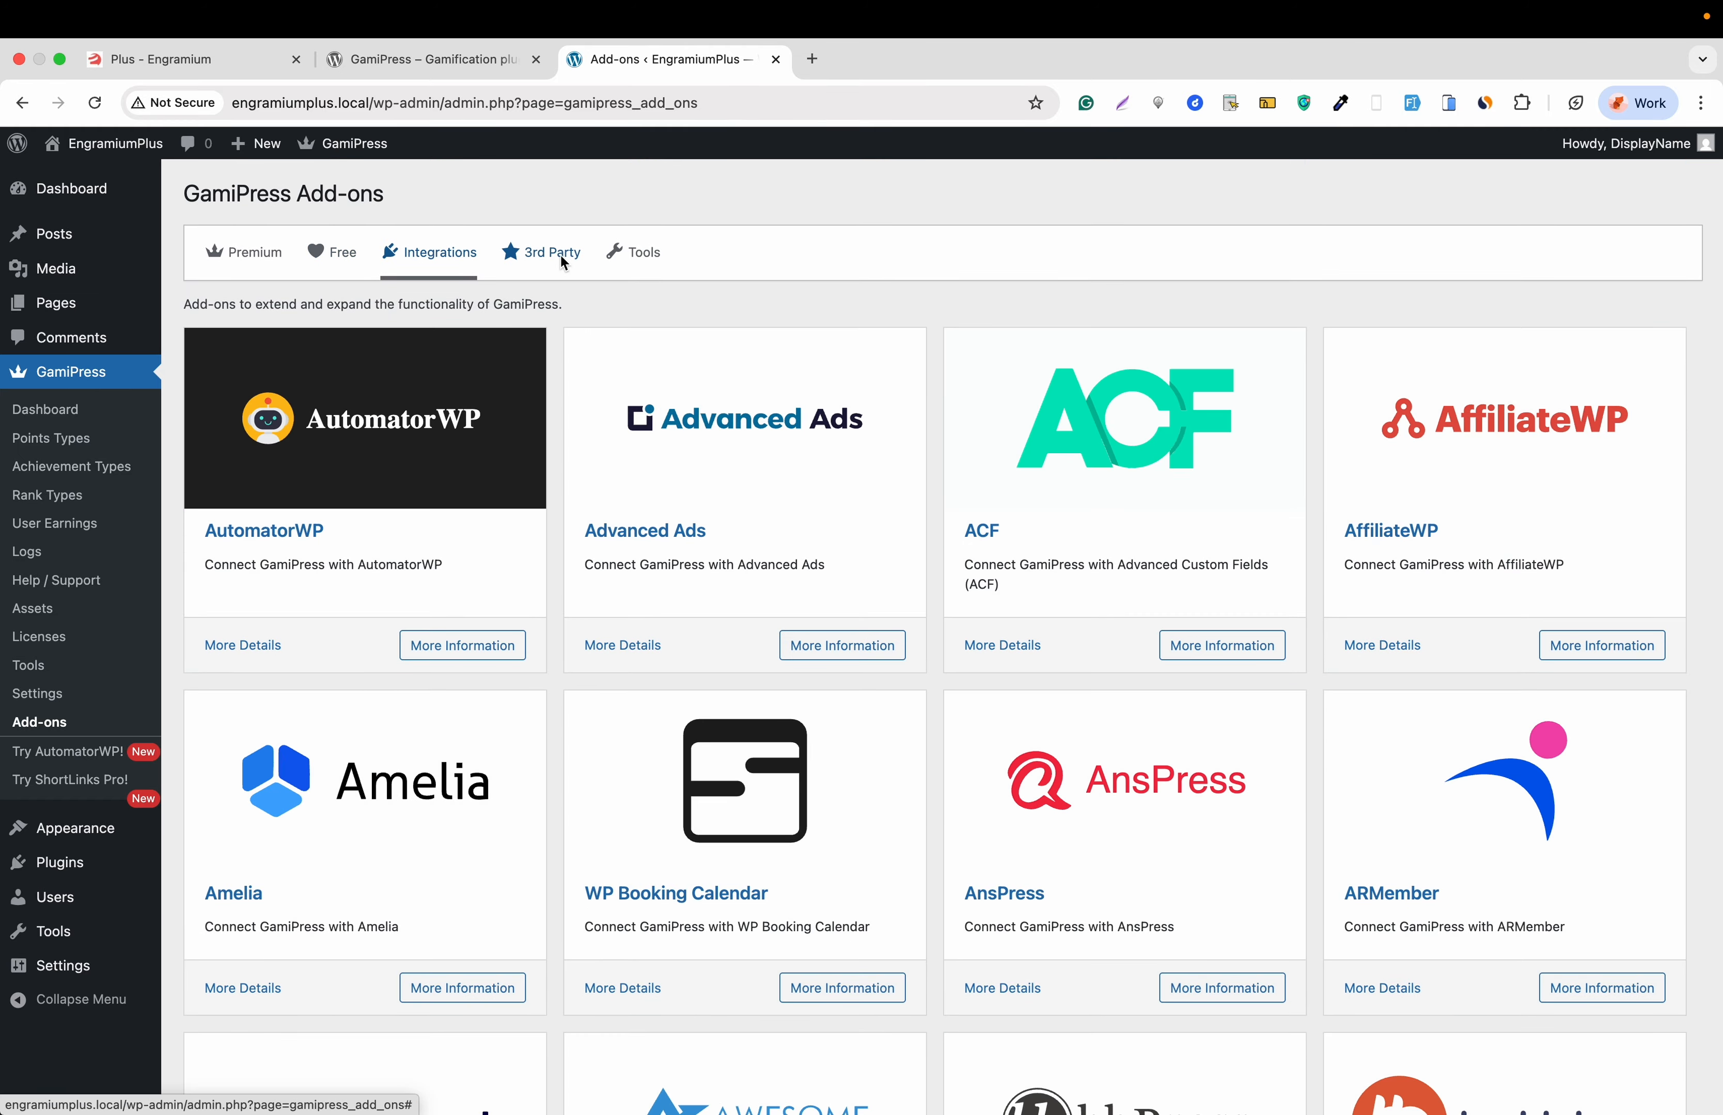
click(563, 261)
click(647, 264)
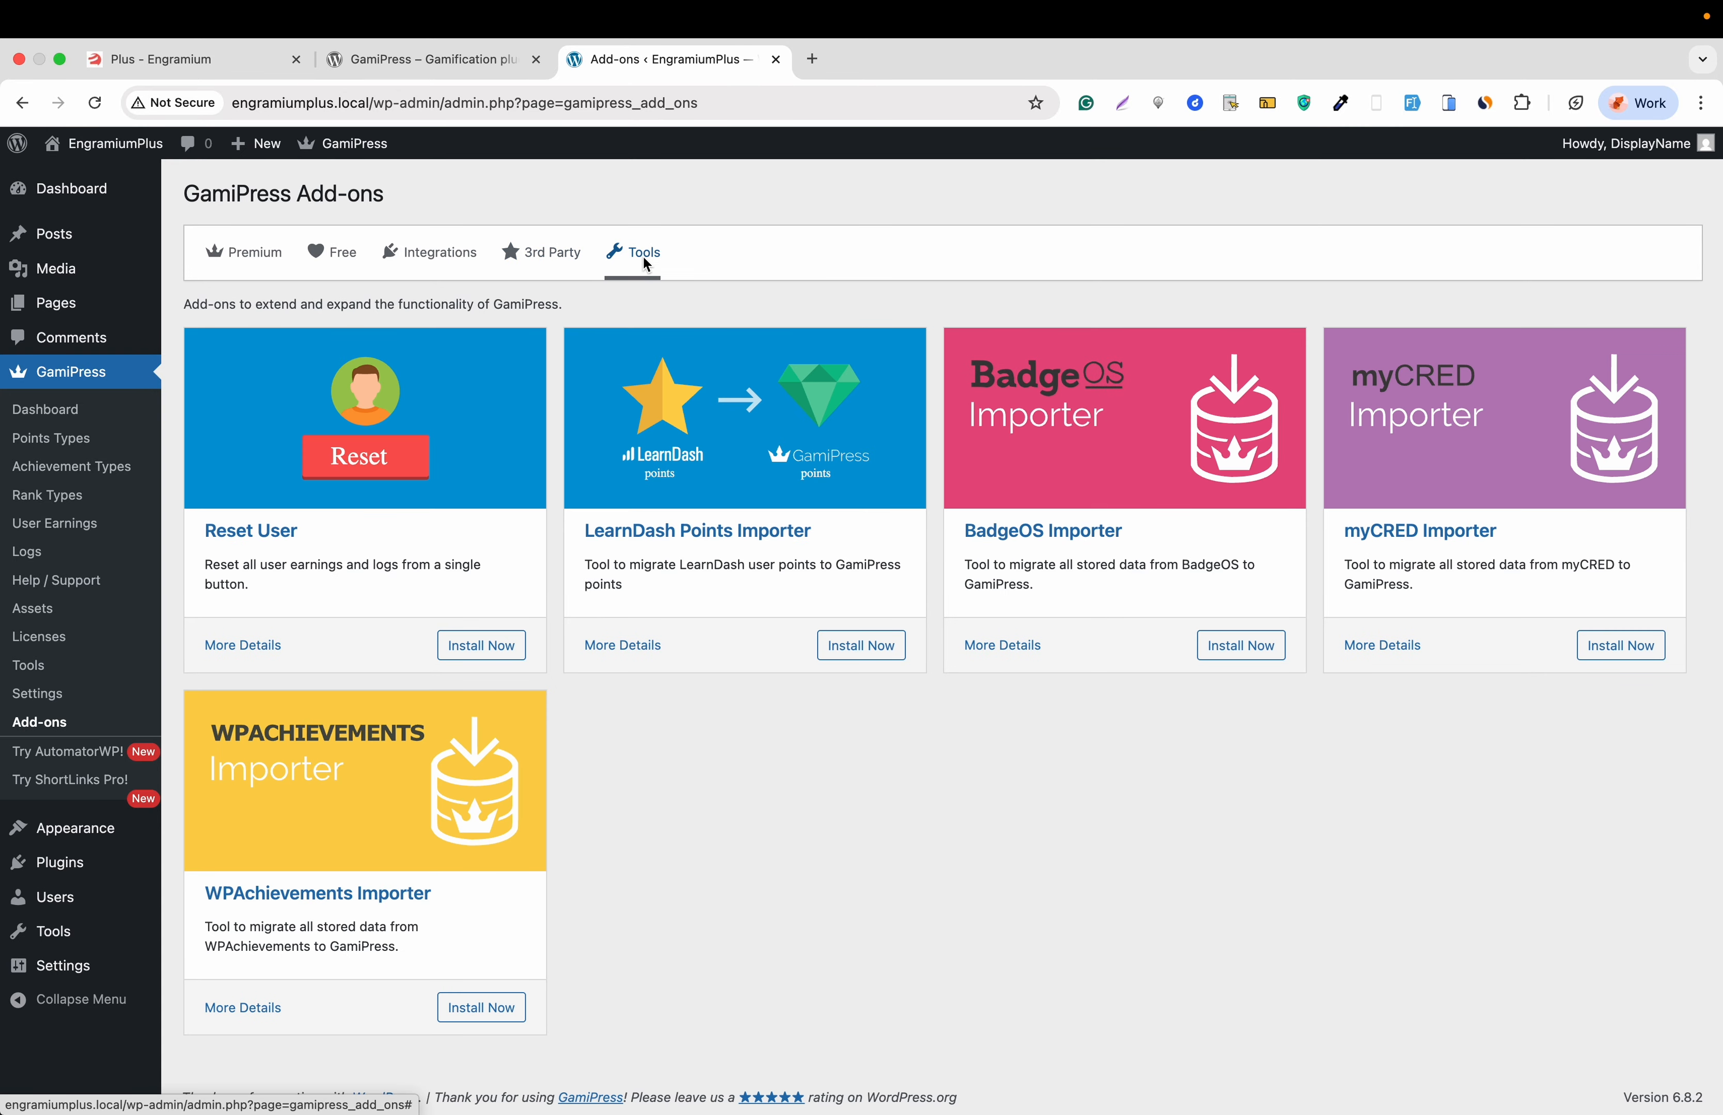
click(32, 666)
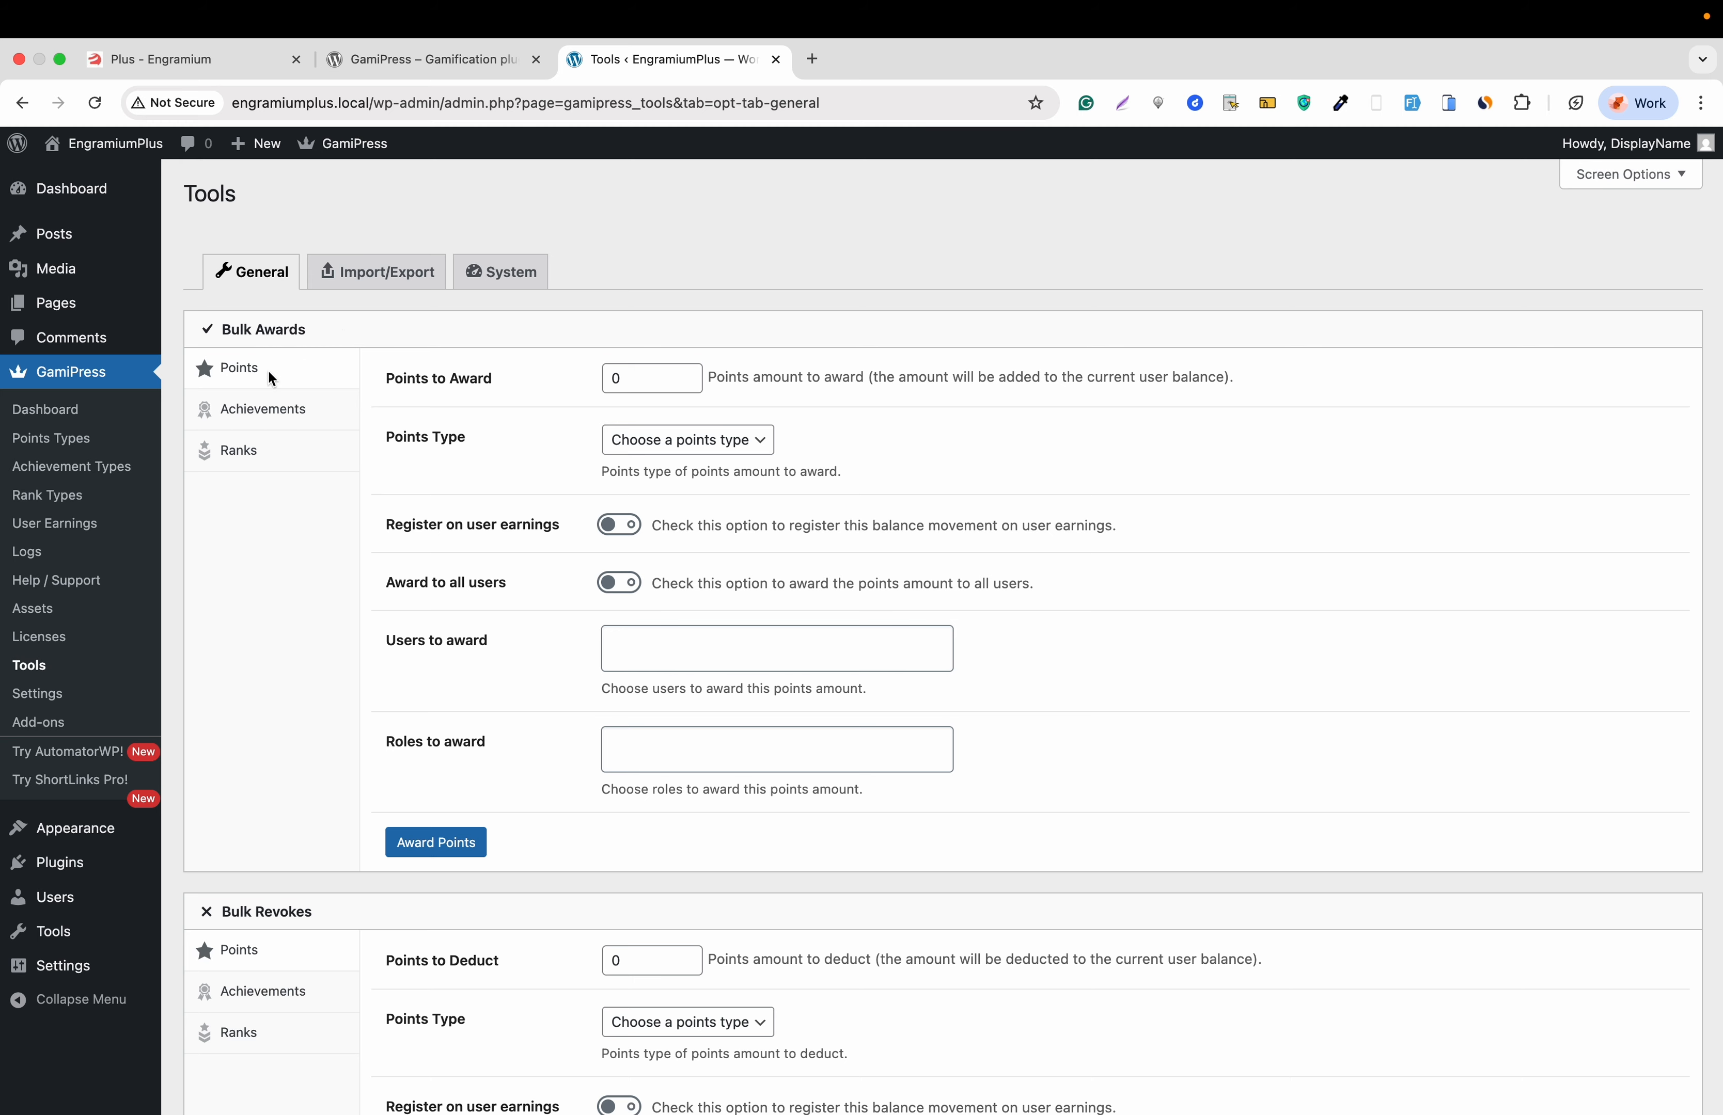
- Switch the Bulk Awards and Bulk Revokes forms to Achievements, then to Ranks
click(272, 412)
click(261, 452)
scroll(261, 457, down, 3)
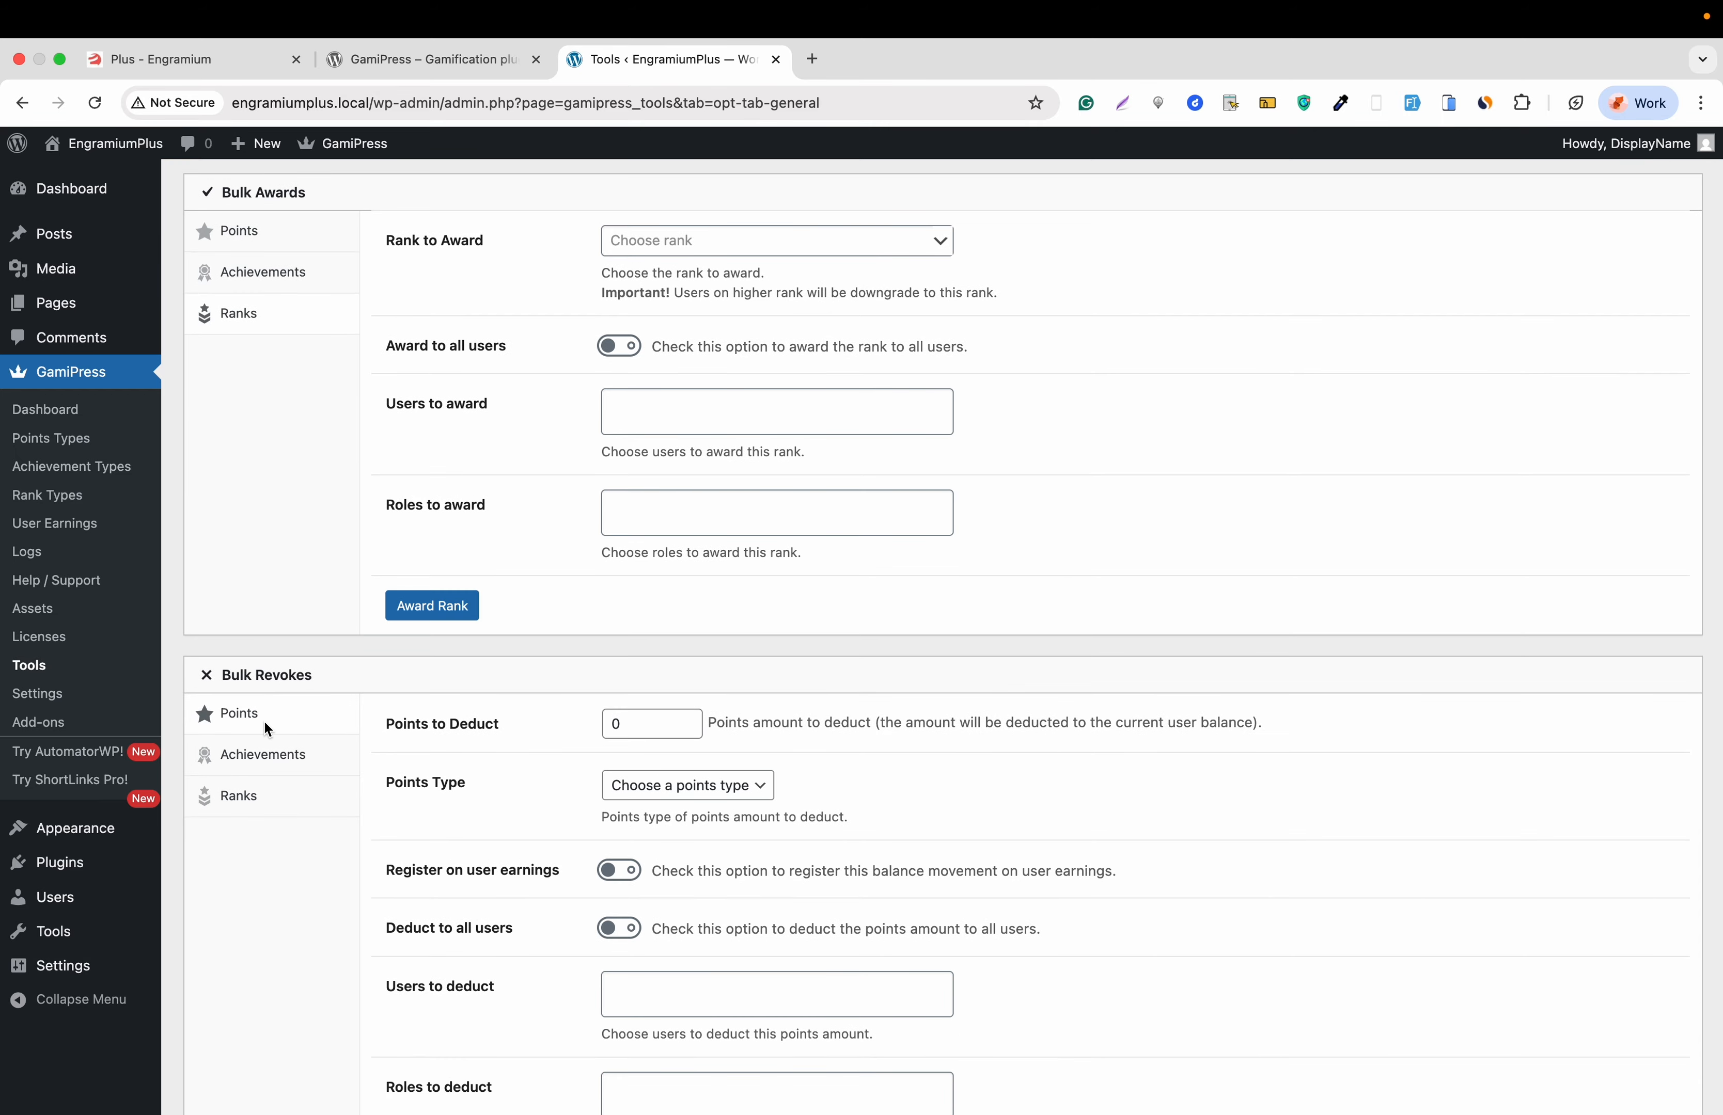
click(255, 754)
click(259, 809)
- Review the recount, log clean-up and reset sections, toggling all log types on and back off
scroll(259, 810, down, 3)
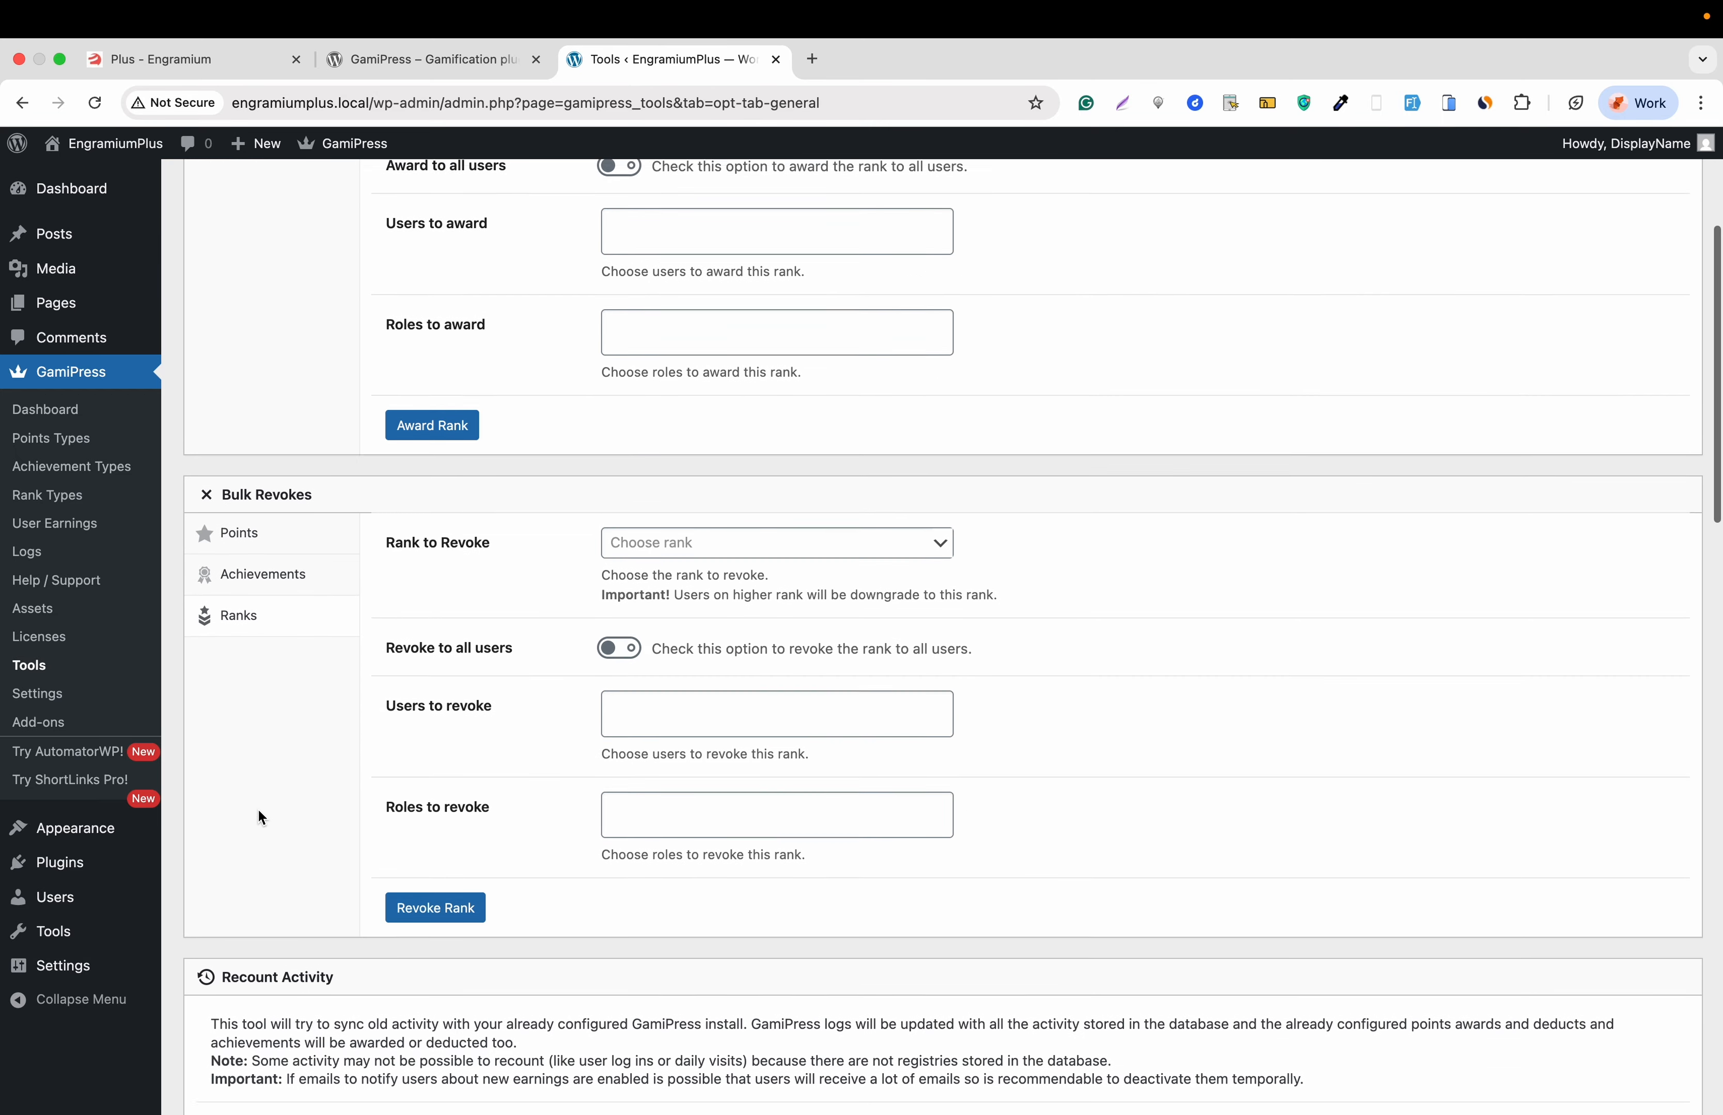
scroll(258, 810, down, 5)
scroll(261, 817, down, 2)
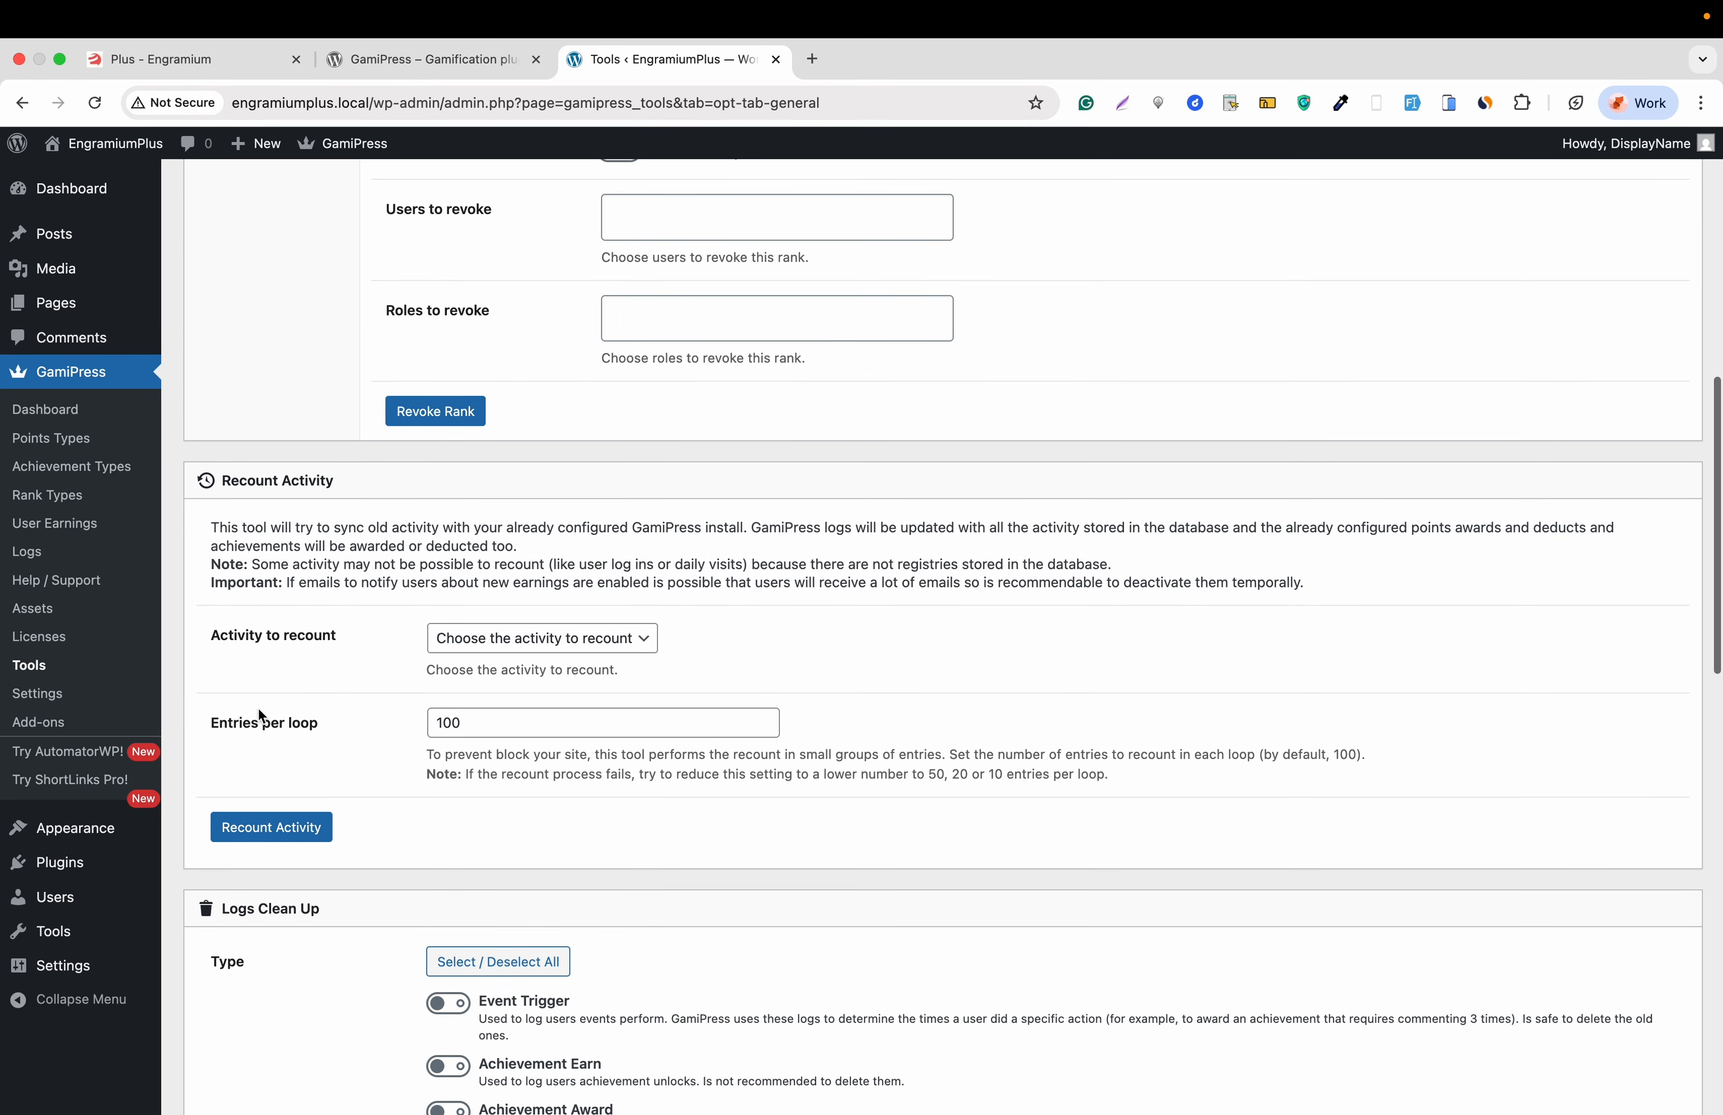
scroll(291, 569, down, 10)
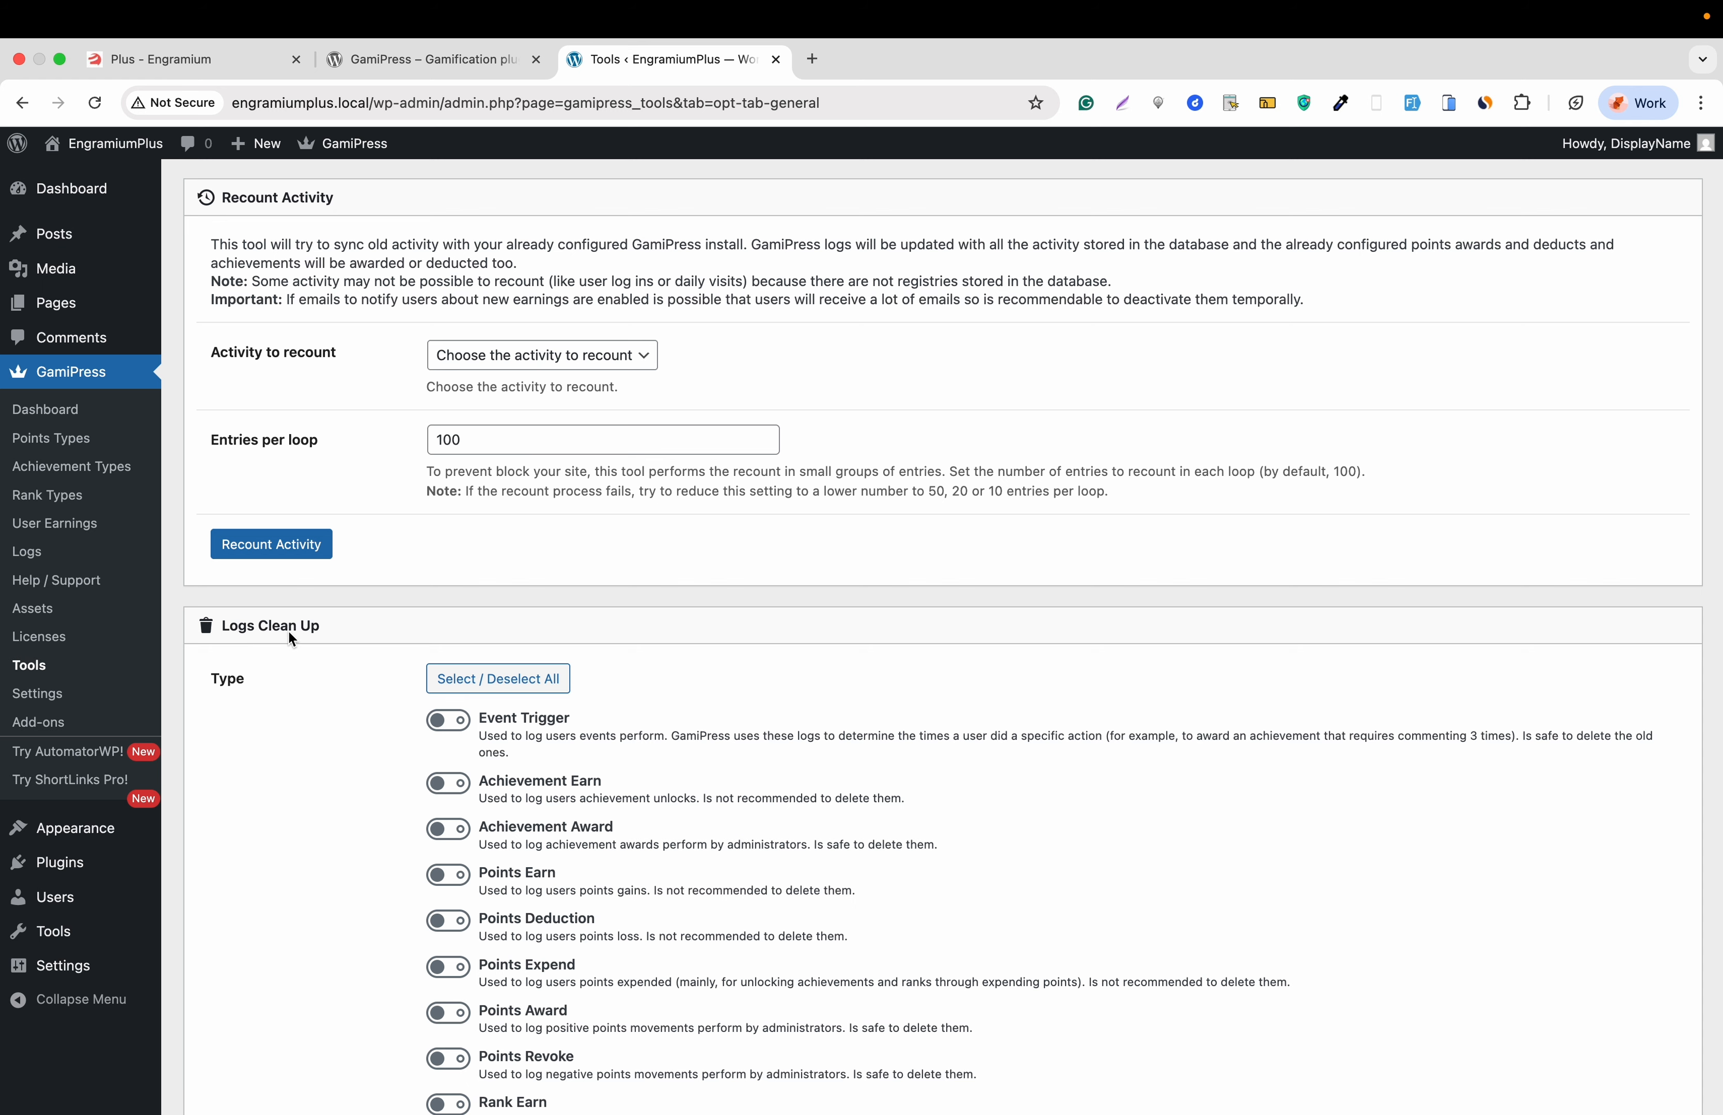
scroll(291, 635, down, 2)
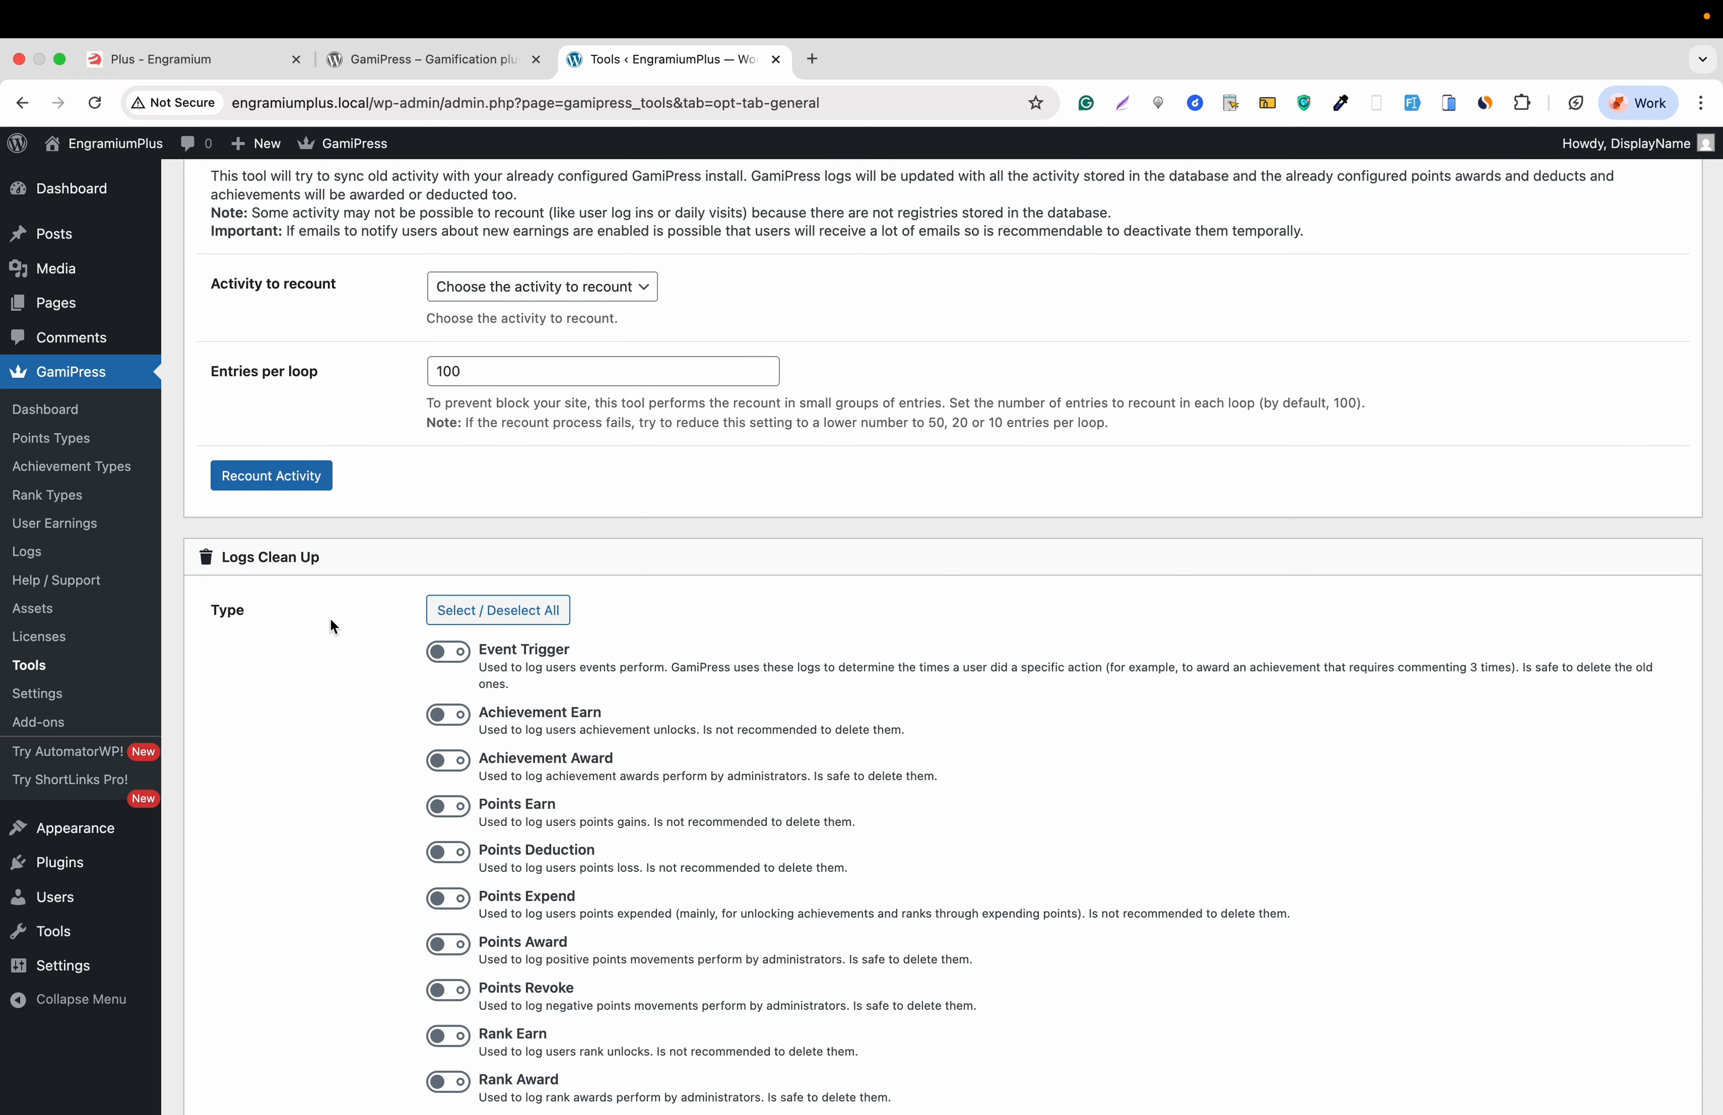
click(483, 614)
click(483, 613)
scroll(444, 543, down, 15)
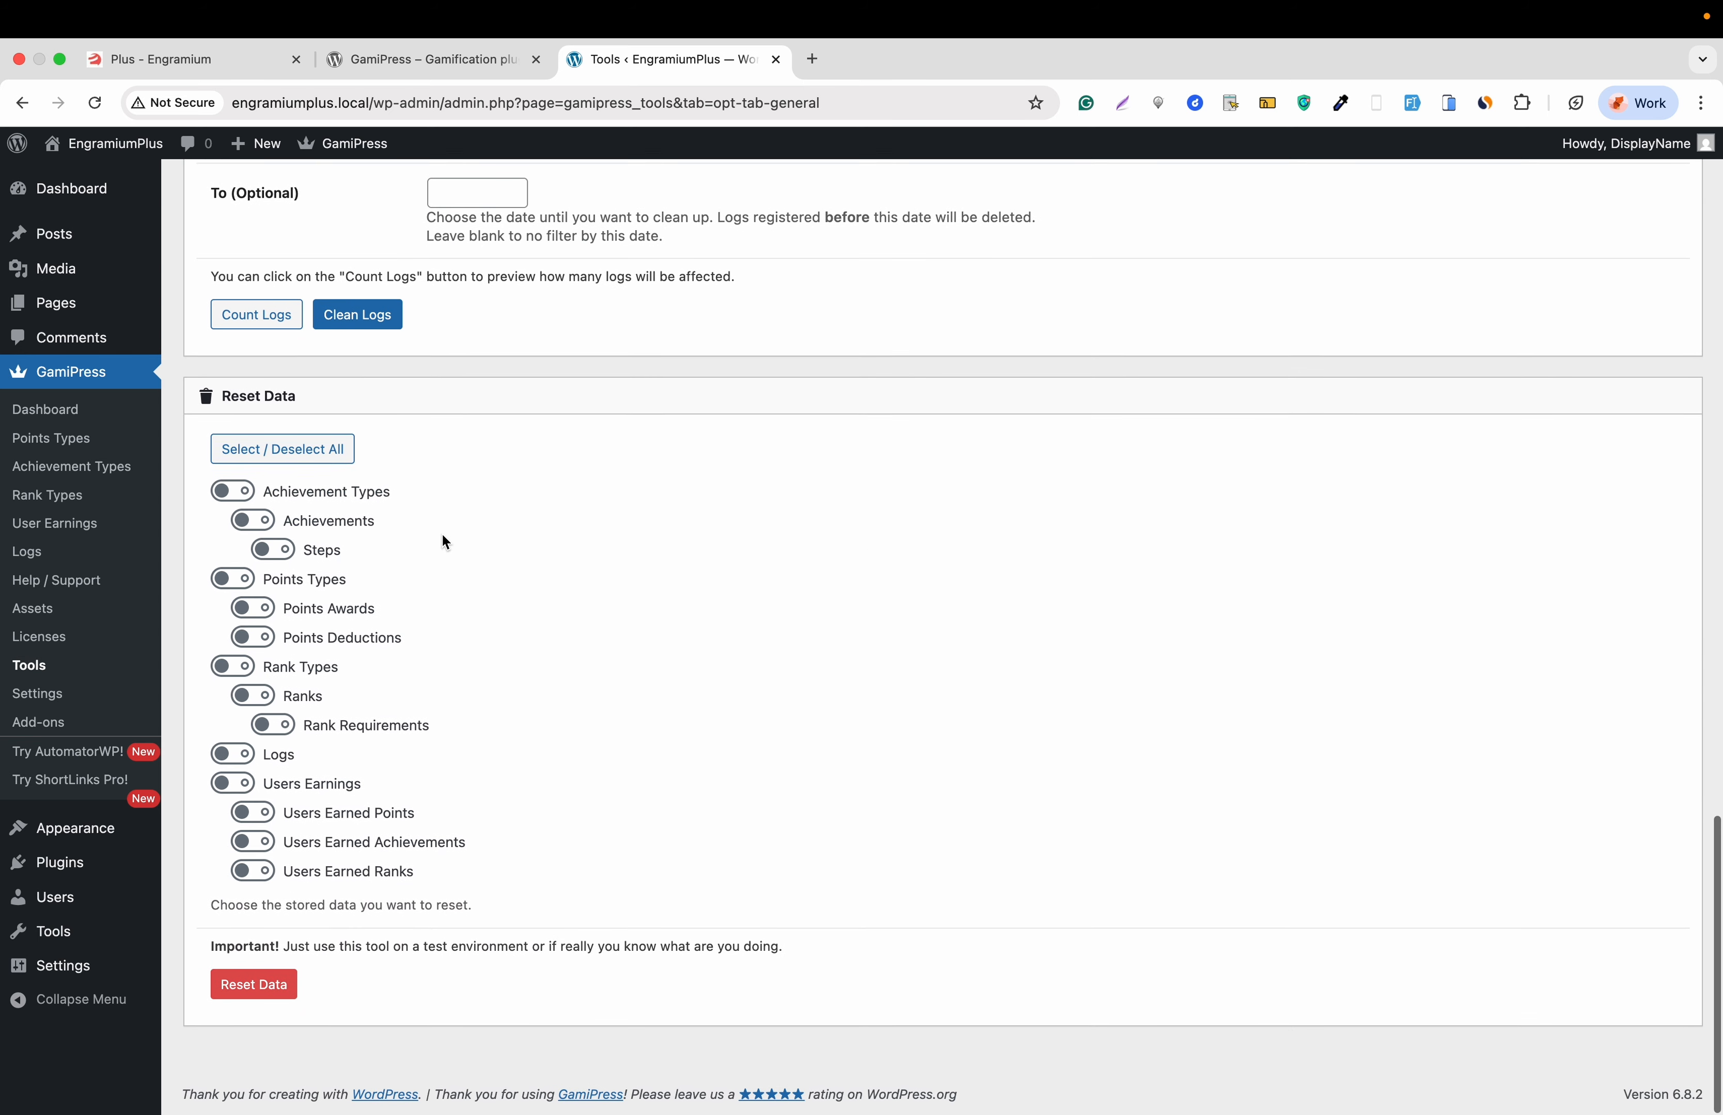
scroll(445, 542, up, 1)
scroll(445, 543, down, 1)
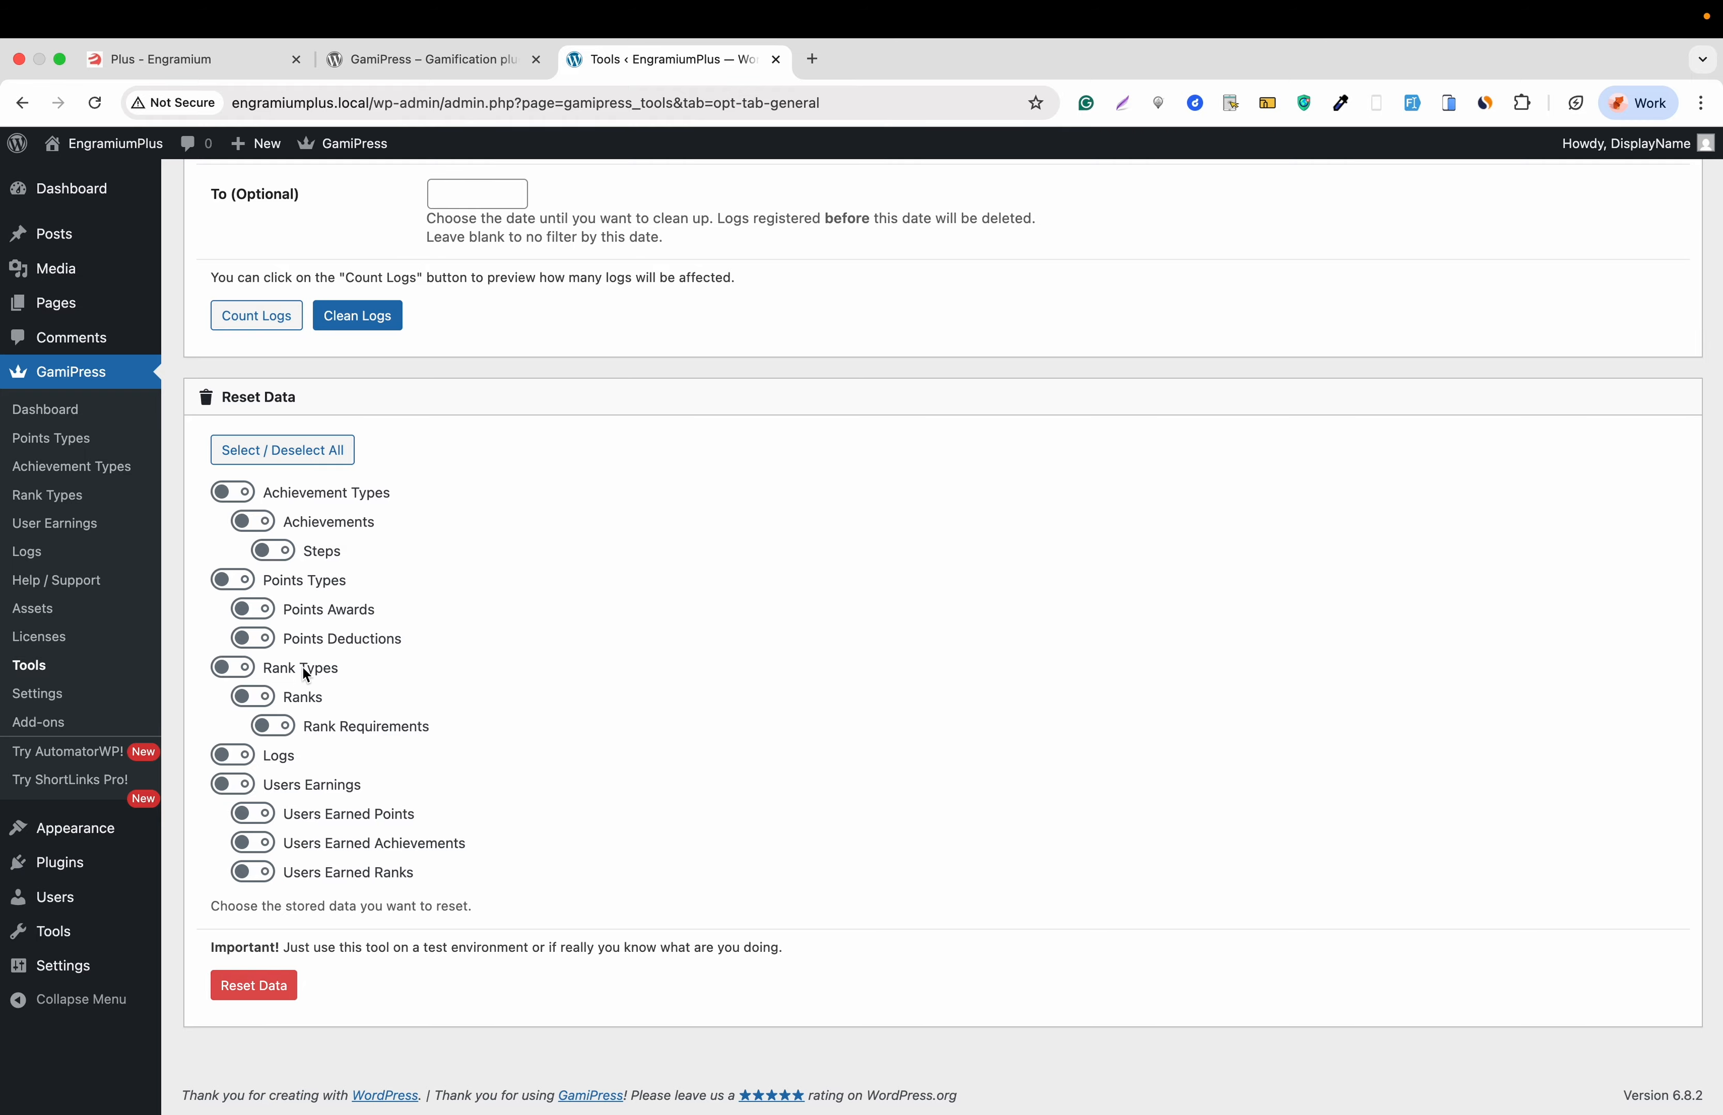
scroll(301, 665, up, 20)
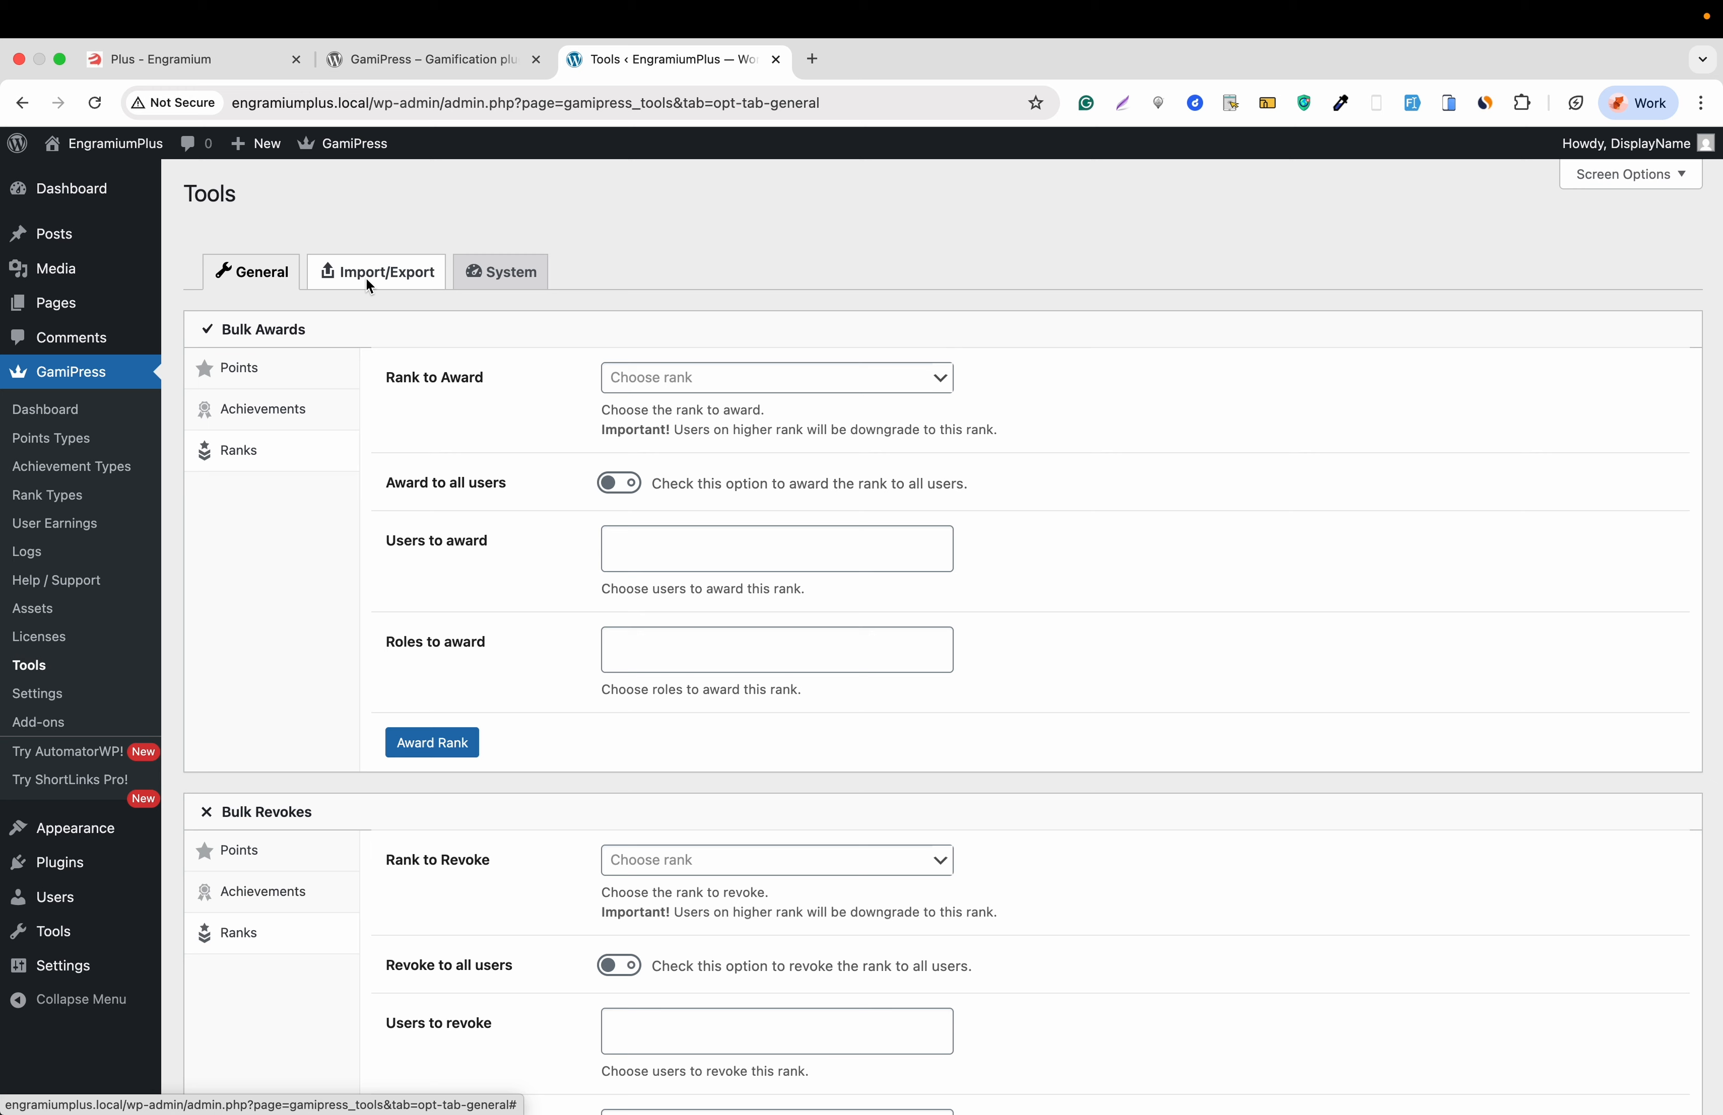
- Show the Import/Export tab and review its achievements, points, ranks, earnings, setup and settings forms
click(365, 281)
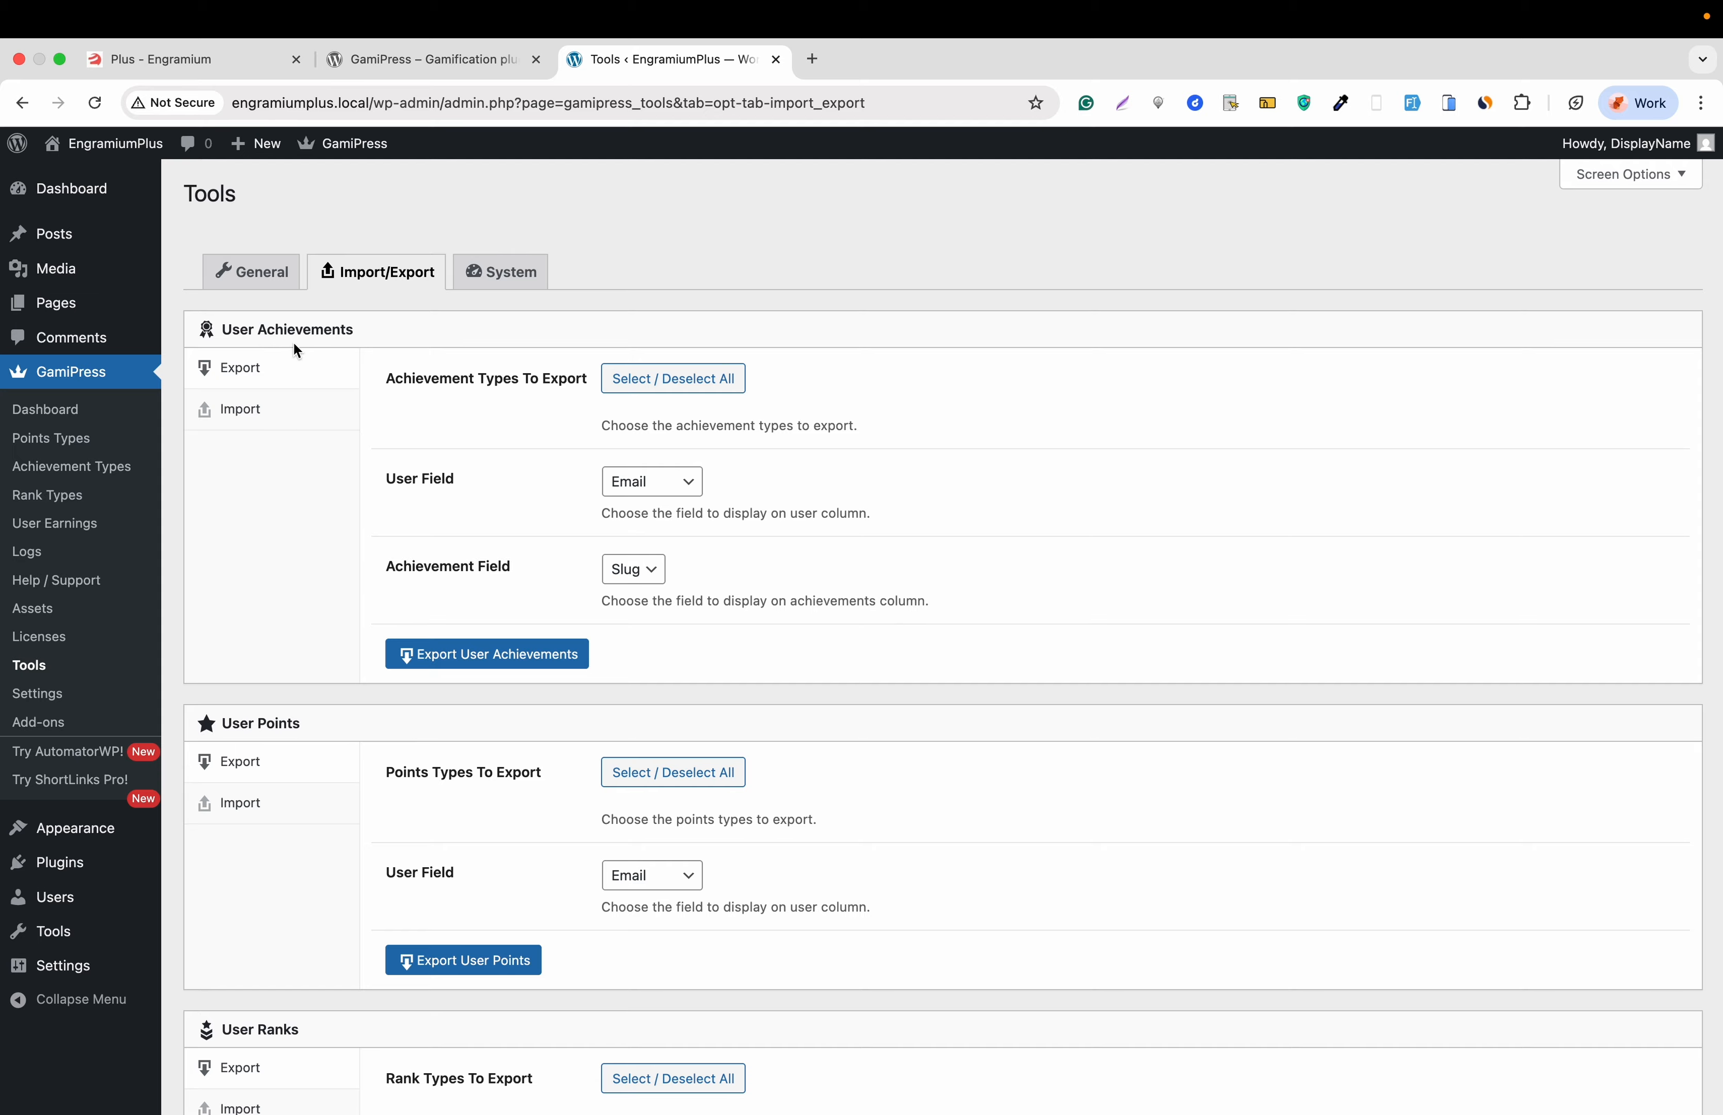
scroll(278, 410, down, 2)
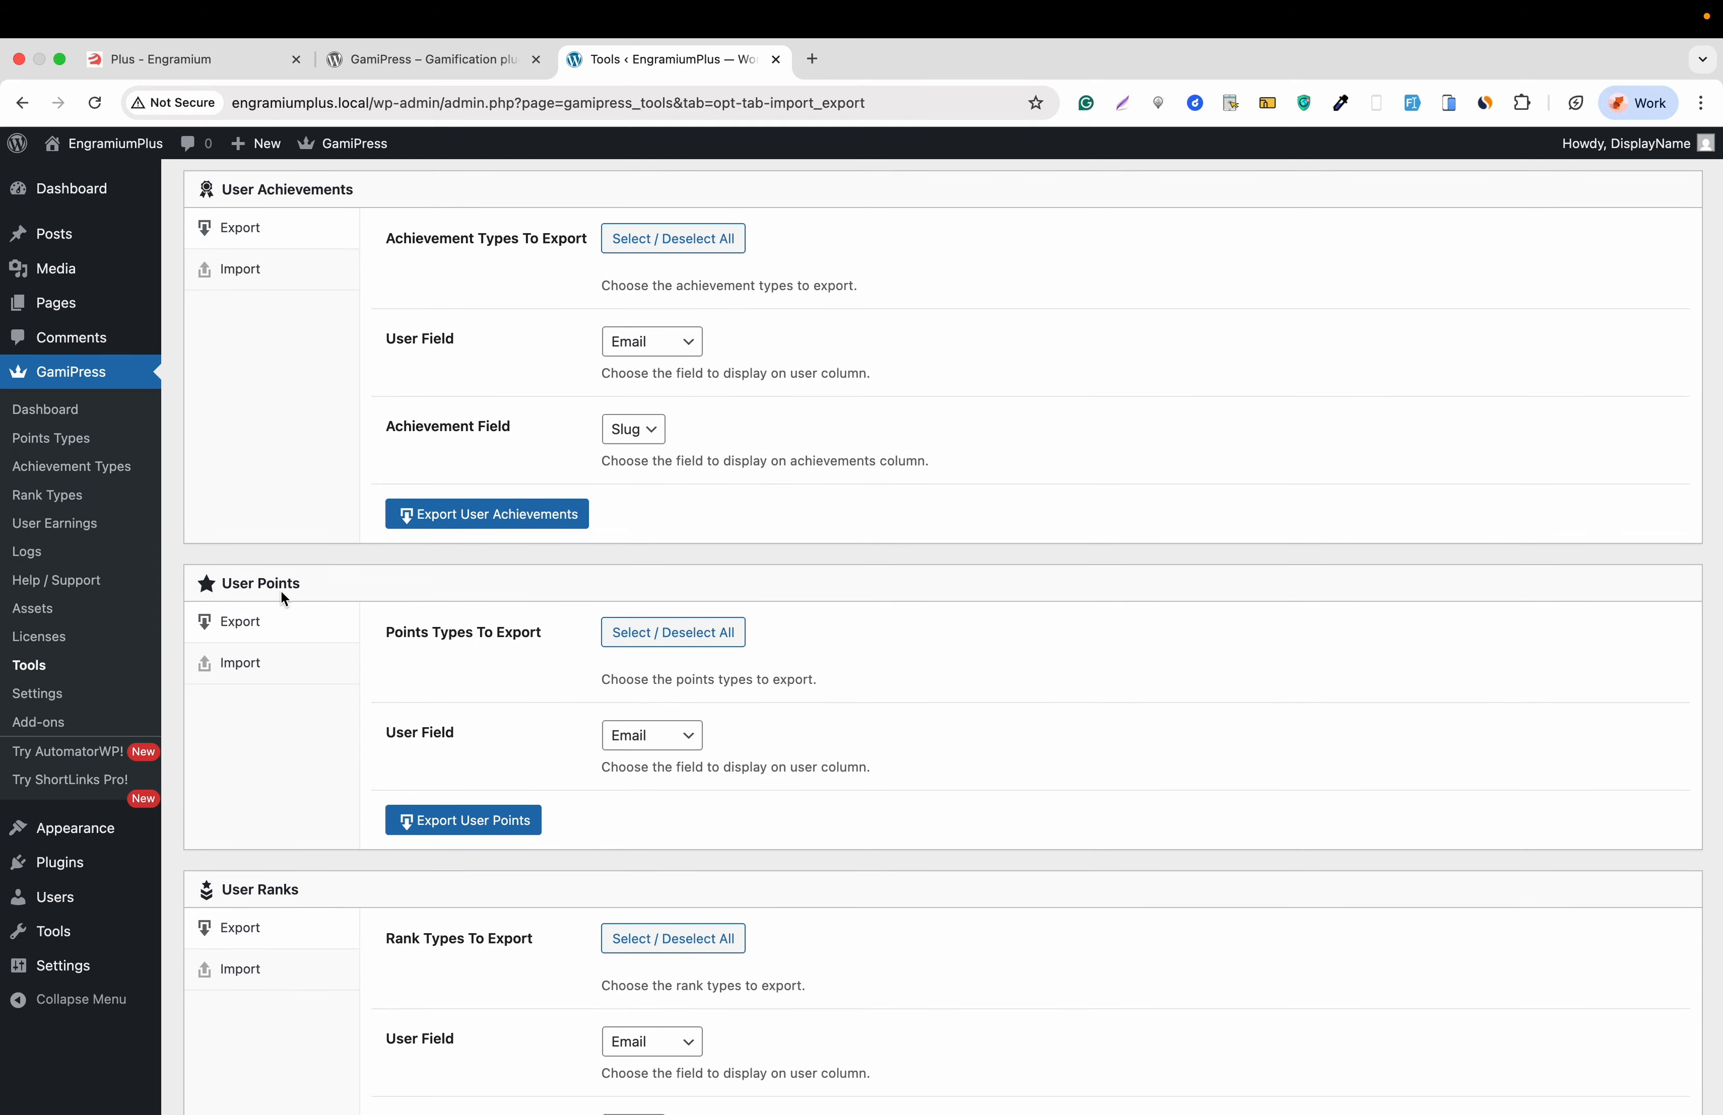
scroll(280, 590, down, 3)
scroll(284, 600, down, 10)
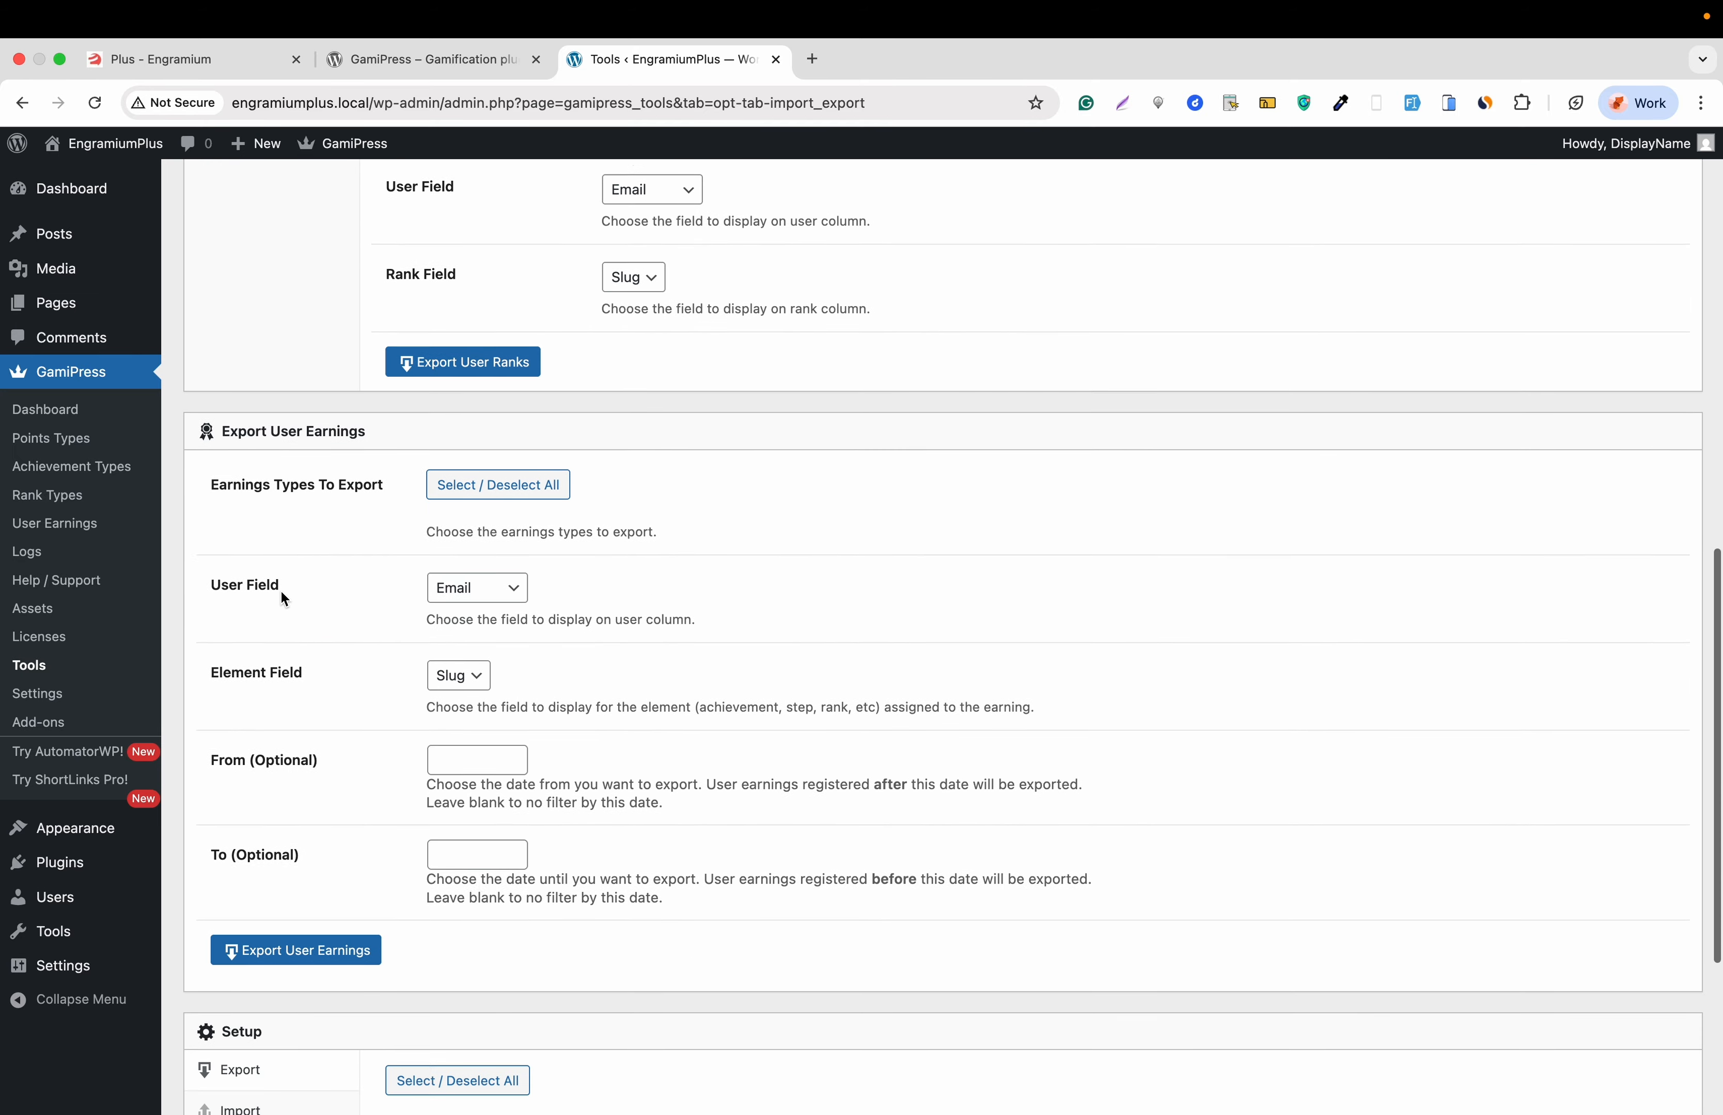
scroll(280, 590, down, 4)
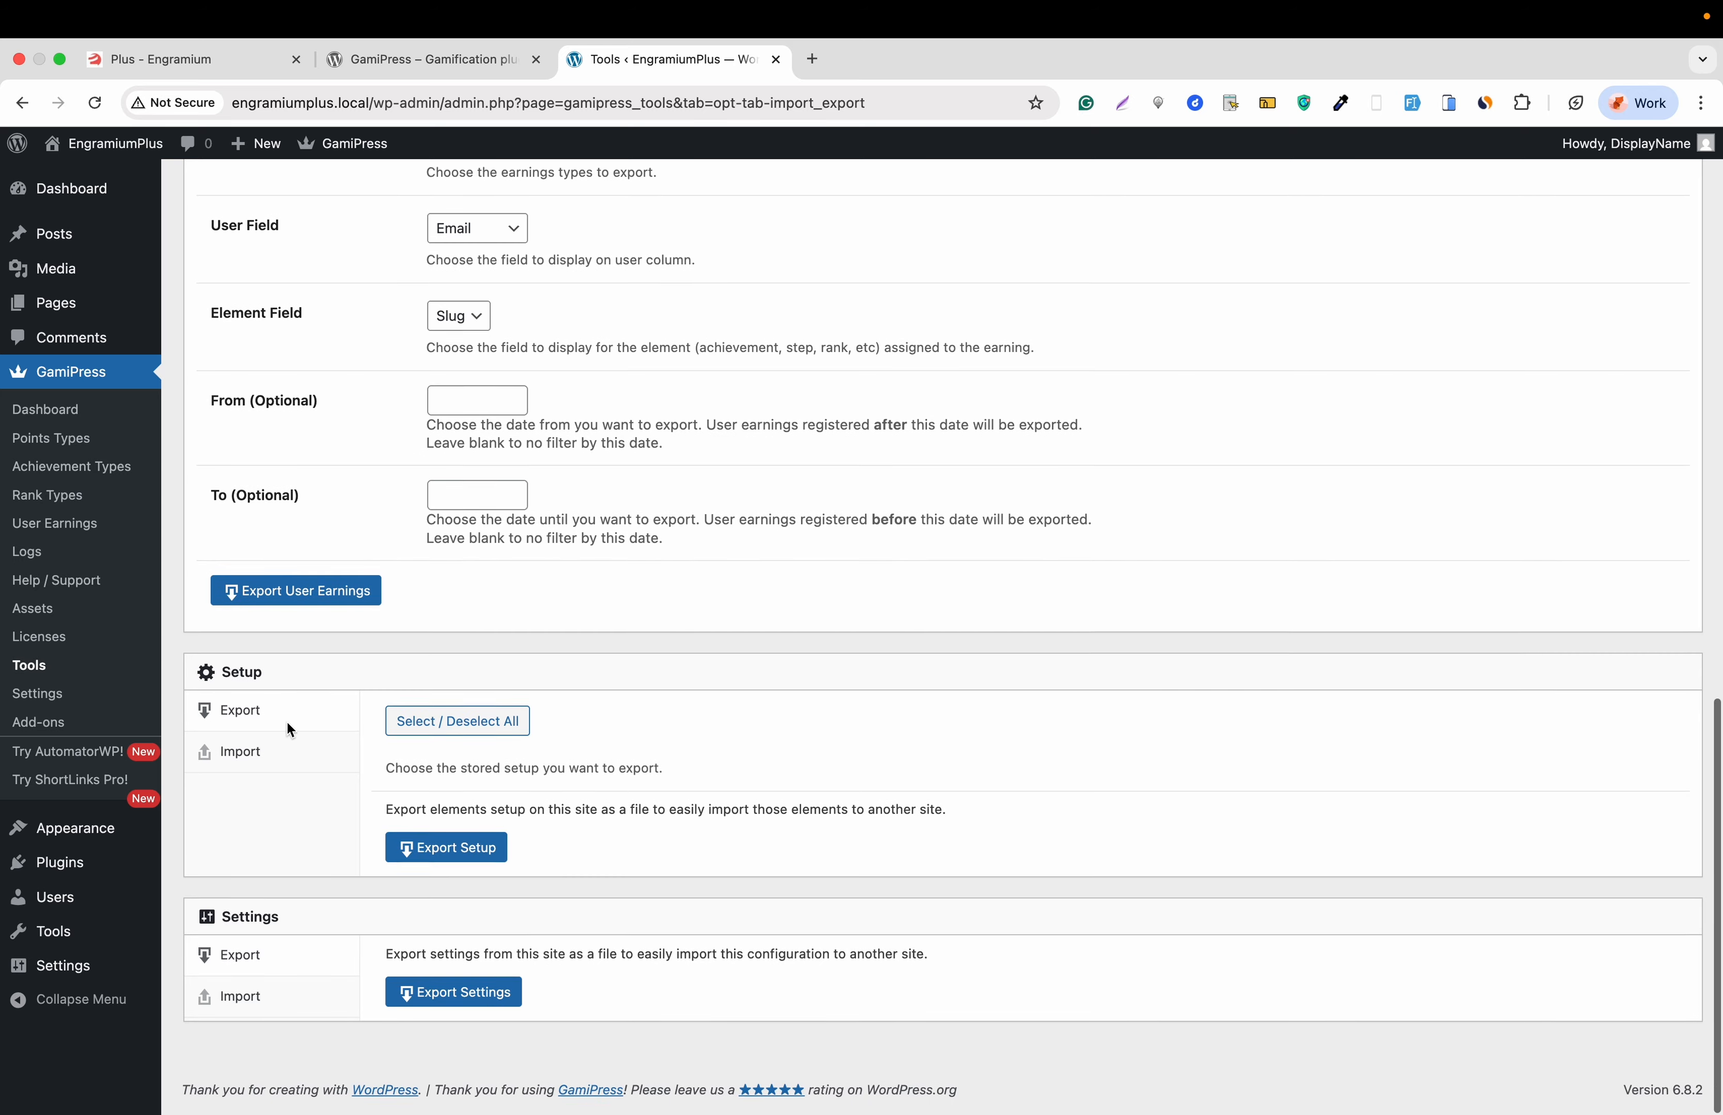
scroll(287, 720, up, 20)
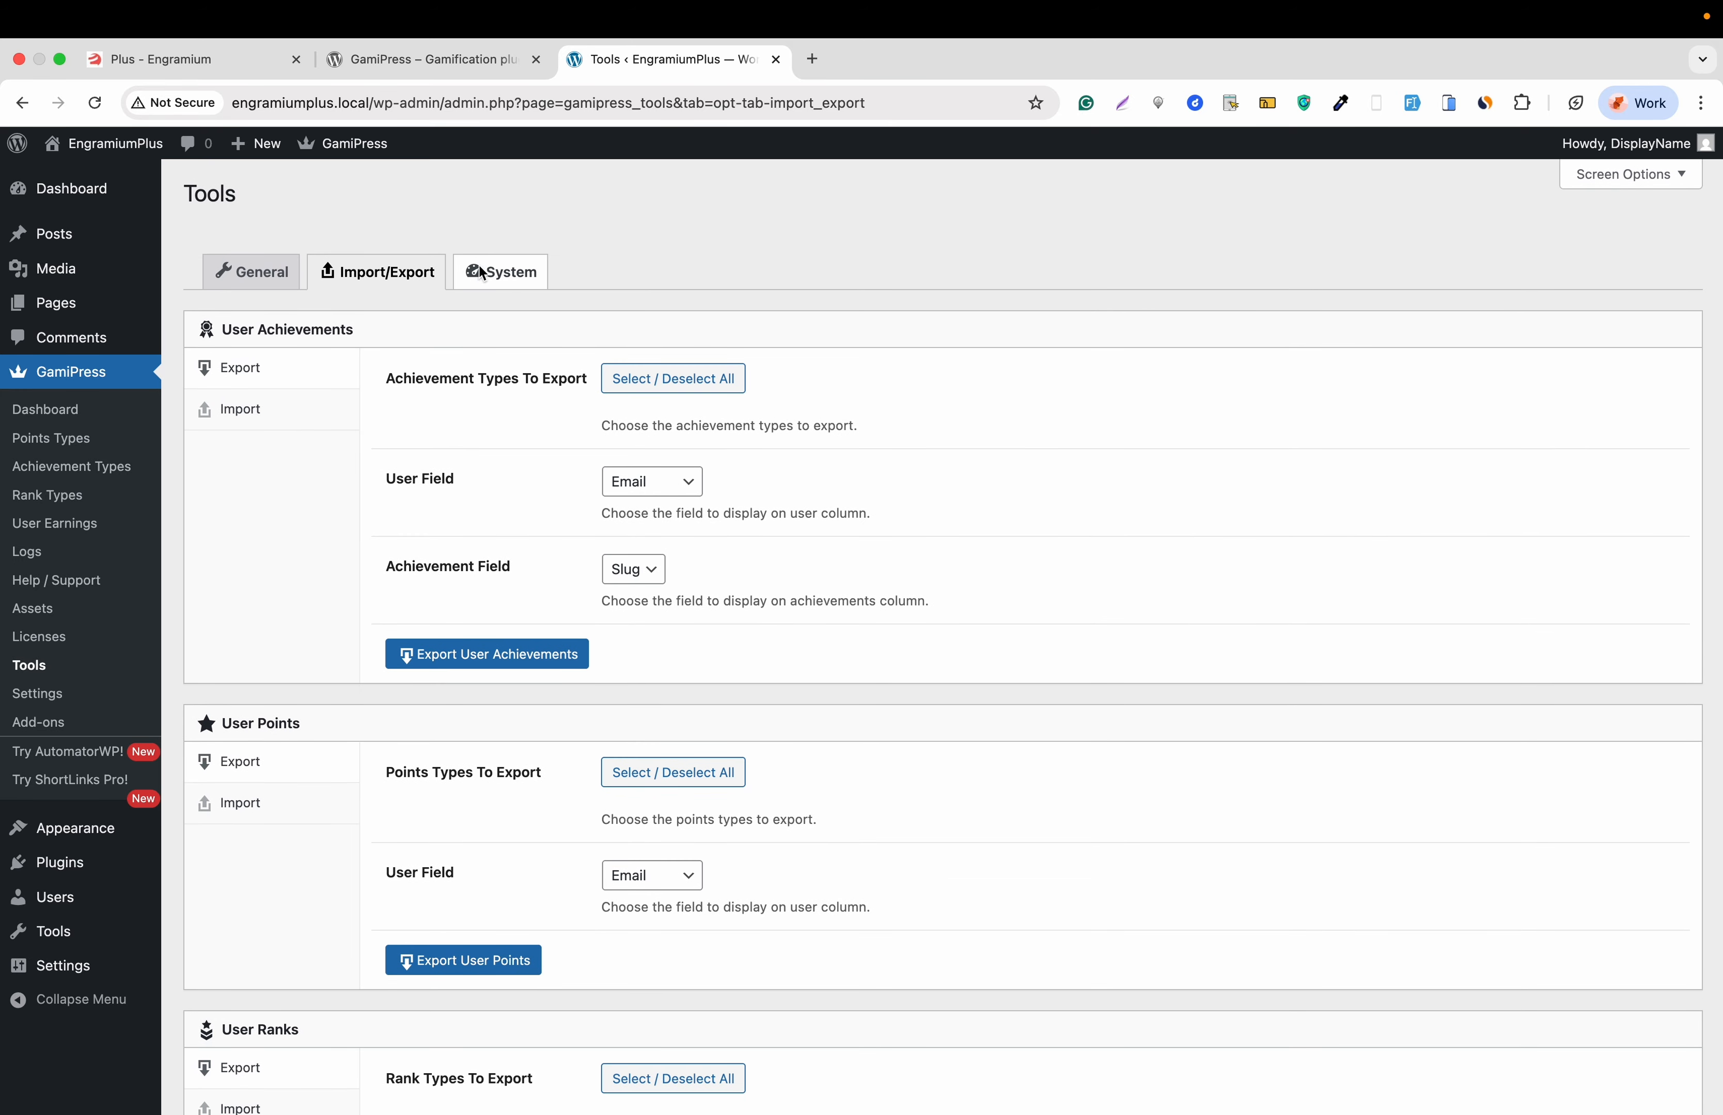
- Review the server and database System info, then visit GamiPress Licenses and the Assets page
click(491, 276)
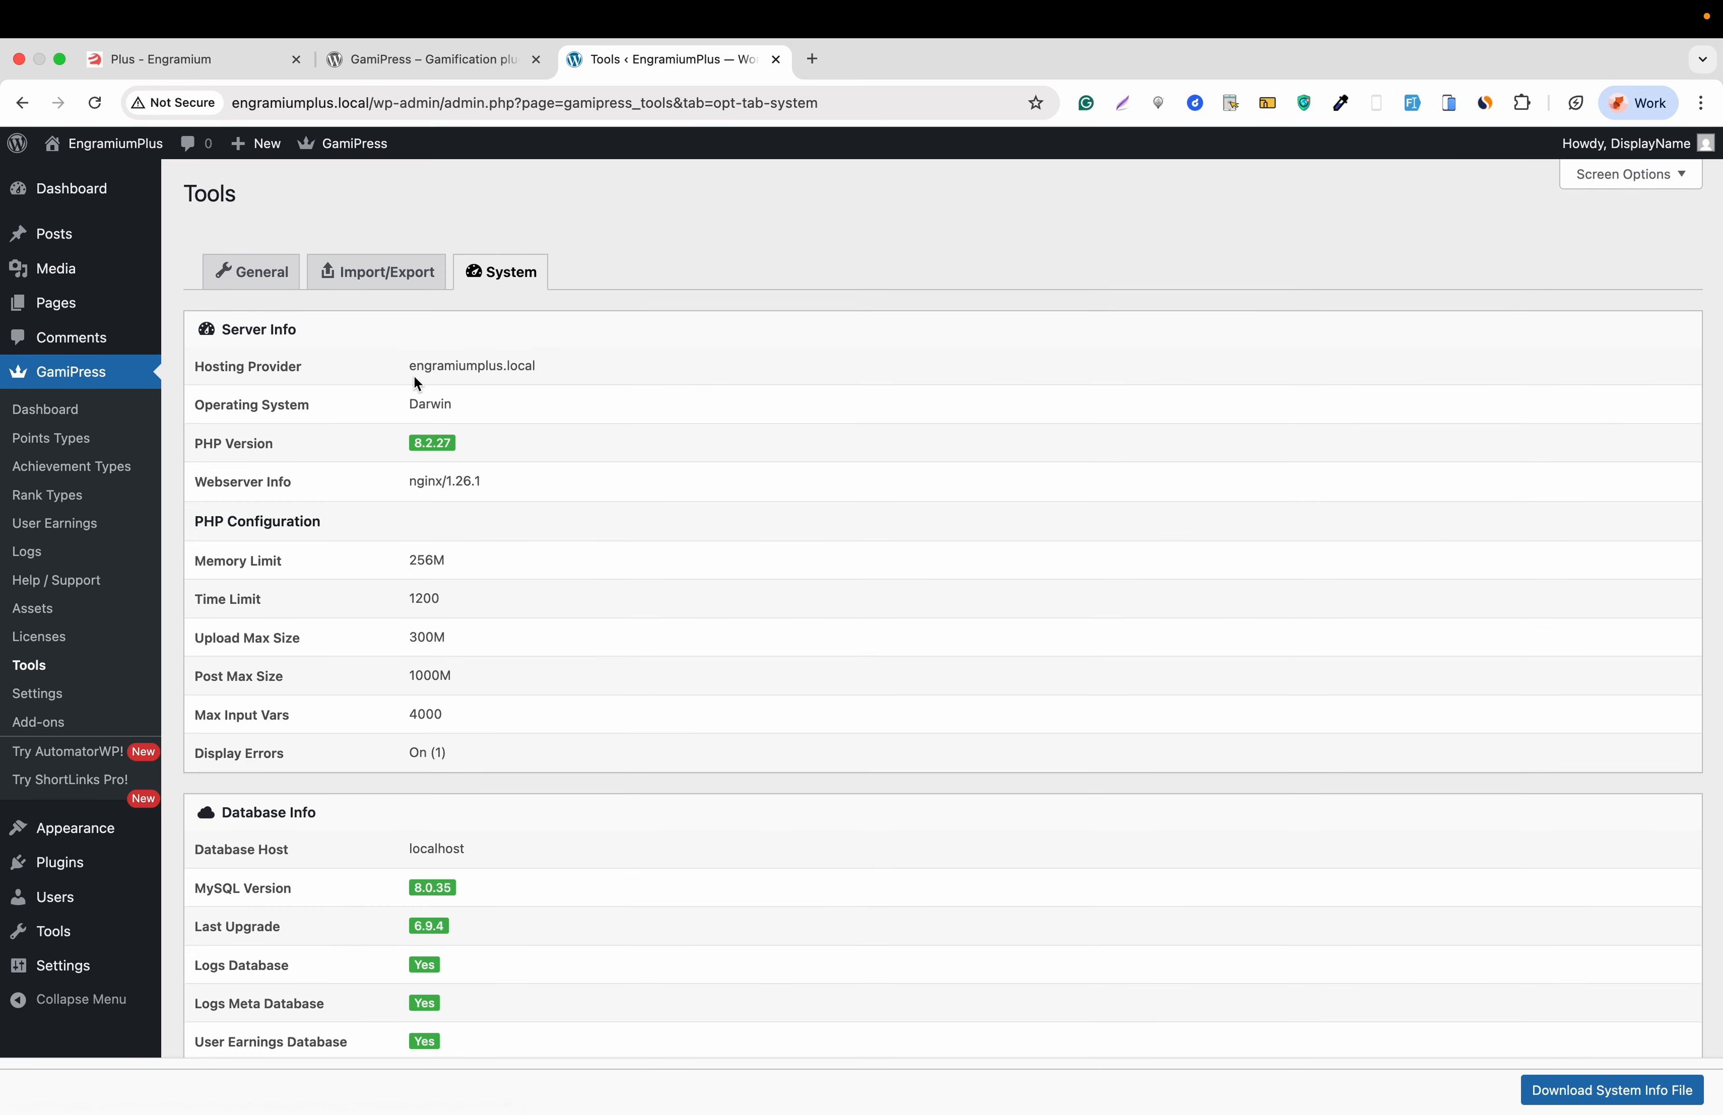
scroll(414, 378, down, 5)
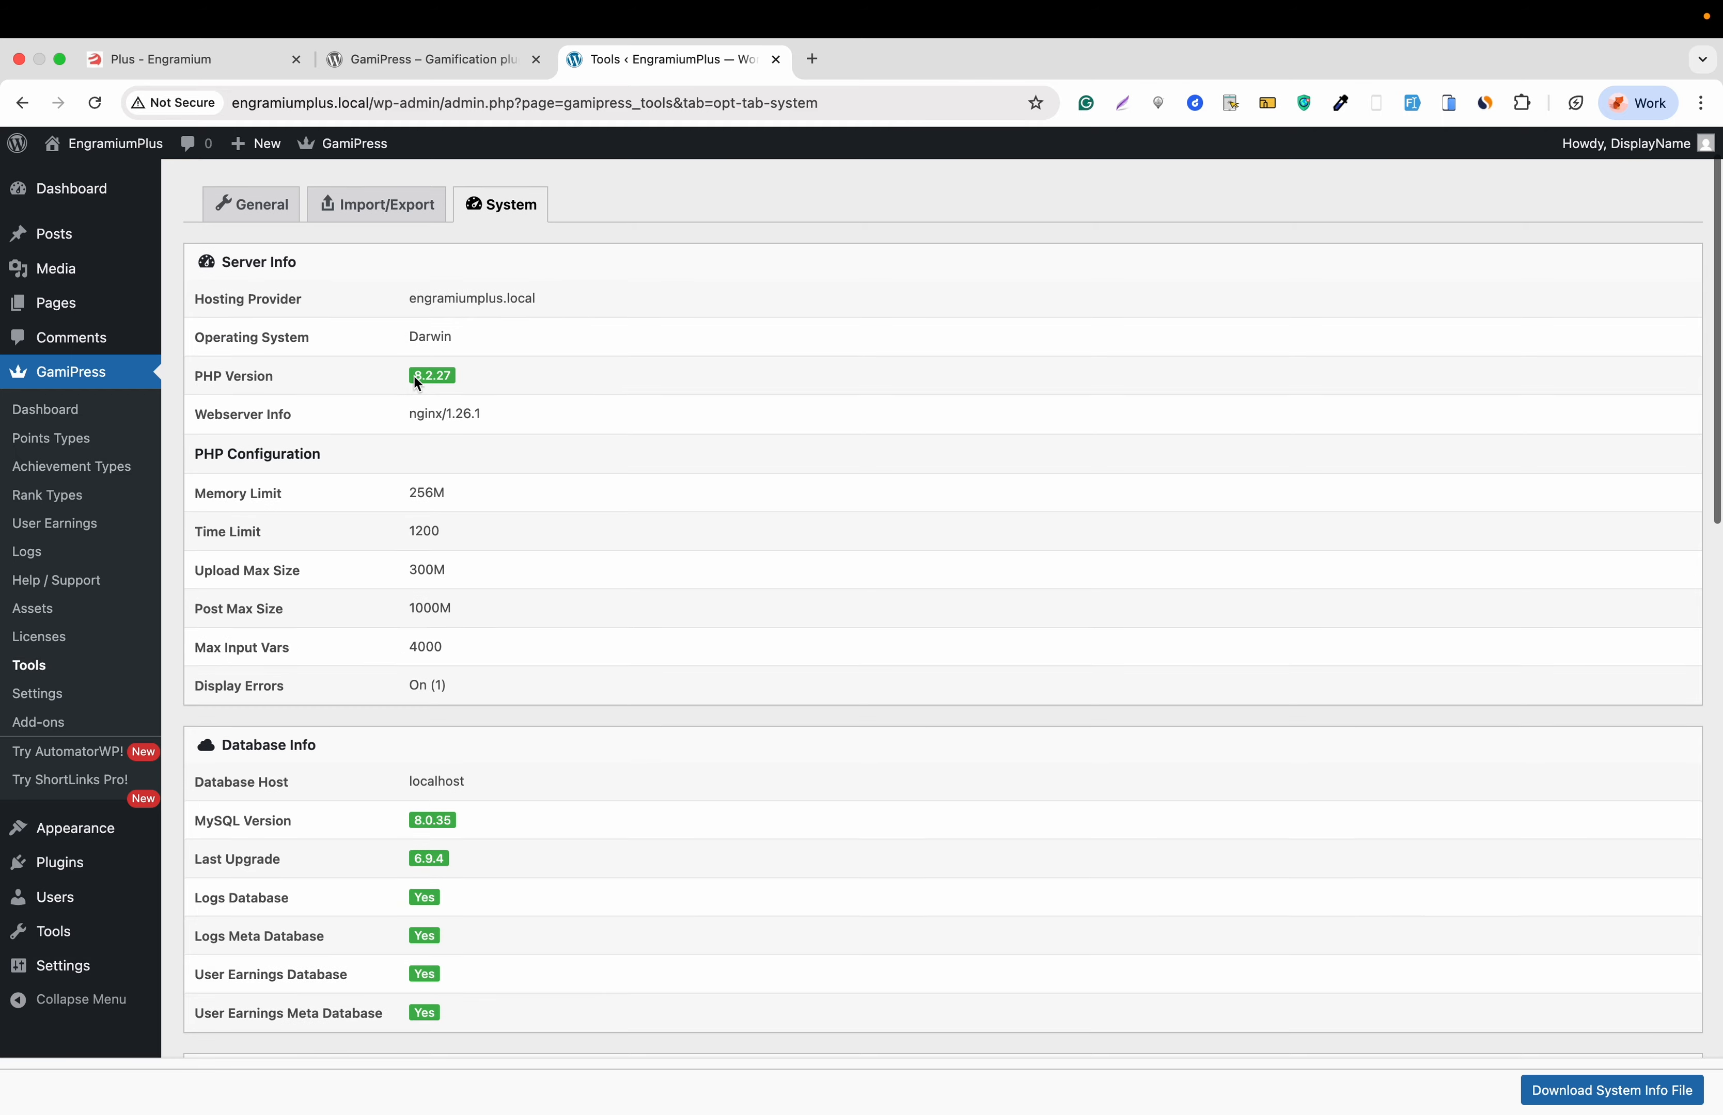
scroll(414, 378, up, 5)
scroll(417, 384, up, 1)
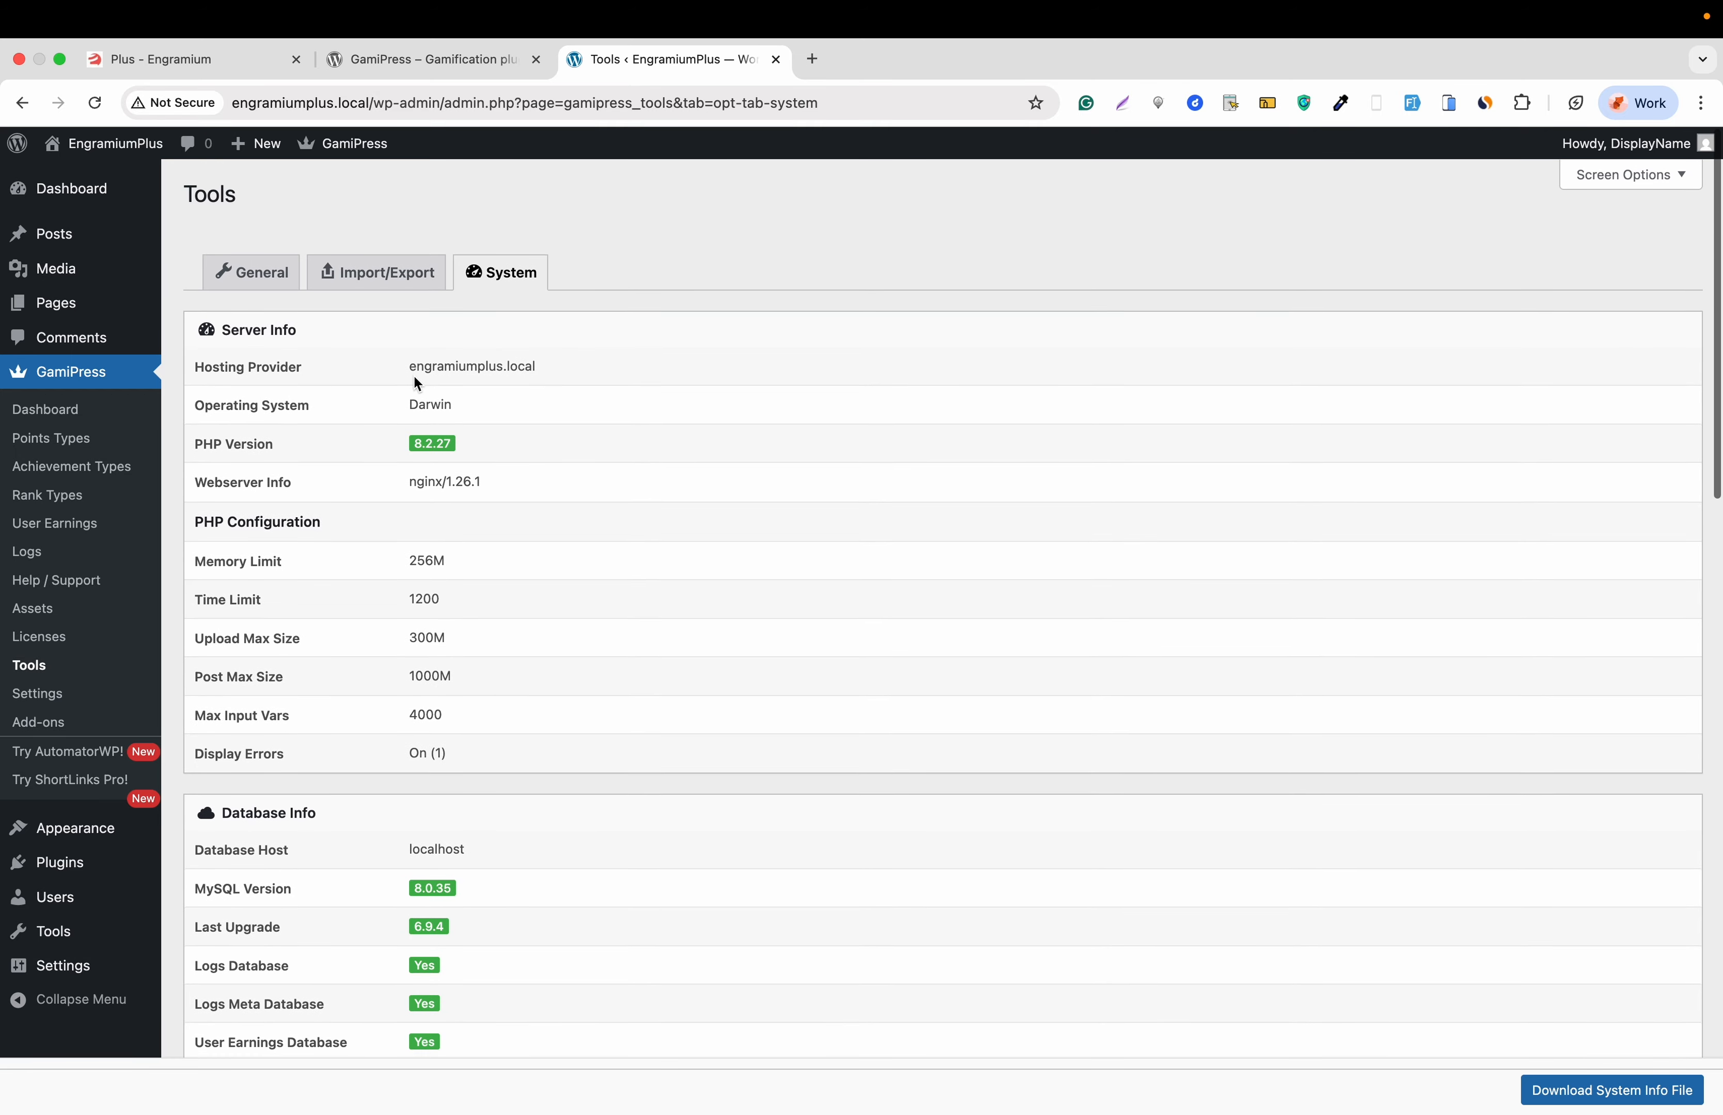
click(57, 638)
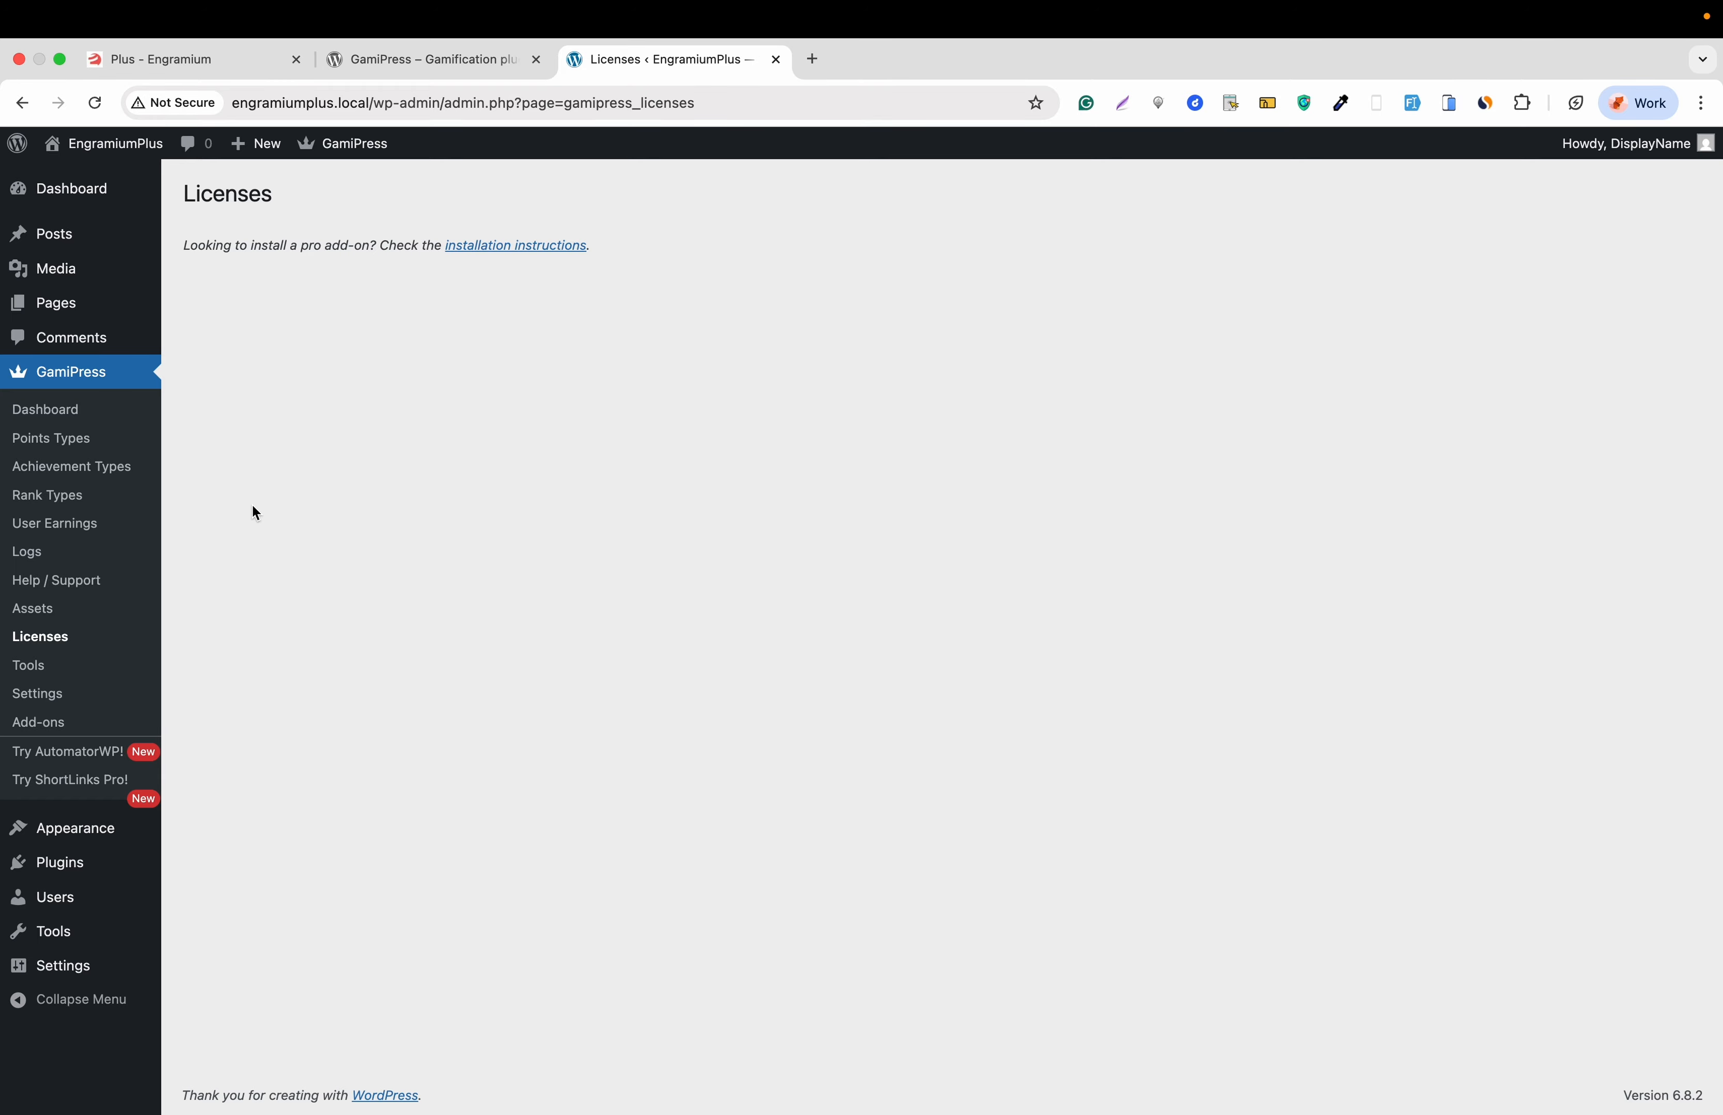
click(29, 612)
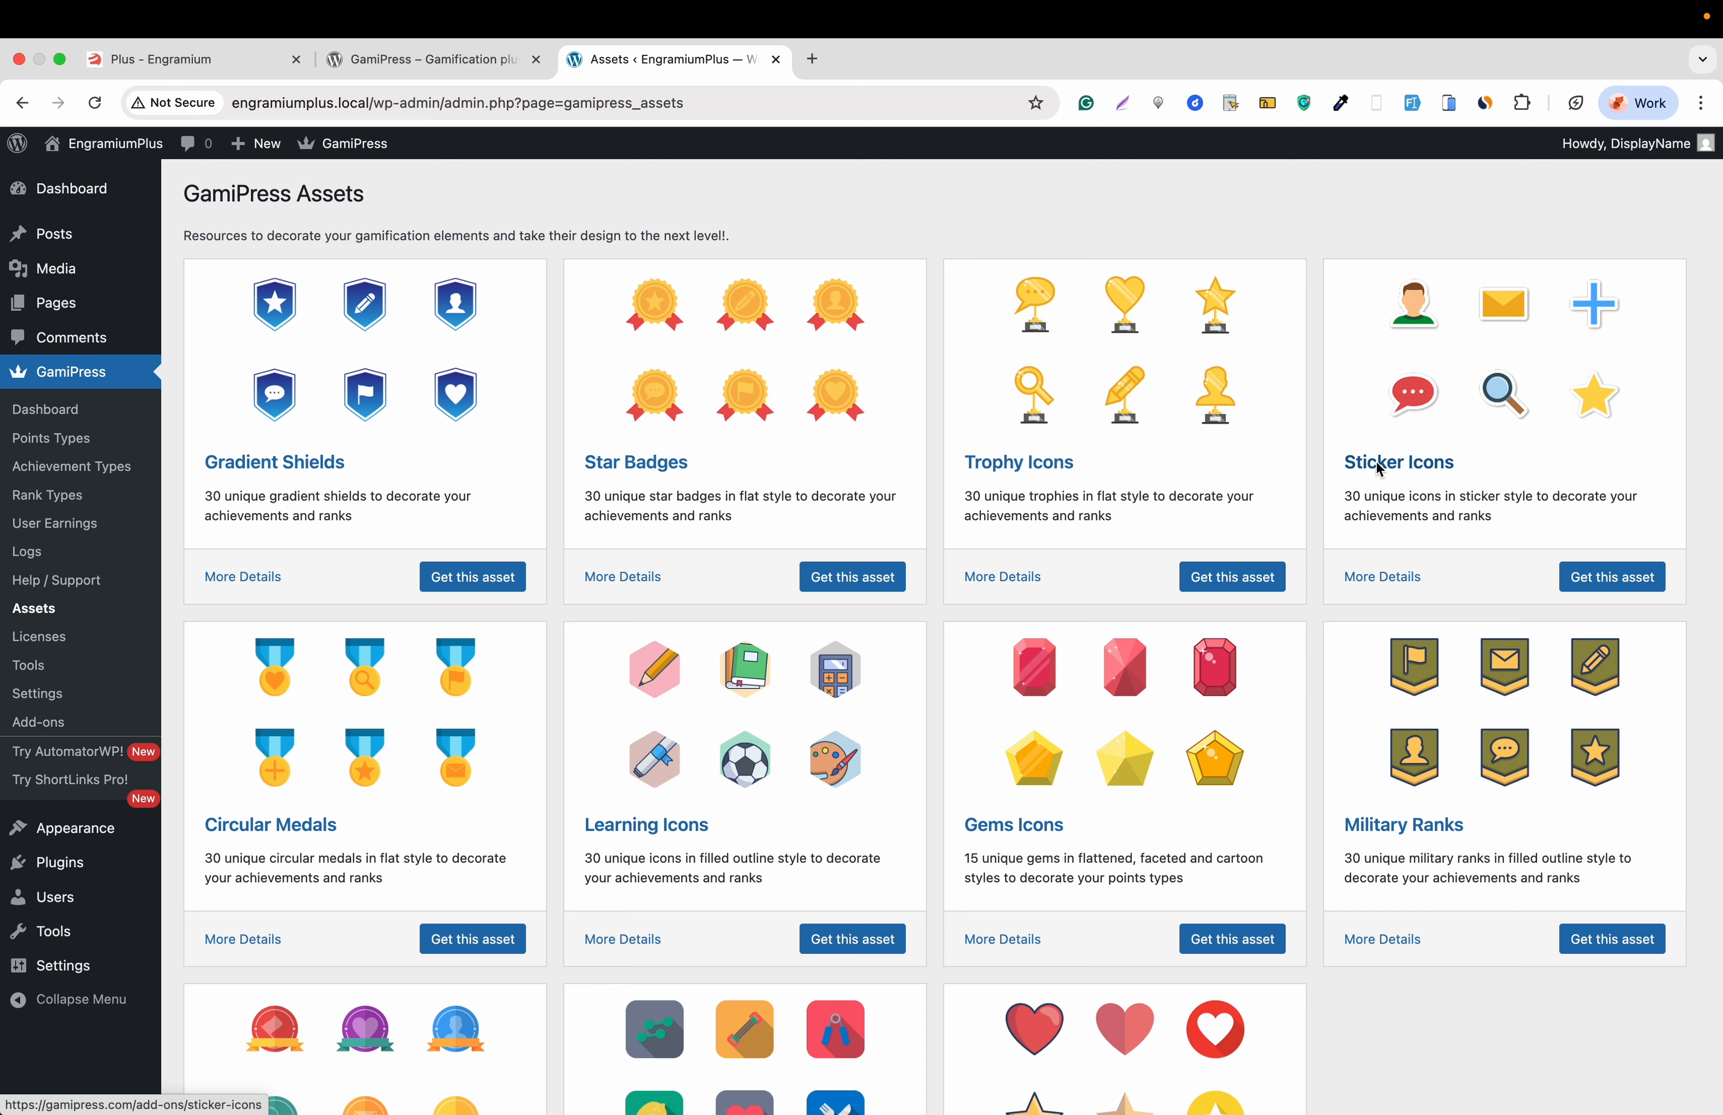
- Open the Star Badges asset's 'Get this asset' page on gamipress.com in a new tab
scroll(806, 499, down, 2)
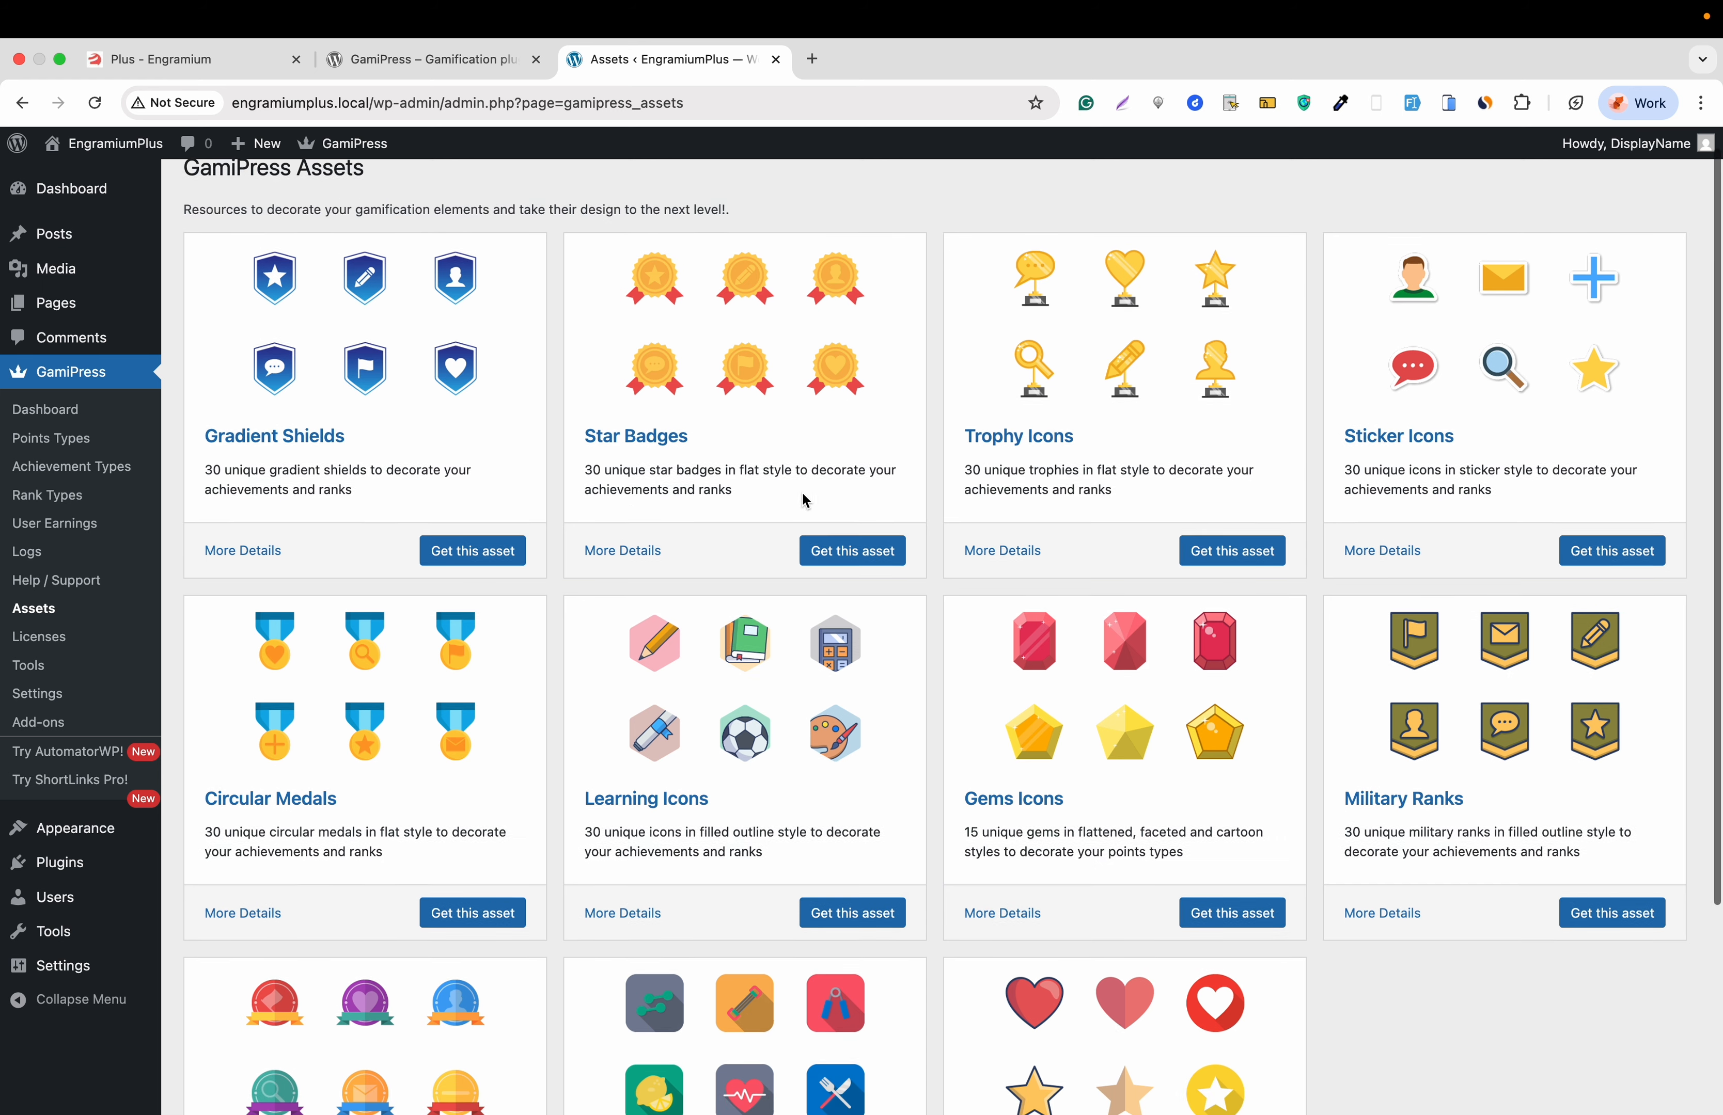
scroll(819, 528, up, 2)
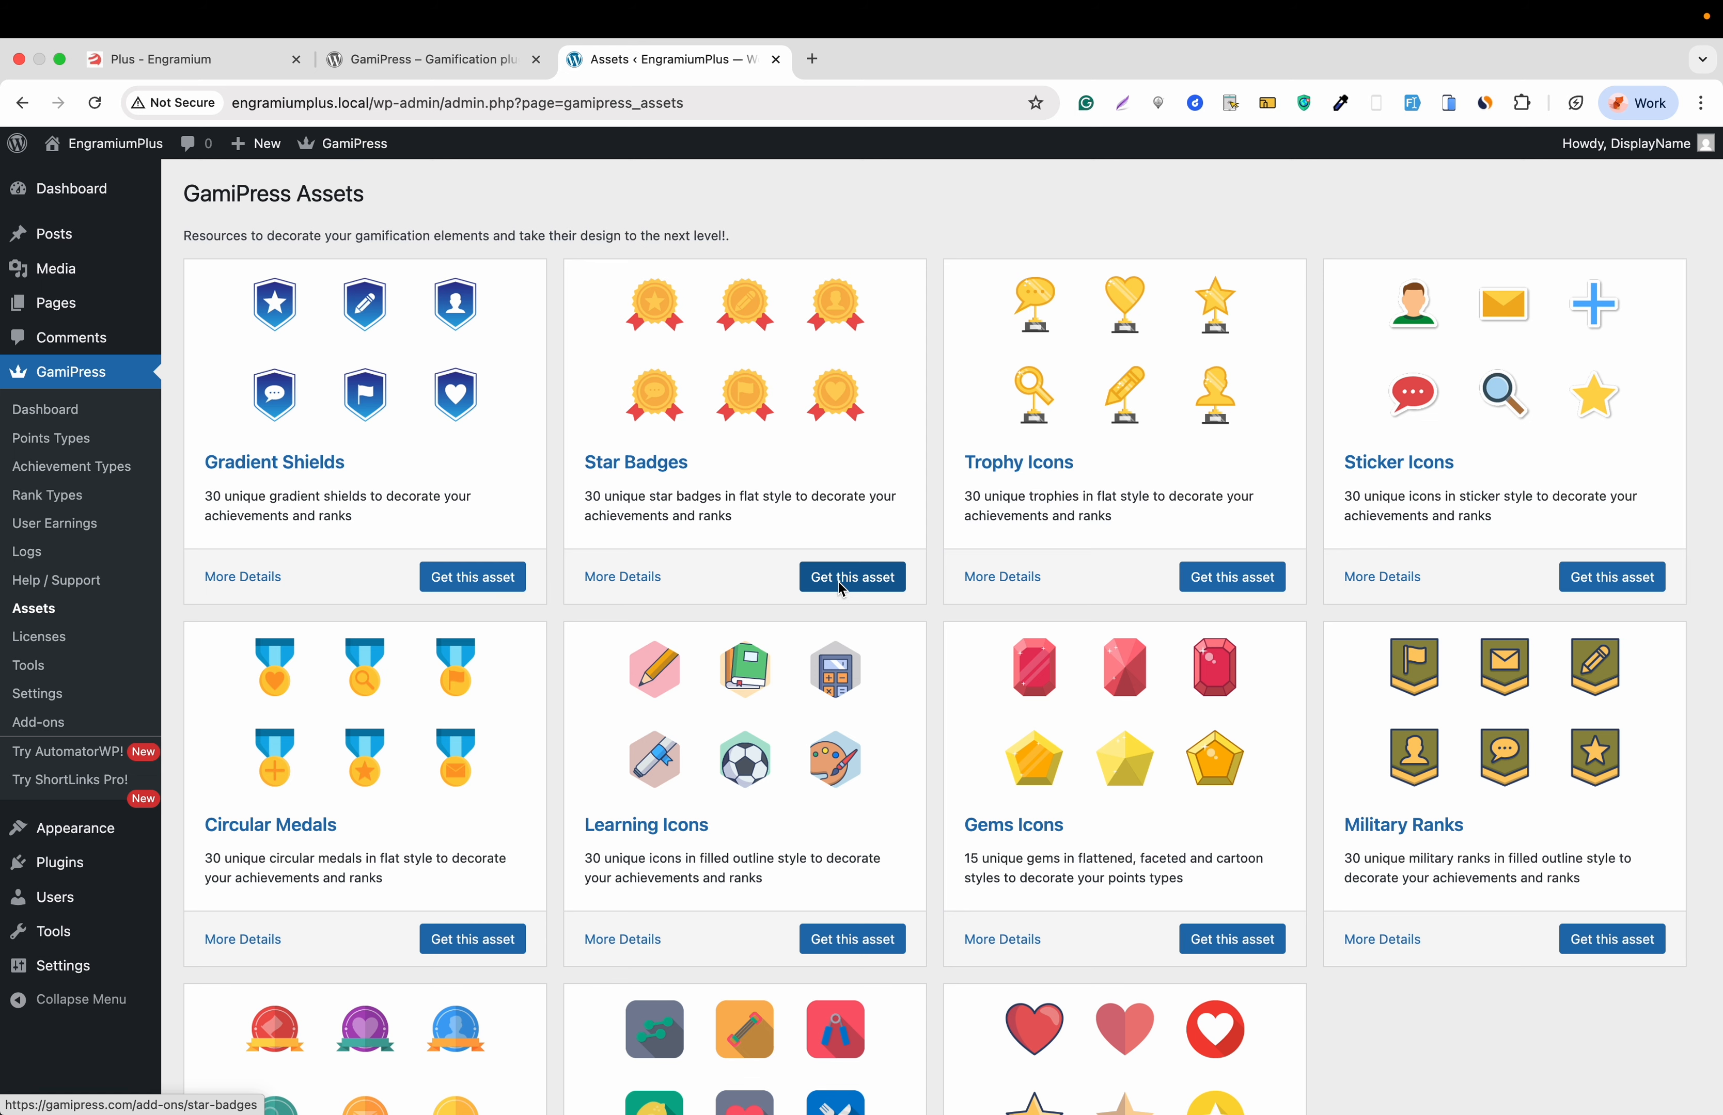
click(841, 588)
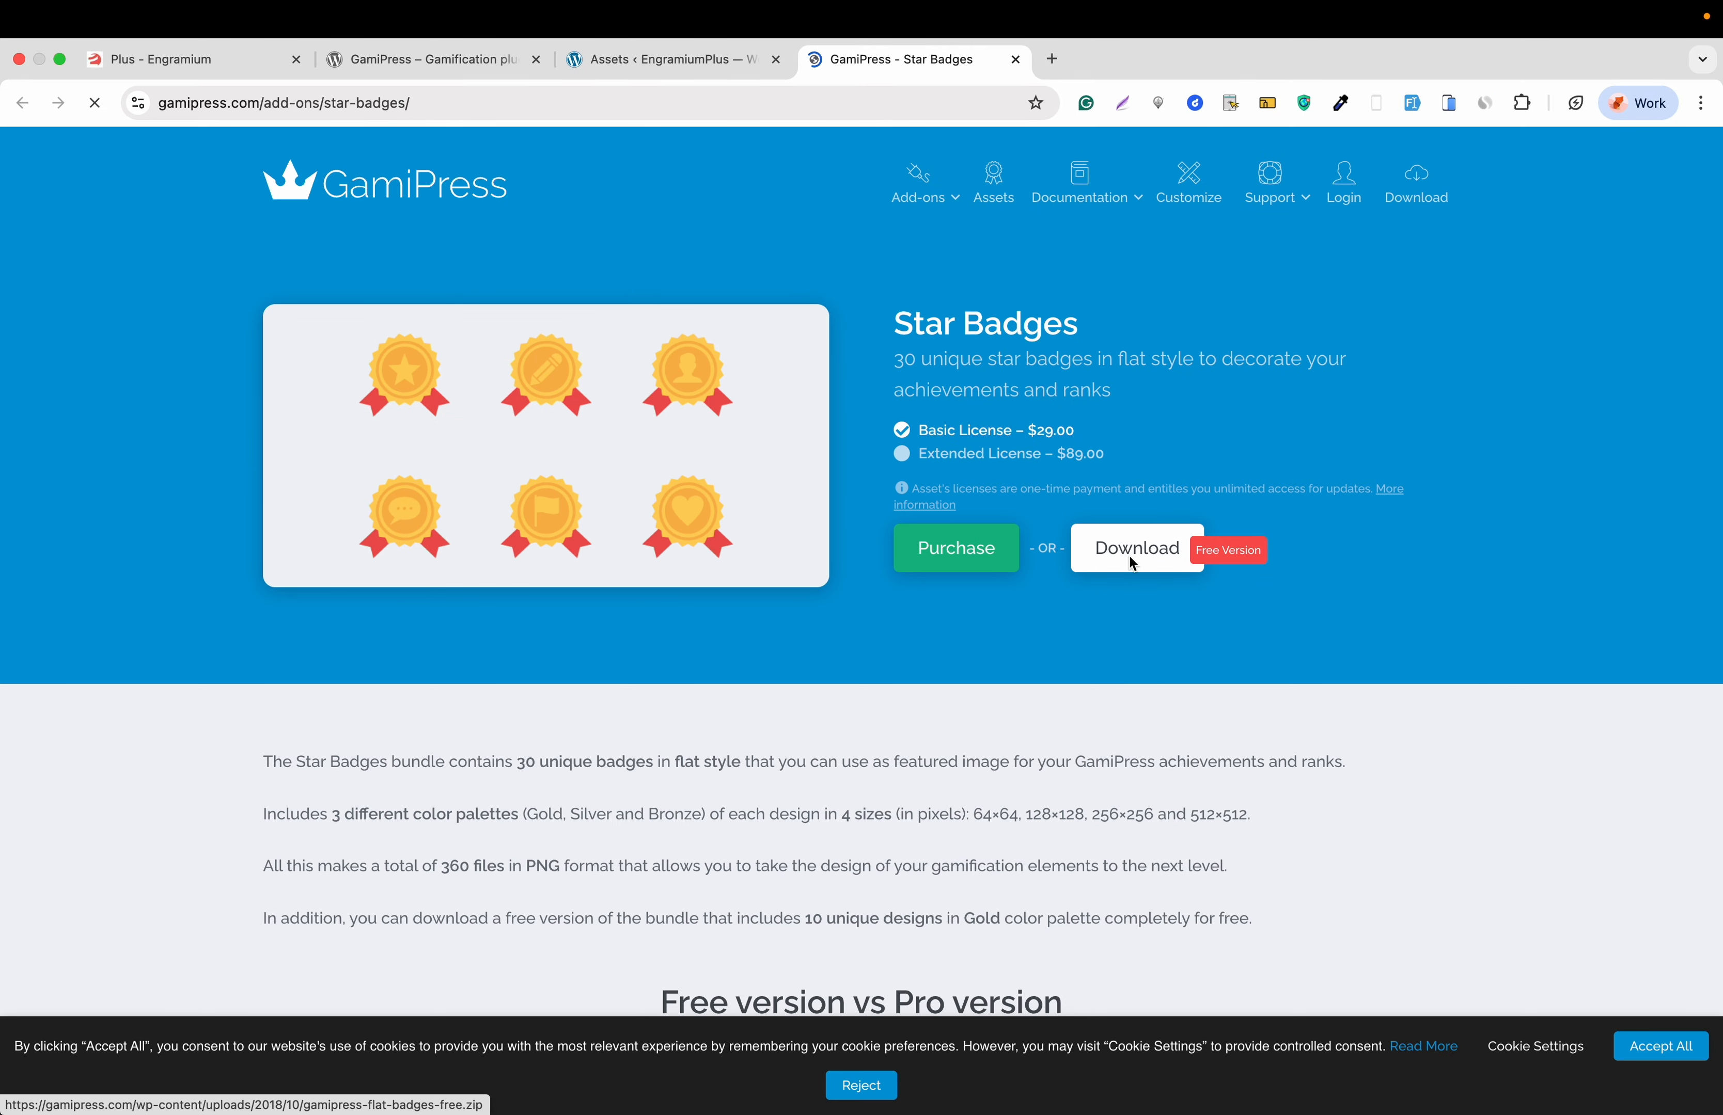
- Download the free Star Badges bundle, gamipress-flat-badges-free.zip (74.7 KB)
click(1132, 564)
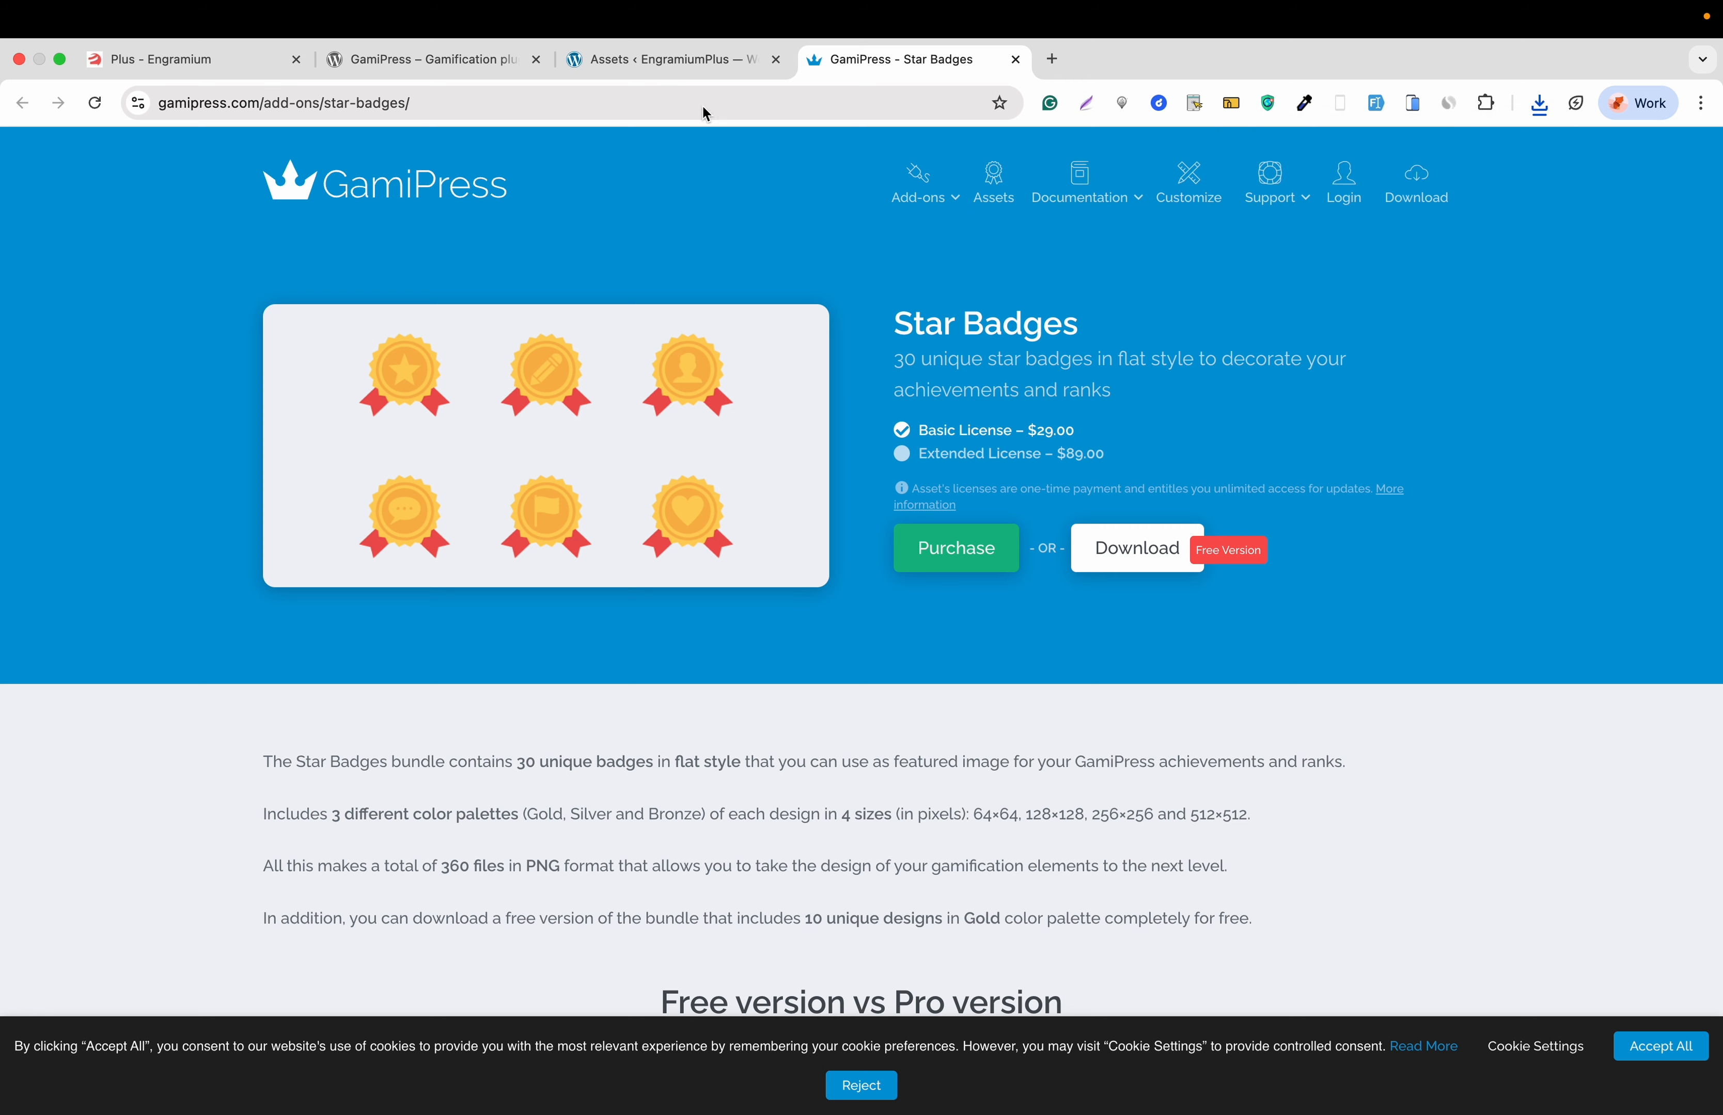
- Open the WordPress Add Media File page in a new tab from the Assets page
click(672, 67)
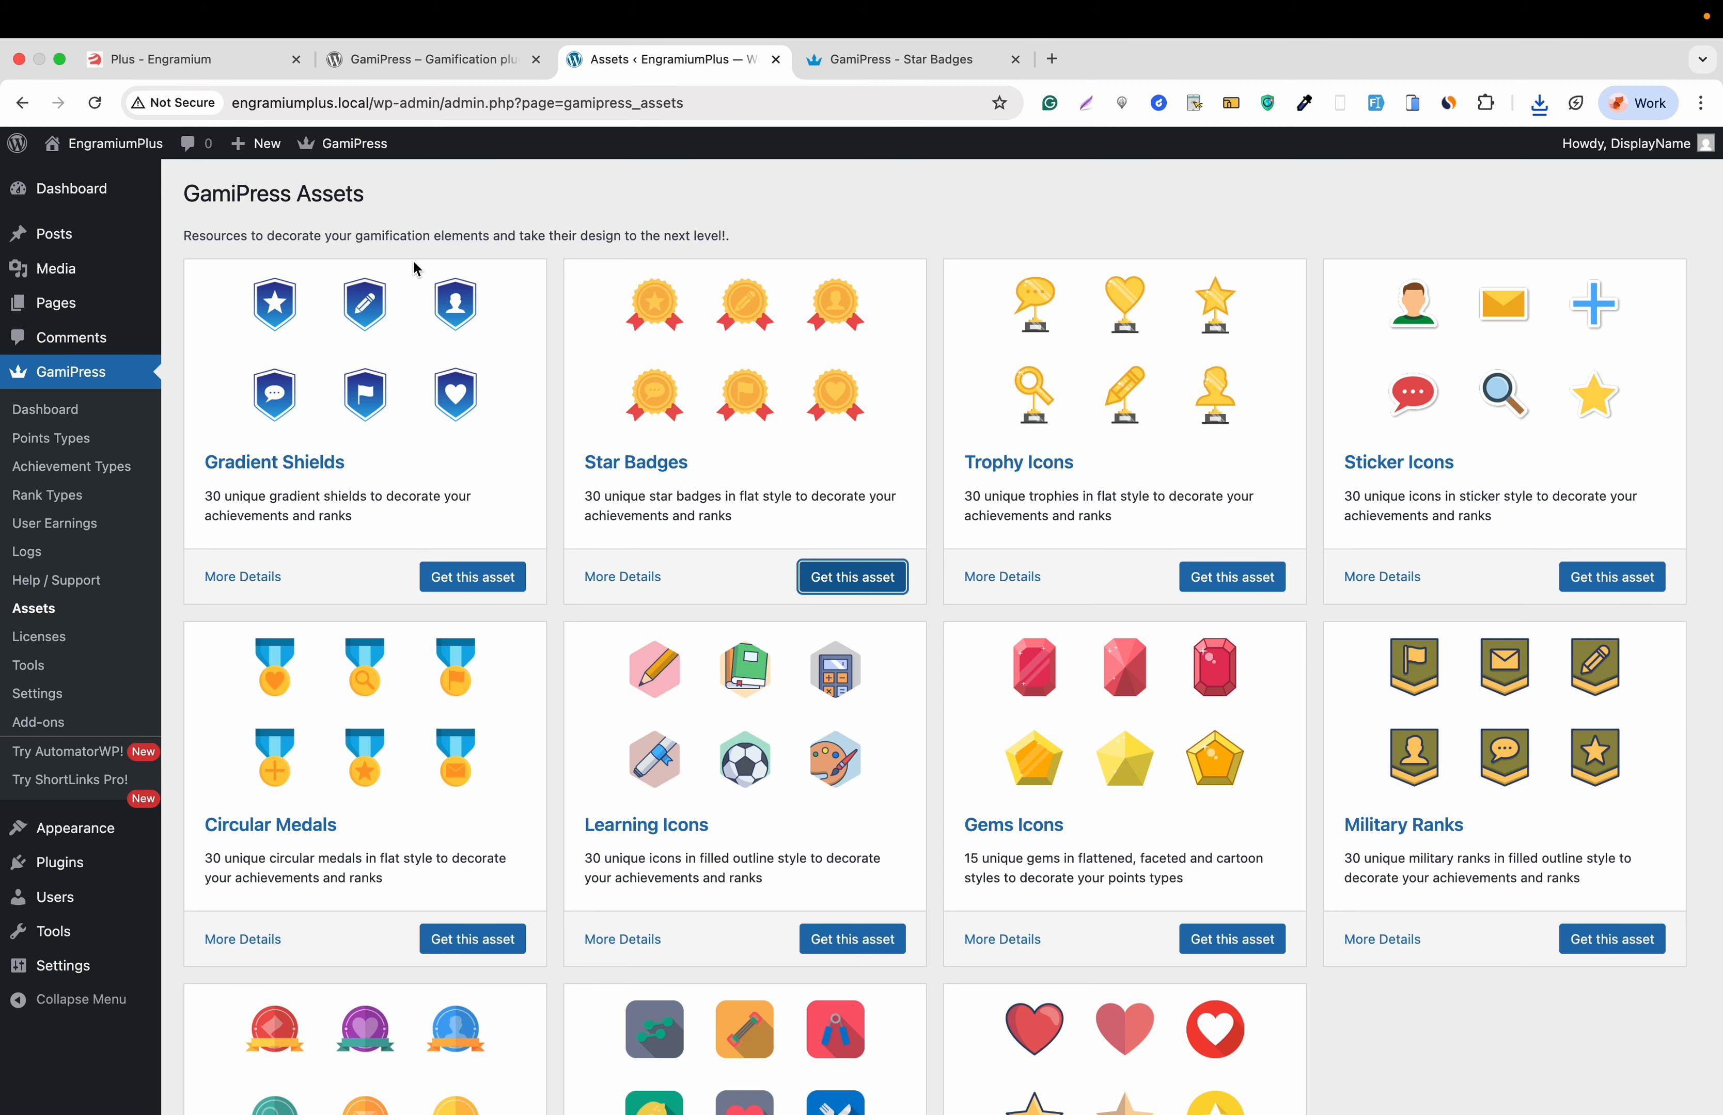
mouse_move(119, 284)
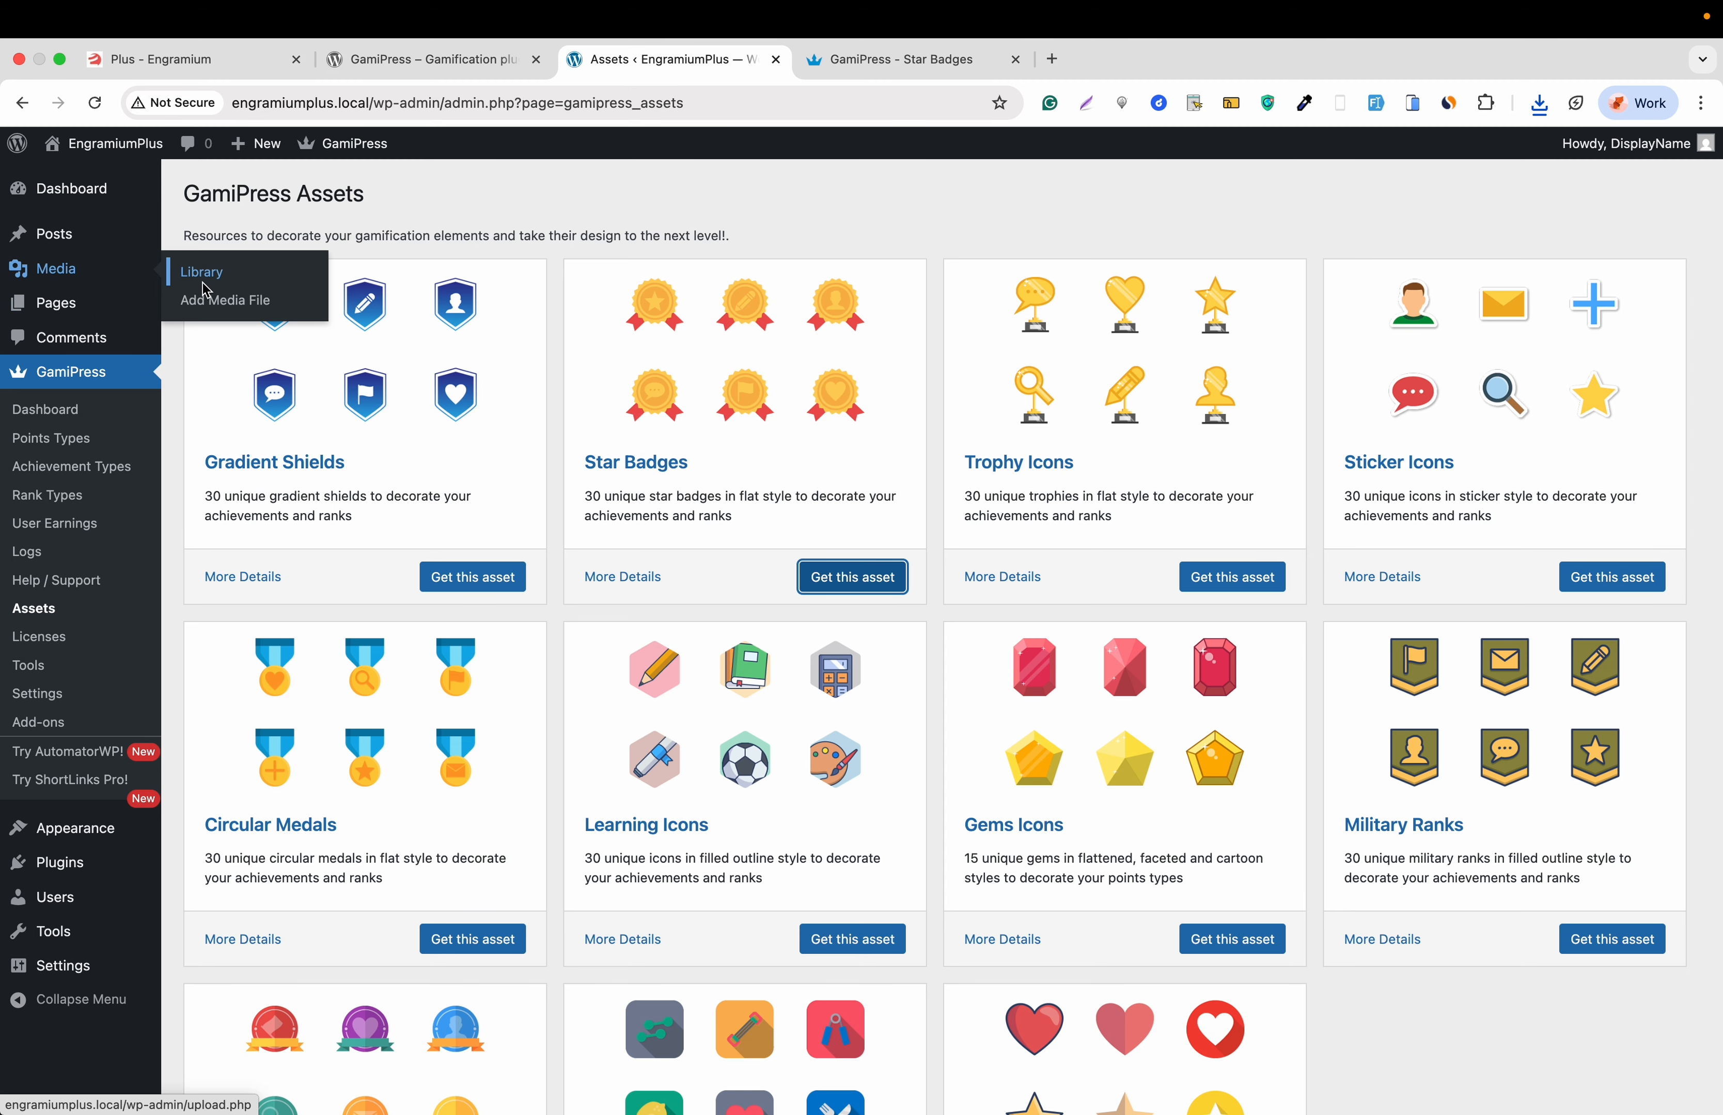
right_click(217, 299)
click(242, 307)
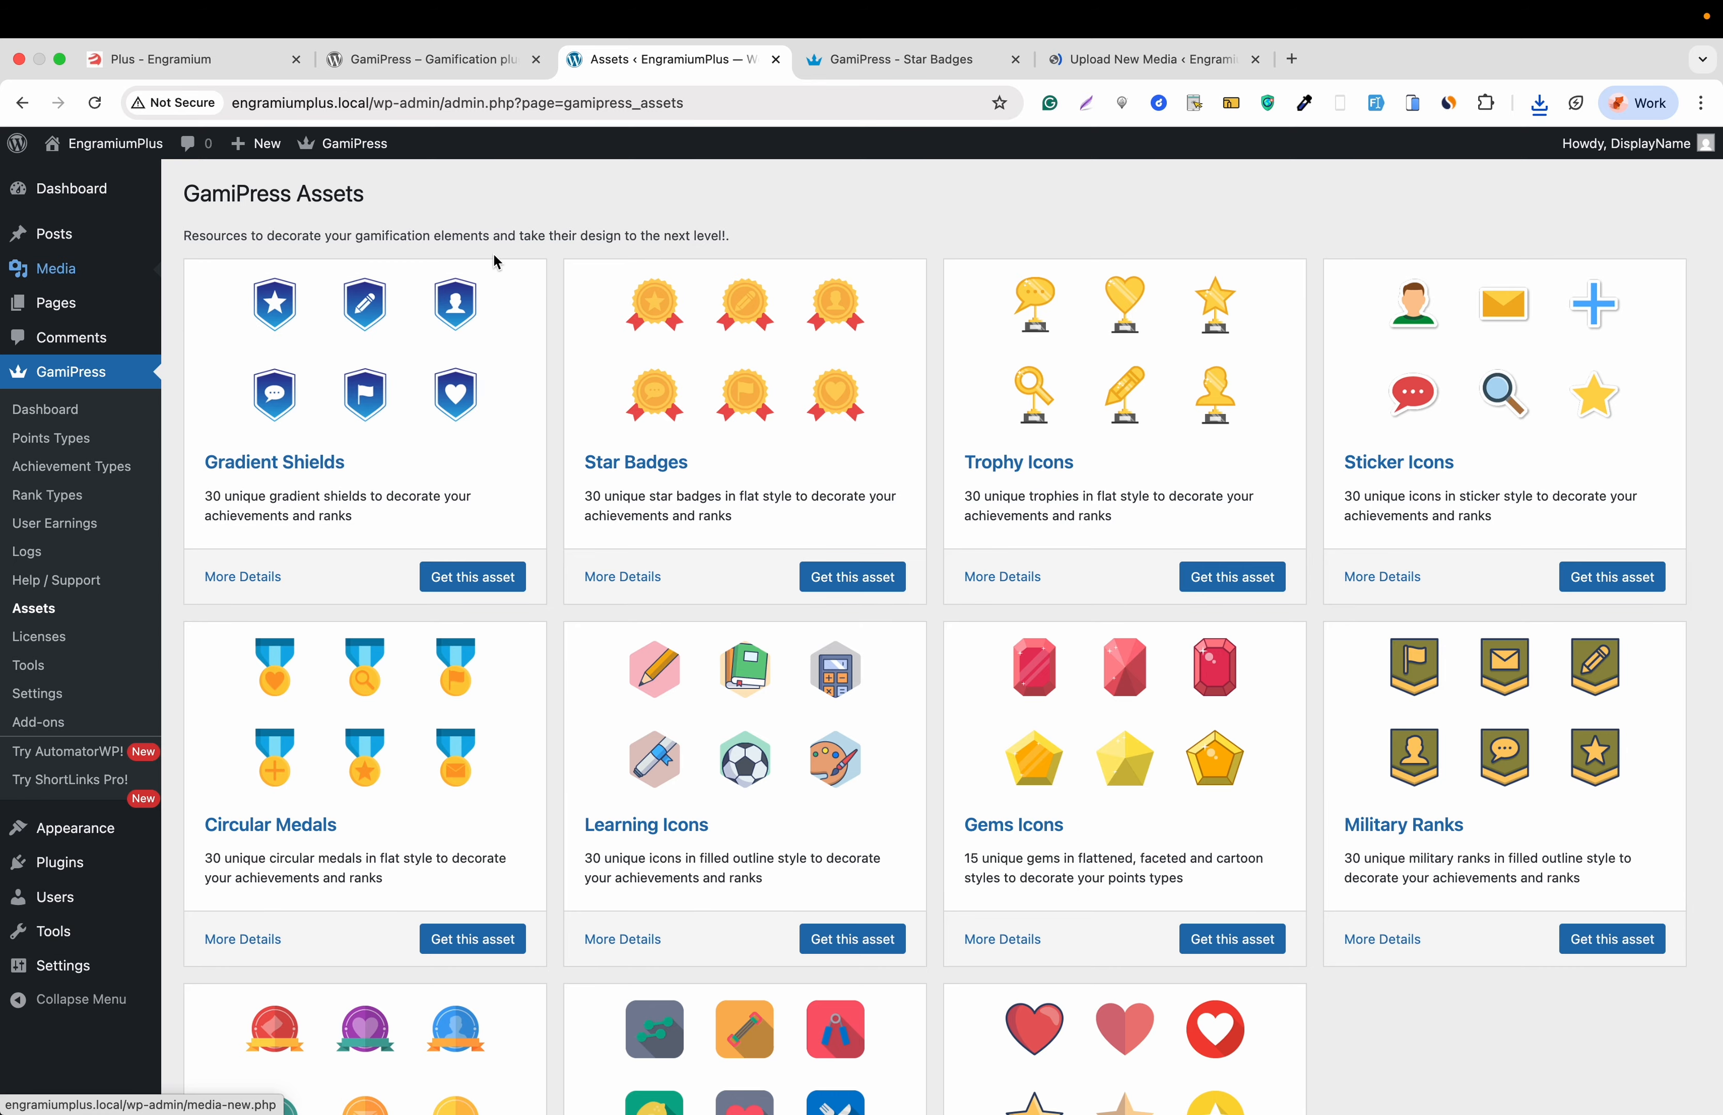
click(1092, 65)
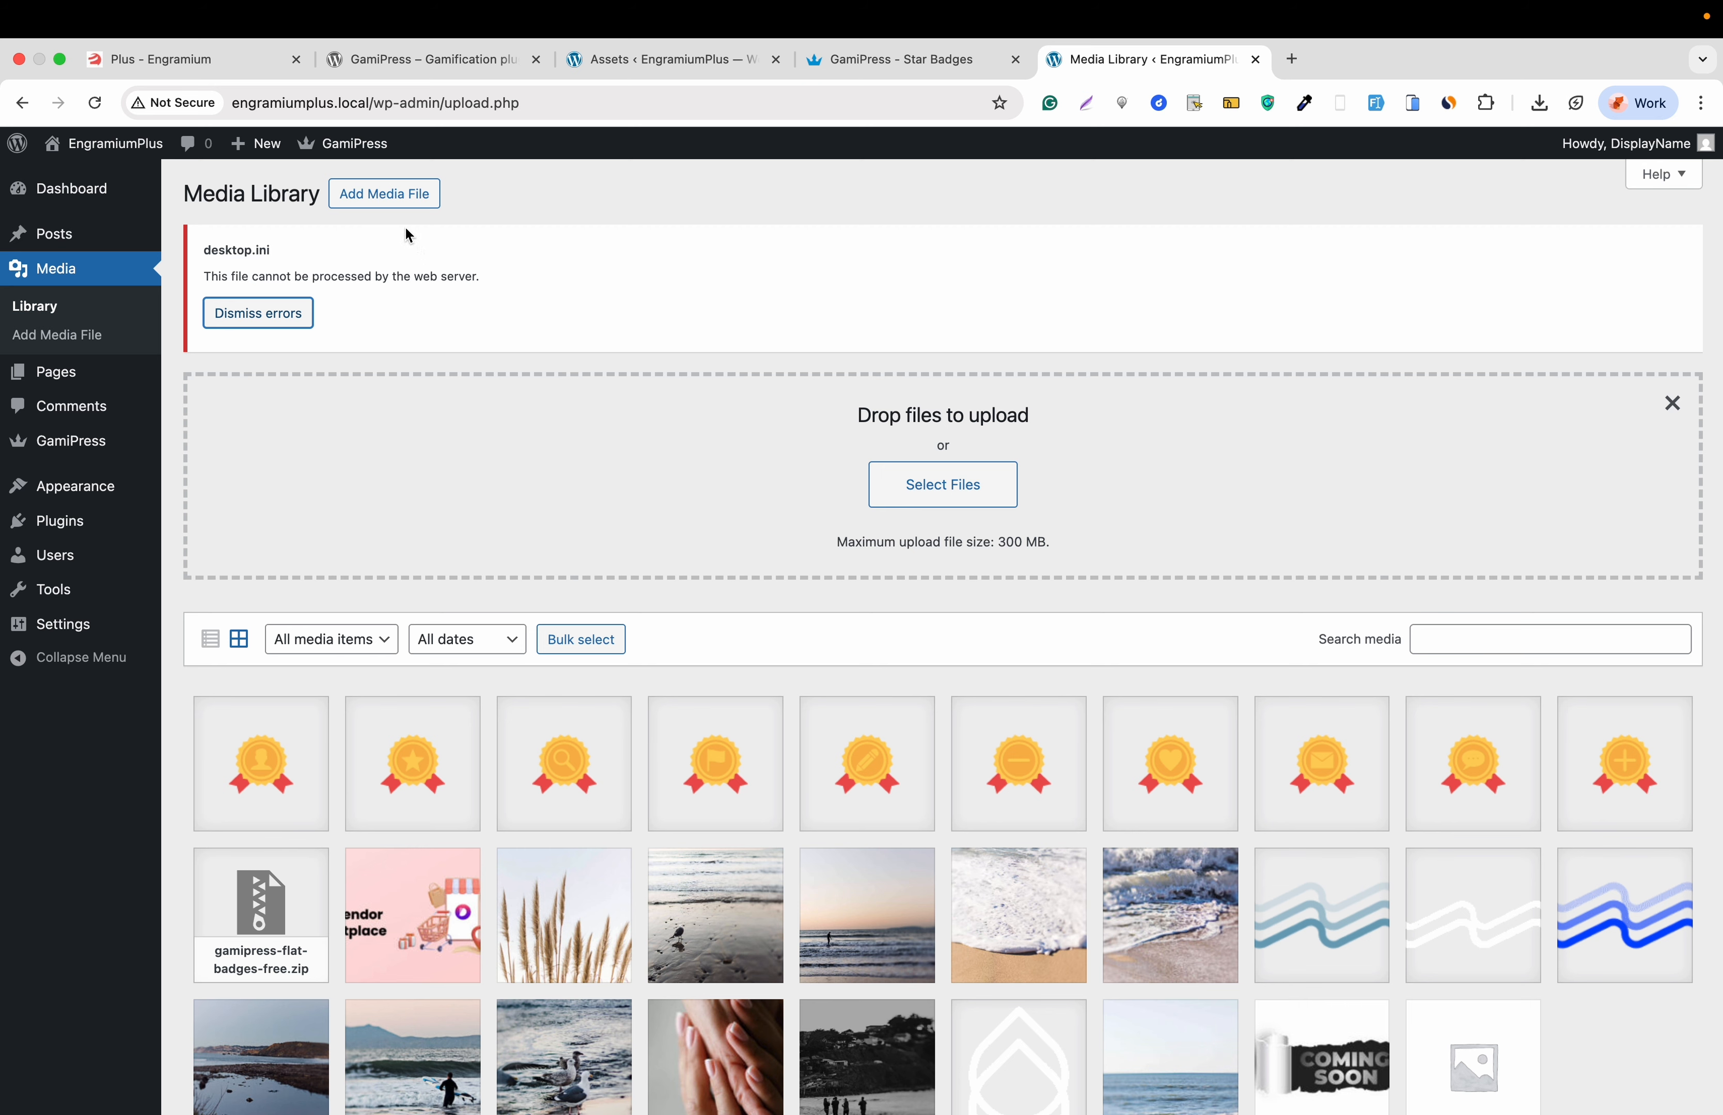
- Upload the star badge images to the Media Library, dismissing the desktop.ini errors
click(290, 322)
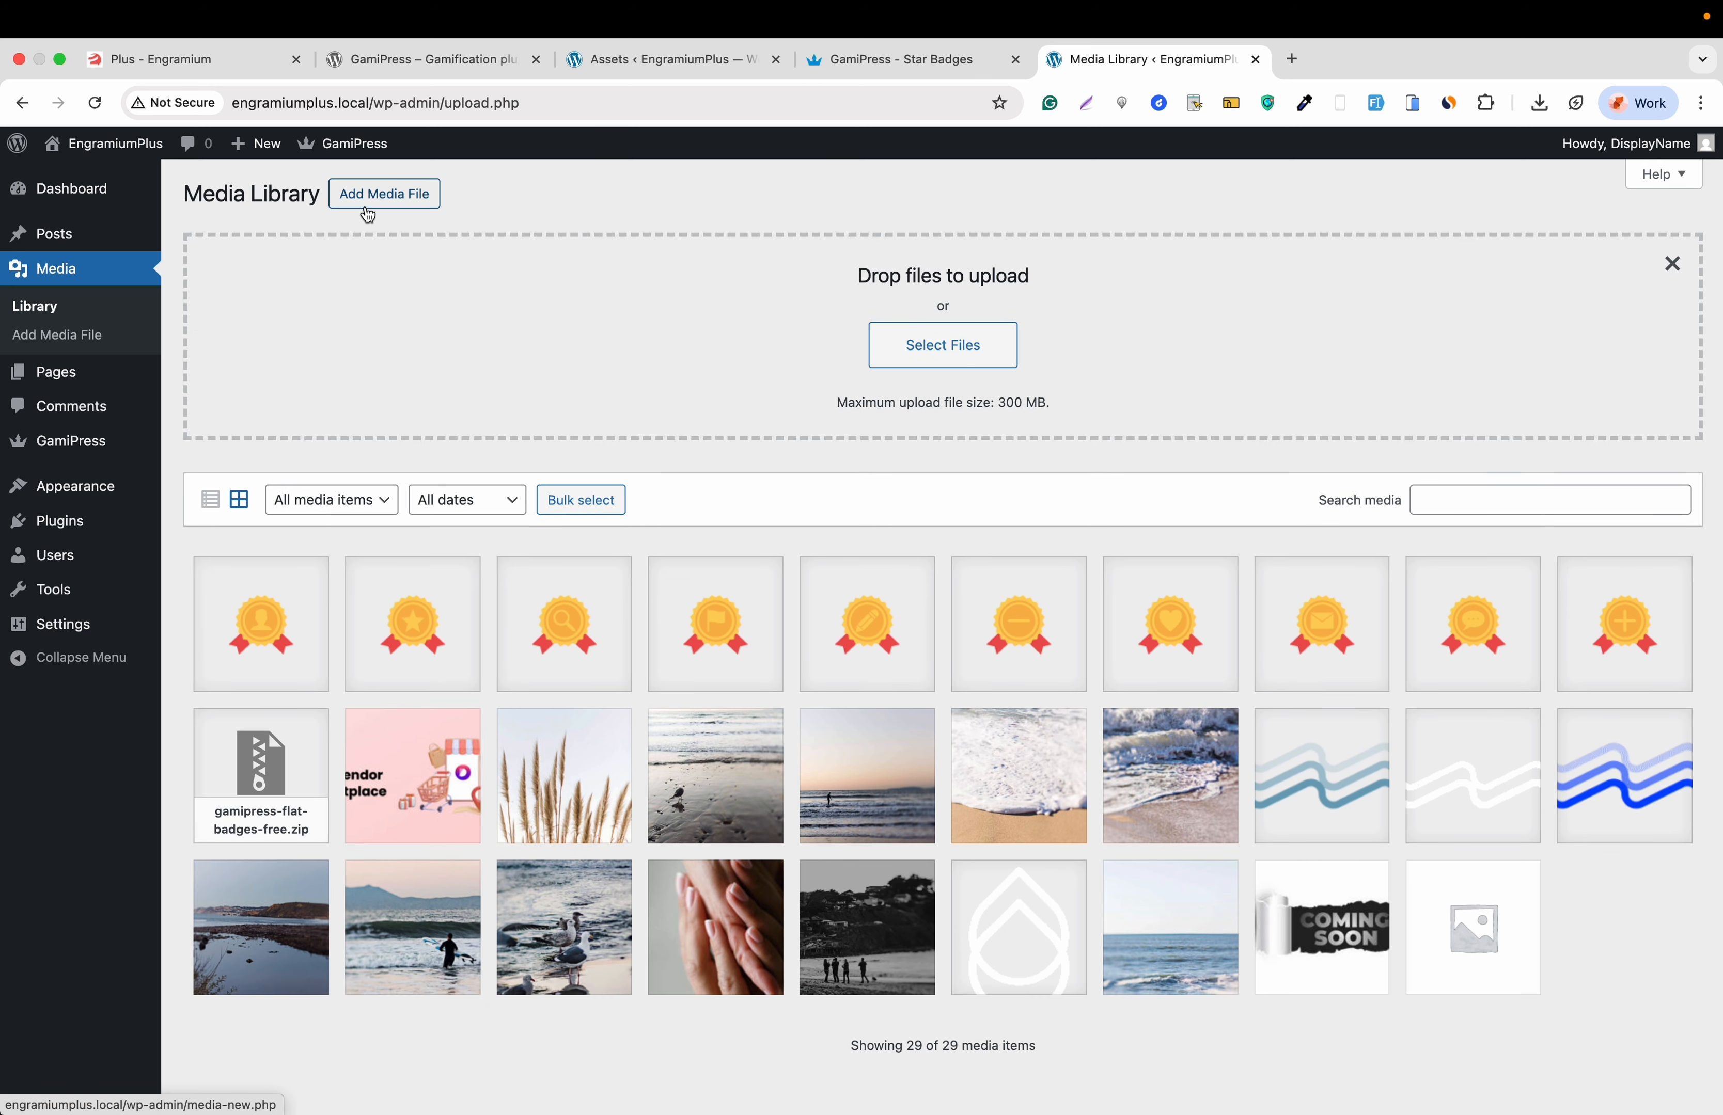
click(942, 346)
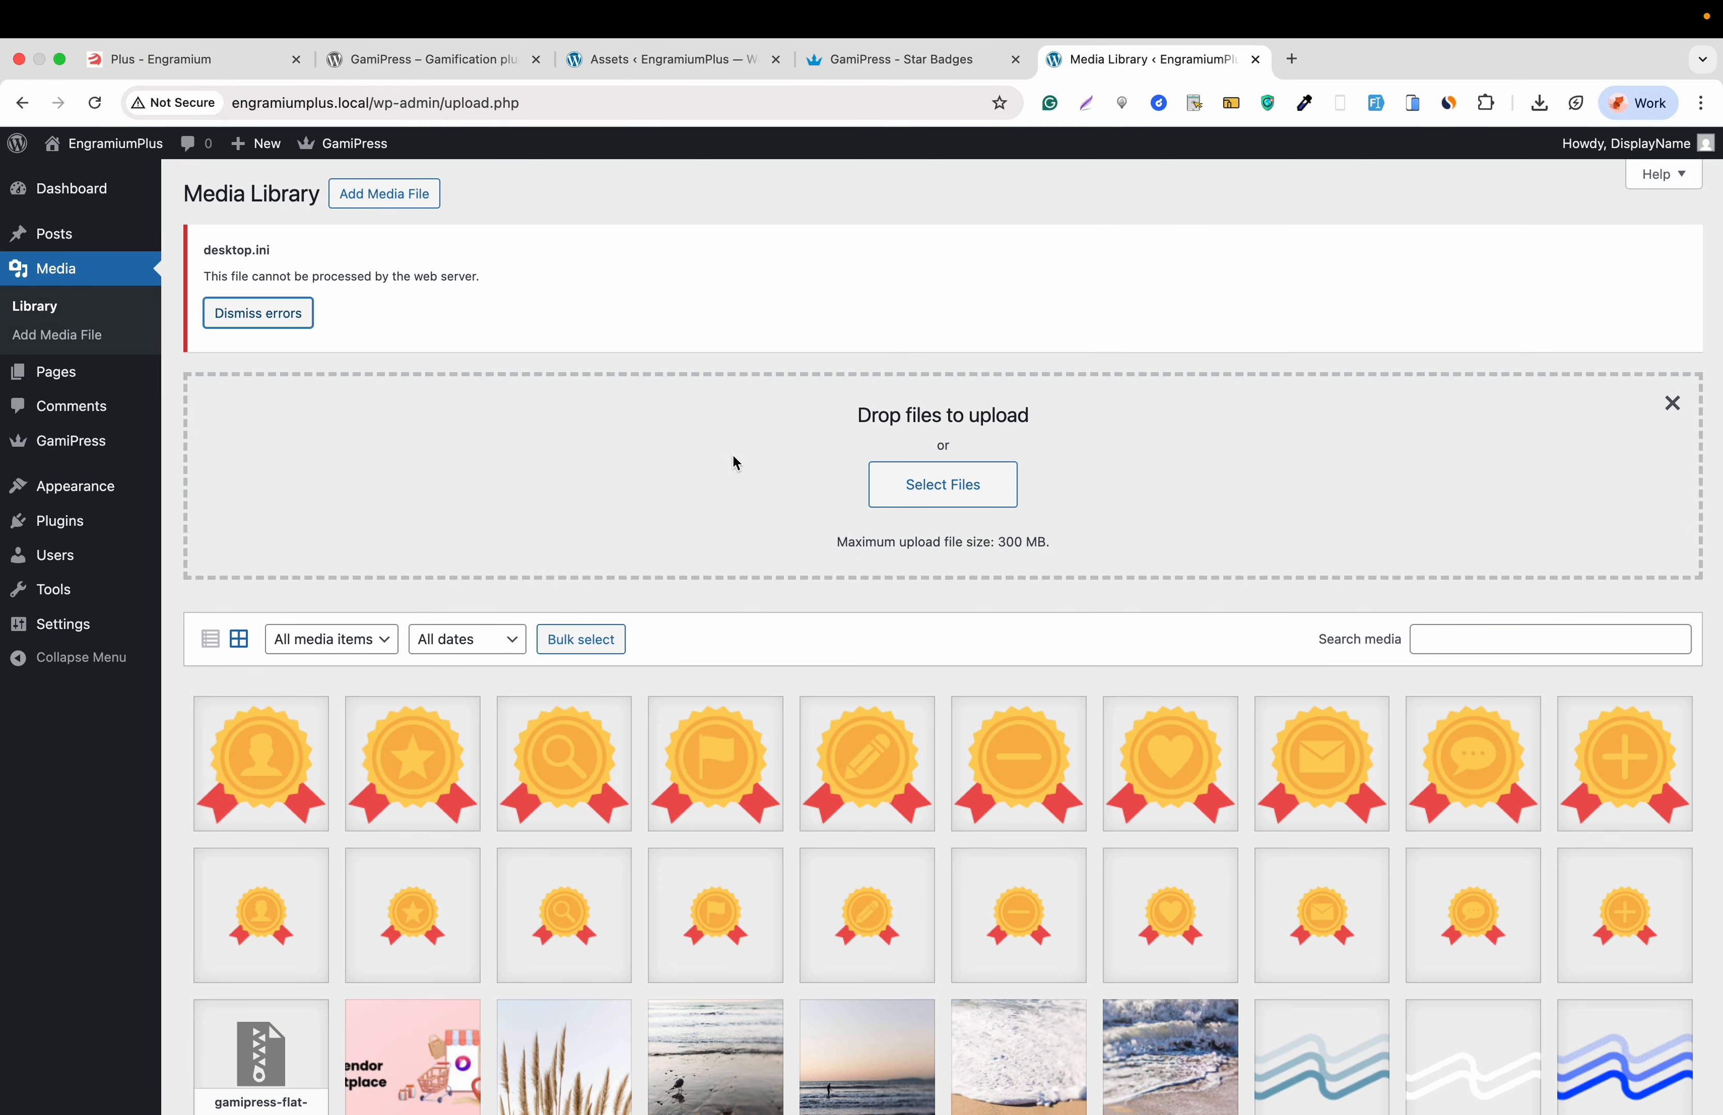
click(290, 313)
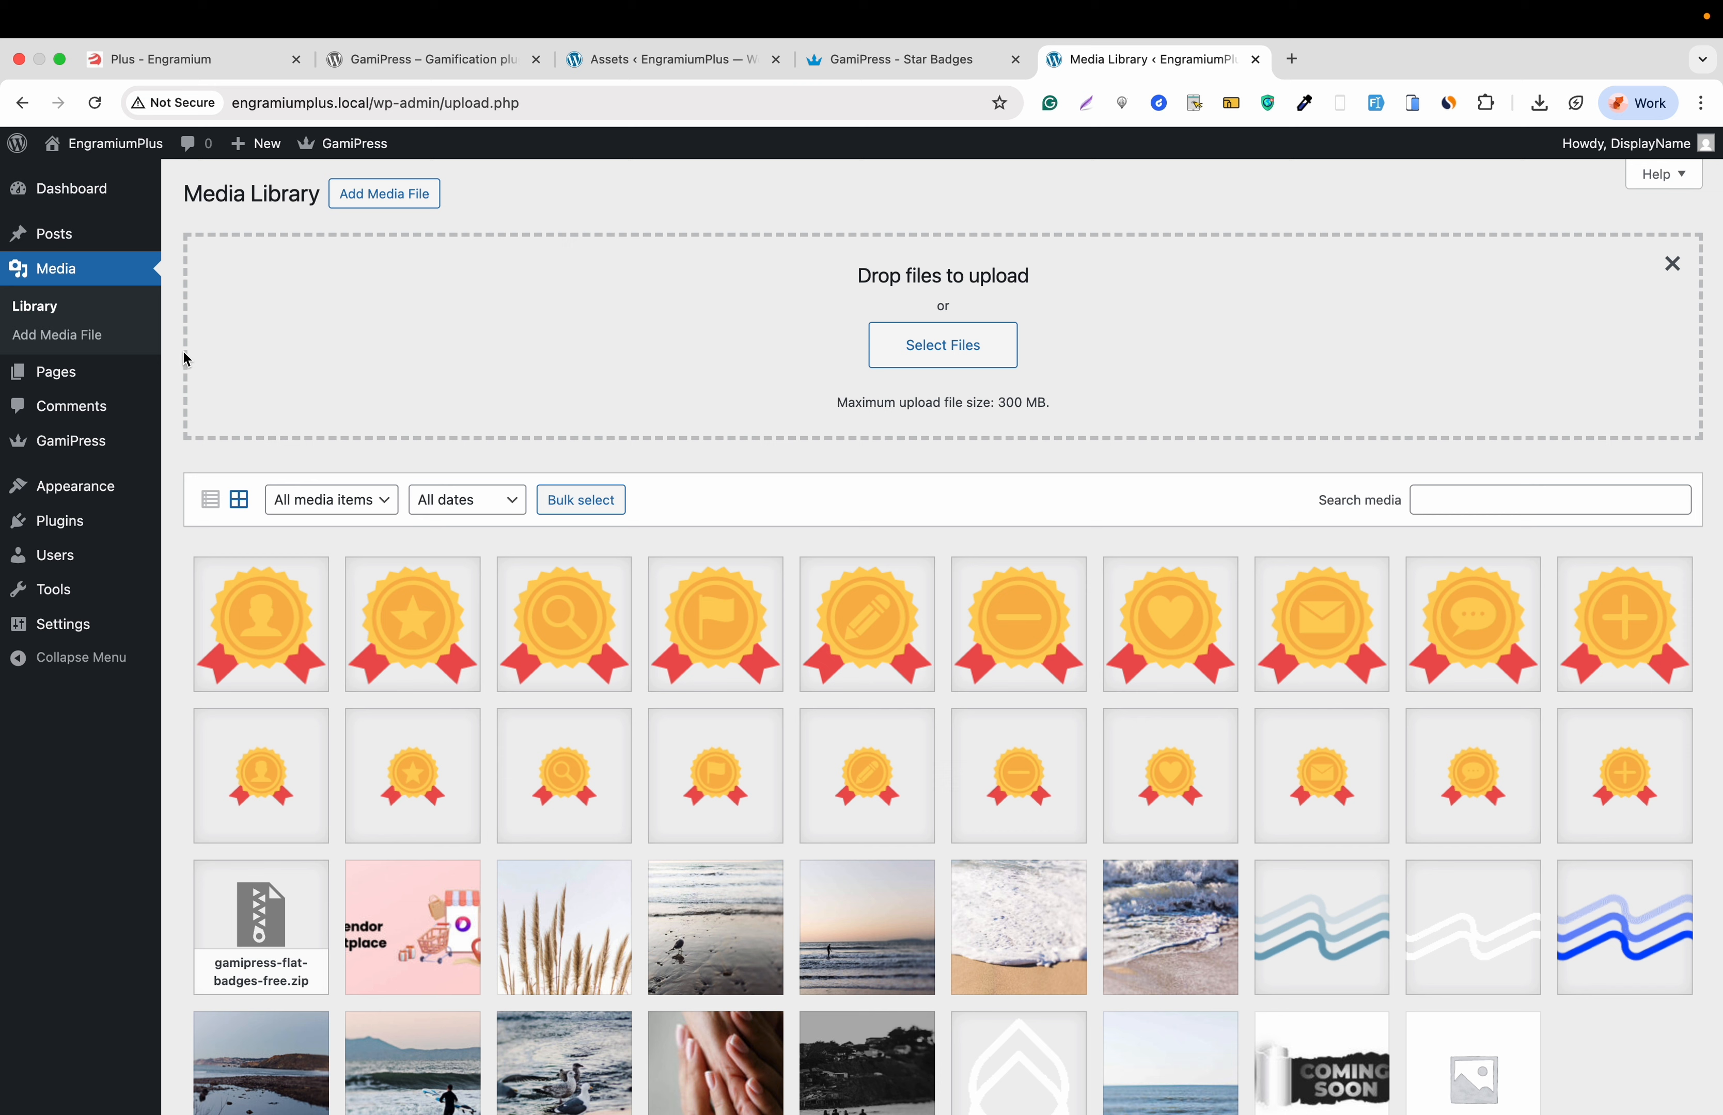
mouse_move(108, 443)
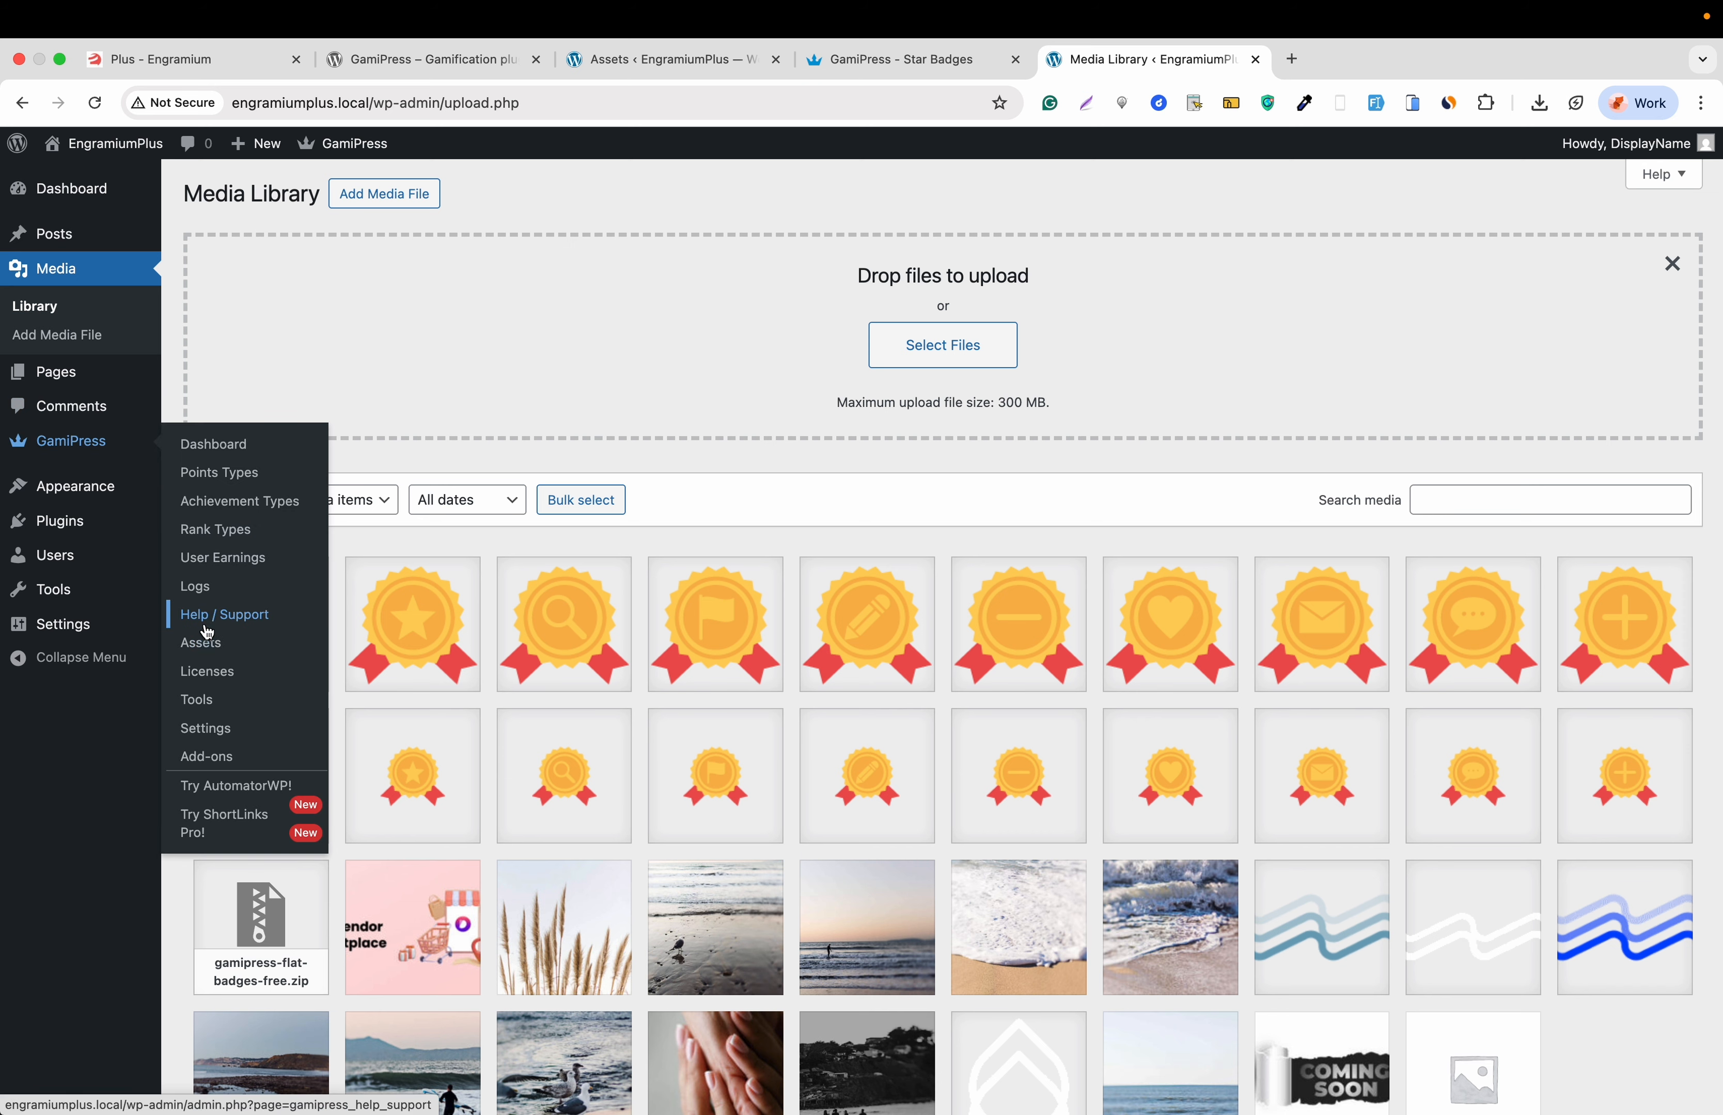
- Browse GamiPress Help/Support, Logs, User Earnings, Rank Types, Achievement Types and Dashboard, ending on the empty Points Types list
click(207, 623)
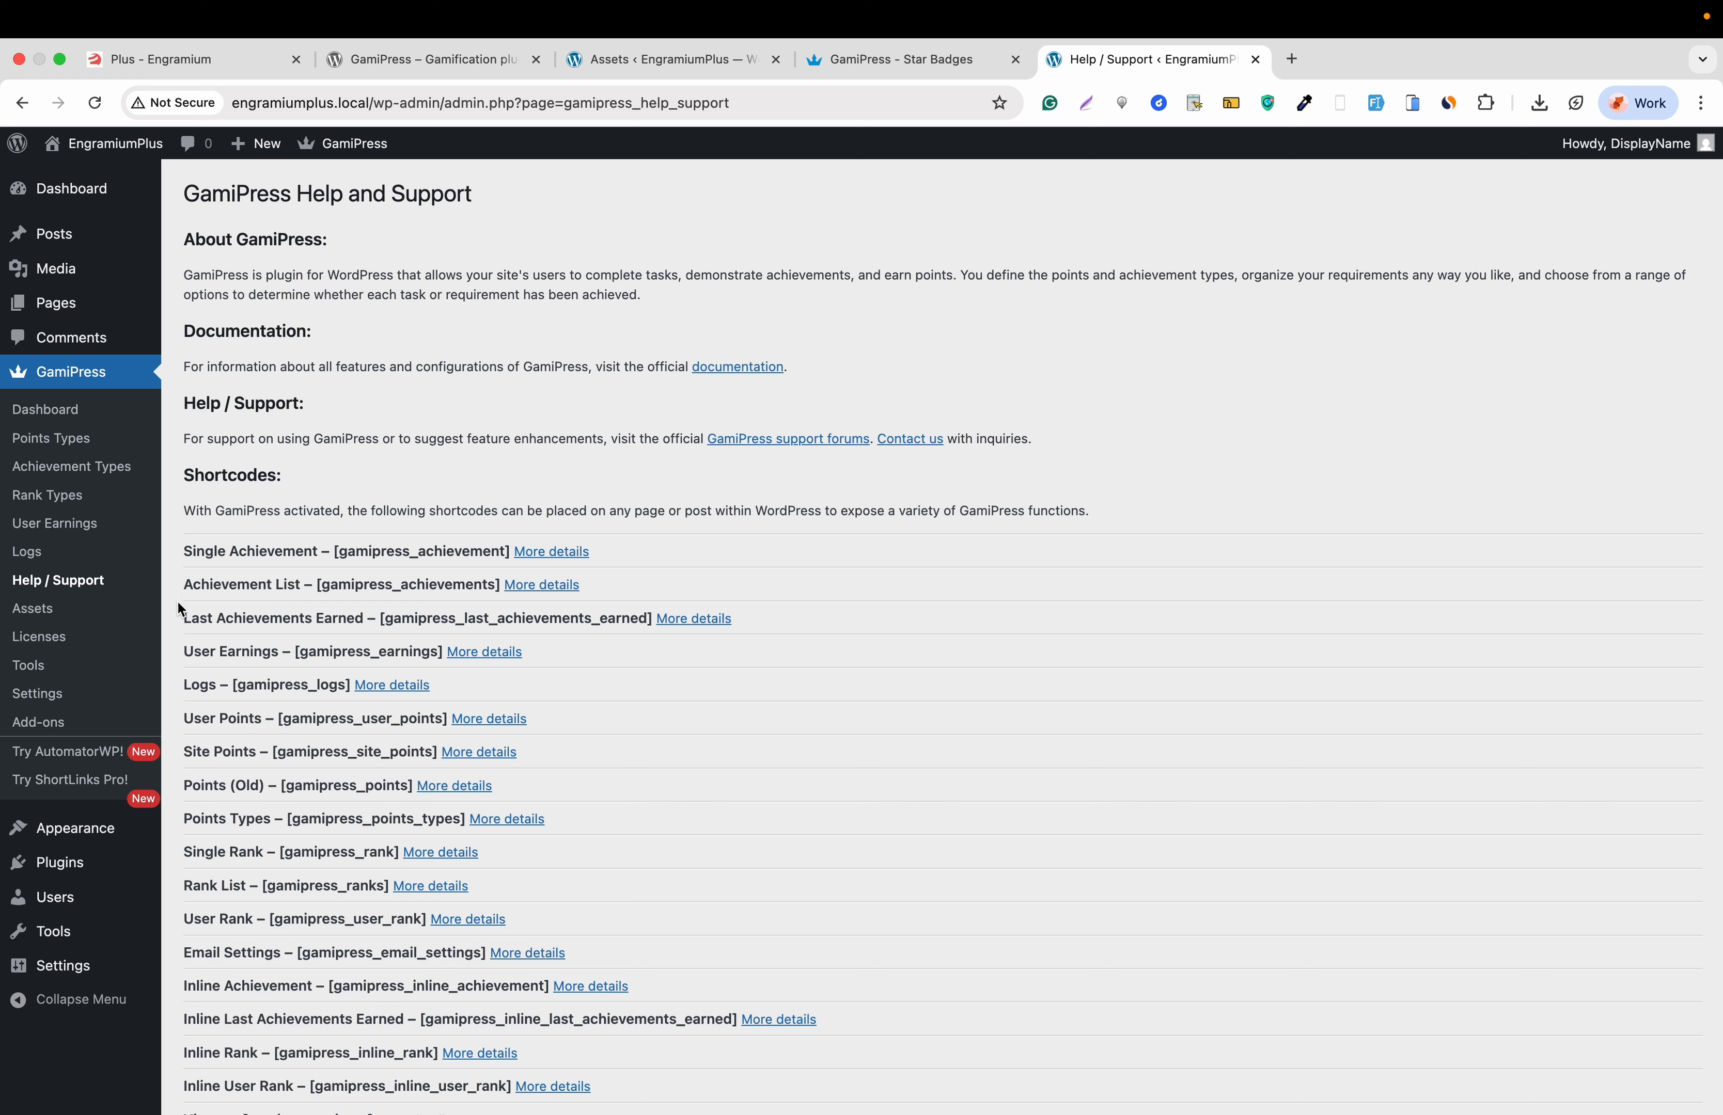
click(30, 559)
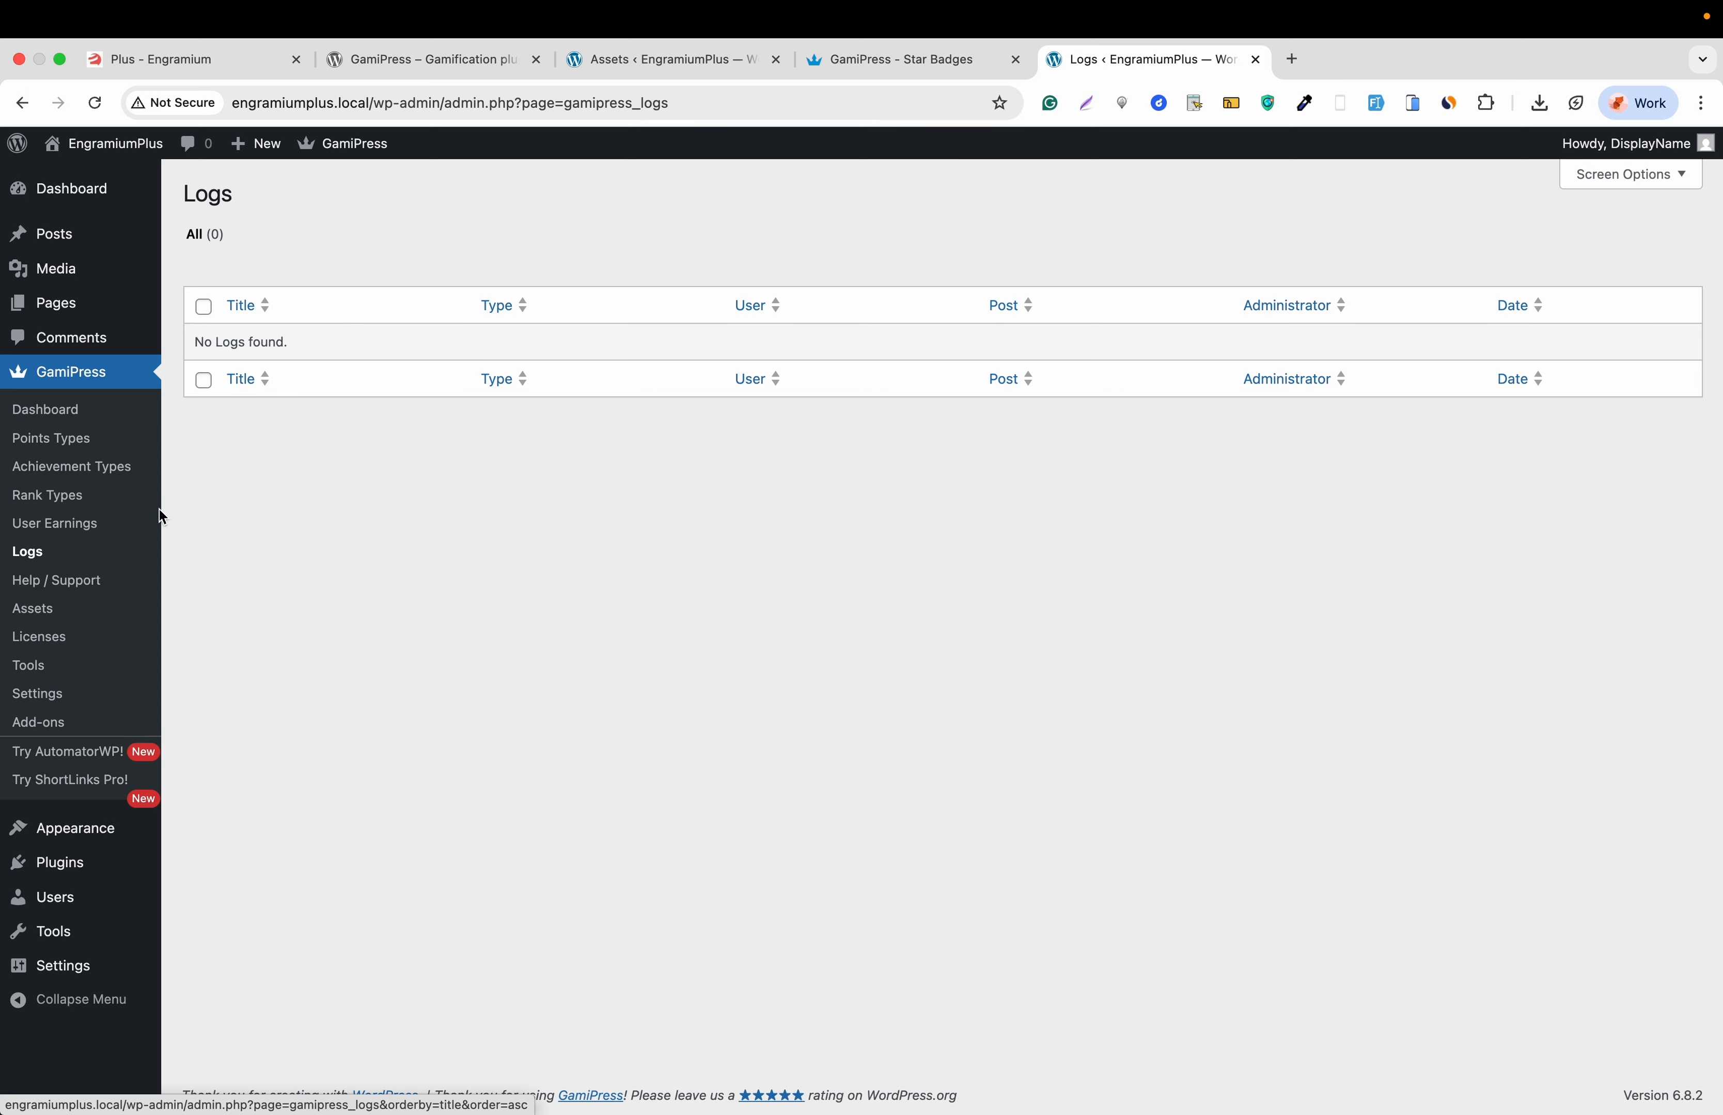
click(50, 535)
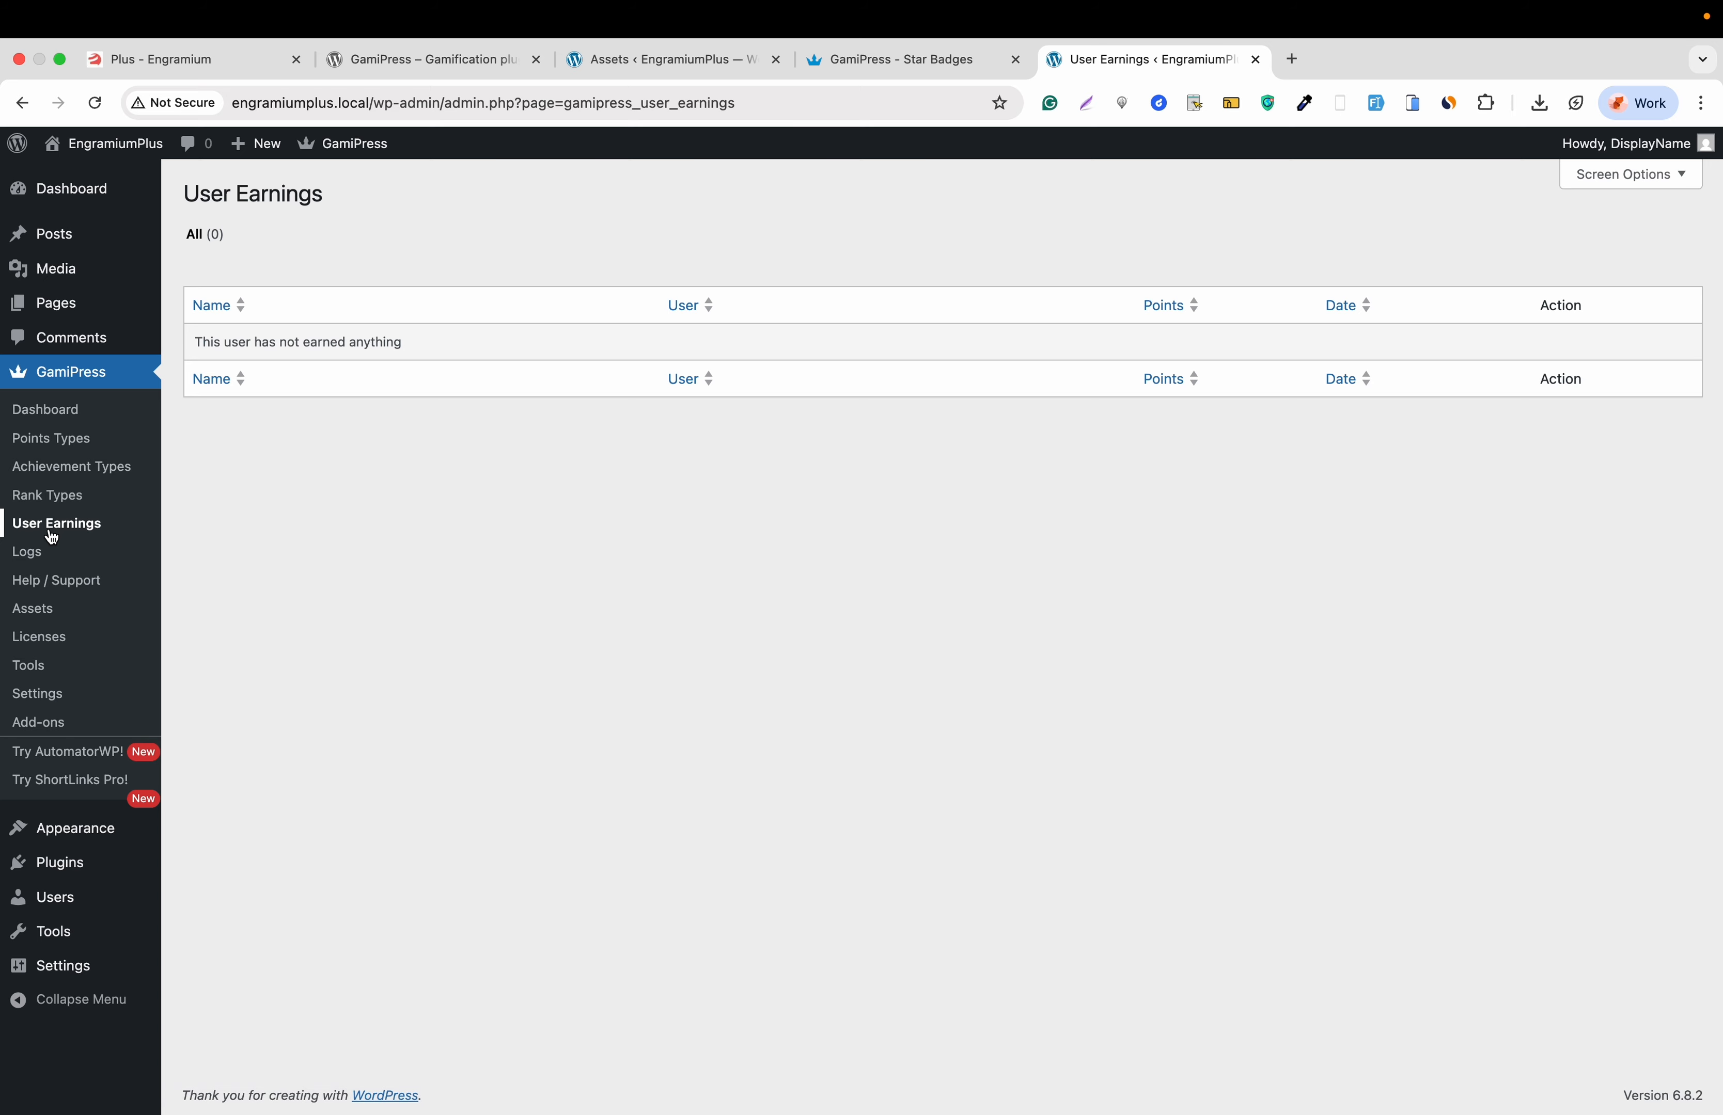
click(74, 499)
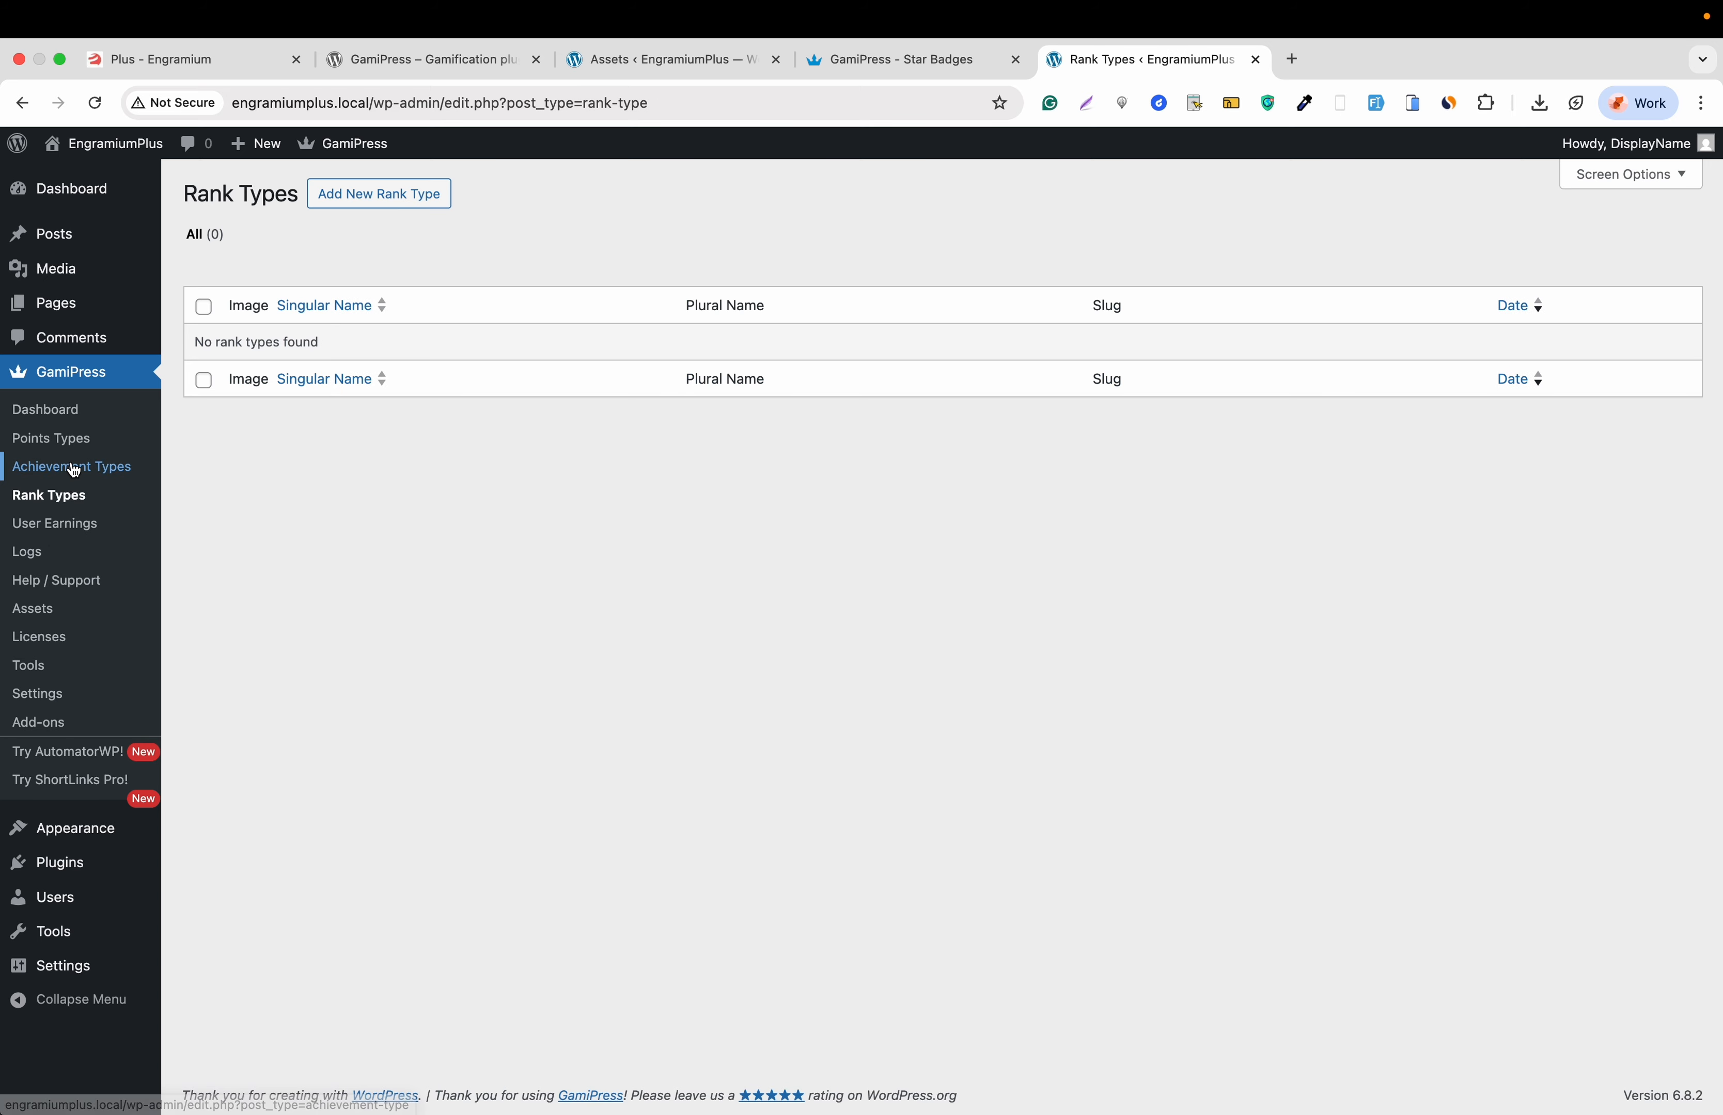
click(74, 471)
click(65, 441)
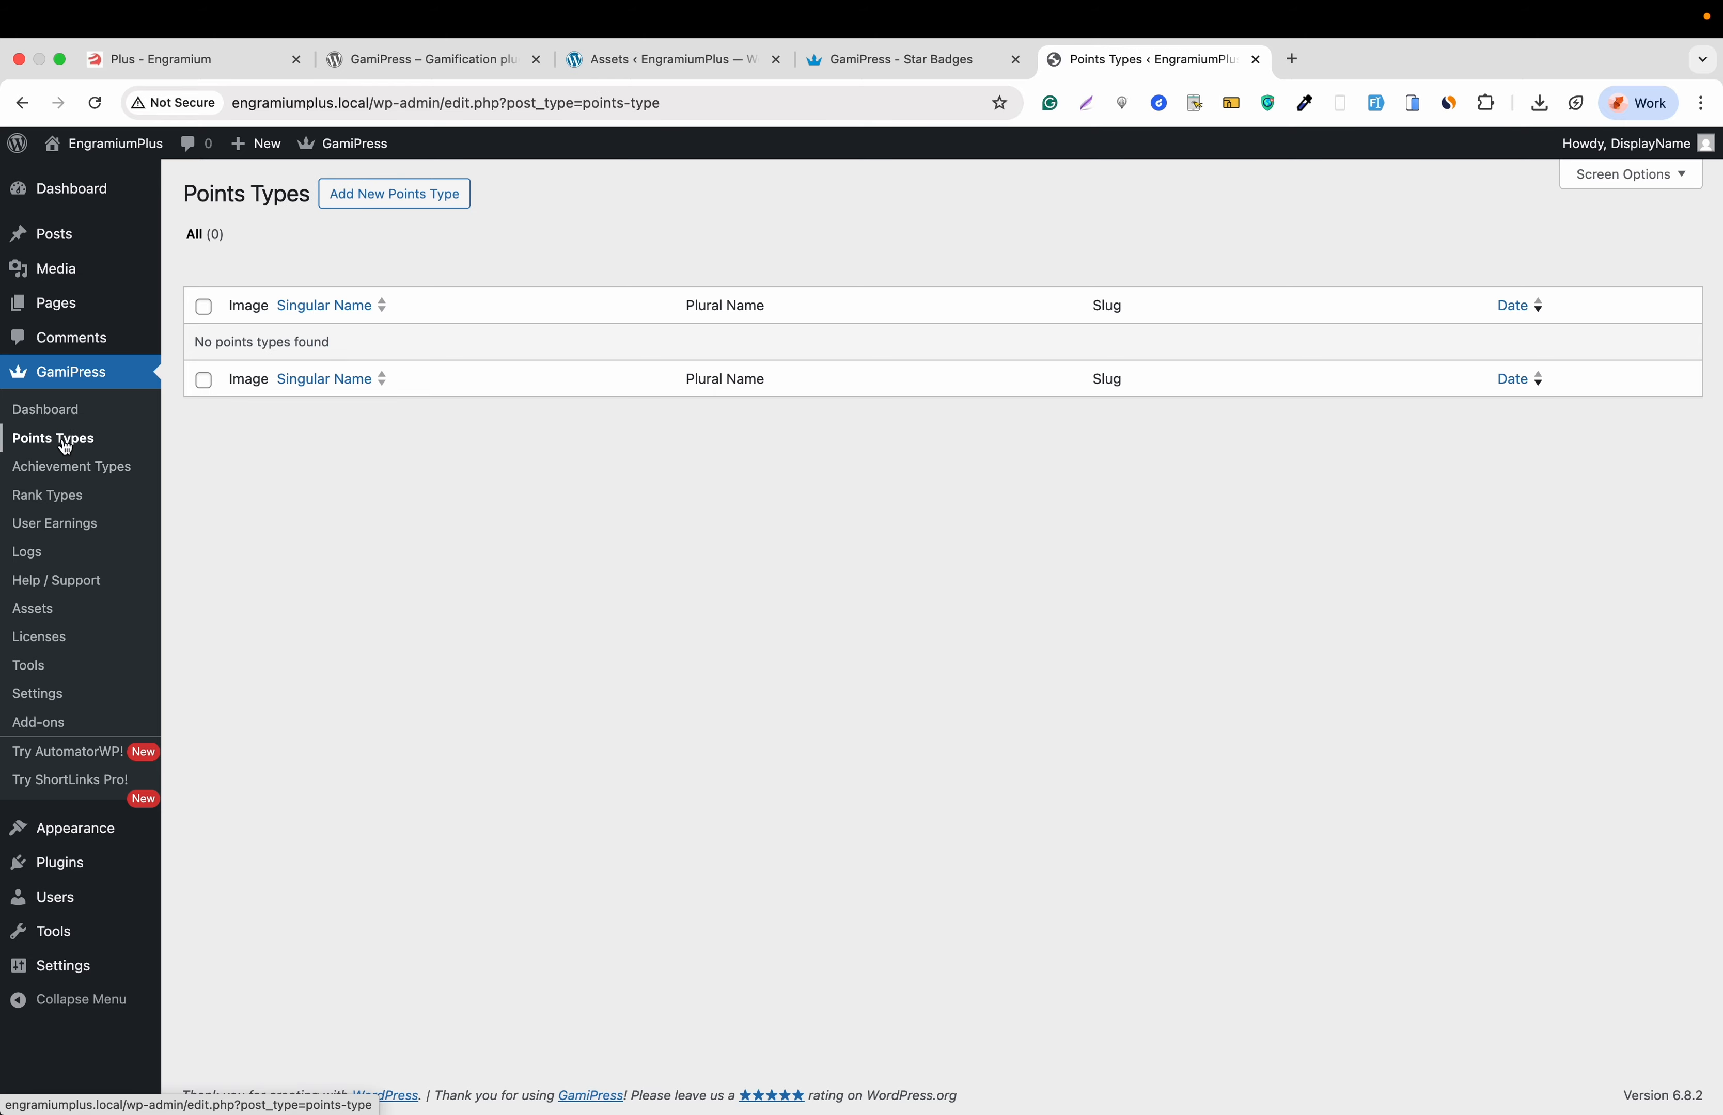
click(56, 412)
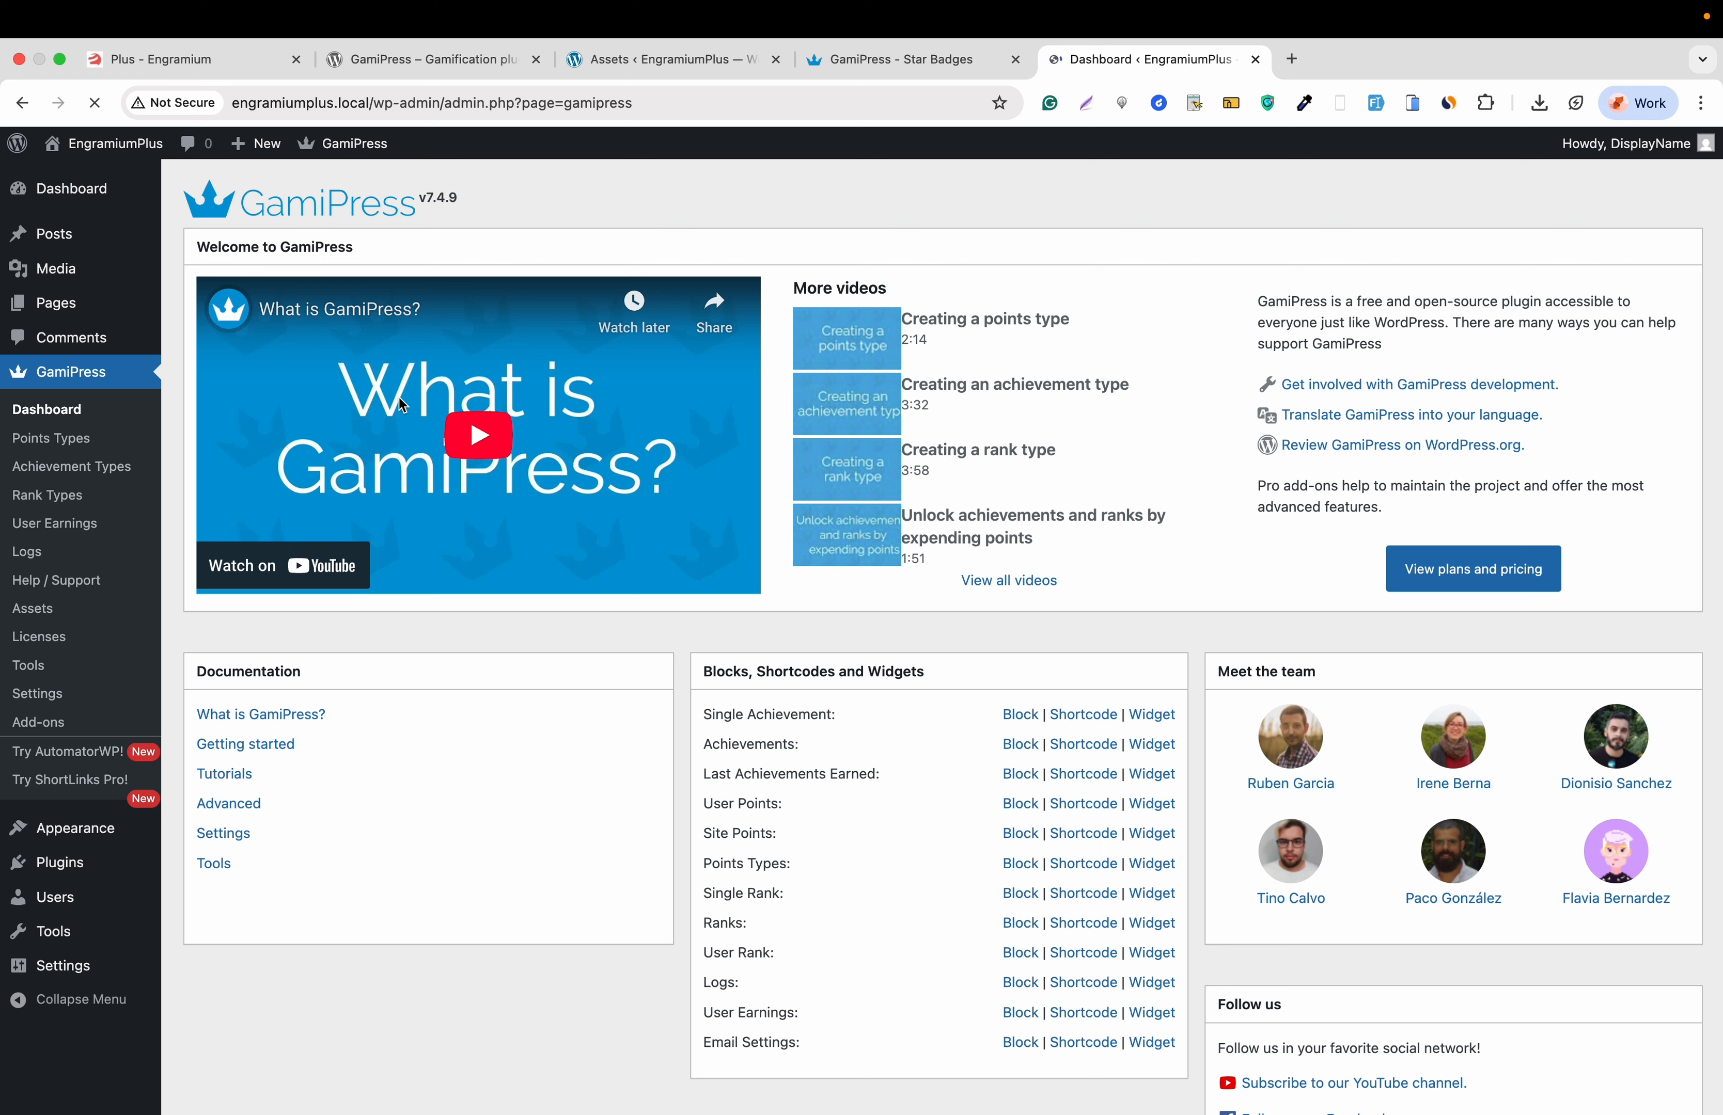
click(58, 439)
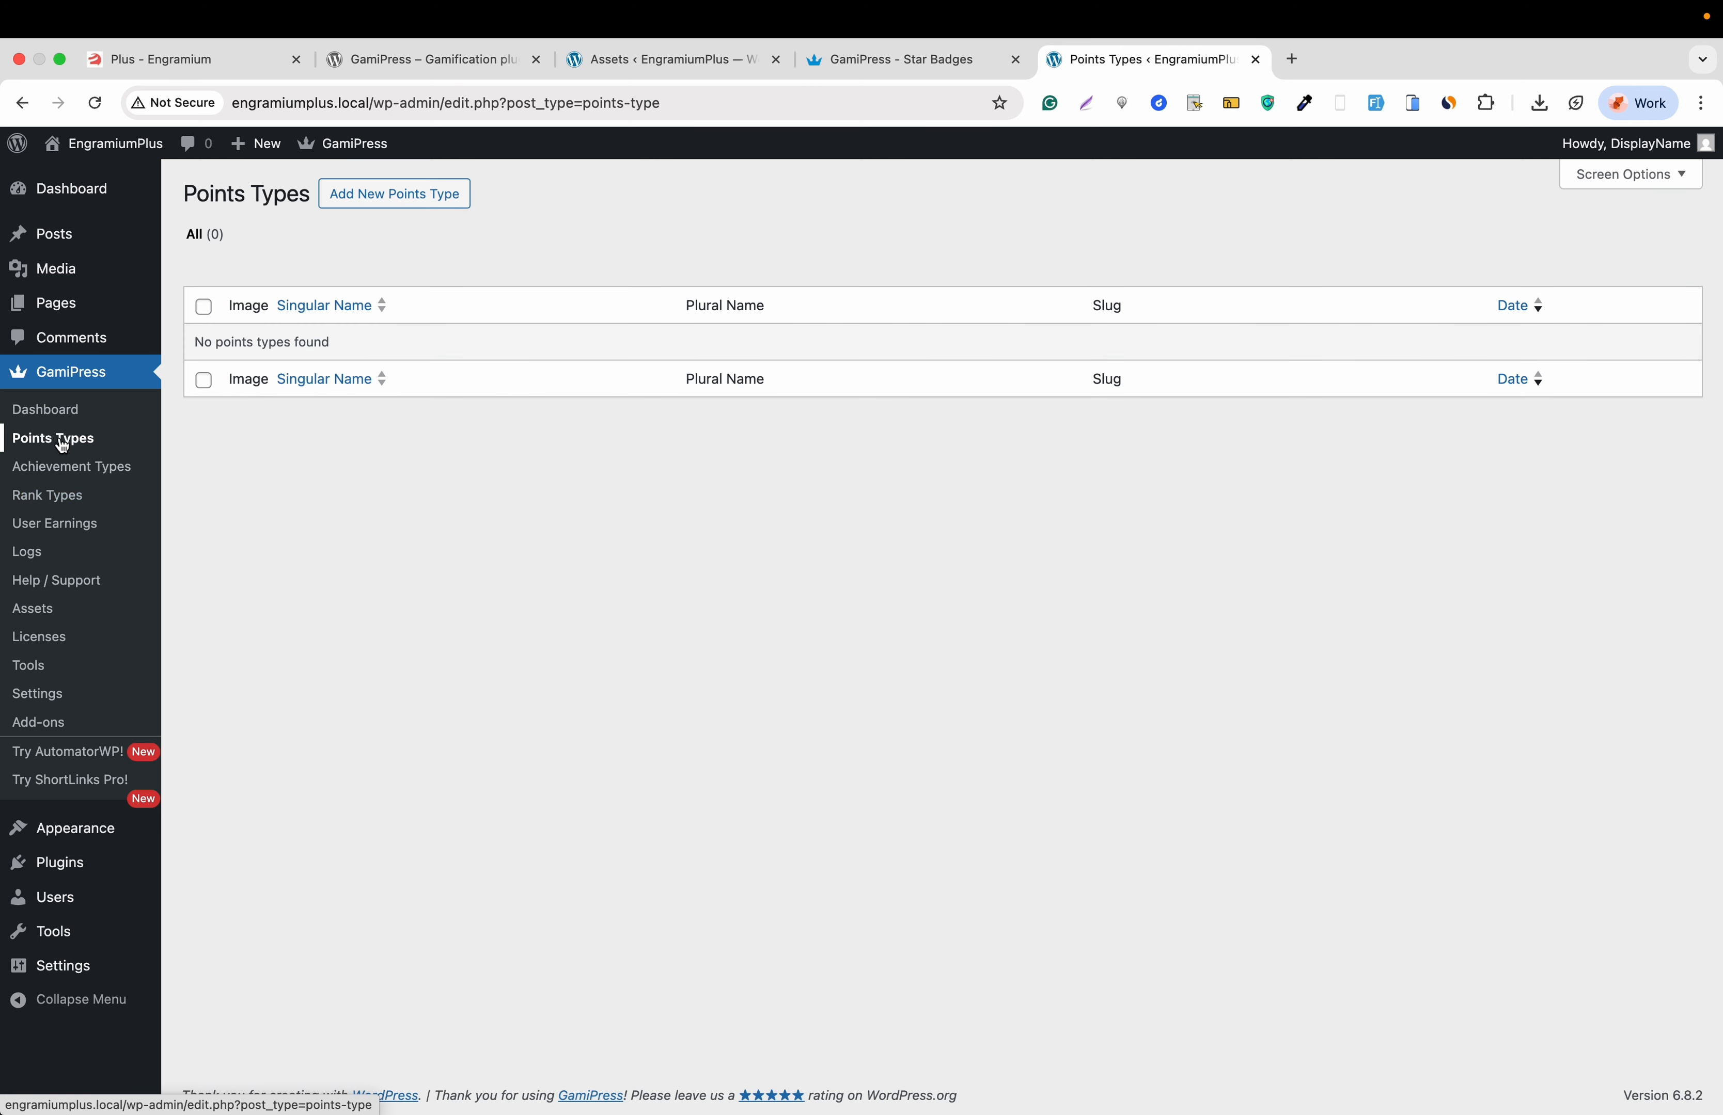
- Start a new points type with singular name 'Crew' and plural 'crews'
click(391, 207)
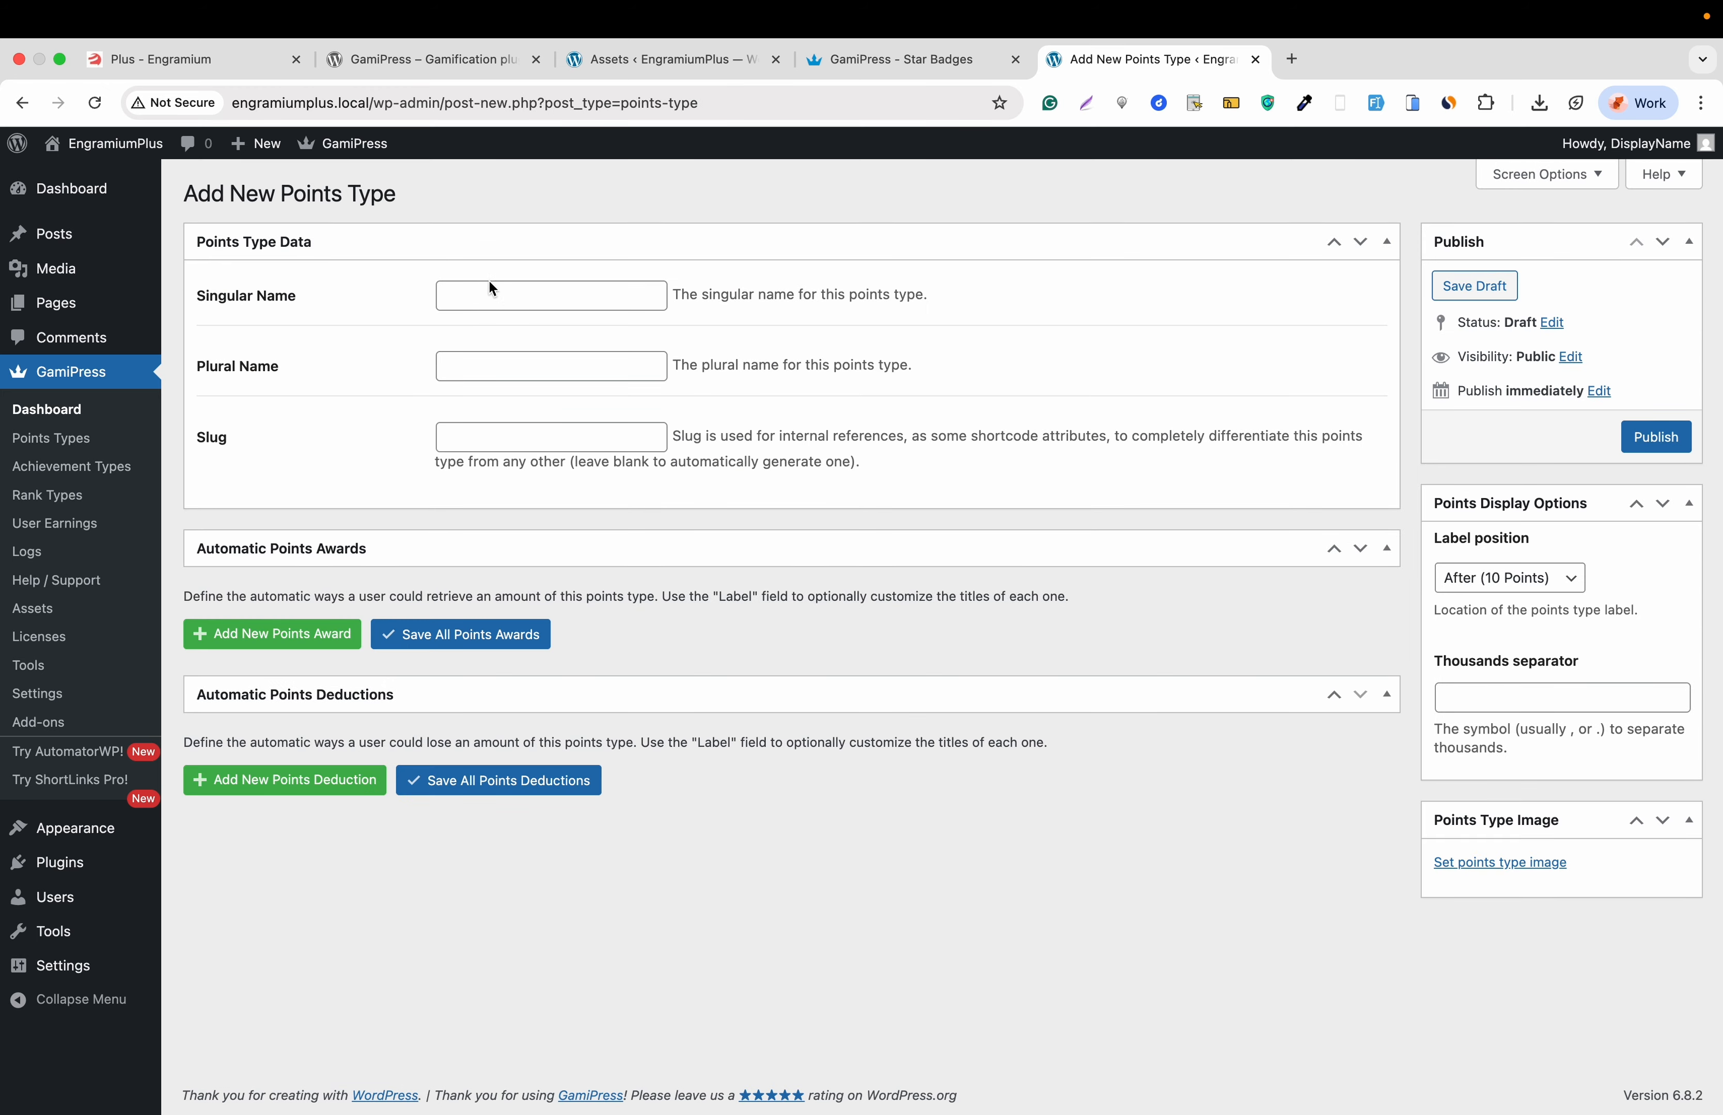
click(489, 298)
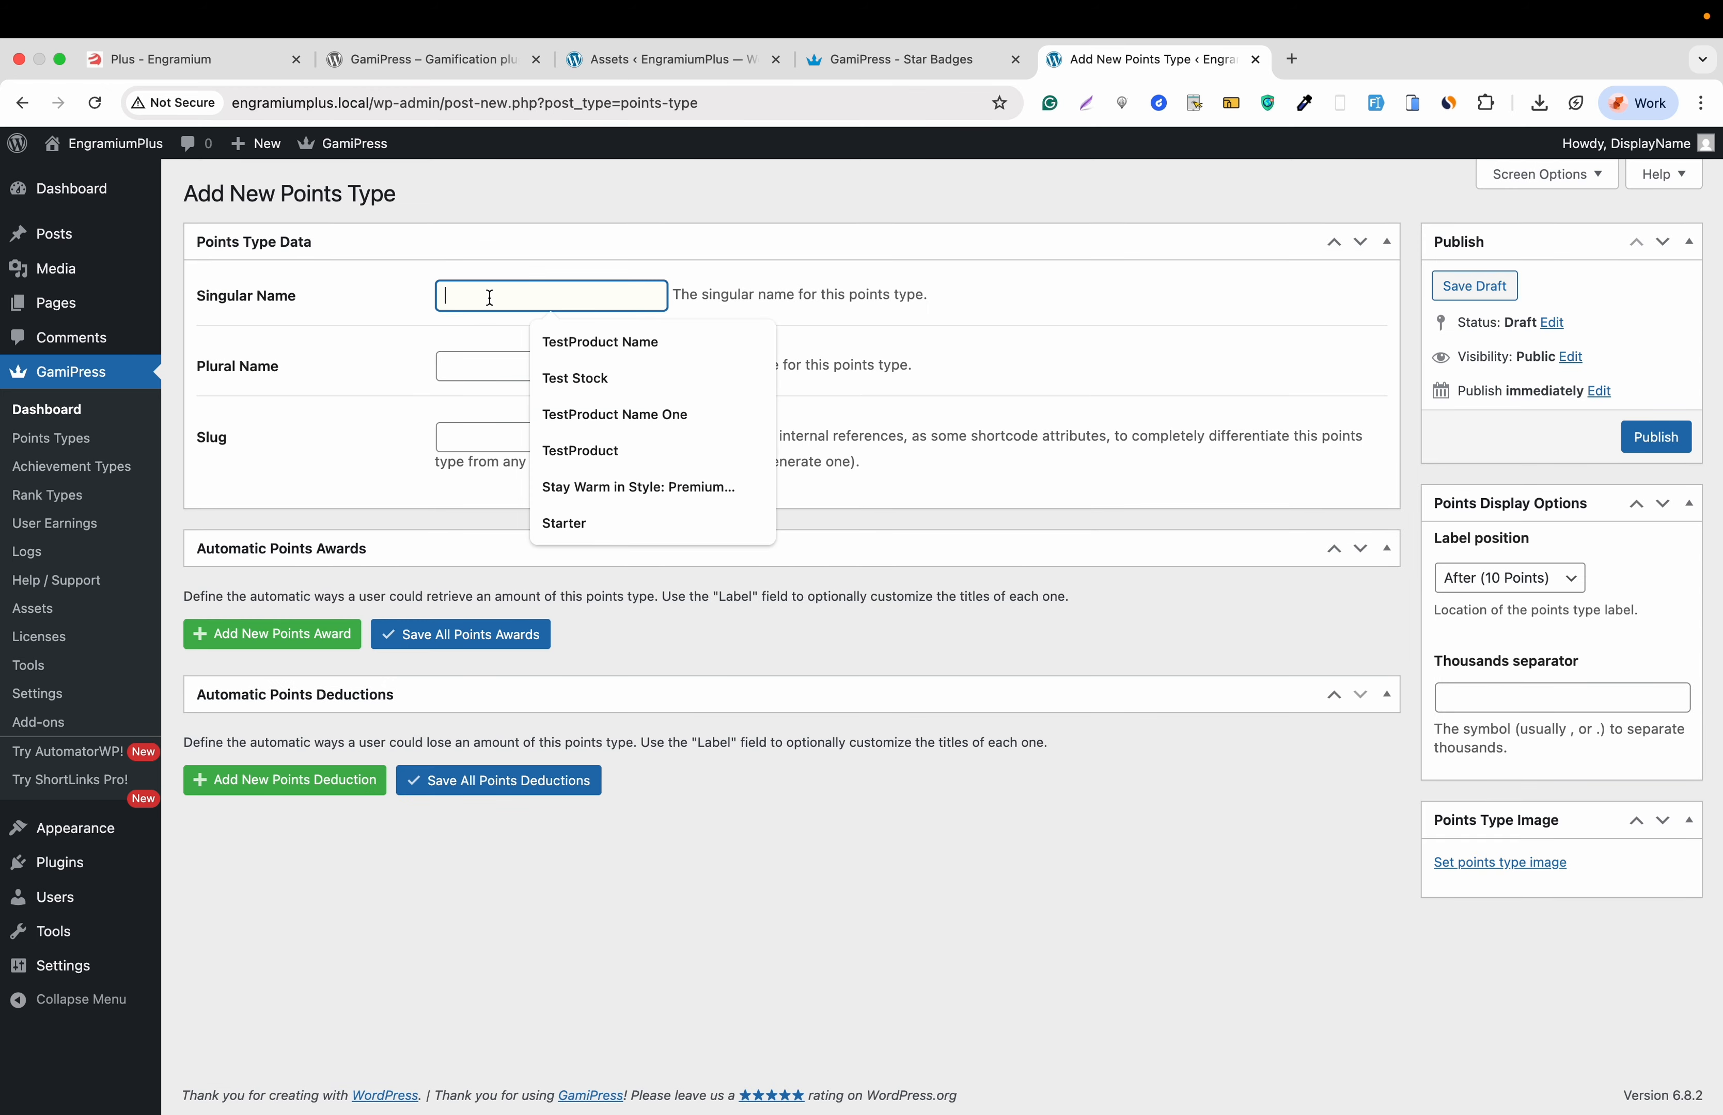
text(Crew)
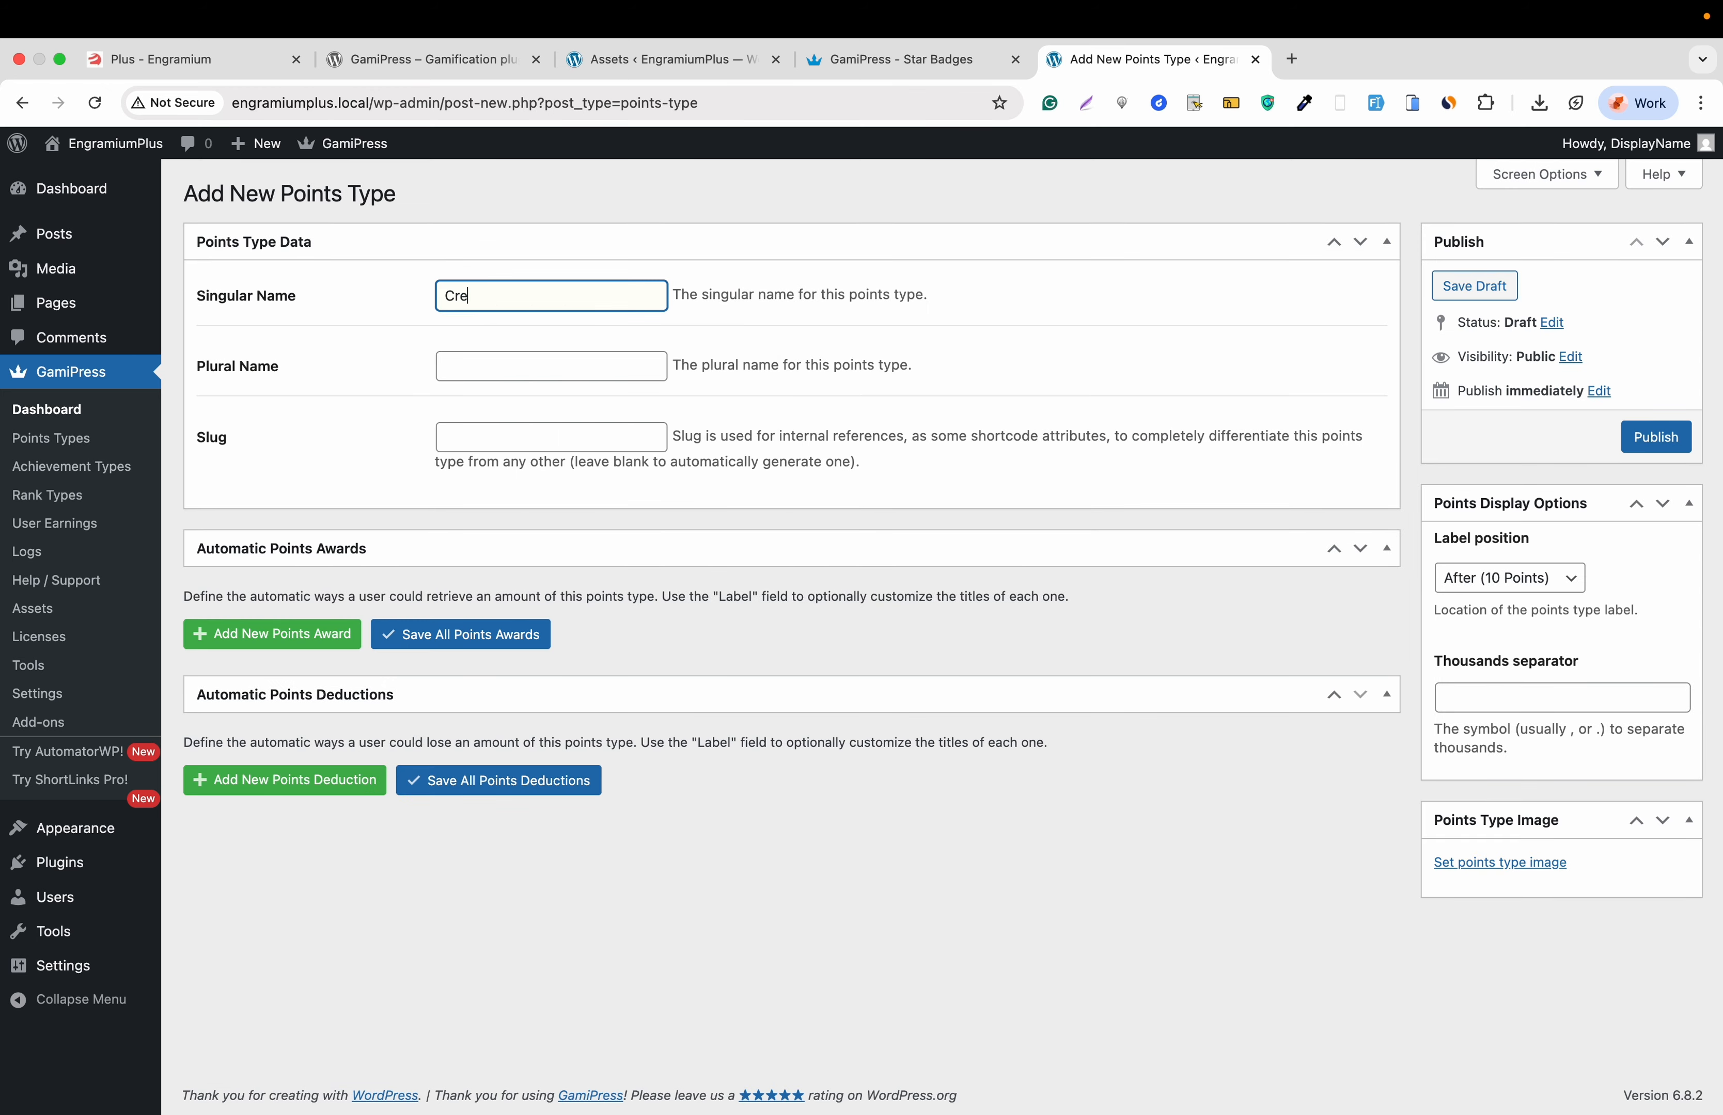
click(493, 372)
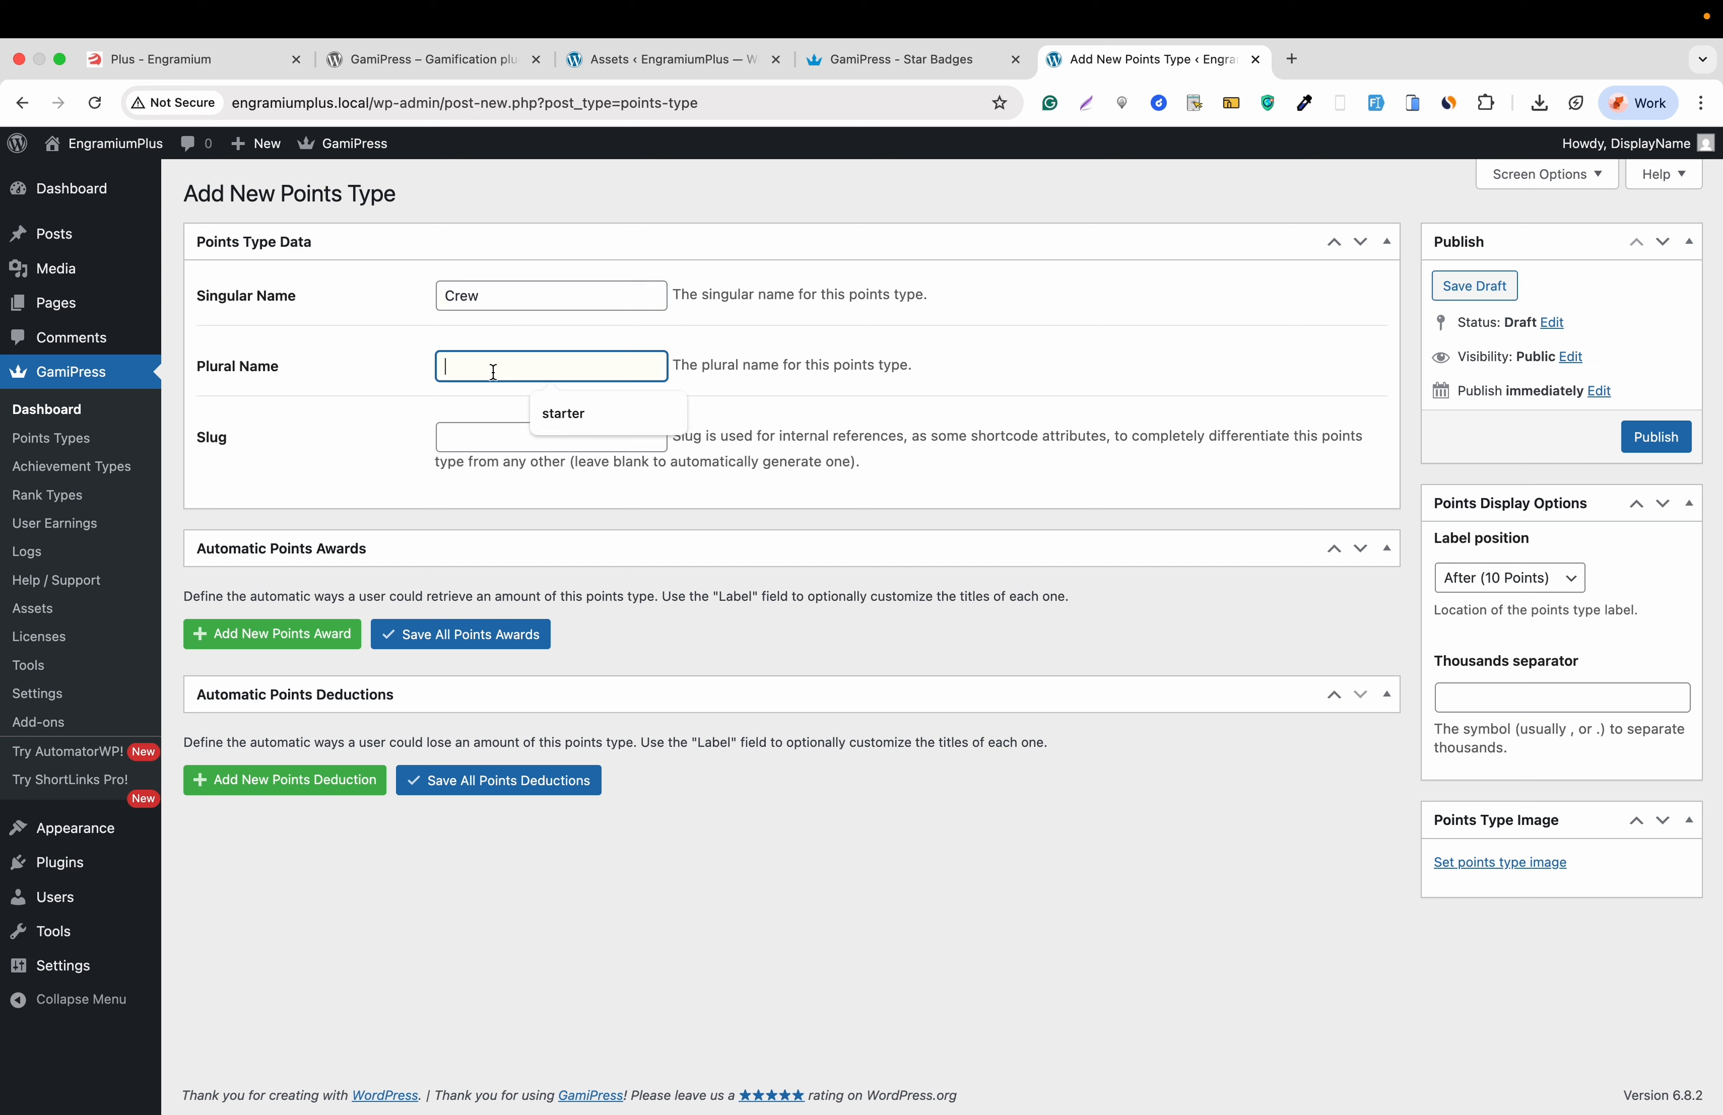
text(crews)
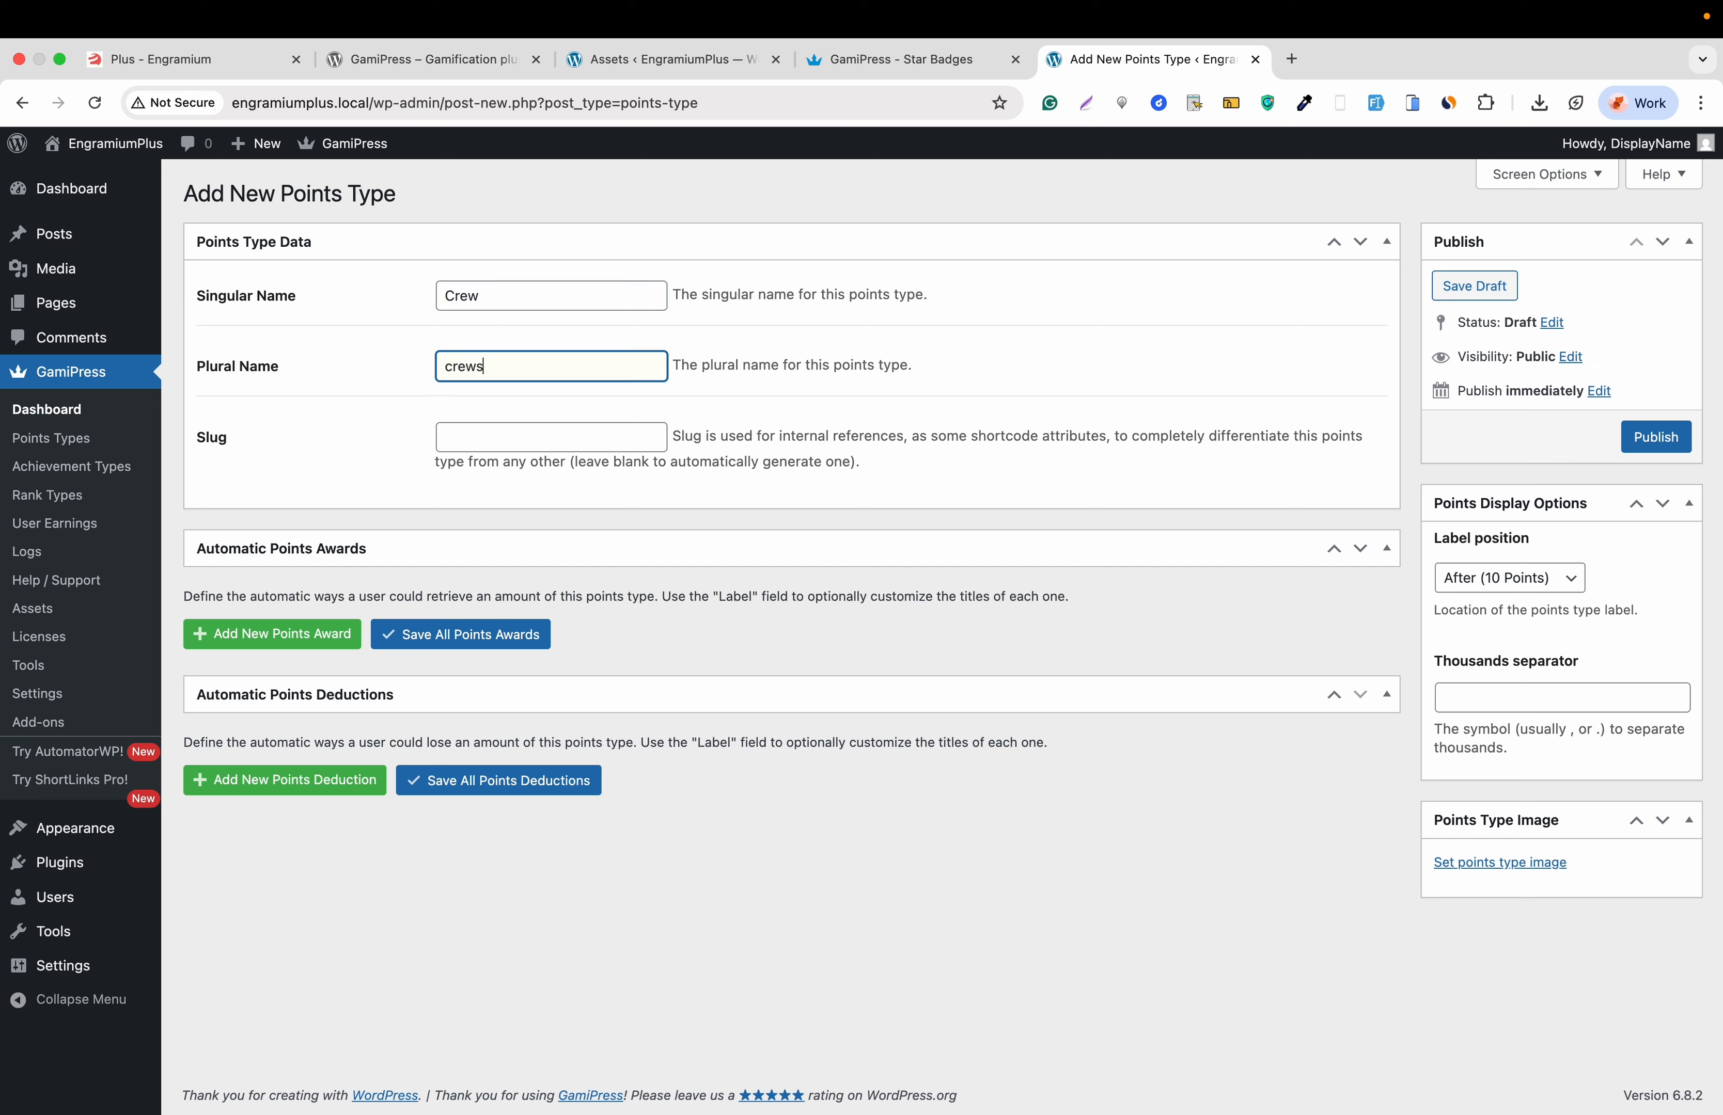
click(446, 438)
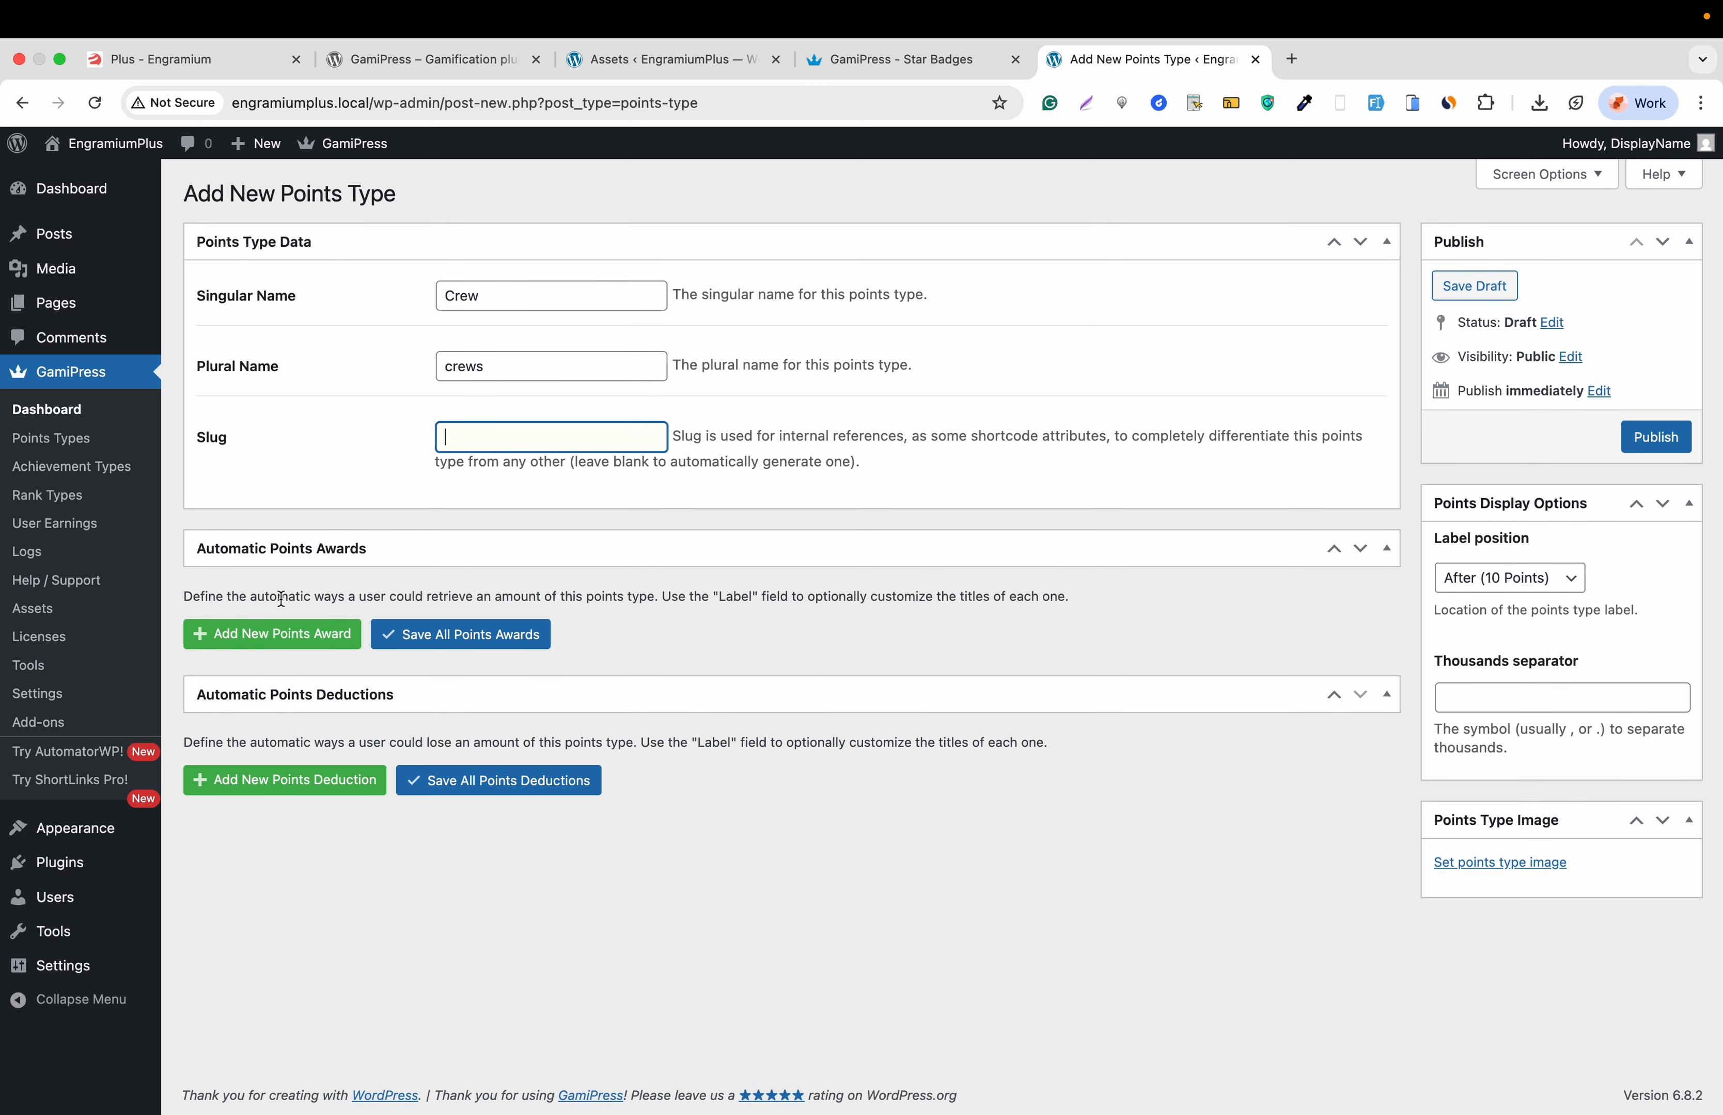
- Add an automatic award of 100 points for registering to the website and save the awards
click(250, 647)
scroll(224, 695, down, 1)
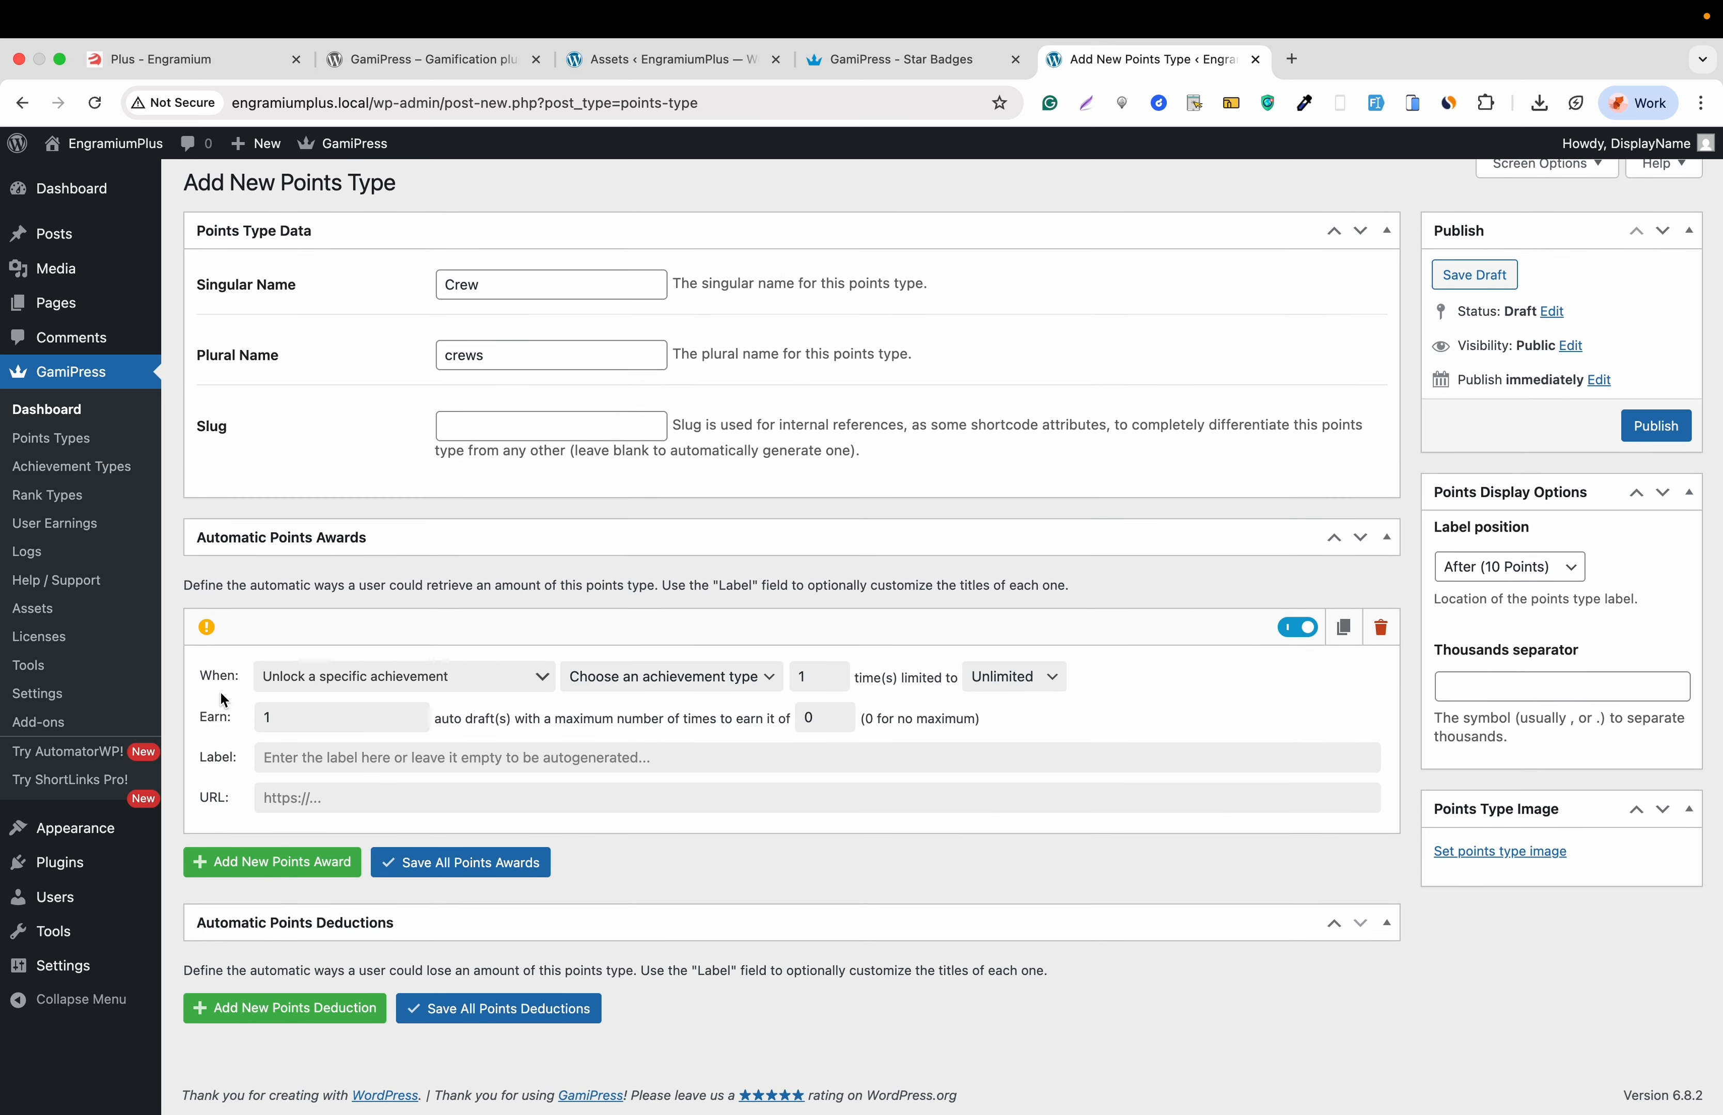
click(304, 684)
scroll(317, 795, down, 4)
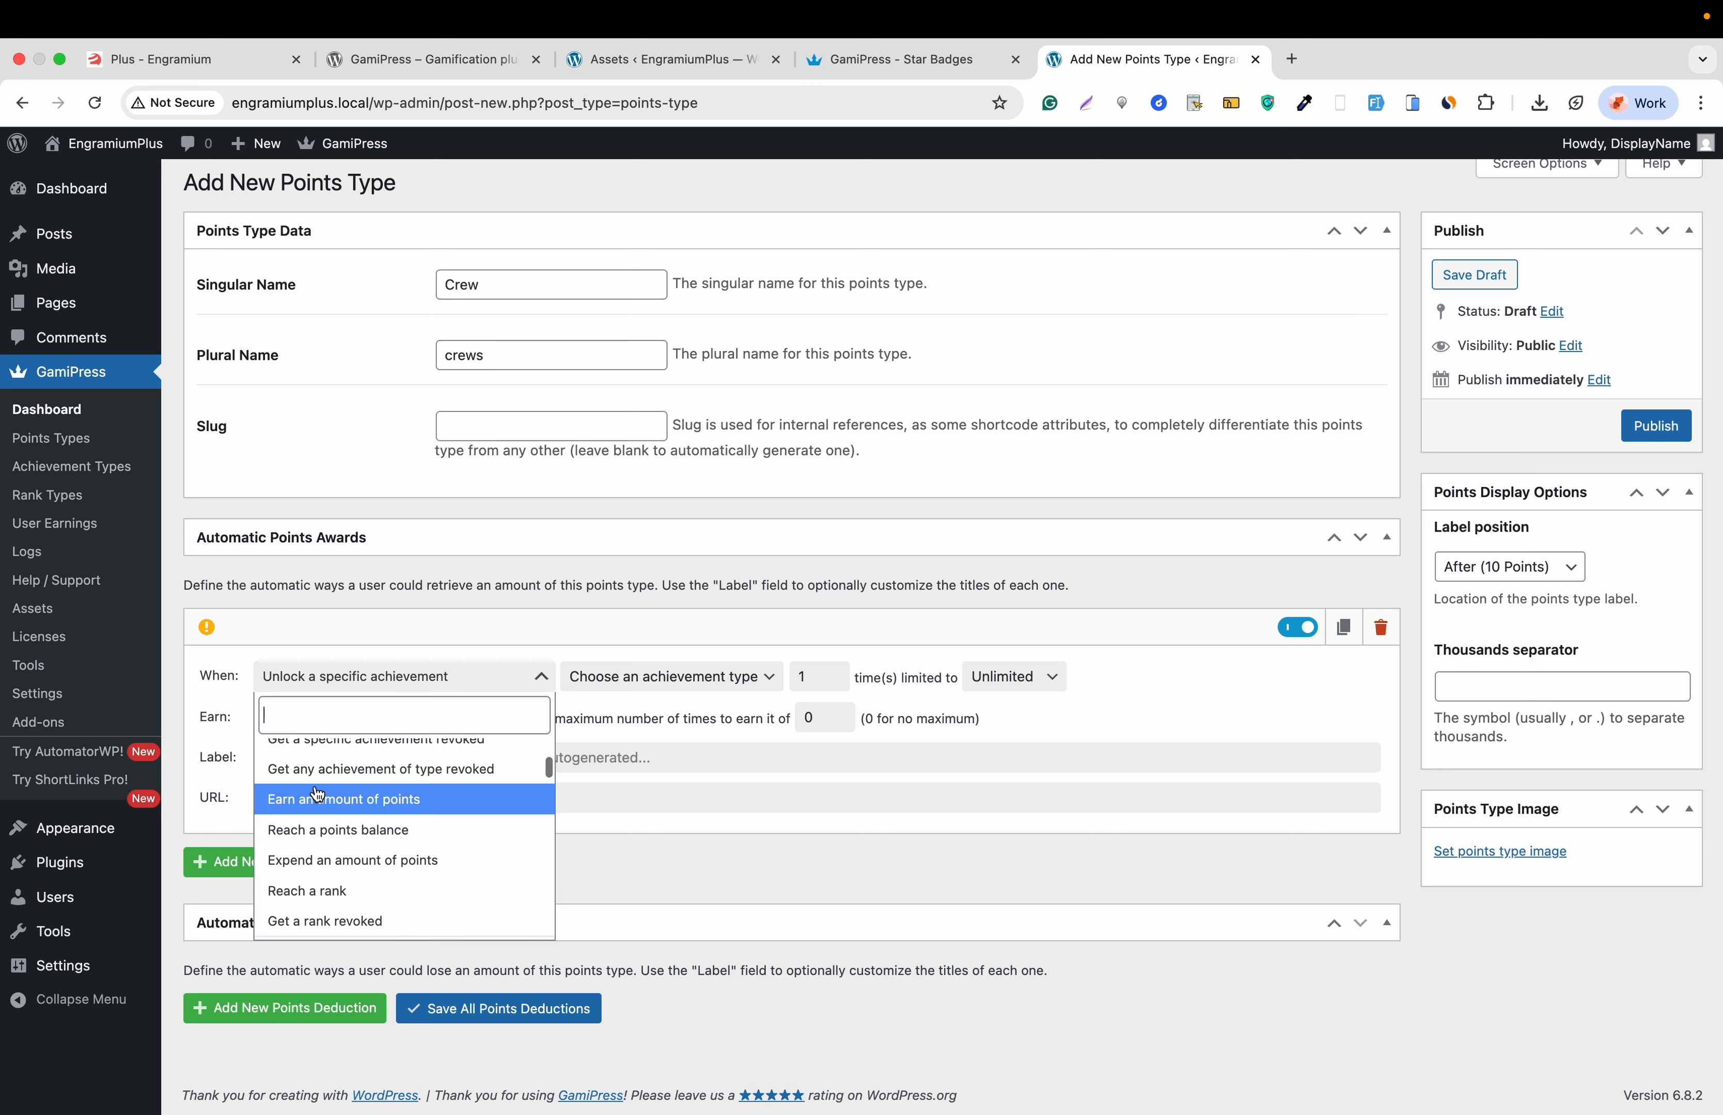
scroll(316, 795, down, 5)
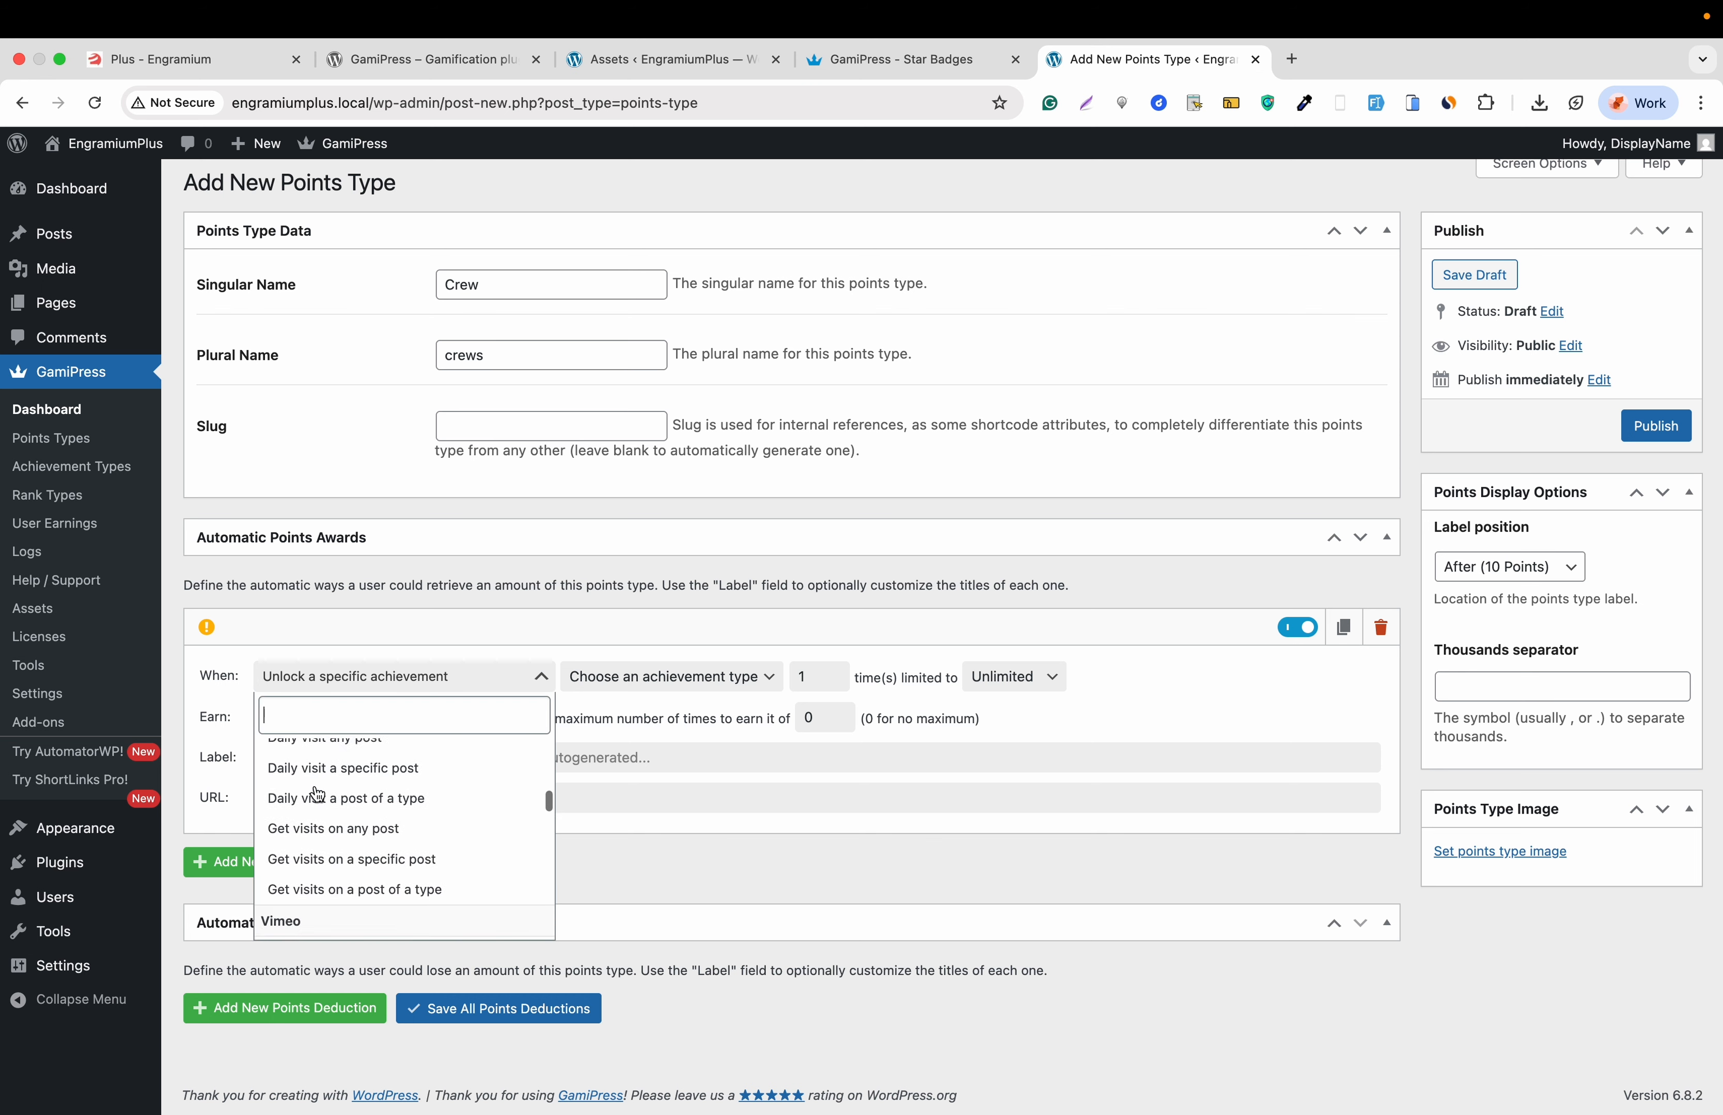
scroll(317, 795, down, 5)
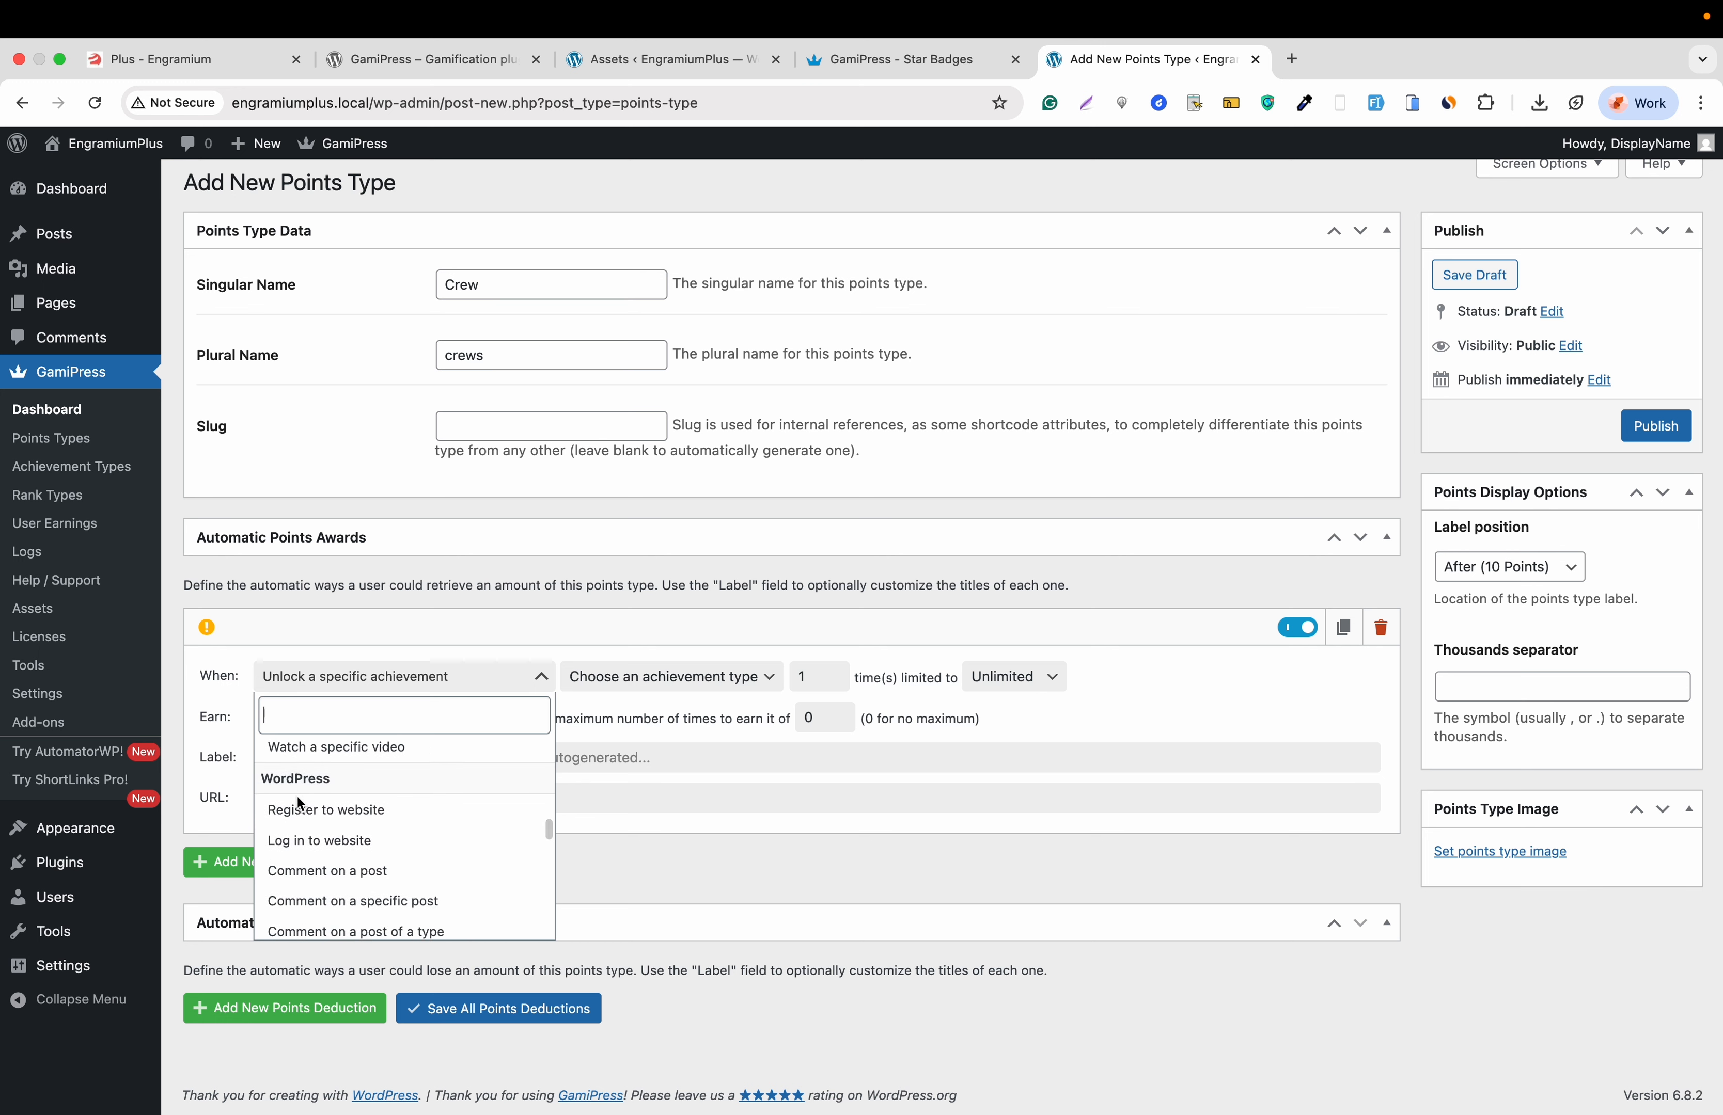
click(331, 811)
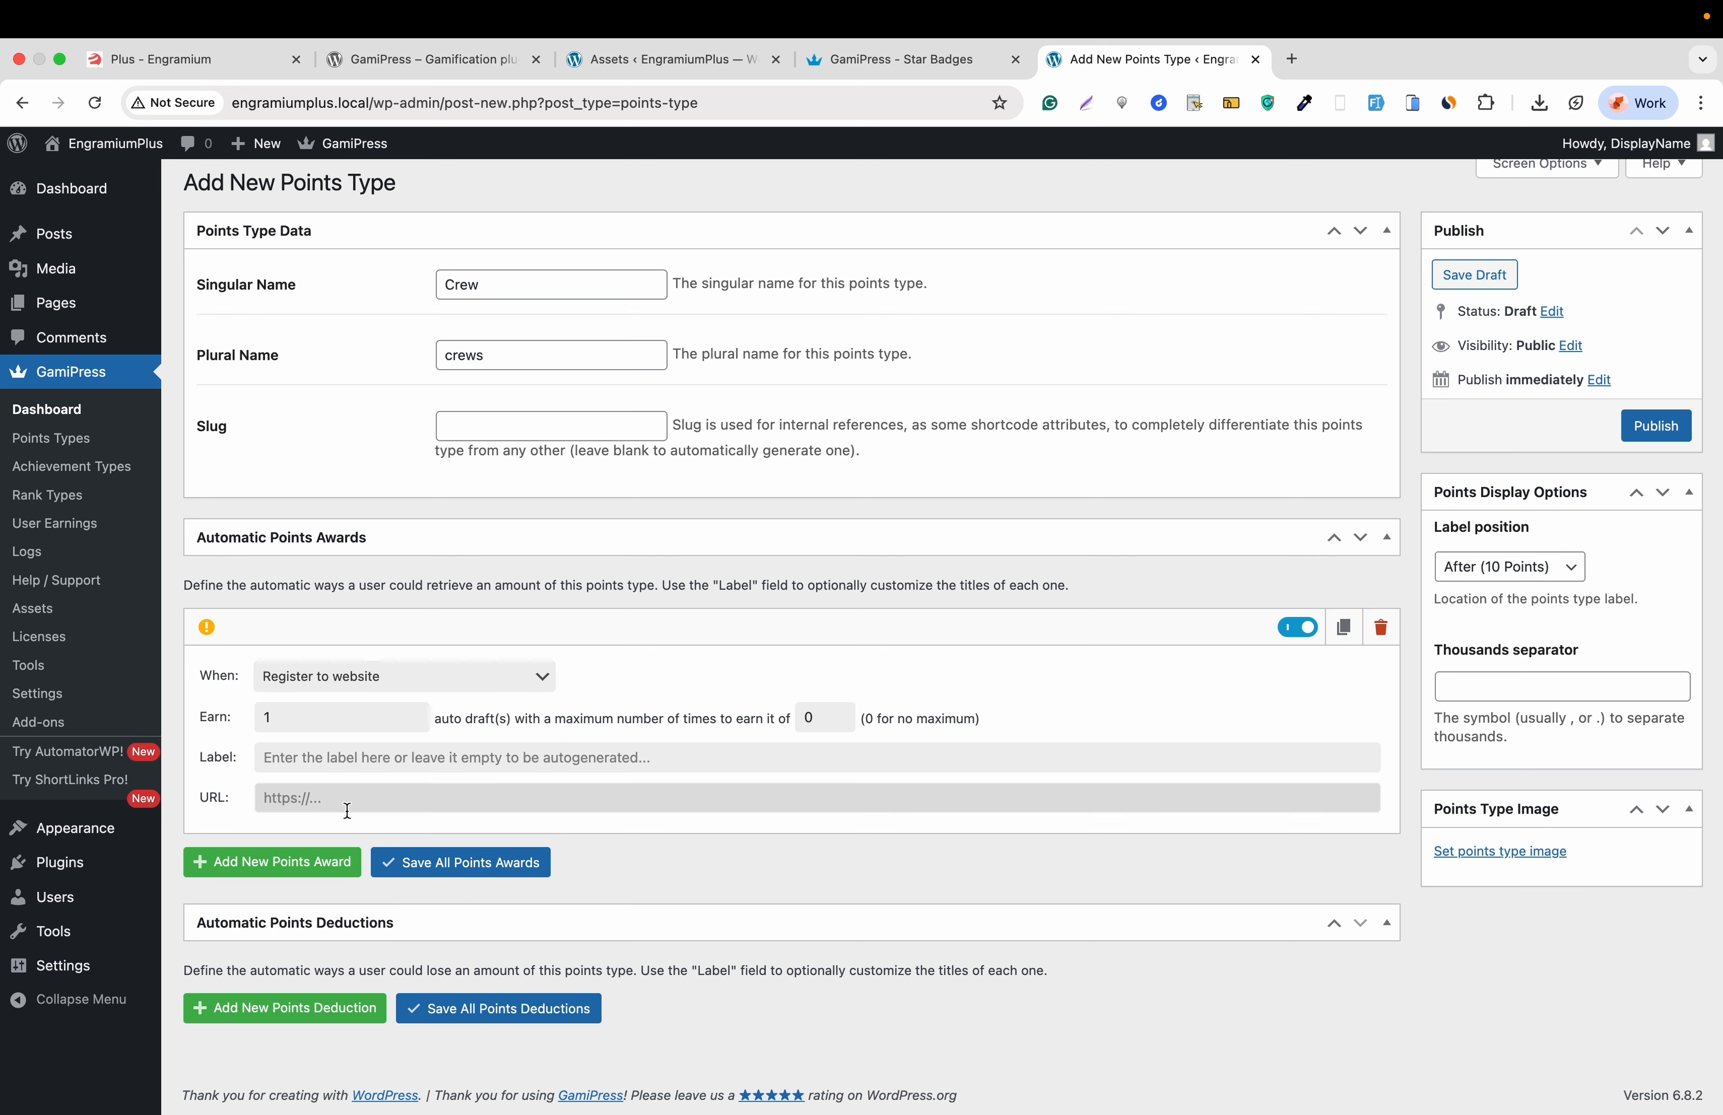
click(311, 719)
text(0)
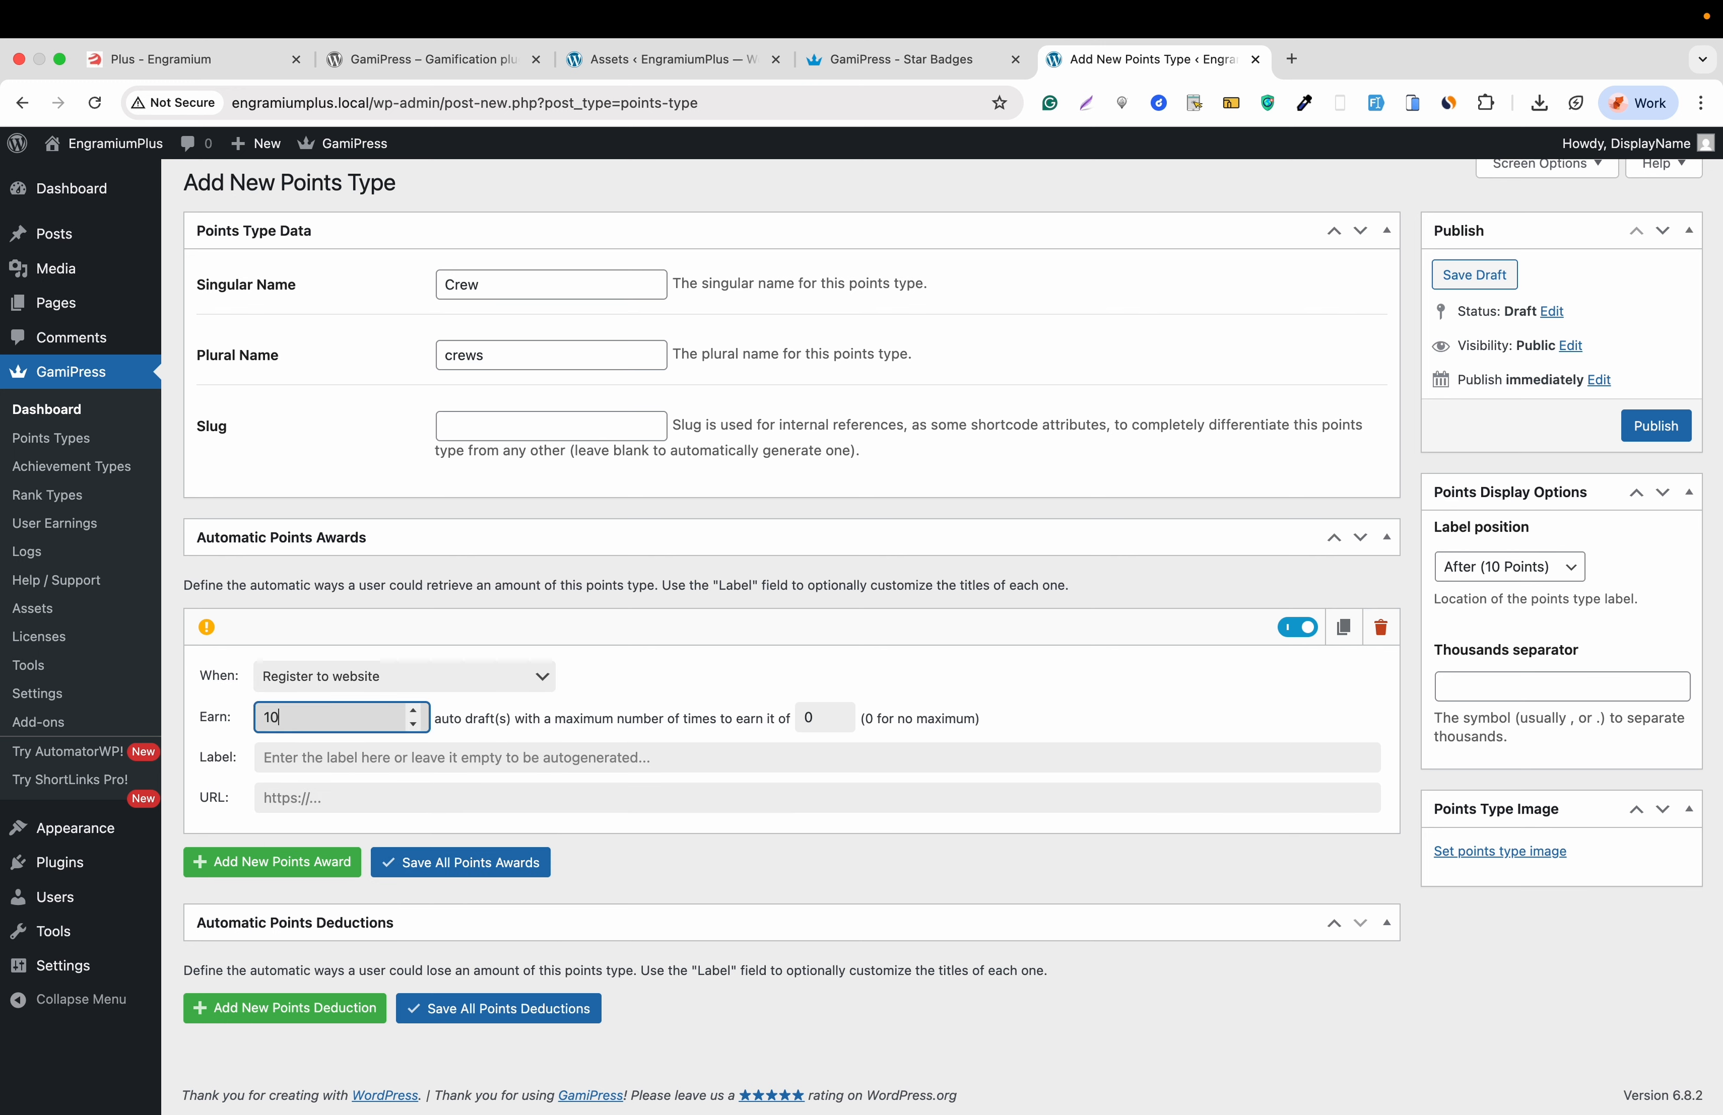
text(0)
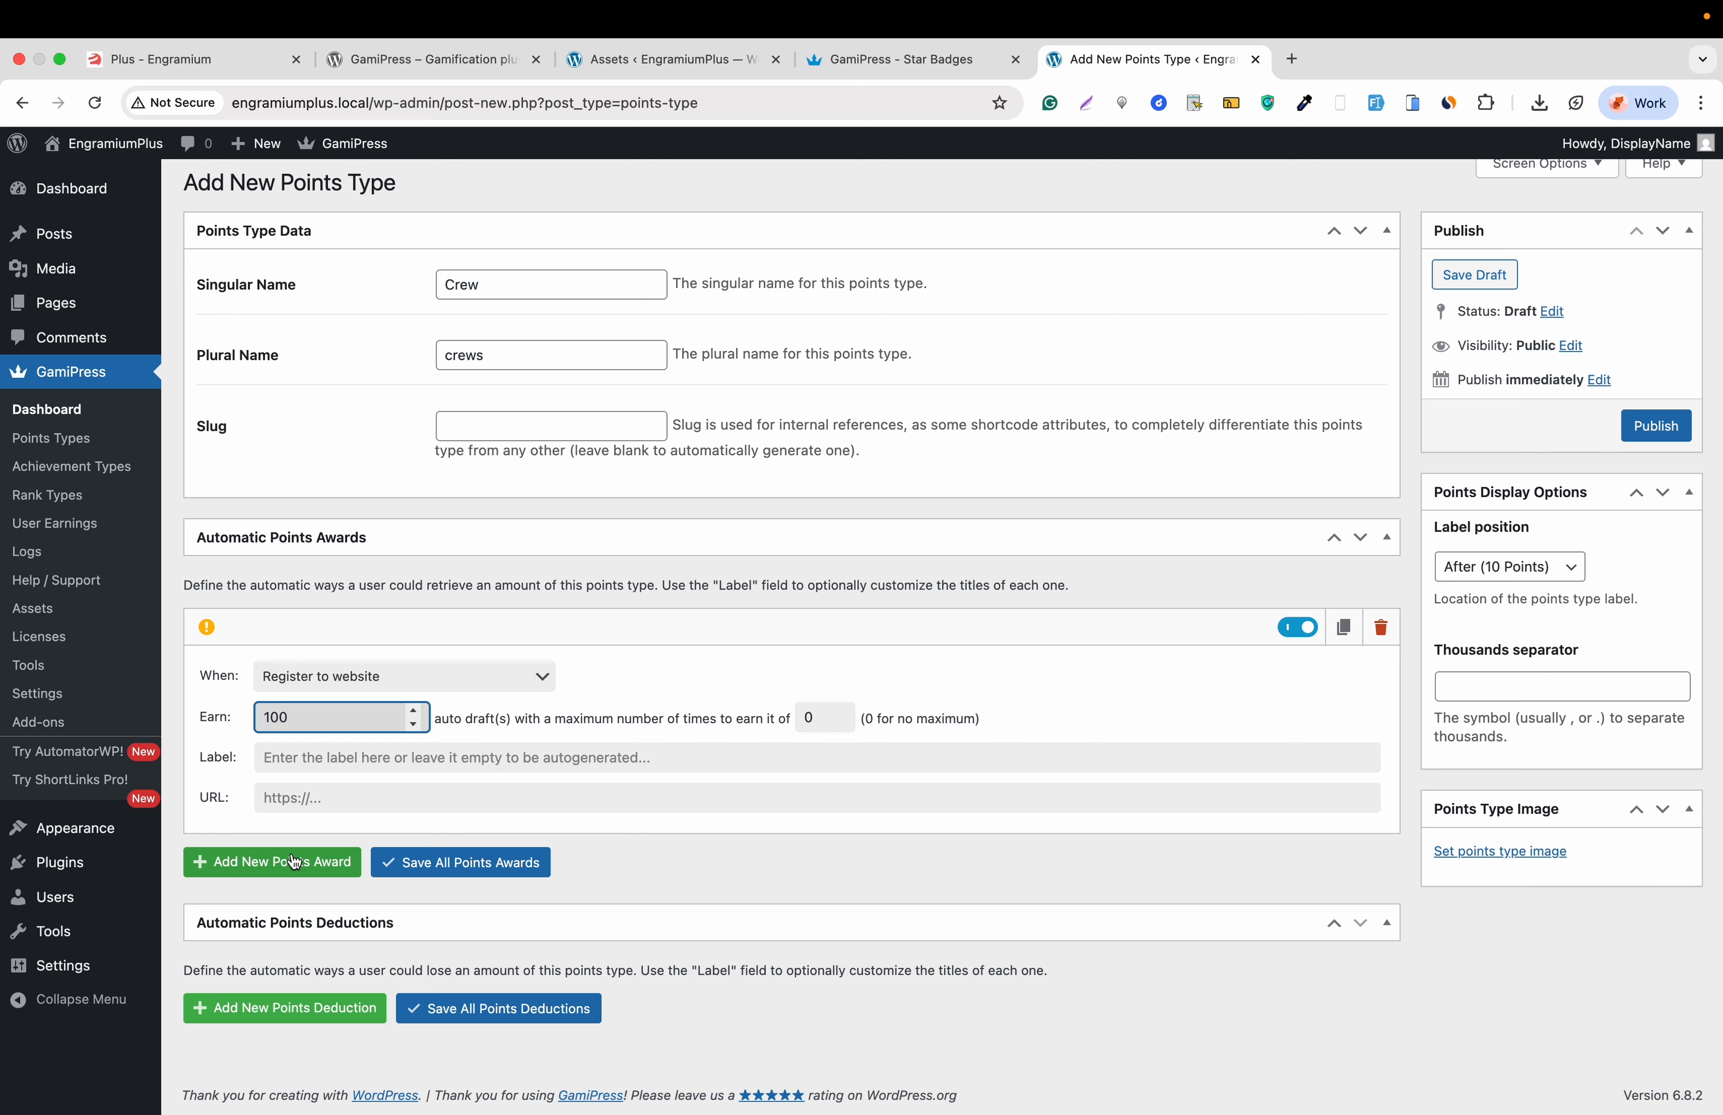
click(418, 870)
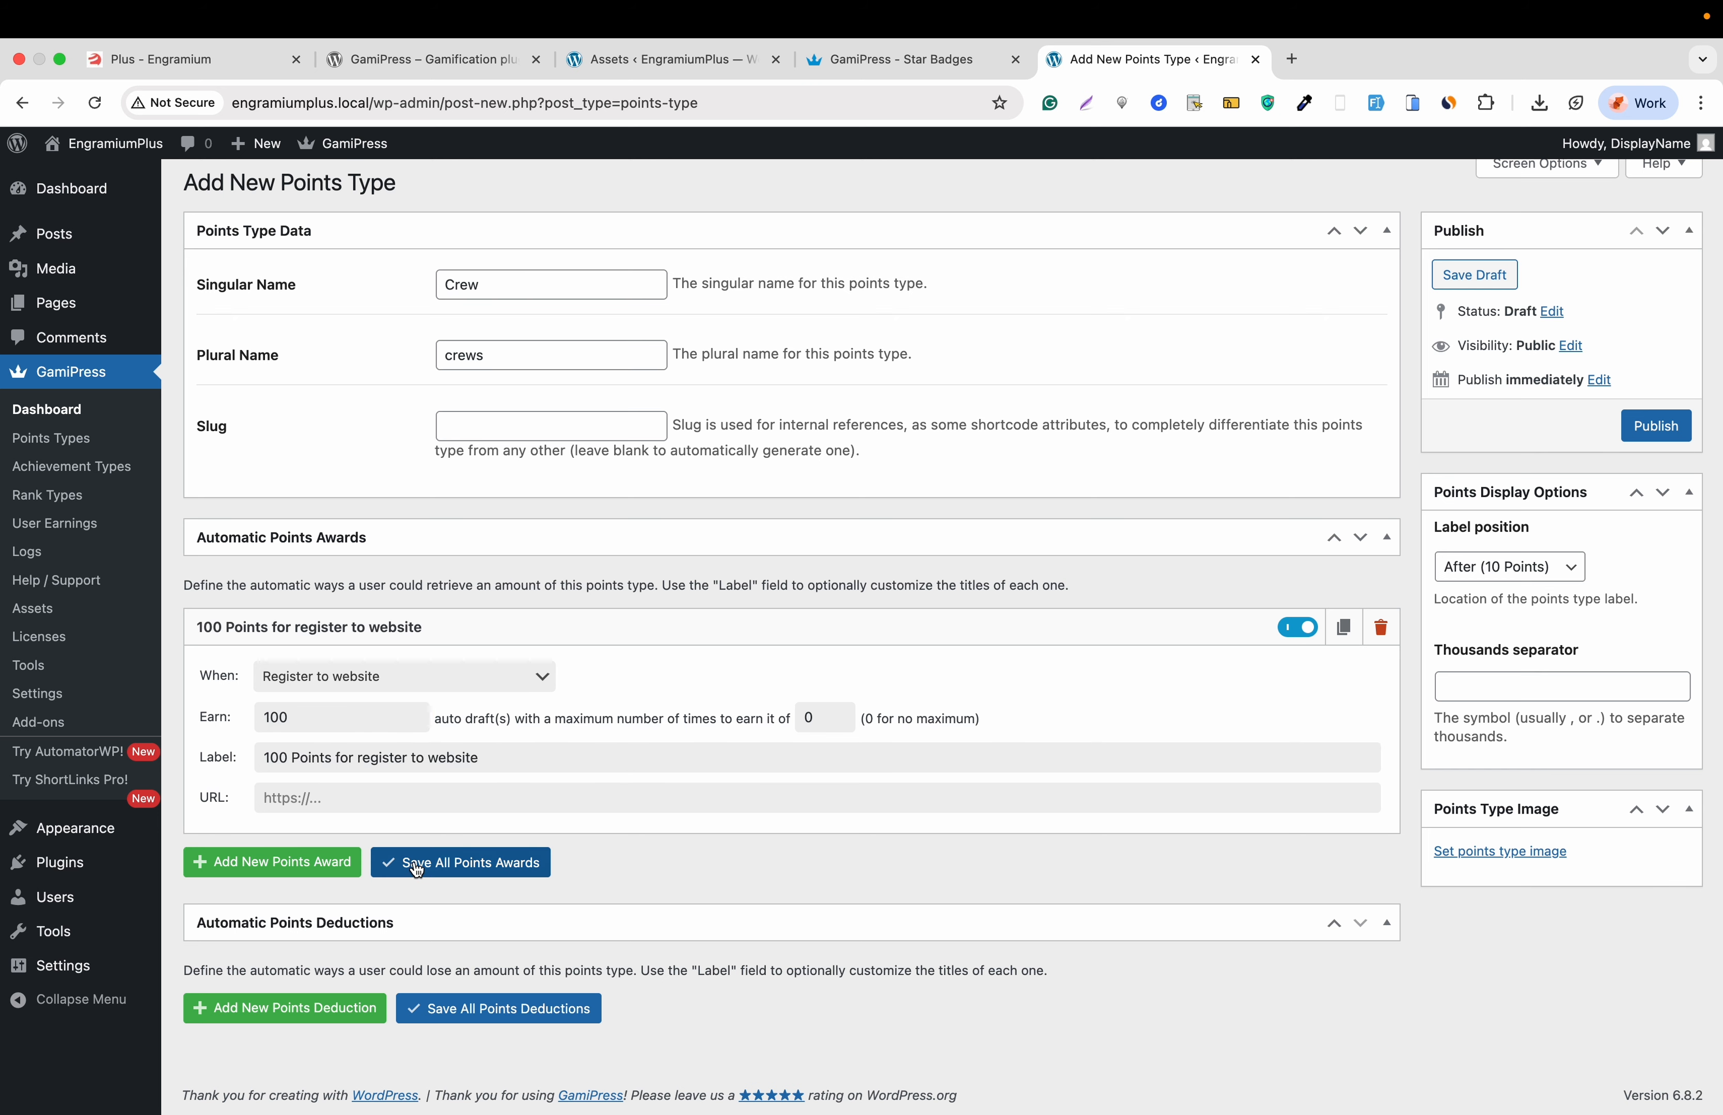
- Publish the Crew points type
scroll(428, 733, up, 1)
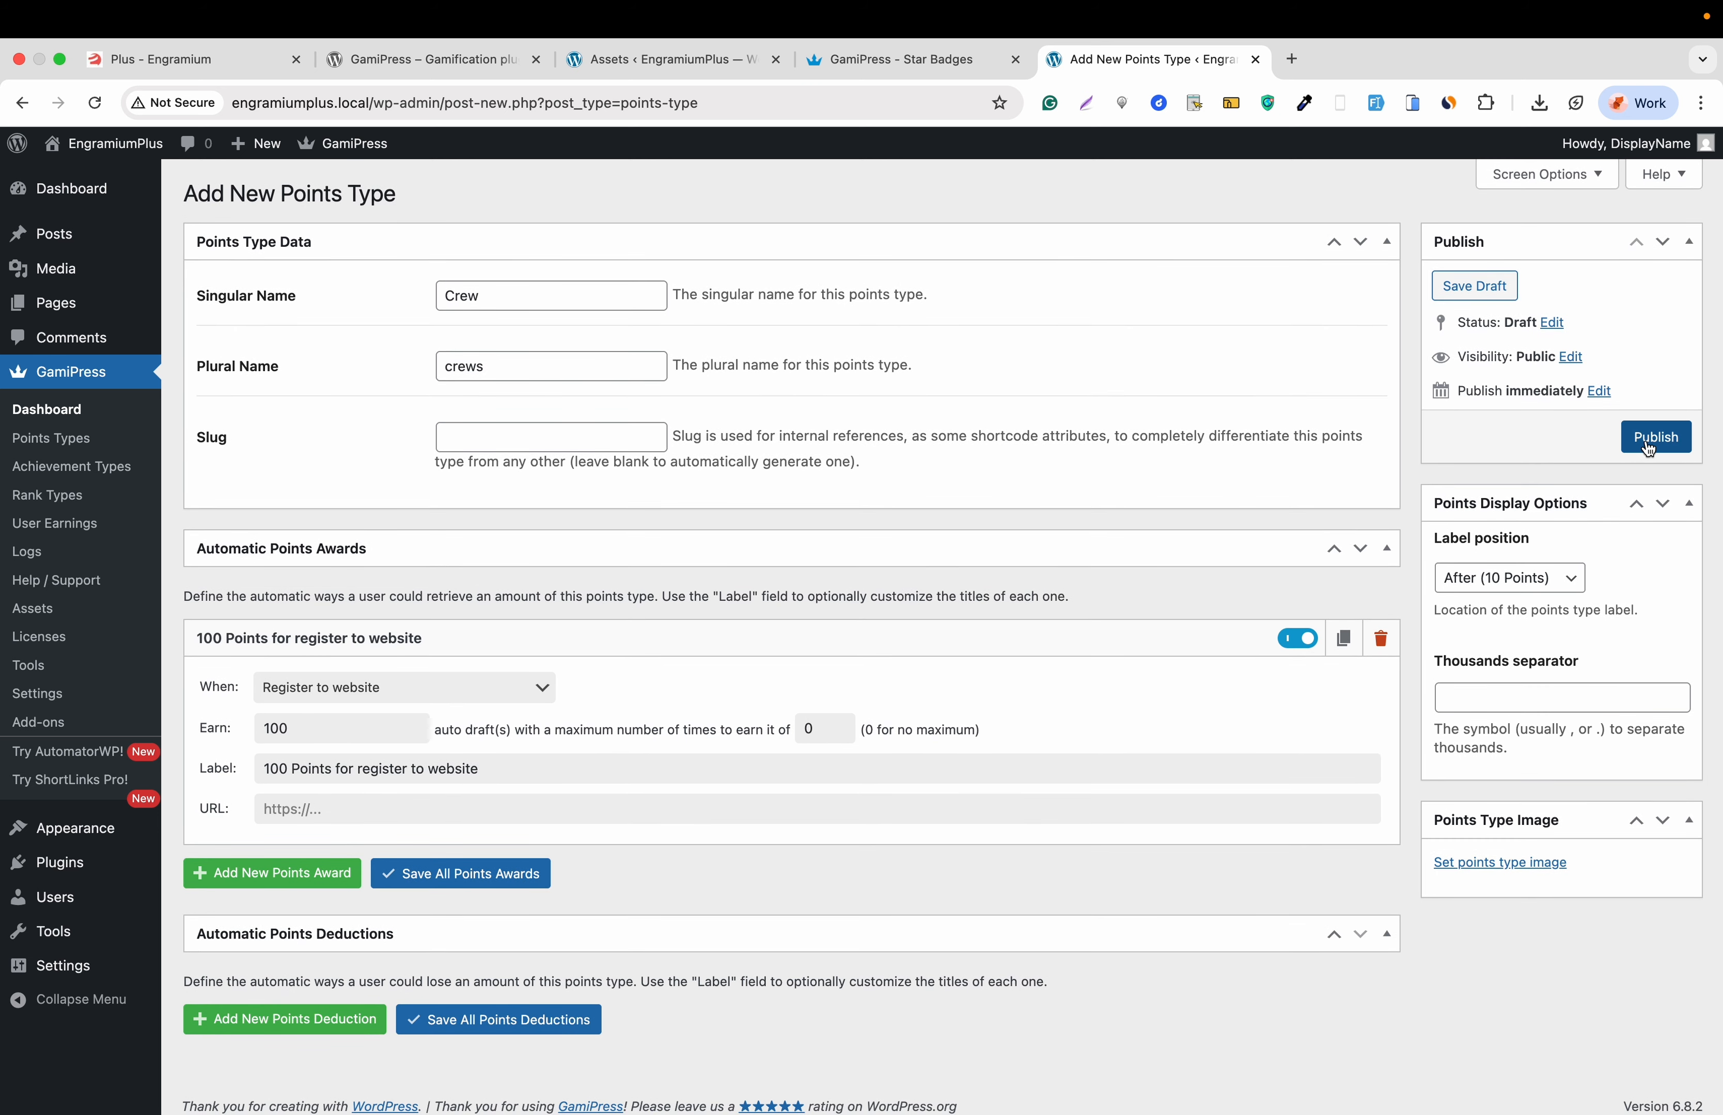
click(1652, 439)
scroll(840, 545, down, 2)
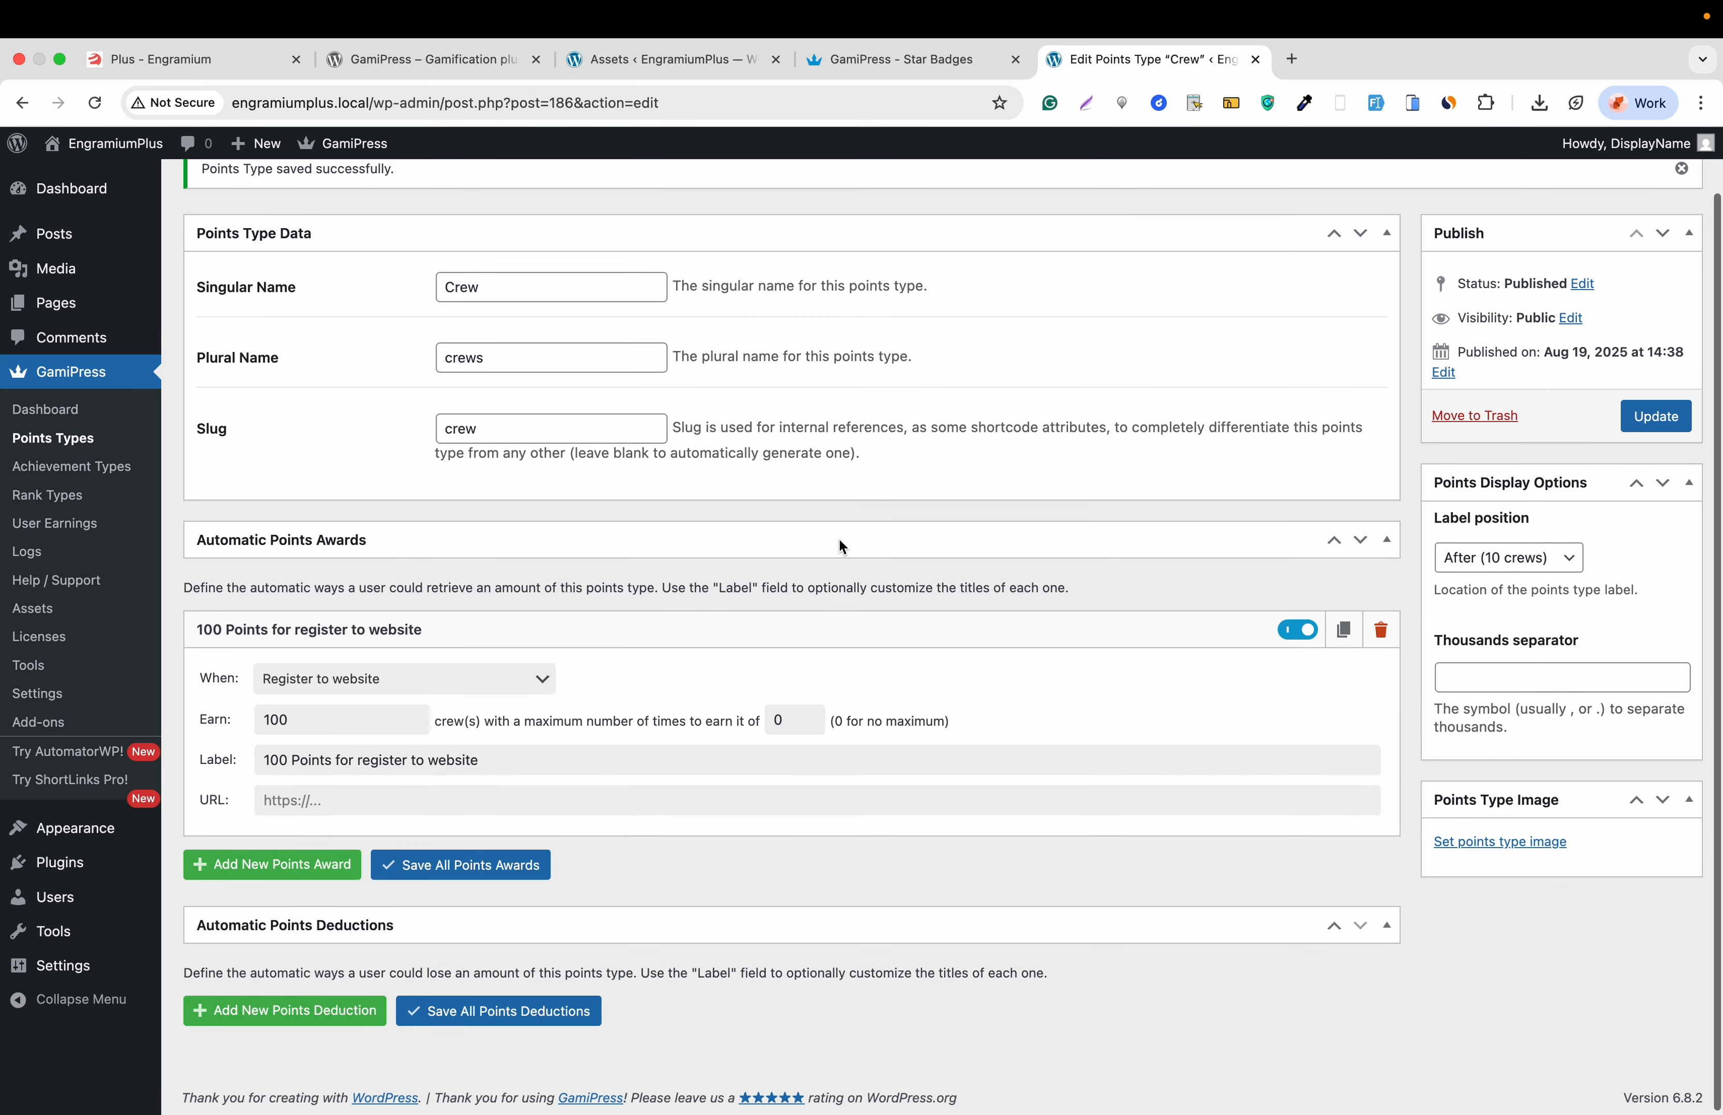
scroll(840, 540, up, 2)
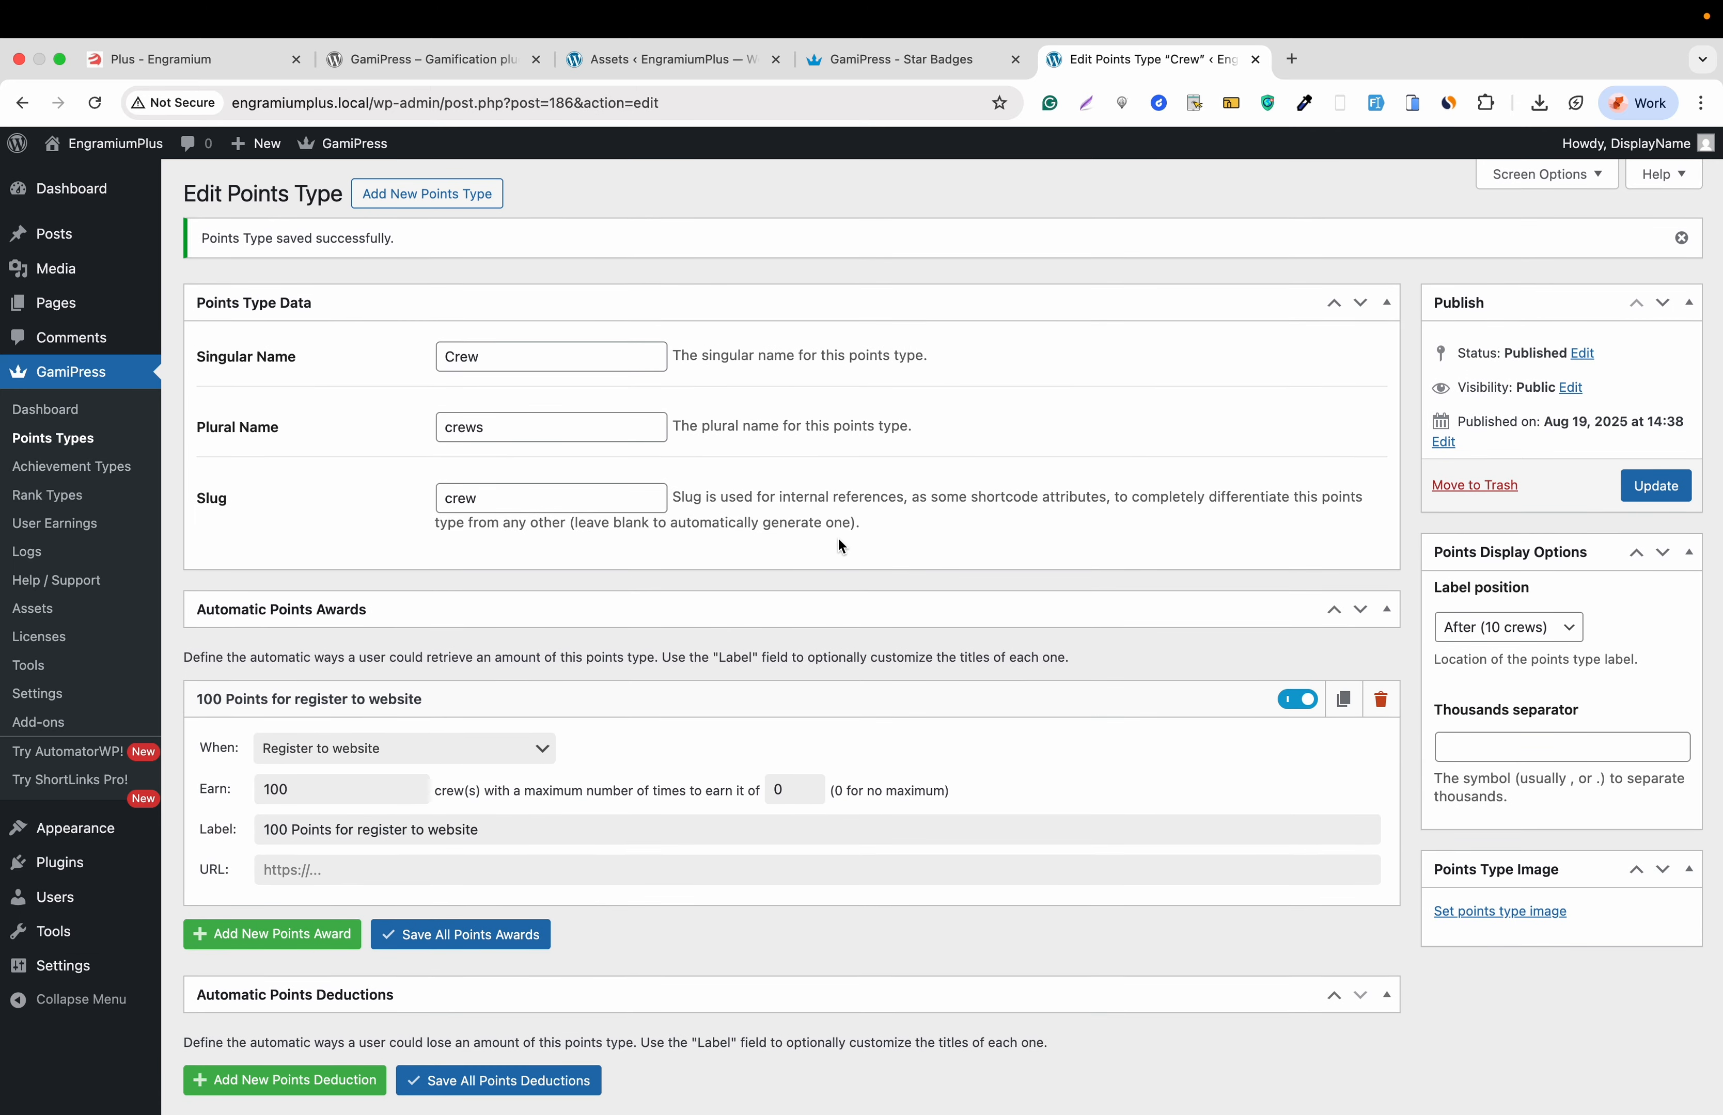
scroll(839, 543, down, 2)
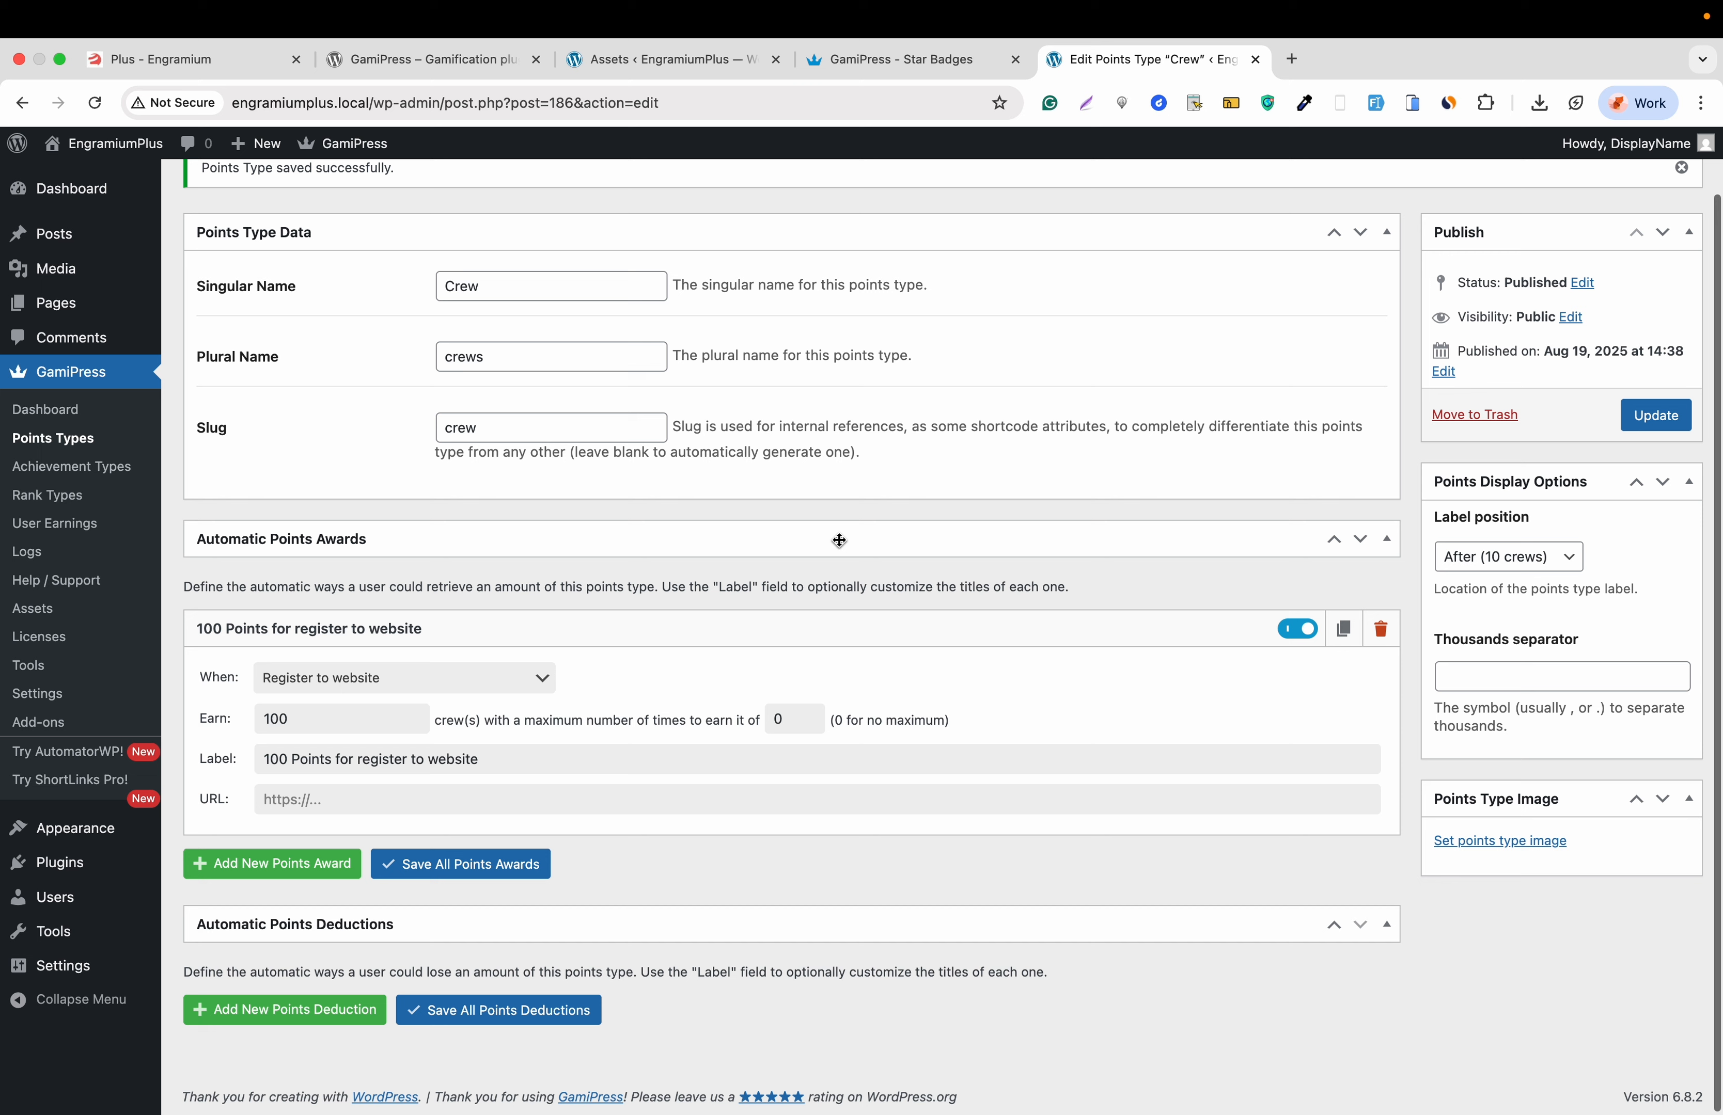
- Start a new achievement type named 'Captain' with plural 'Captains'
click(110, 469)
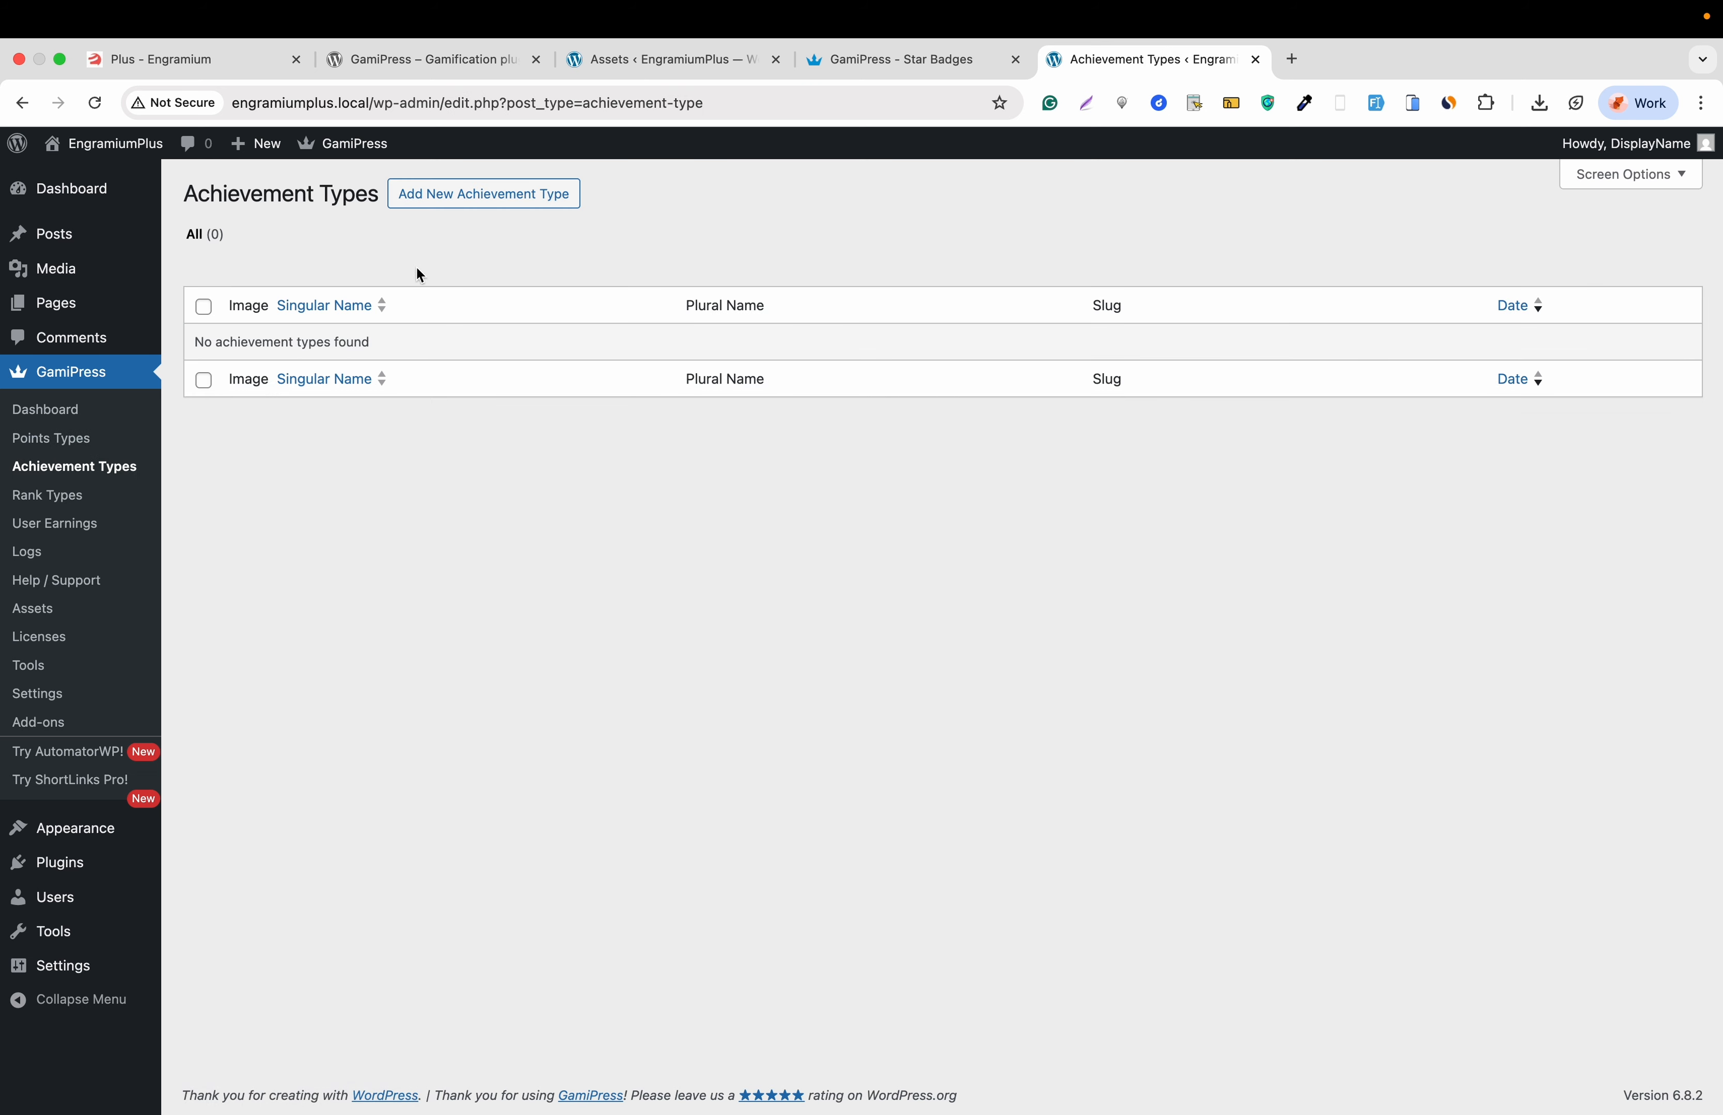
click(484, 204)
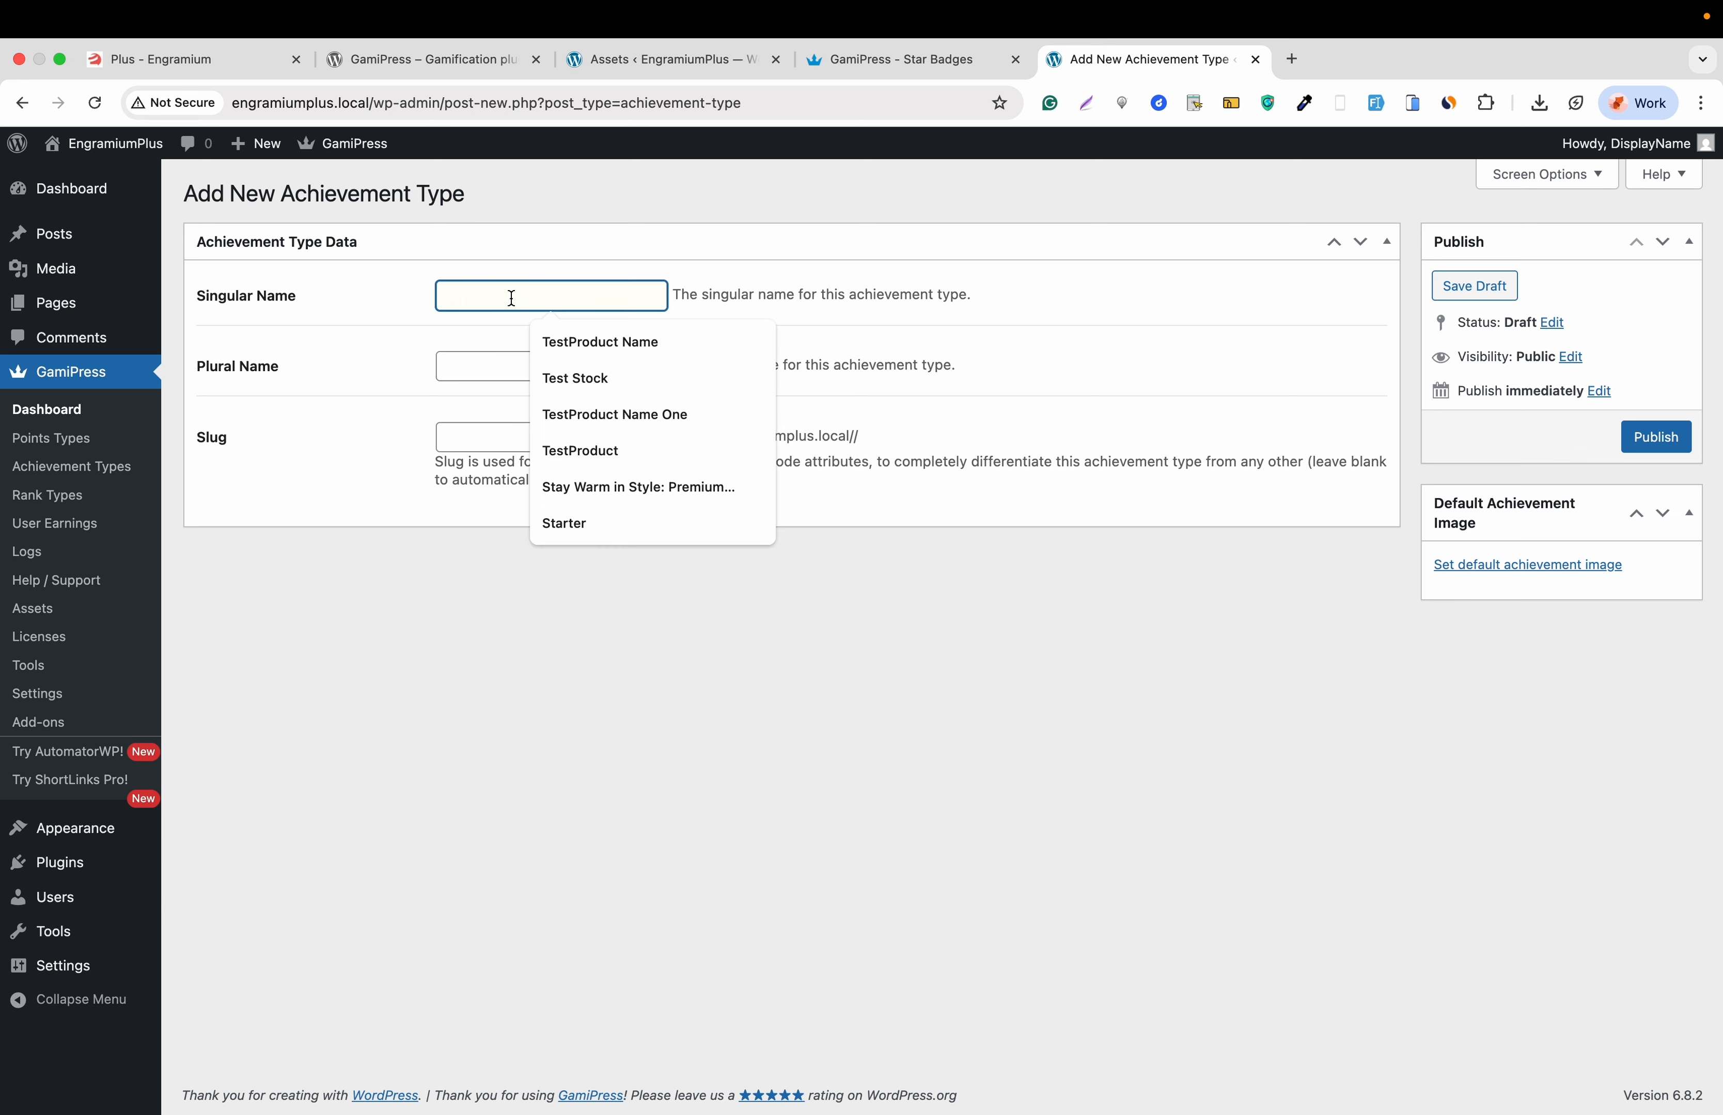
text(Ca)
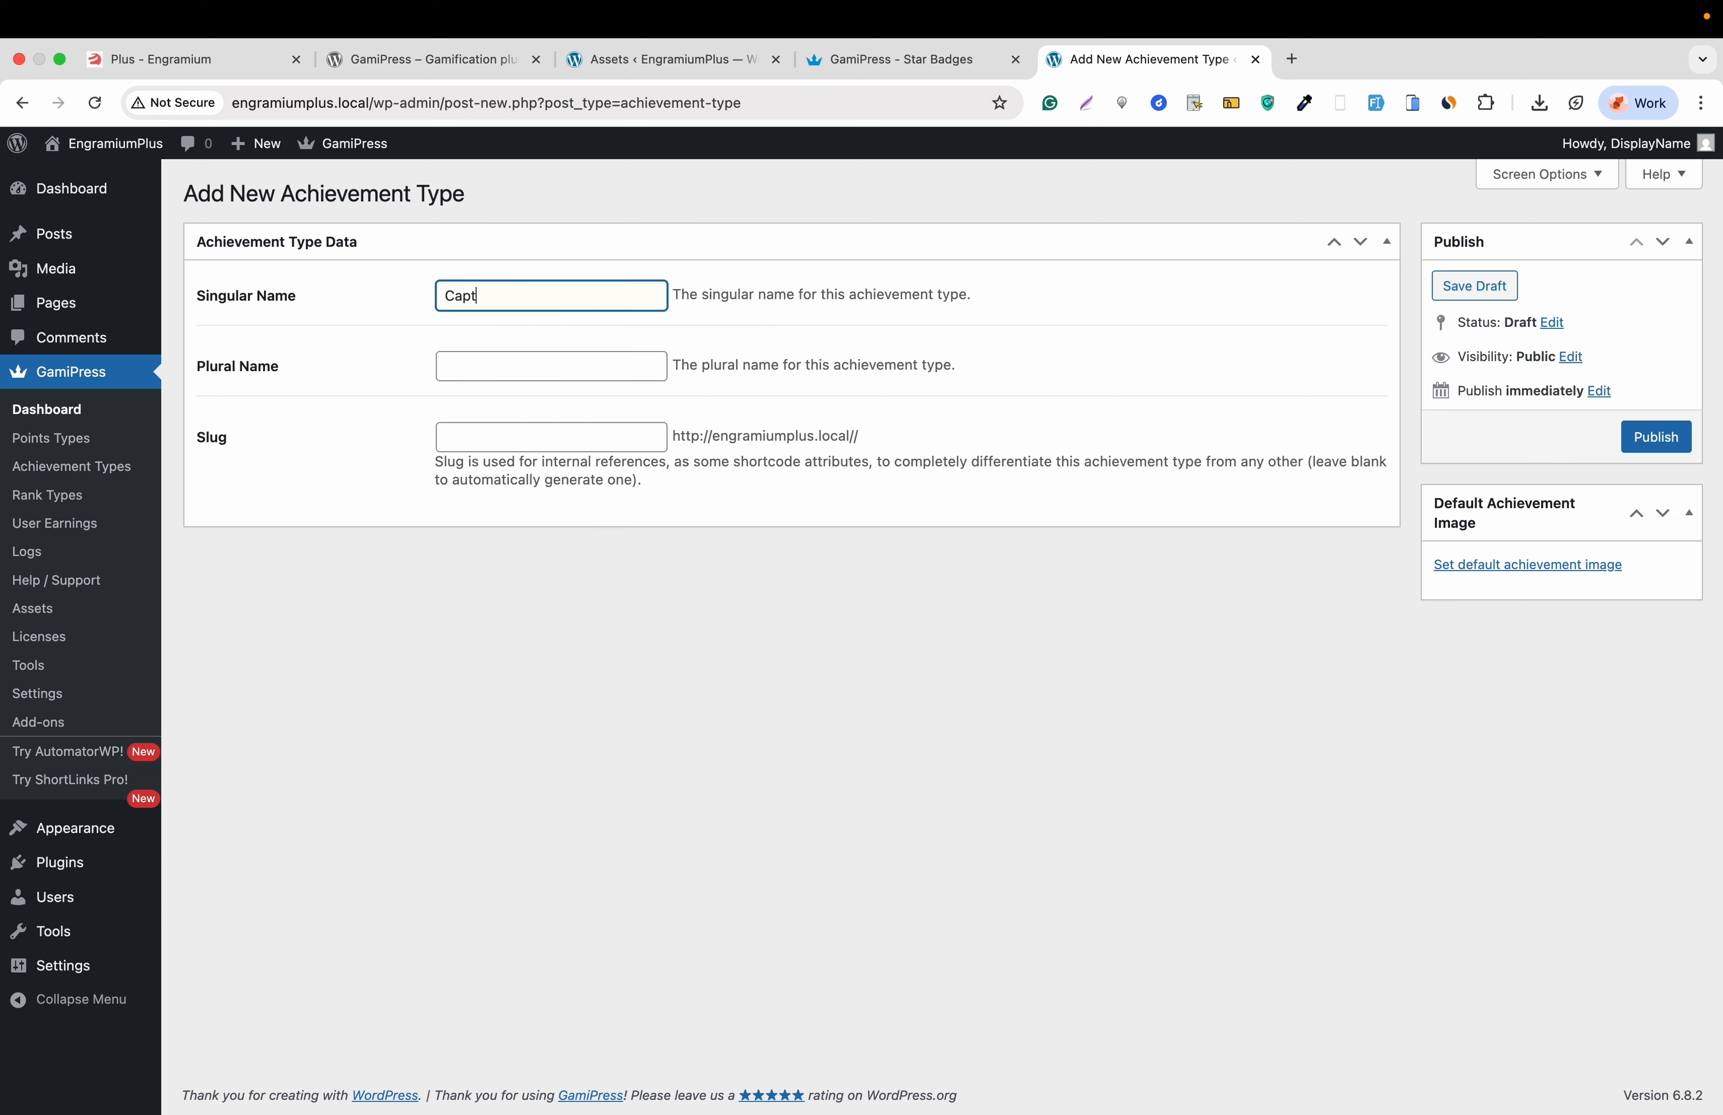
text(ptain)
key(super+a)
key(super+c)
click(520, 356)
key(super+v)
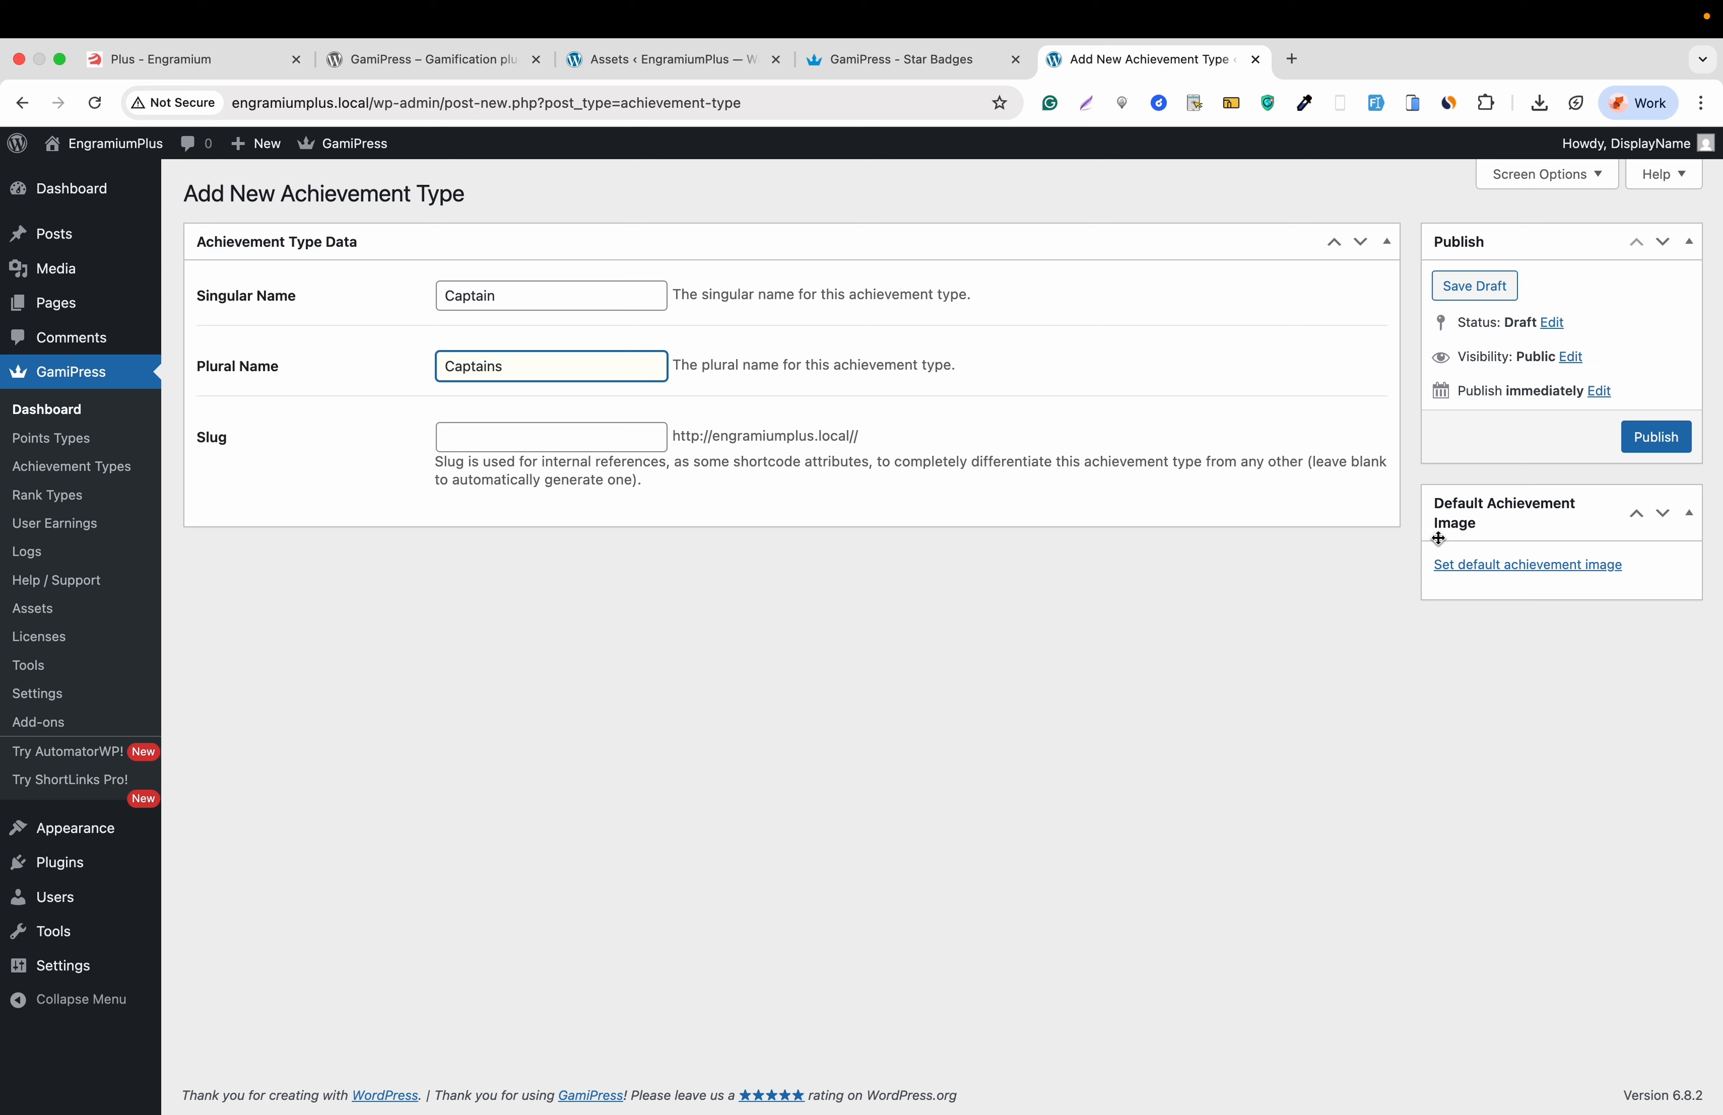
- Set the flag badge as its default achievement image and publish it
click(1516, 564)
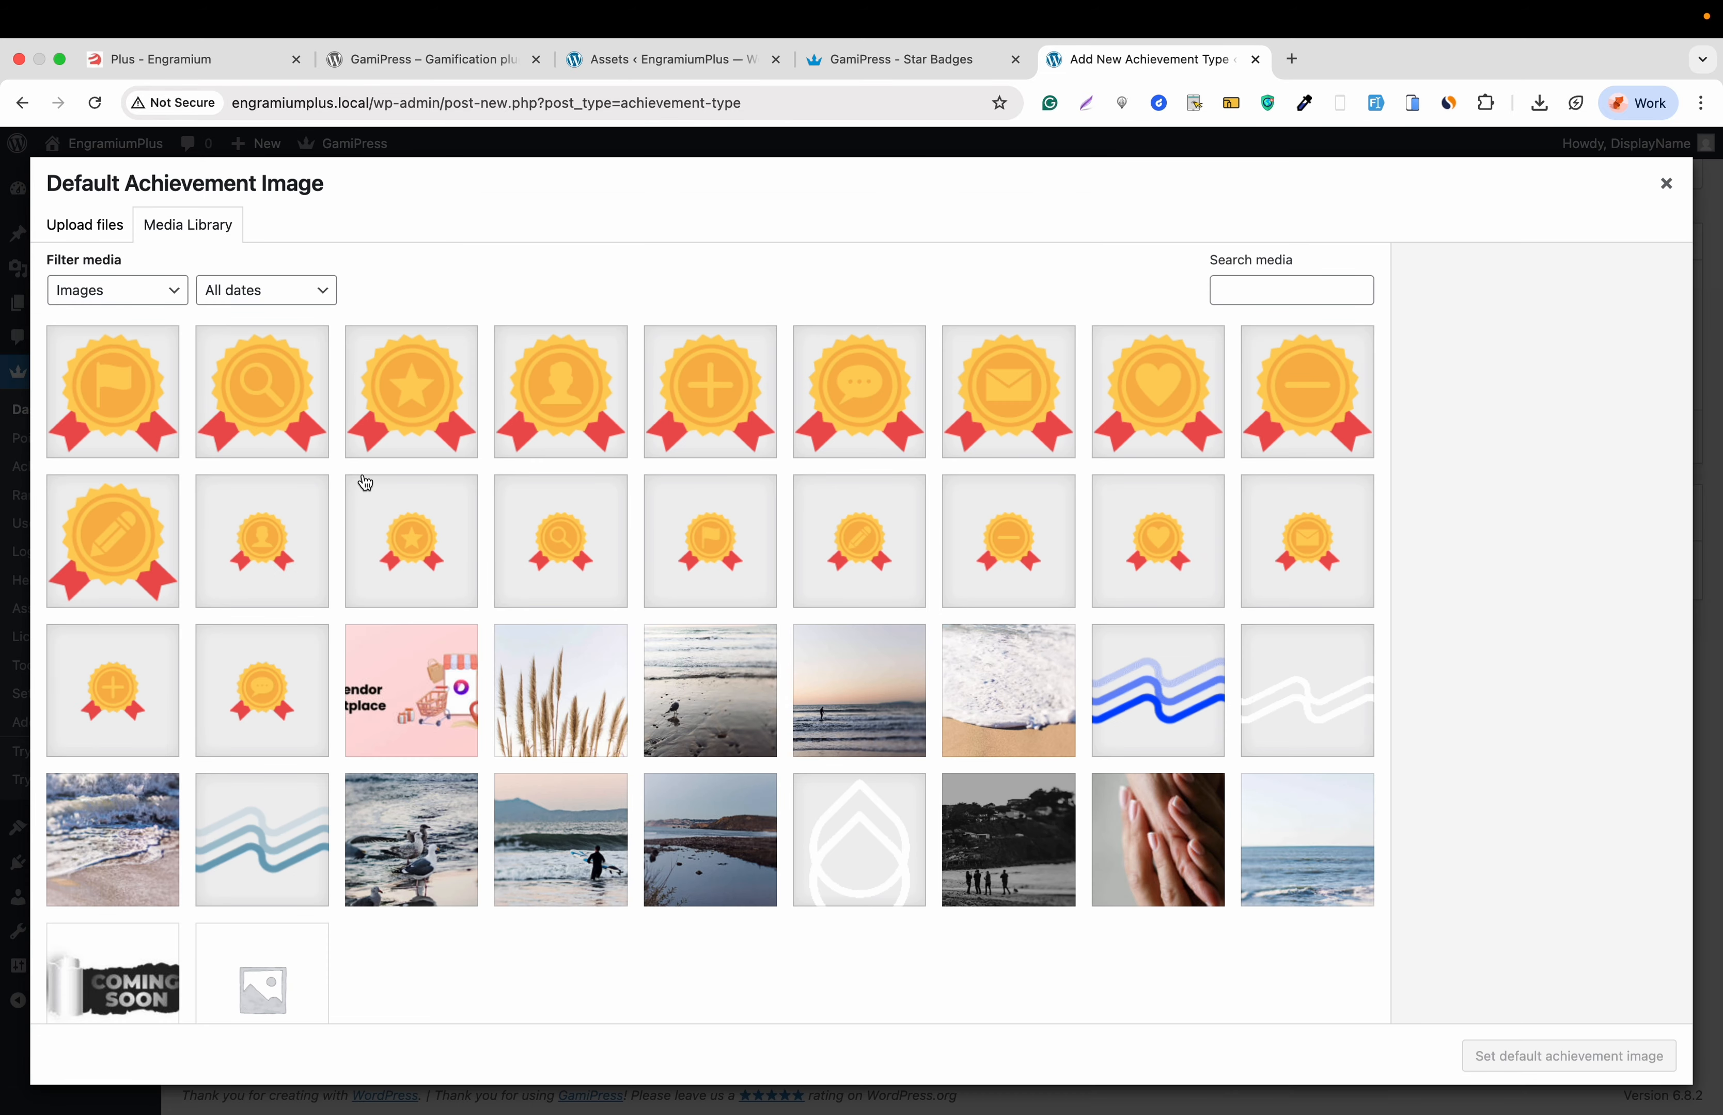
click(141, 404)
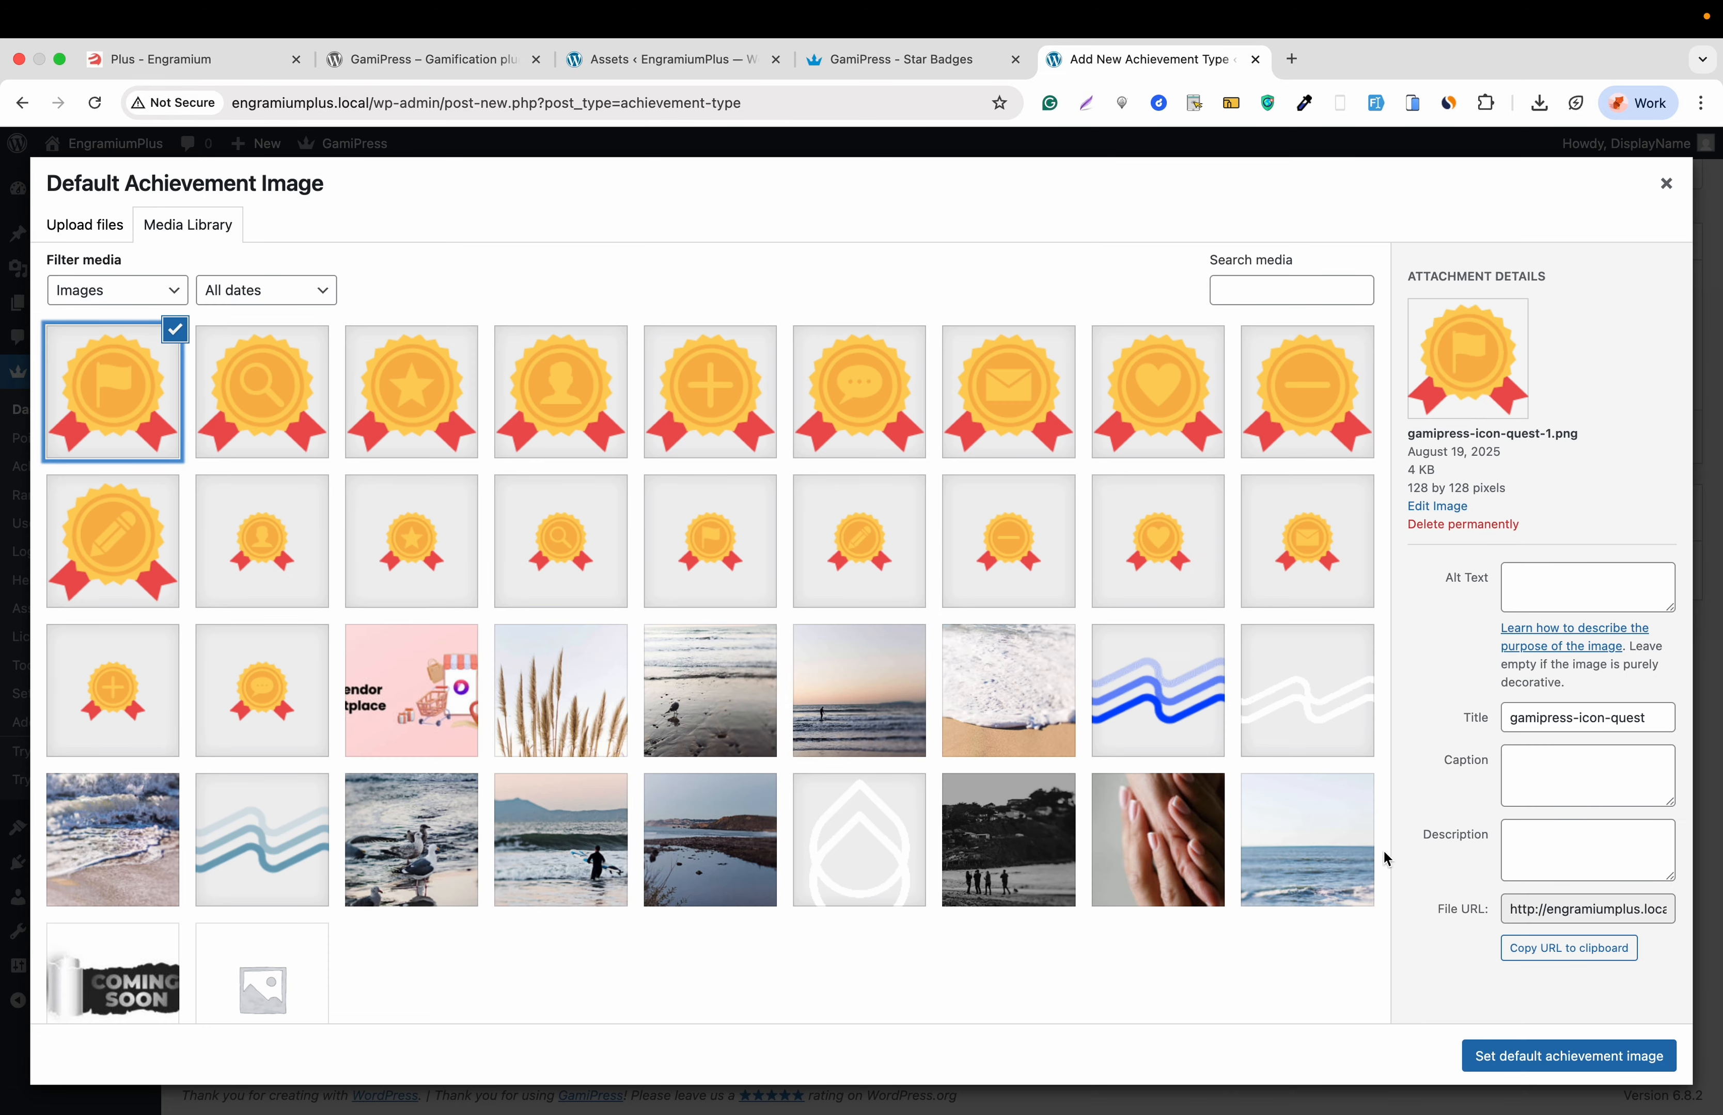
click(1516, 1052)
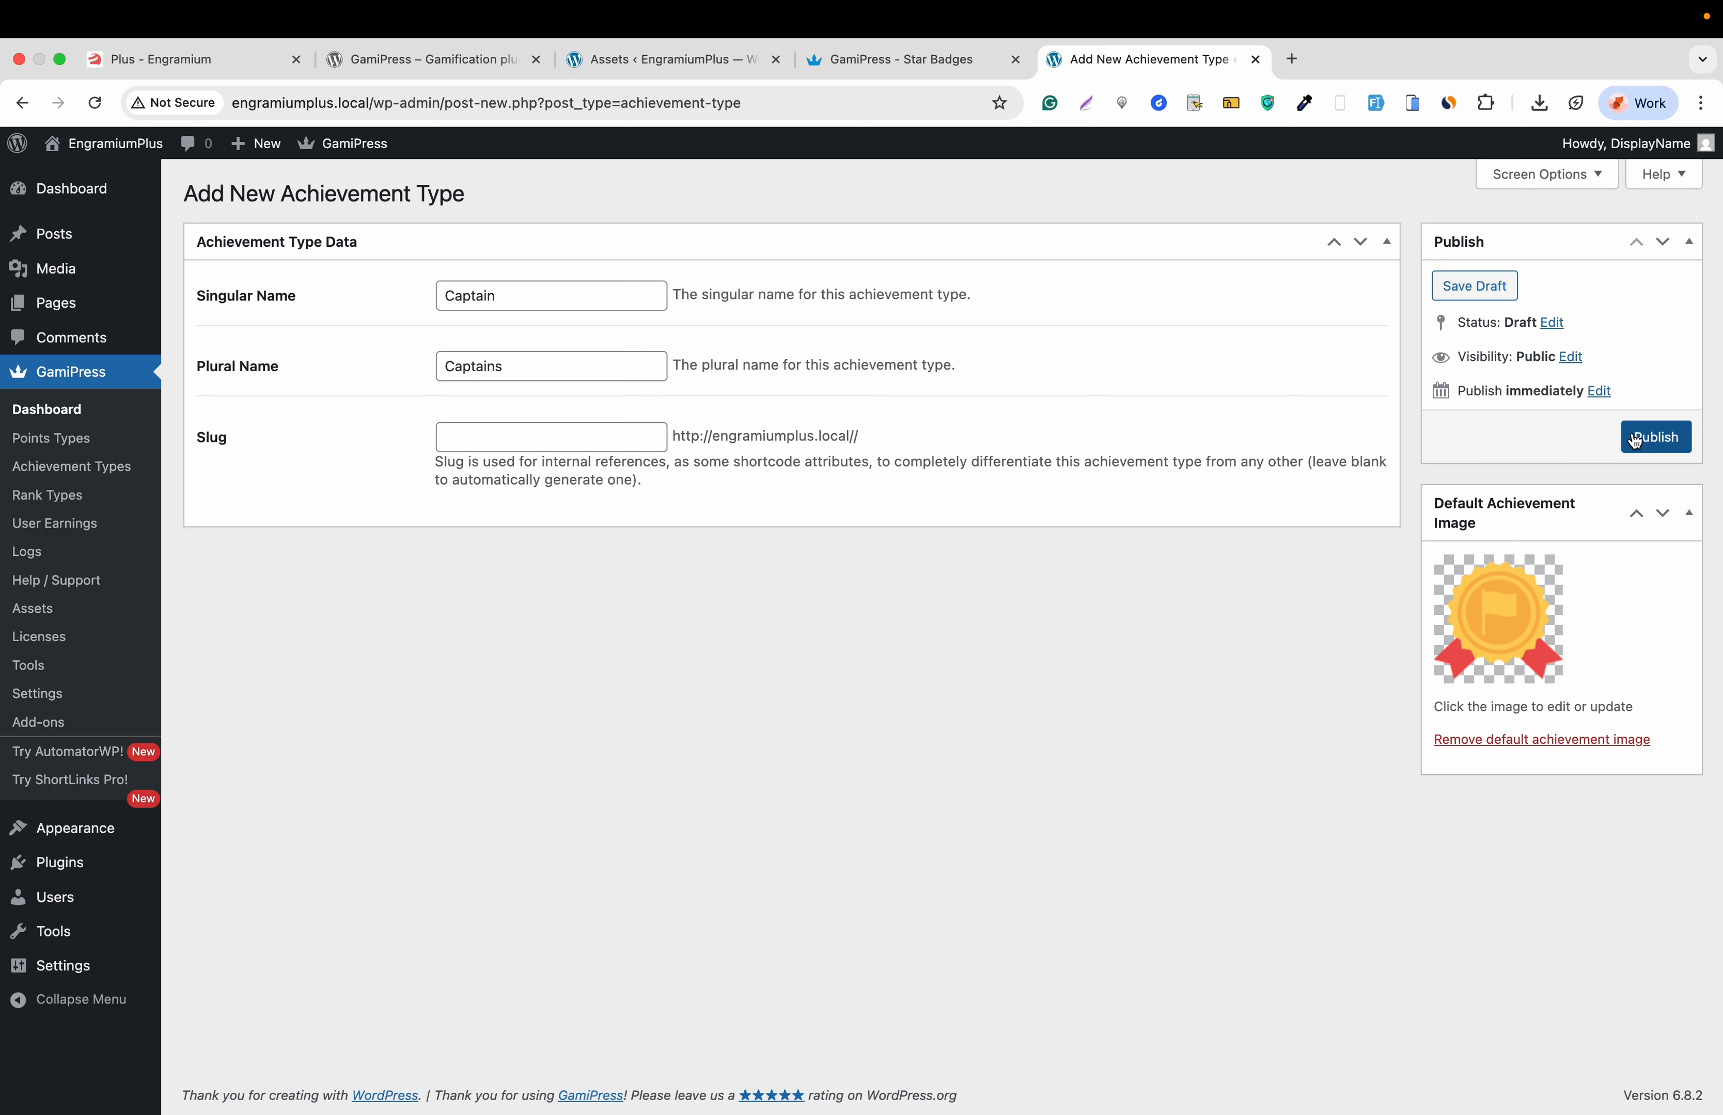
click(1658, 439)
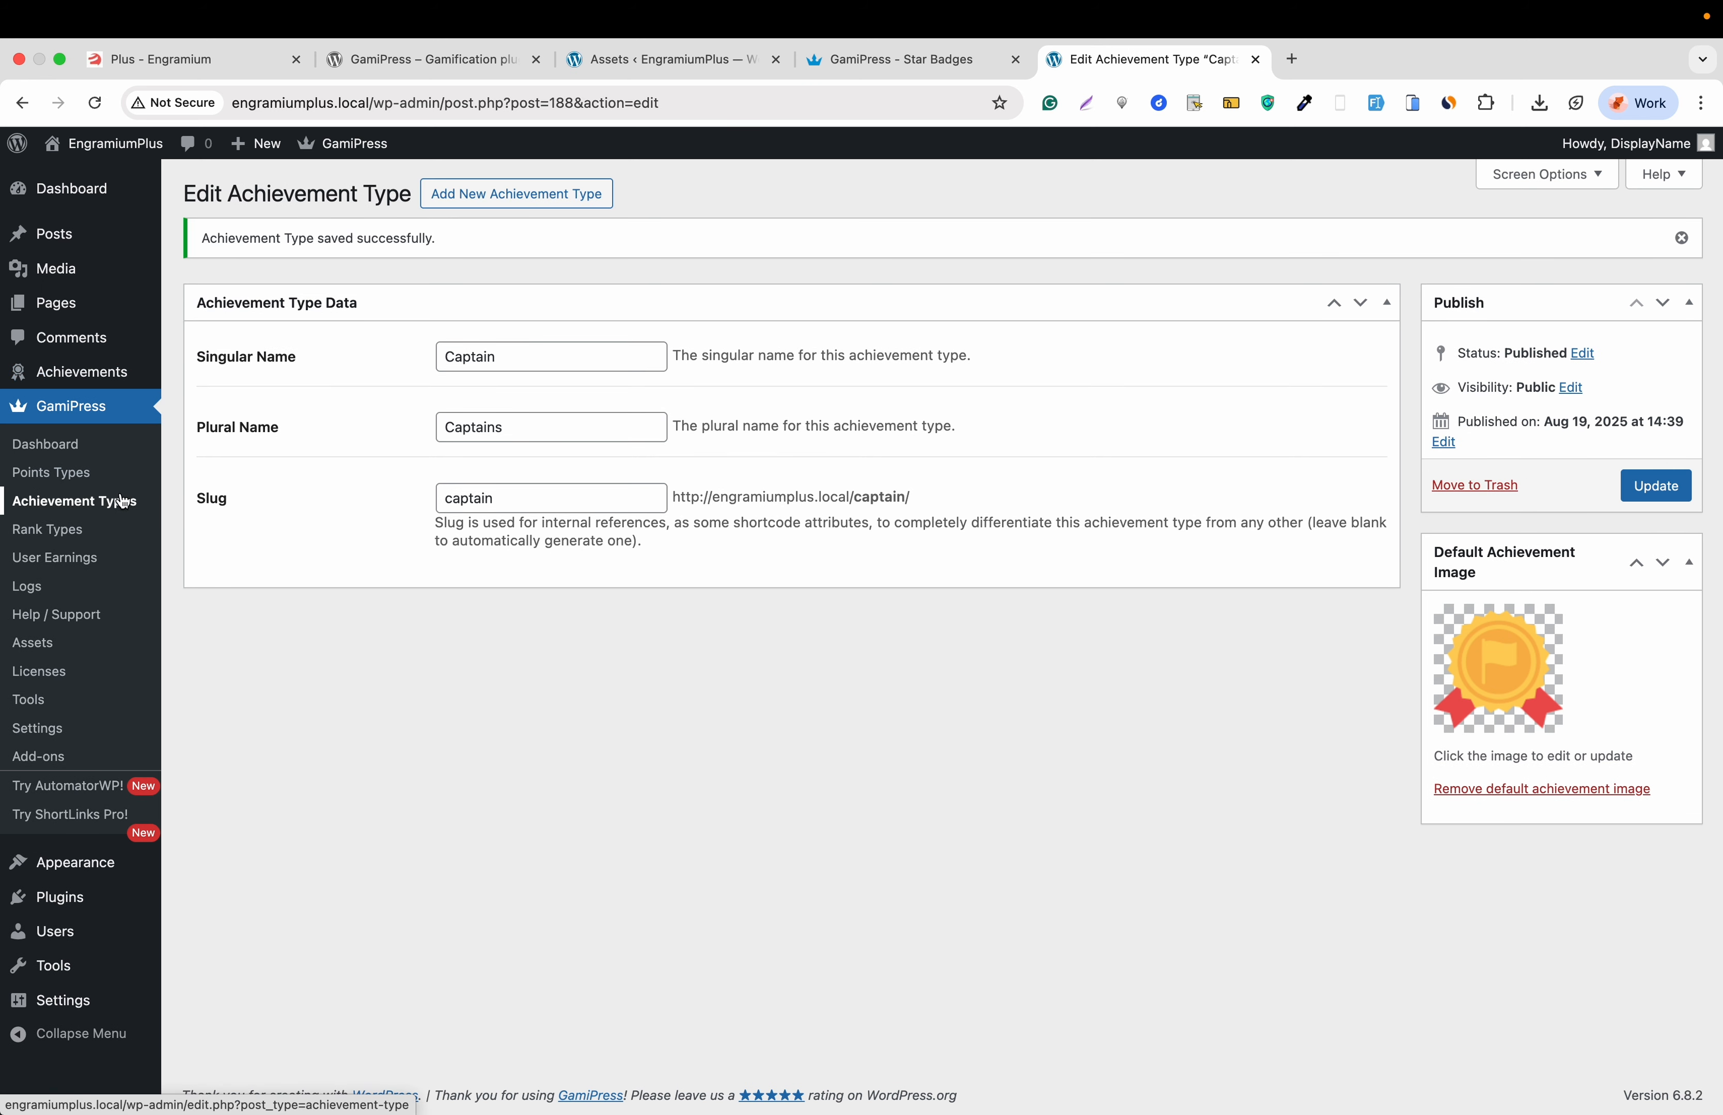
- Create a new Captain achievement titled 'This is Achieve Captain' with body text 'Description'
mouse_move(33, 380)
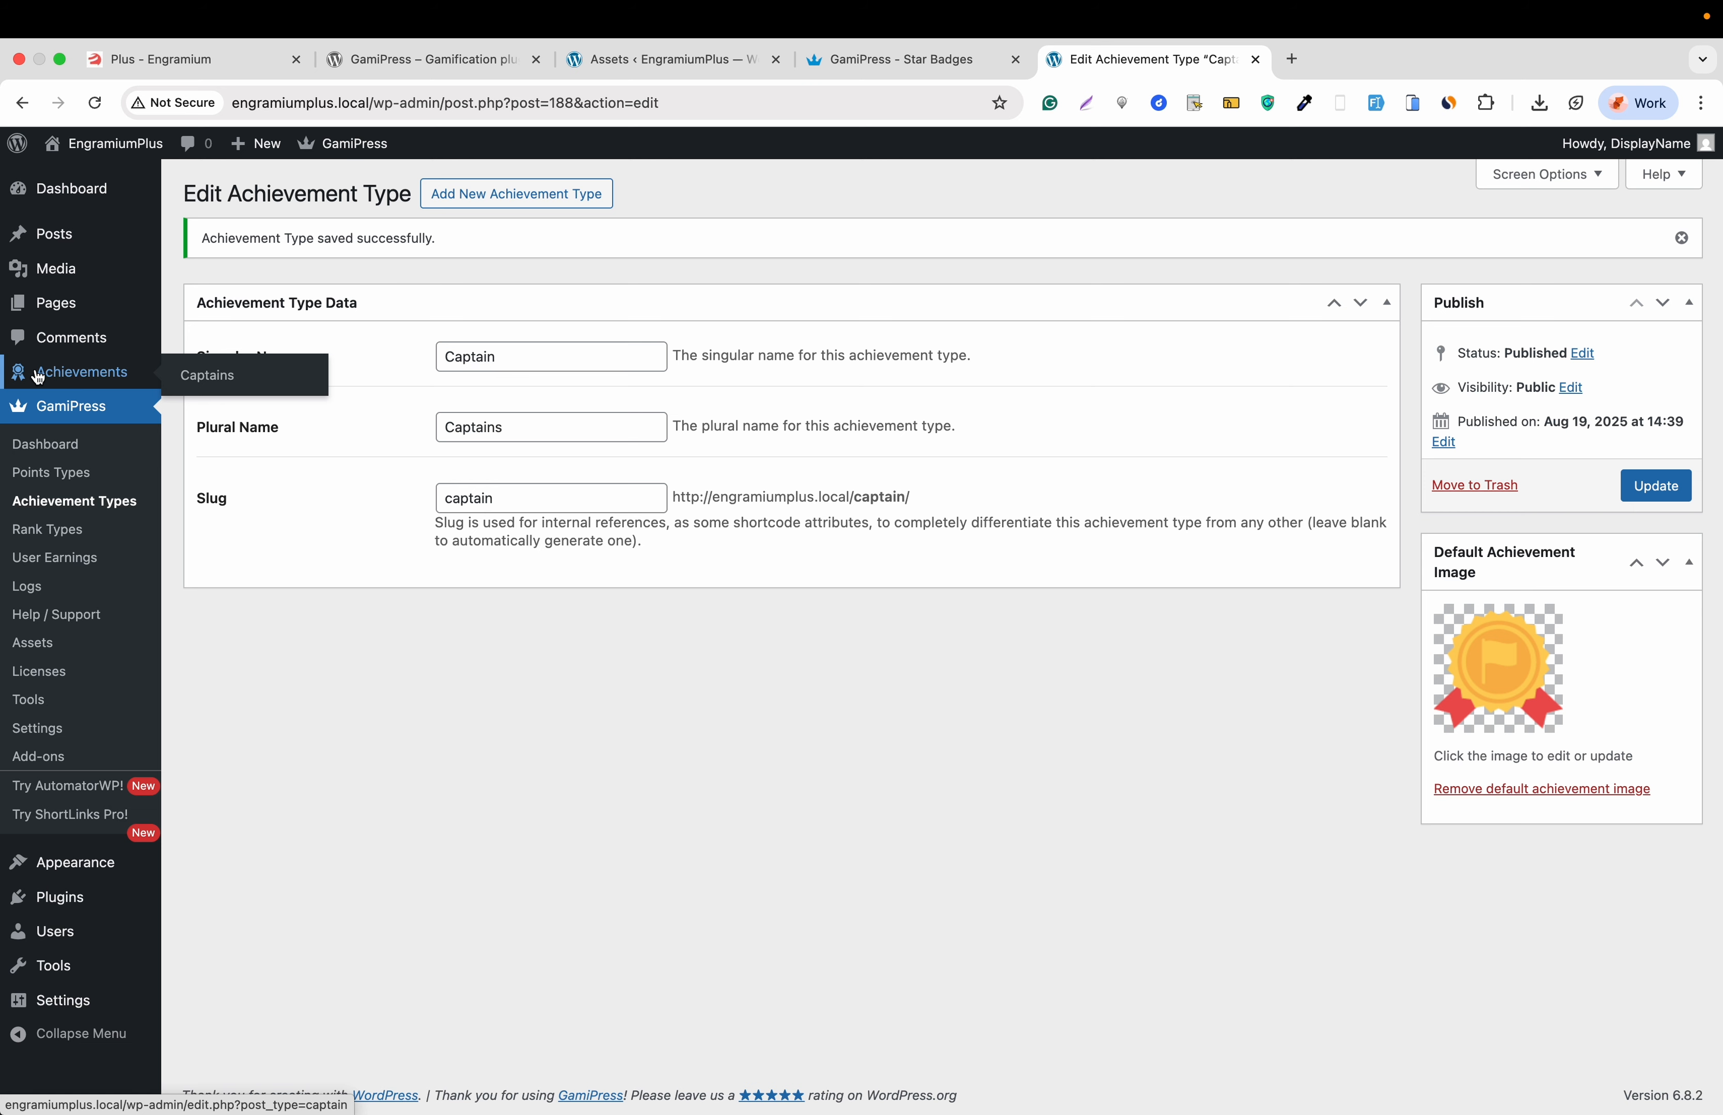
click(221, 375)
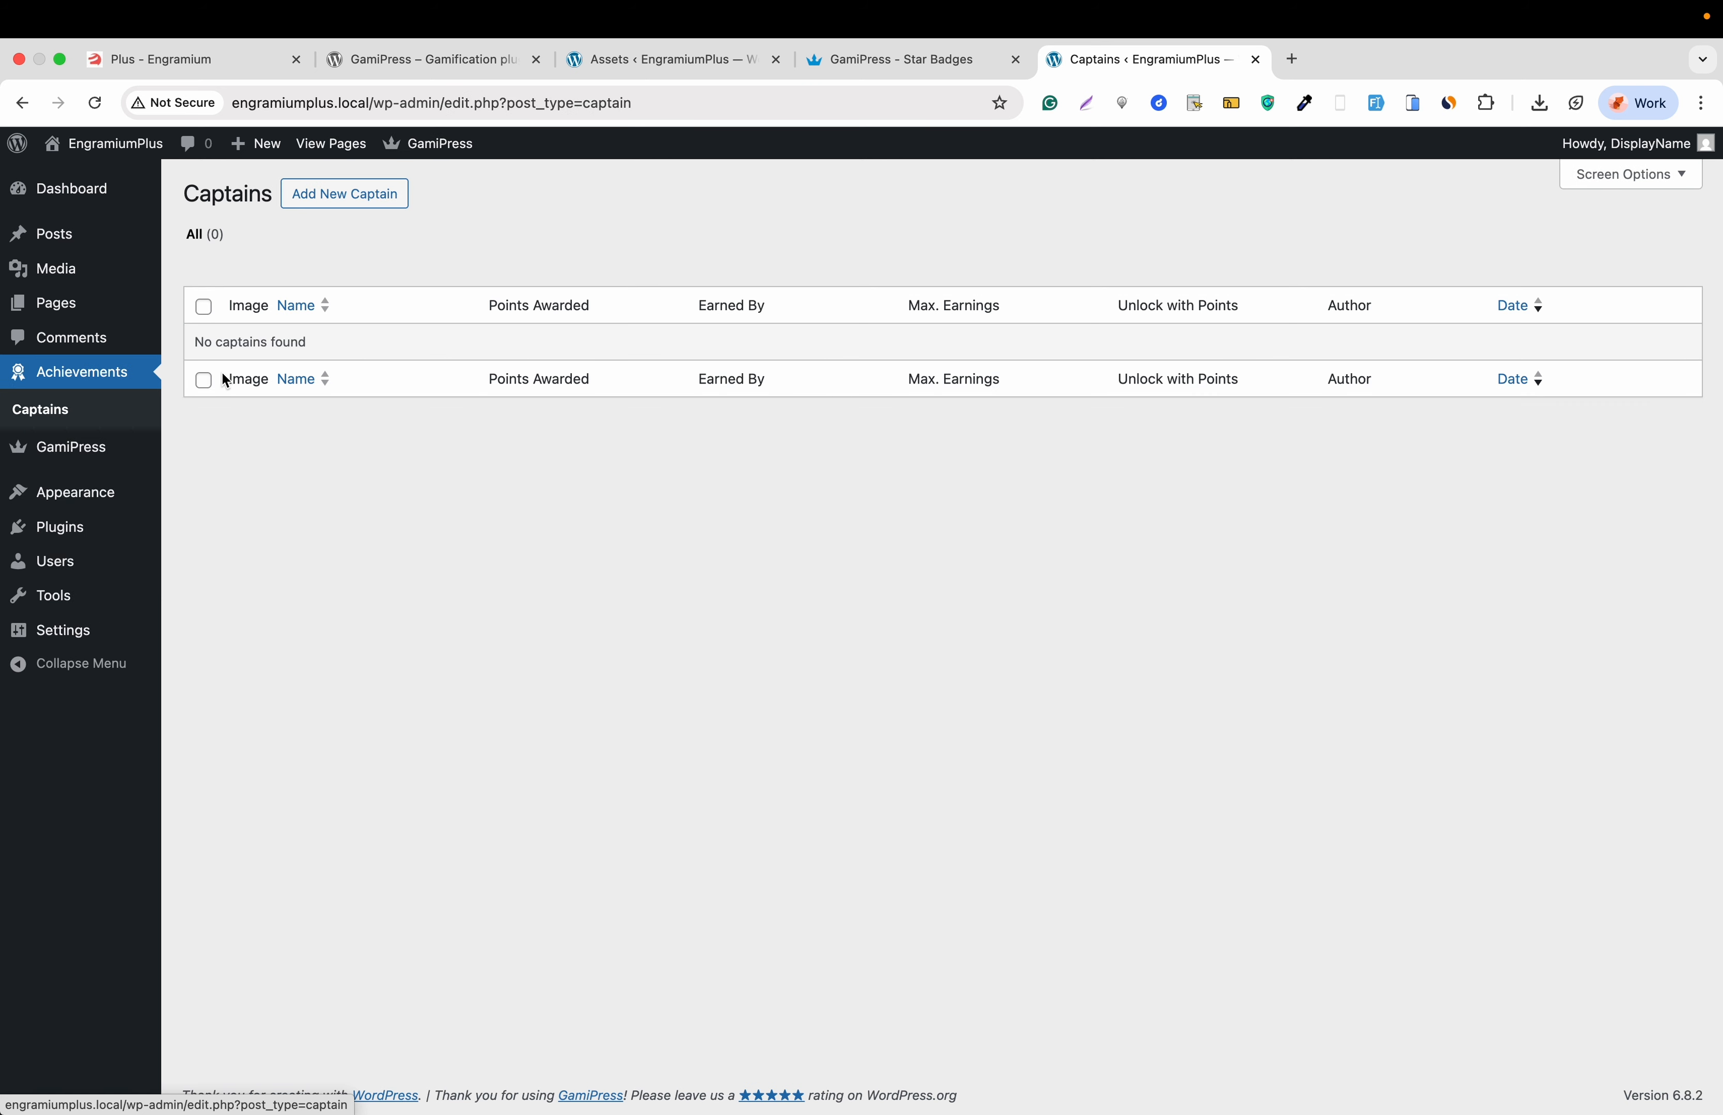
click(332, 197)
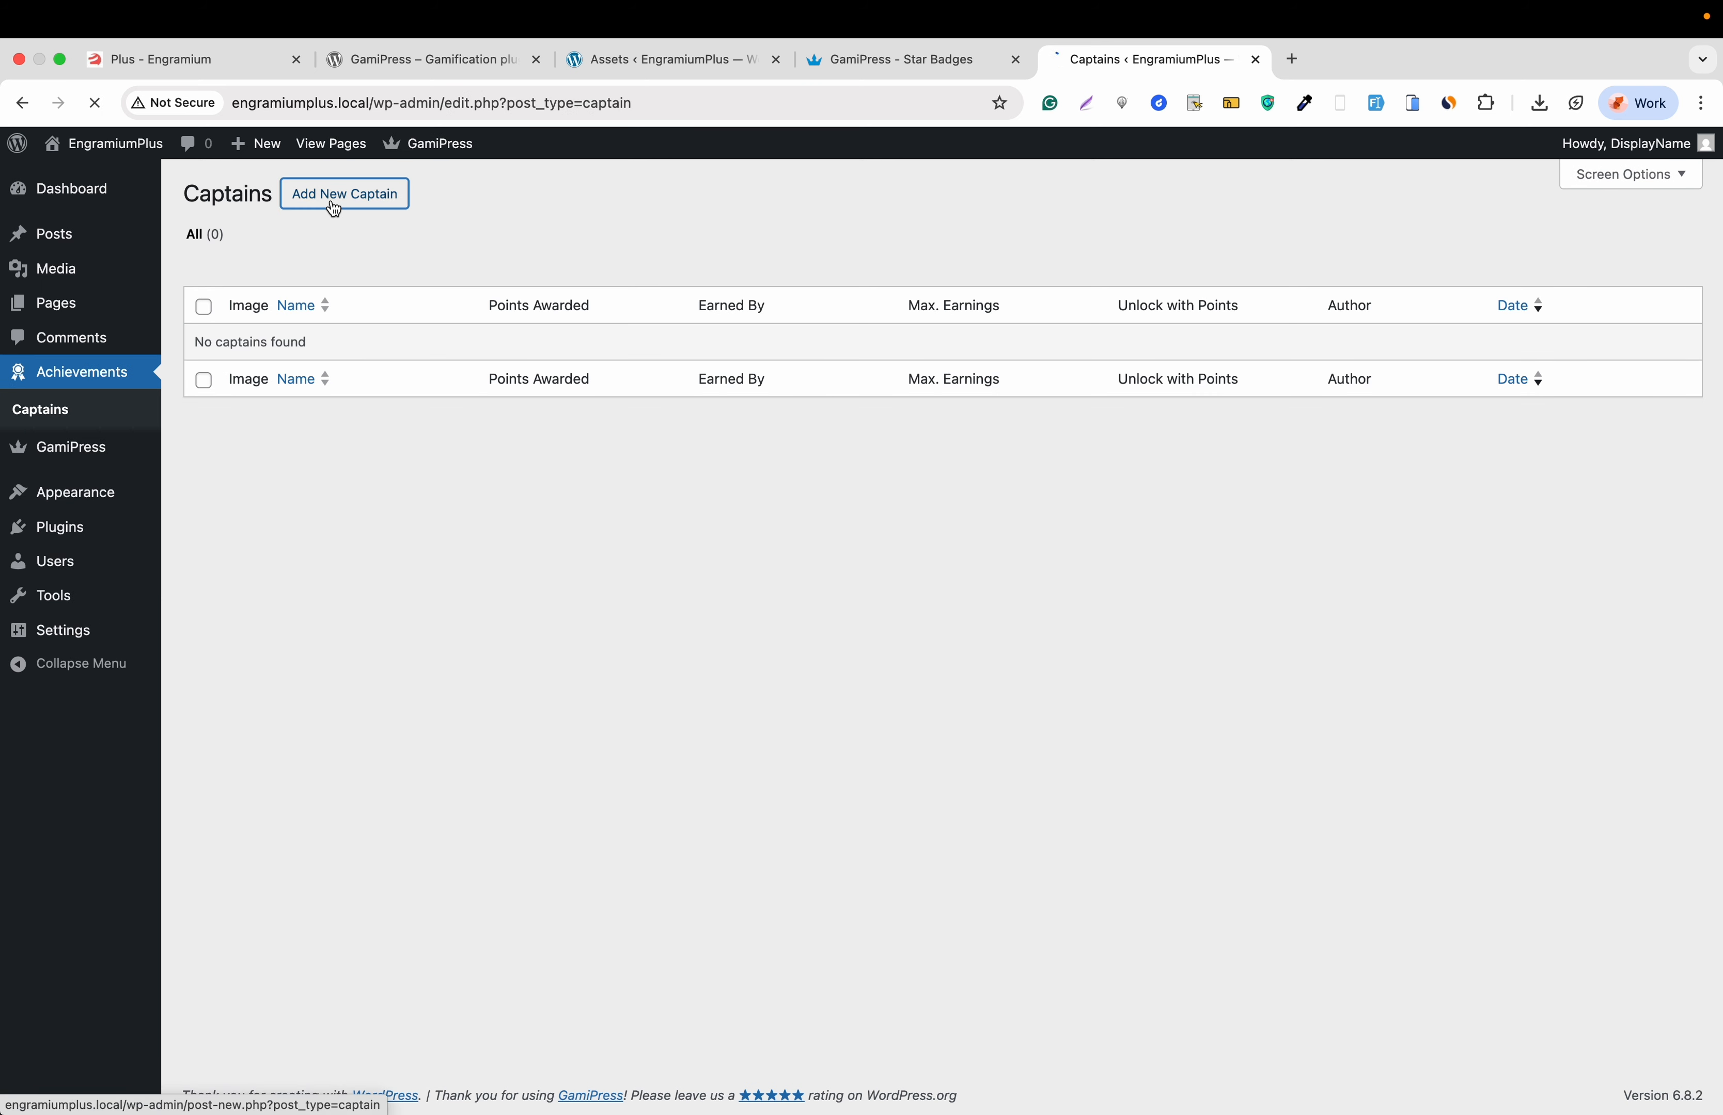
text(T)
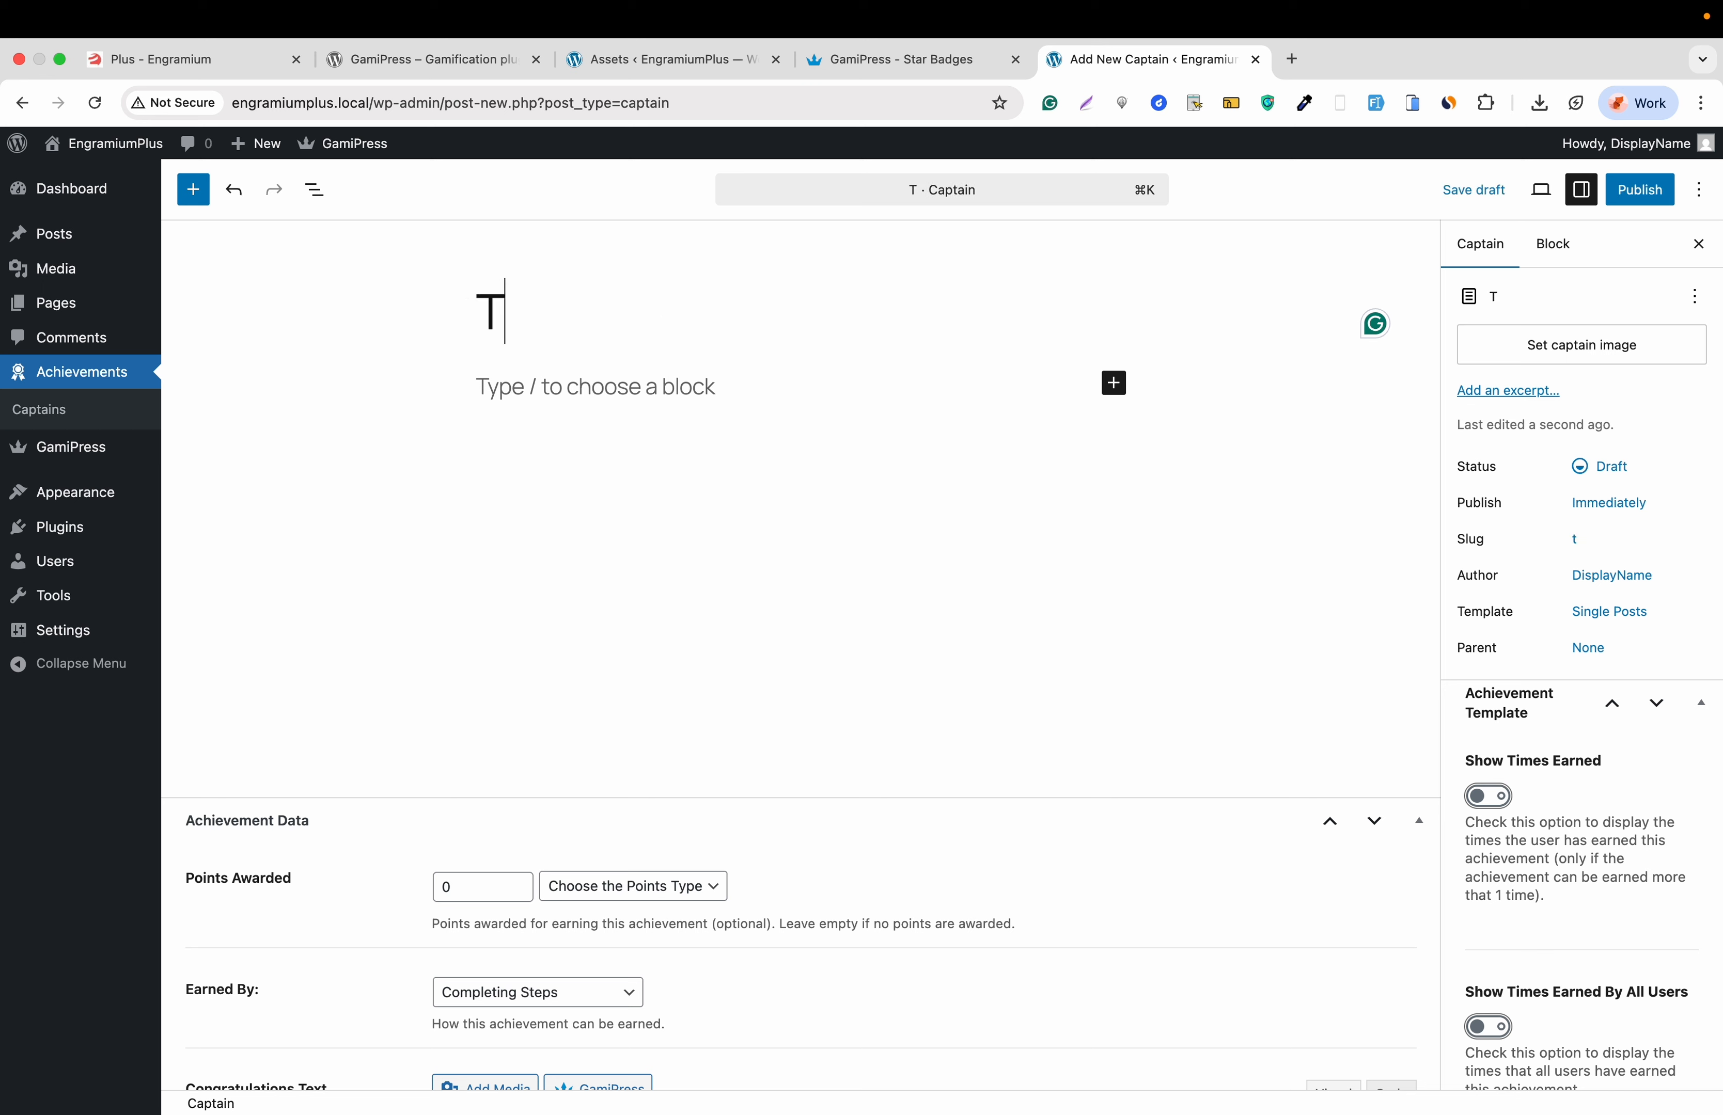
text(his is A)
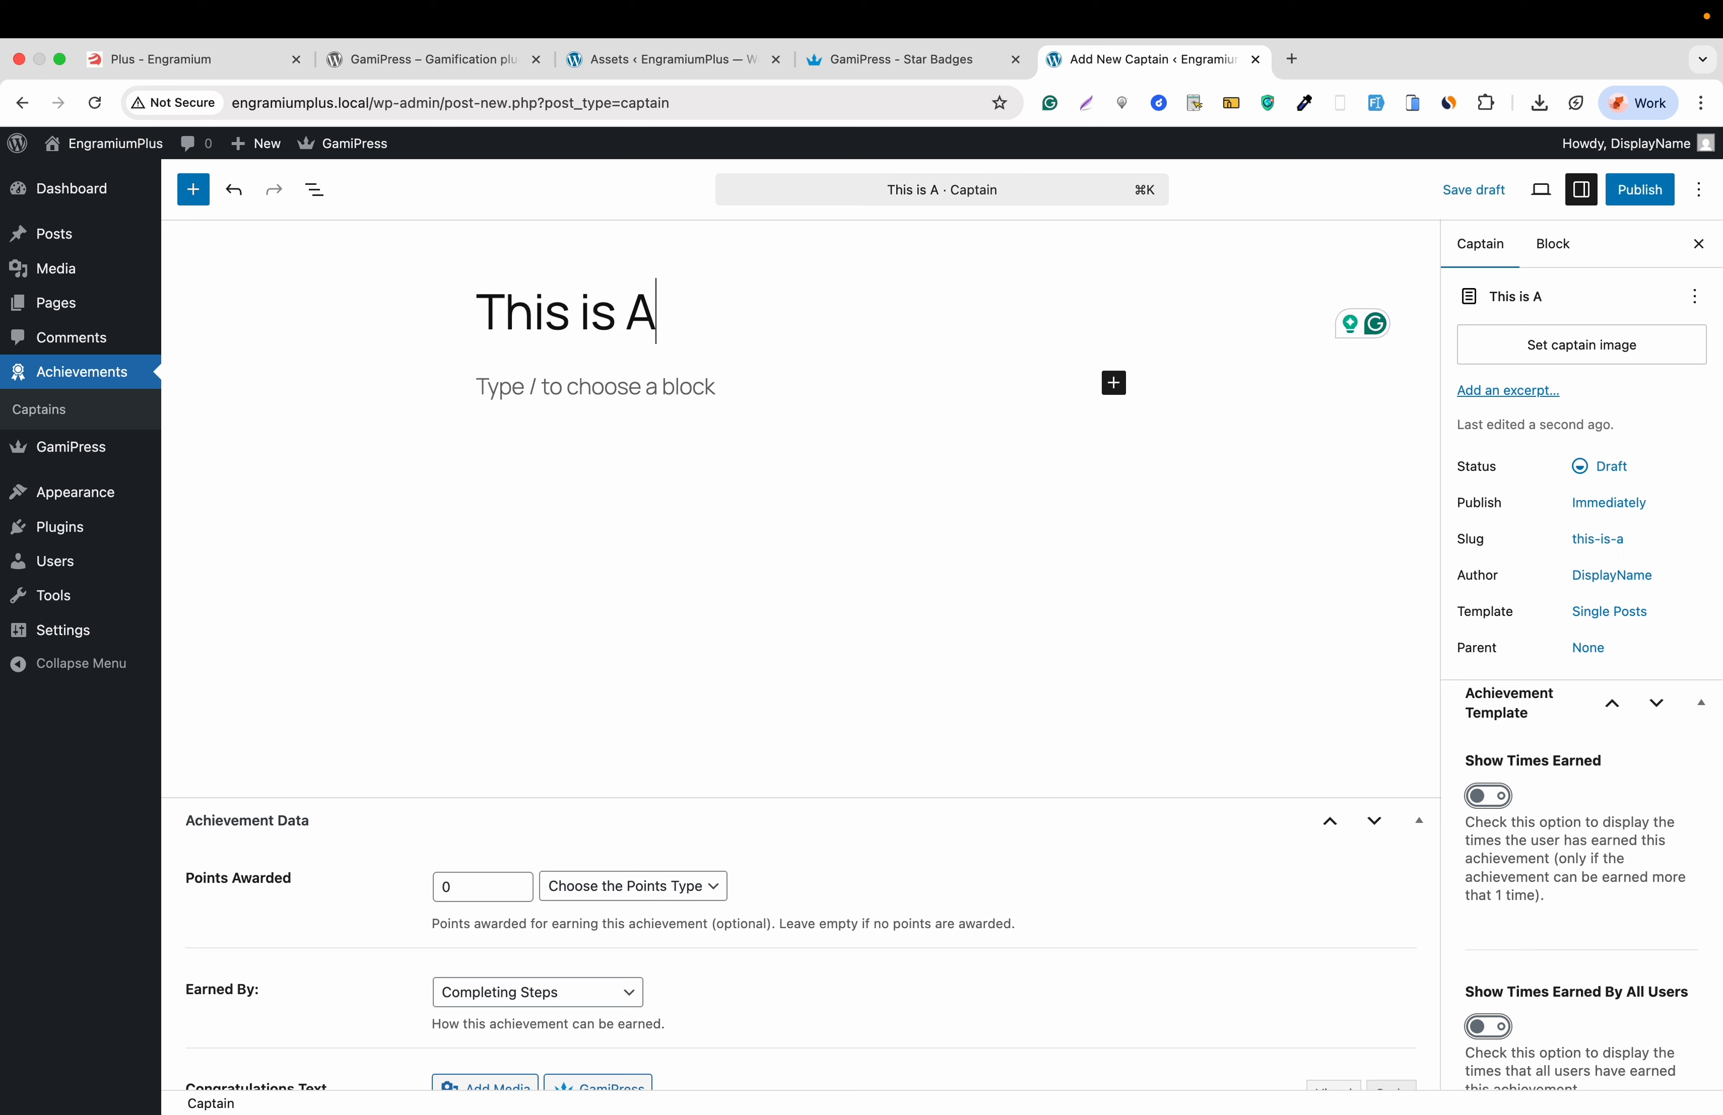
text(chiev)
key(BackSpace)
text(eve)
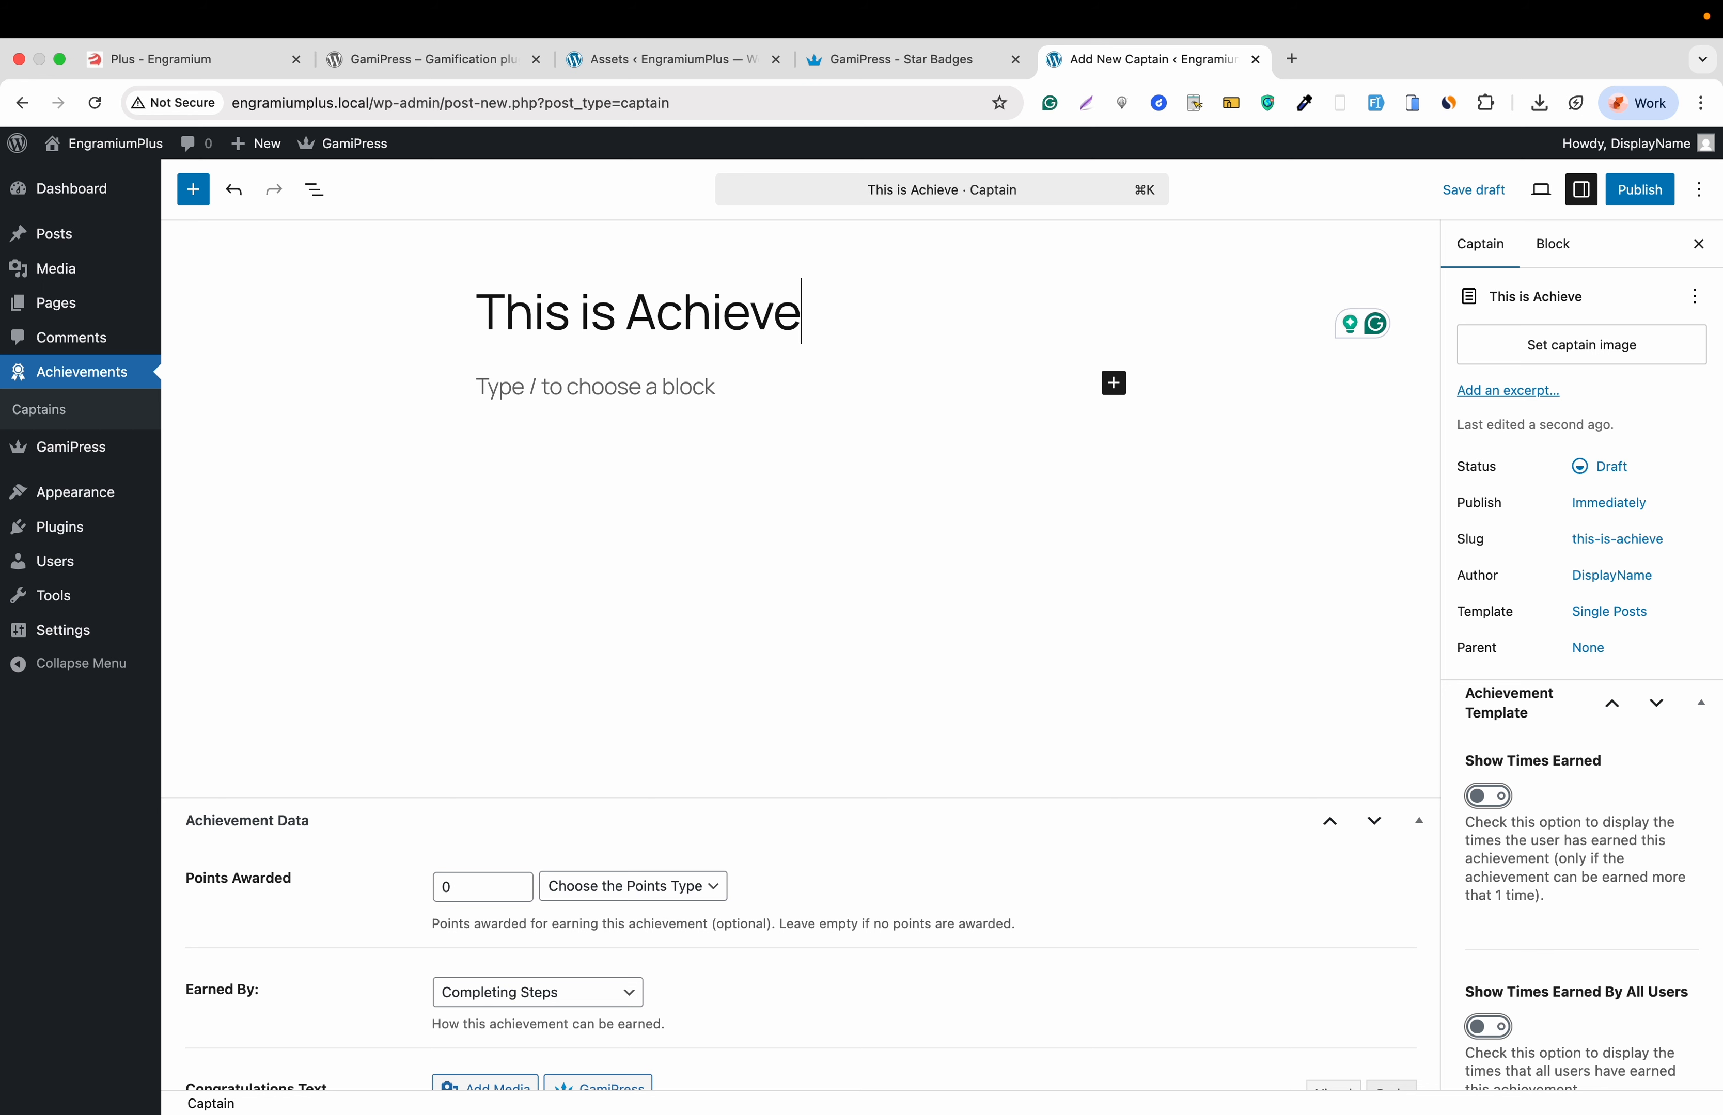
text( Cap)
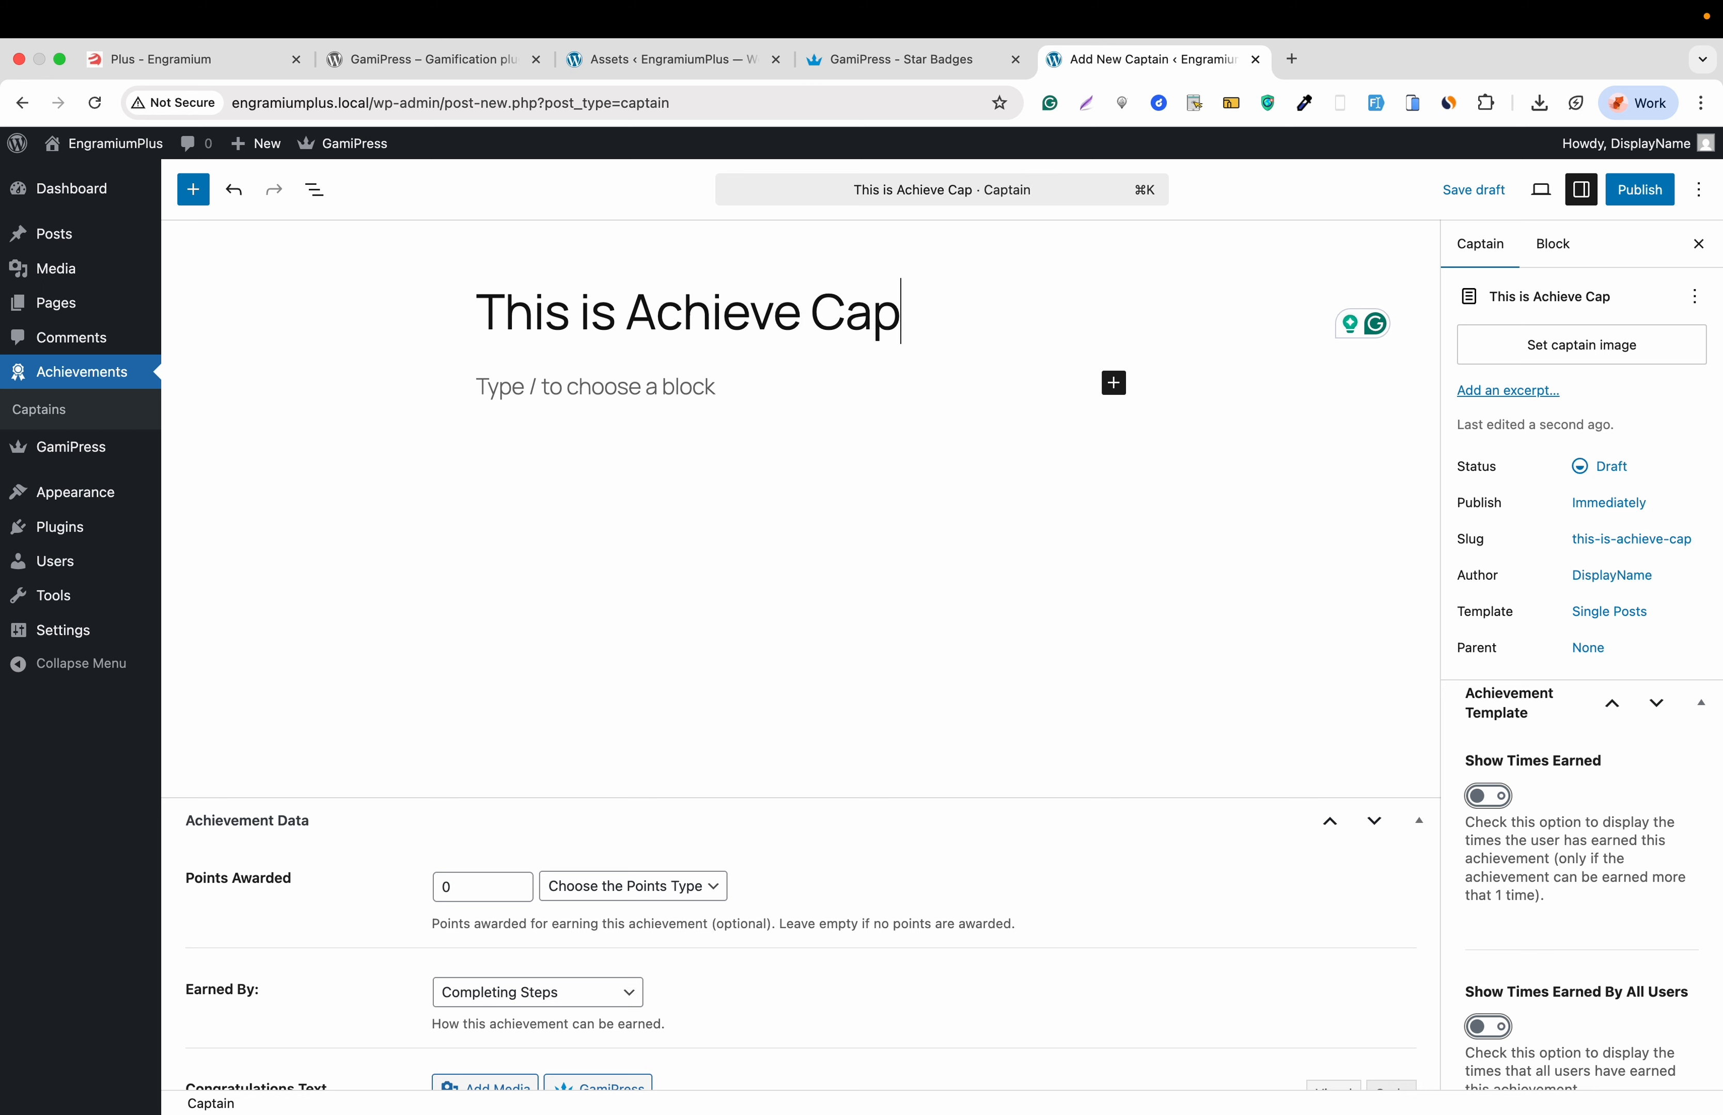
text(tain)
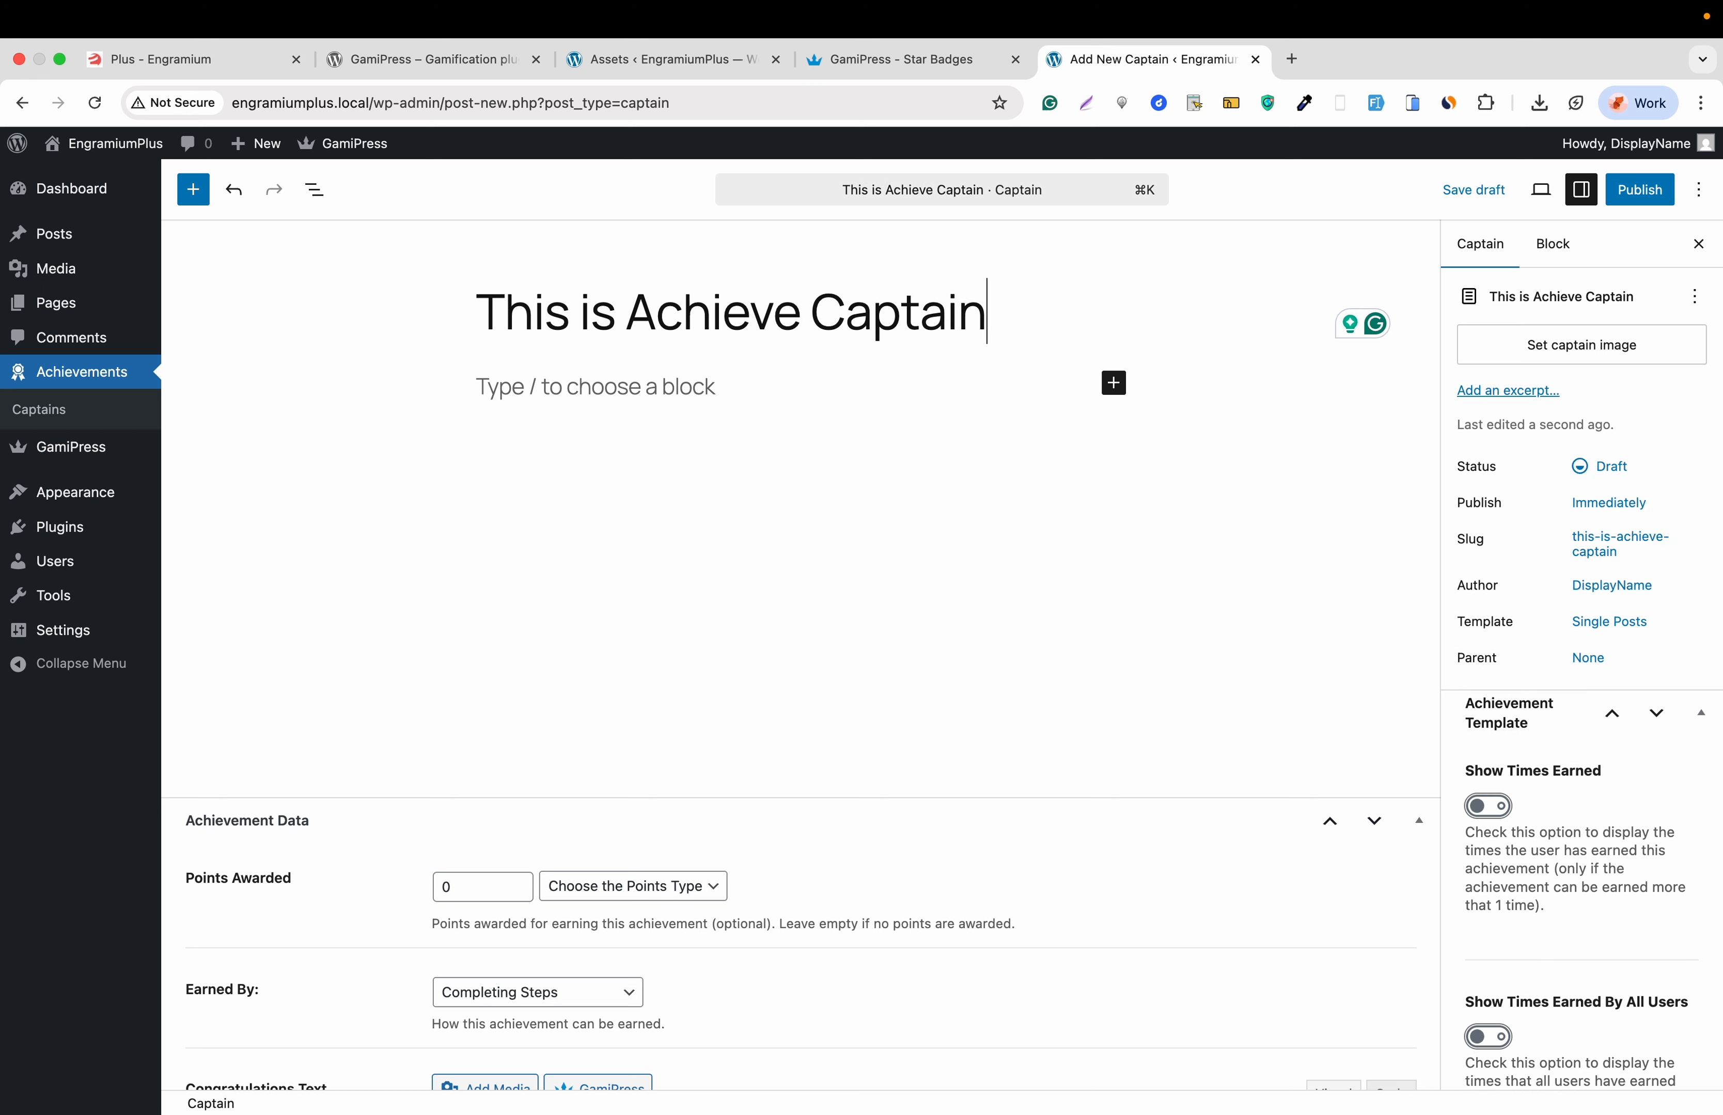
click(534, 386)
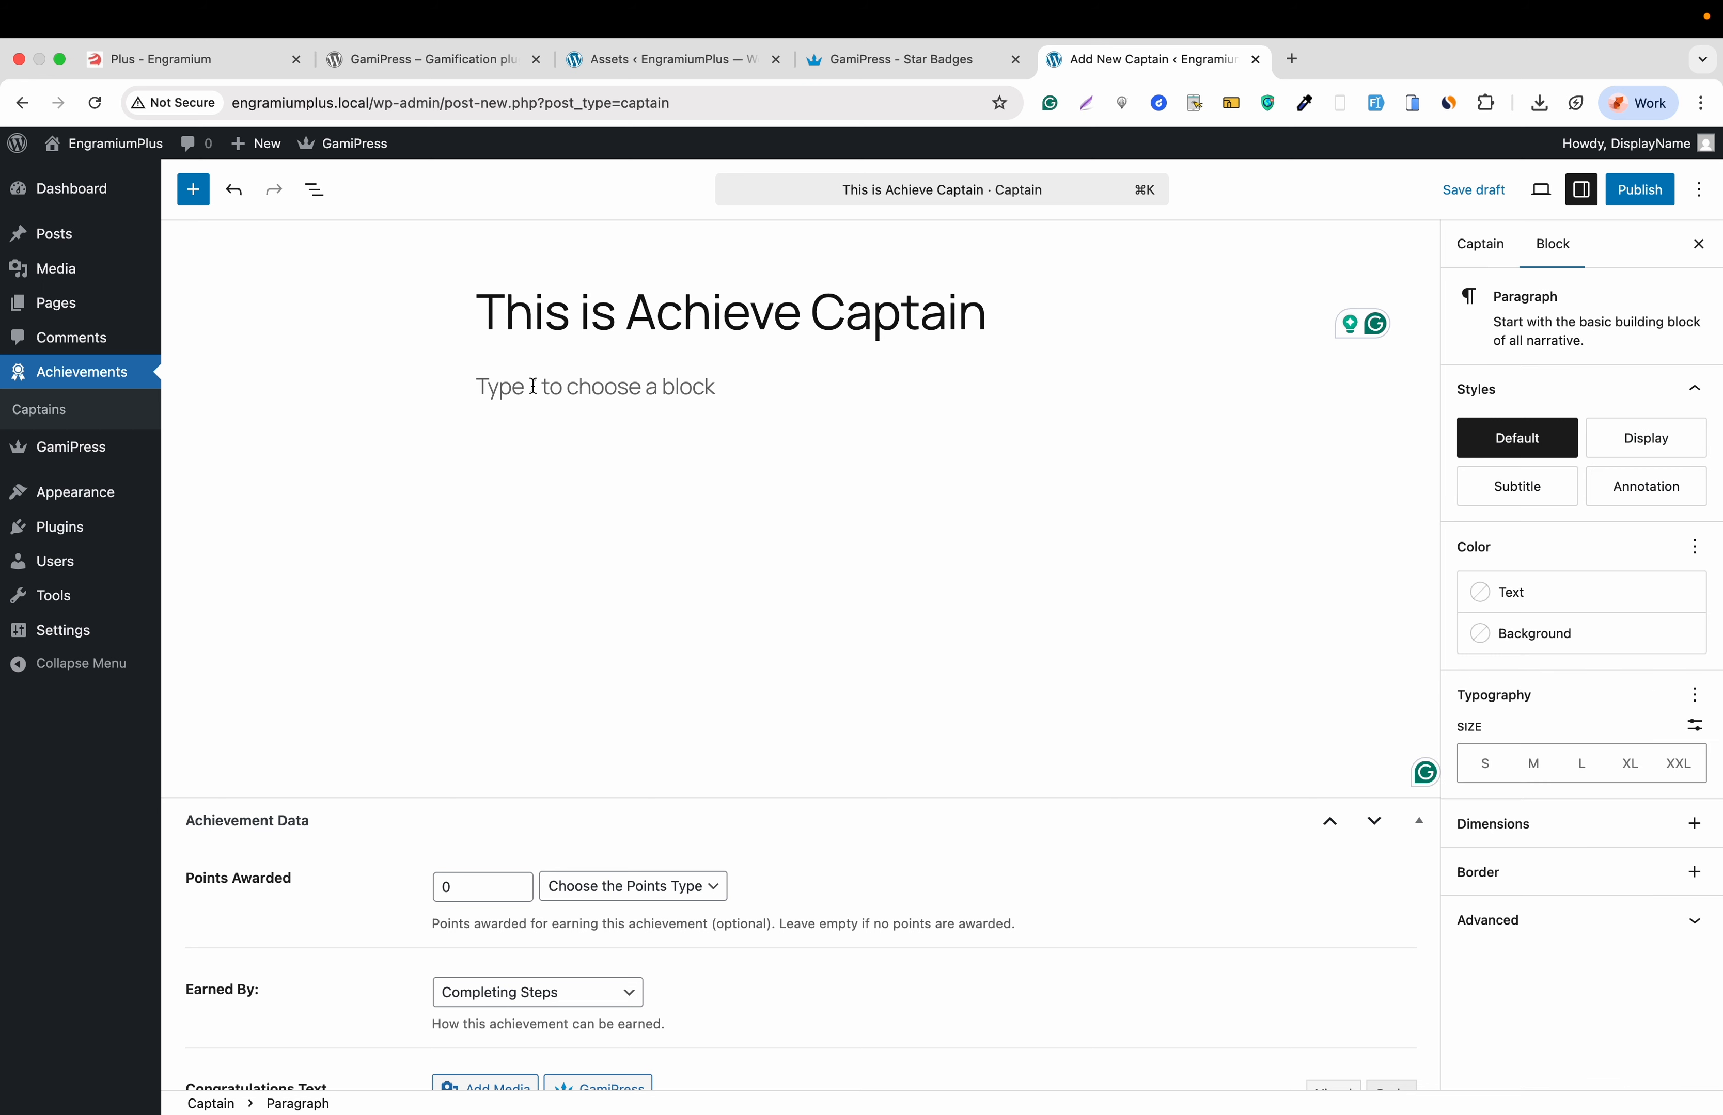
text(Description)
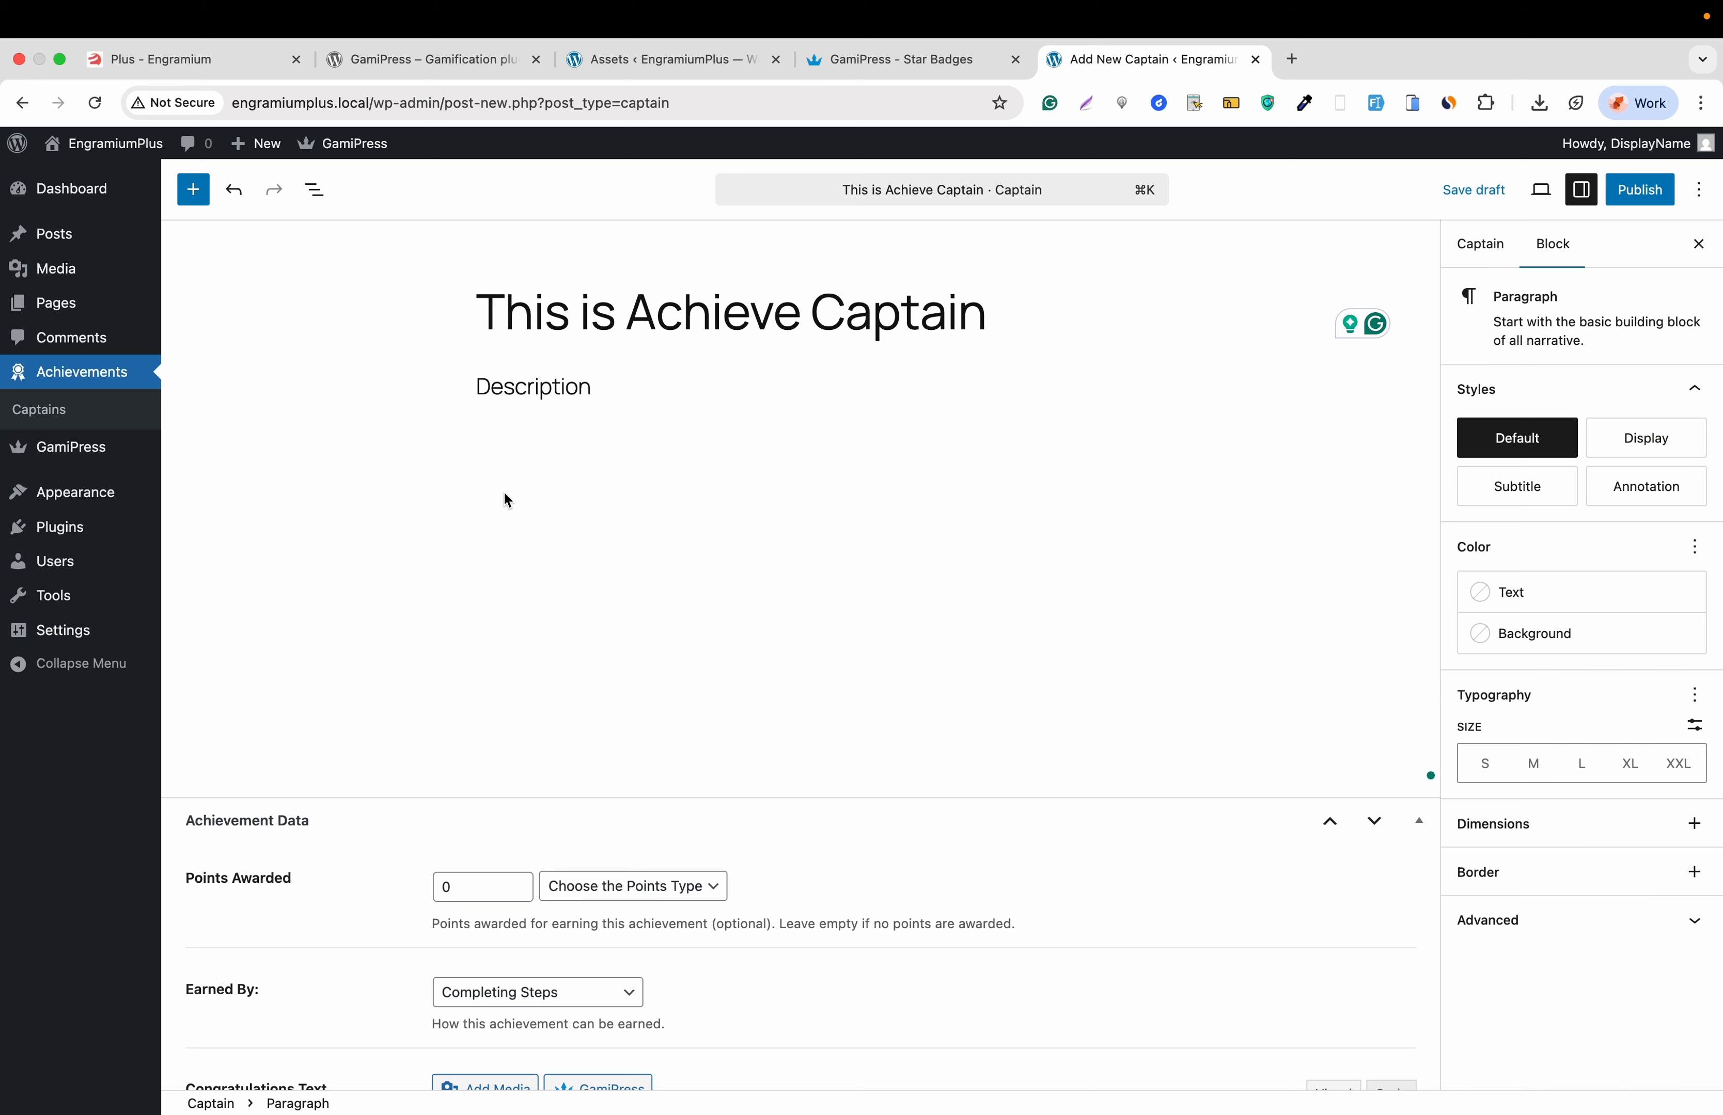
scroll(500, 508, down, 5)
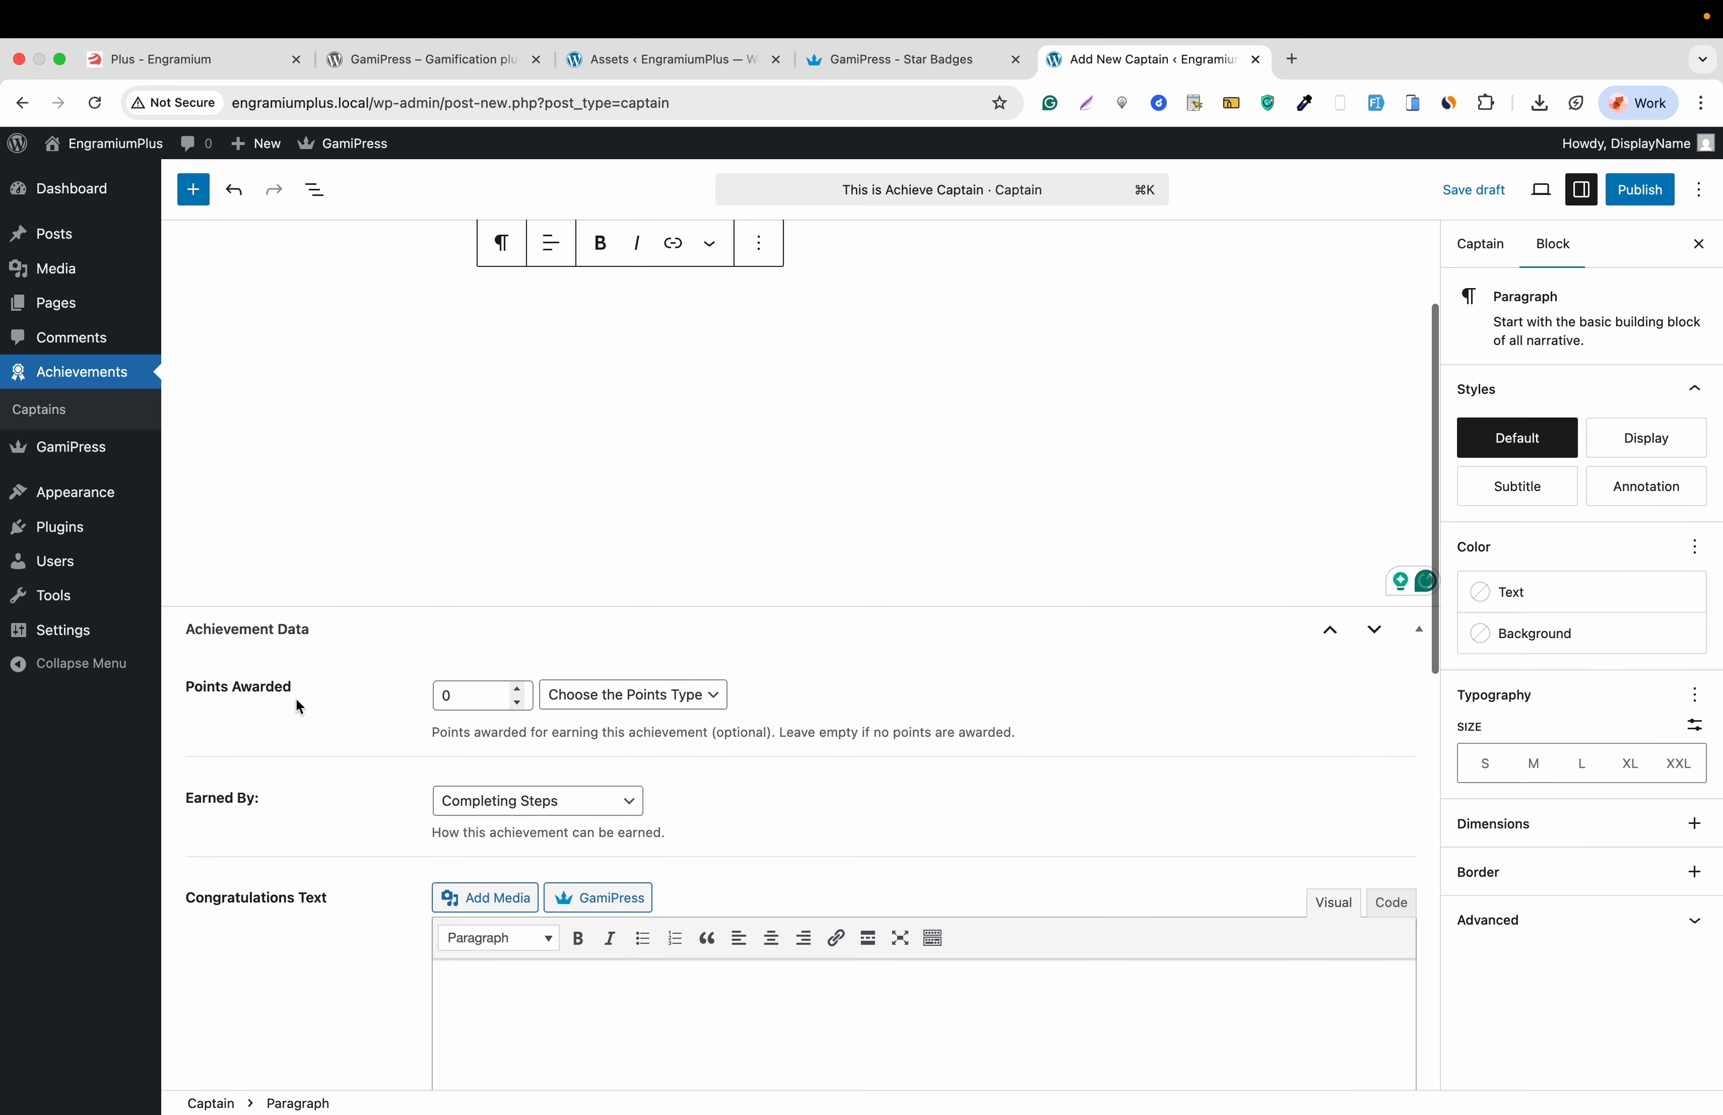
- Set the achievement to award 50 points of the crews type
click(470, 703)
text(50)
click(656, 694)
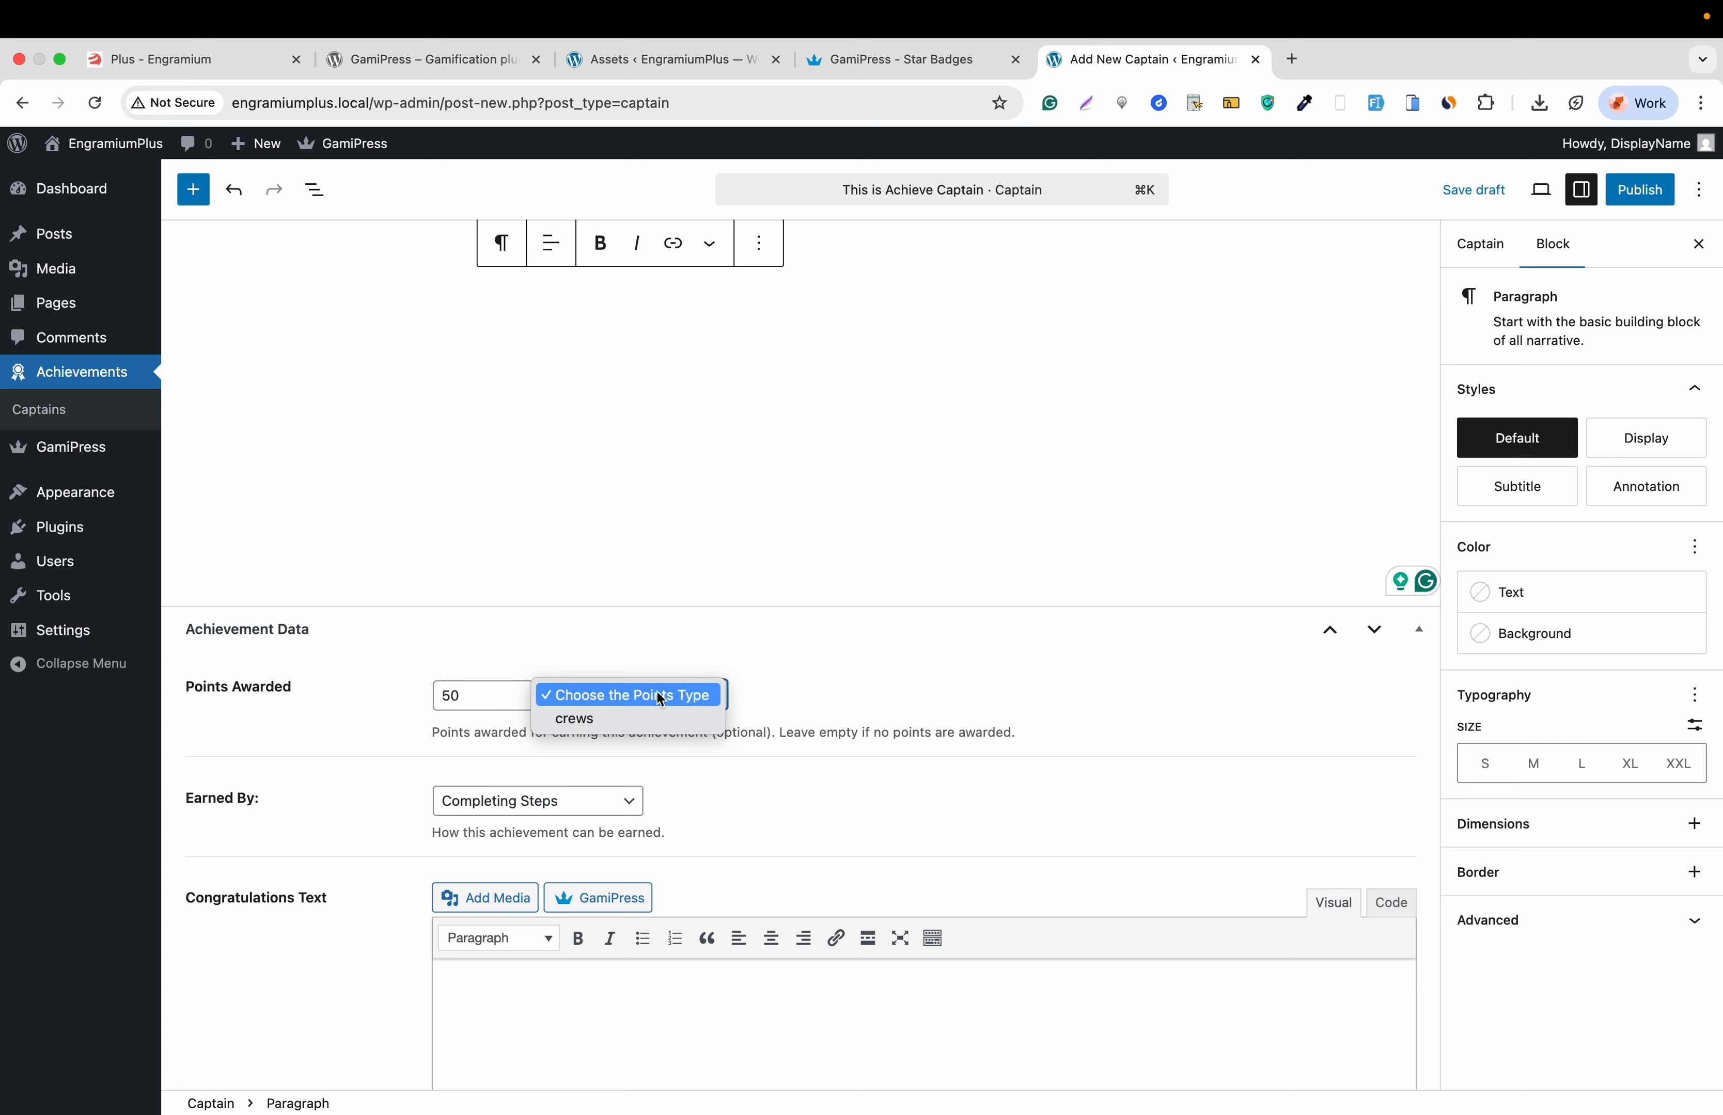
click(649, 720)
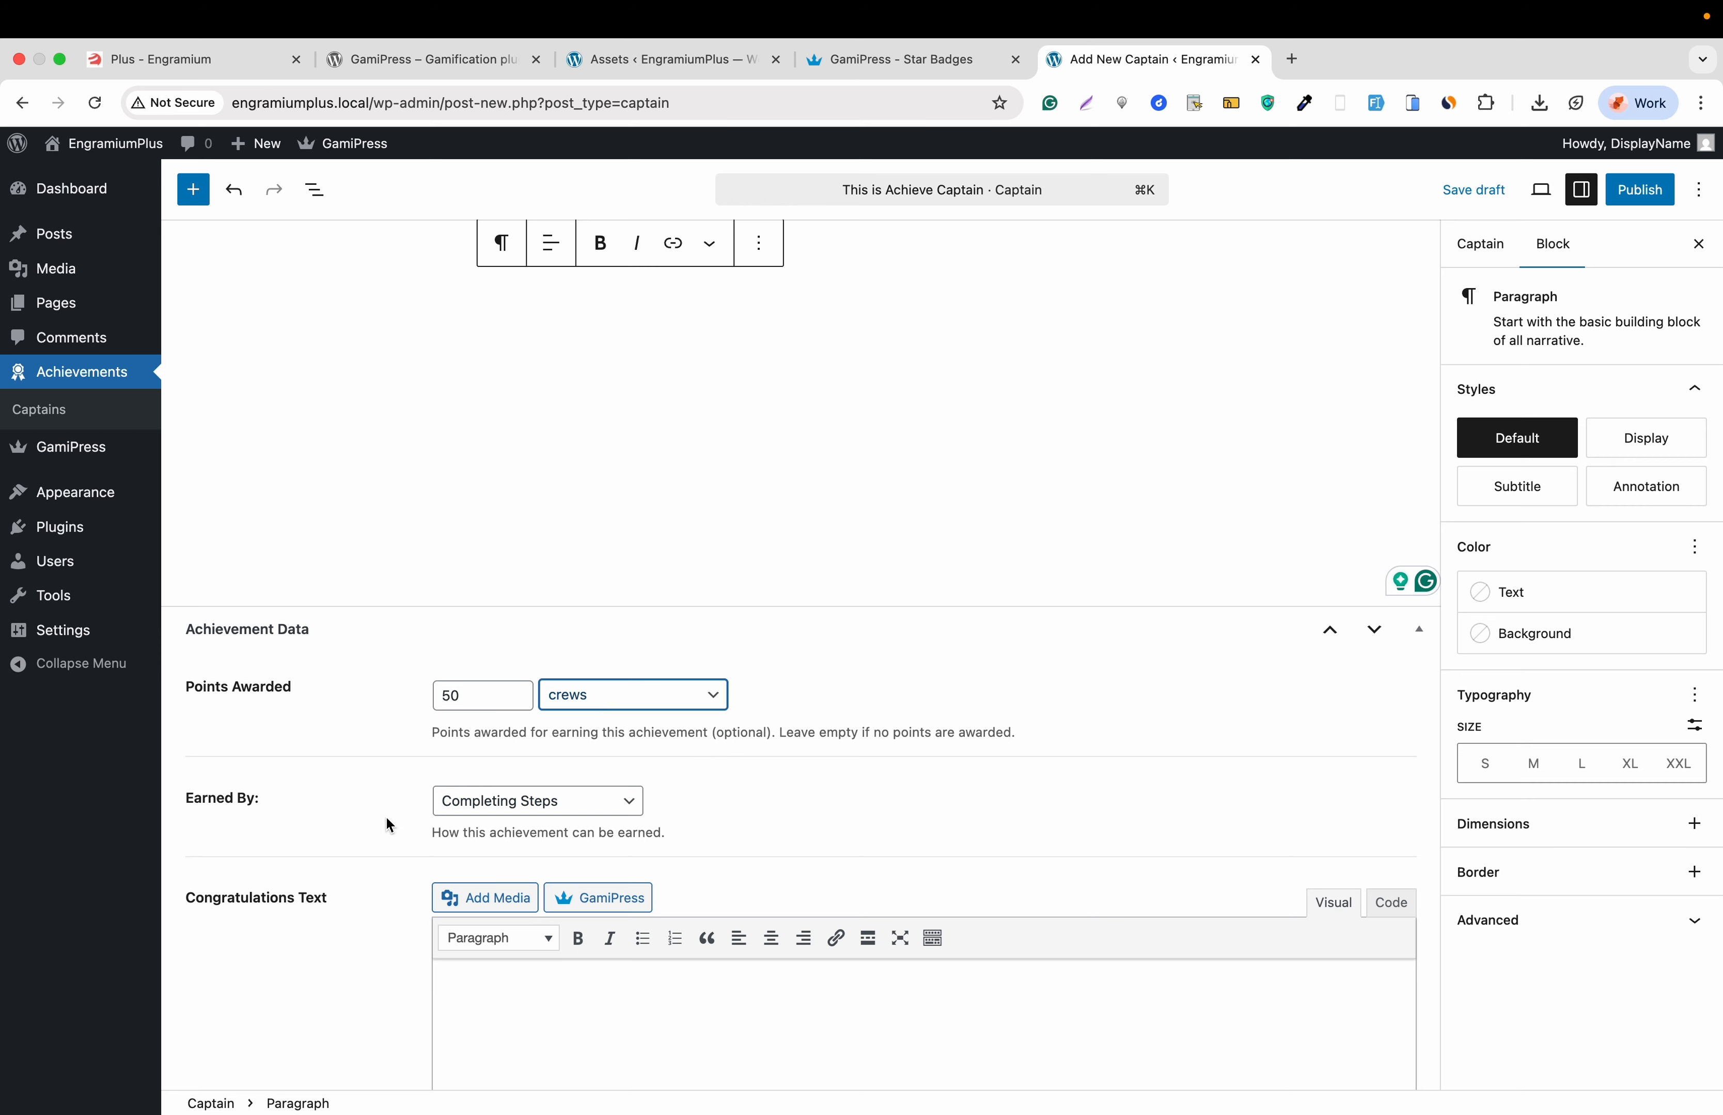
scroll(385, 815, down, 2)
- Make it earned by reaching a minimum of 80 points
click(547, 728)
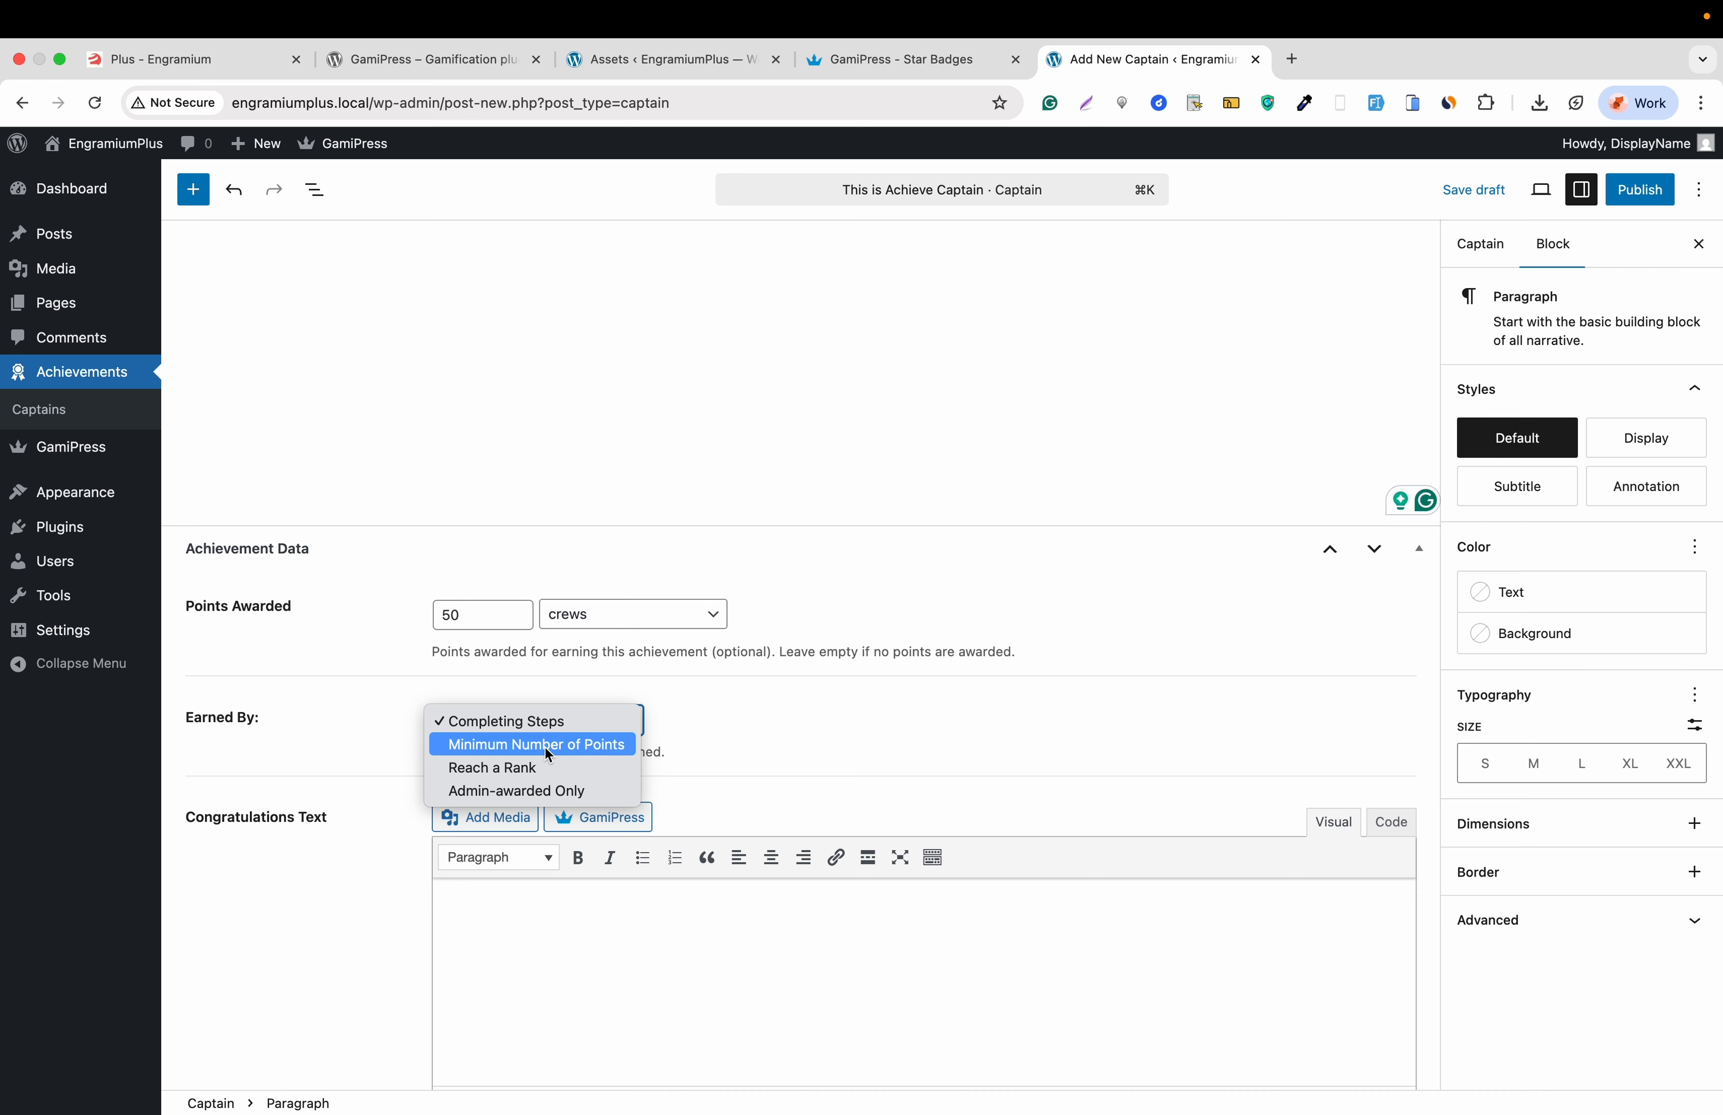
click(548, 746)
scroll(529, 775, down, 2)
click(488, 760)
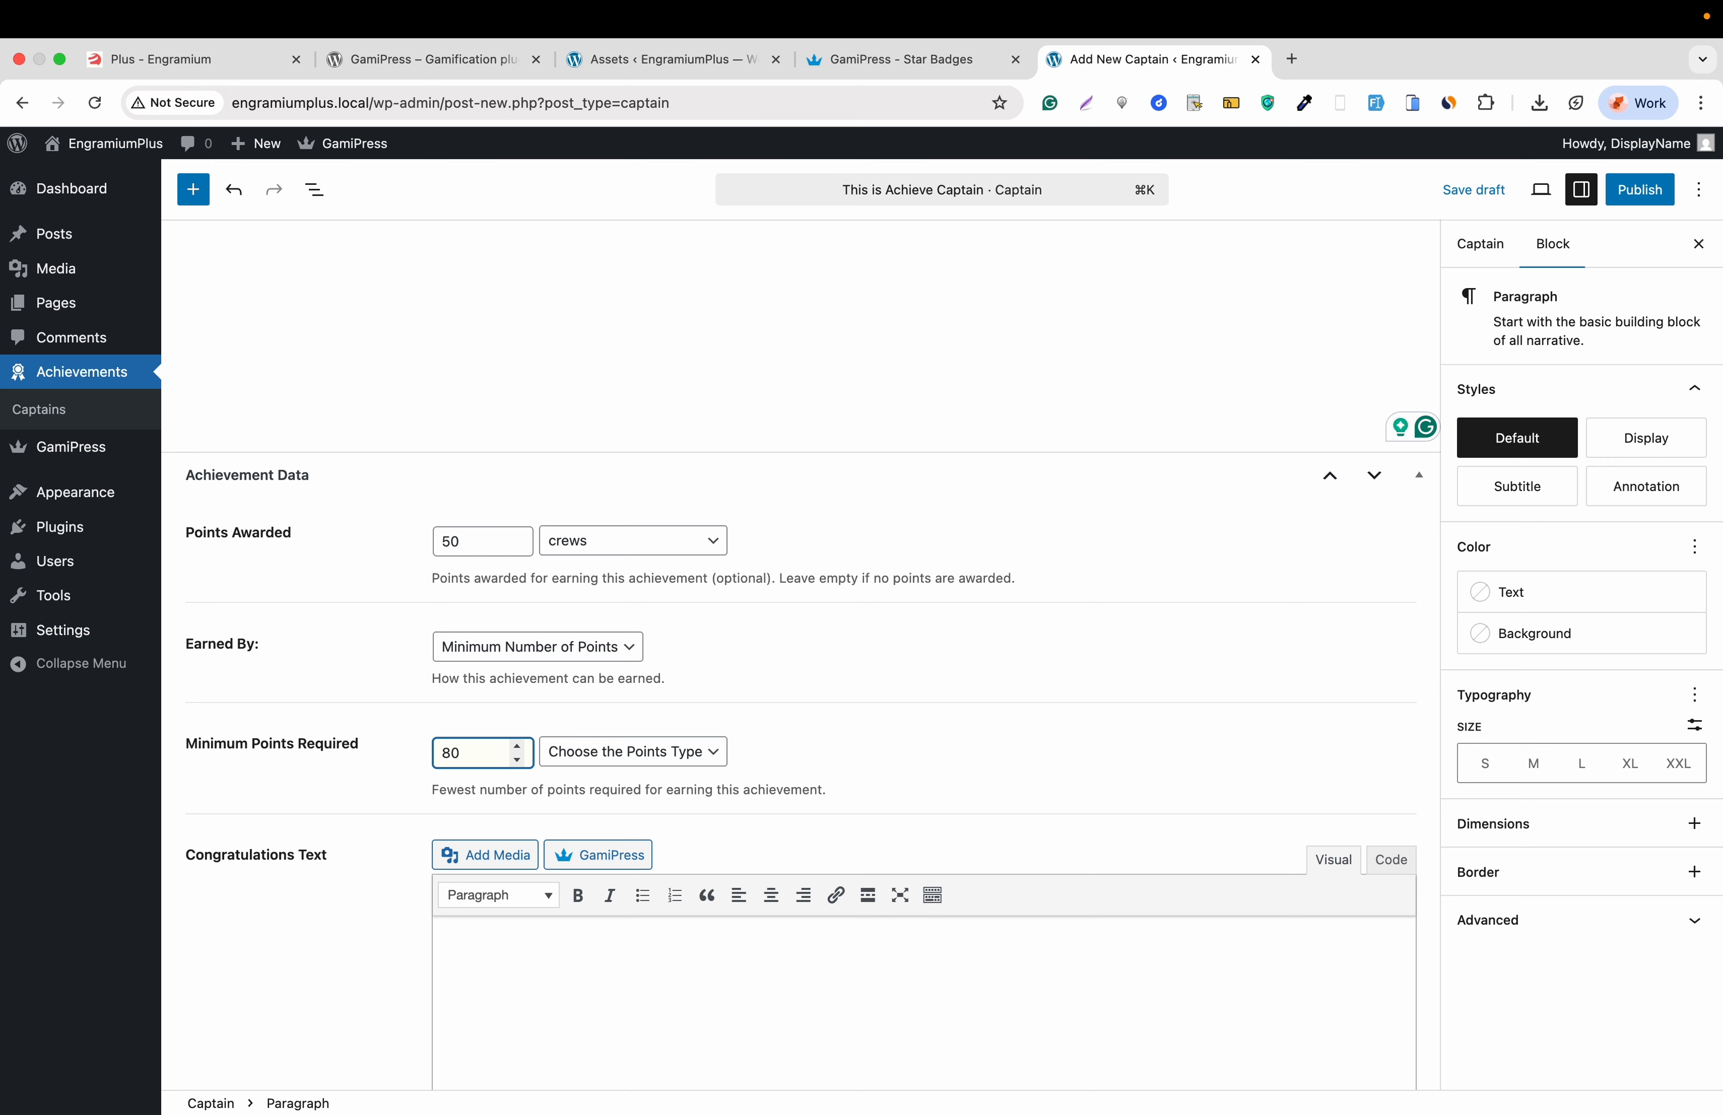
scroll(520, 791, down, 4)
- Add the congratulations message 'Thanks for achieving this Captain!', accepting the spelling and comma fixes
click(511, 804)
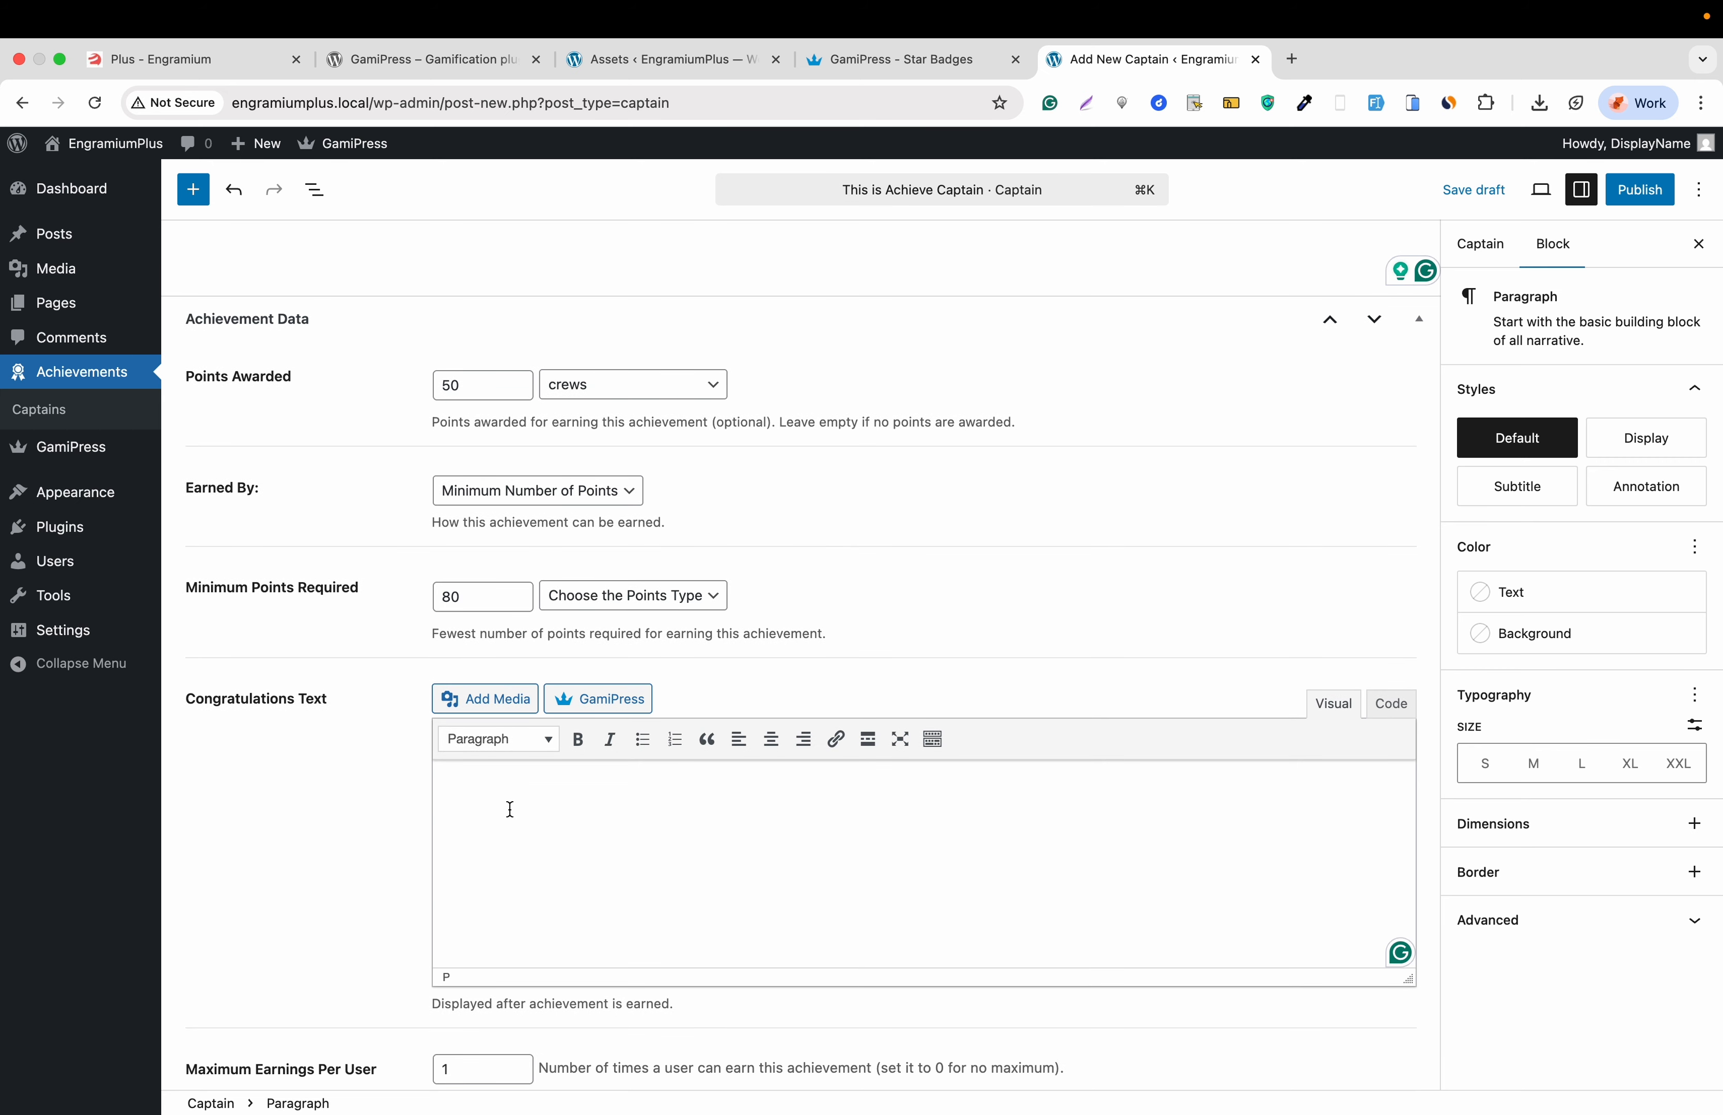
text(Thanks for achieveing this)
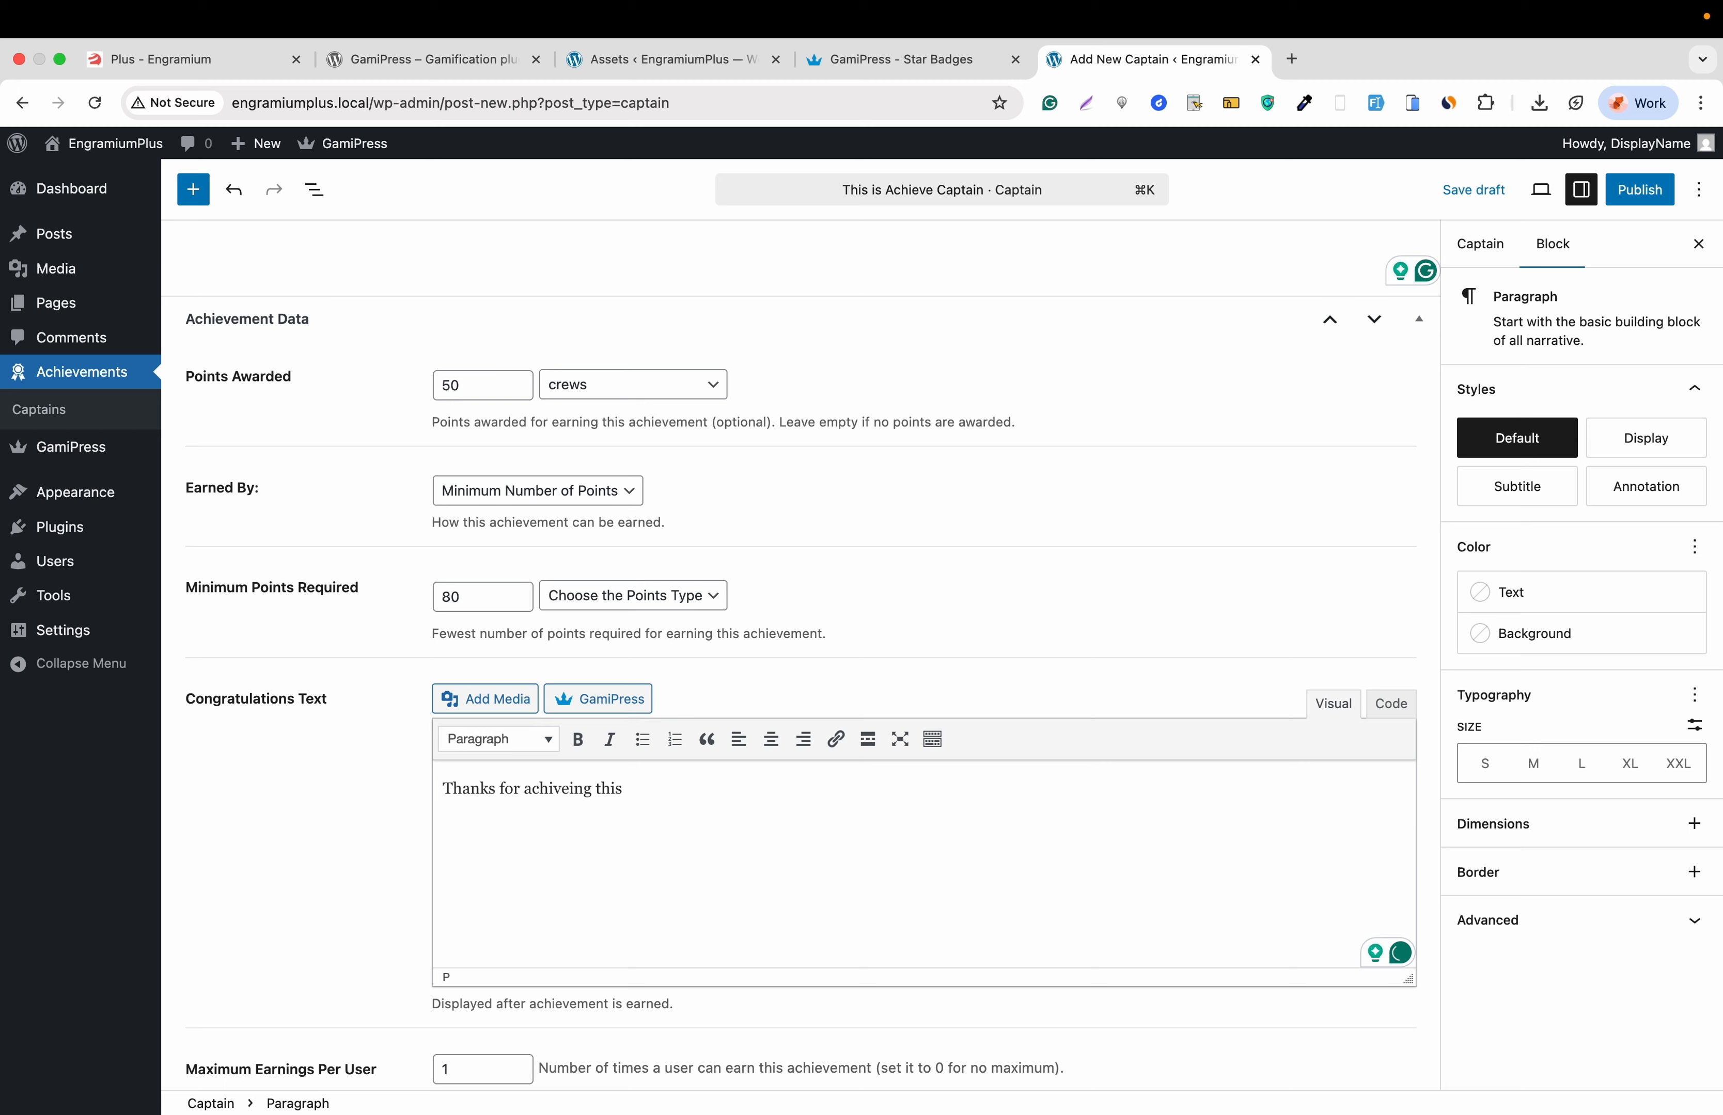
text( Captain!)
scroll(378, 818, down, 5)
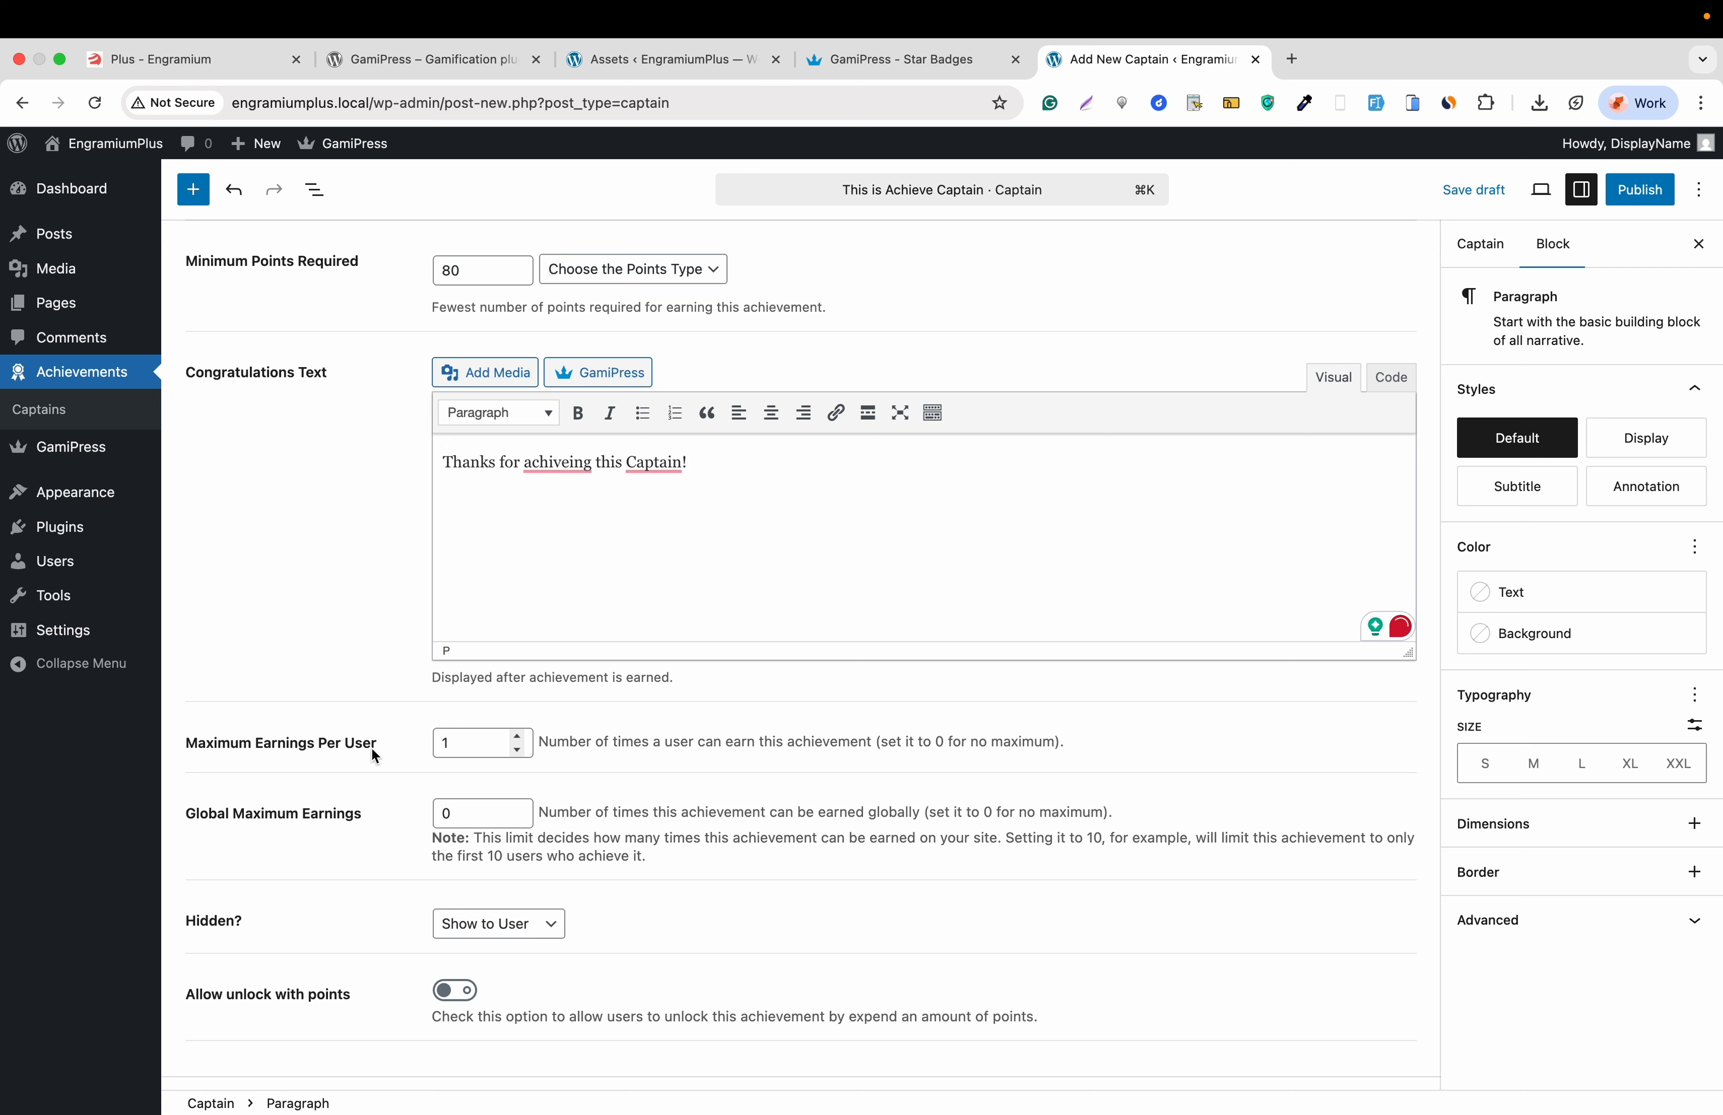
scroll(370, 746, down, 1)
mouse_move(559, 420)
click(546, 475)
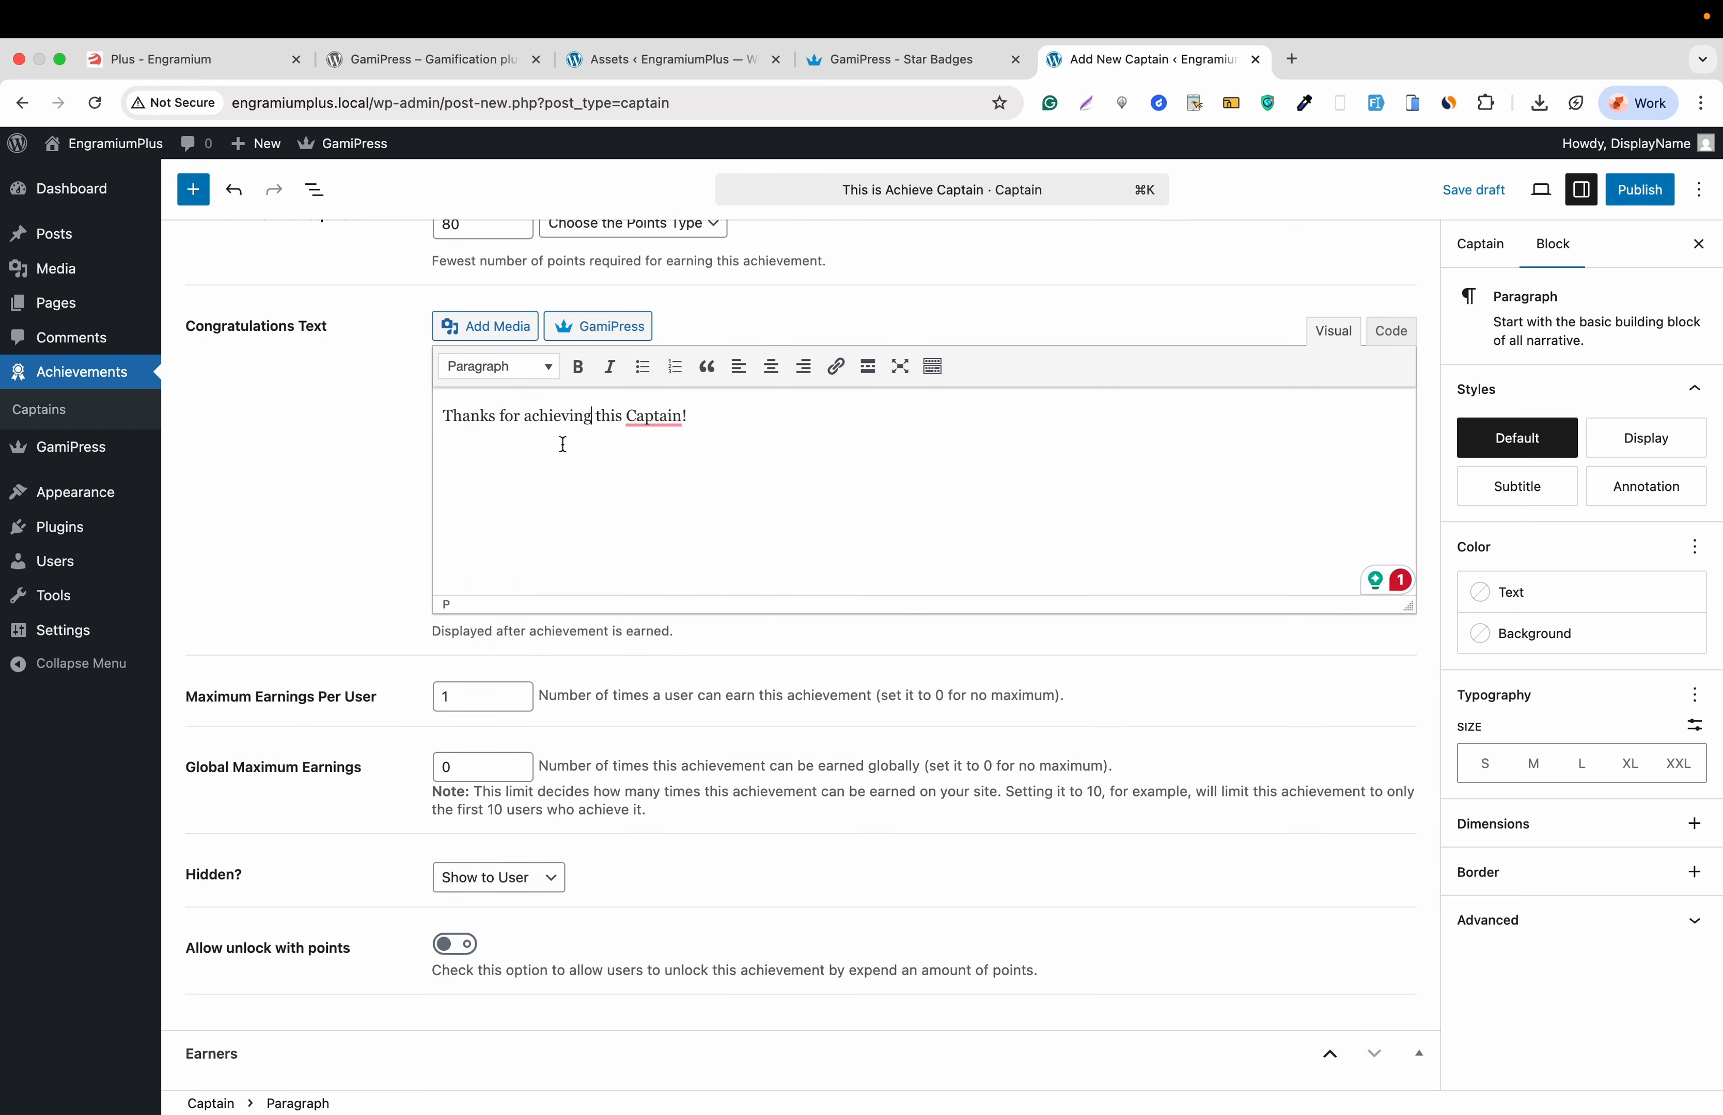
mouse_move(652, 424)
click(655, 472)
- Publish the 'This is Achieve Captain' achievement
scroll(285, 760, down, 2)
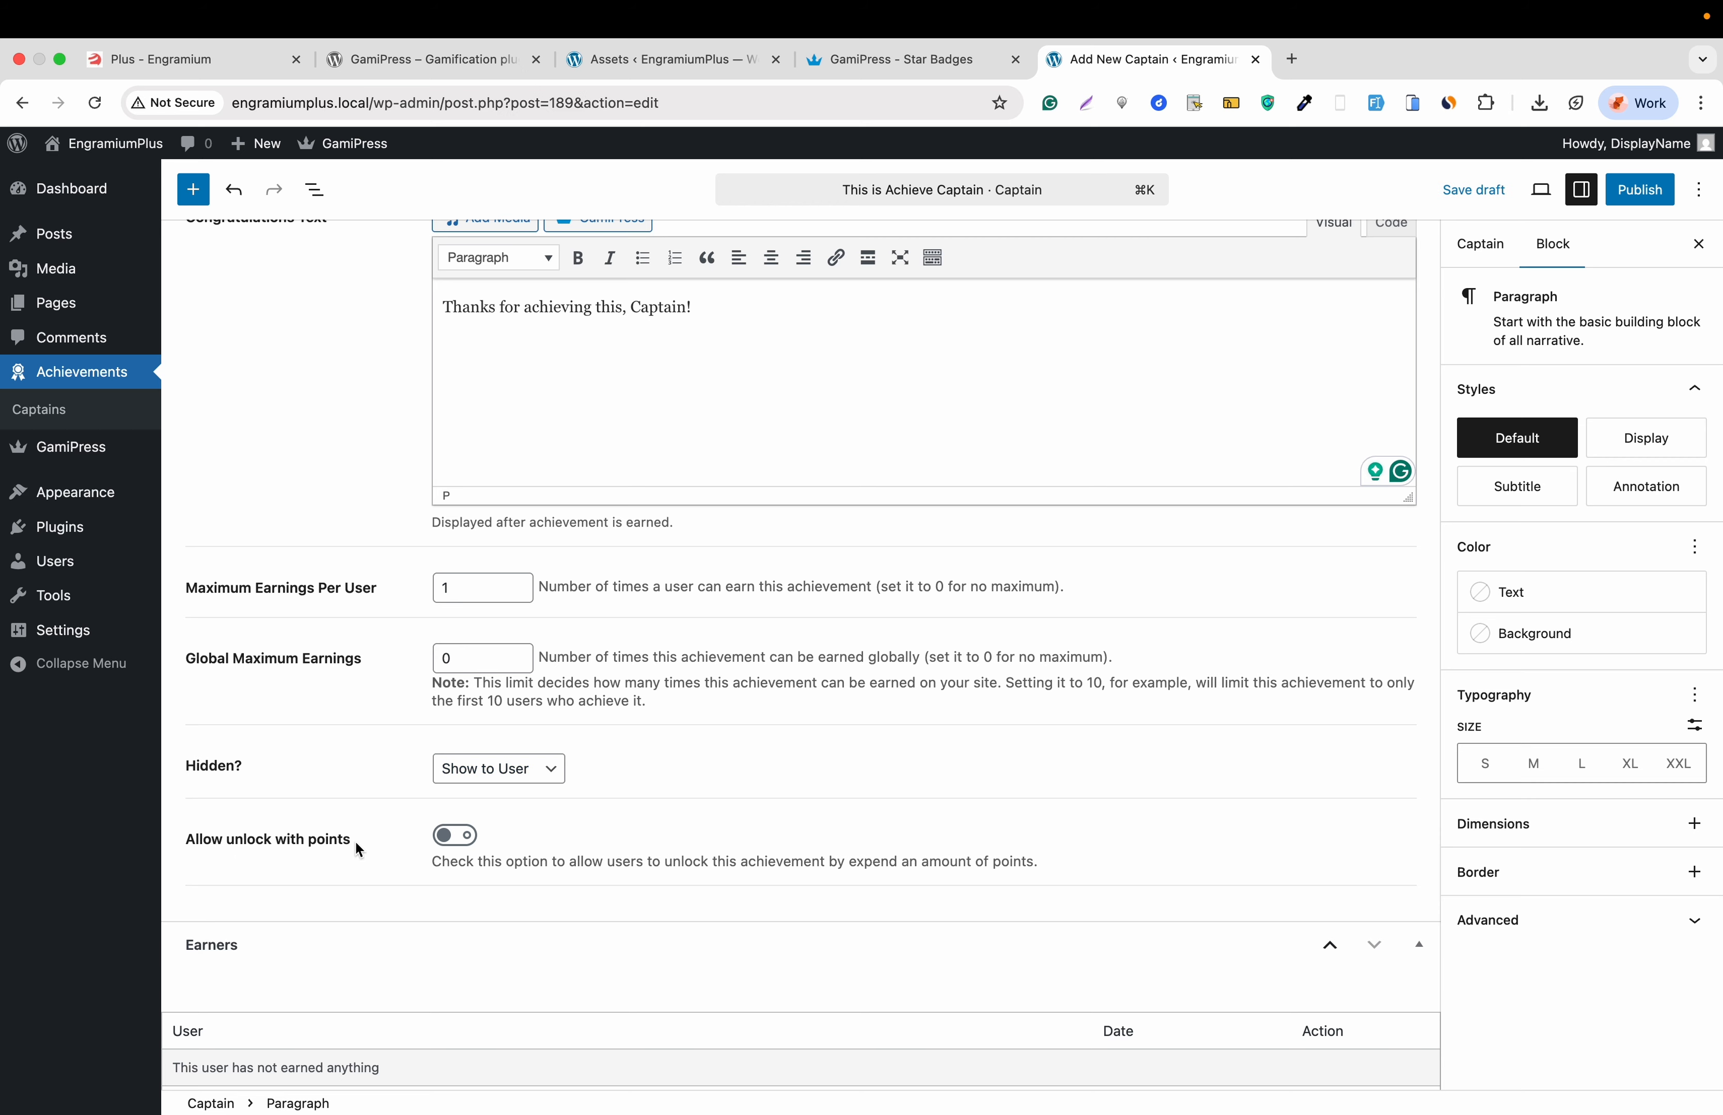
scroll(410, 918, down, 2)
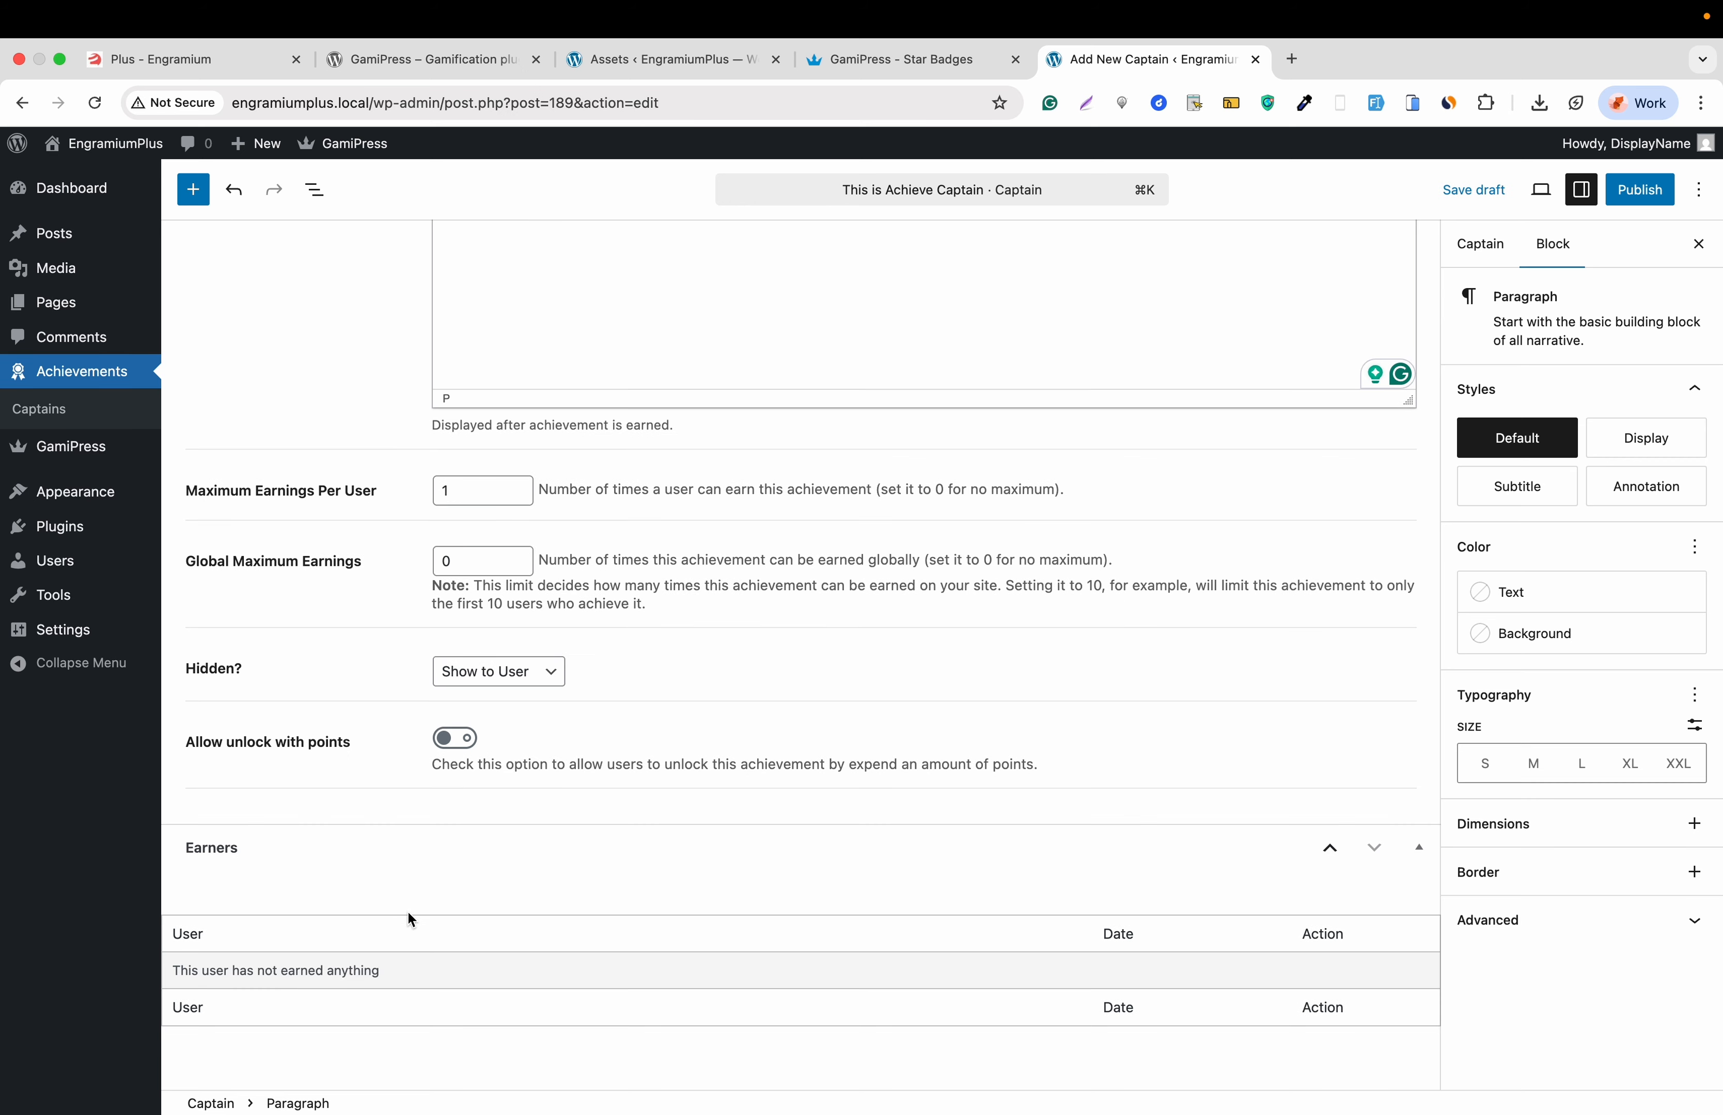
scroll(791, 599, up, 15)
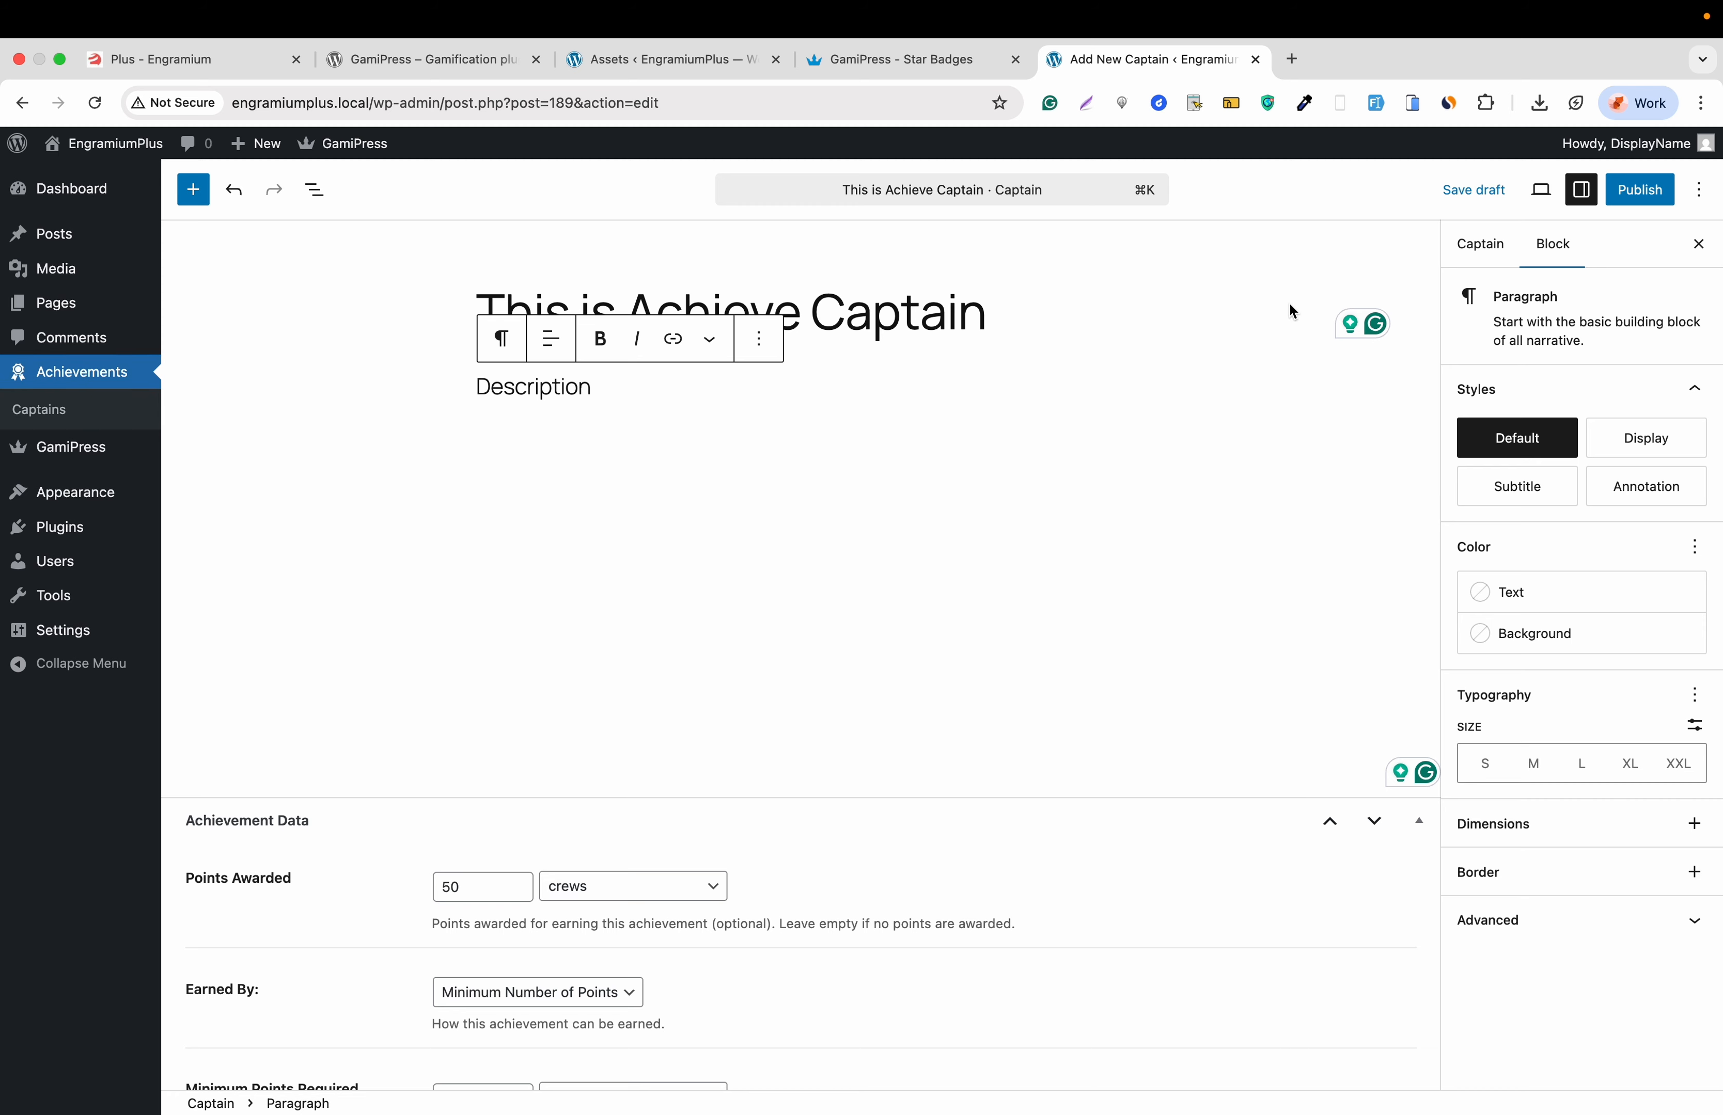
click(1643, 189)
click(1644, 187)
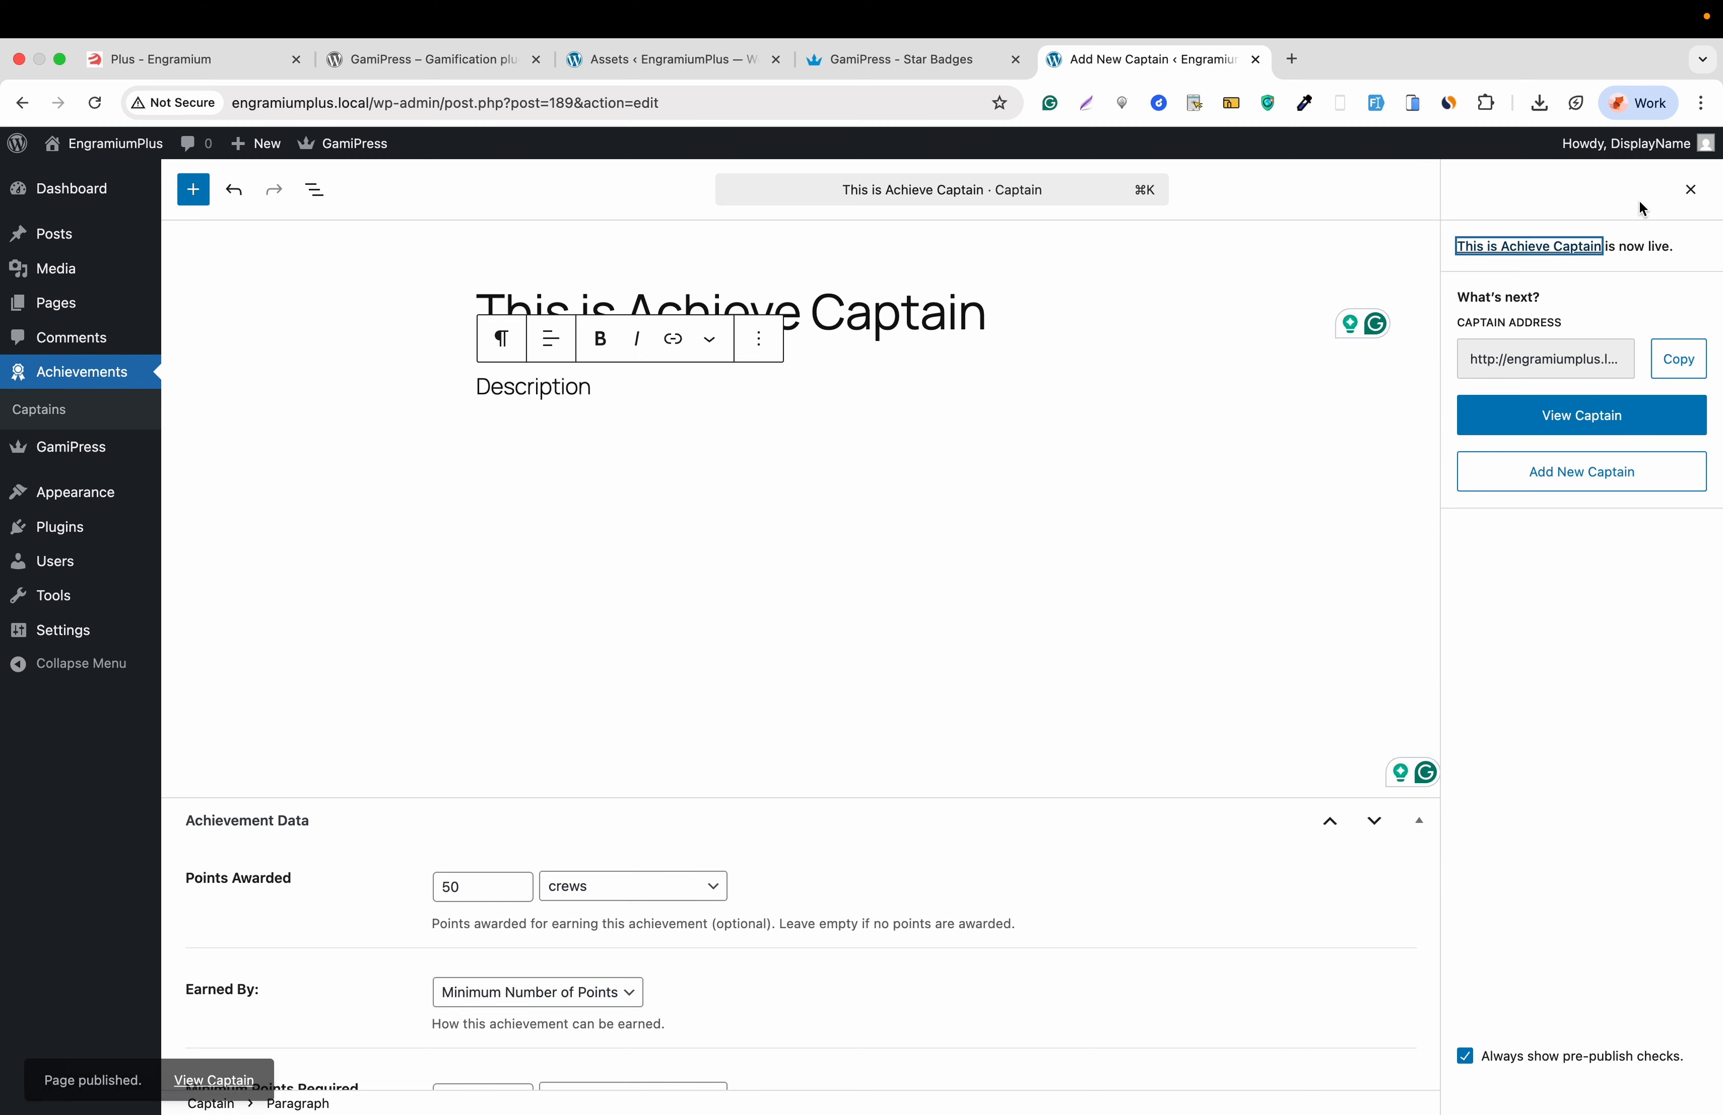
- Start a new rank type with singular name 'Starter' and plural 'Starters'
mouse_move(104, 449)
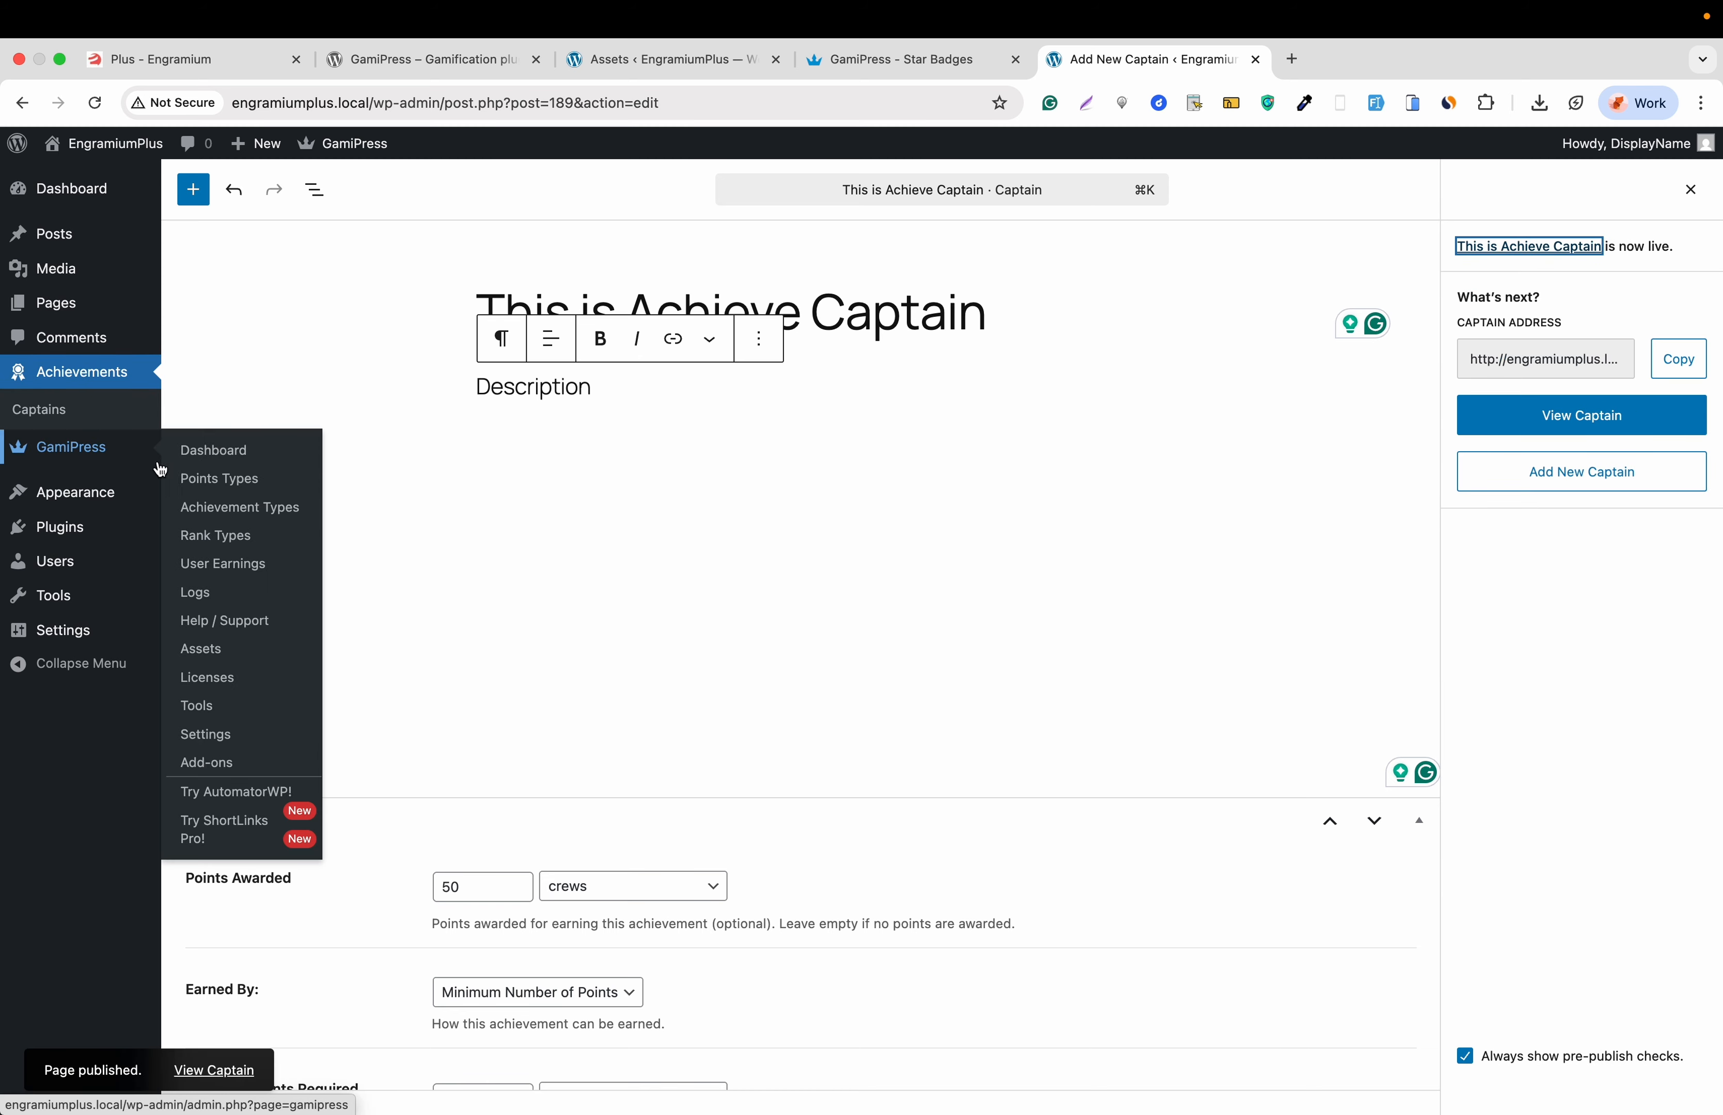
click(227, 543)
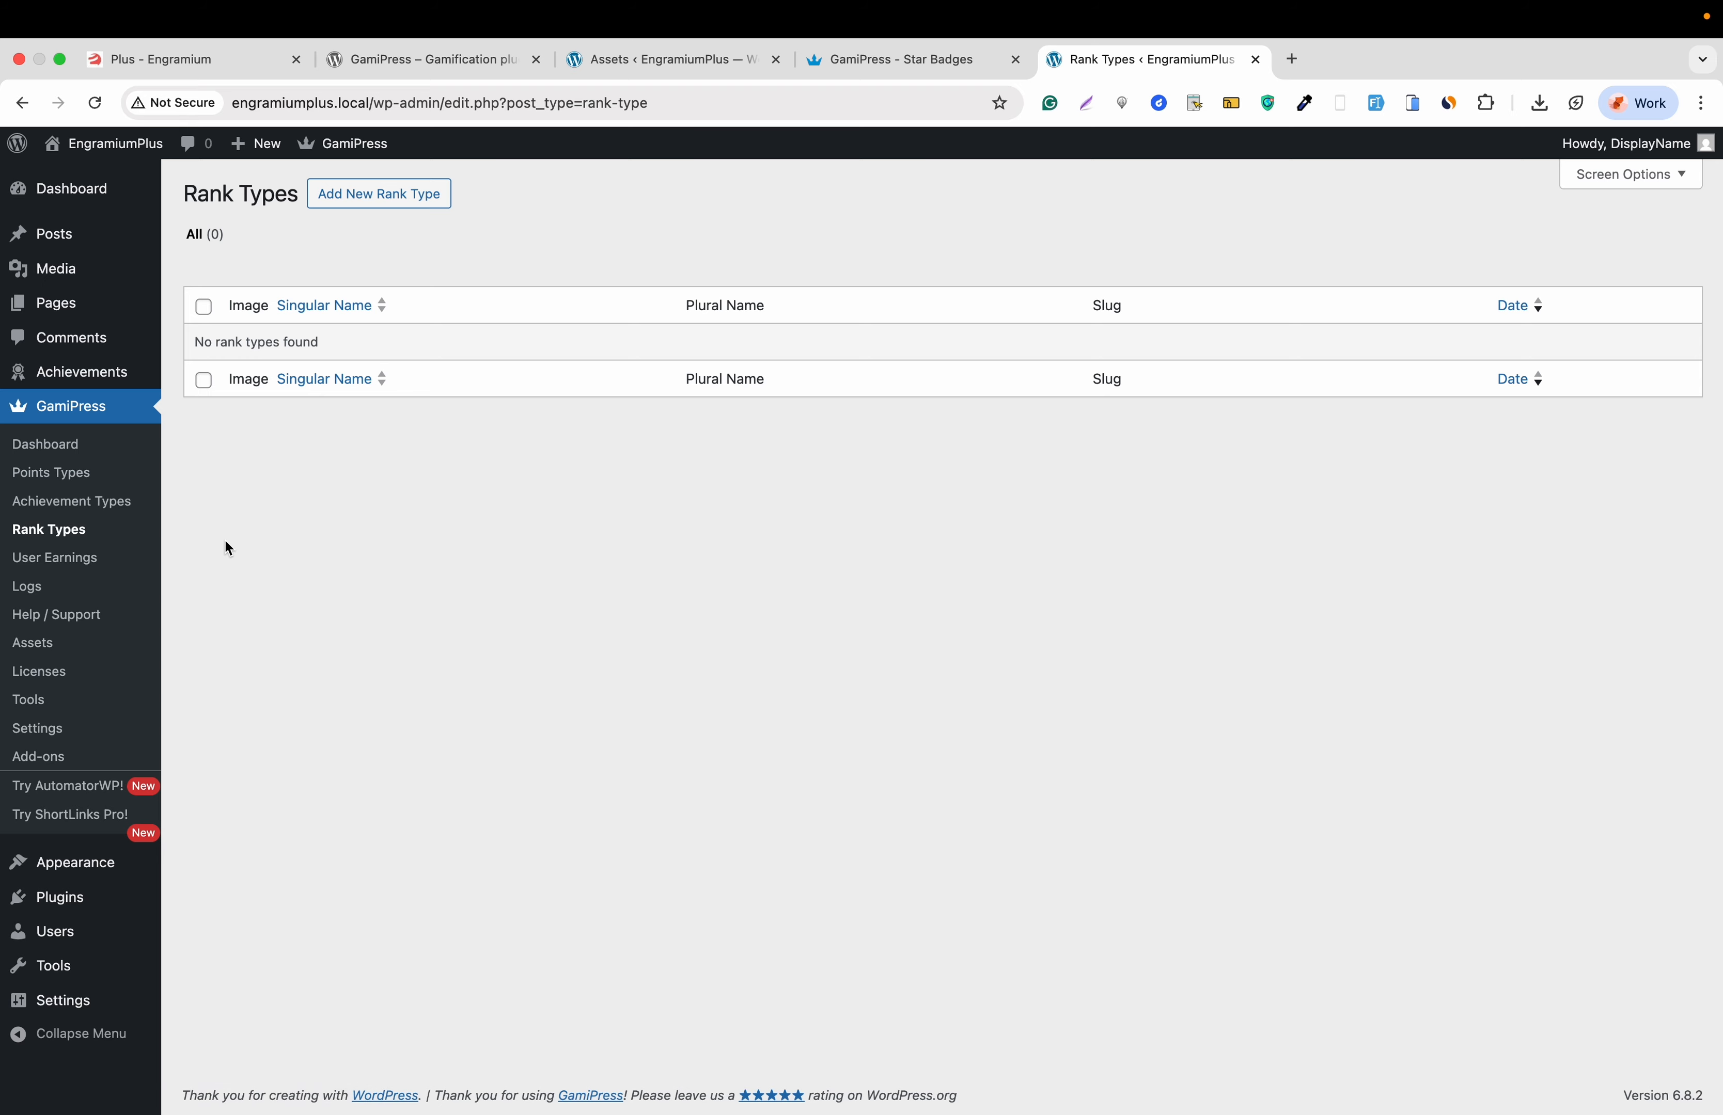
click(377, 198)
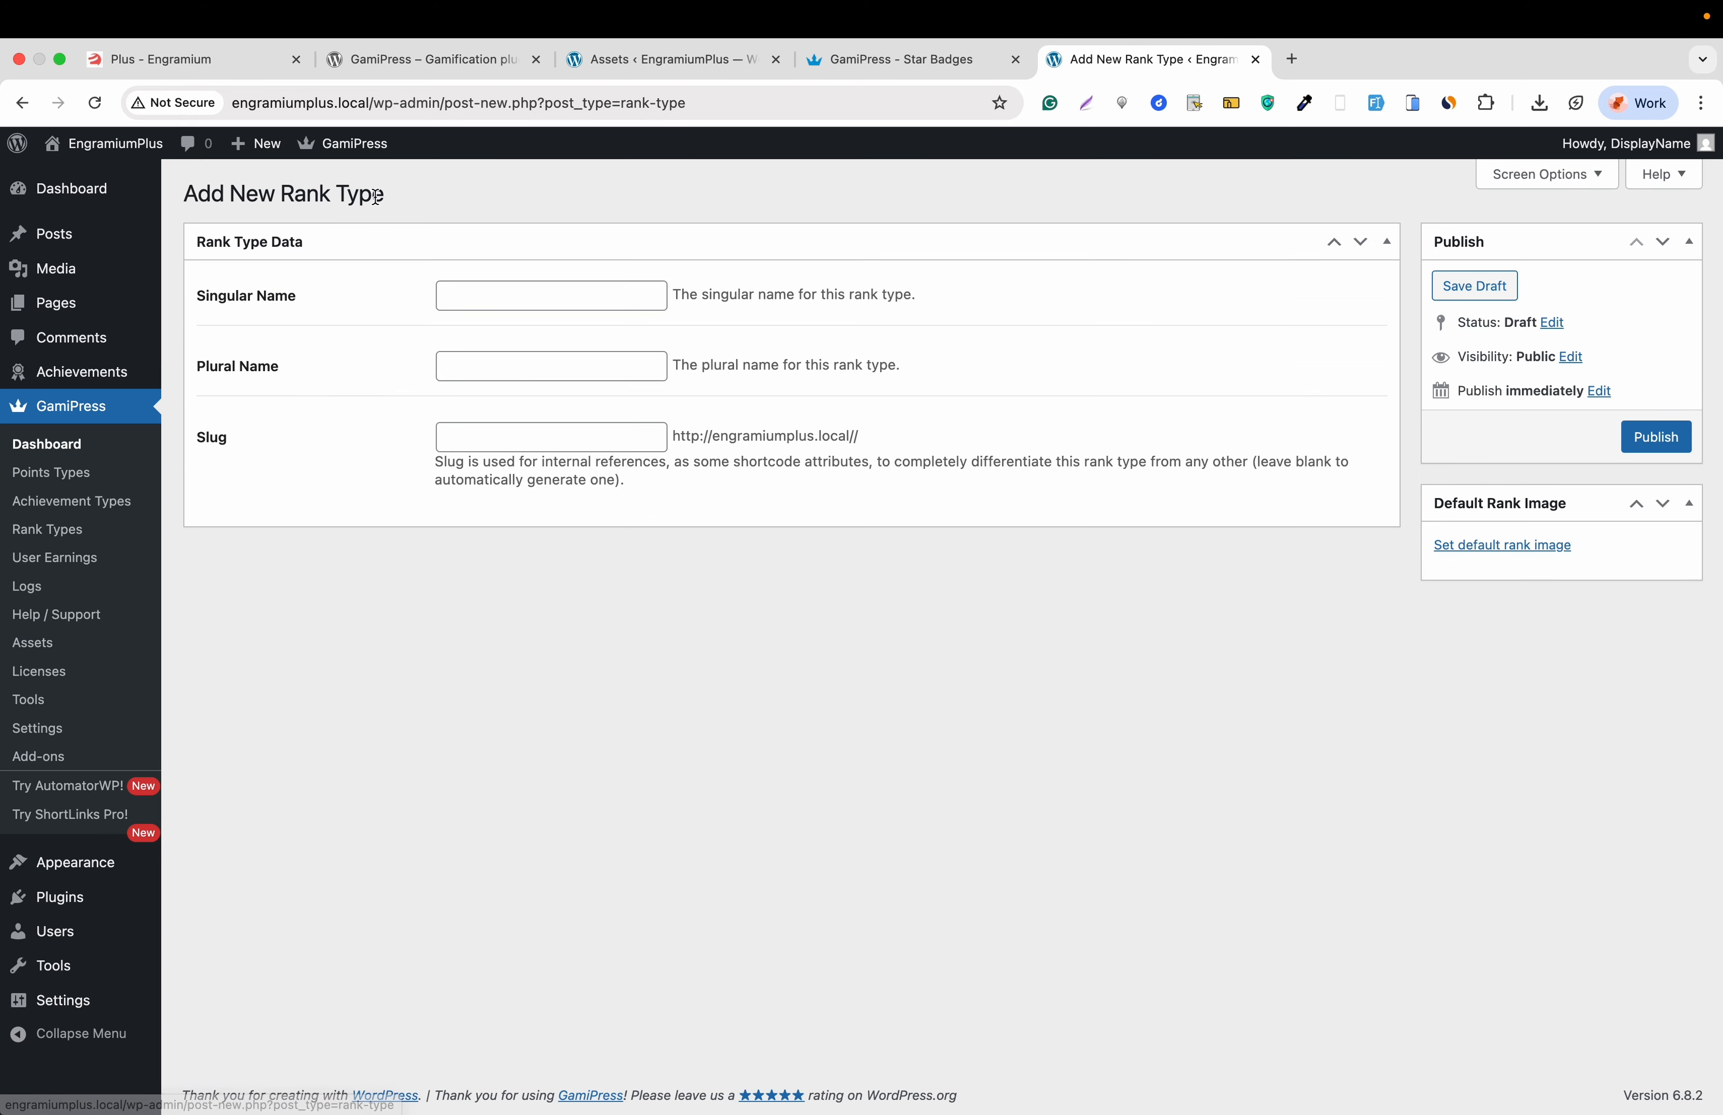
click(482, 289)
text(Sta)
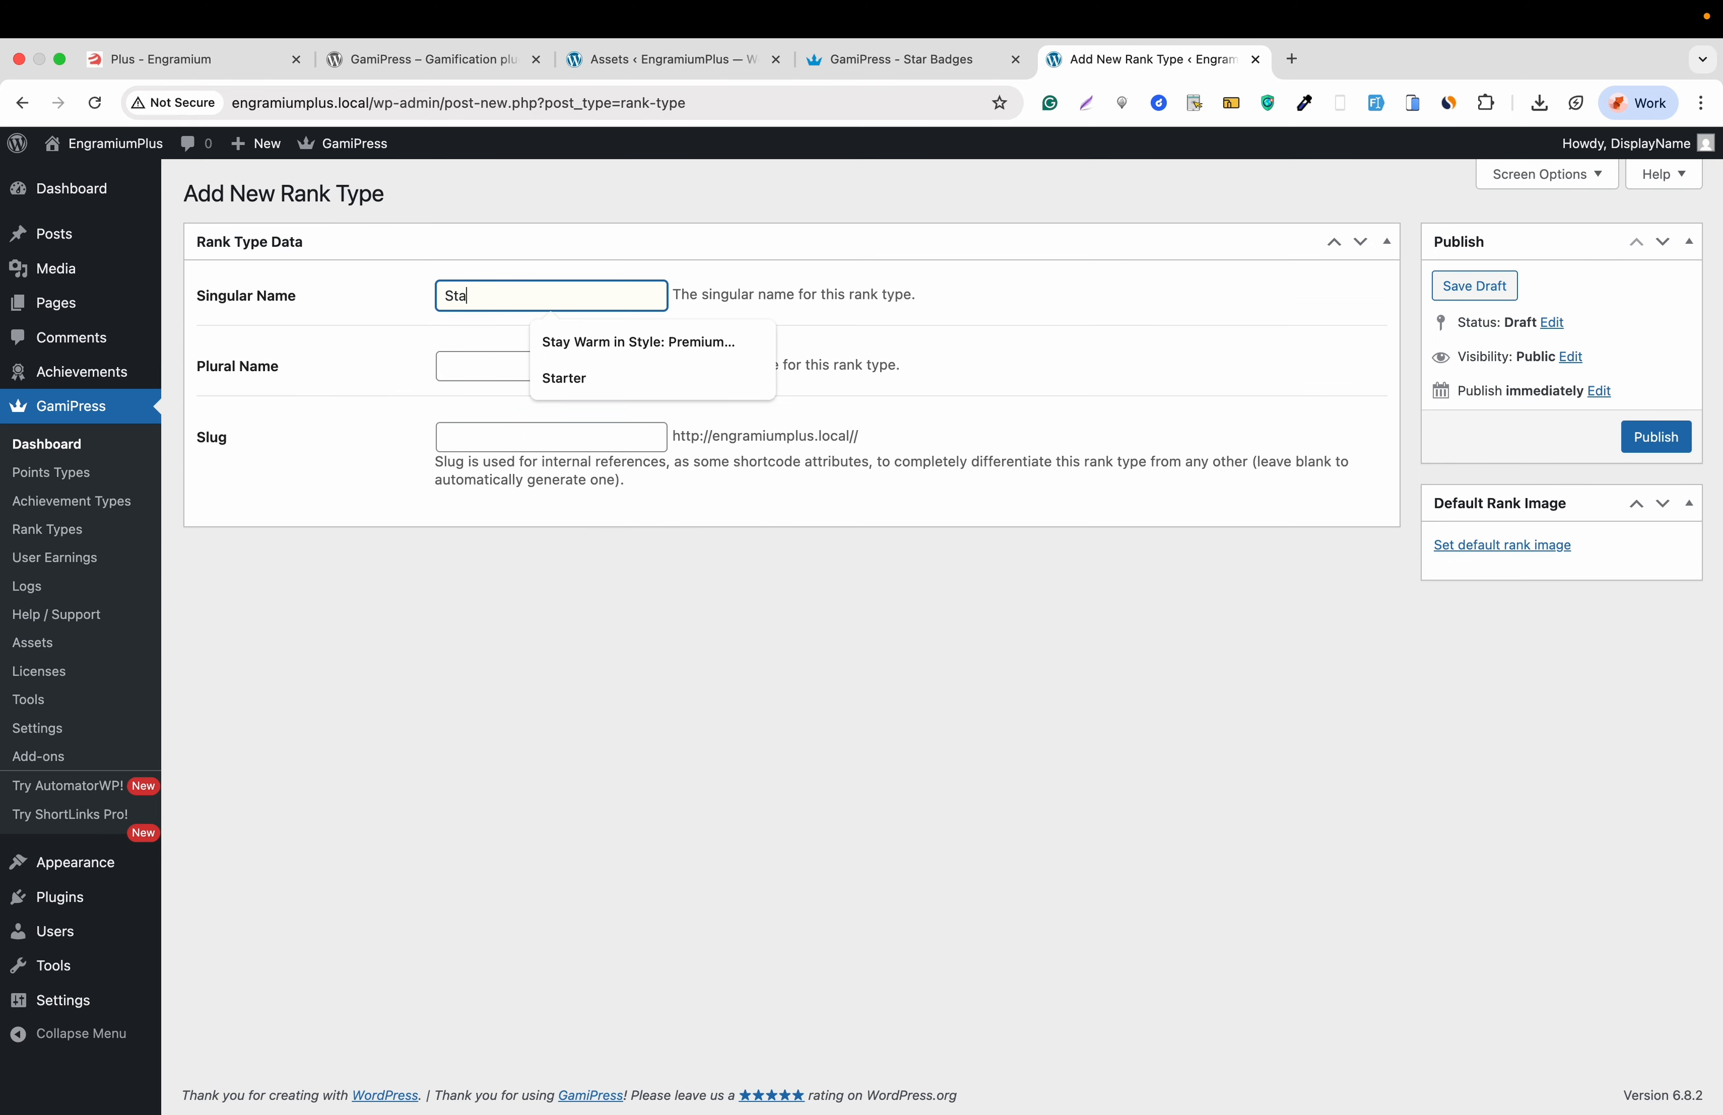
text(rter)
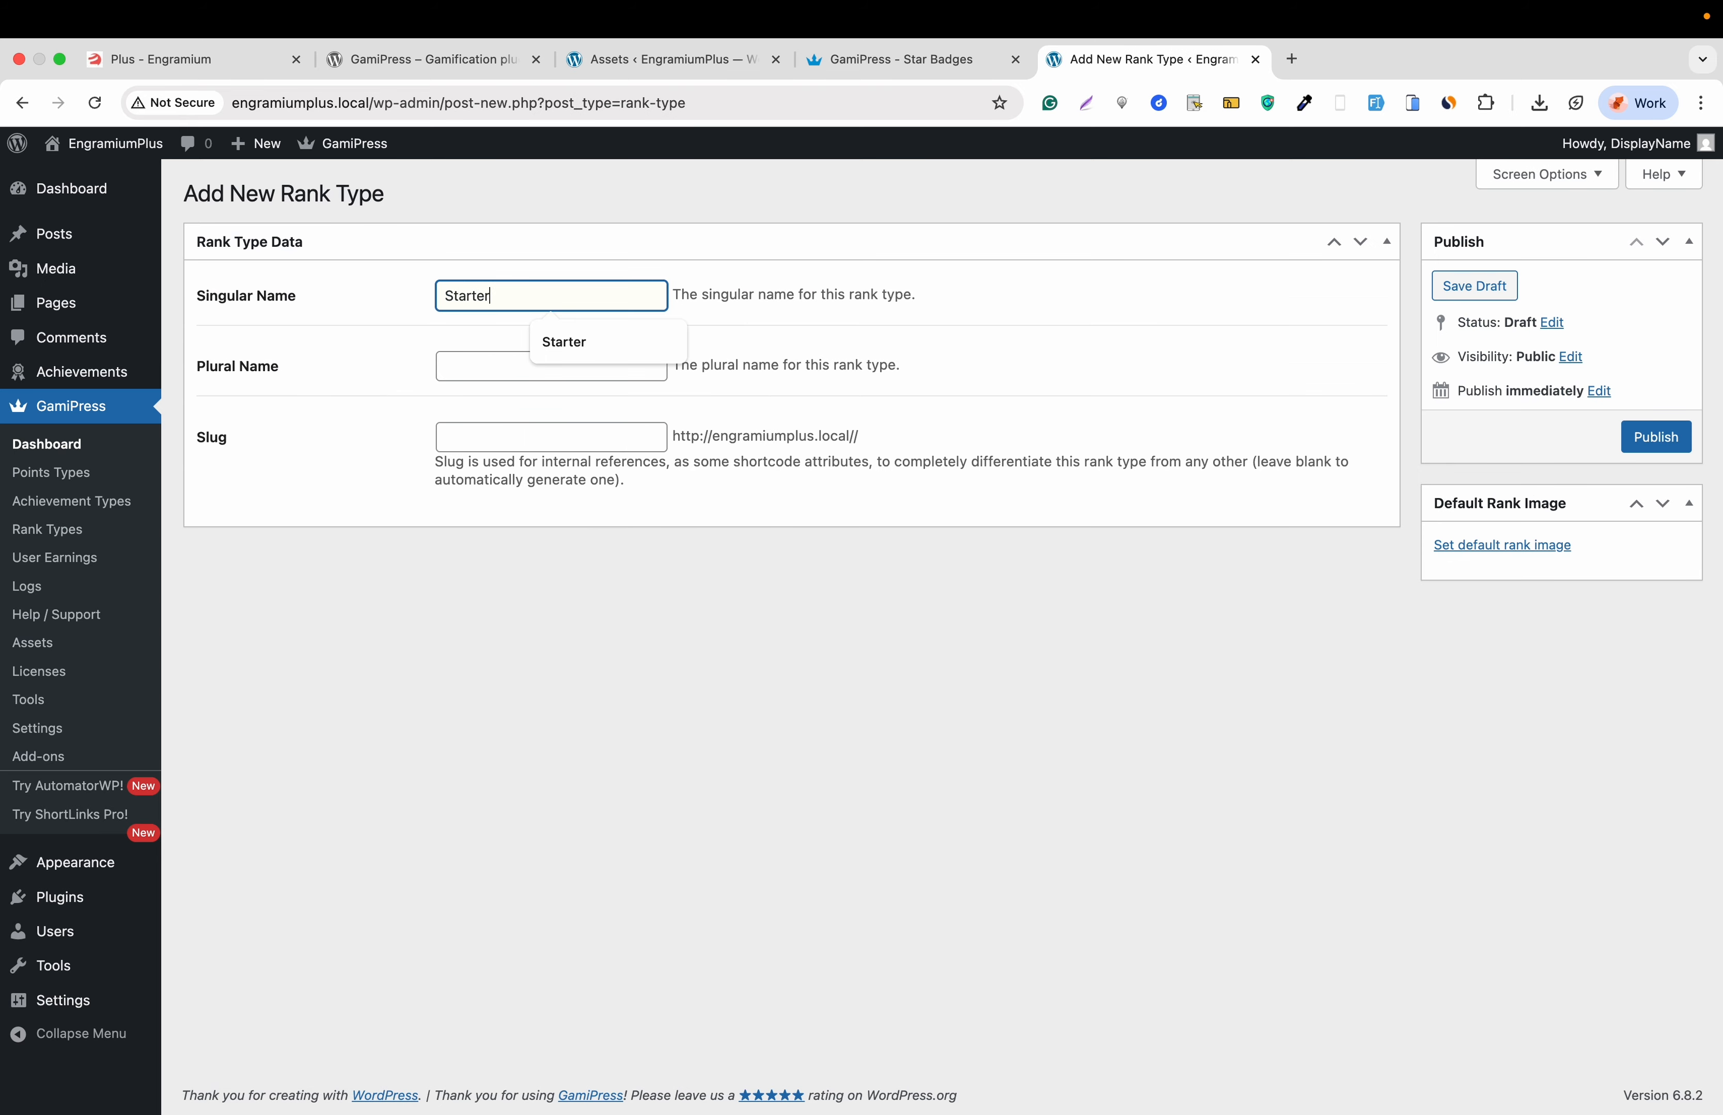
click(562, 337)
key(super+a)
key(super+c)
key(Tab)
key(super+v)
text(s)
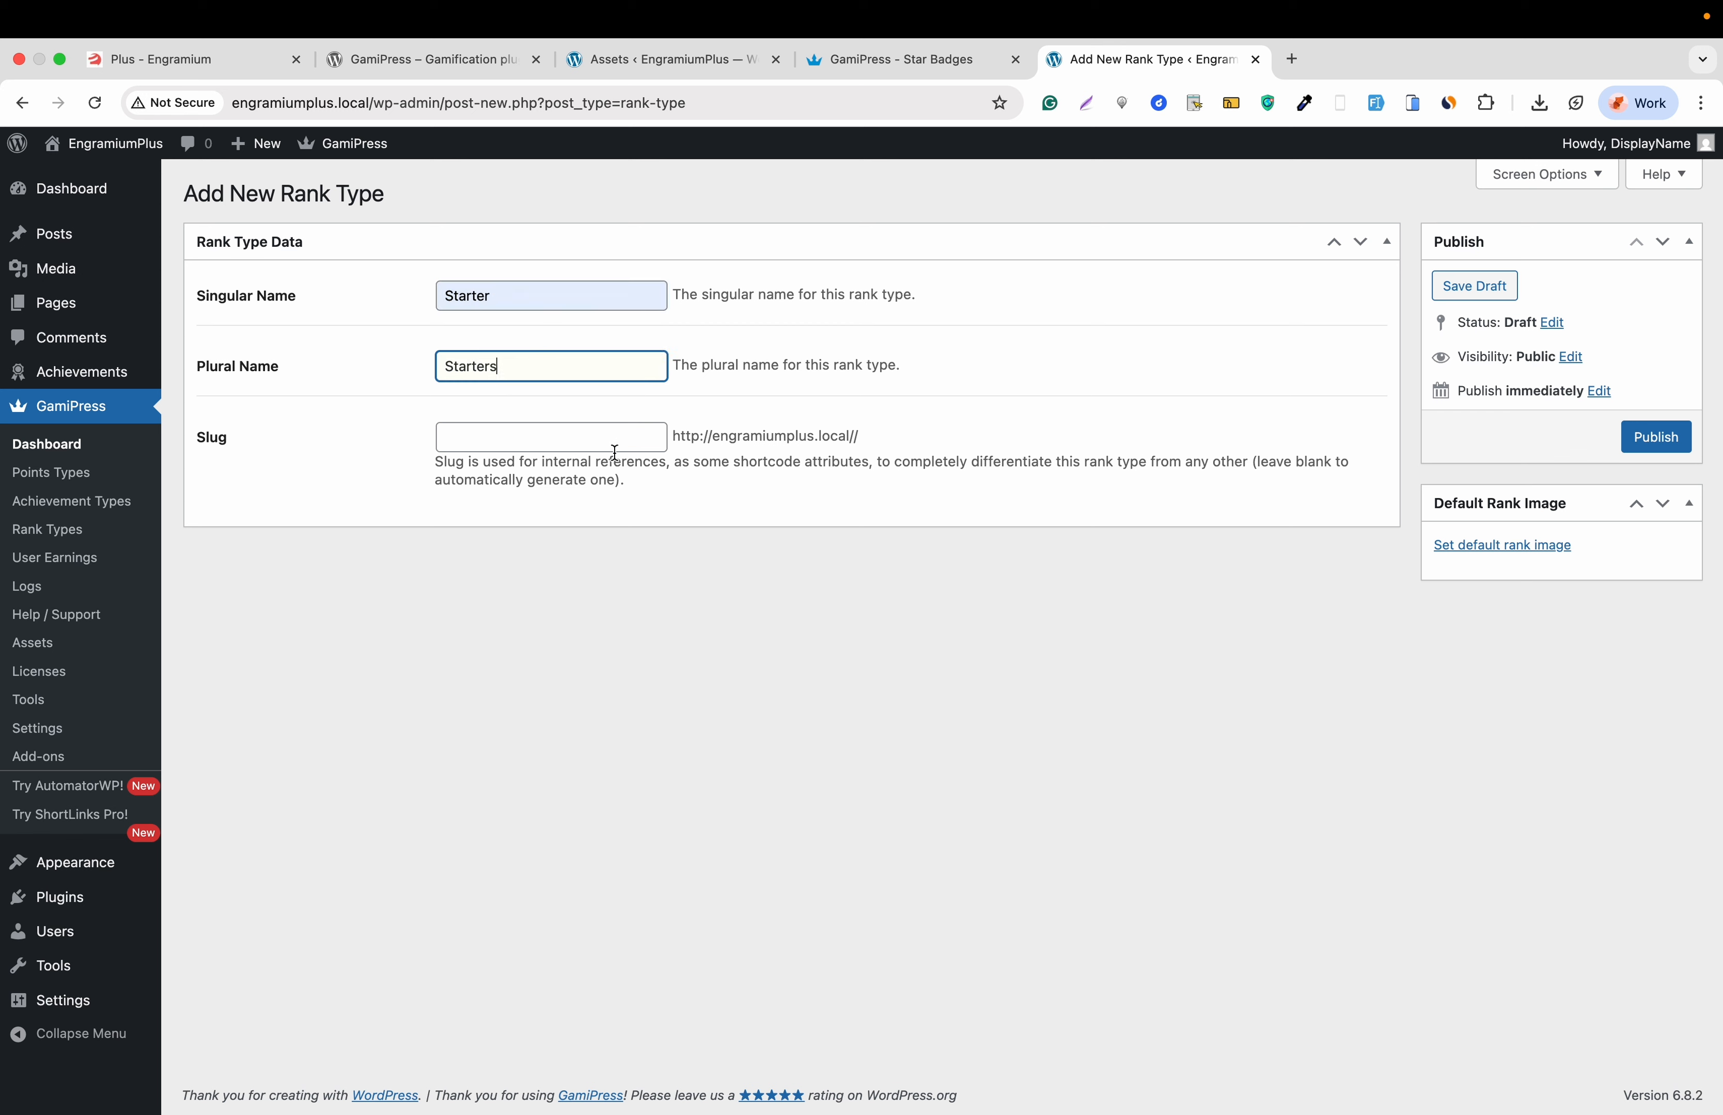
- Set the flag badge as its default rank image and publish it
click(1489, 550)
click(721, 557)
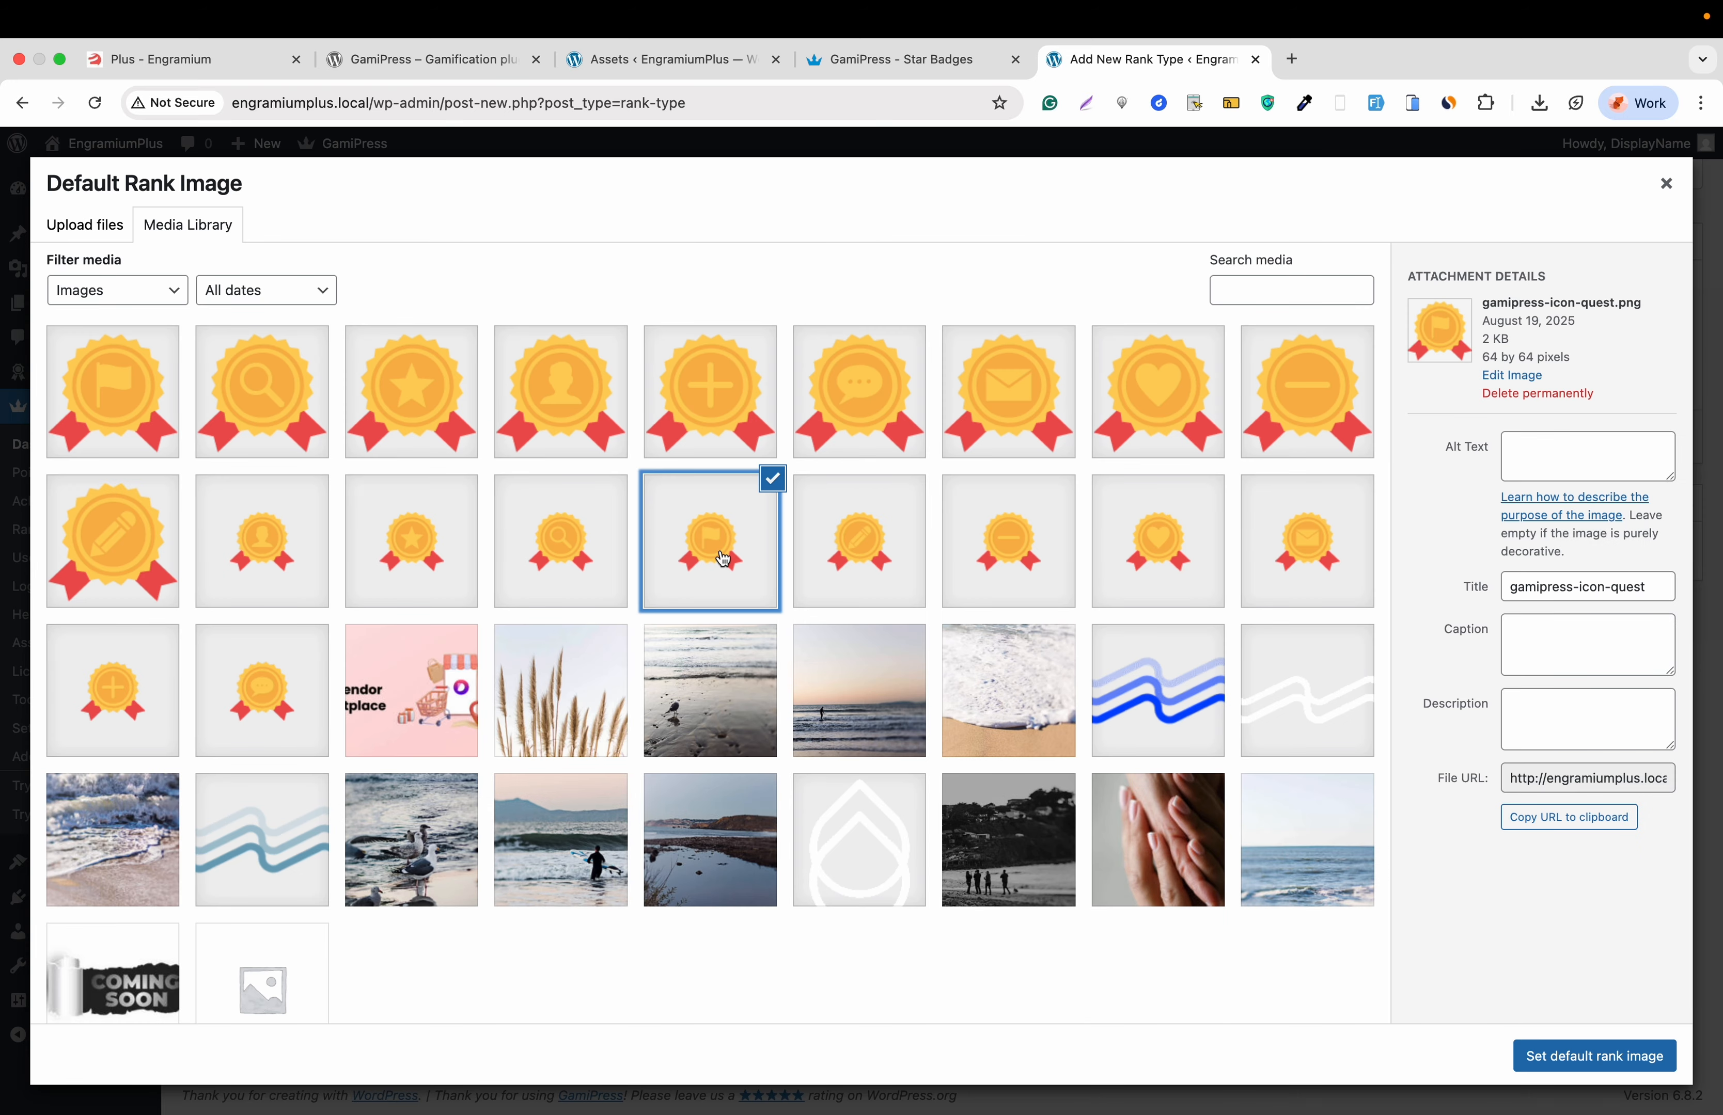
click(1623, 1057)
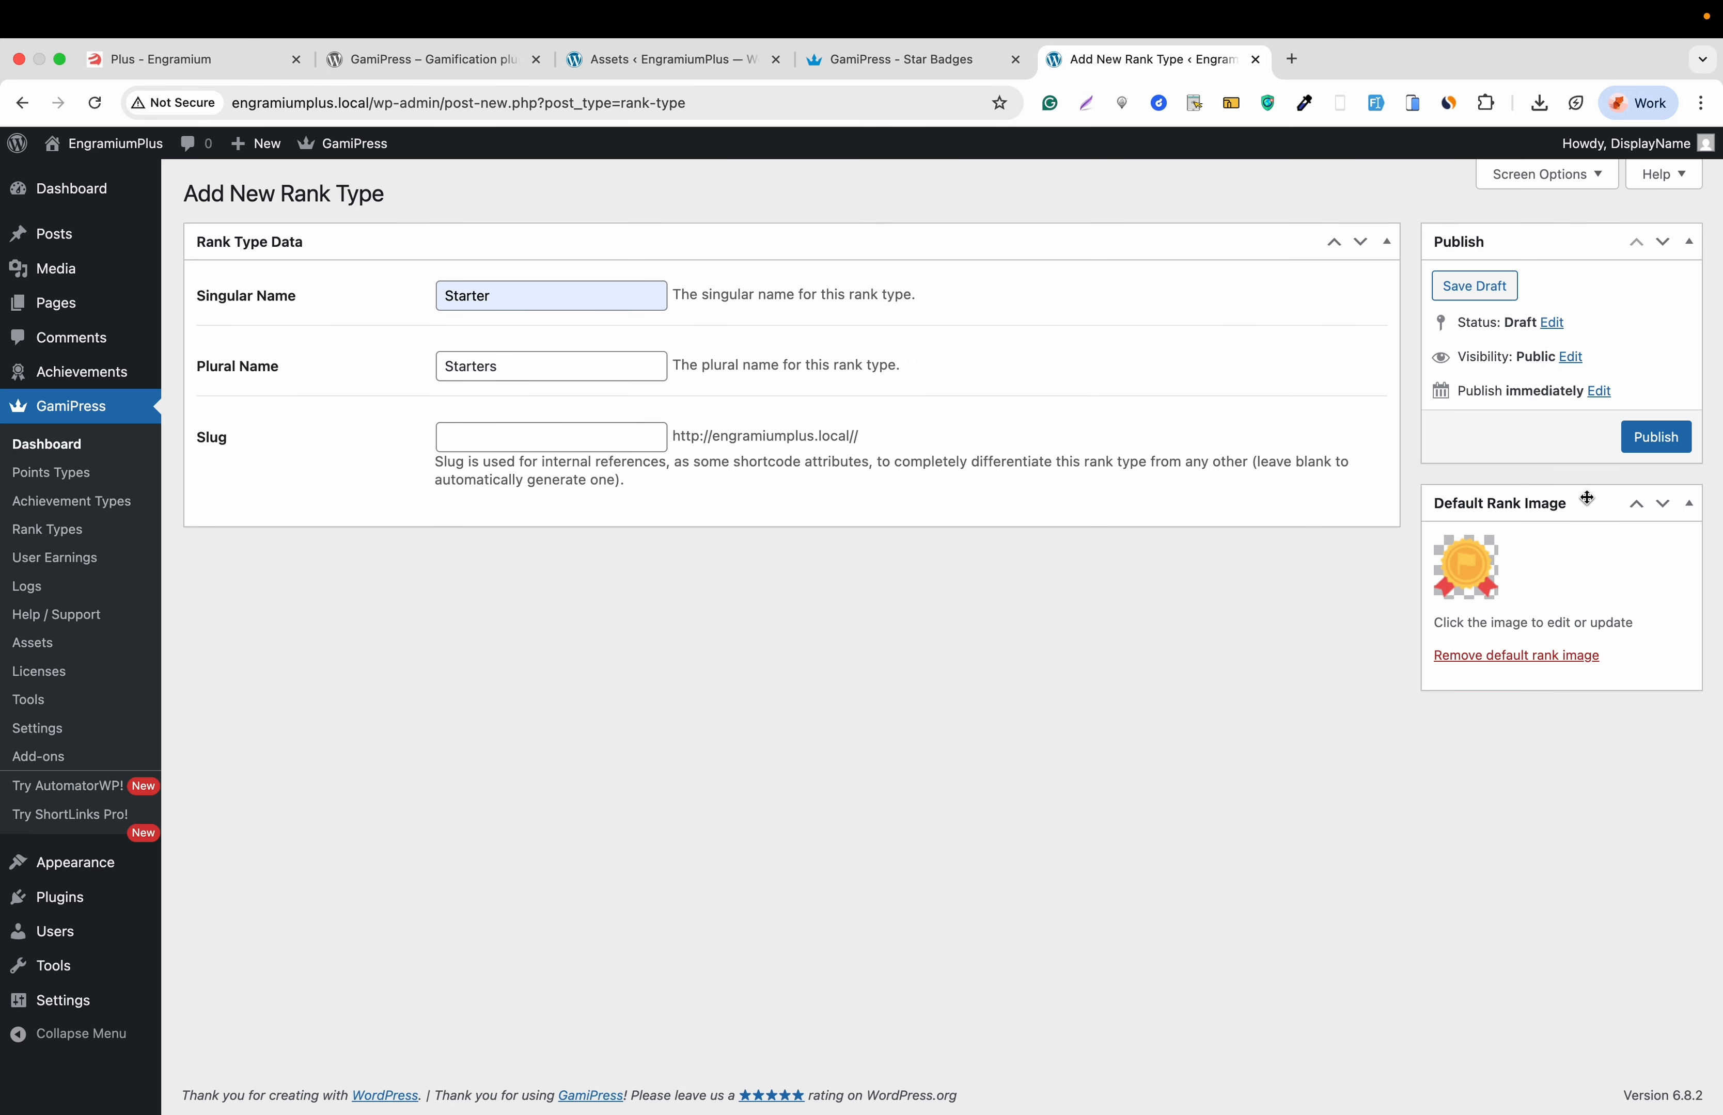
click(1656, 437)
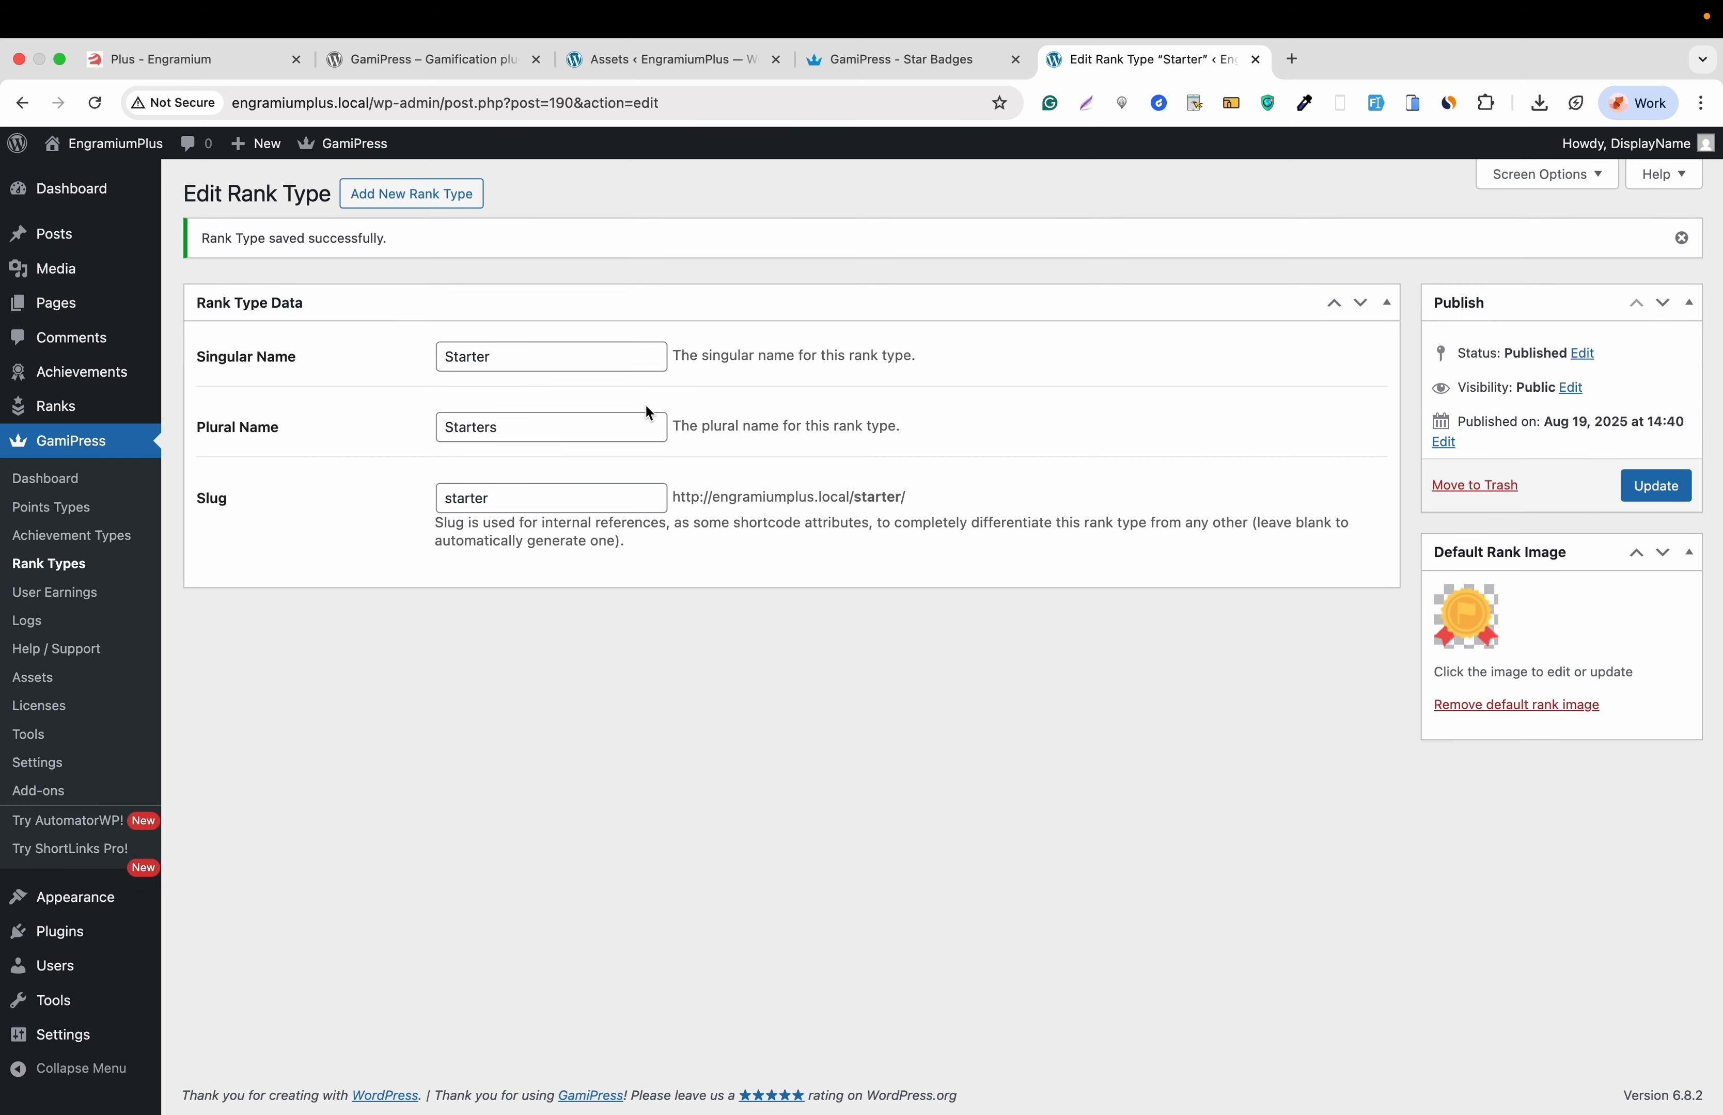
- Create a new Starter rank titled 'Starter Rnak' with description 'Description will be here'
mouse_move(129, 383)
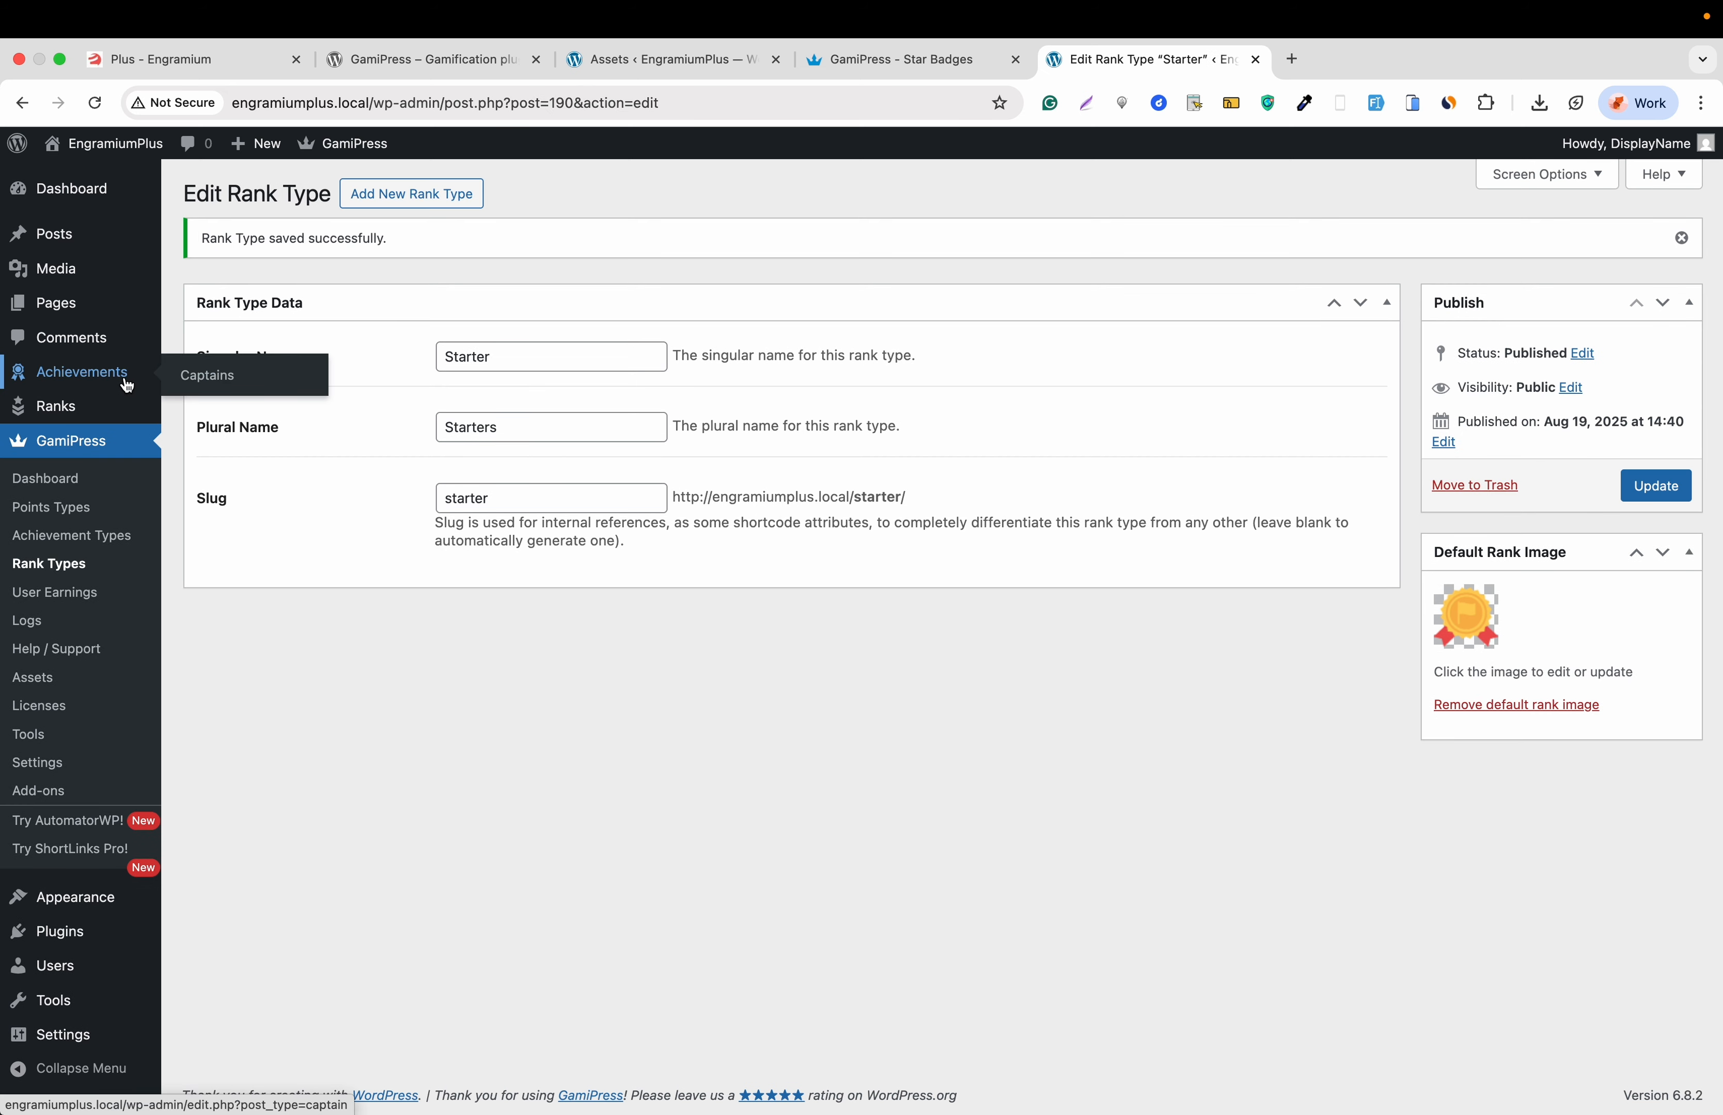
mouse_move(72, 409)
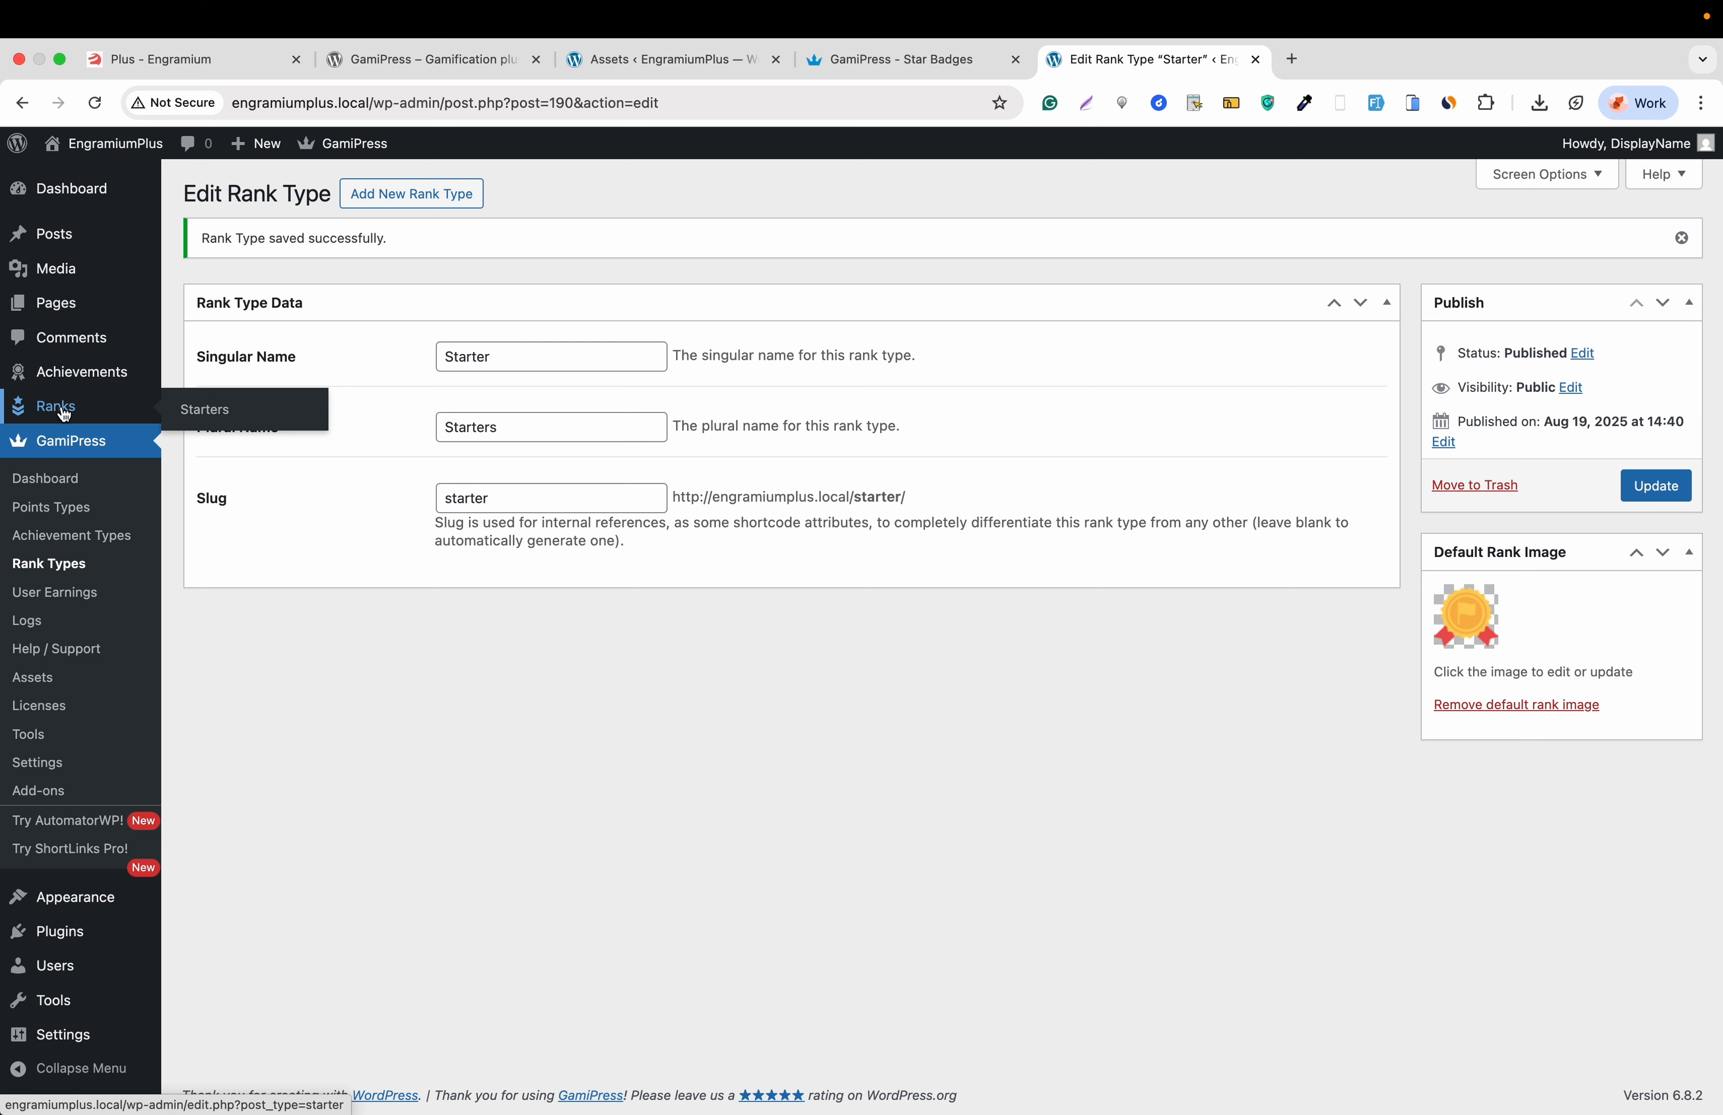
click(197, 410)
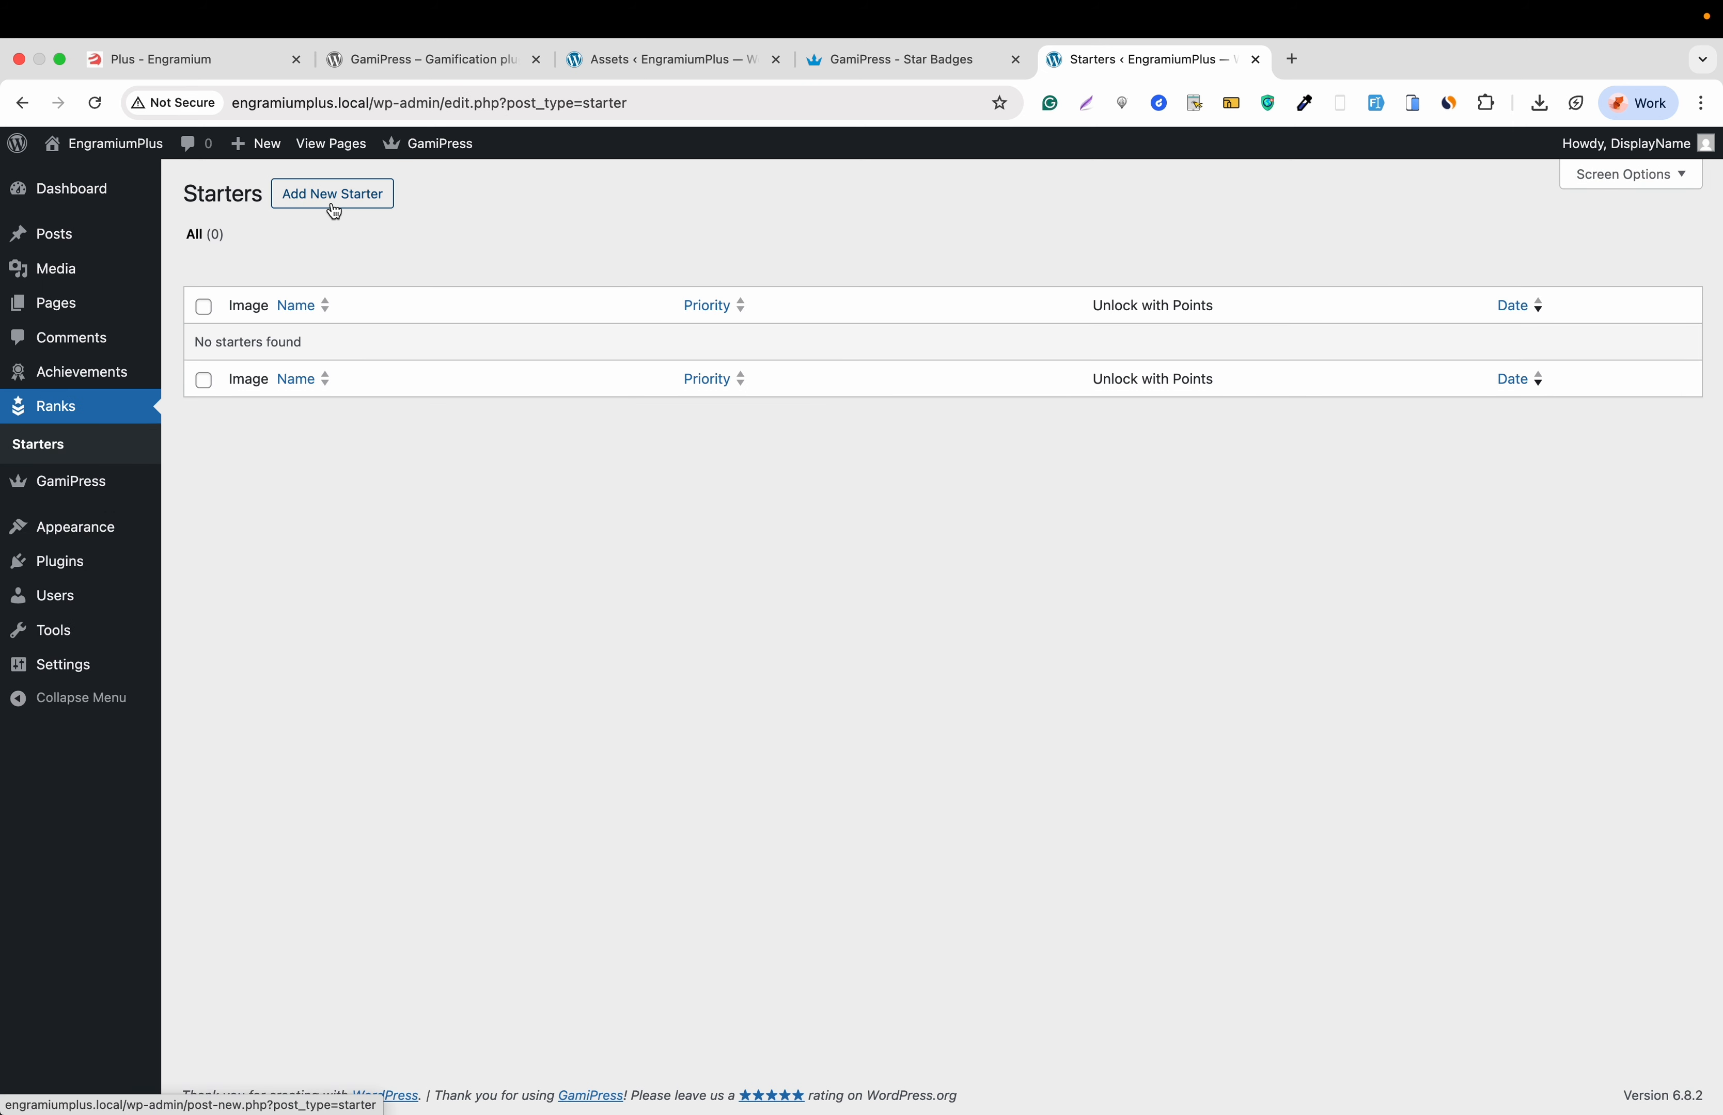
click(333, 206)
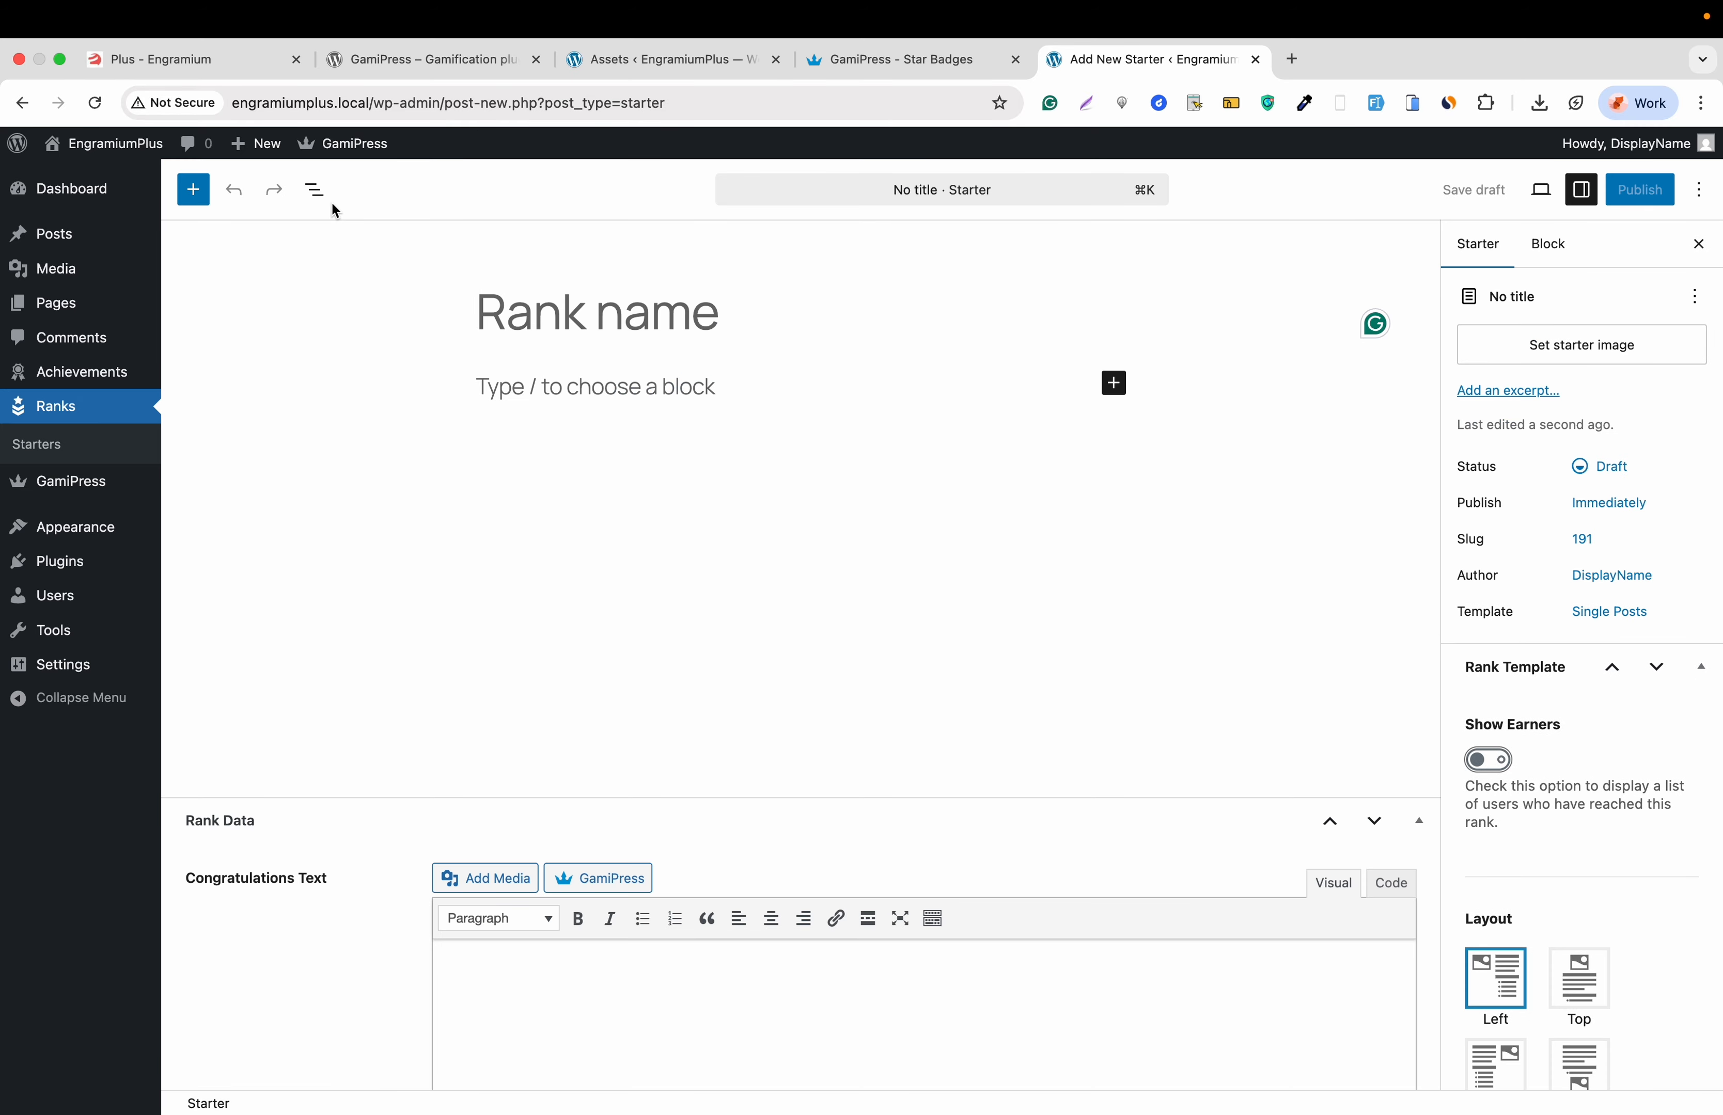
text(St)
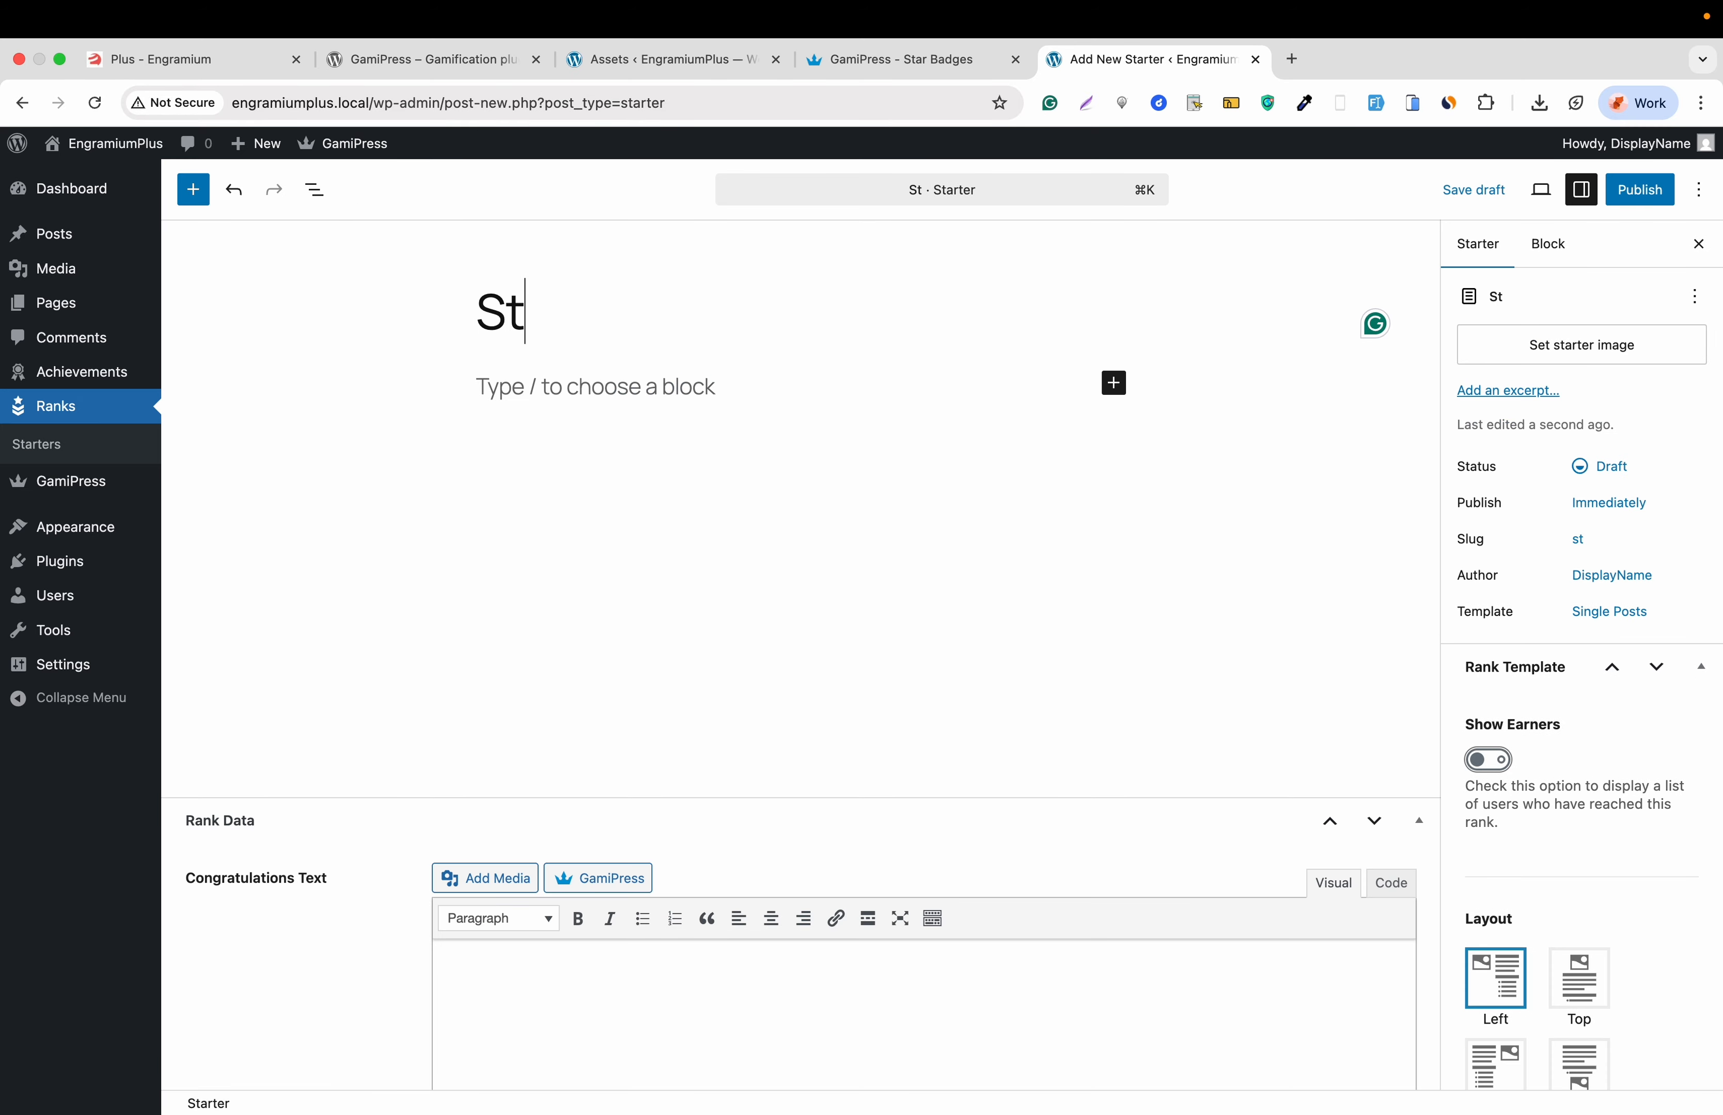
text(arter R)
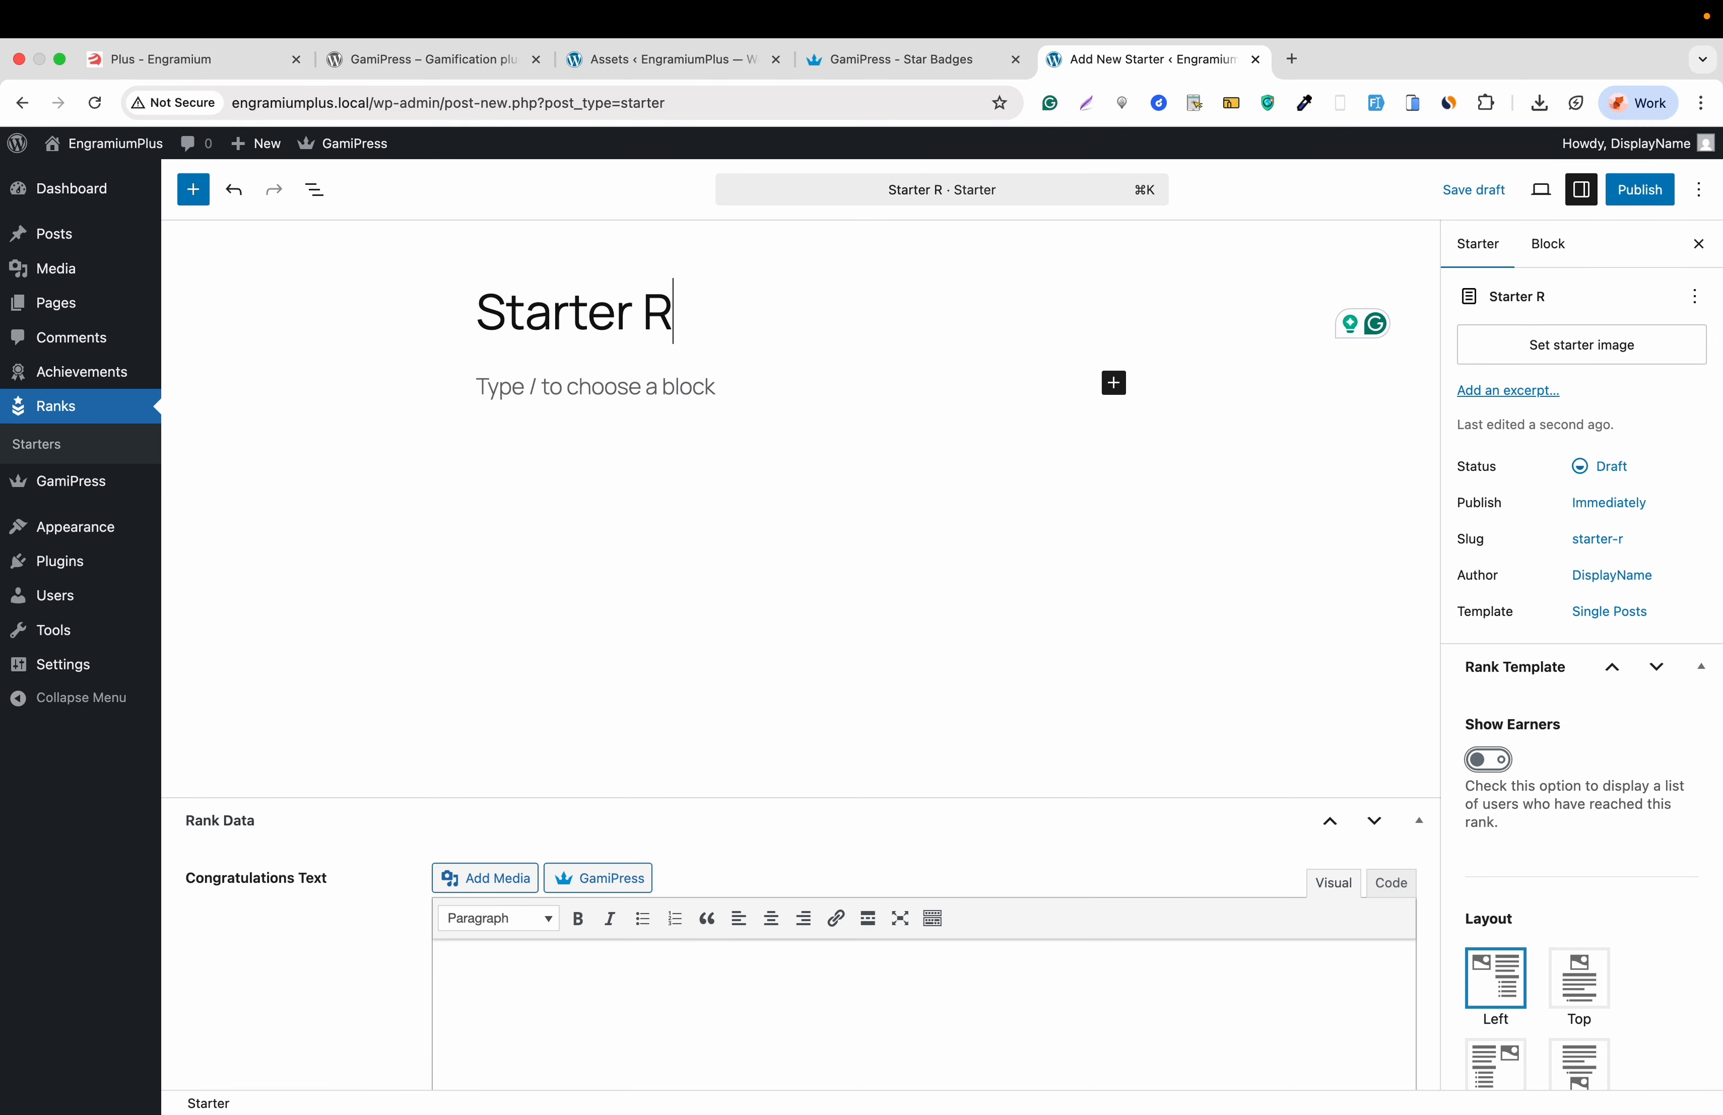
text(nak)
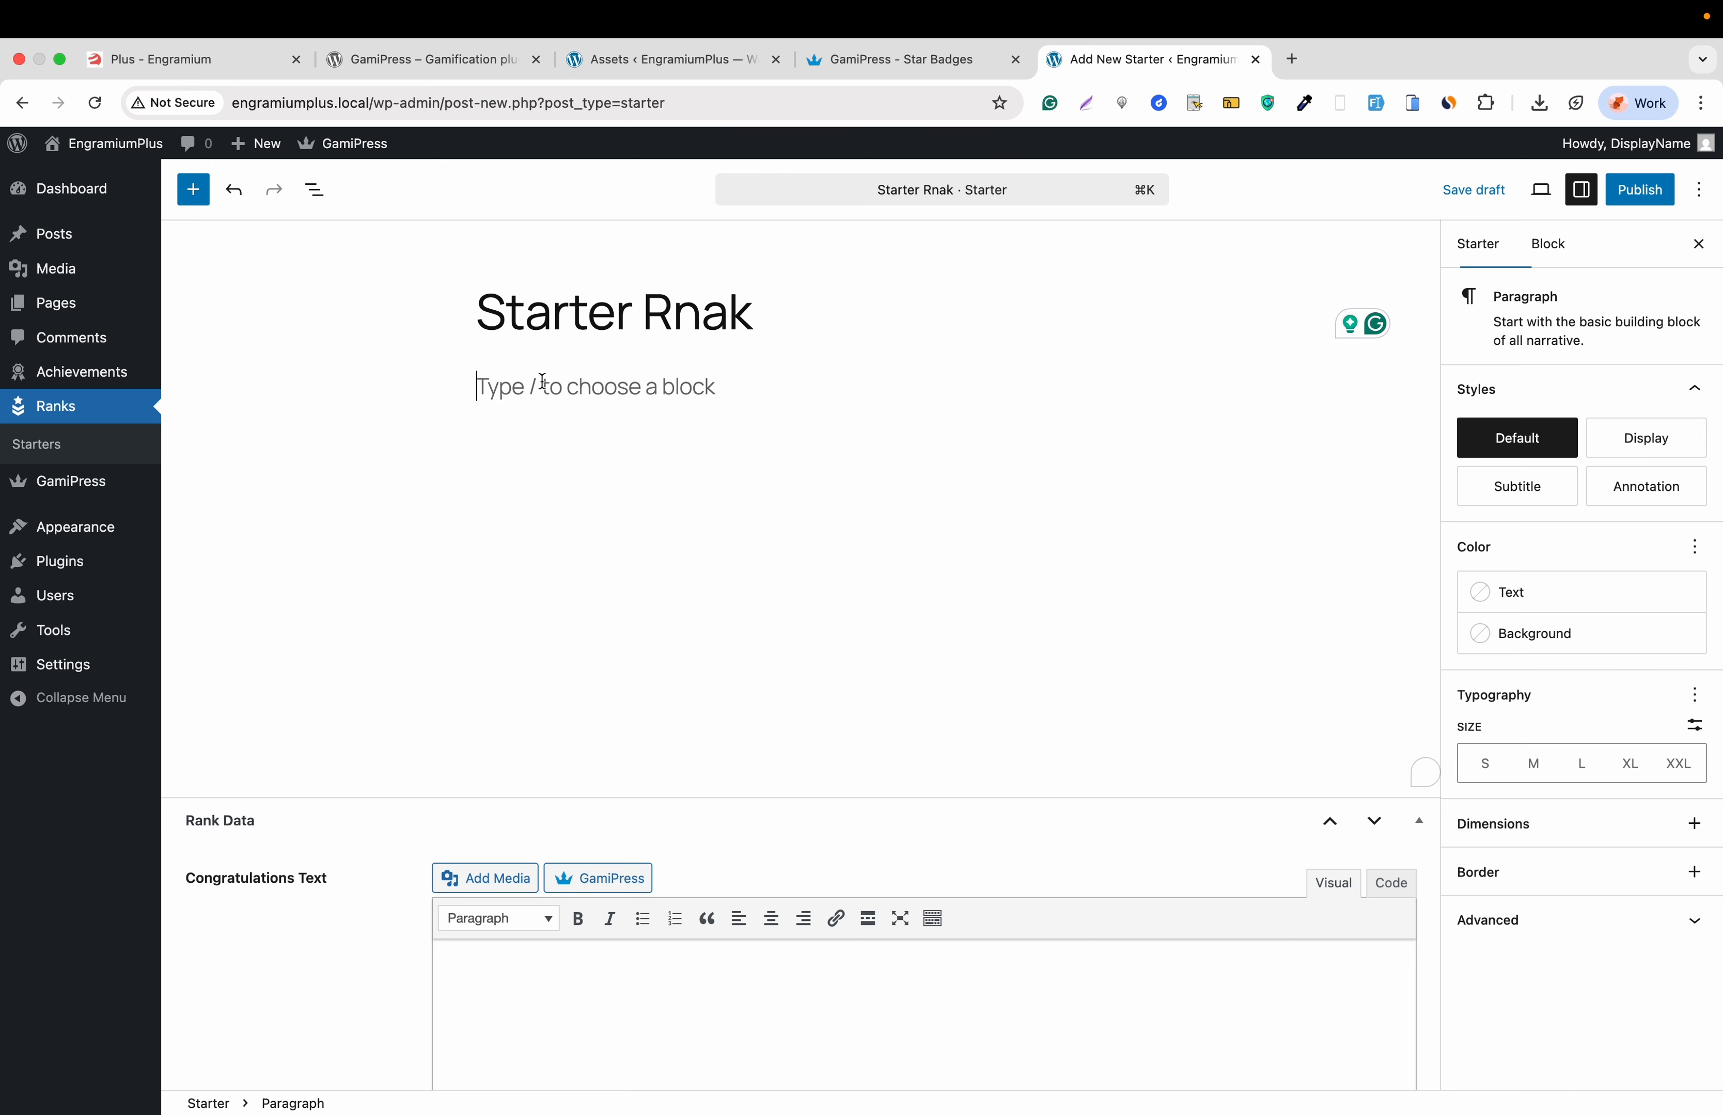
click(544, 382)
text(Descript)
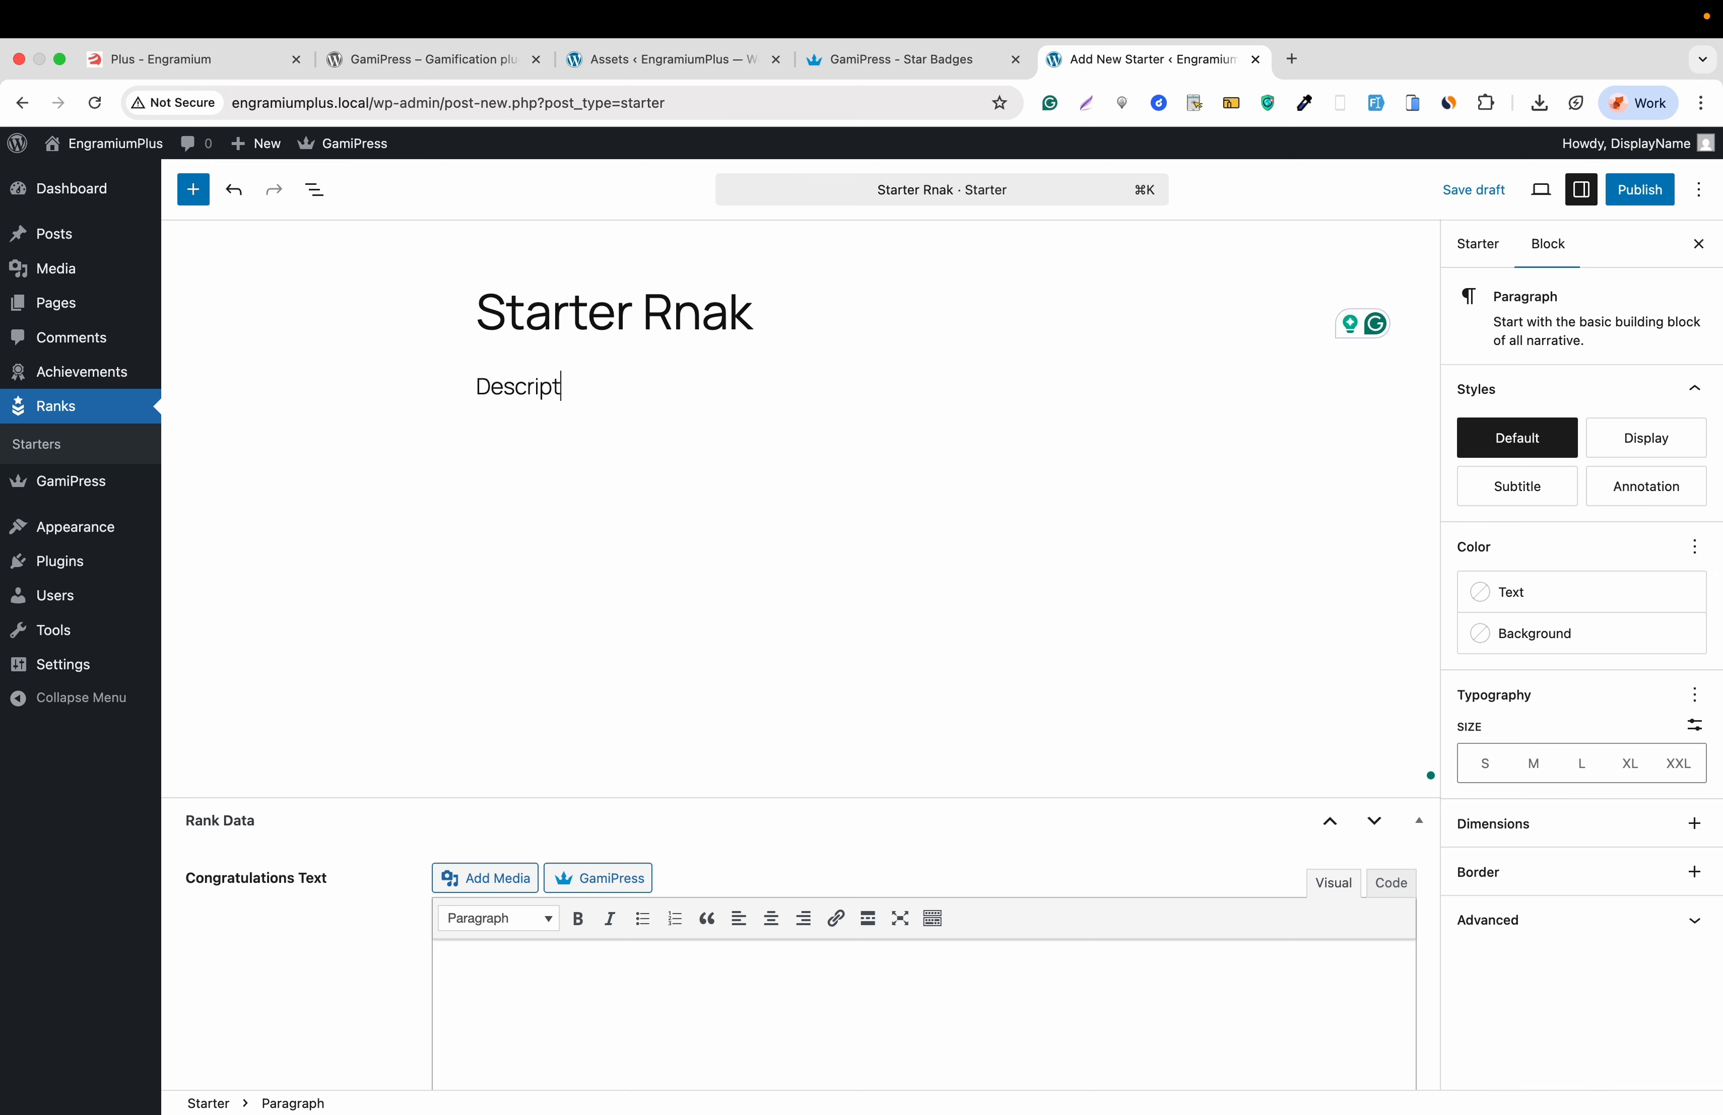
text(ion will be here)
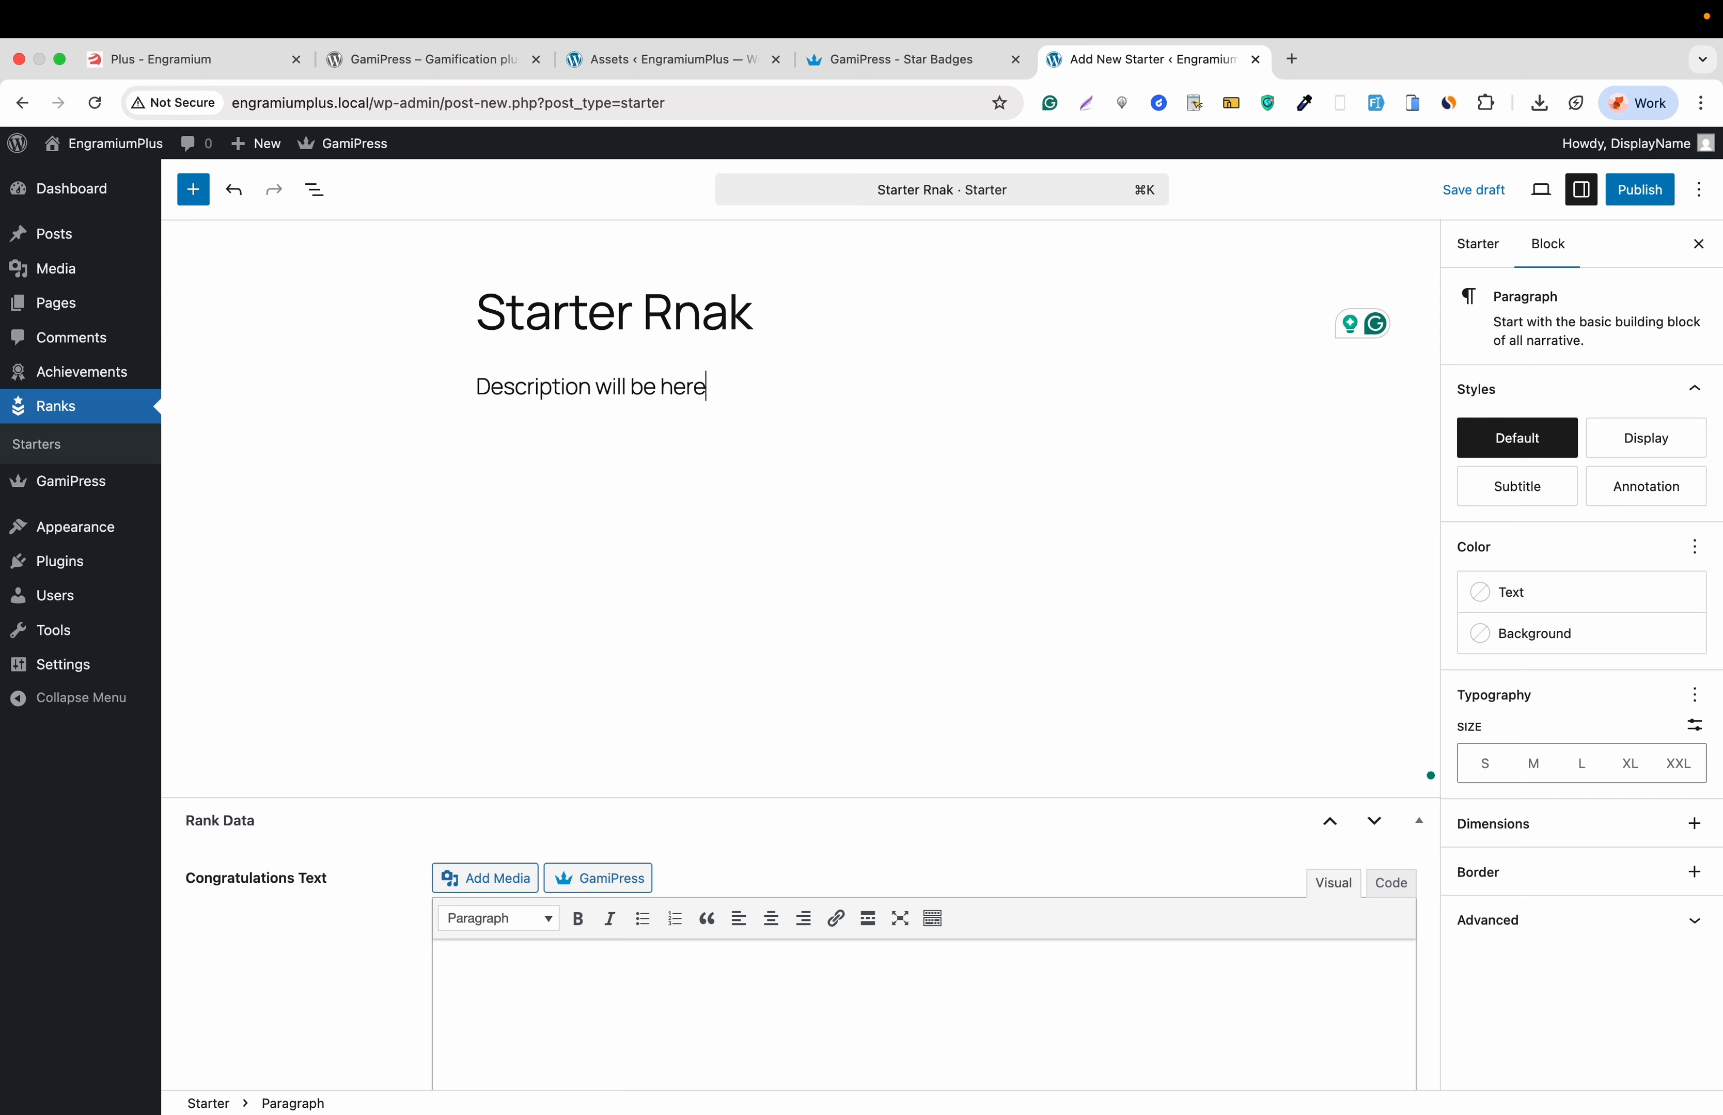
- Set the rank's congratulations message to 'Congratulations!'
scroll(543, 416, down, 4)
click(545, 665)
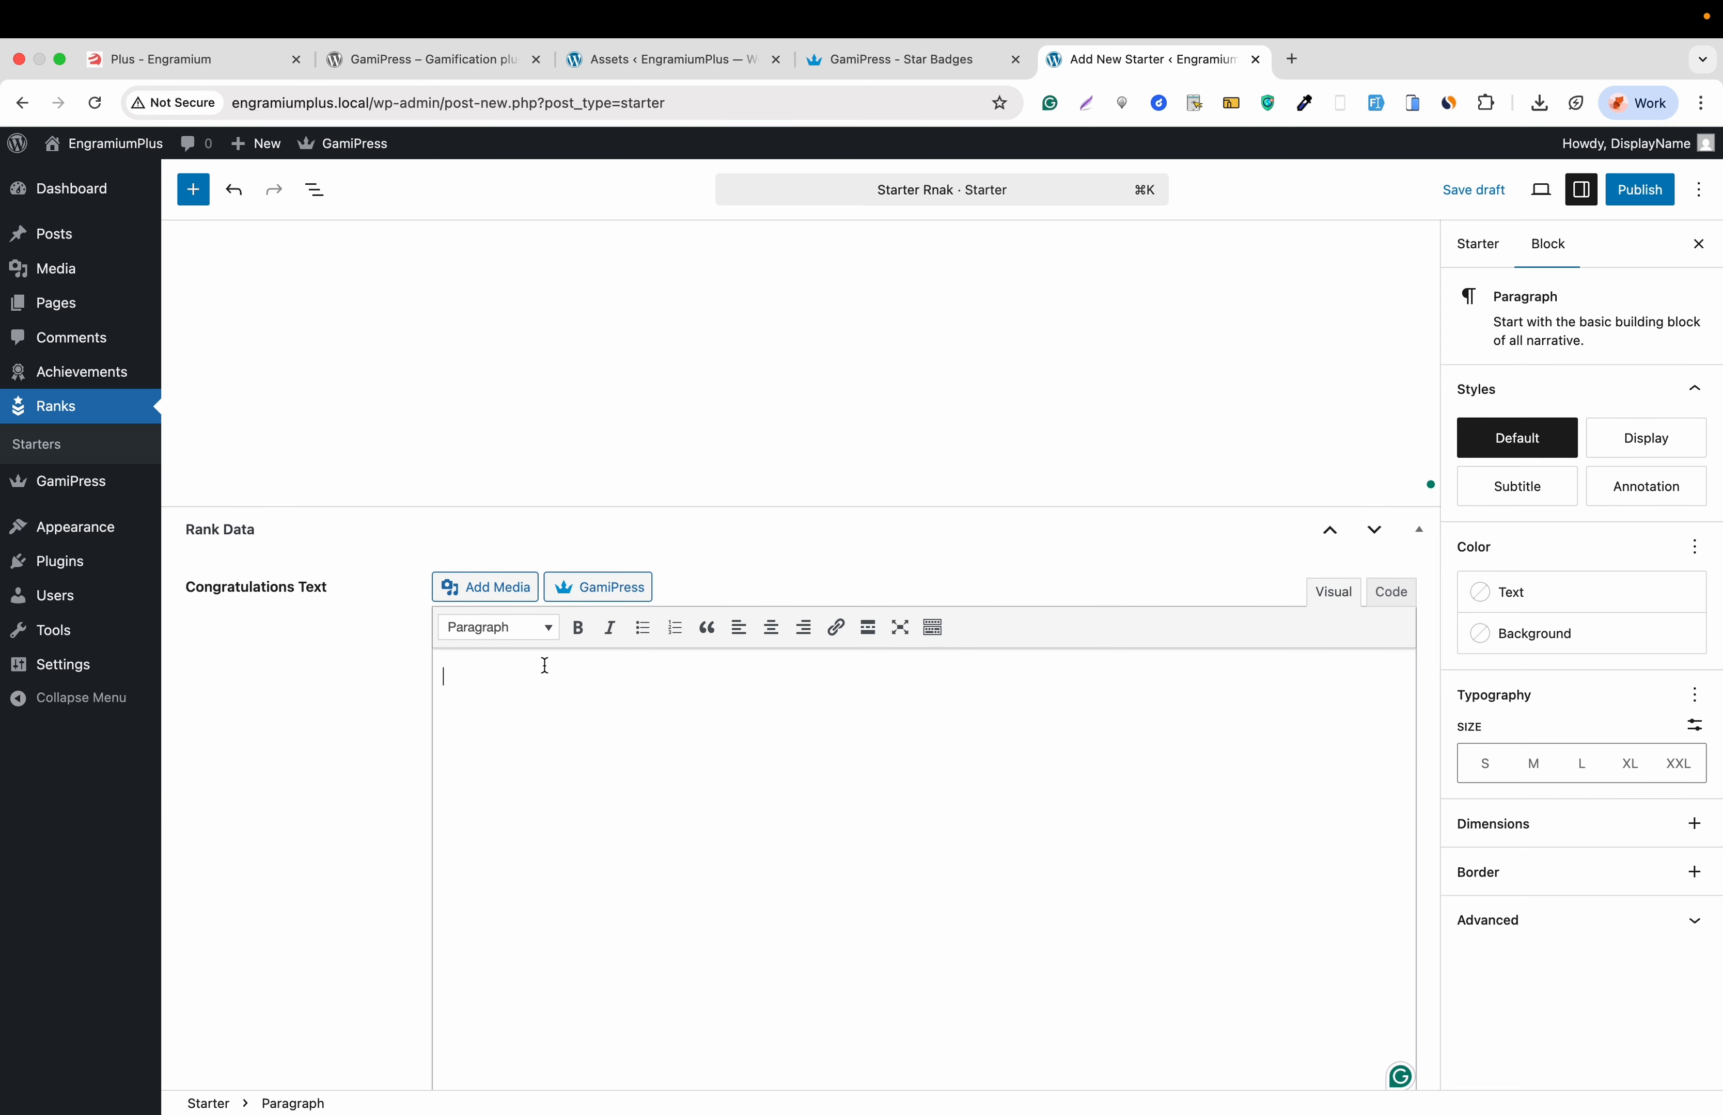
double_click(248, 588)
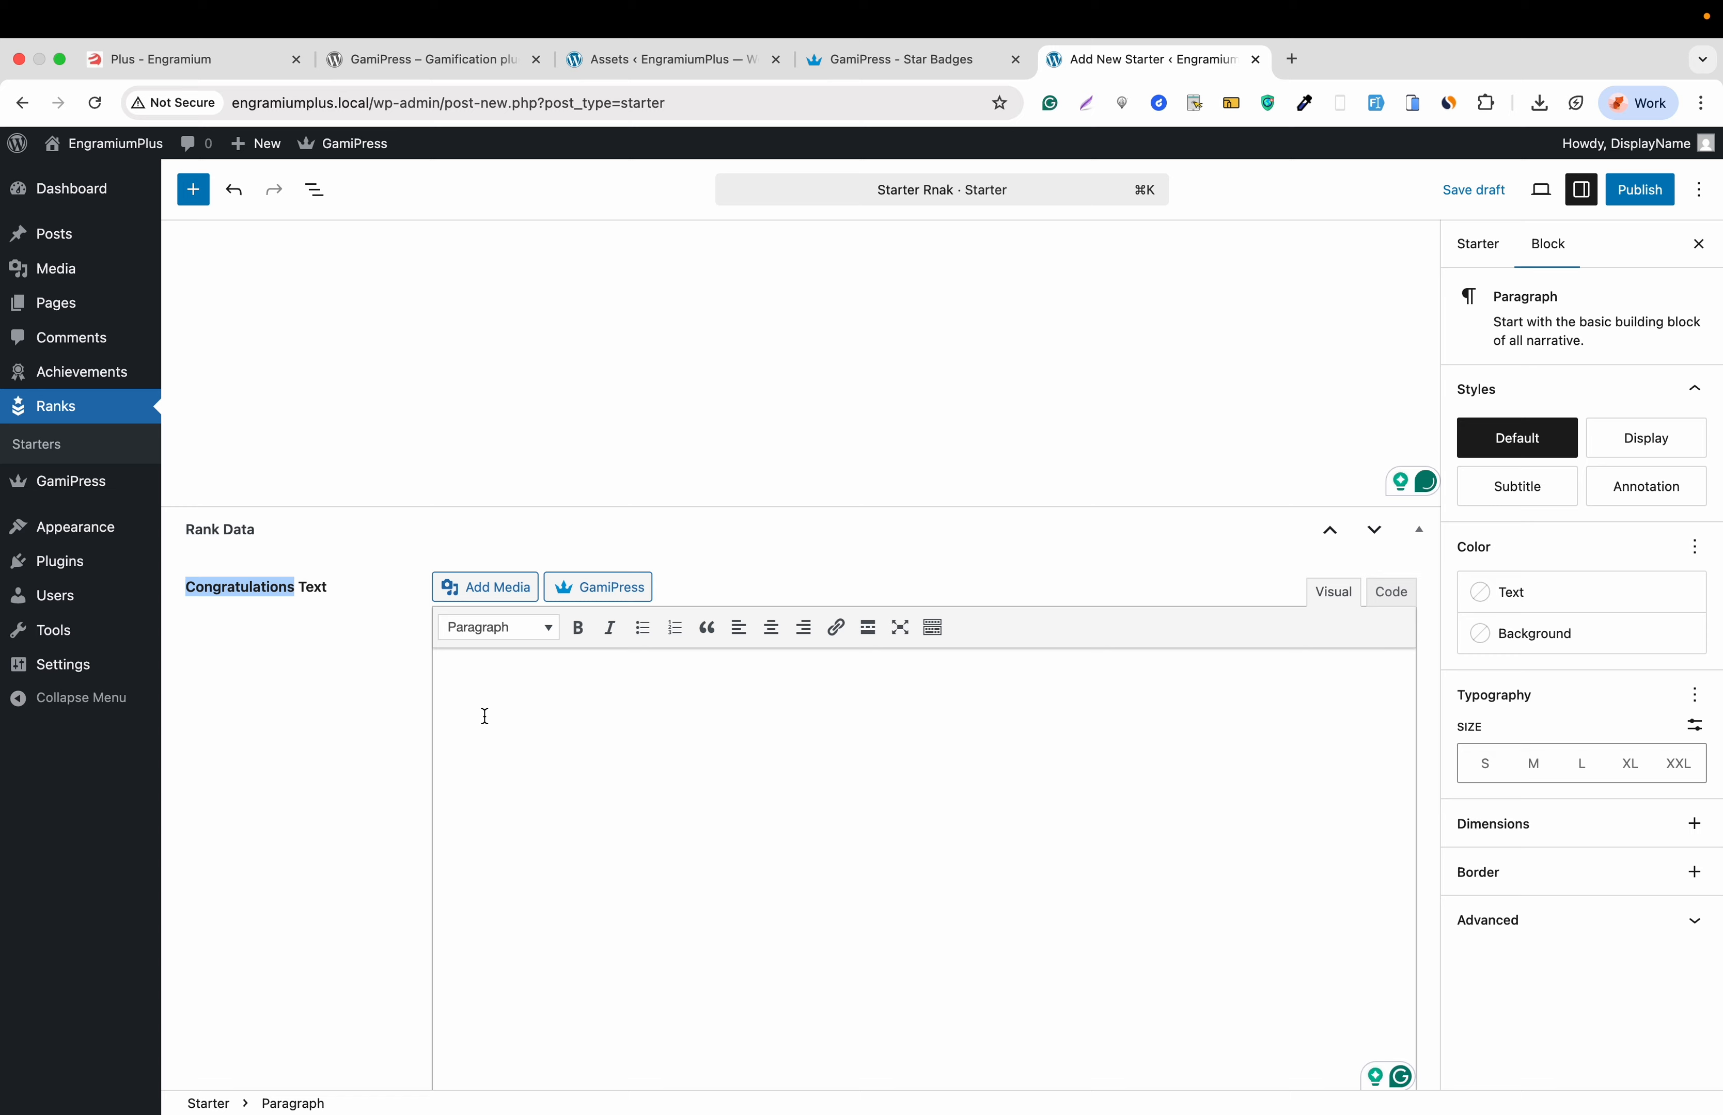
click(493, 671)
key(super+v)
- Make the rank unlockable by spending 100 crews and publish it
scroll(493, 671, down, 7)
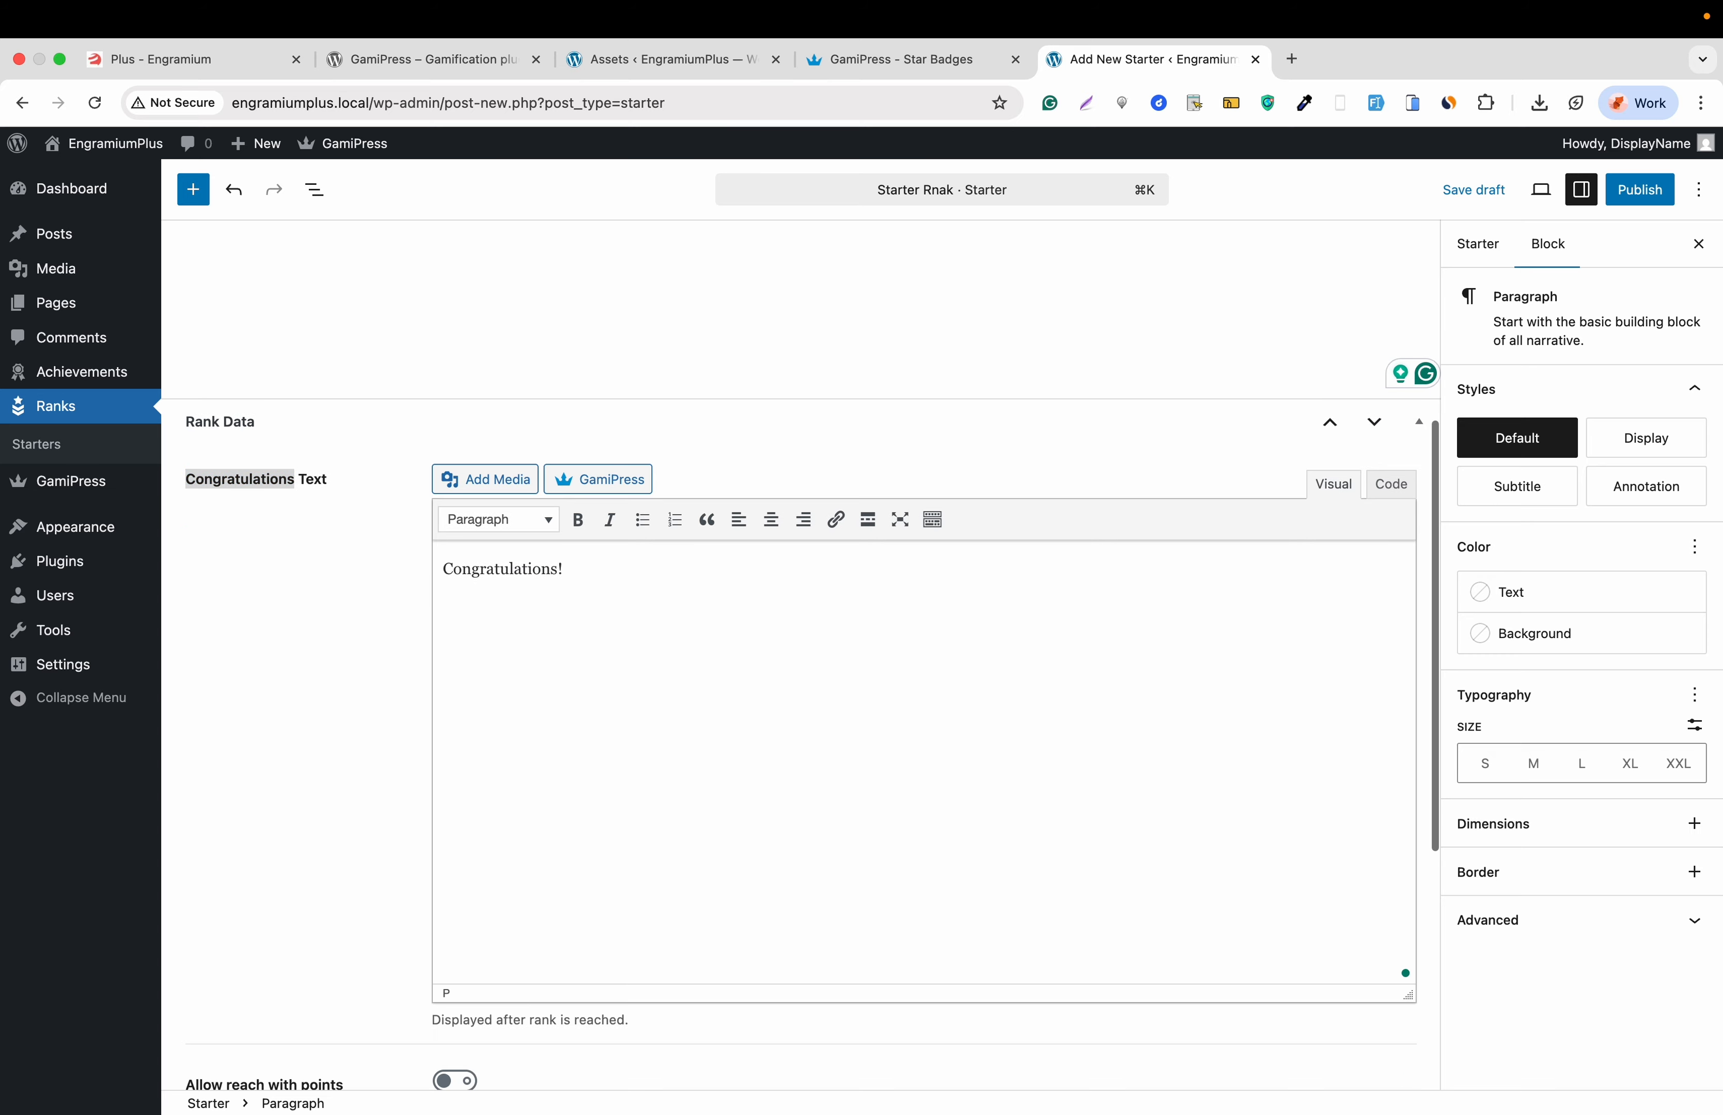
scroll(289, 686, down, 2)
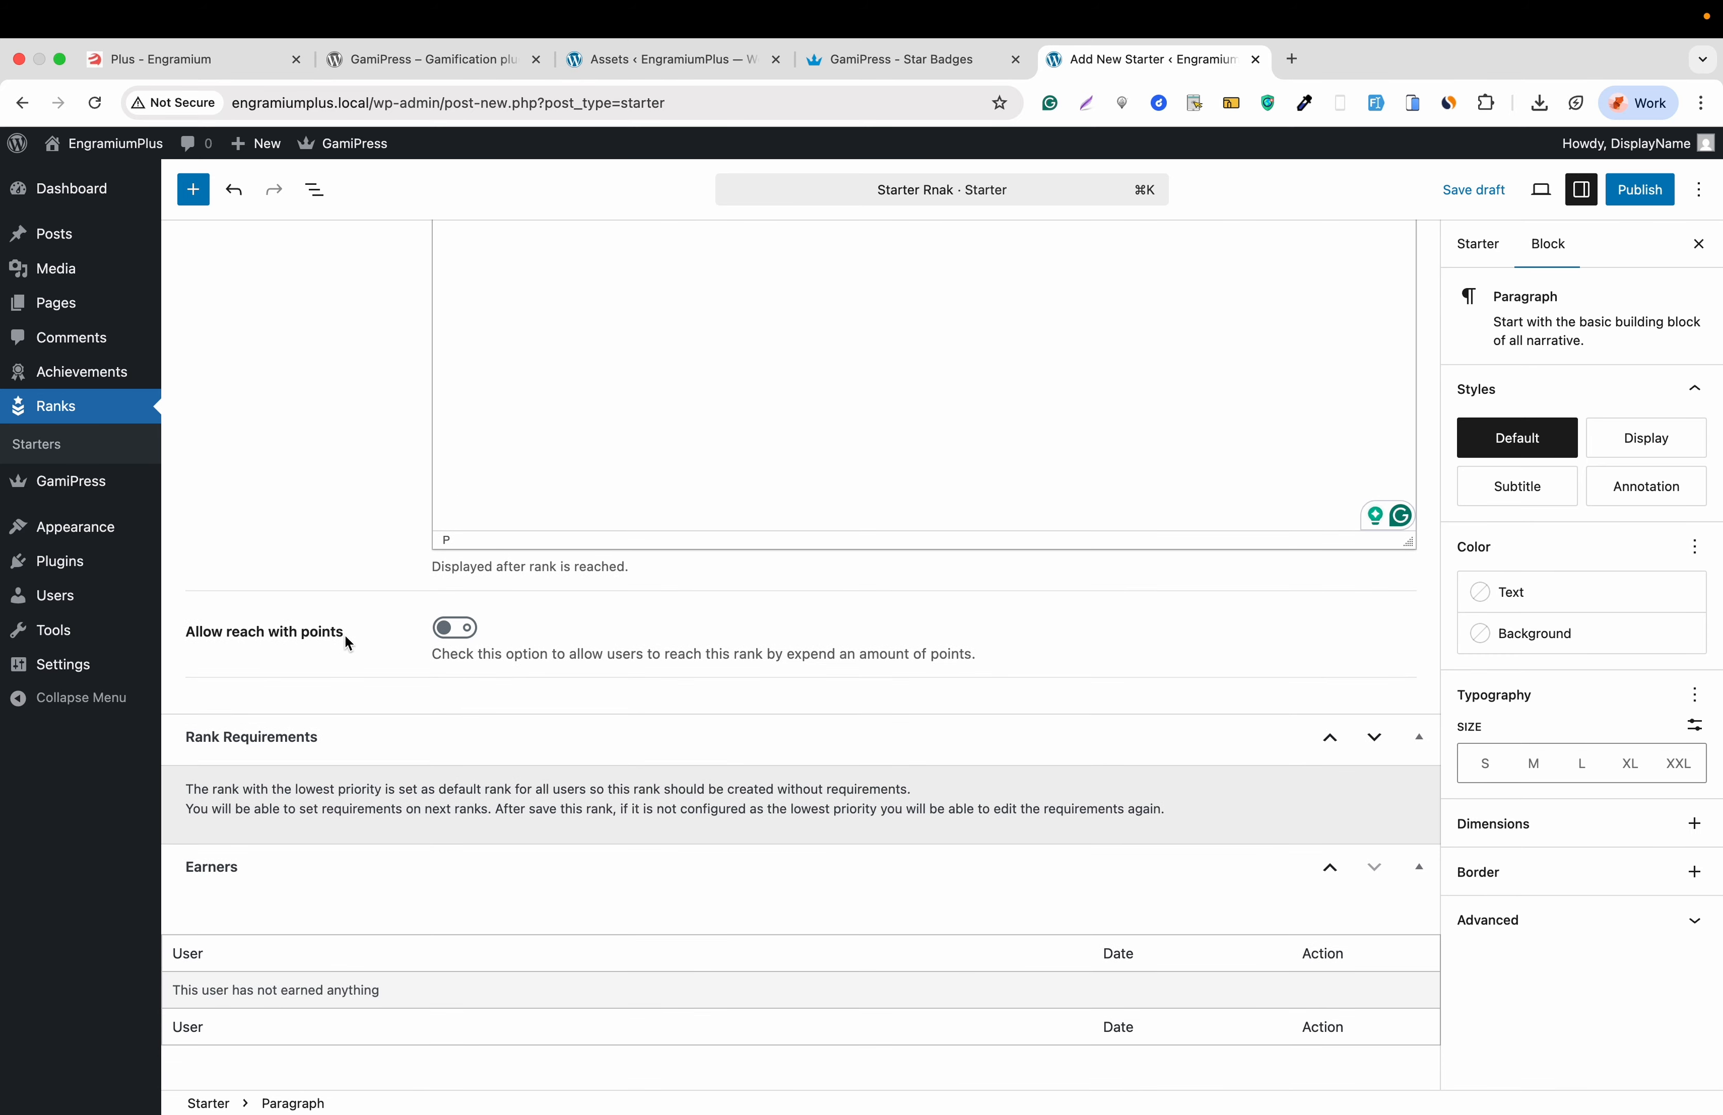
click(453, 628)
scroll(471, 637, down, 2)
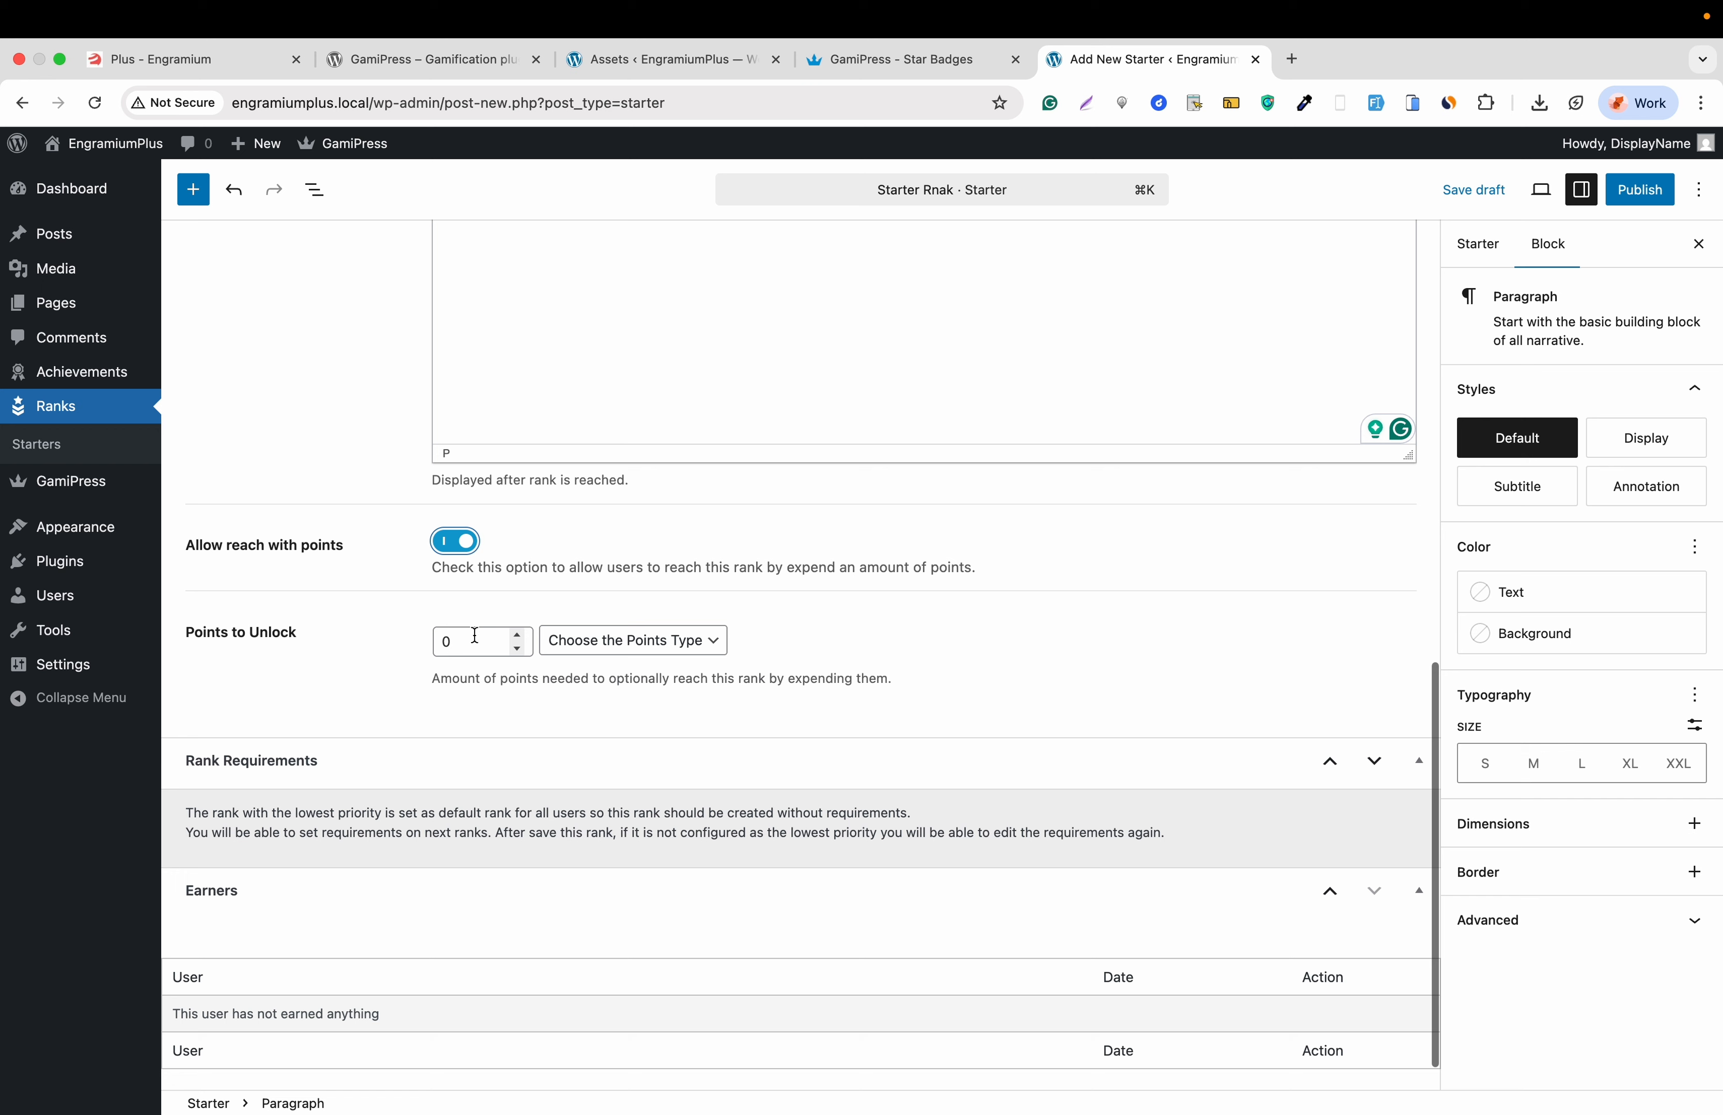
click(480, 637)
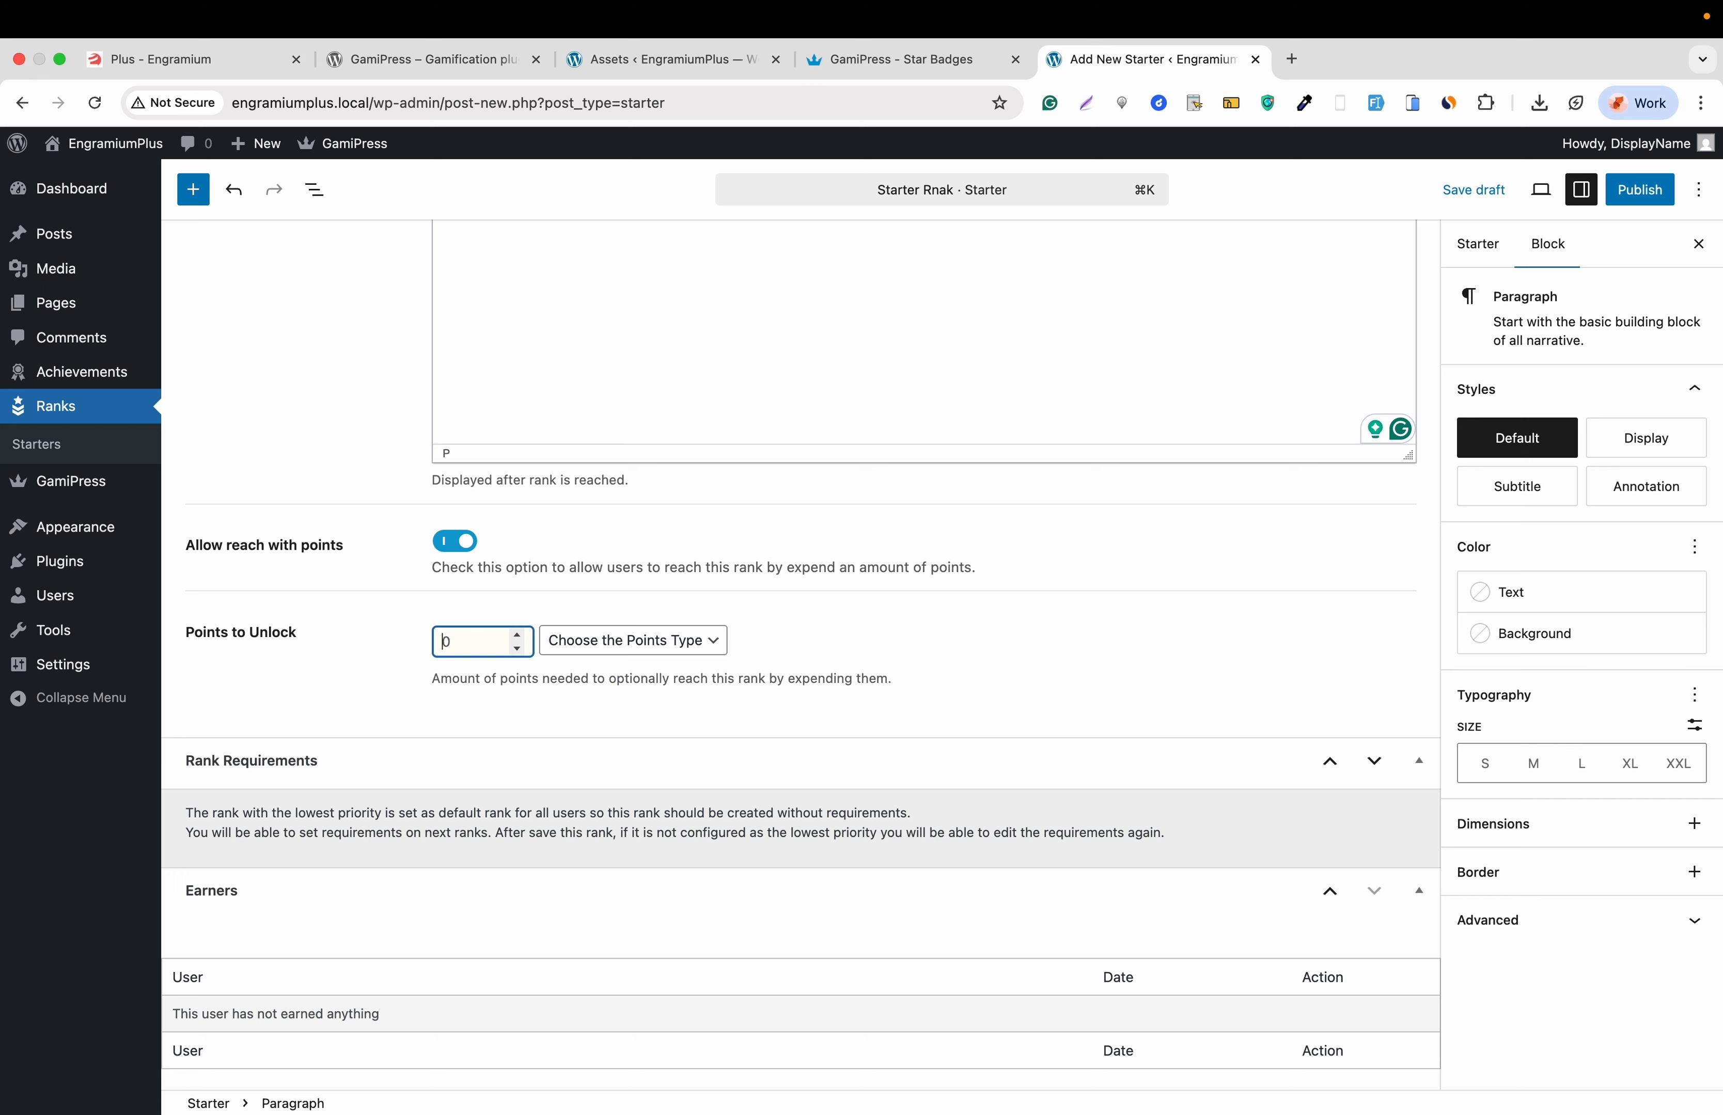
text(100)
click(633, 642)
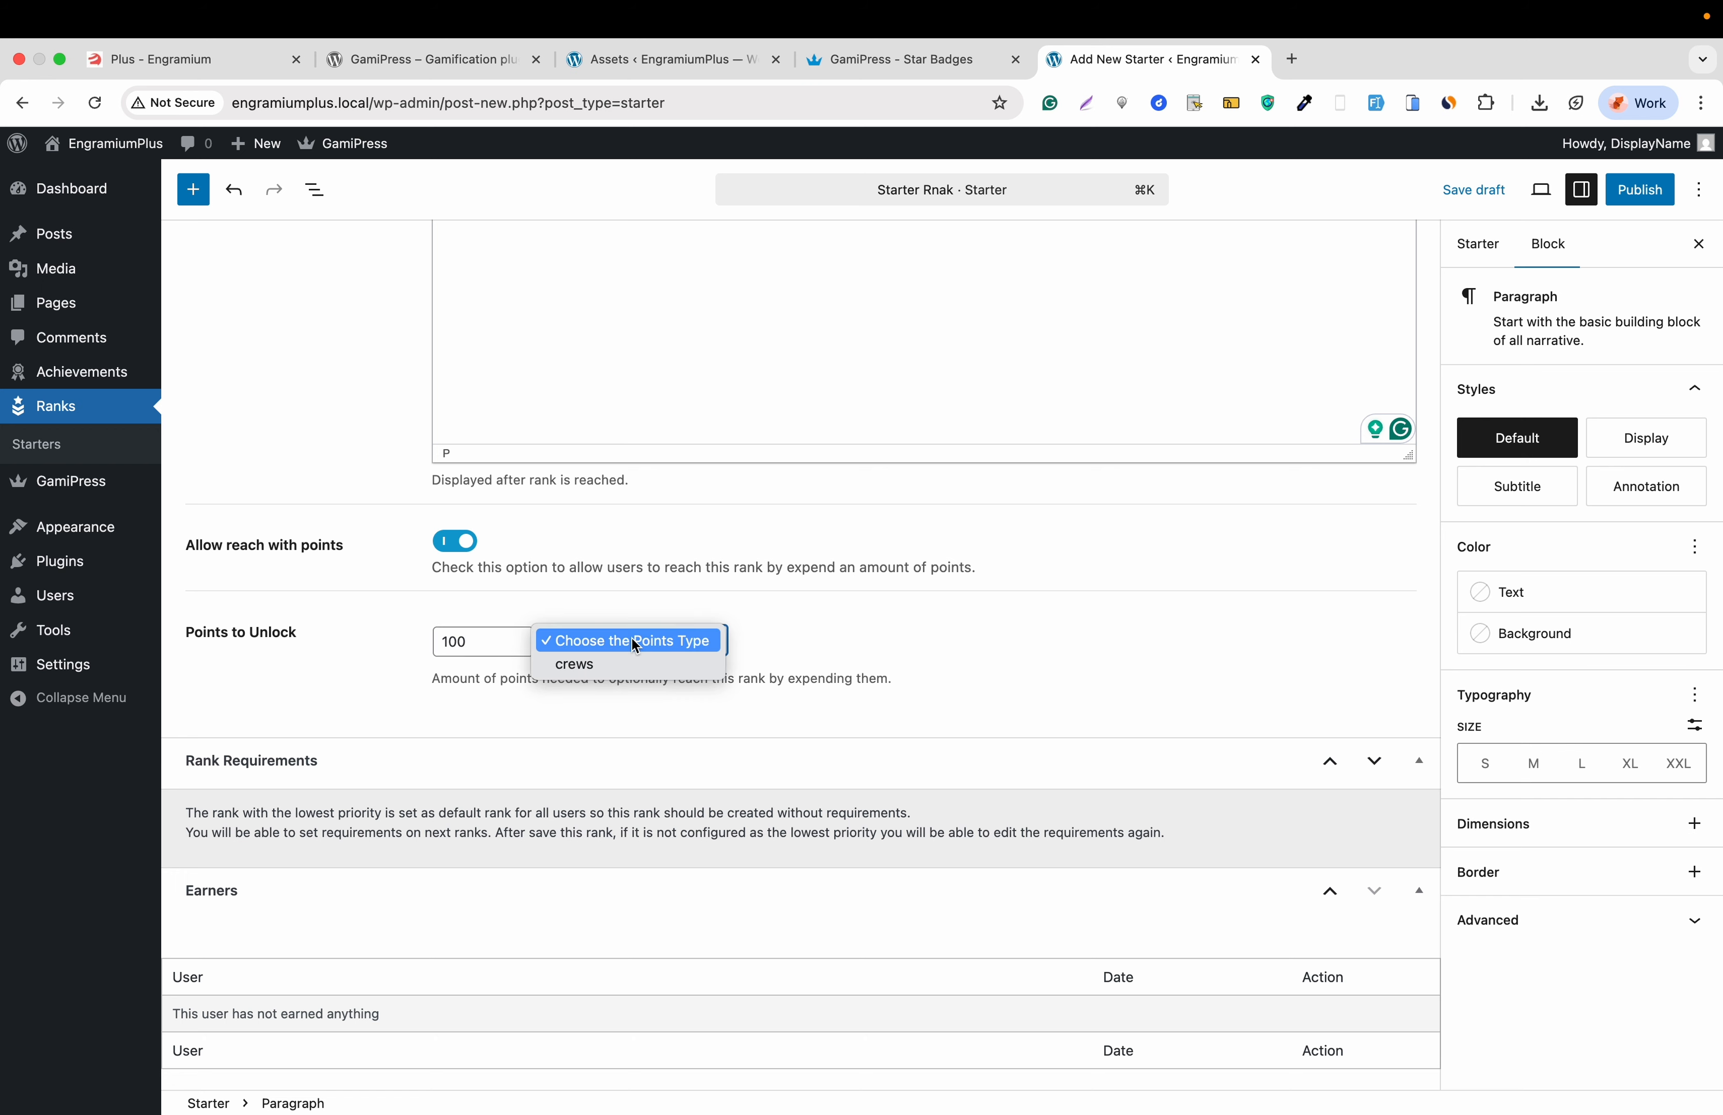
click(635, 664)
scroll(635, 662, down, 1)
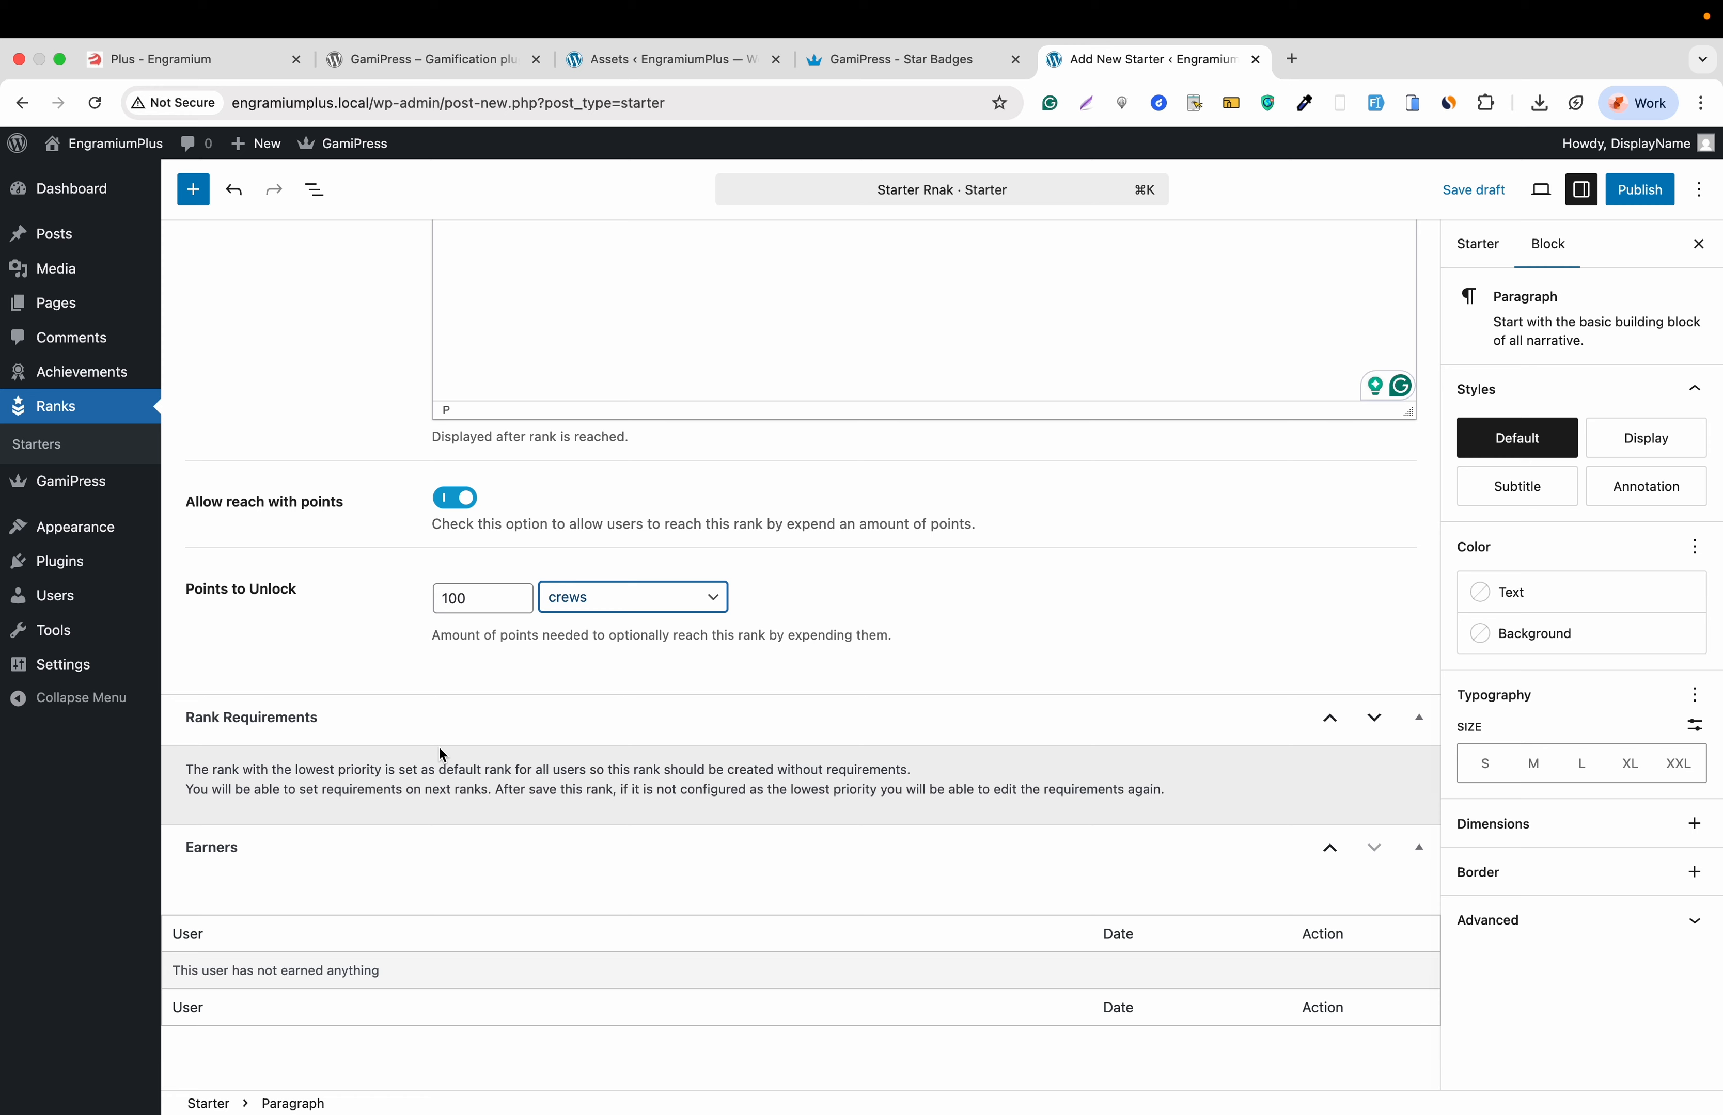
scroll(444, 755, up, 10)
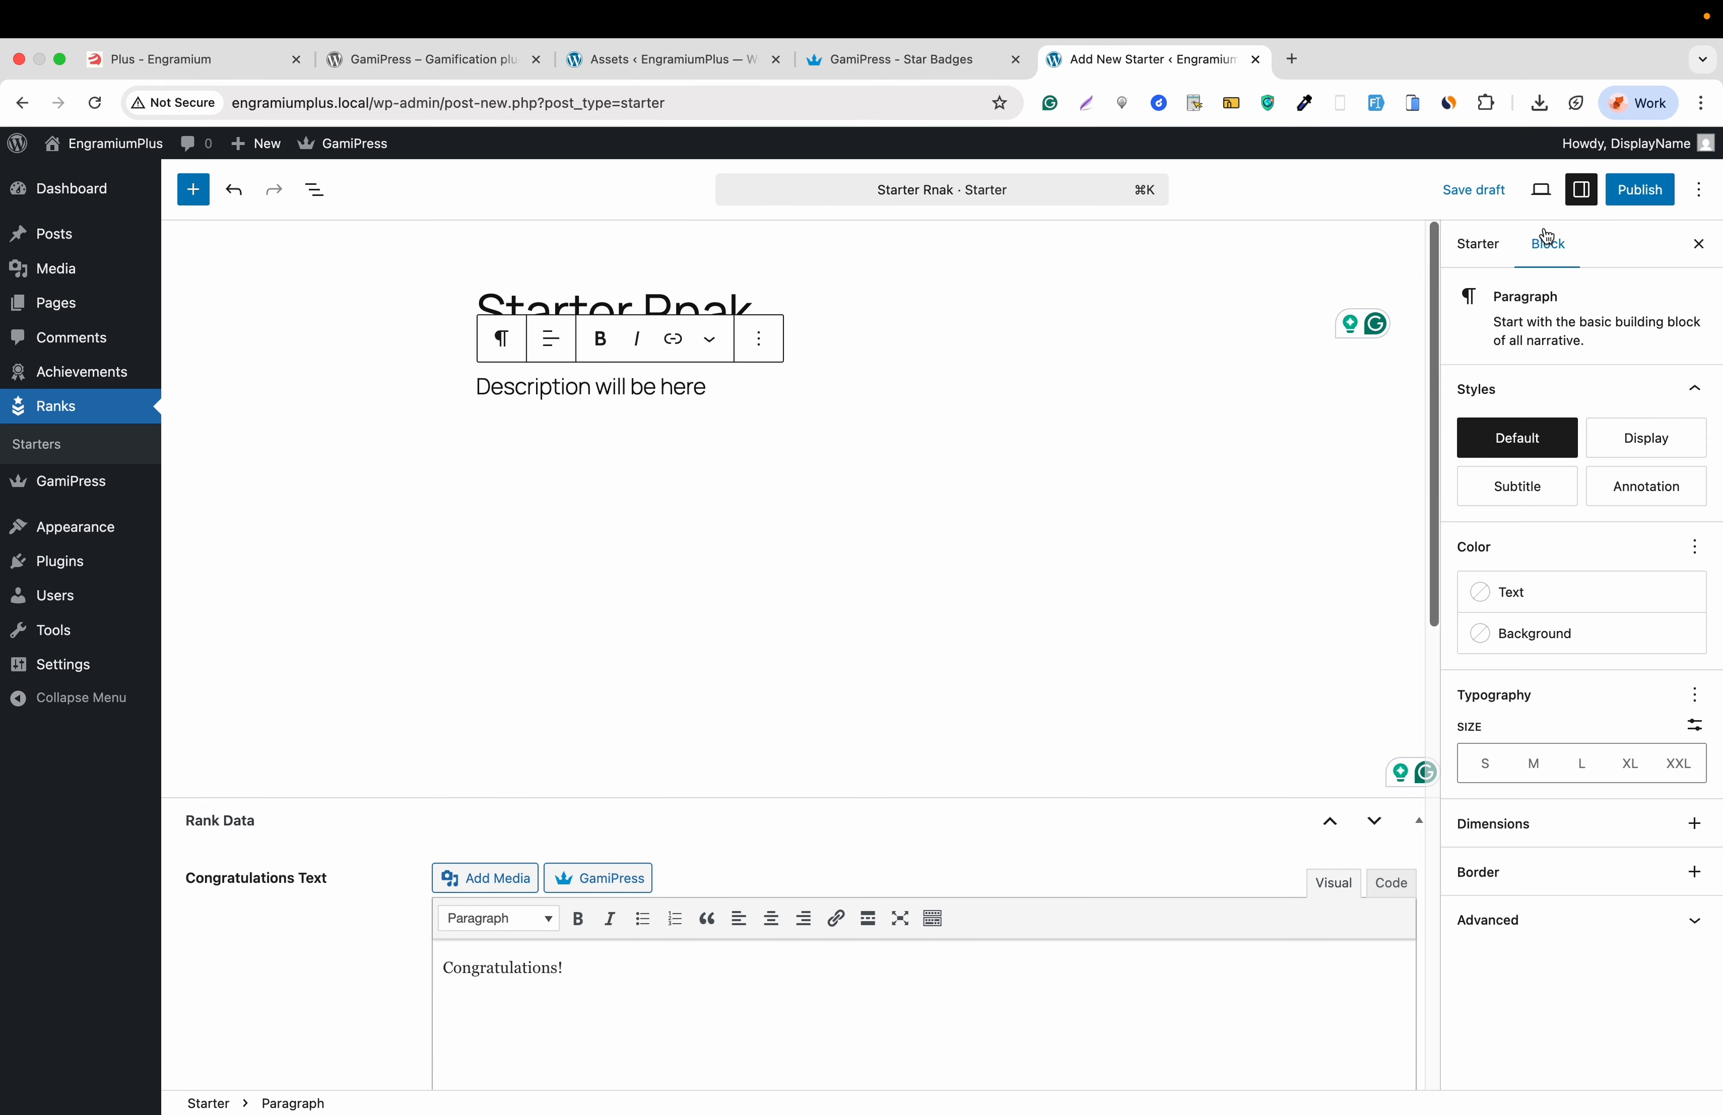
click(1641, 190)
click(1645, 189)
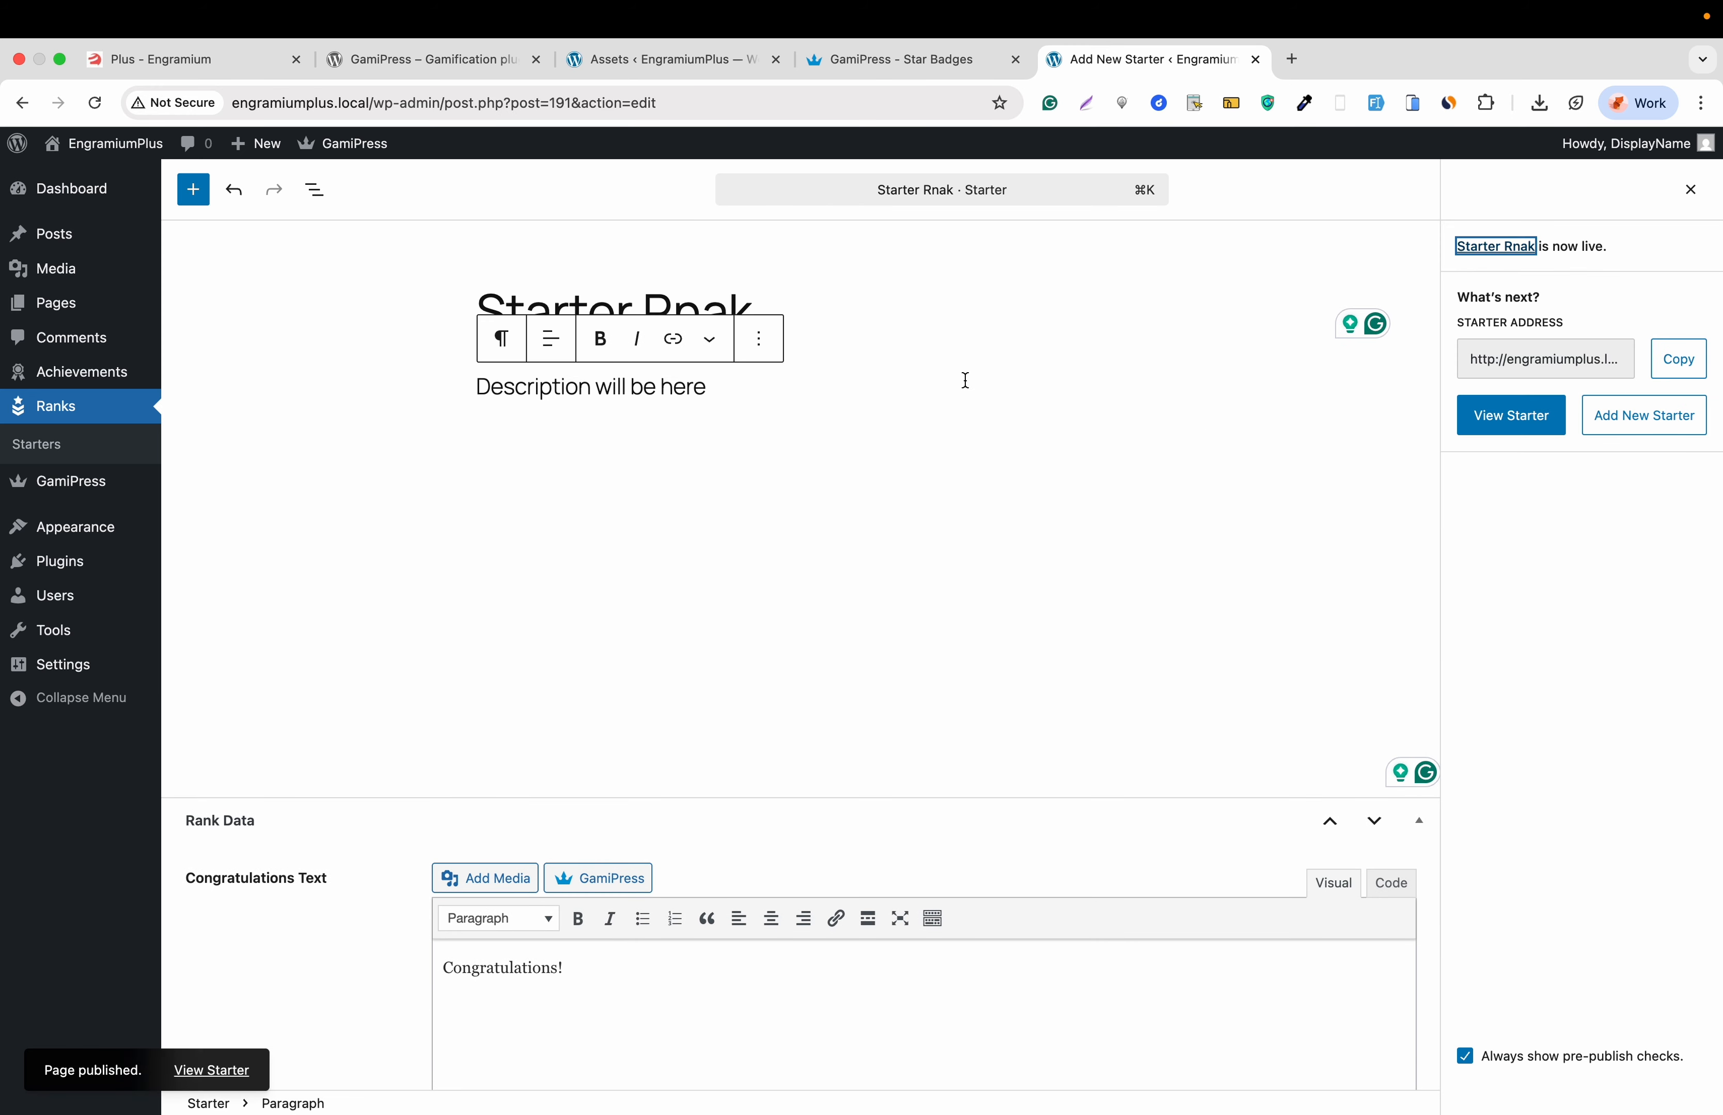
- Show the Points Types list with Crew, viewing the live site home page in a new tab
mouse_move(73, 481)
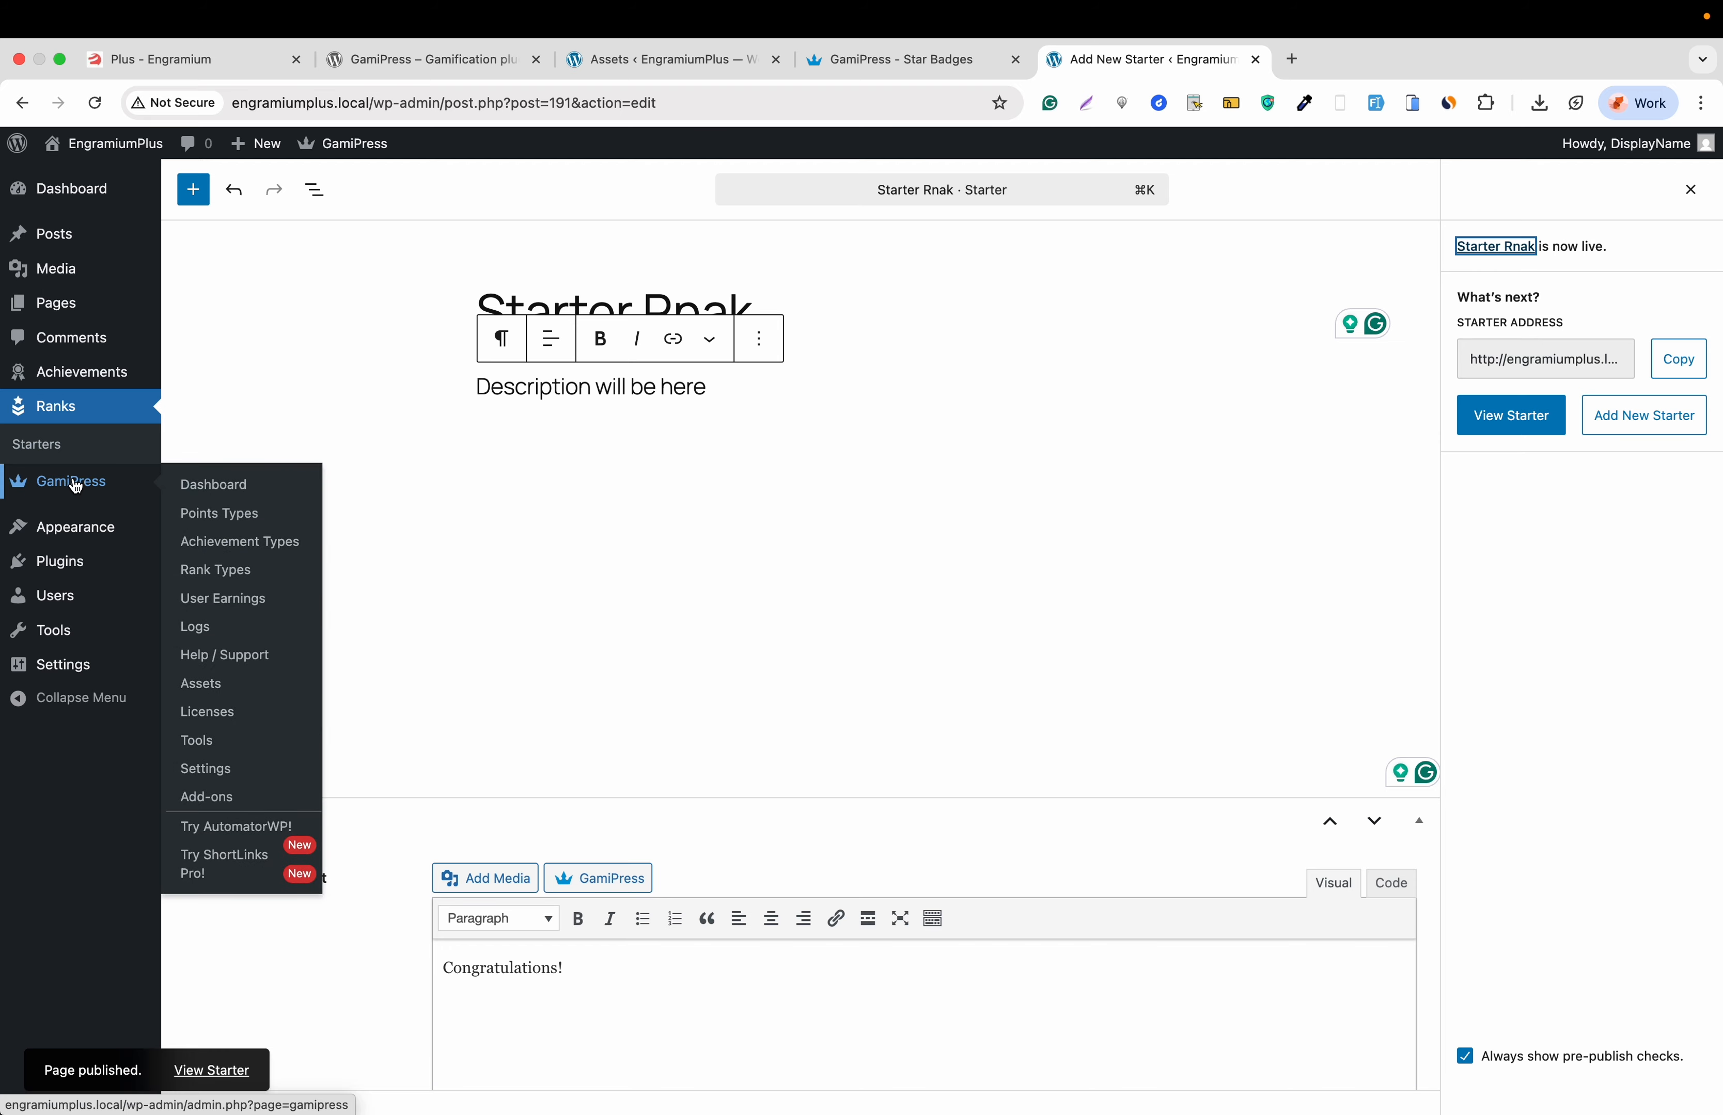
click(201, 512)
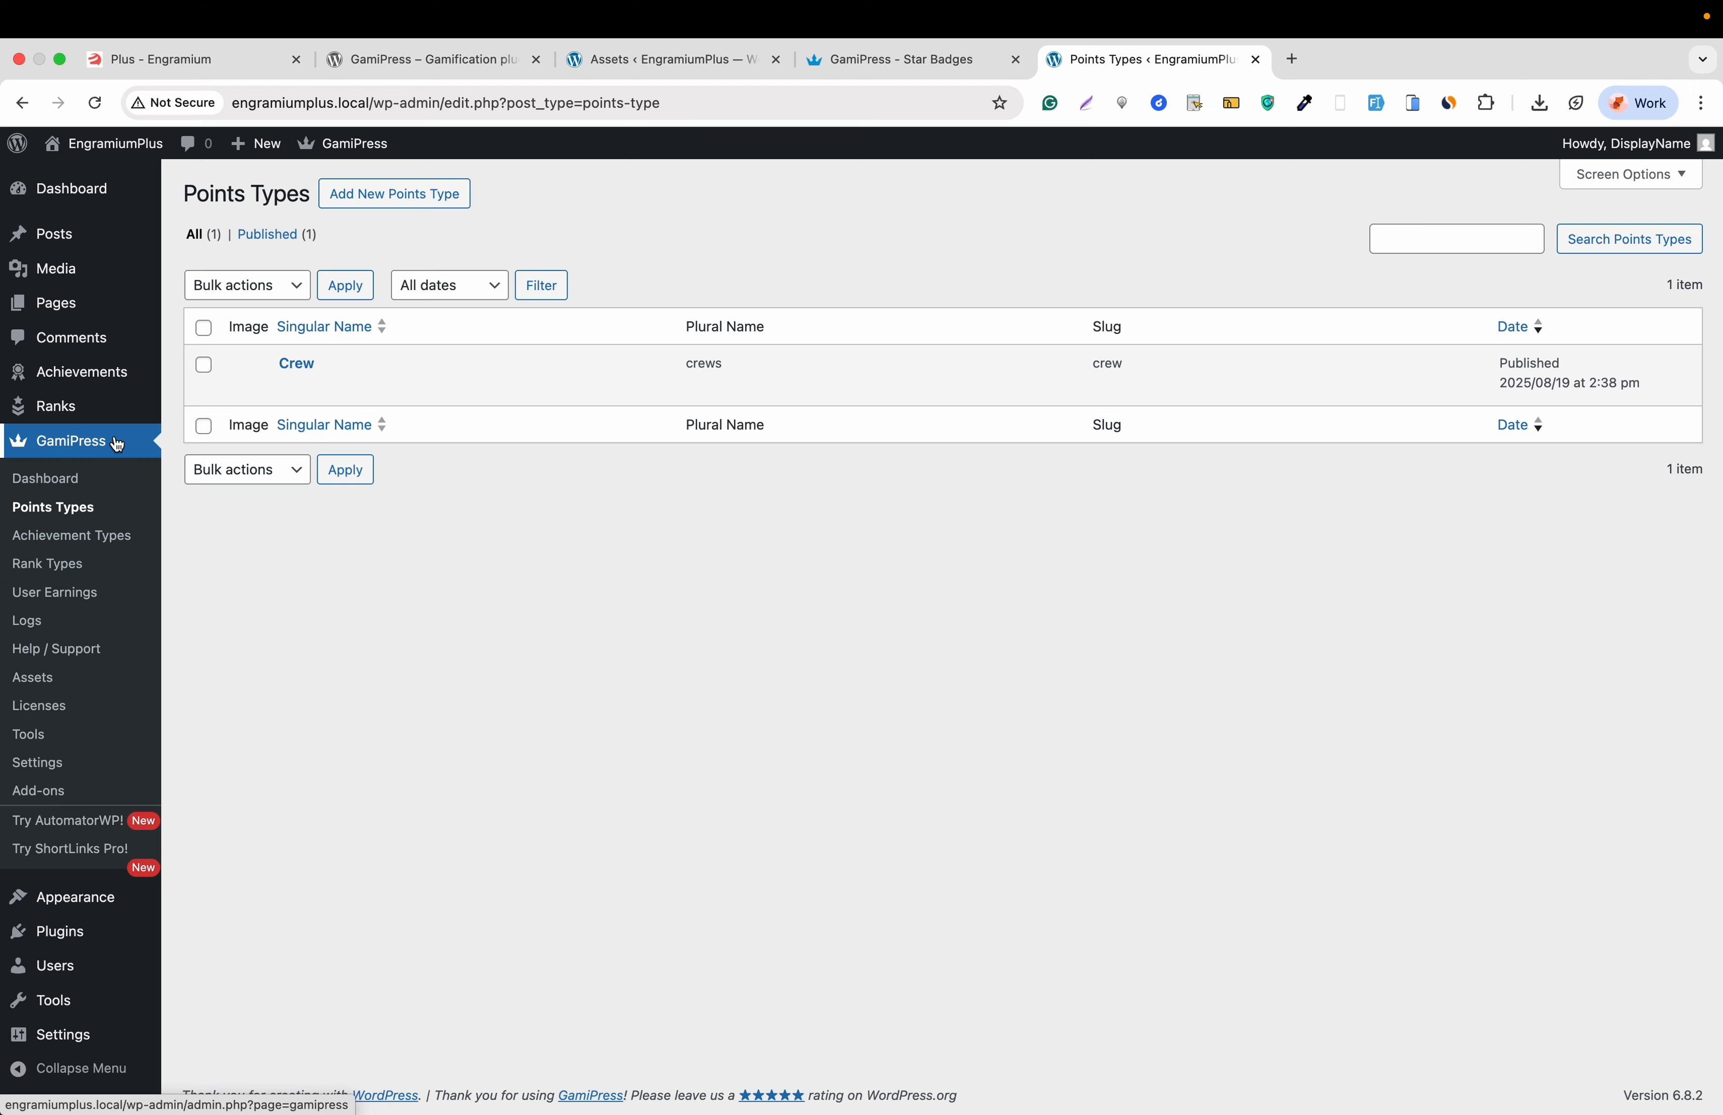
mouse_move(105, 154)
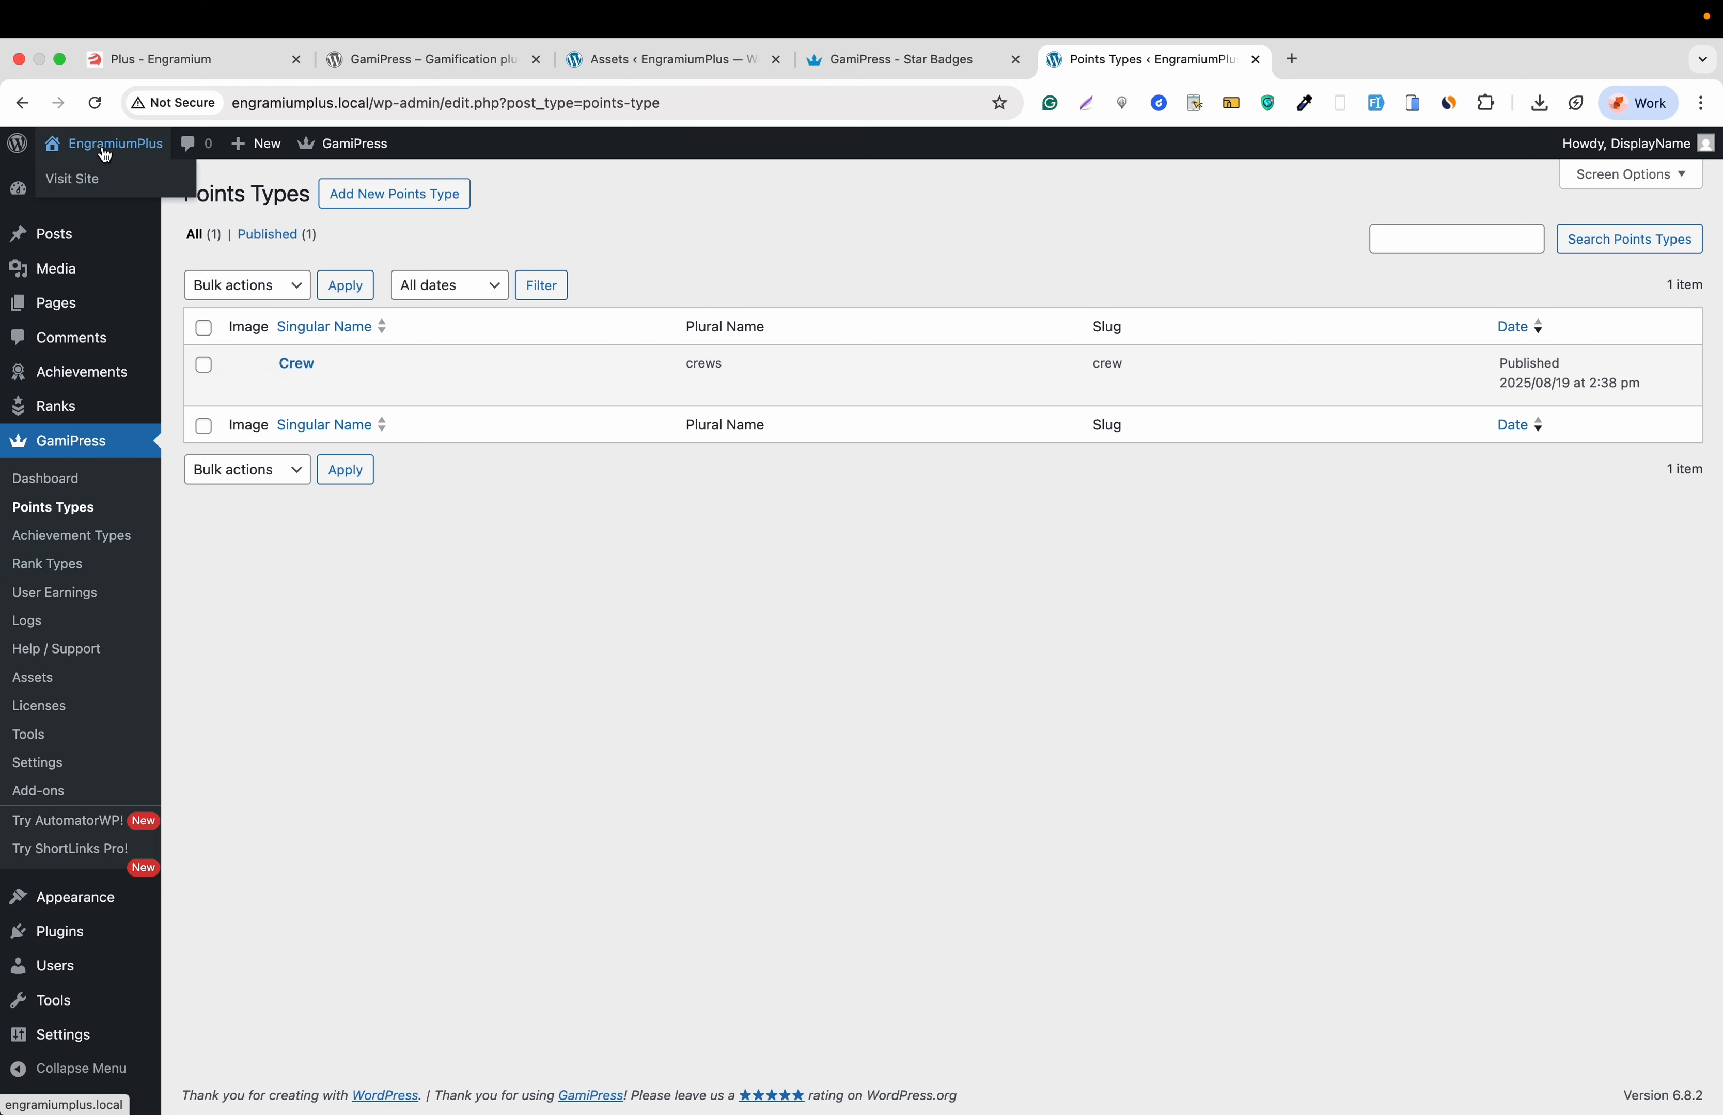
right_click(86, 187)
click(108, 189)
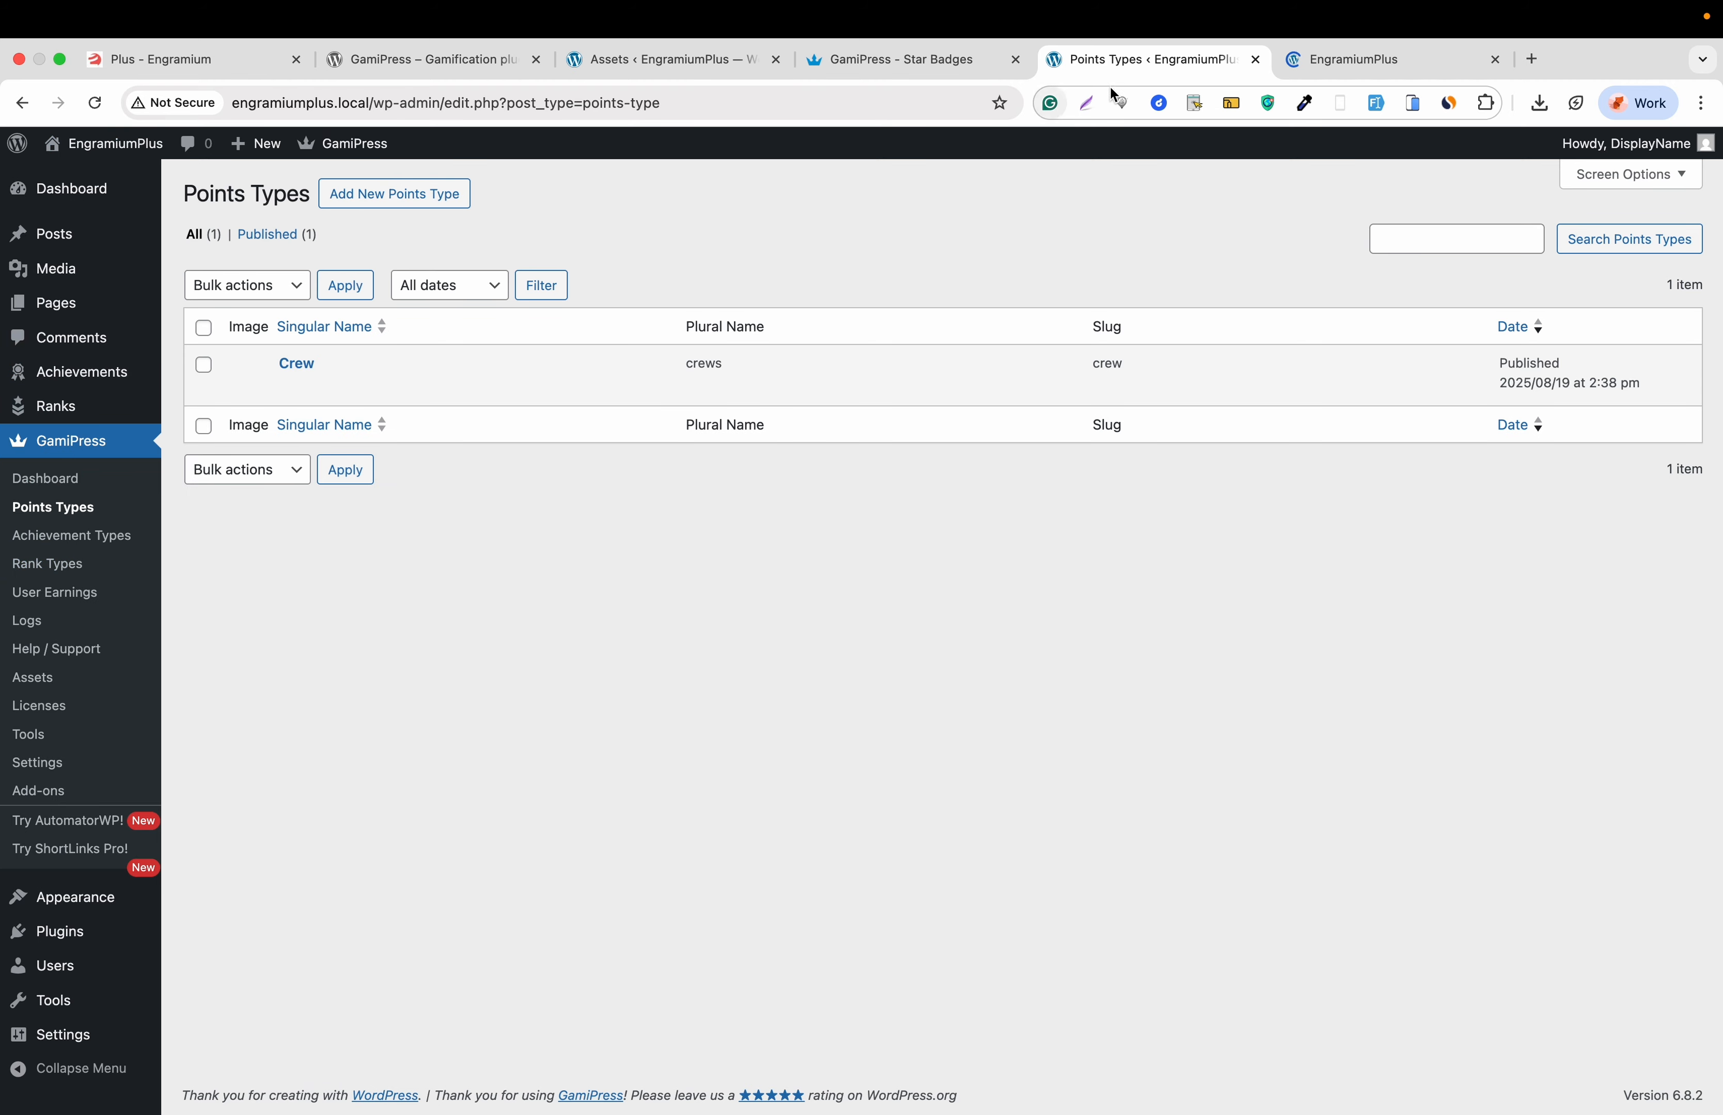
click(1304, 72)
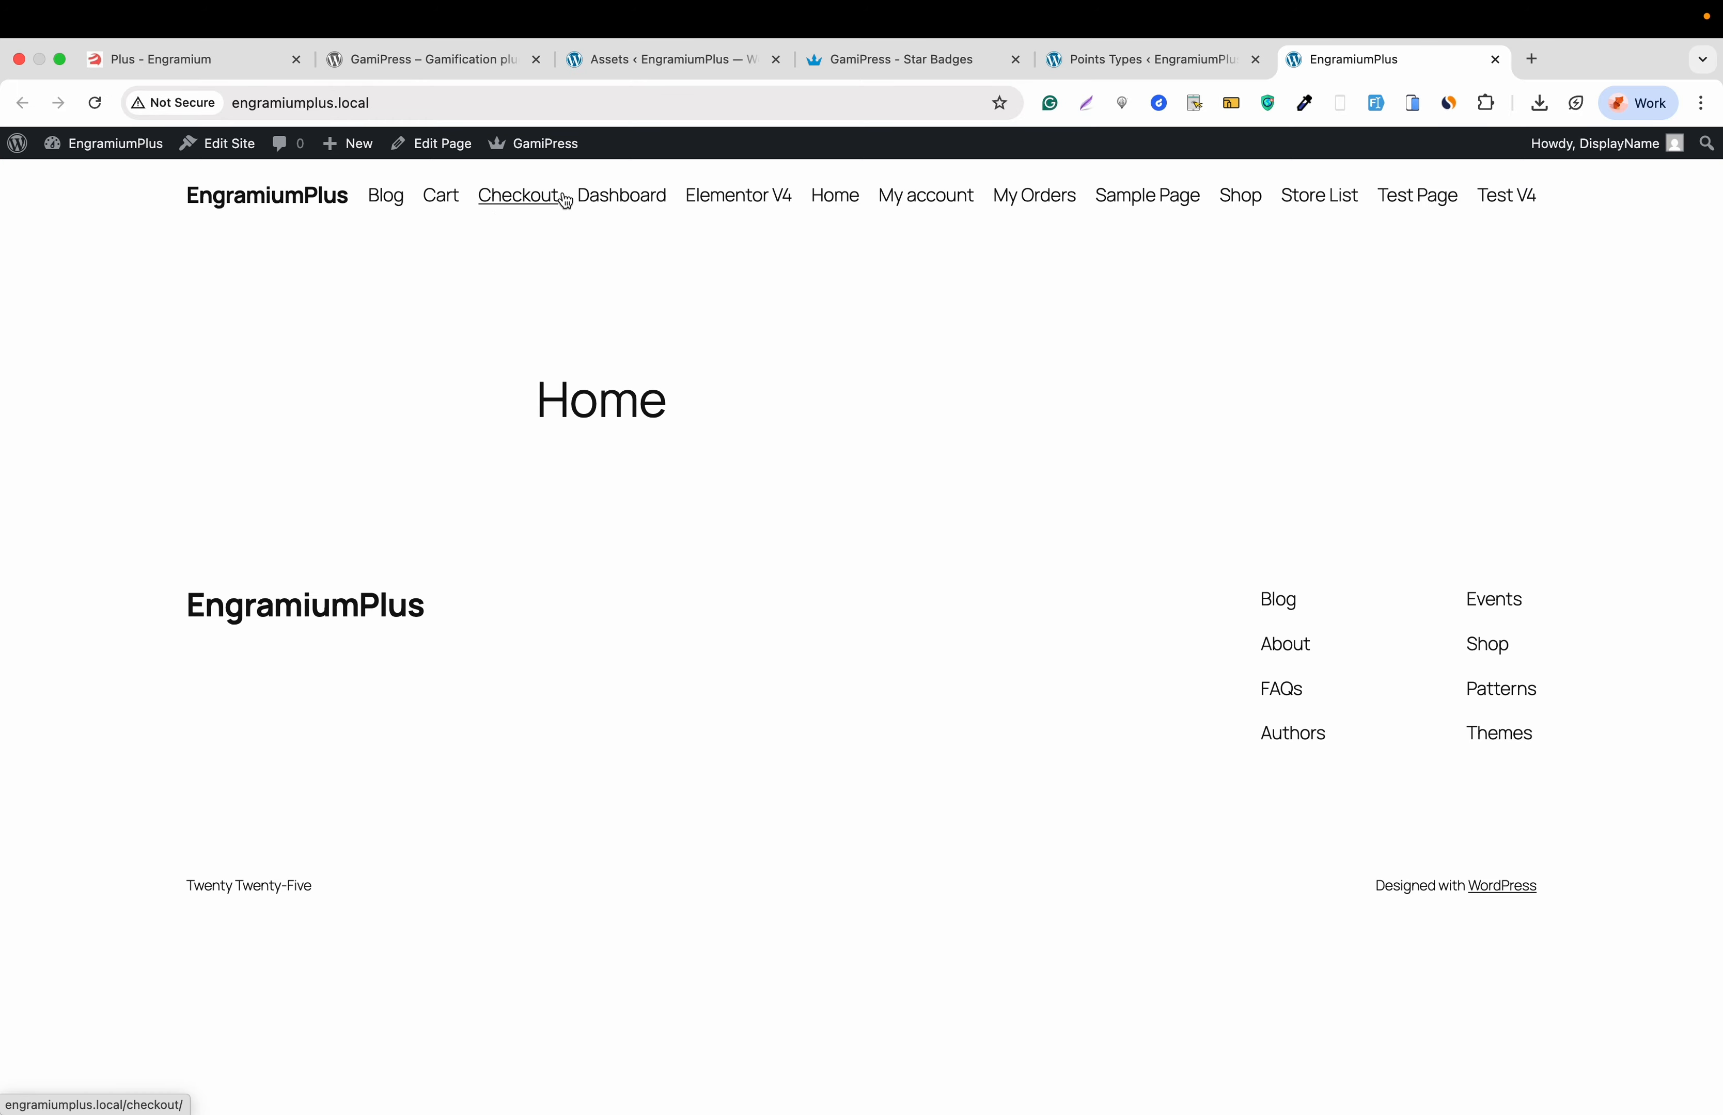
click(1147, 76)
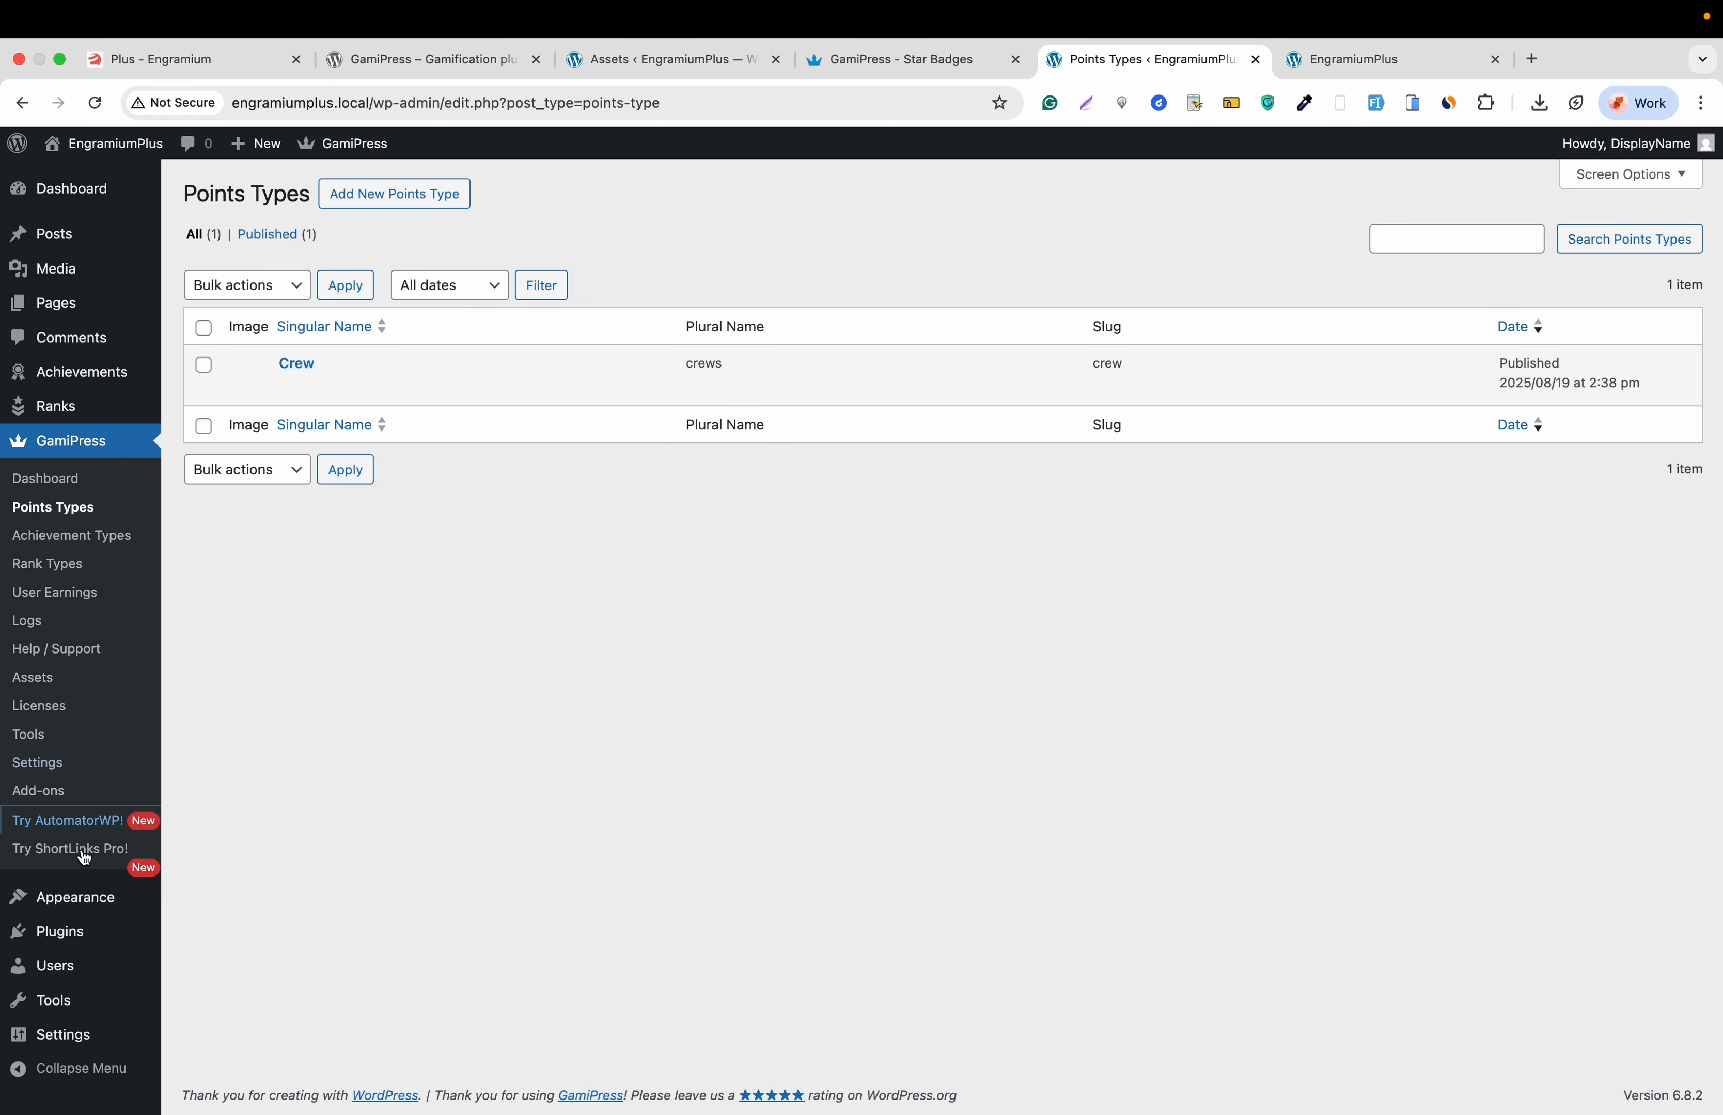
- Open the site's Navigation menu for editing in the Site Editor
mouse_move(72, 898)
click(194, 930)
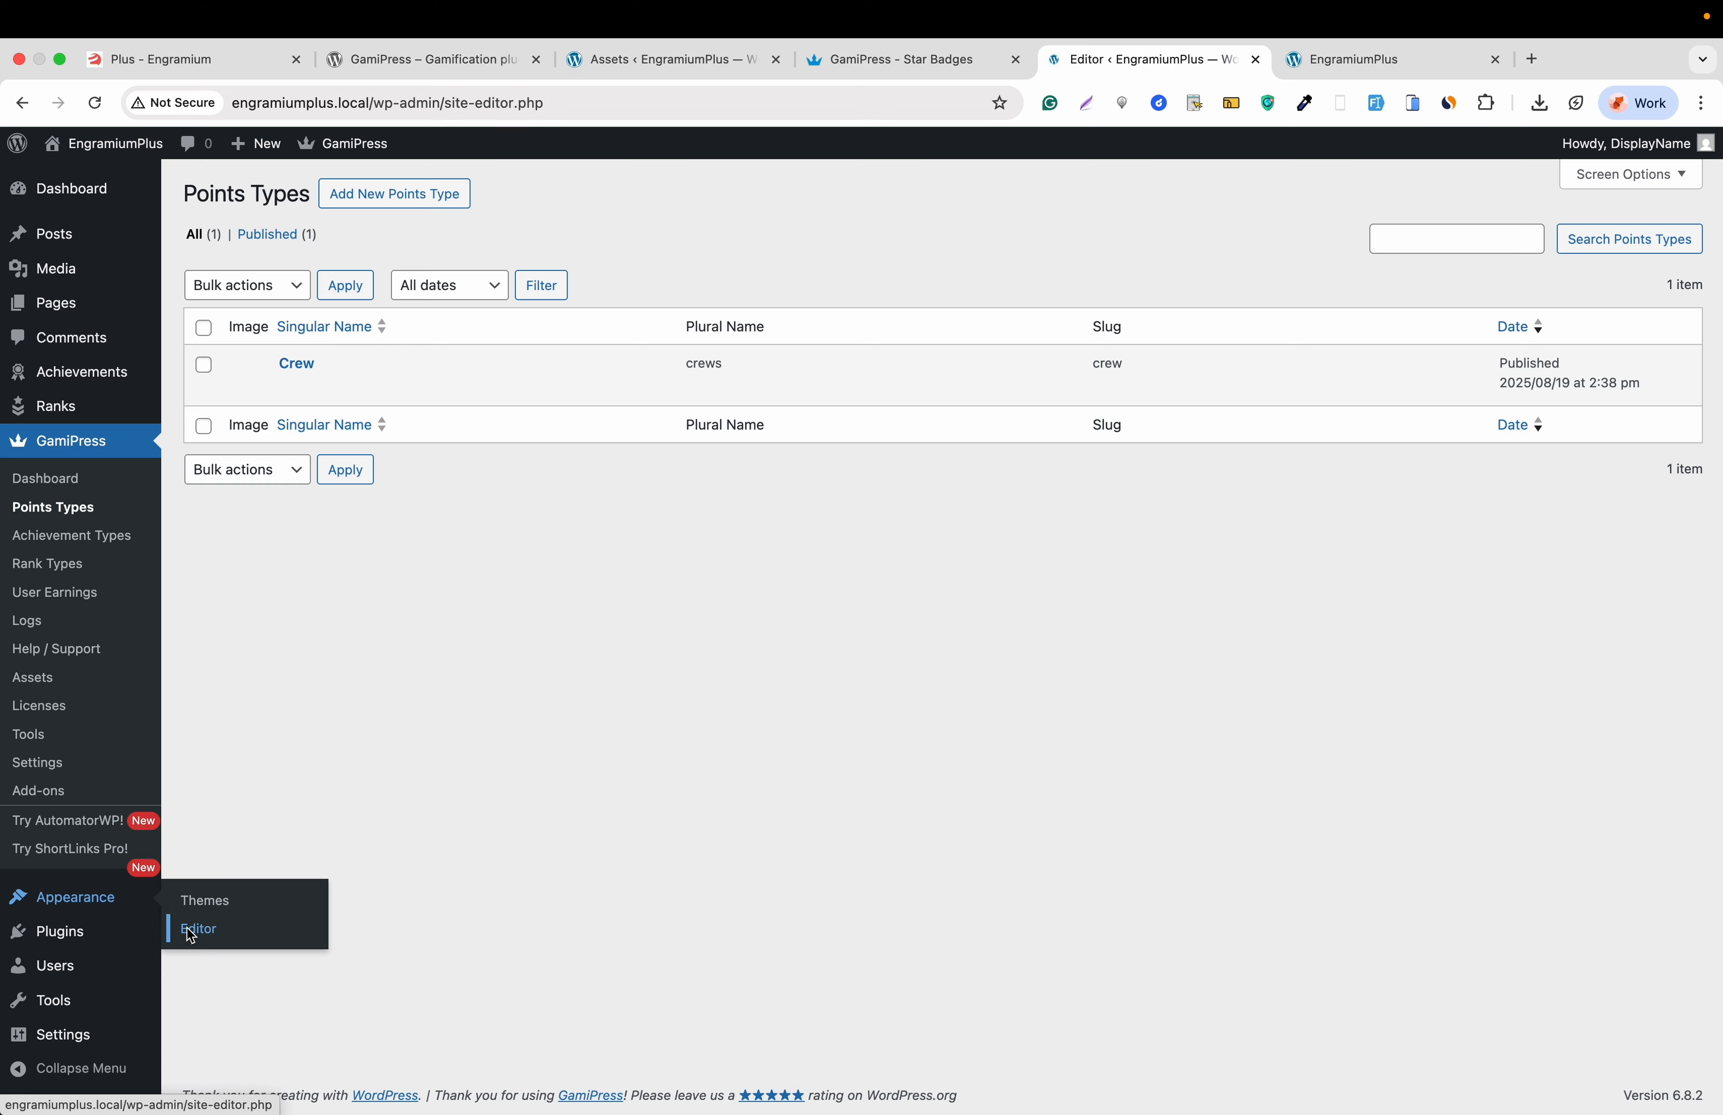
click(190, 388)
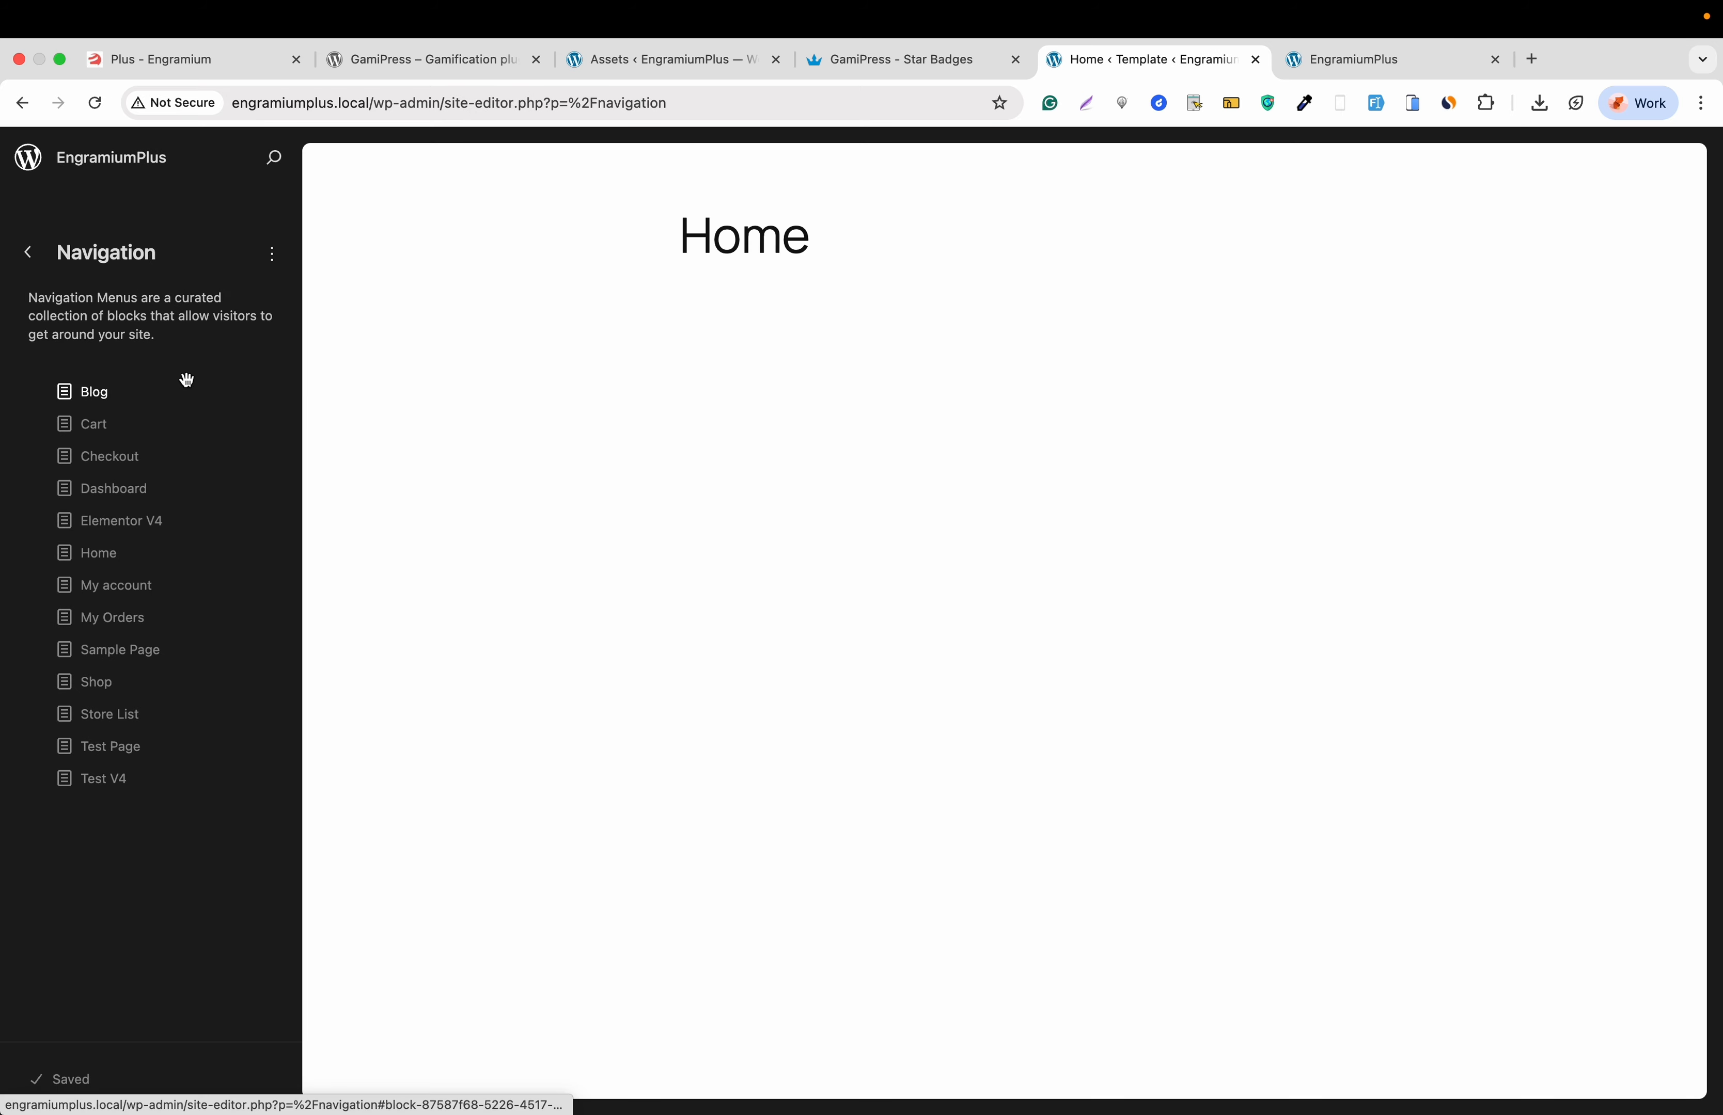
click(276, 255)
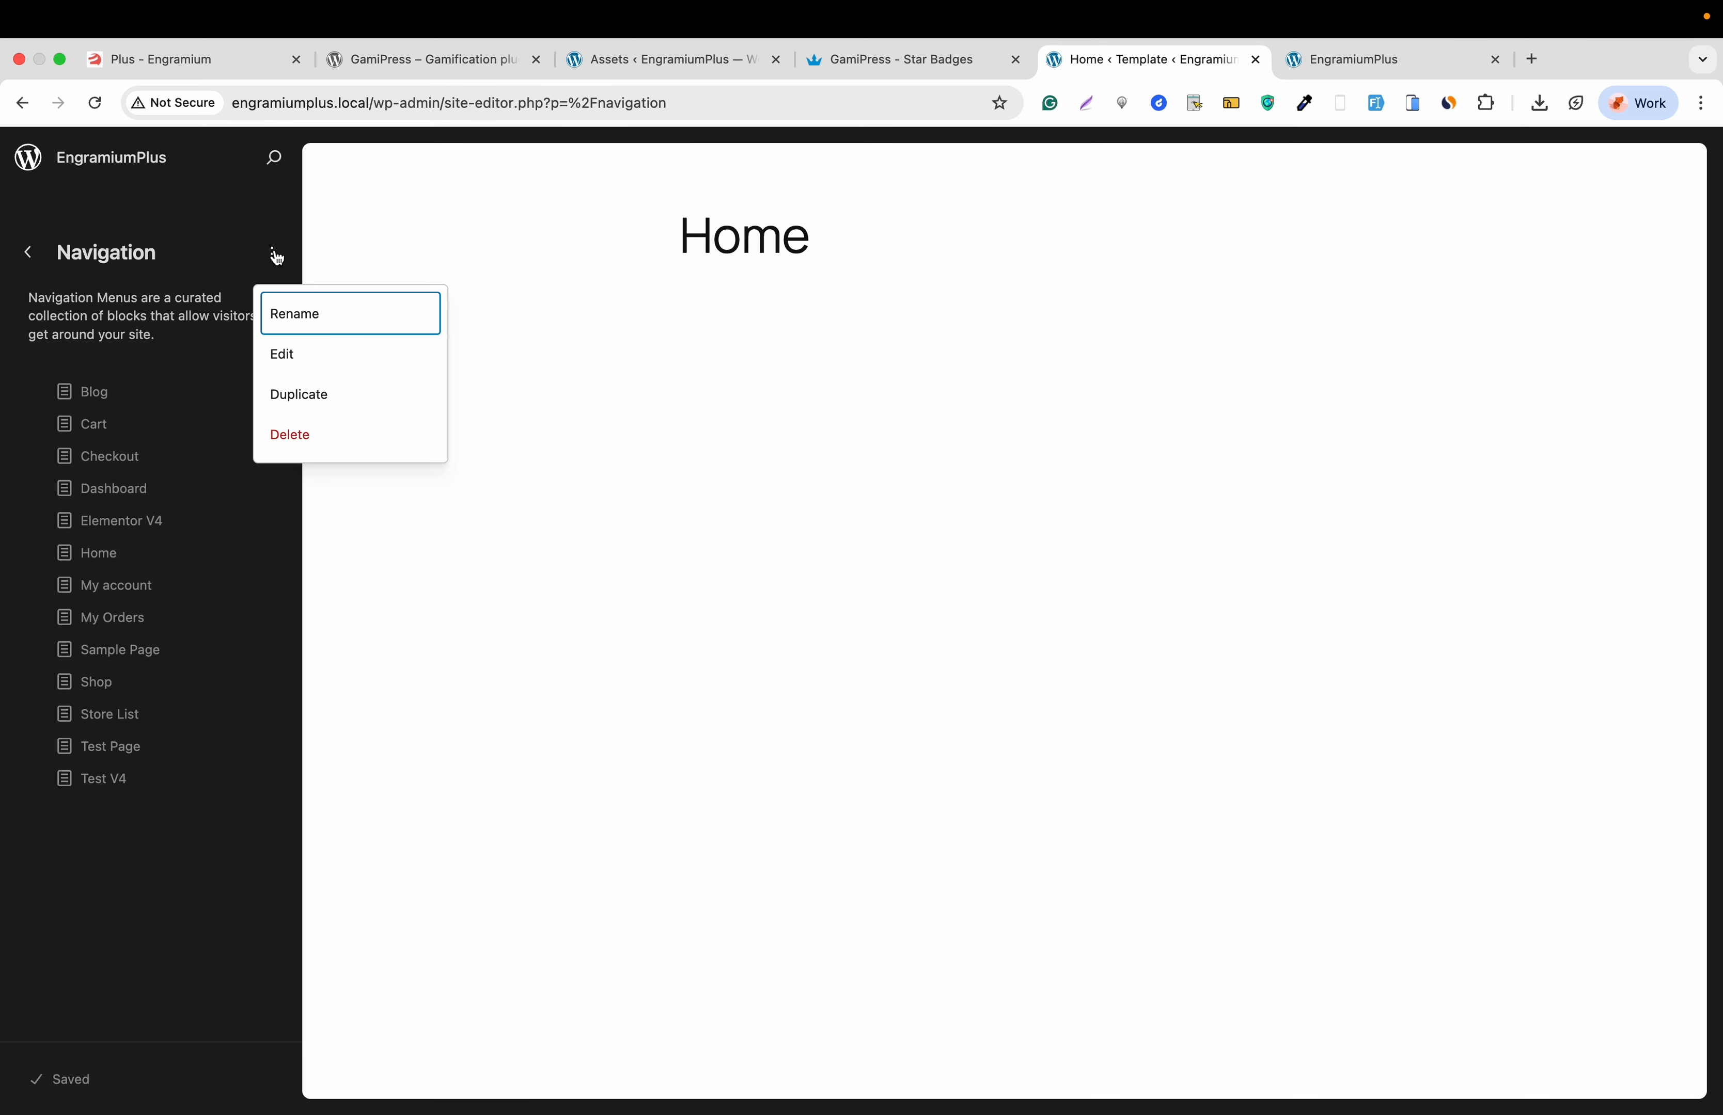
click(298, 355)
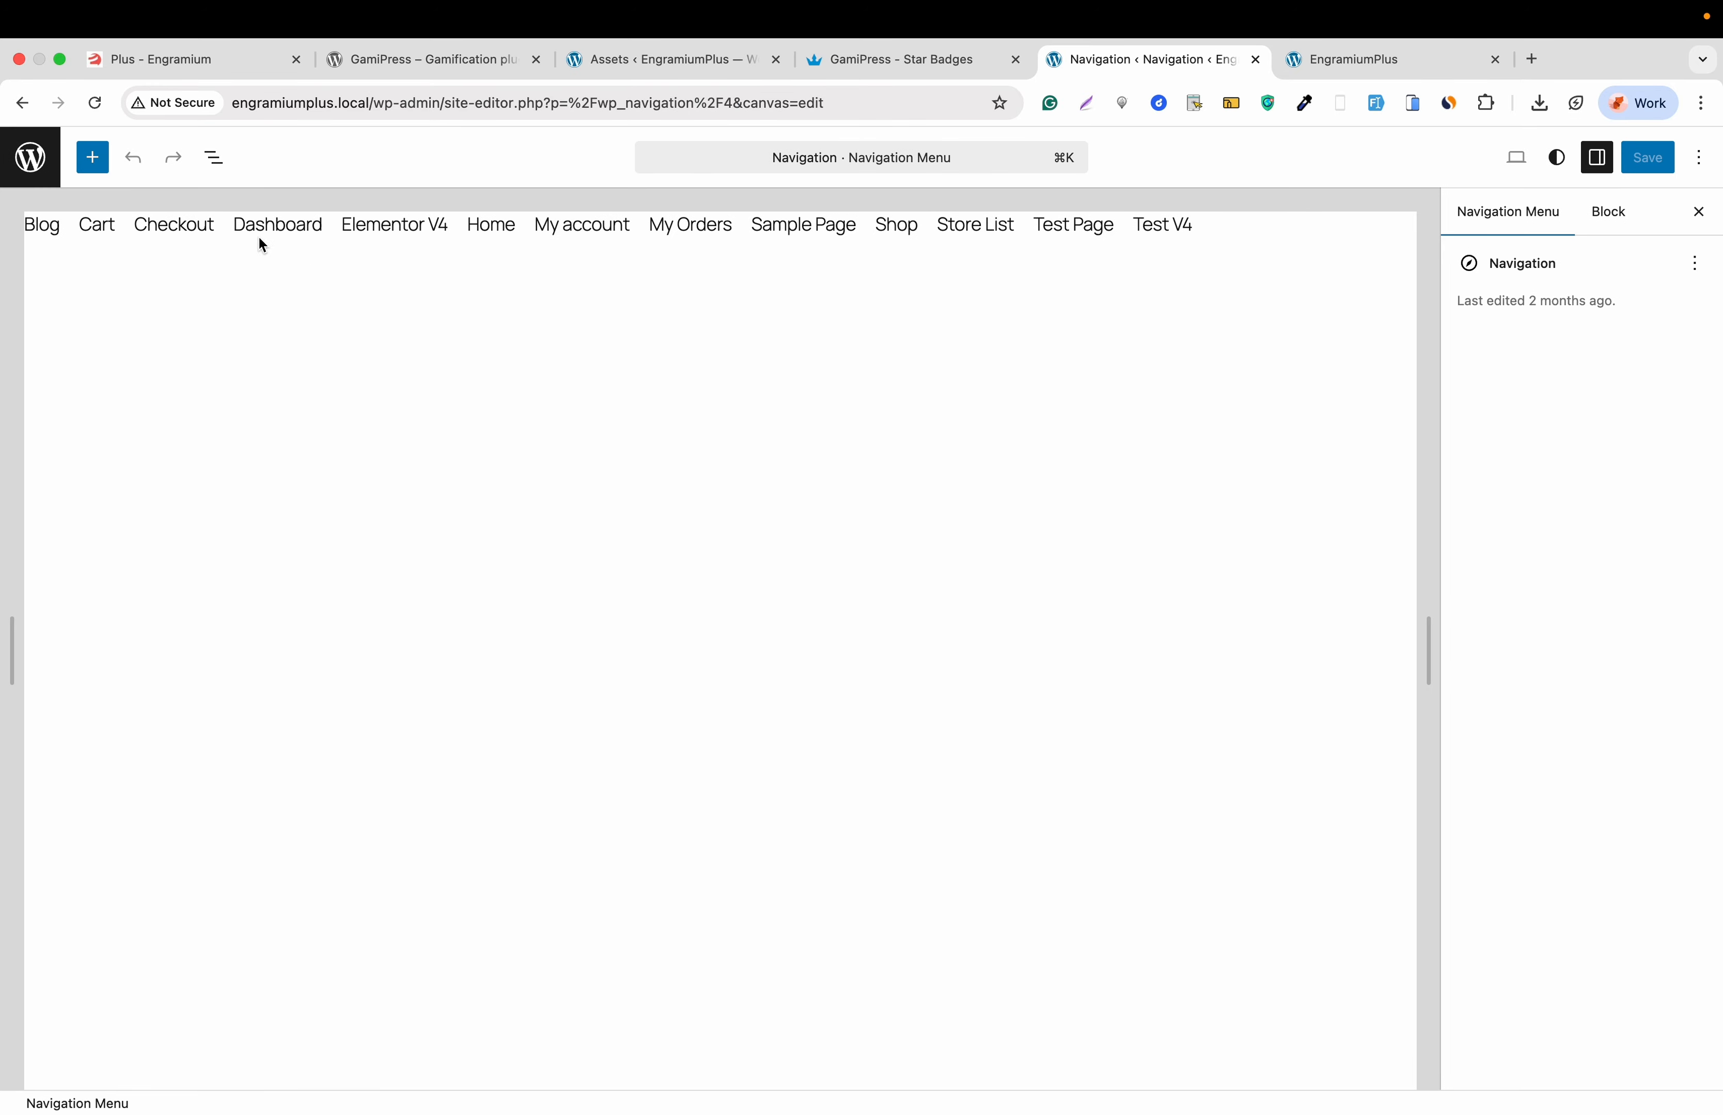
- Delete the Page List block (Blog, Cart, Shop links) and save the empty menu
click(56, 230)
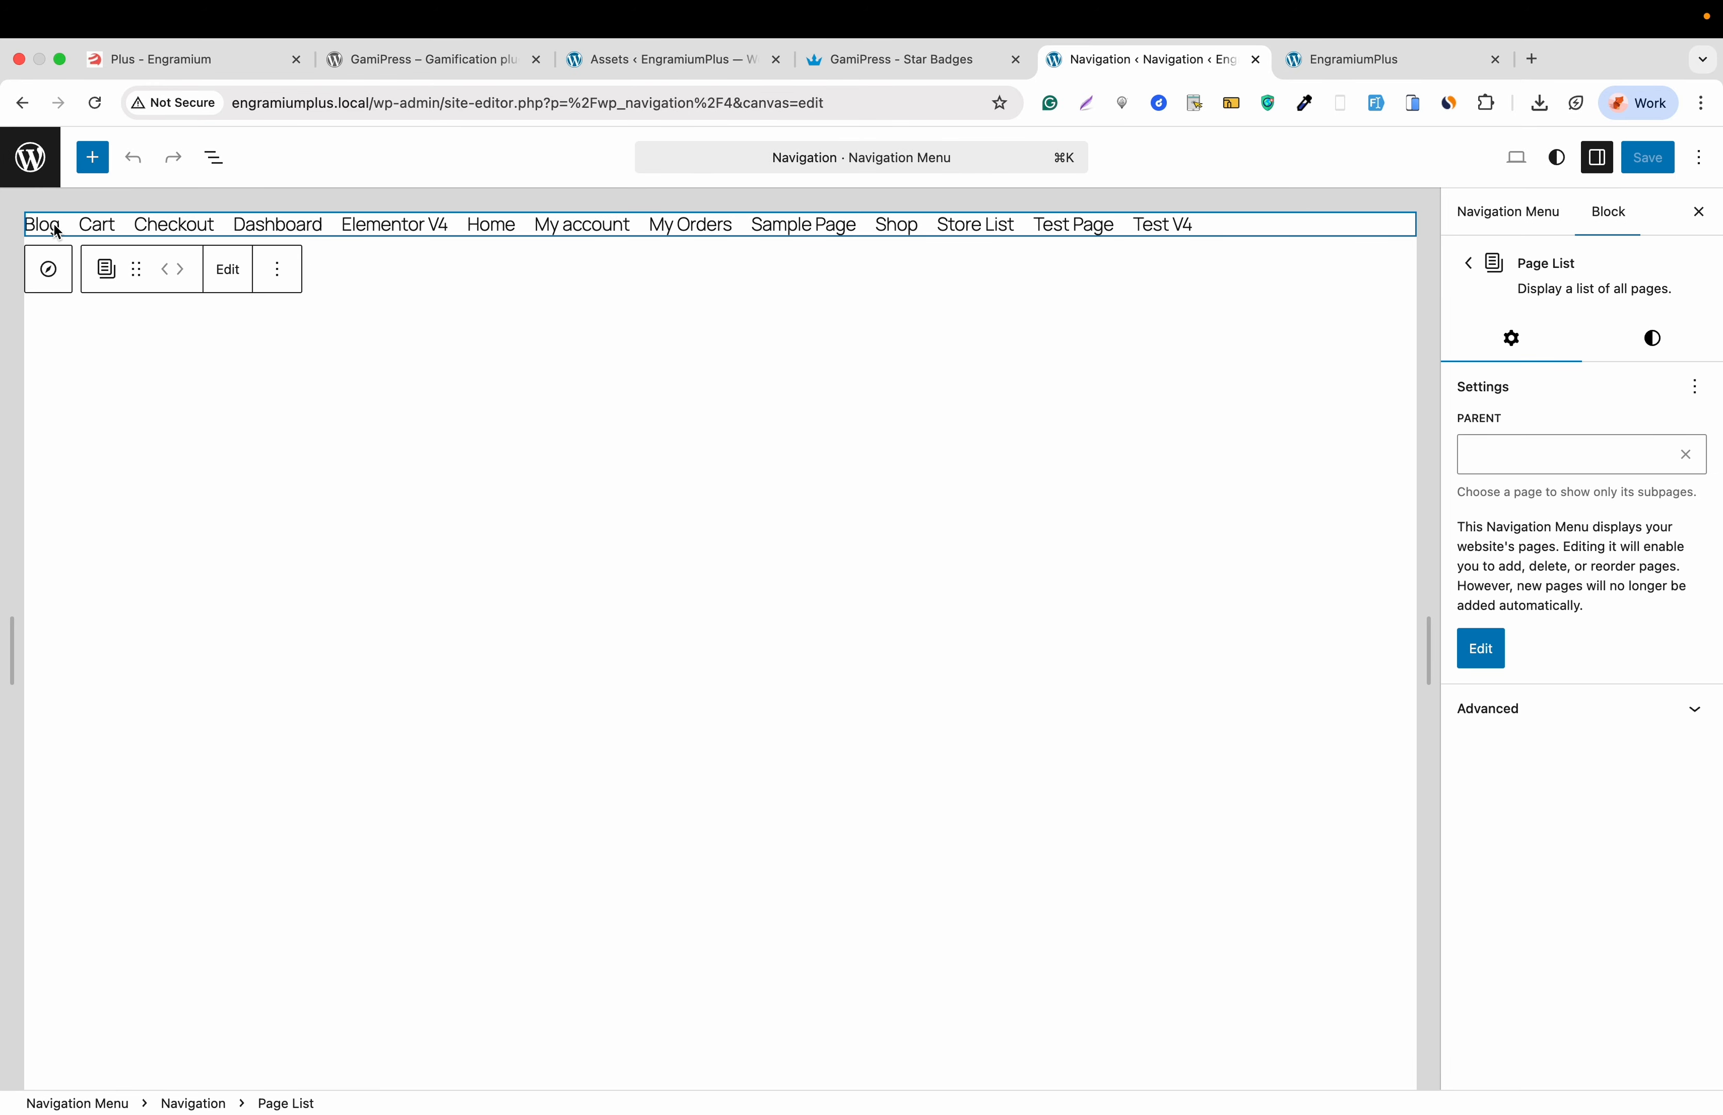
click(277, 270)
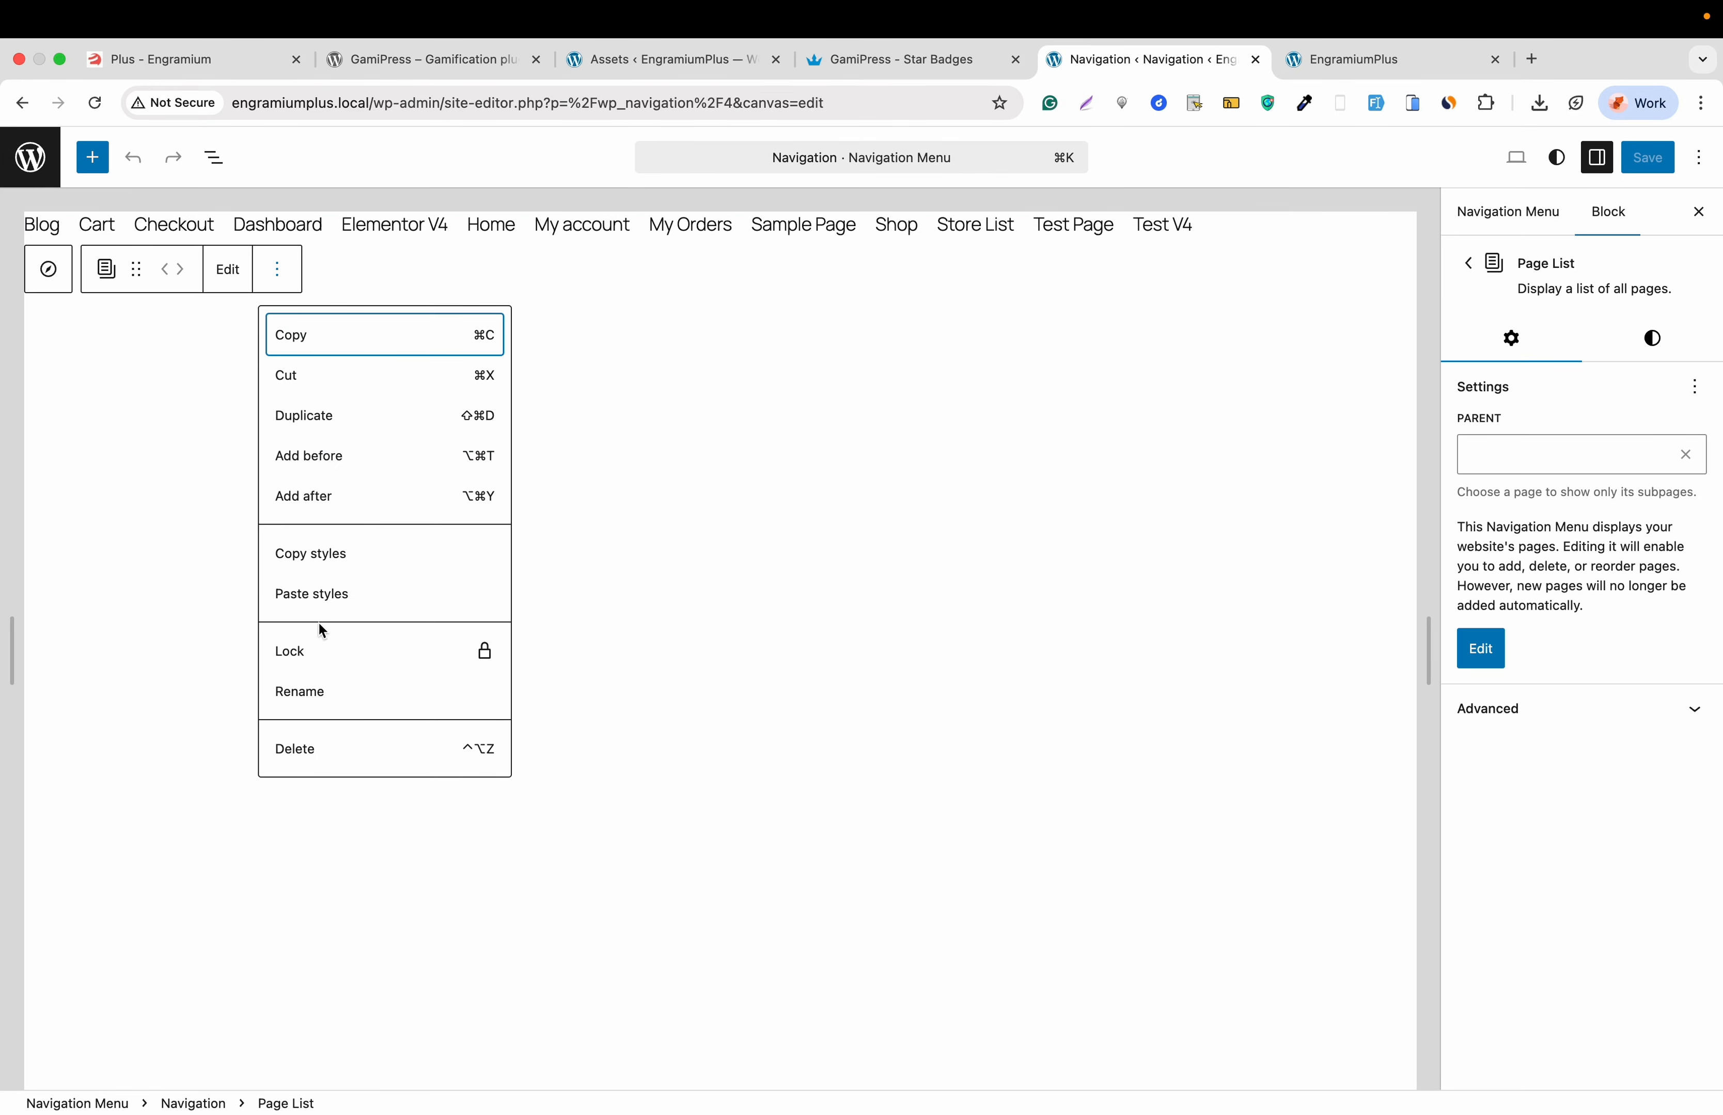
click(310, 751)
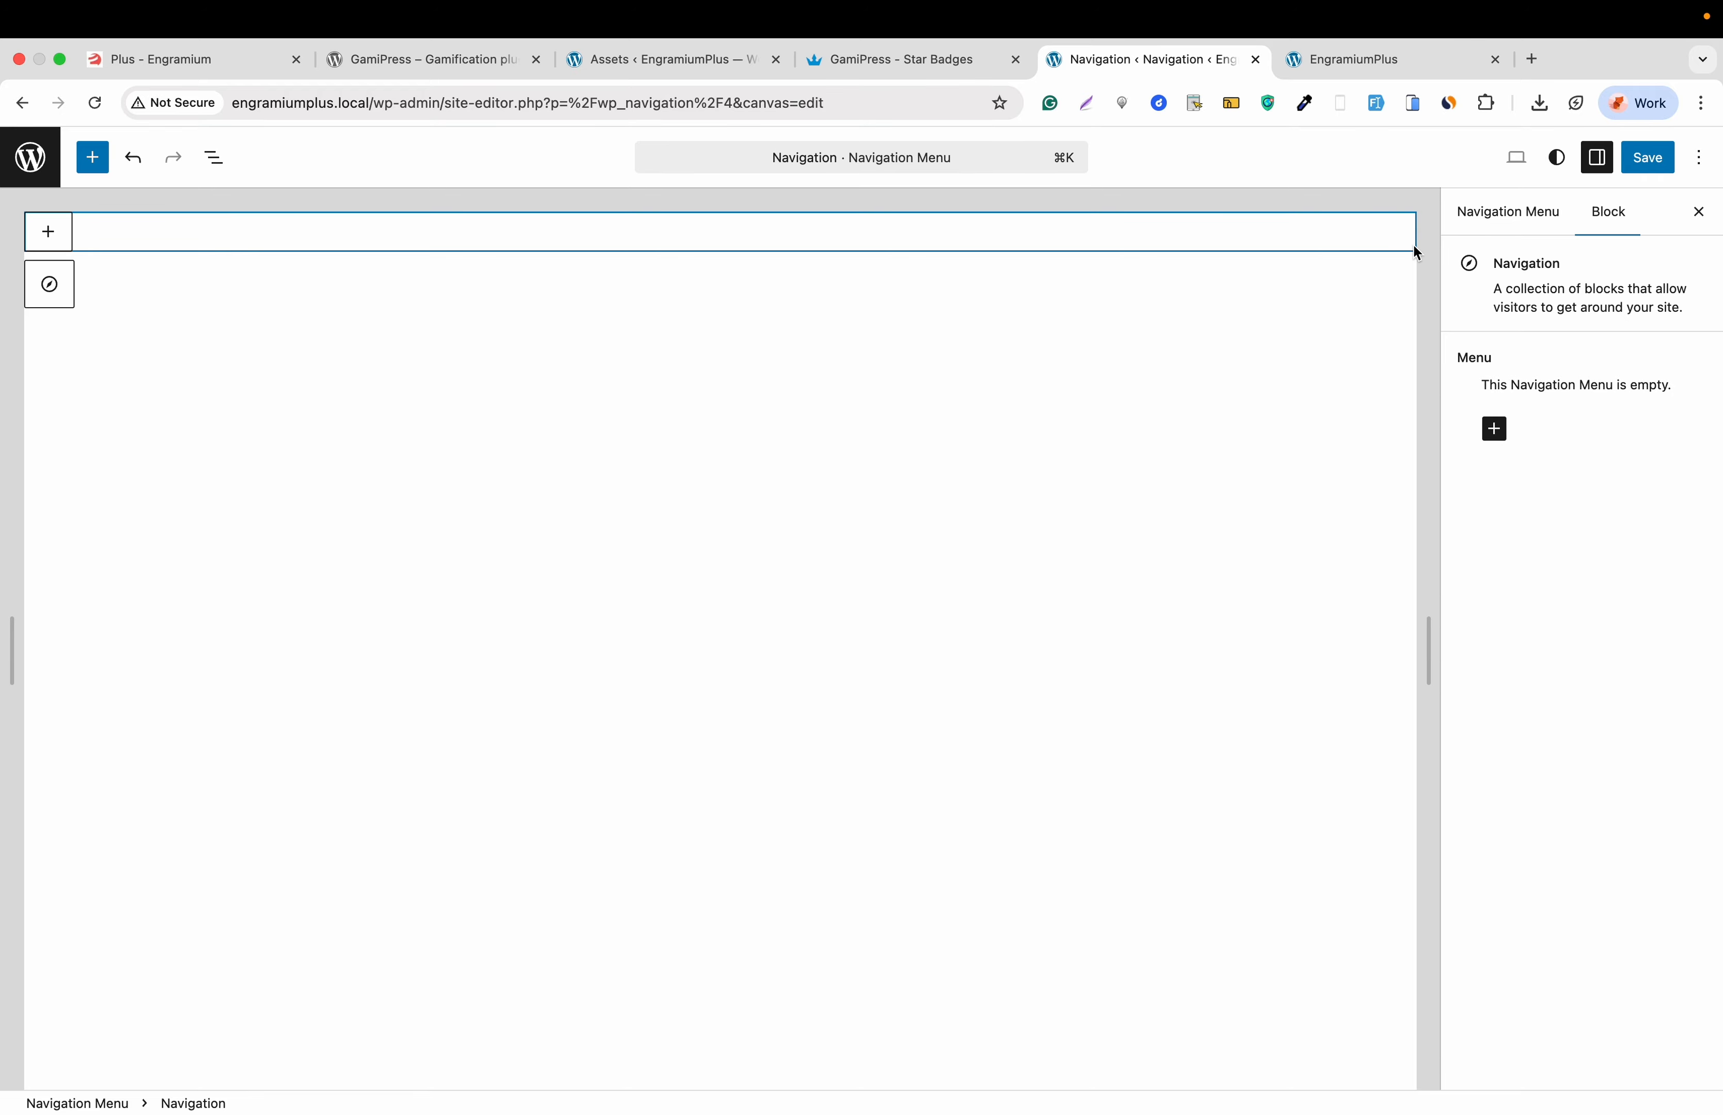
click(1640, 172)
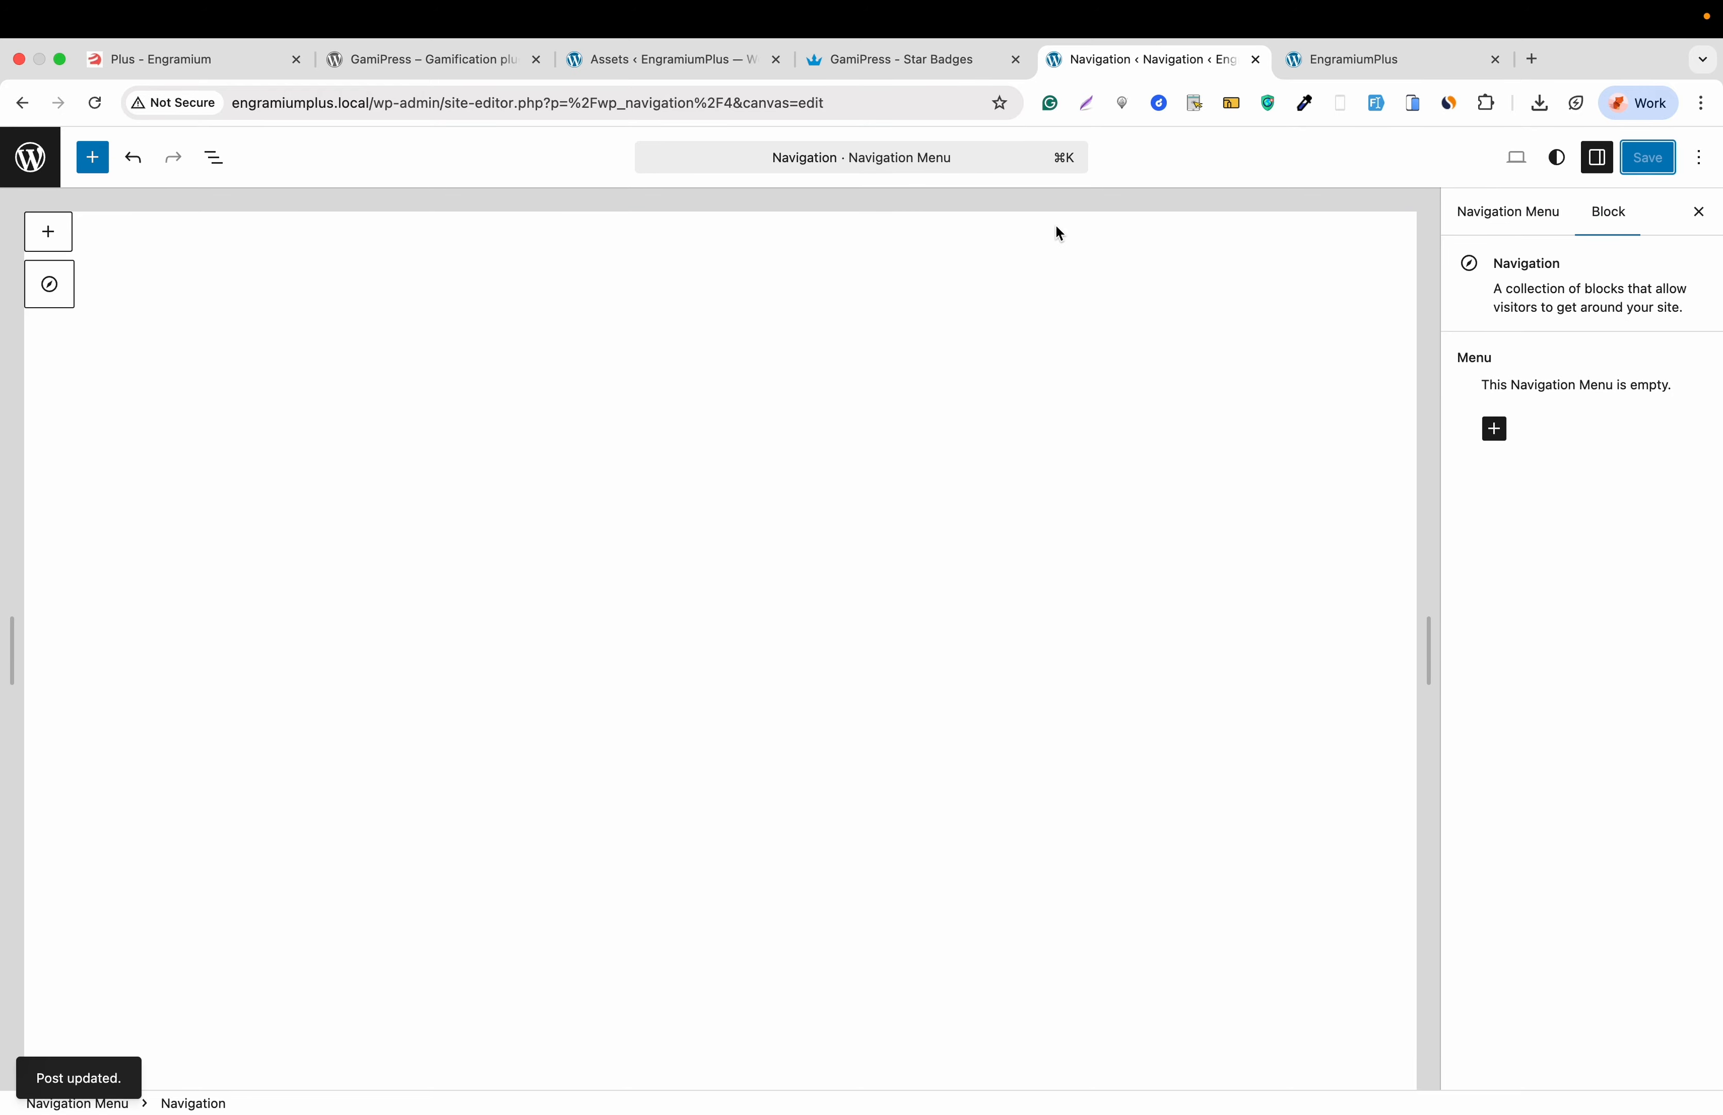
click(28, 160)
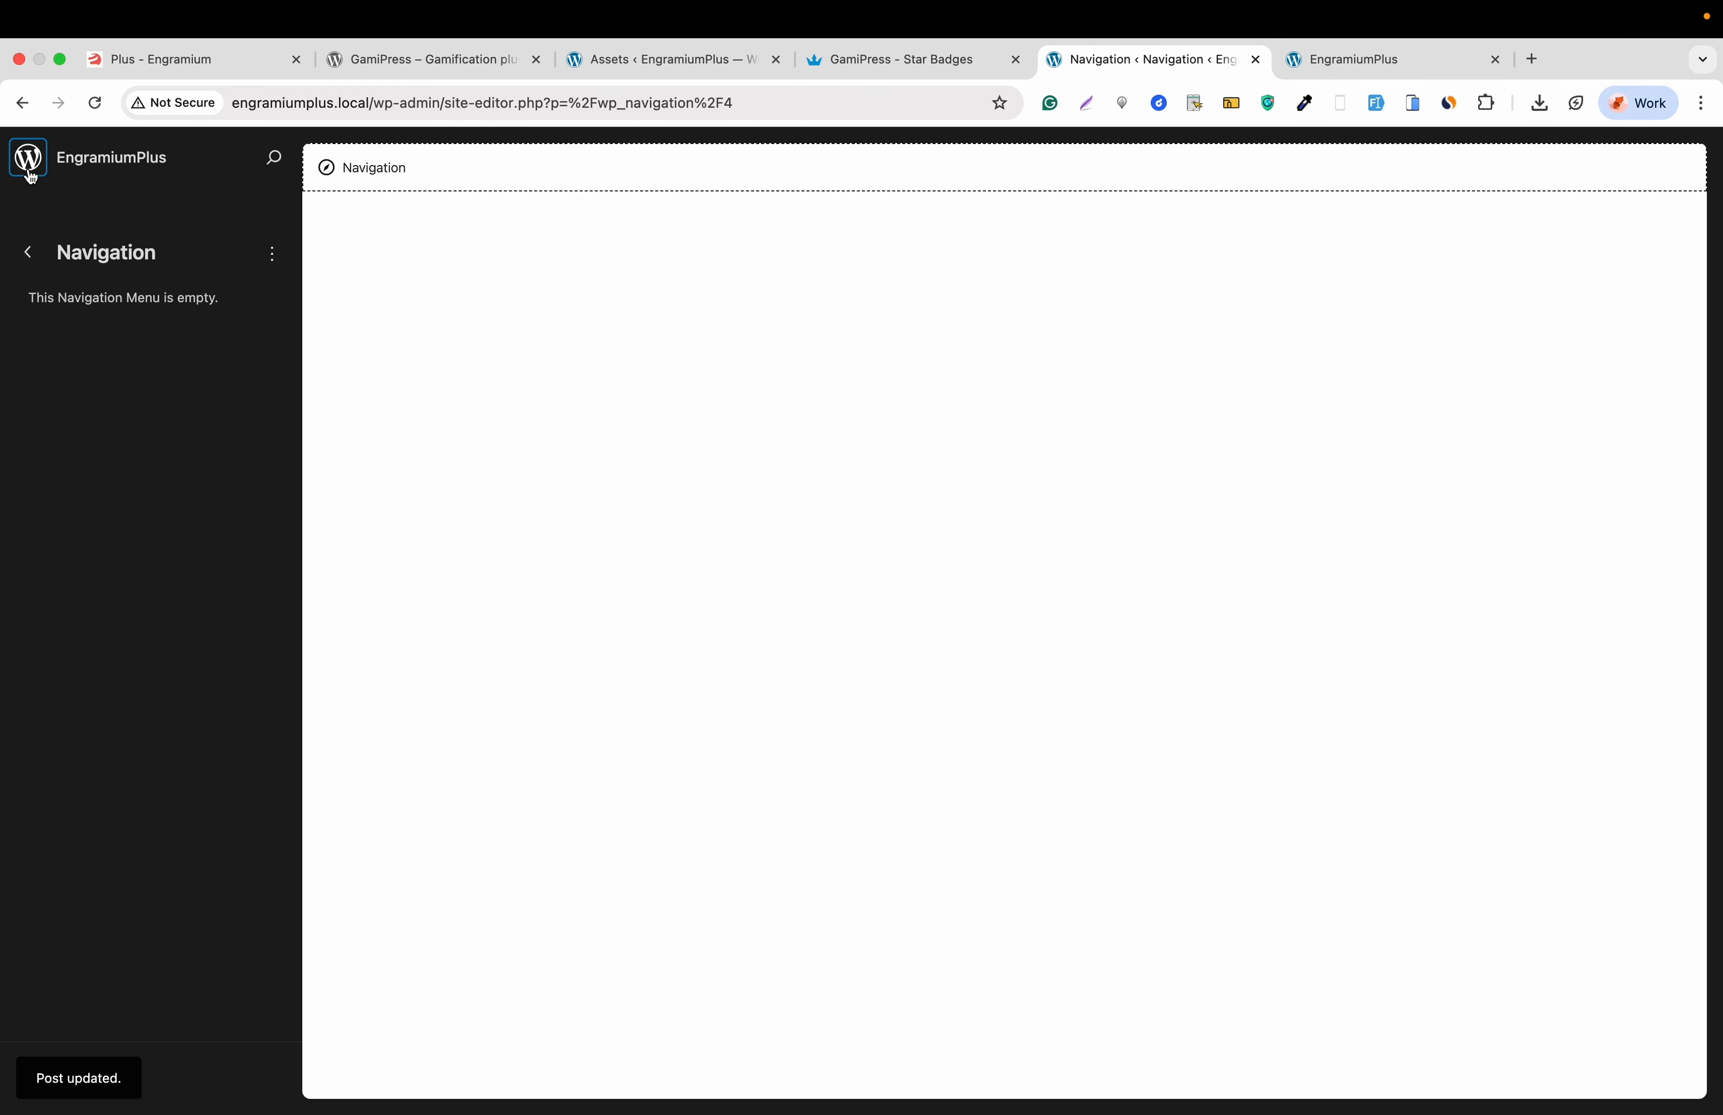
- Create a new blank page titled 'Gamipress'
click(27, 168)
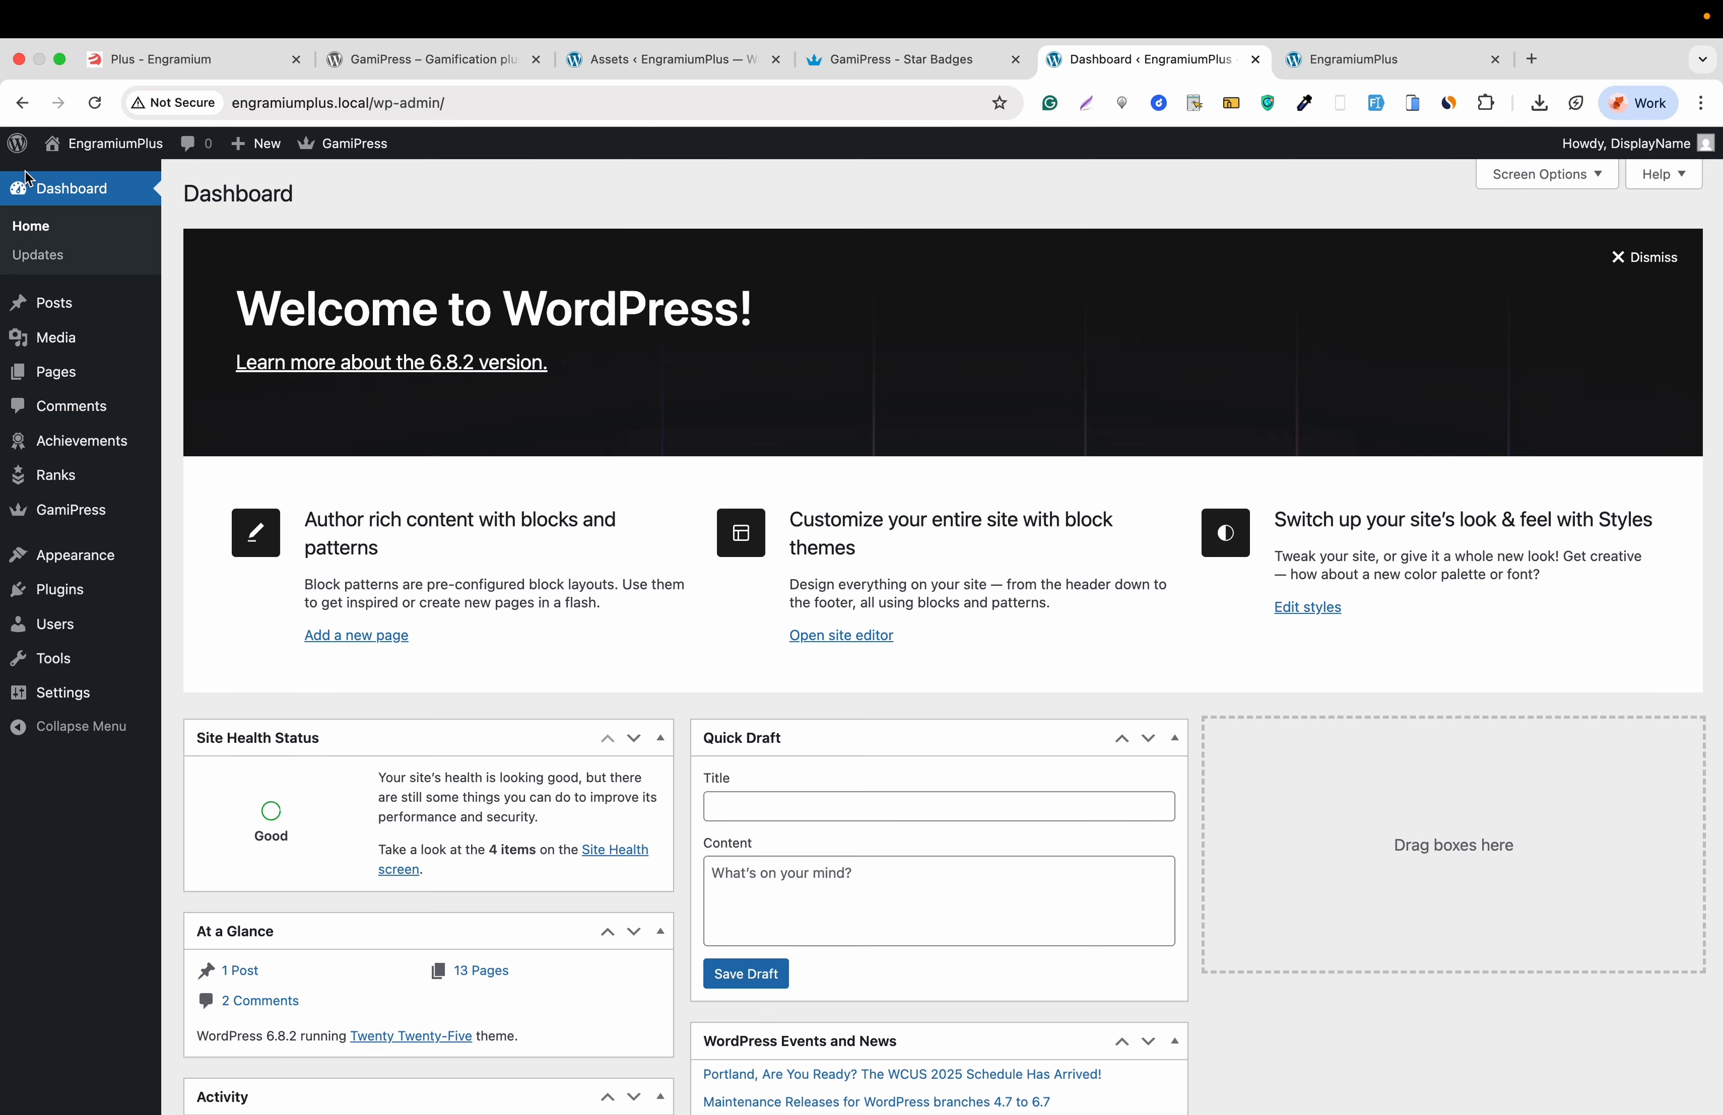
mouse_move(68, 378)
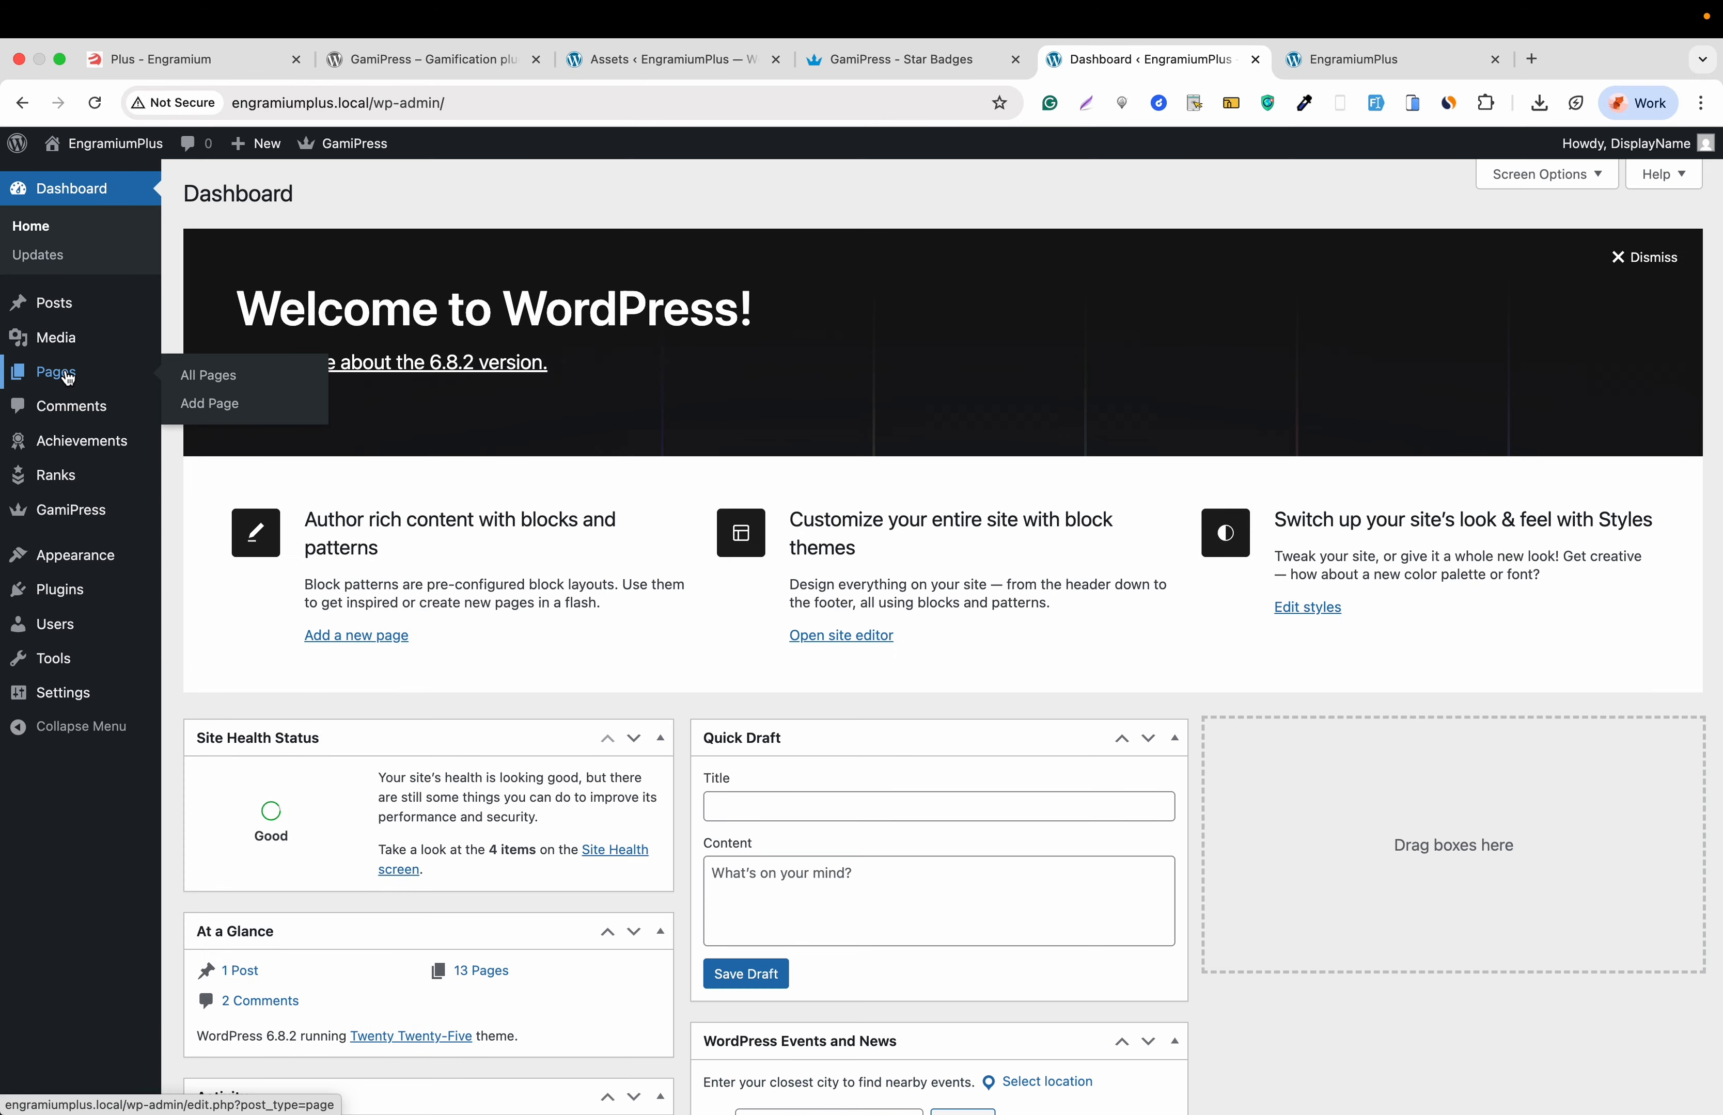
click(215, 406)
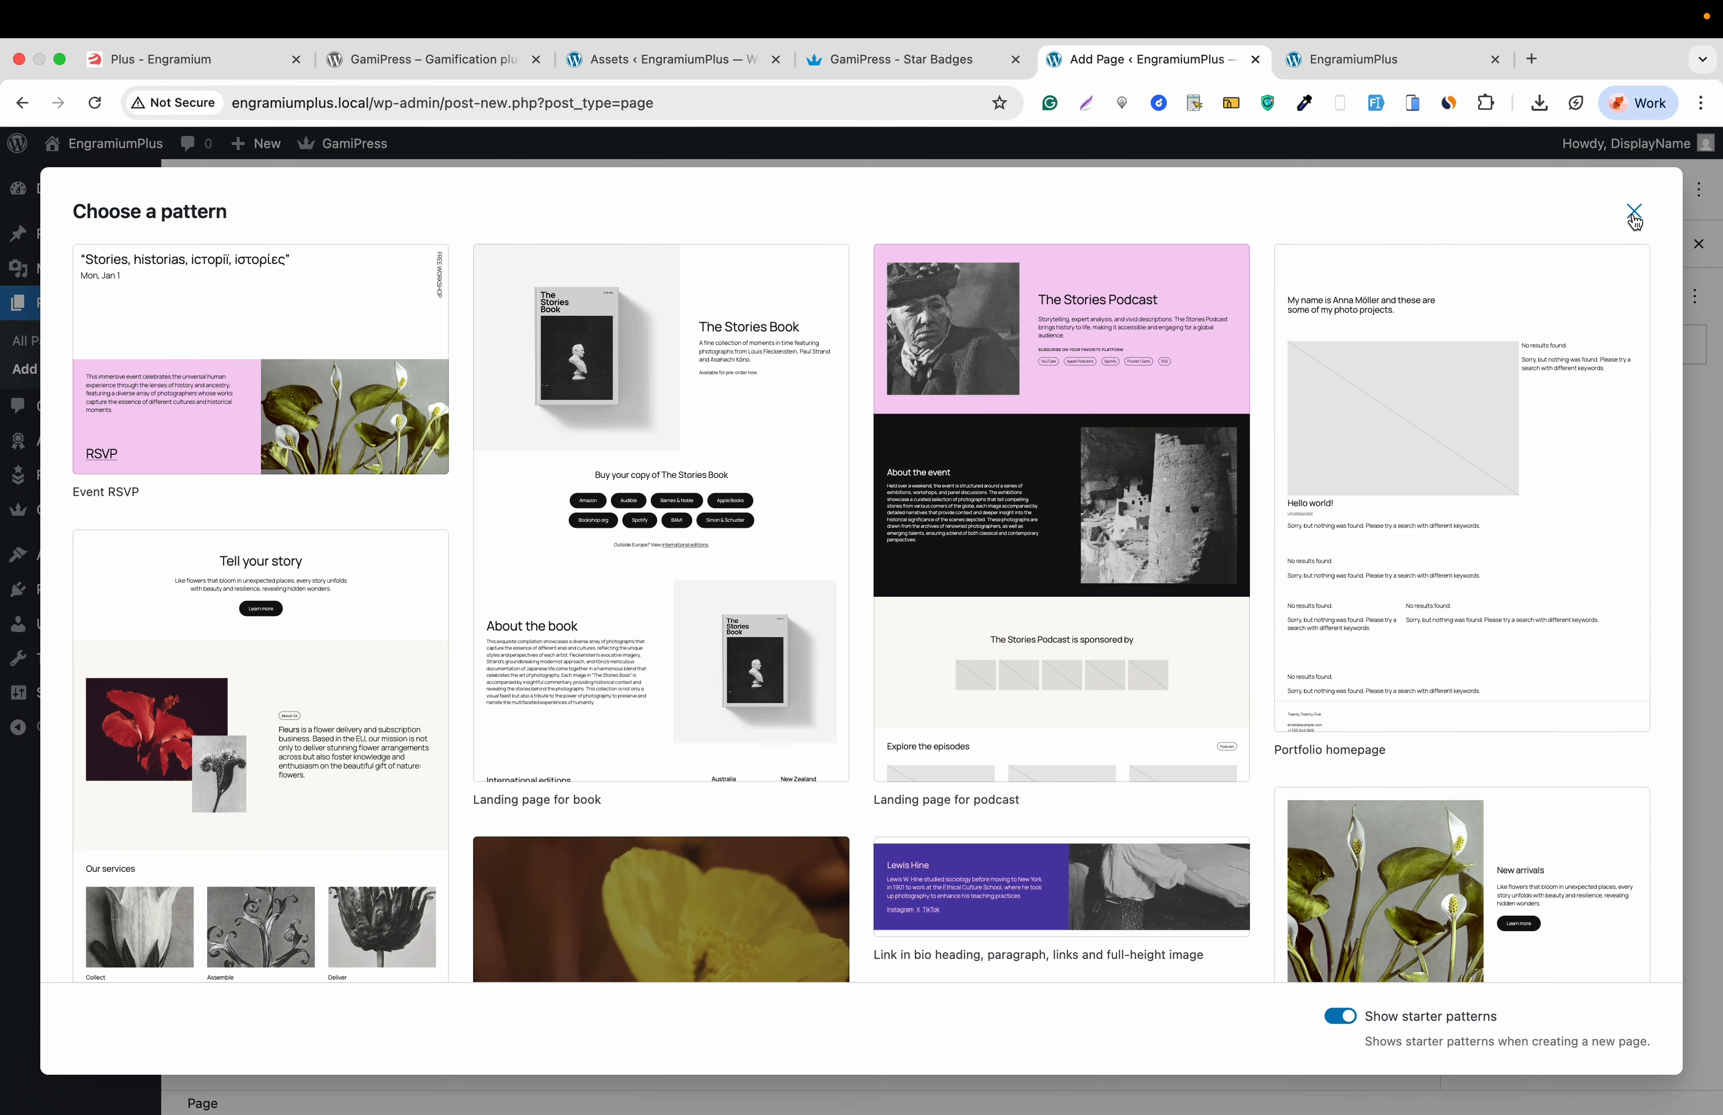
click(1633, 217)
text(Gamipress)
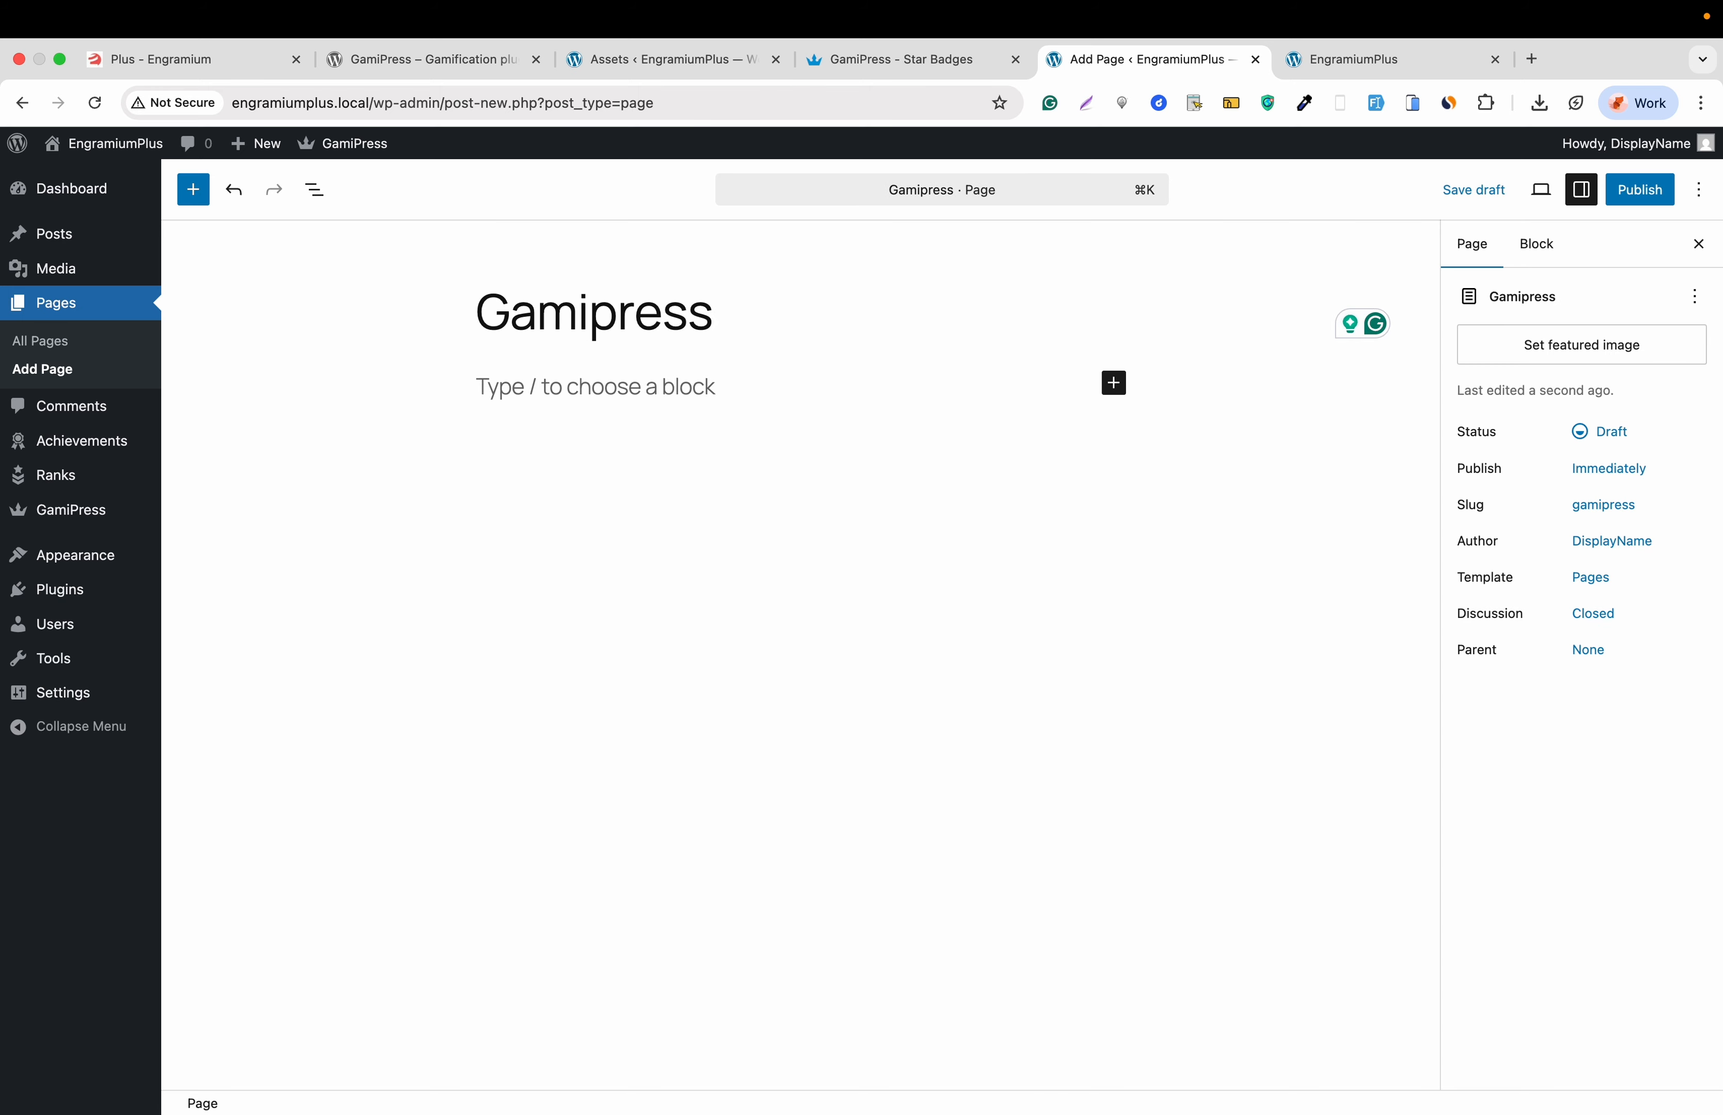
- Add the GamiPress User Earnings and Site Points blocks to the page
click(1114, 383)
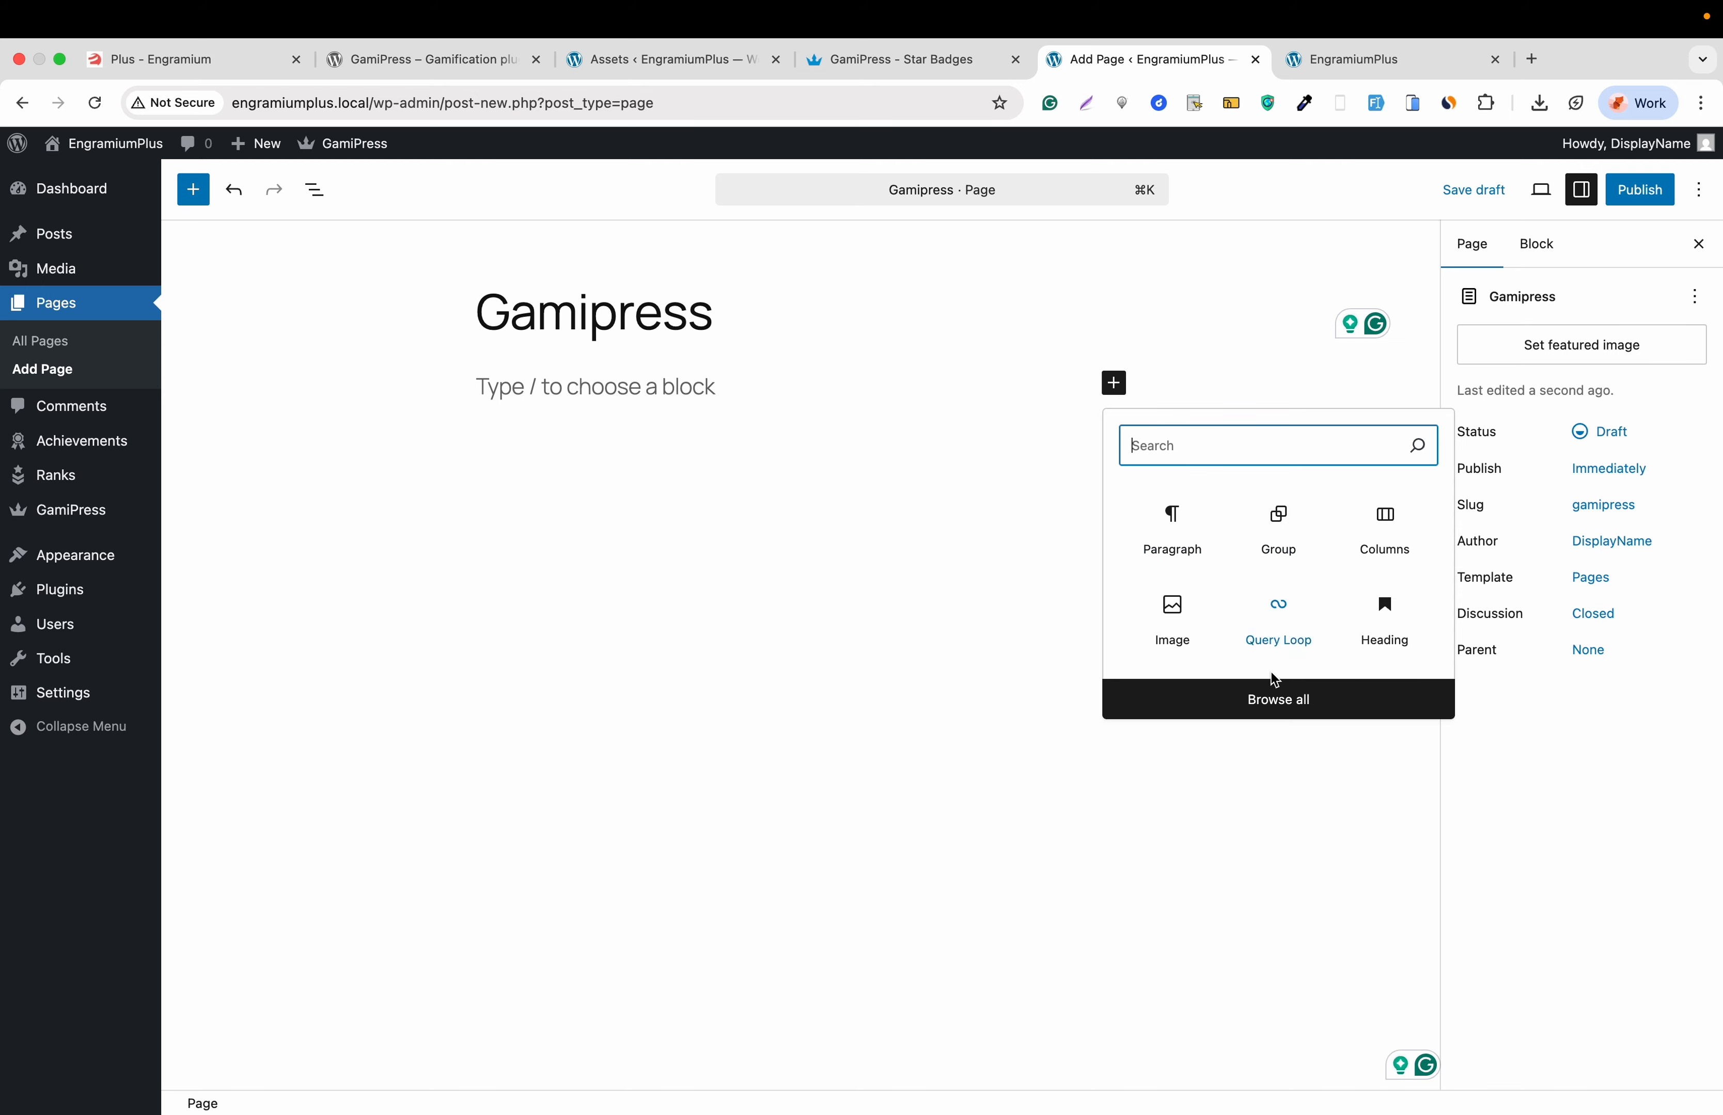
click(1266, 697)
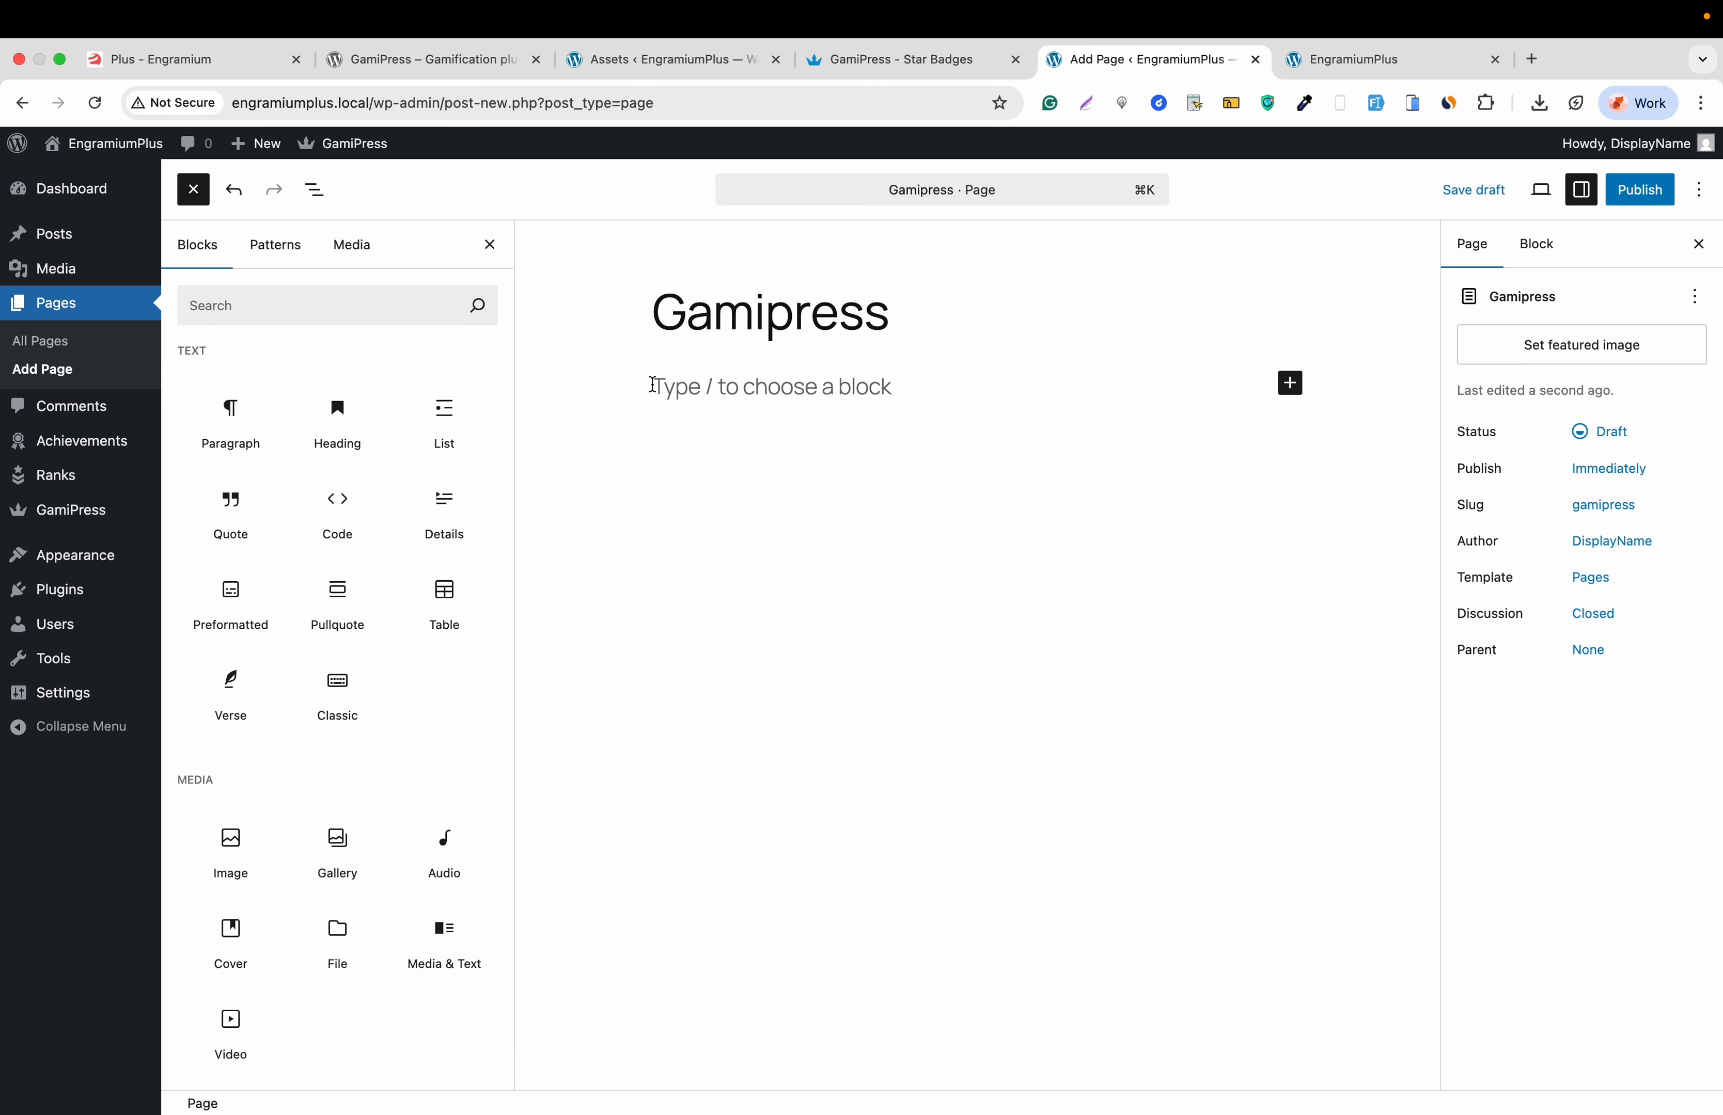
click(342, 305)
text(gamipress)
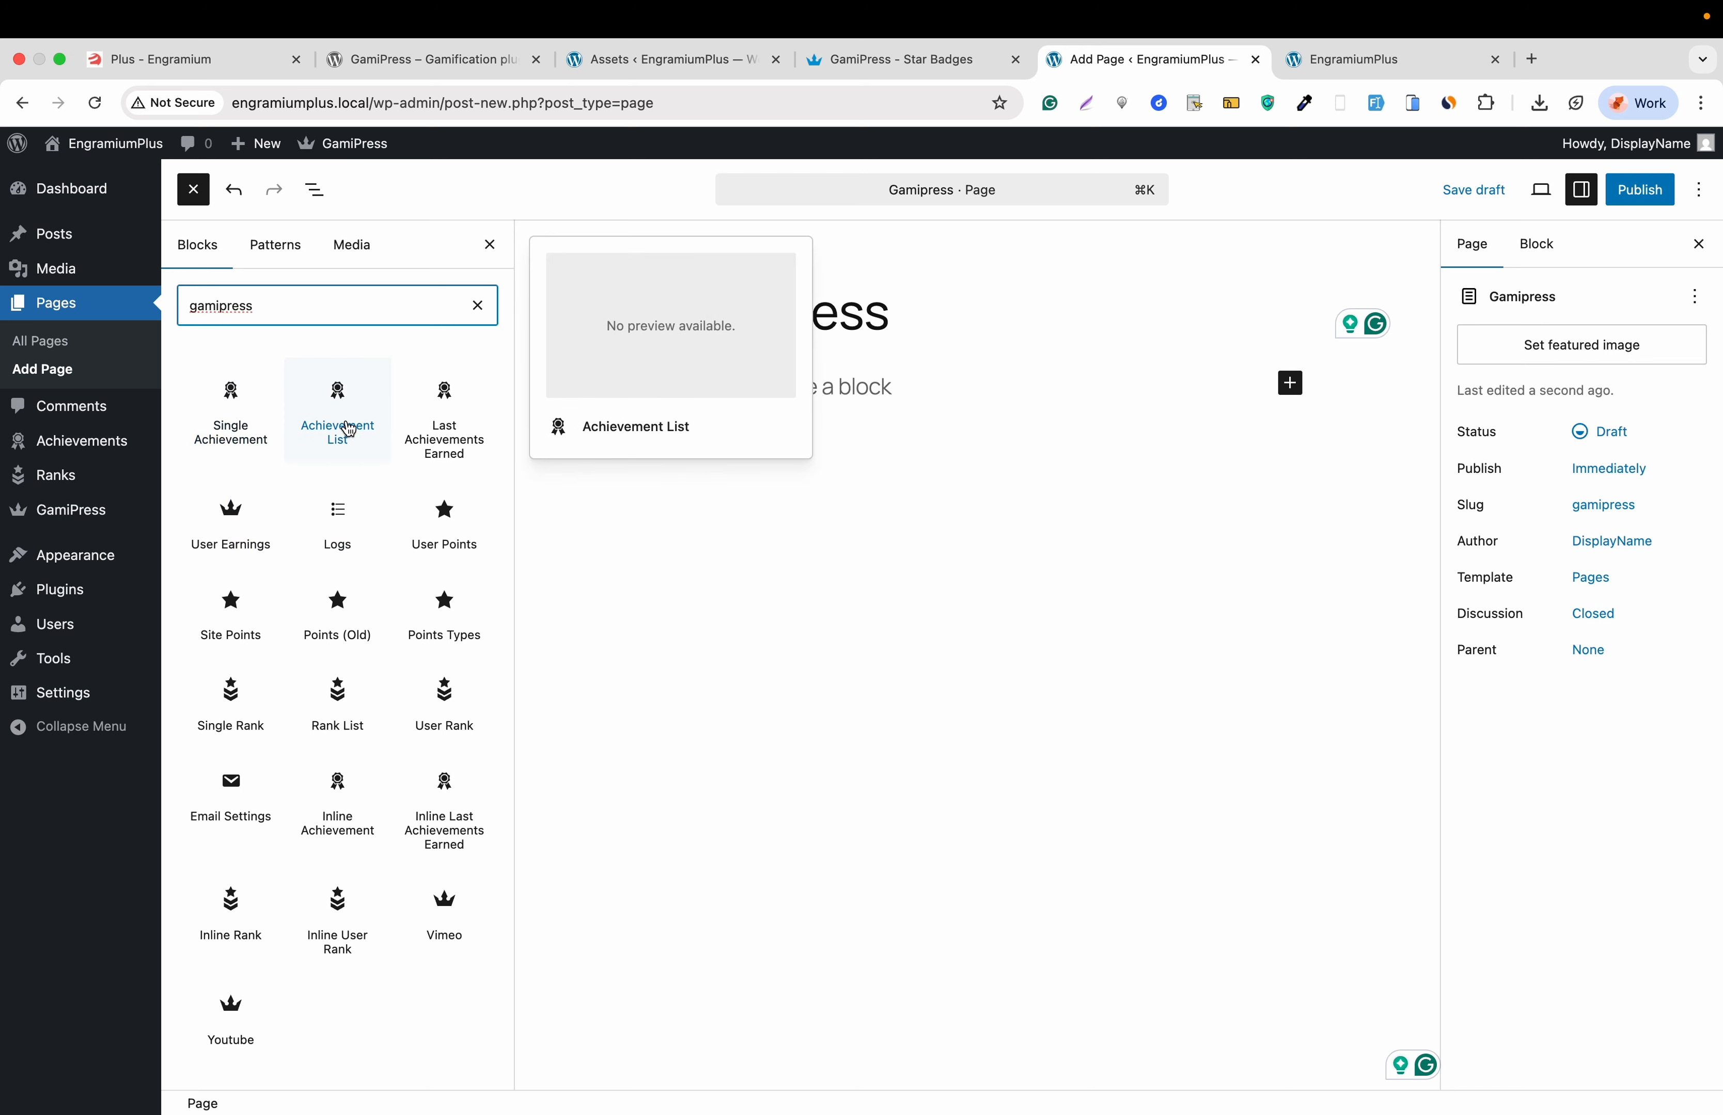
click(243, 523)
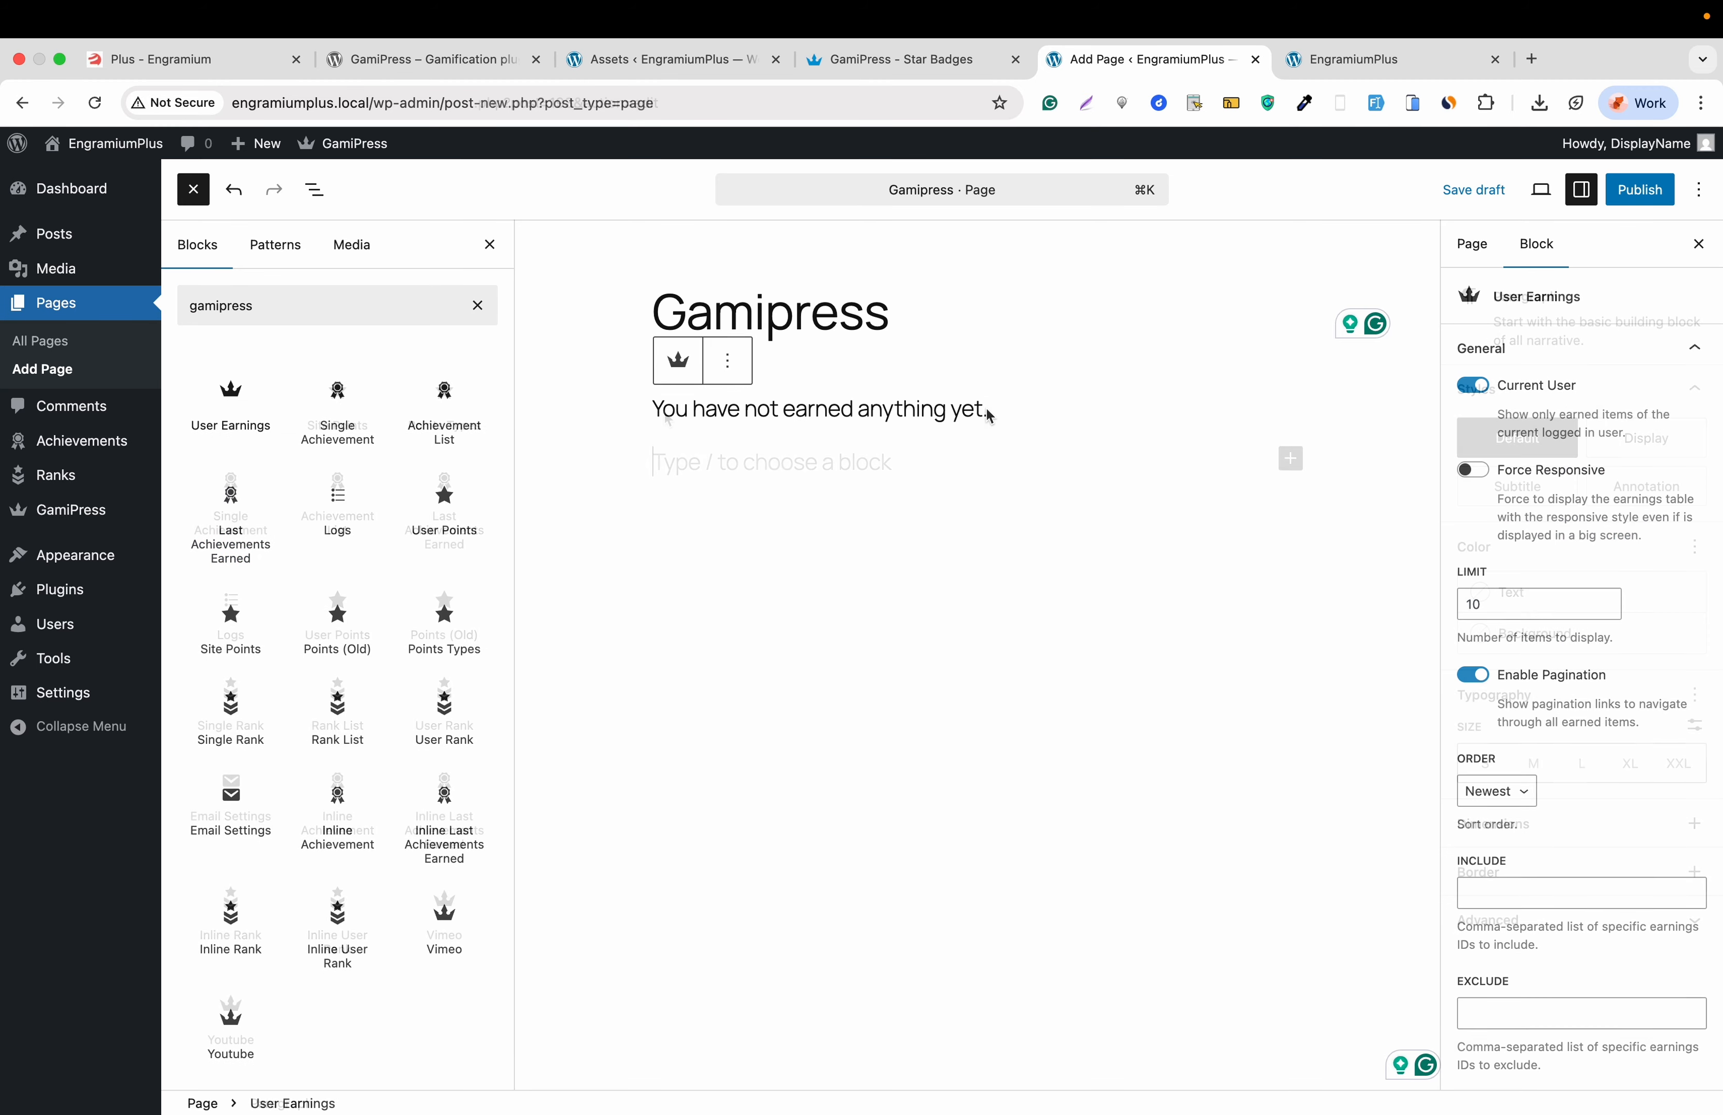
click(666, 416)
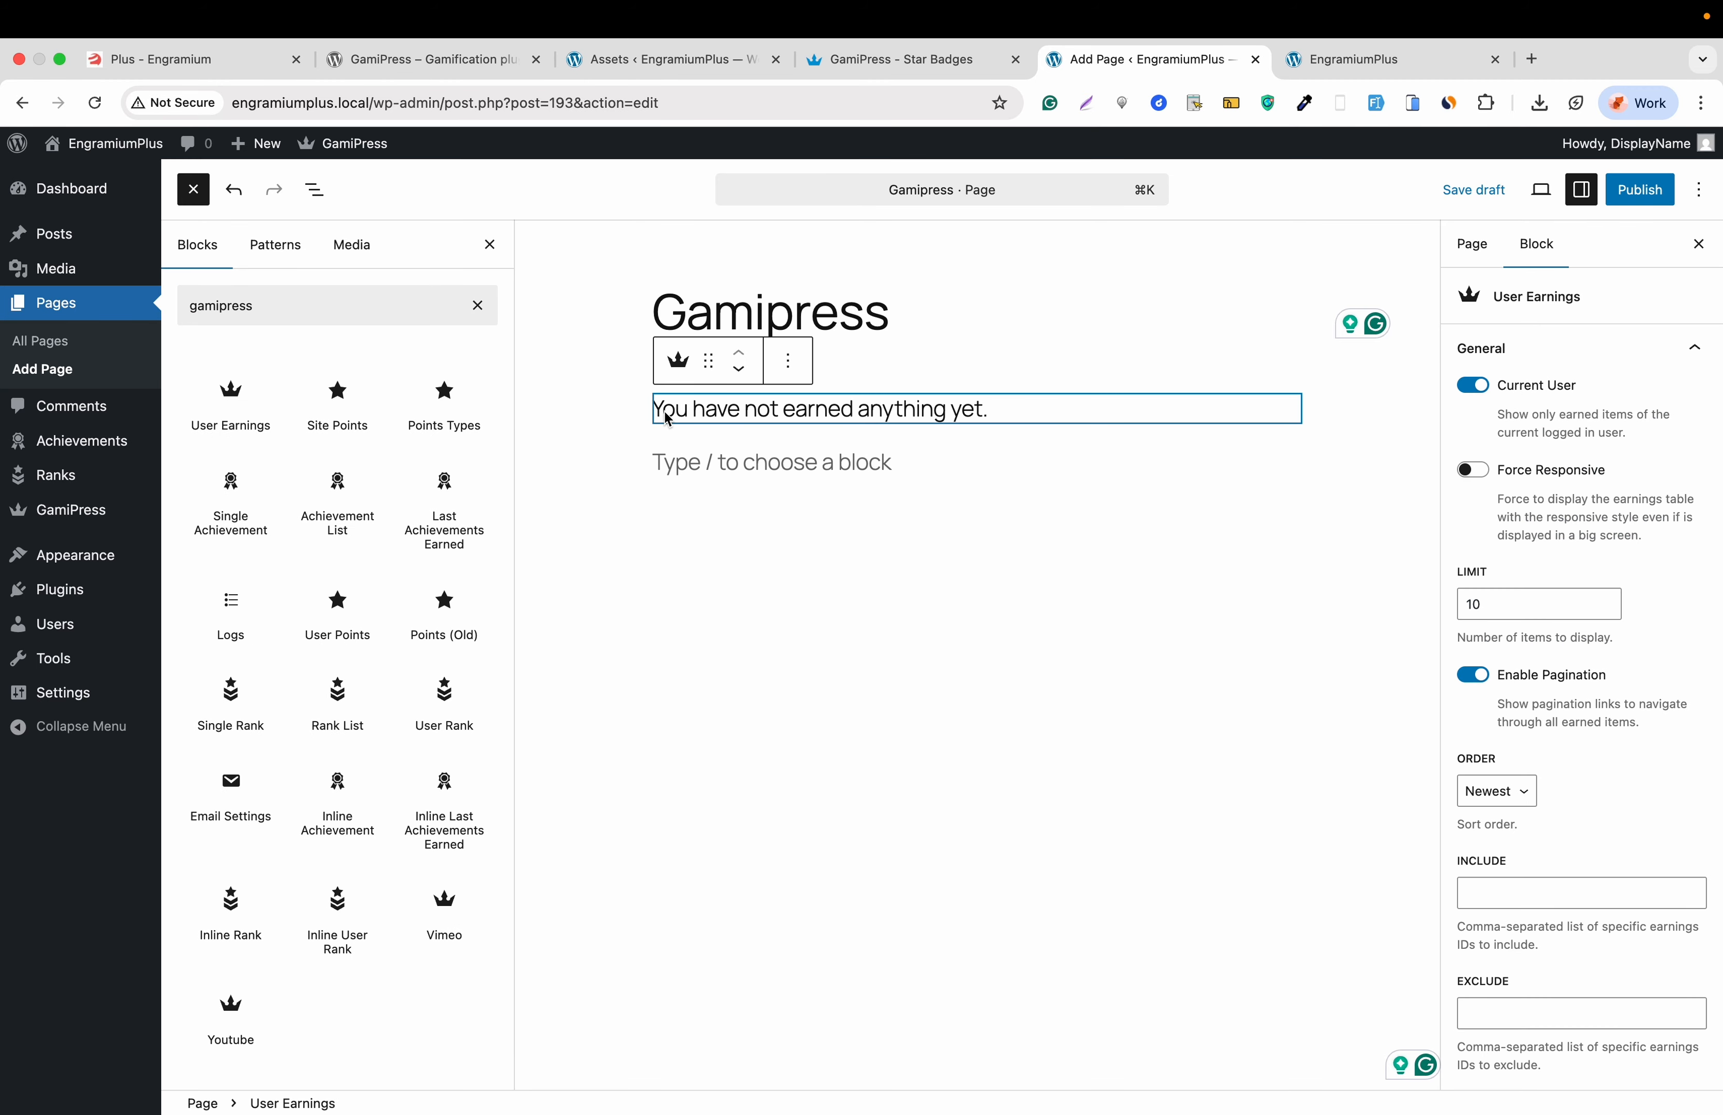
click(350, 406)
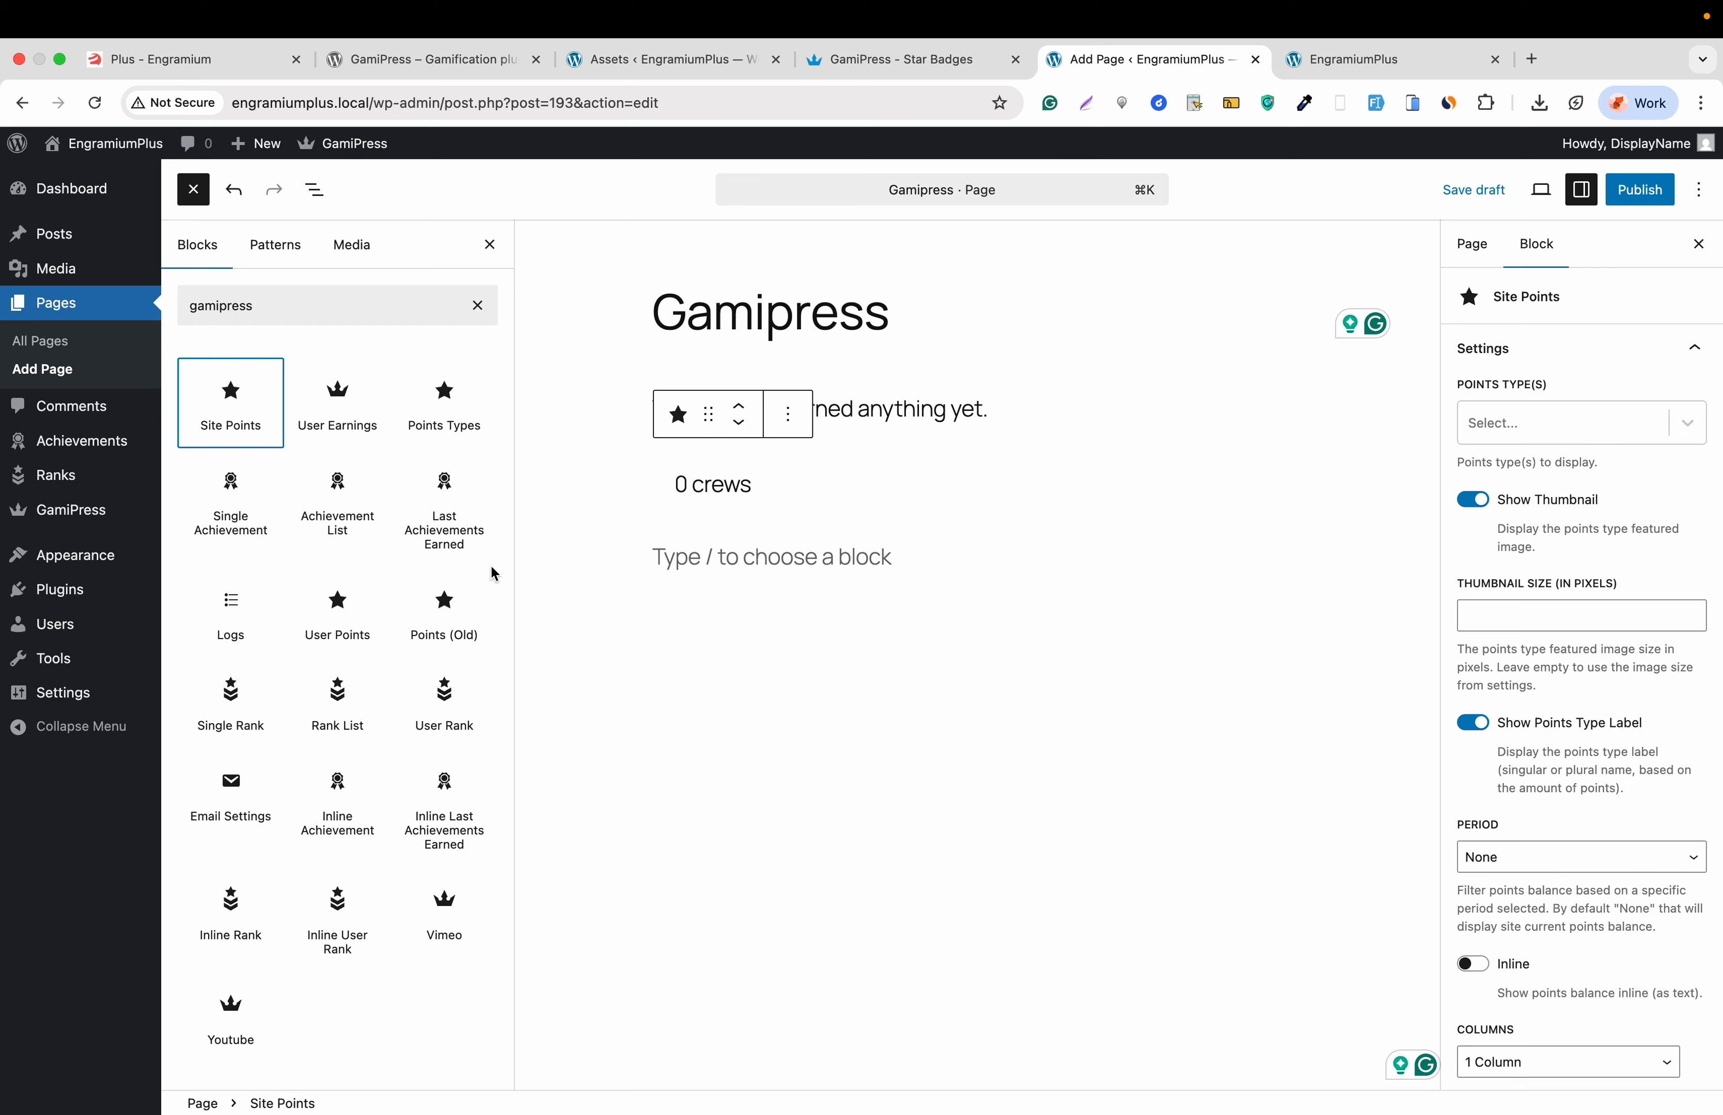
- Add an Achievement List and a crews-only User Points block, then publish the page
click(340, 528)
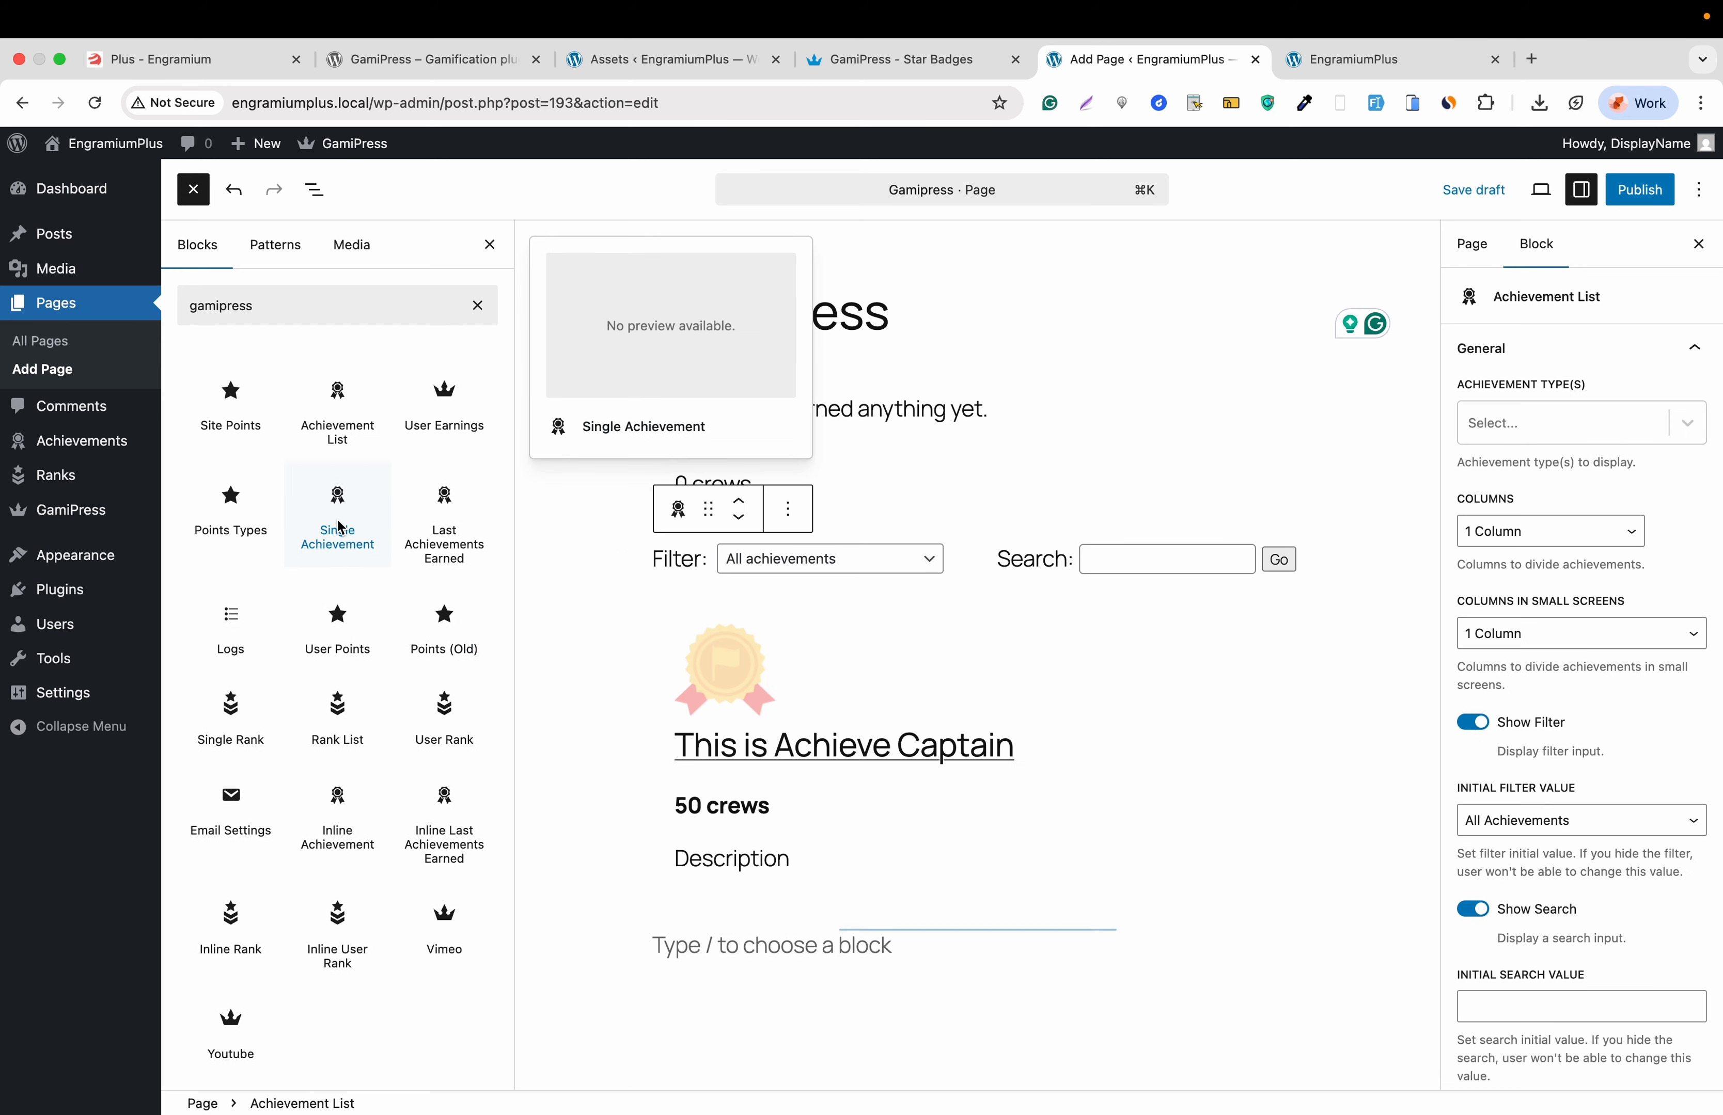
click(342, 633)
scroll(653, 829, down, 3)
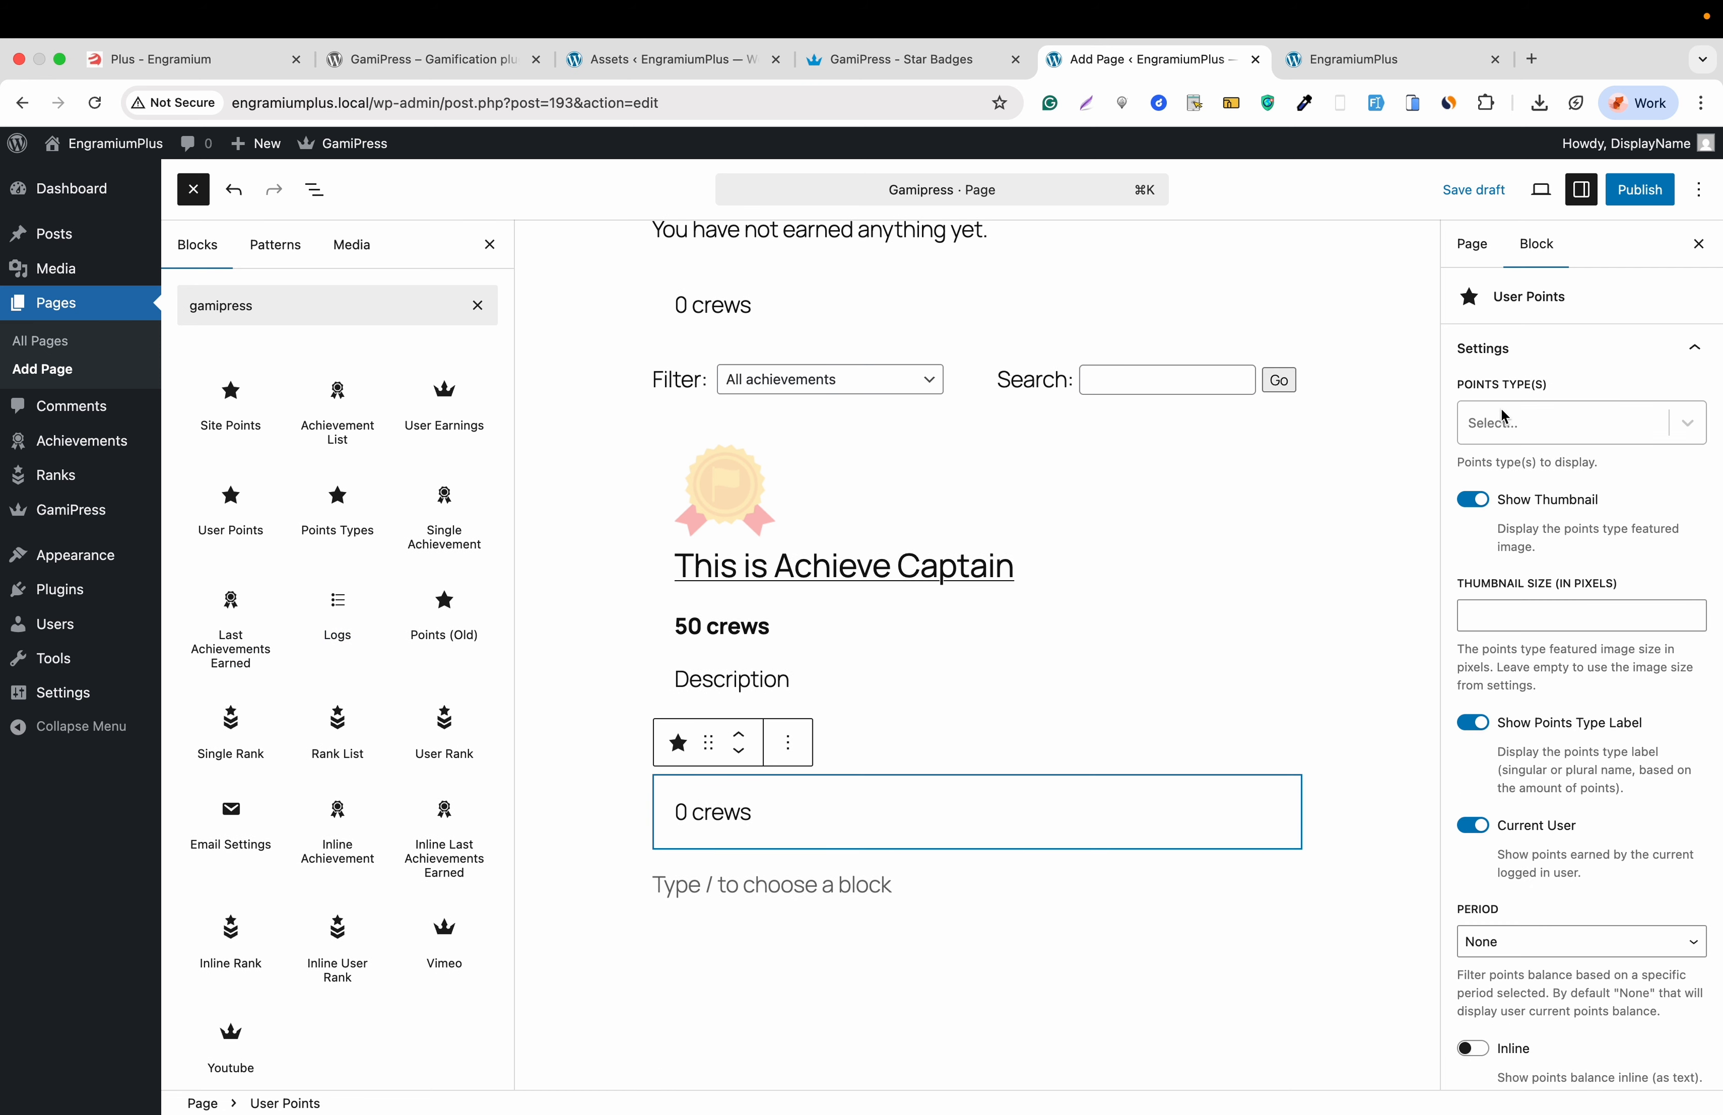
click(1513, 423)
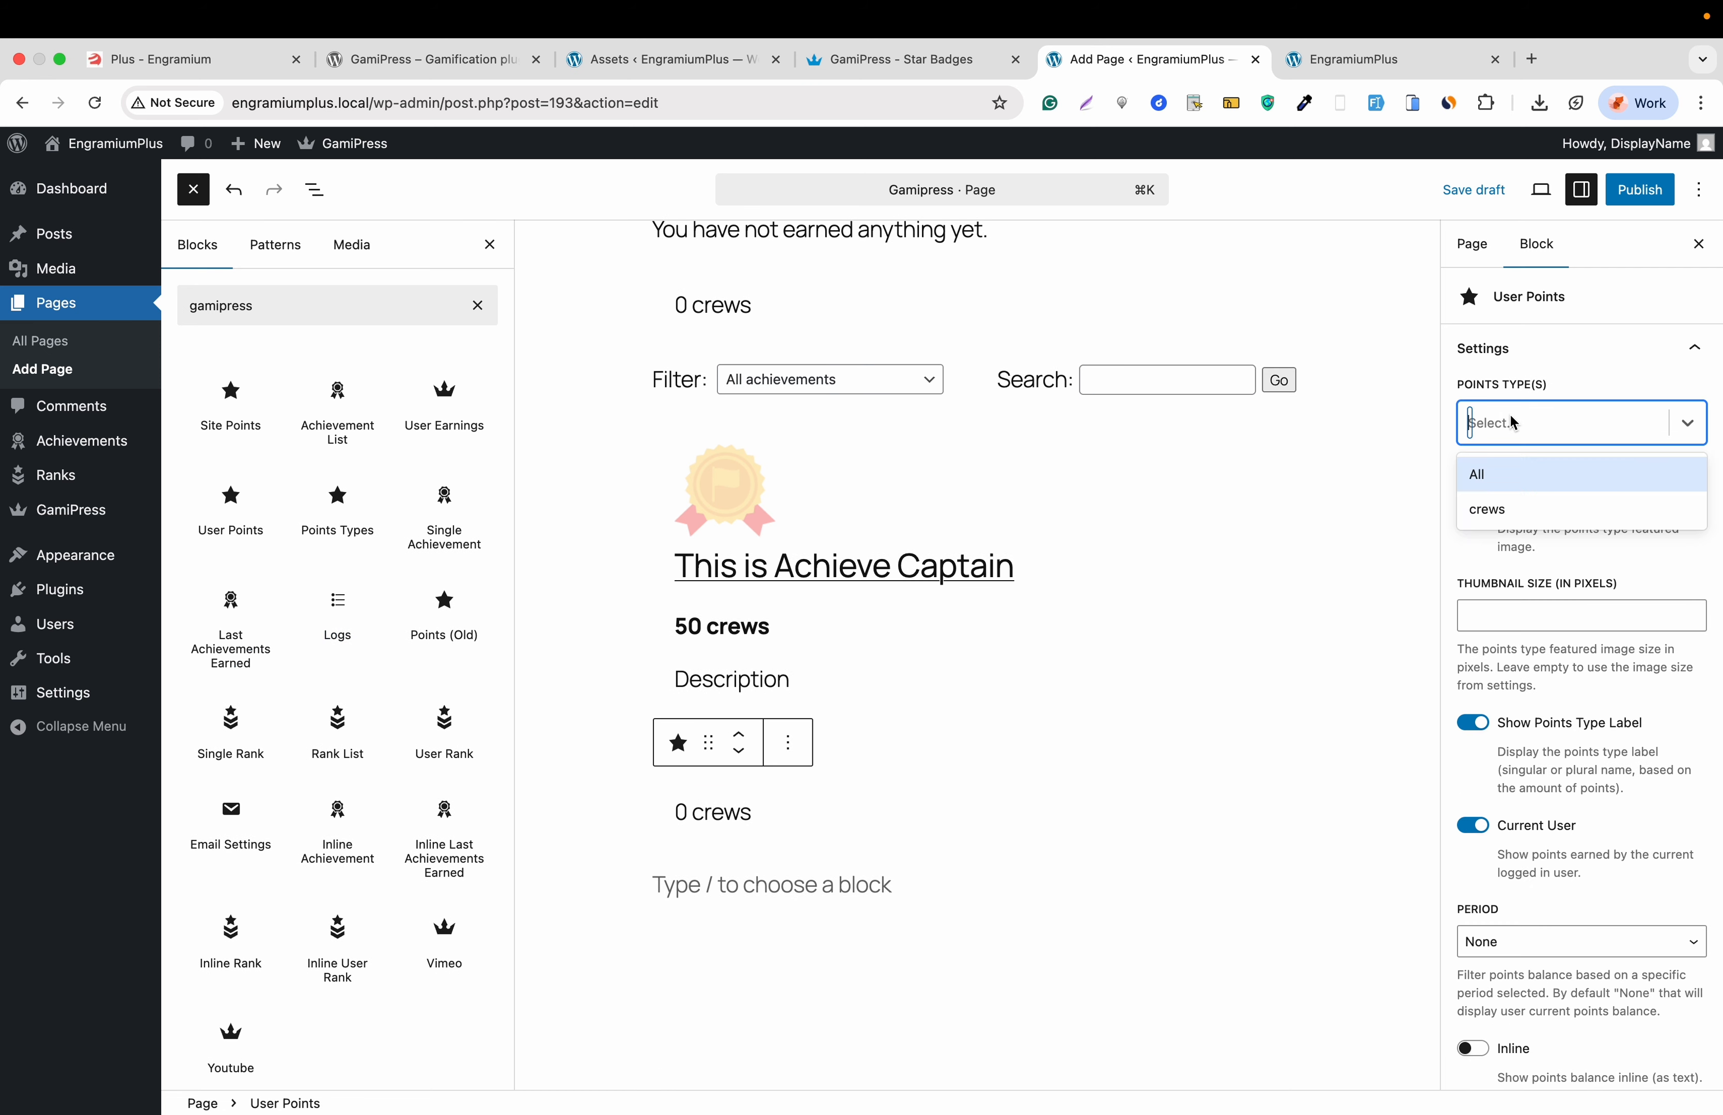
click(1515, 518)
click(1642, 191)
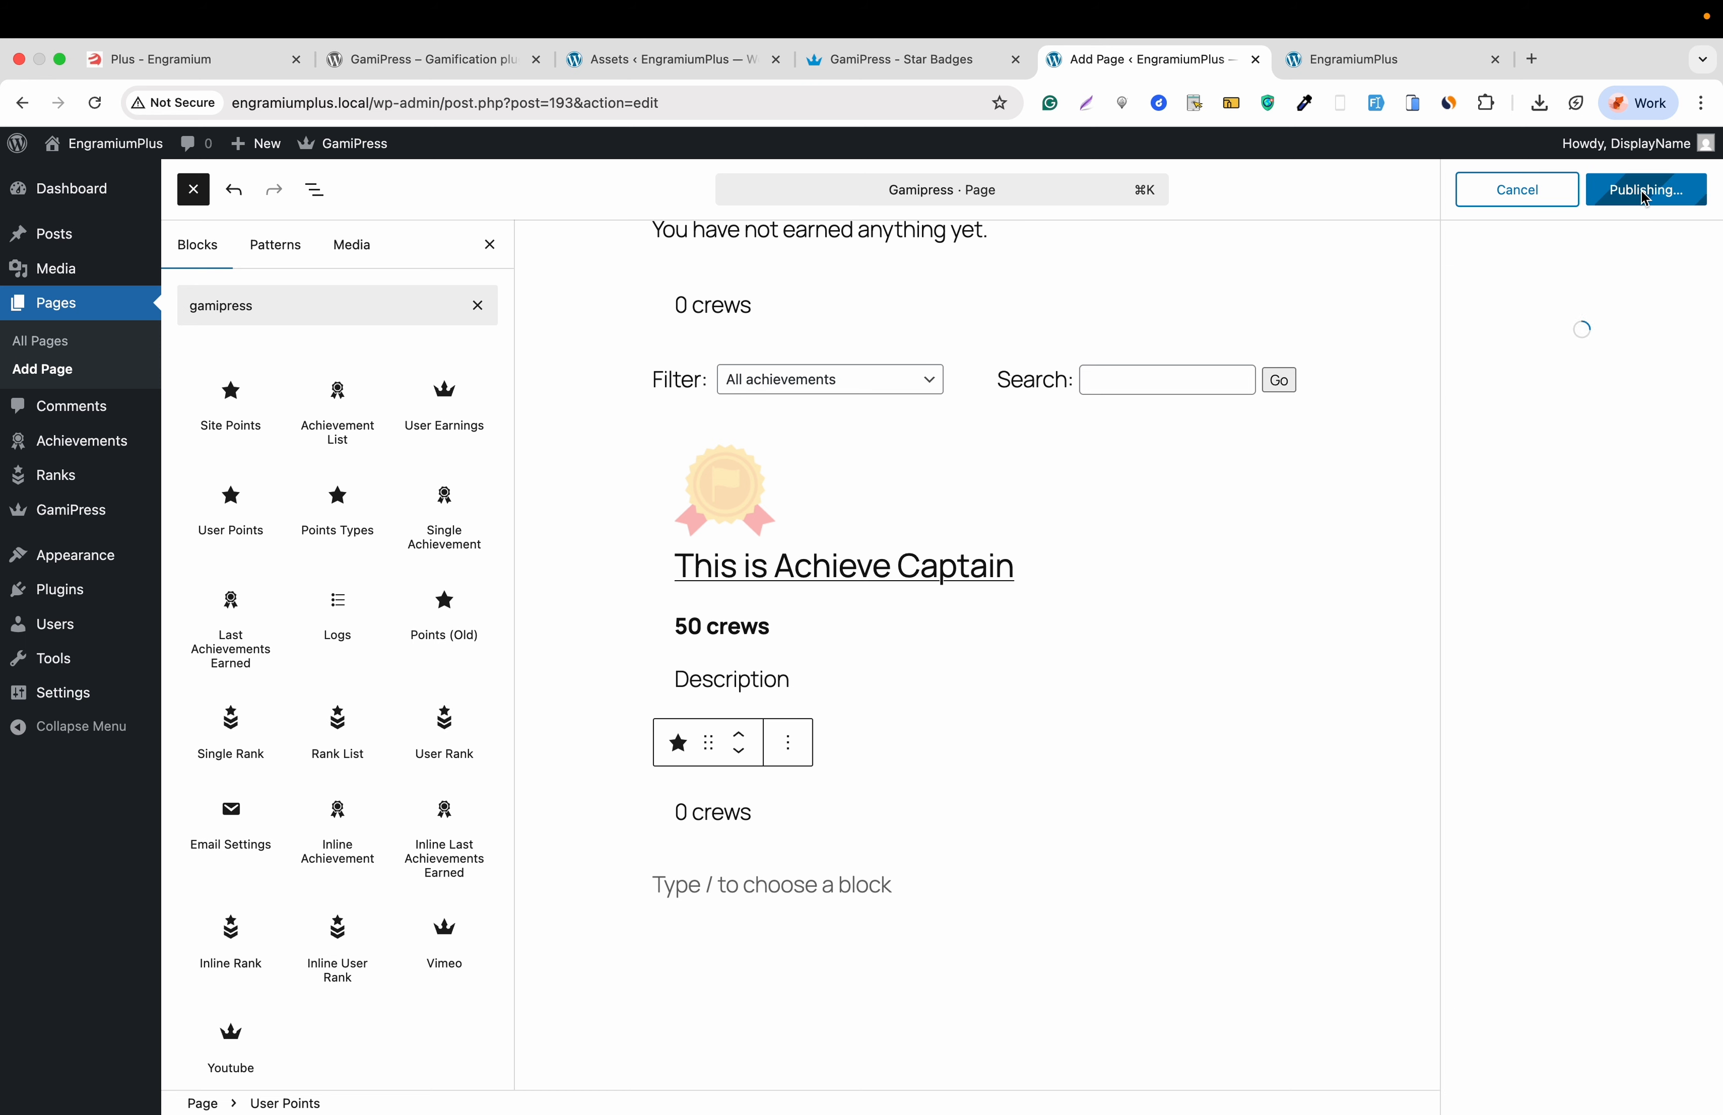
click(1645, 198)
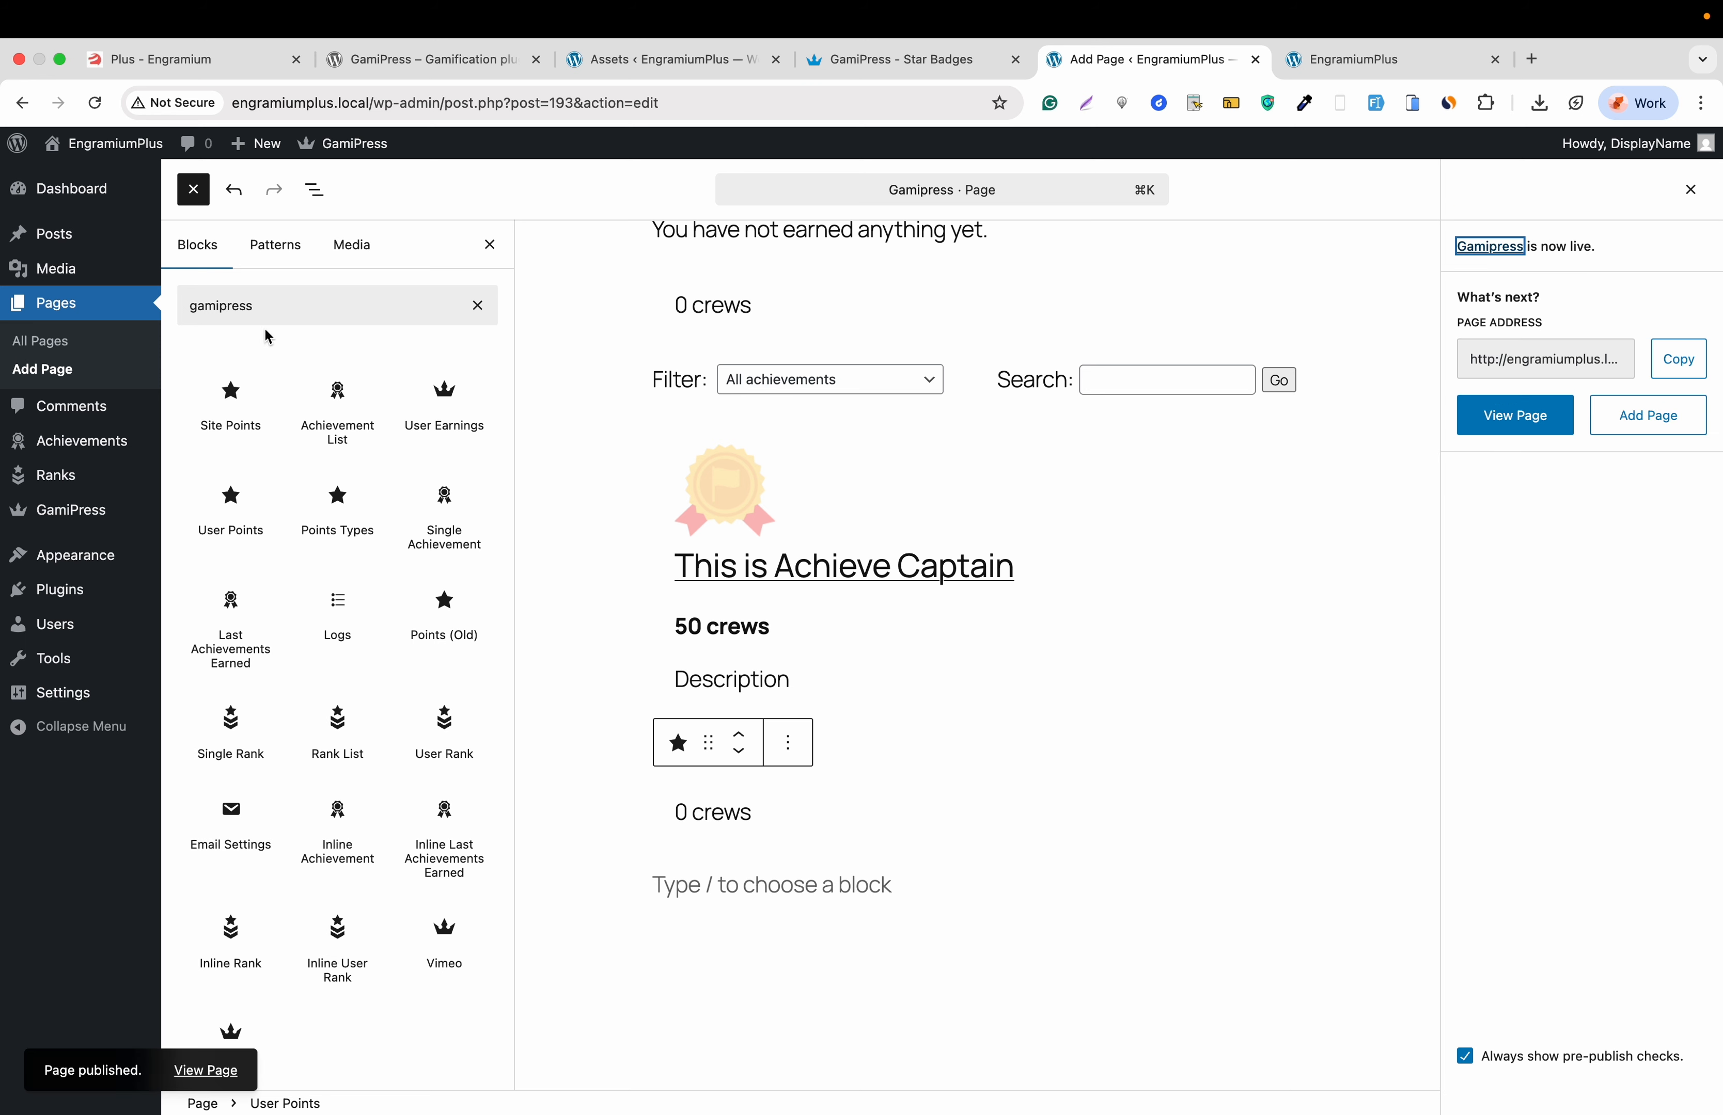
- In the Site Editor's Navigation menu, add a link to the Gamipress page and save it
mouse_move(80, 561)
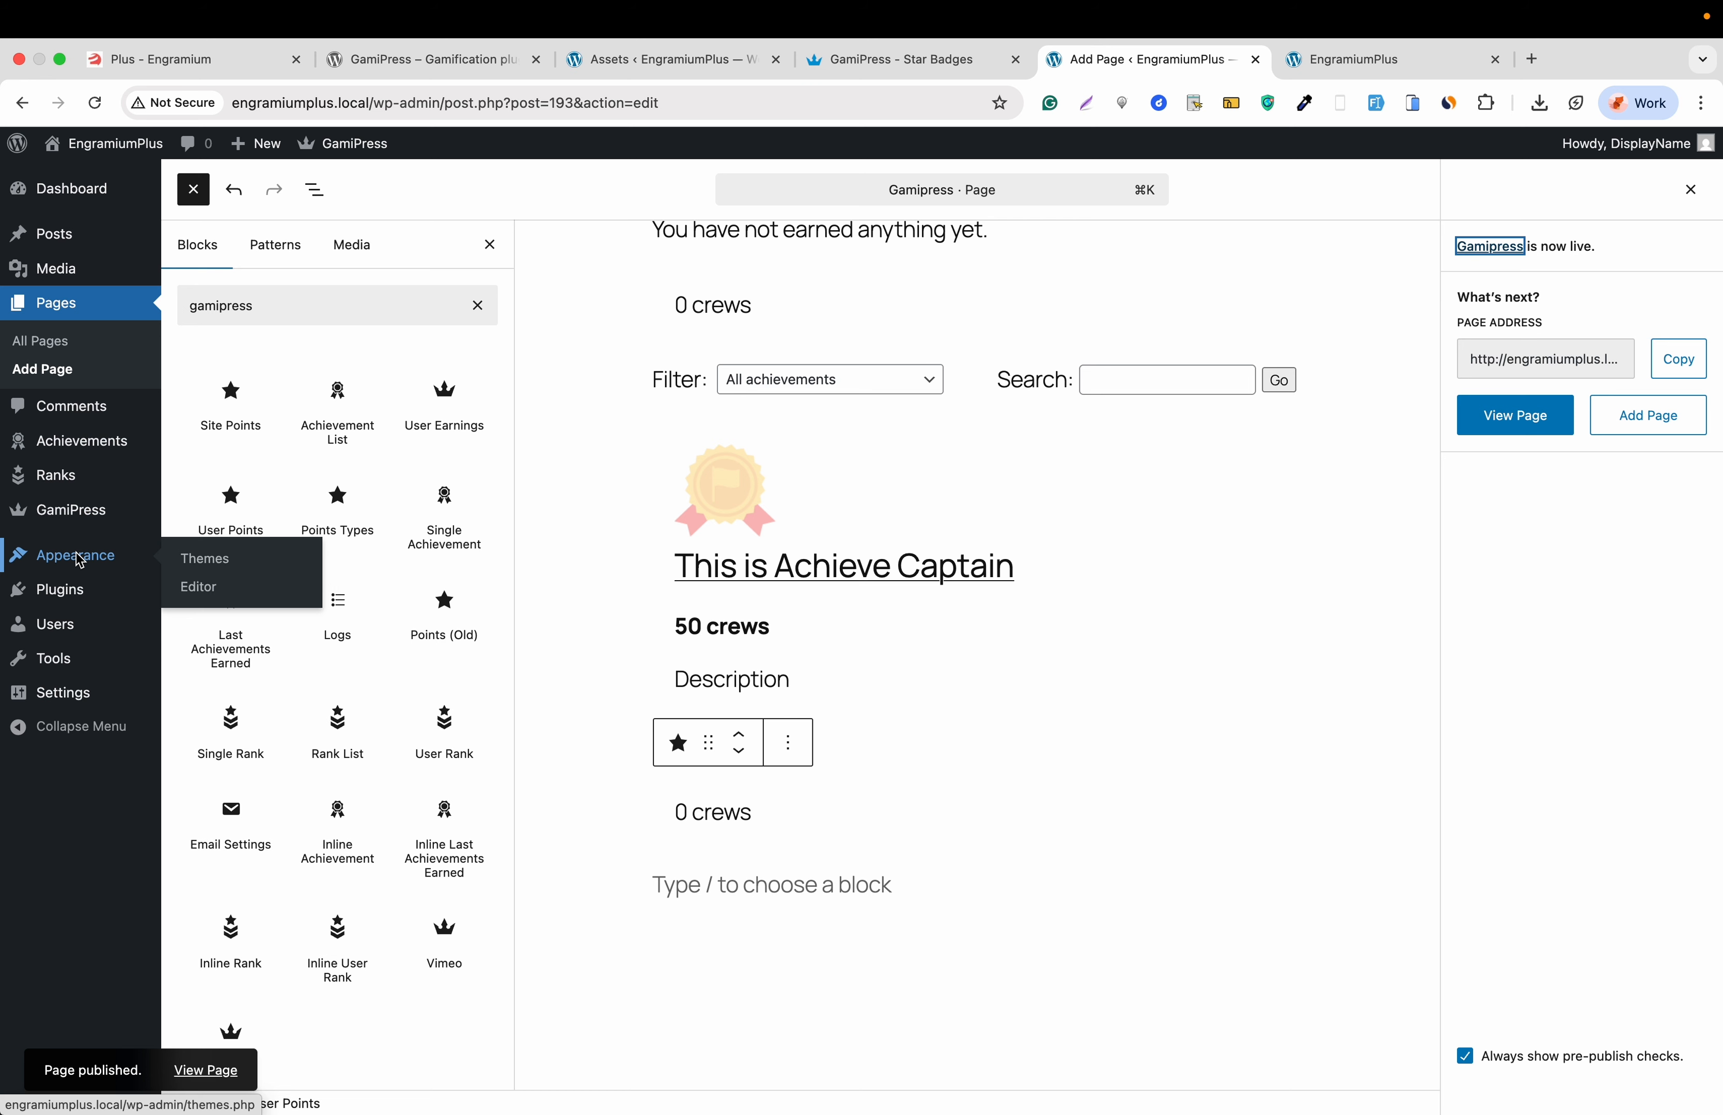
click(194, 586)
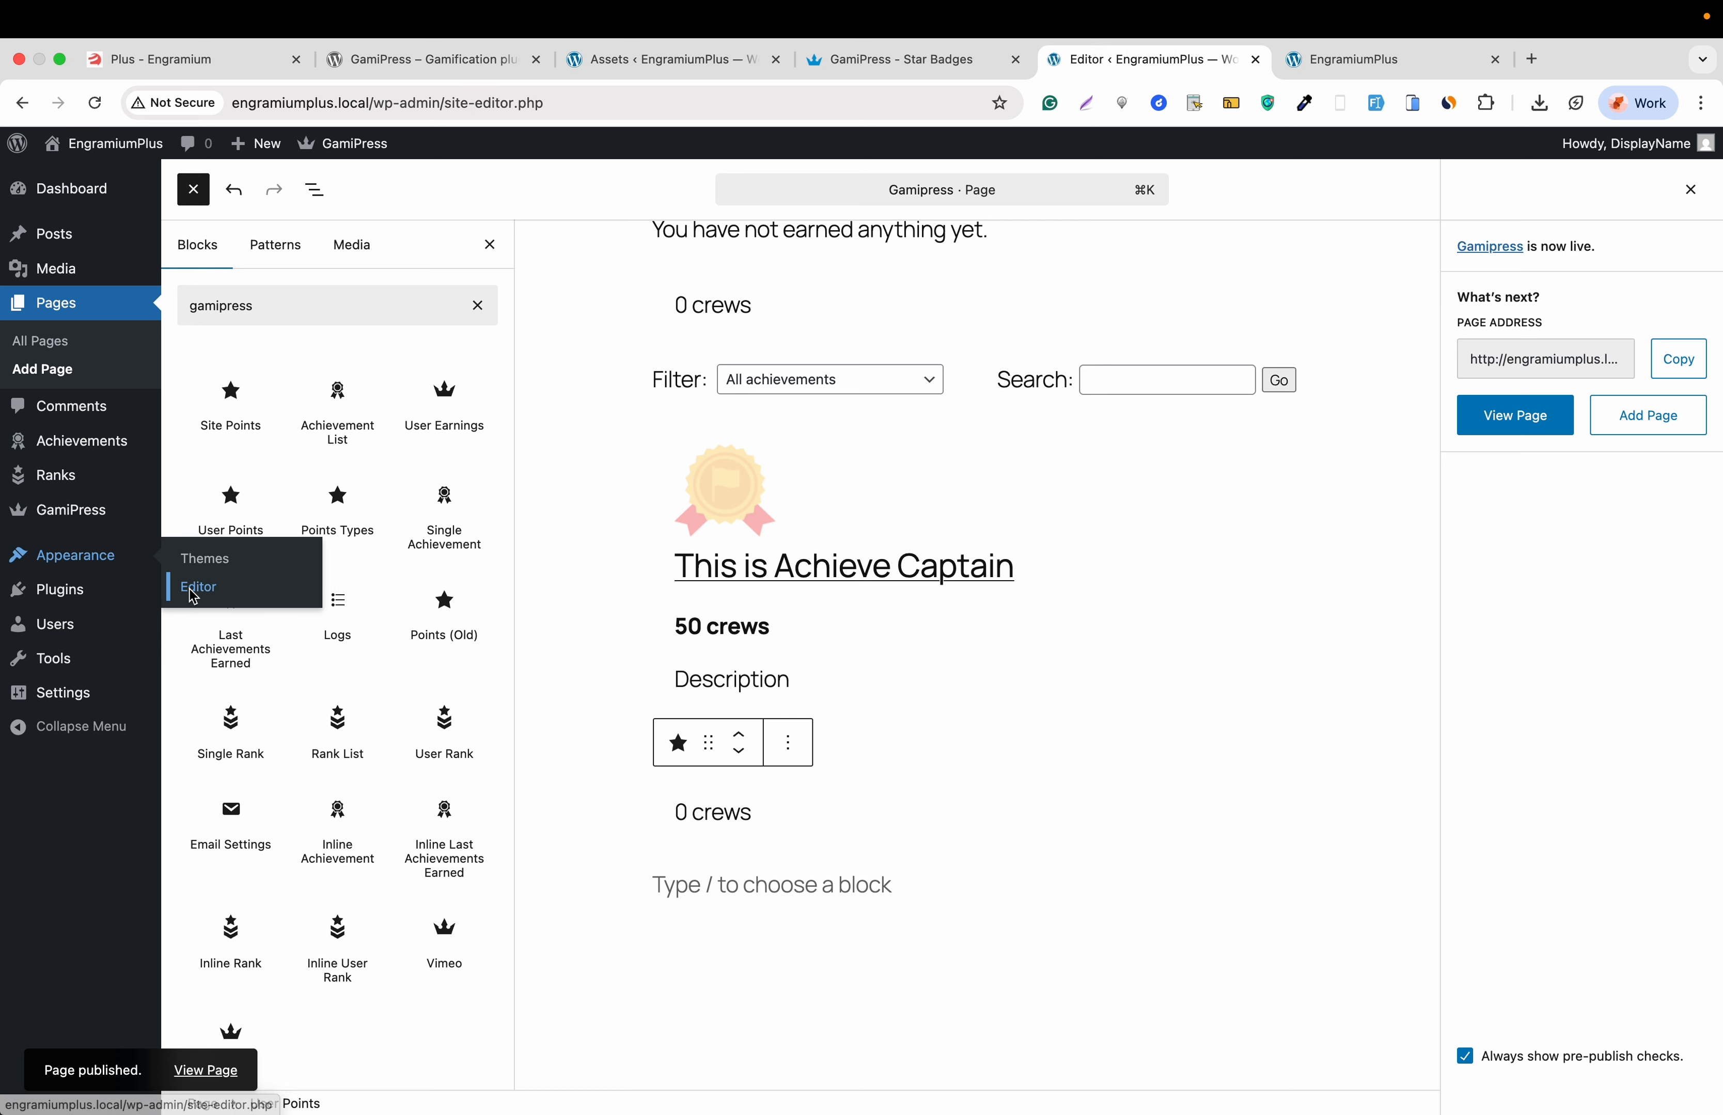
click(154, 377)
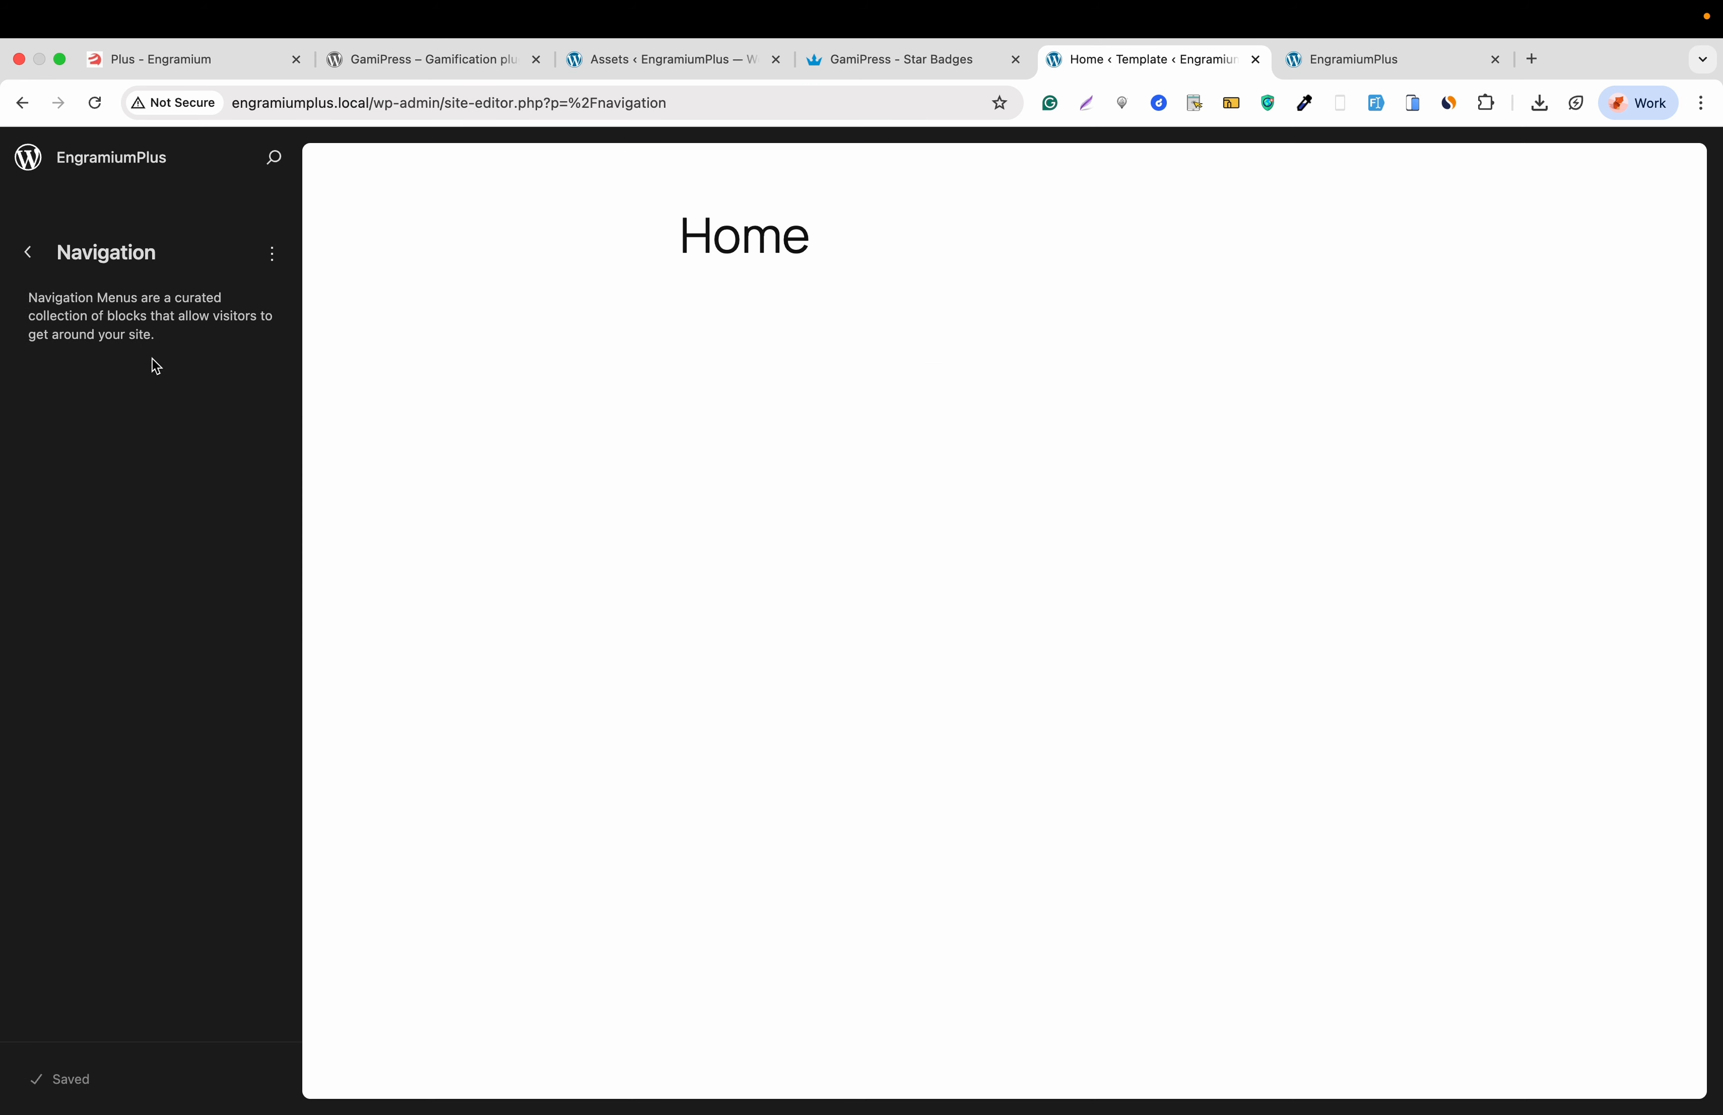
click(272, 260)
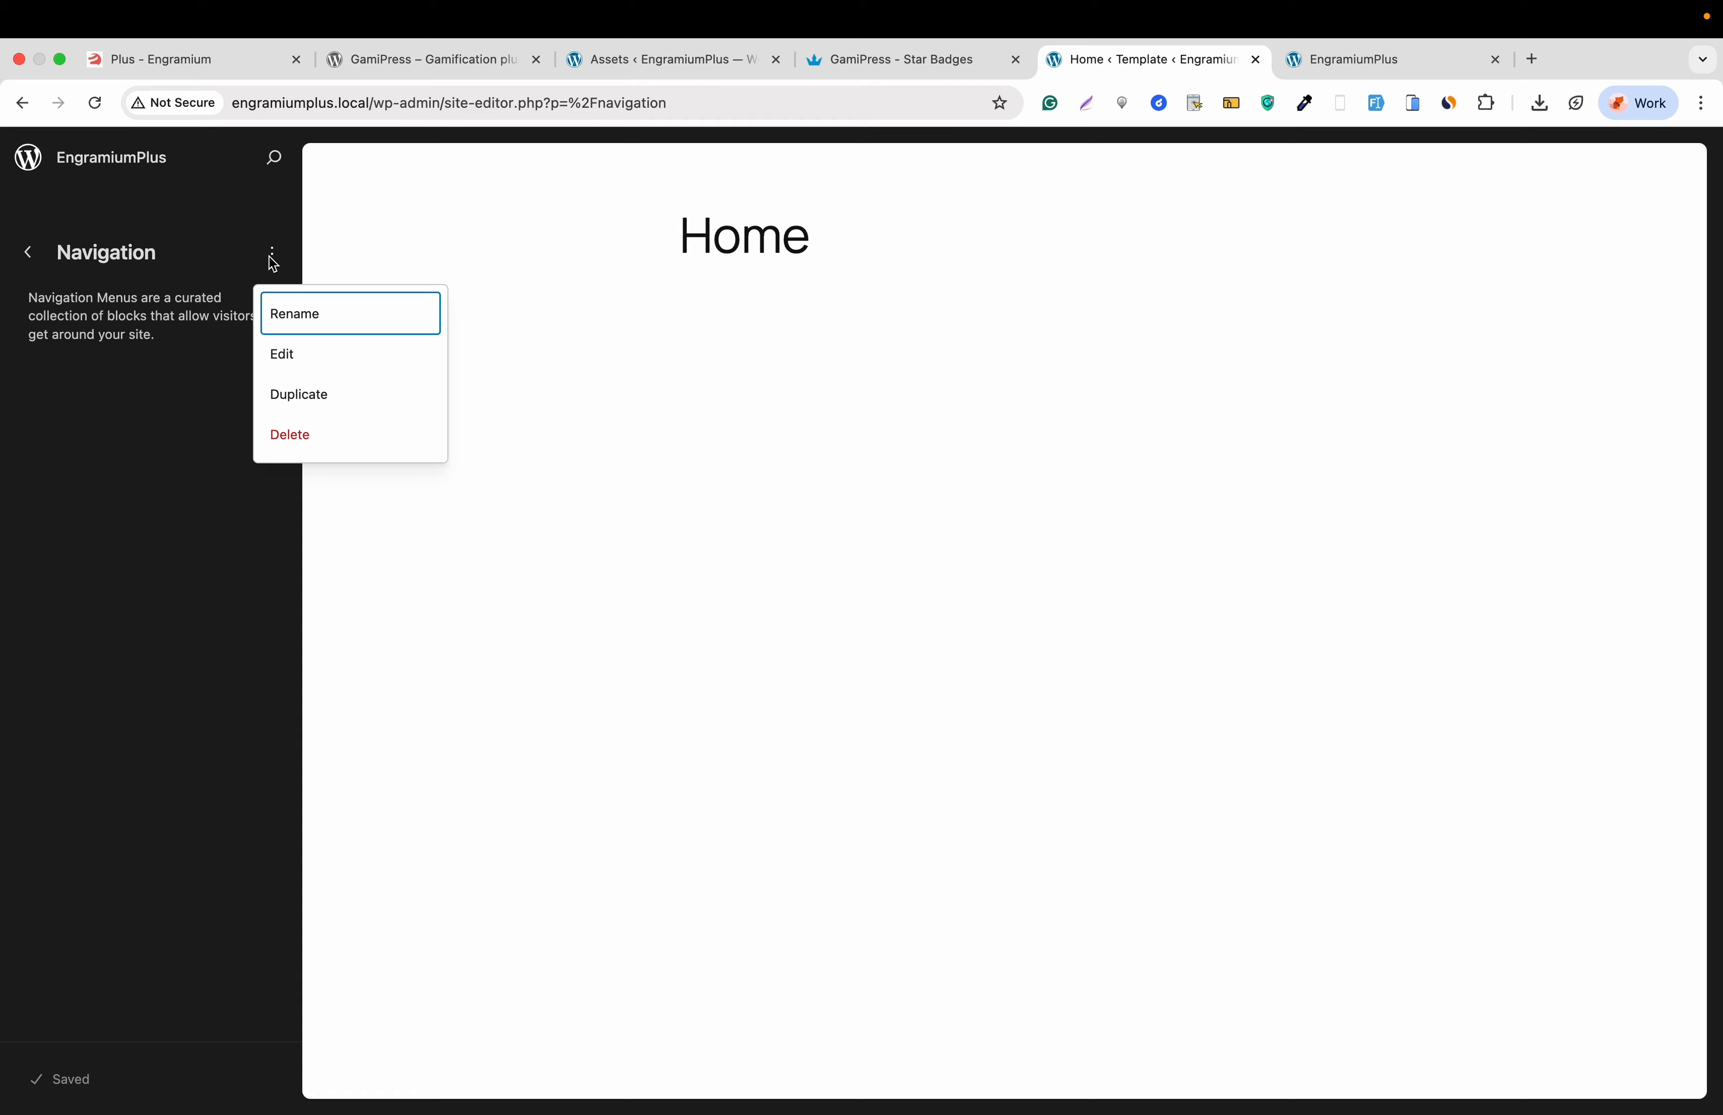
click(297, 353)
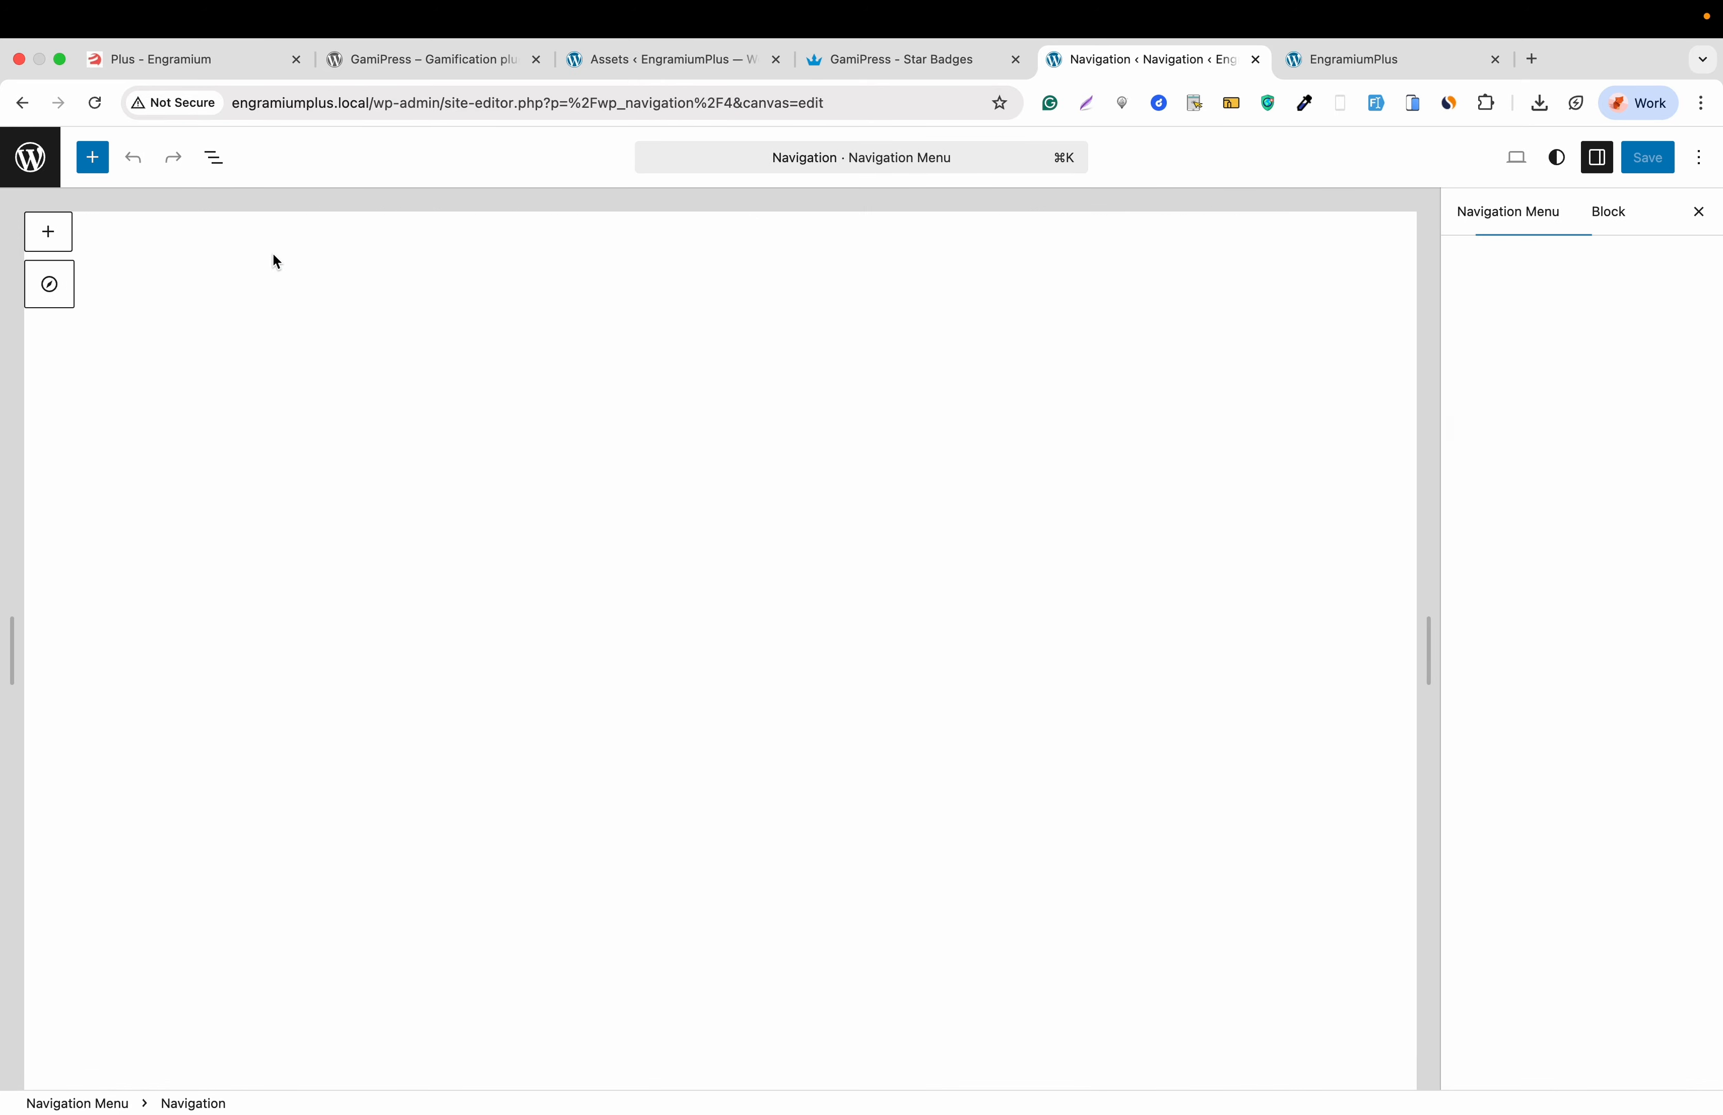
click(44, 243)
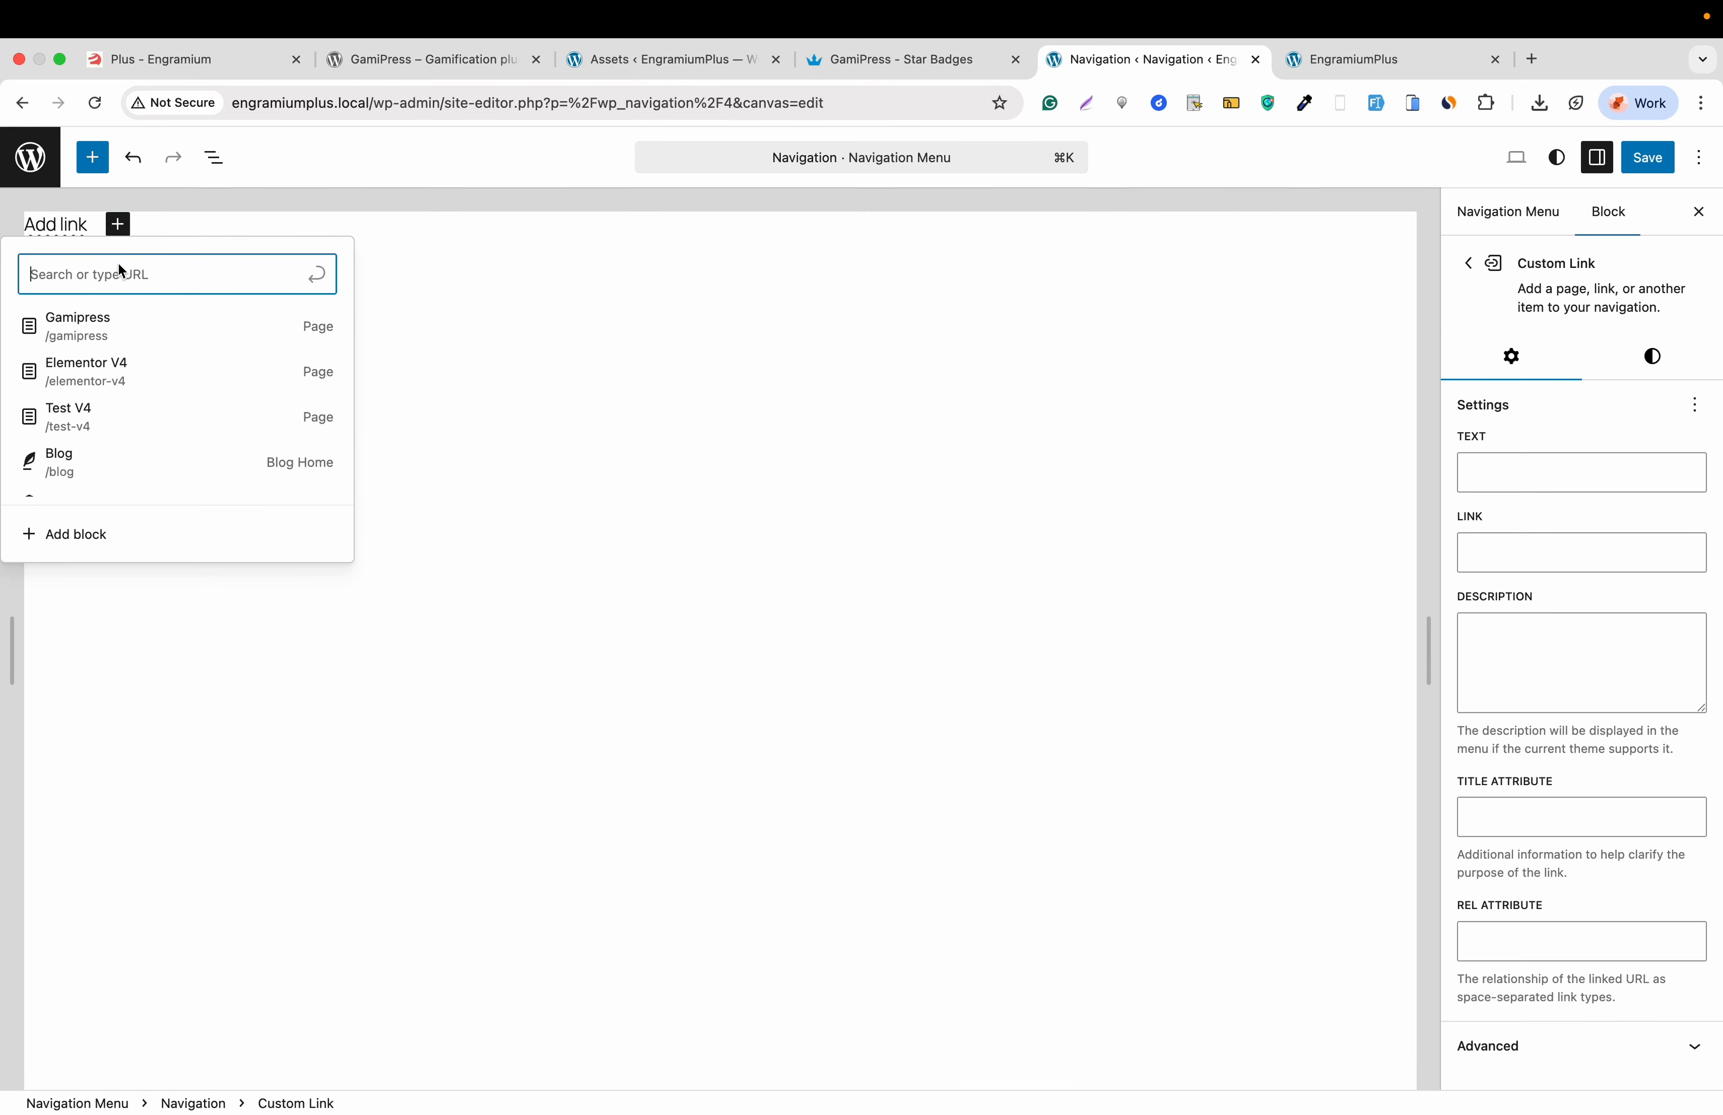
click(109, 331)
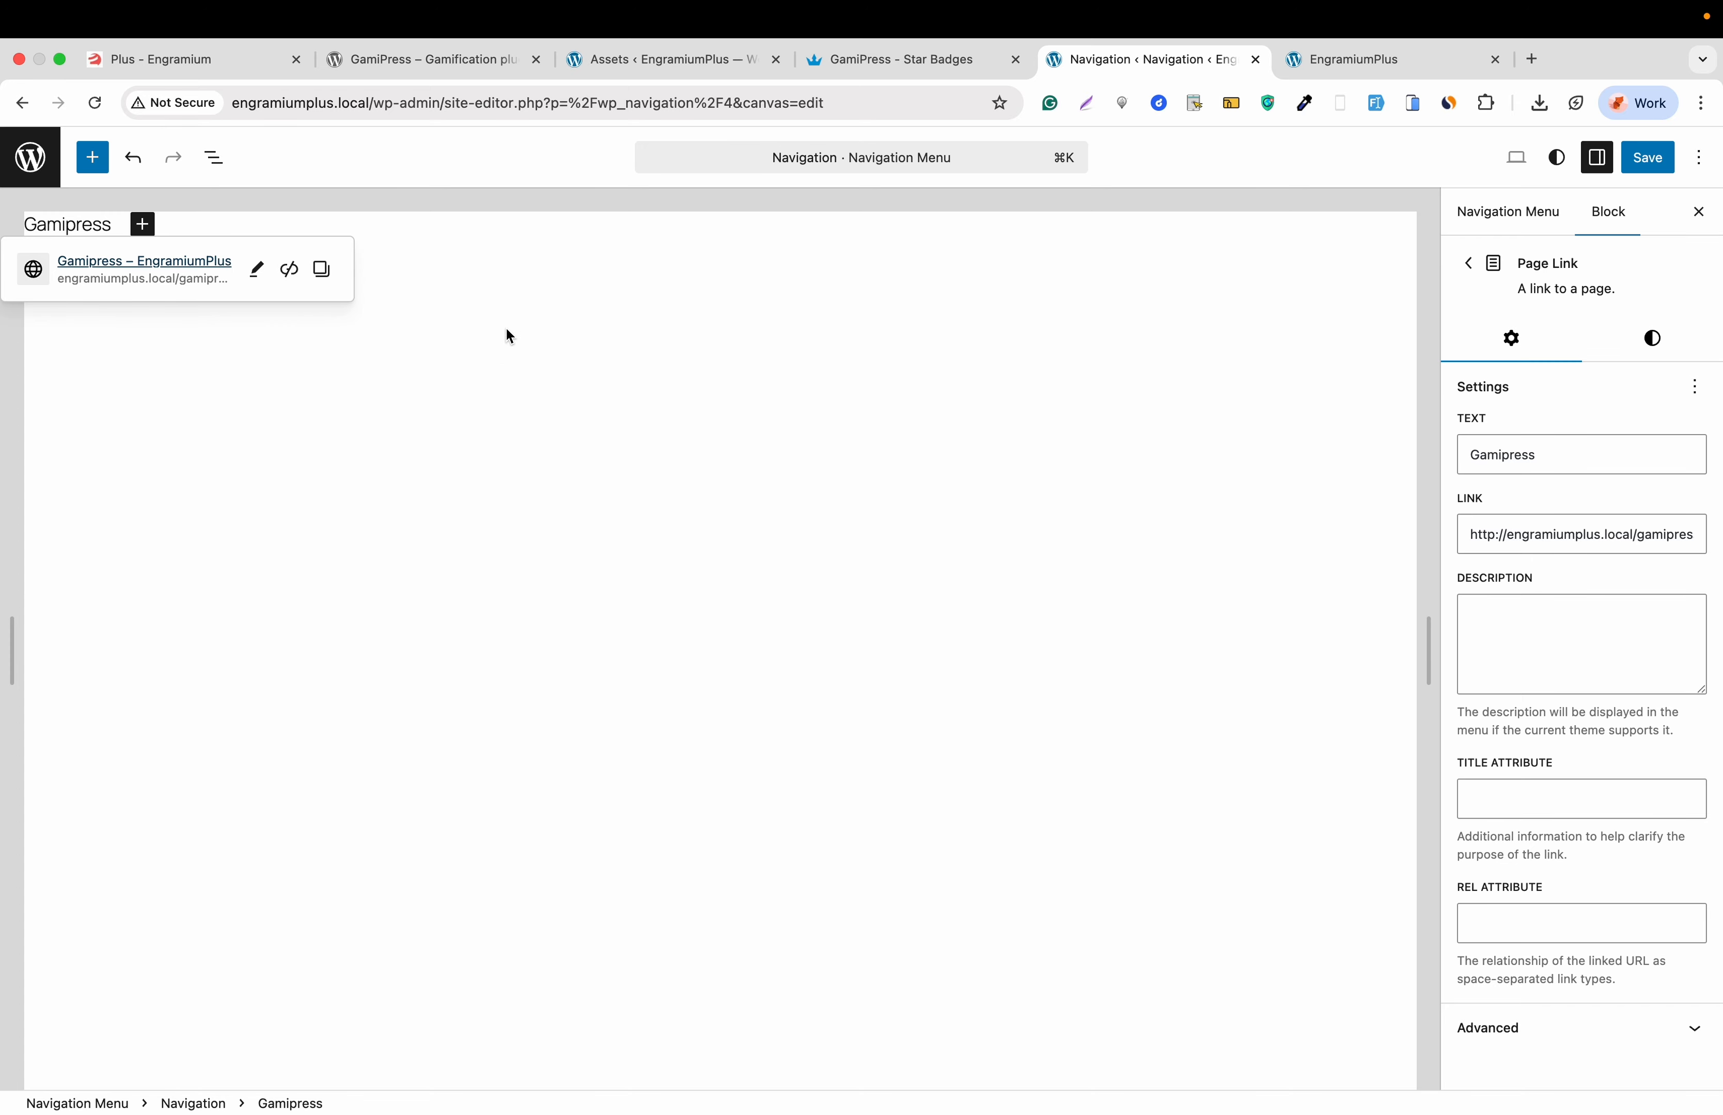
click(509, 336)
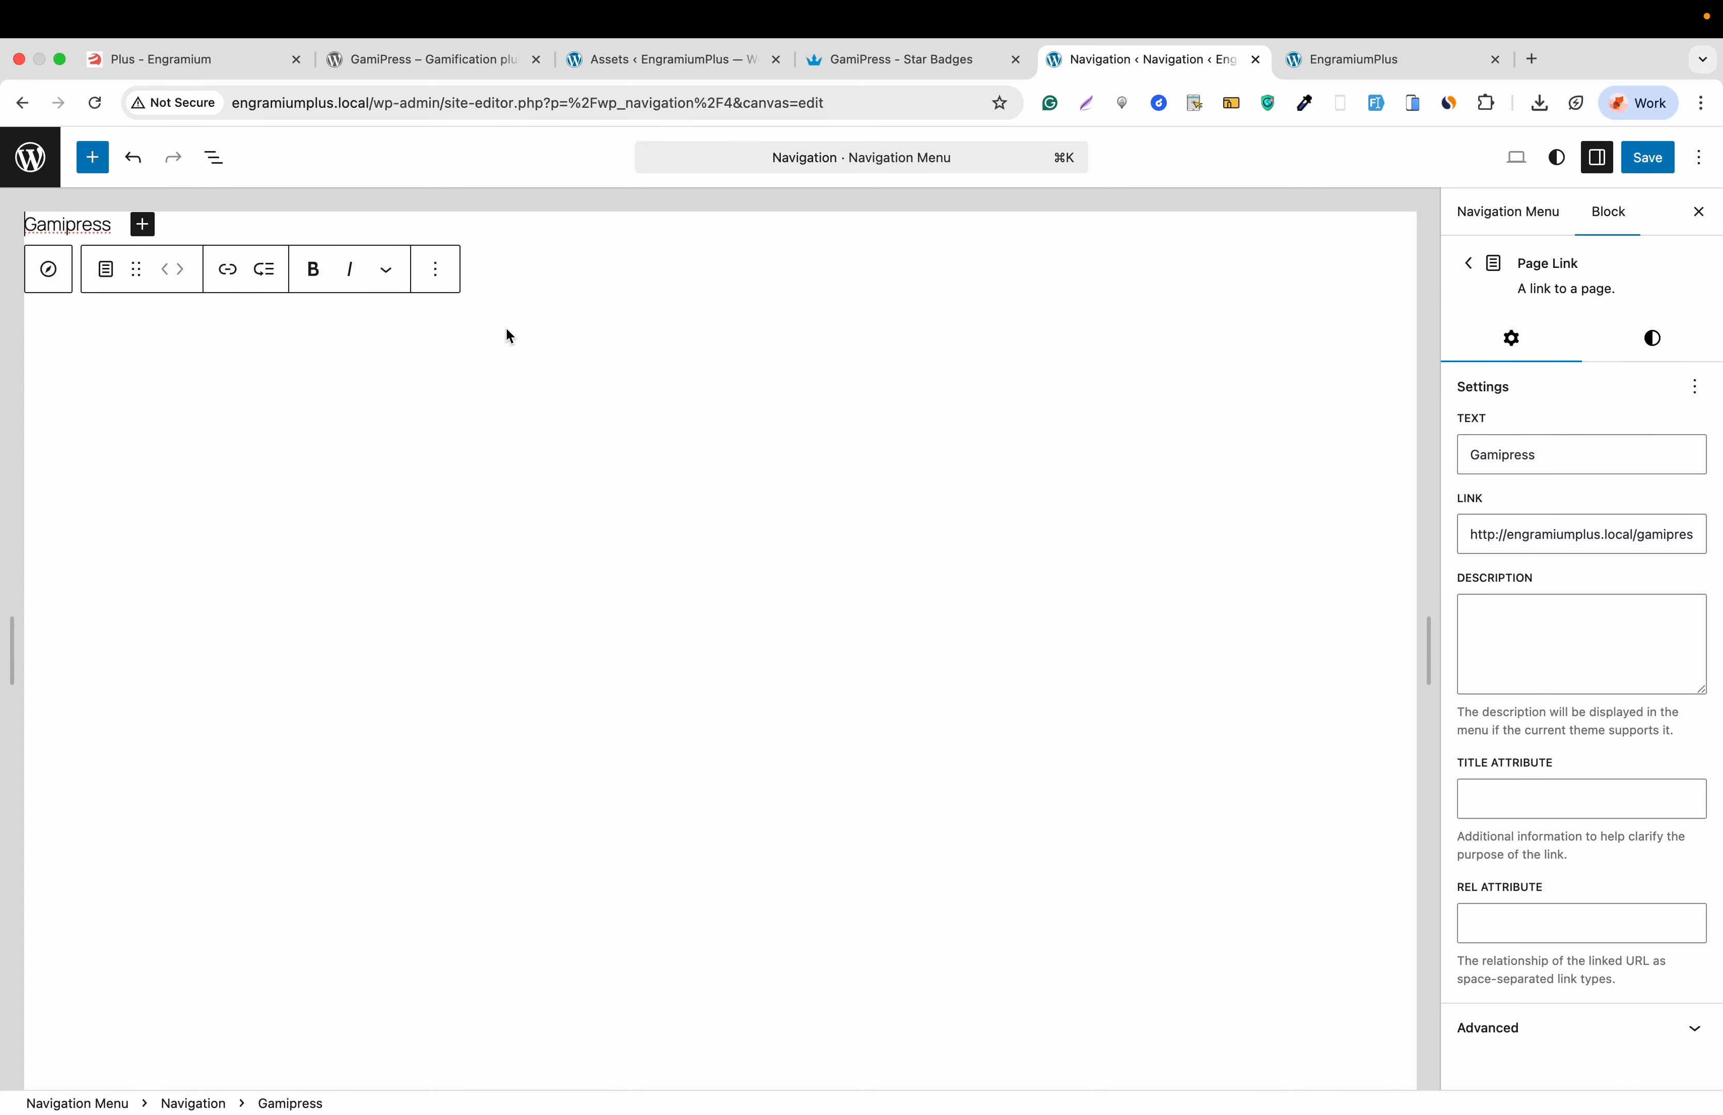
click(1663, 158)
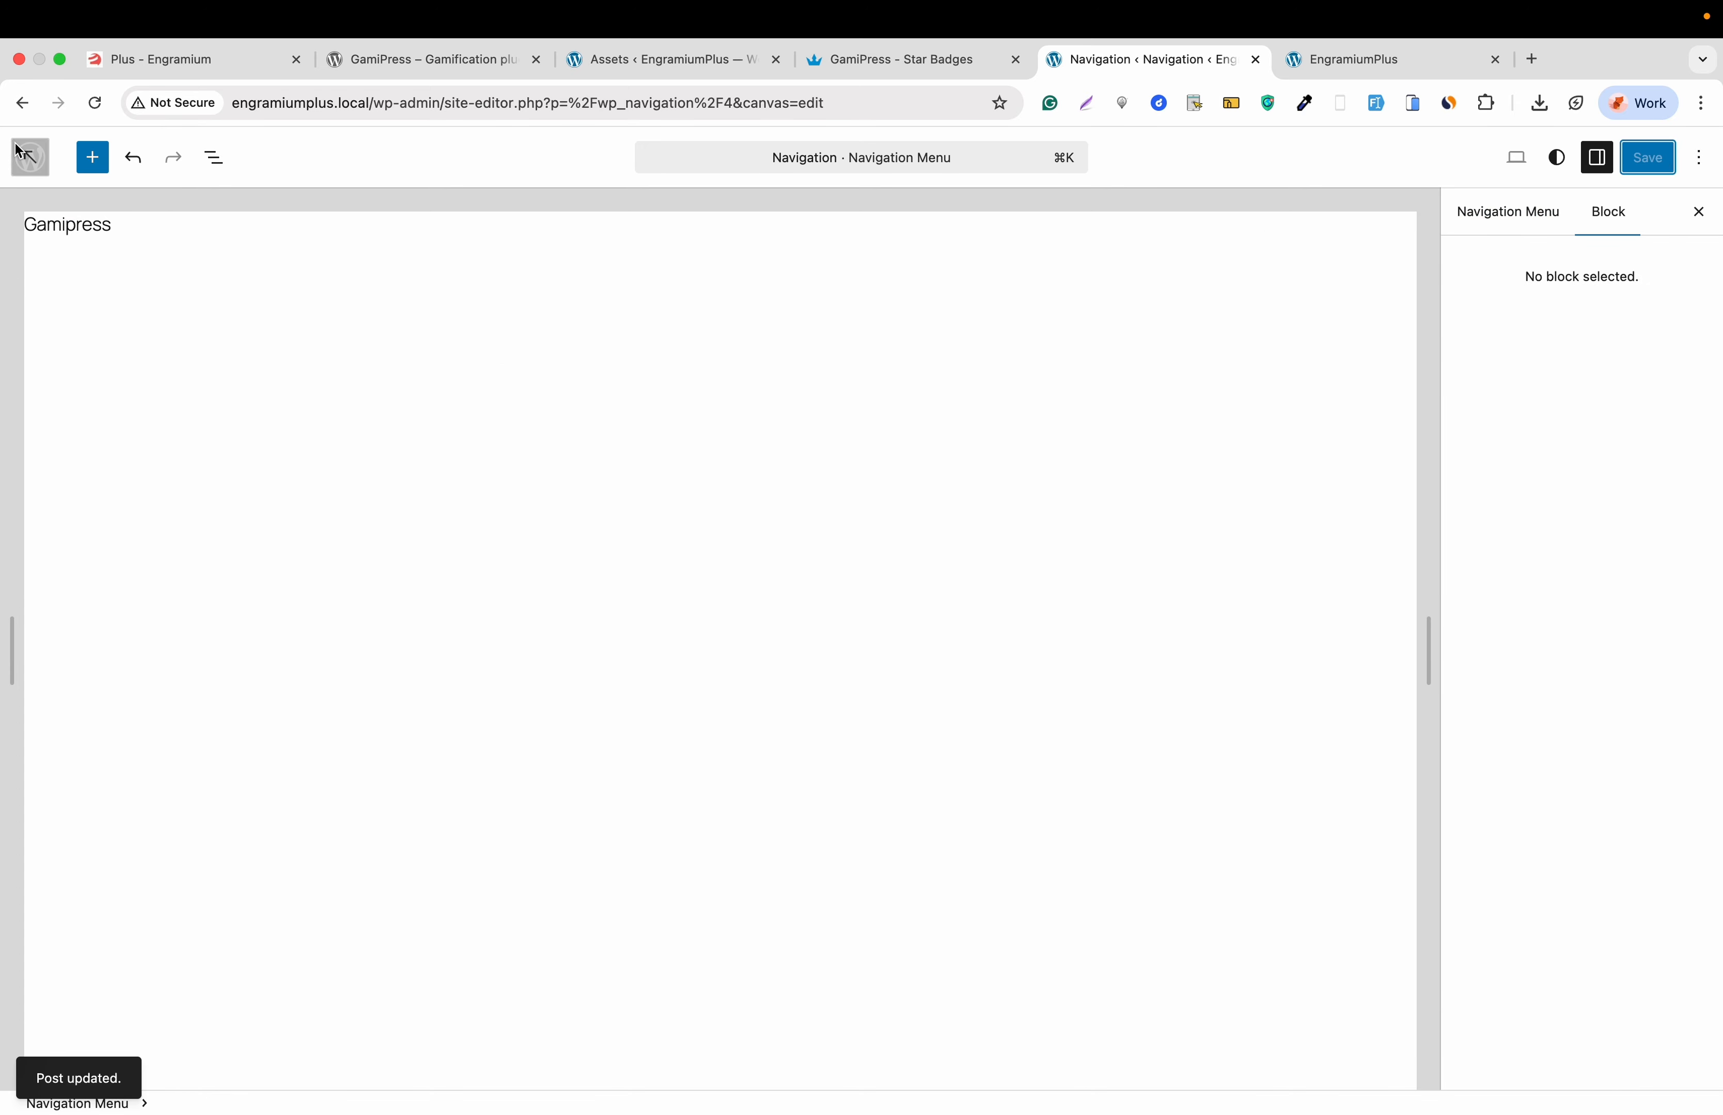
click(30, 158)
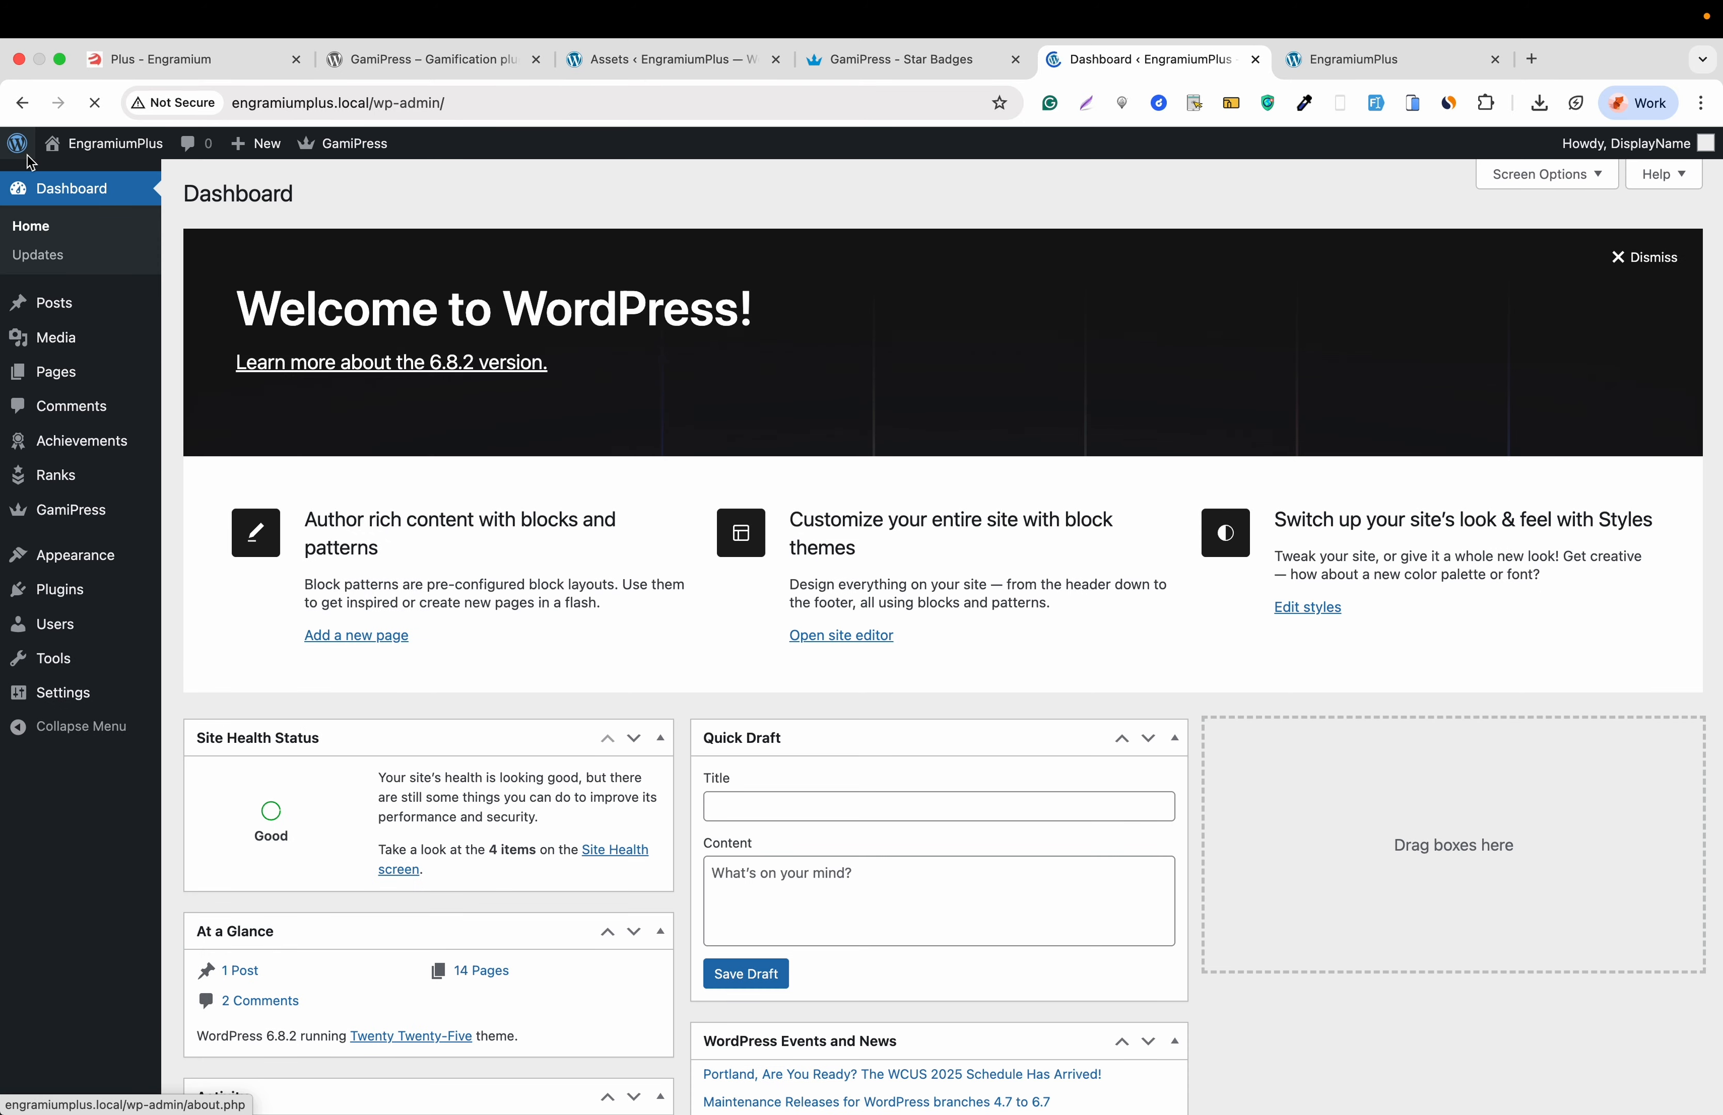
- Check the live Gamipress page in a new tab shows 0 crews earned, then return to Dashboard
right_click(72, 180)
click(95, 192)
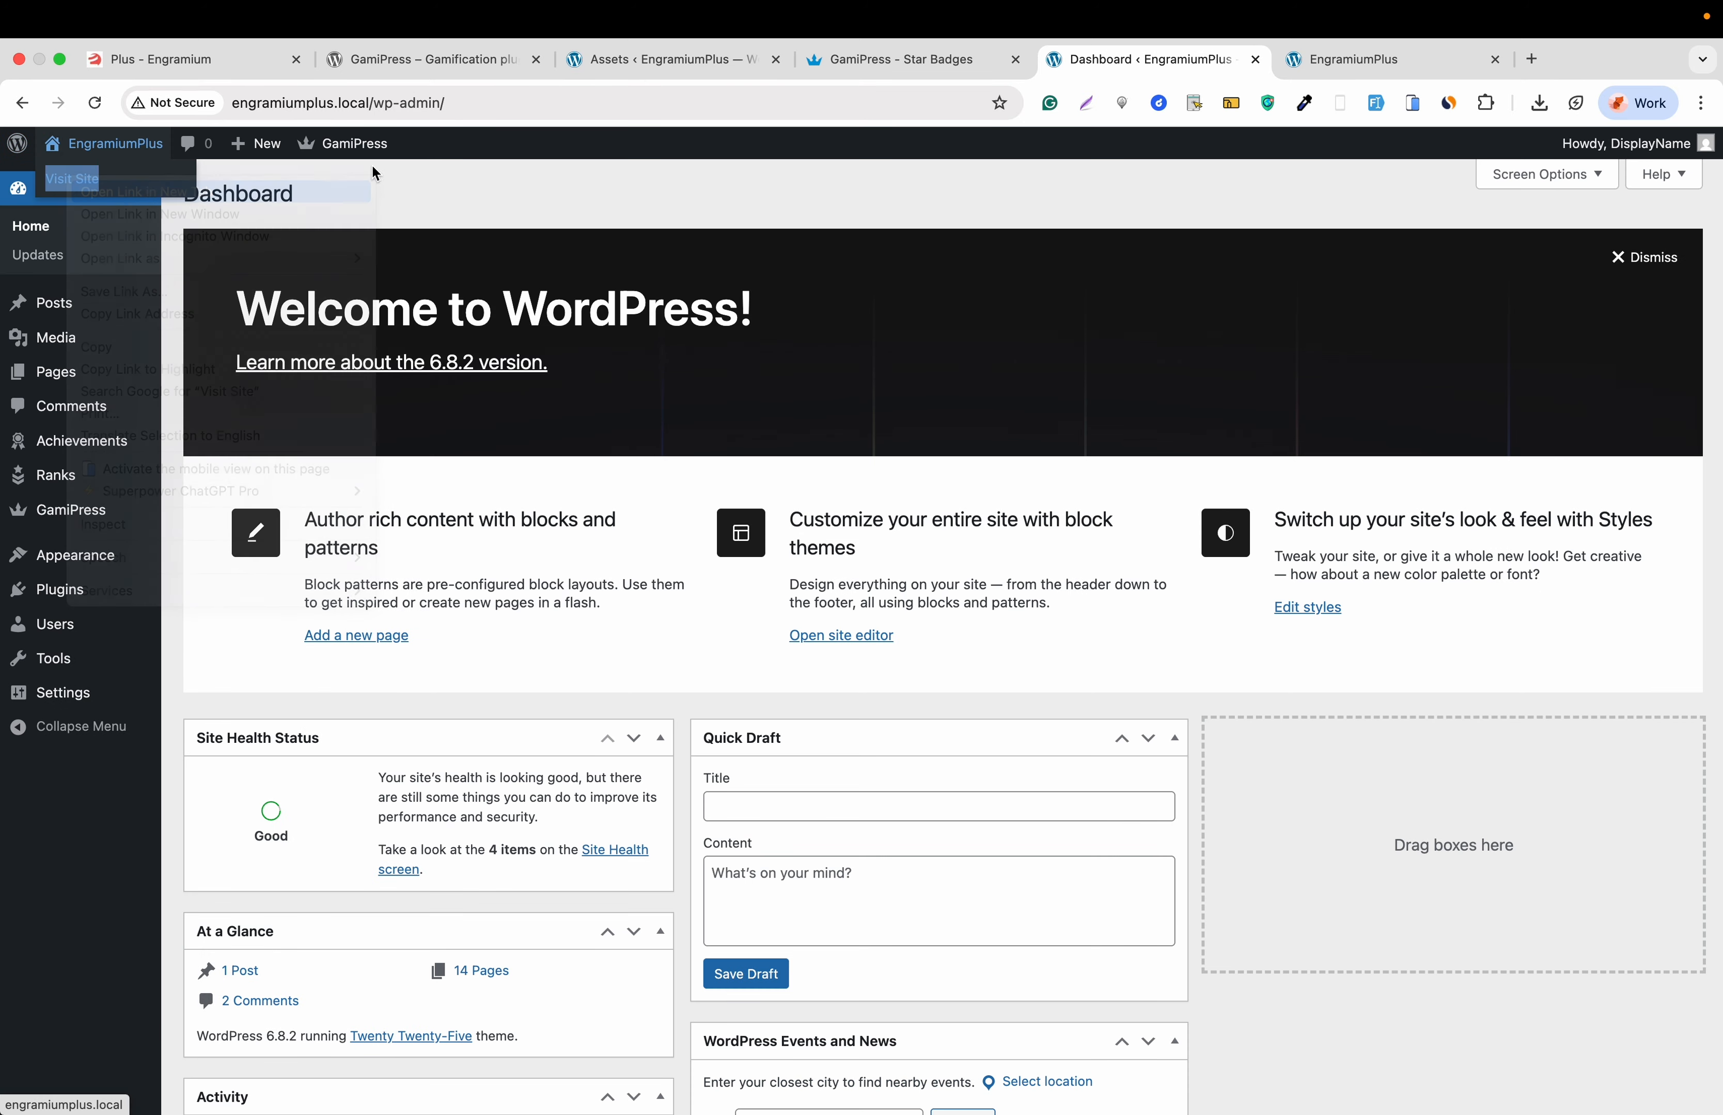
click(1422, 62)
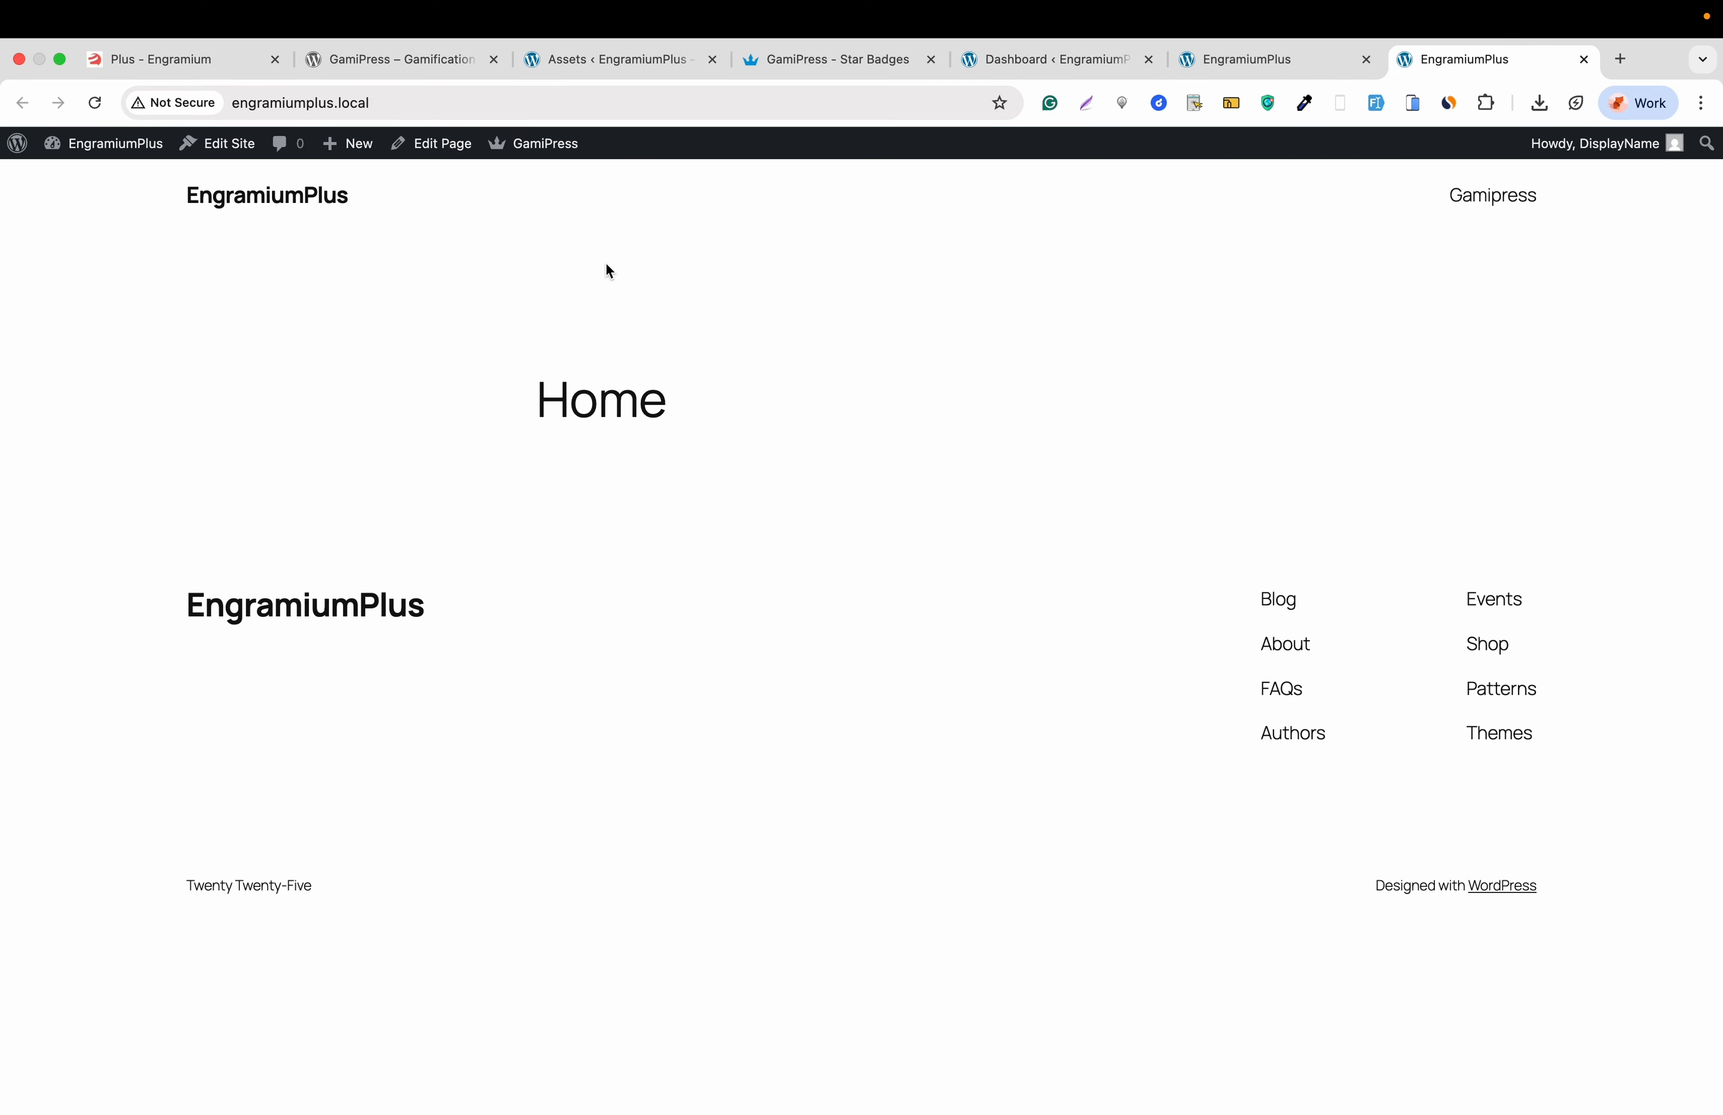
click(1489, 199)
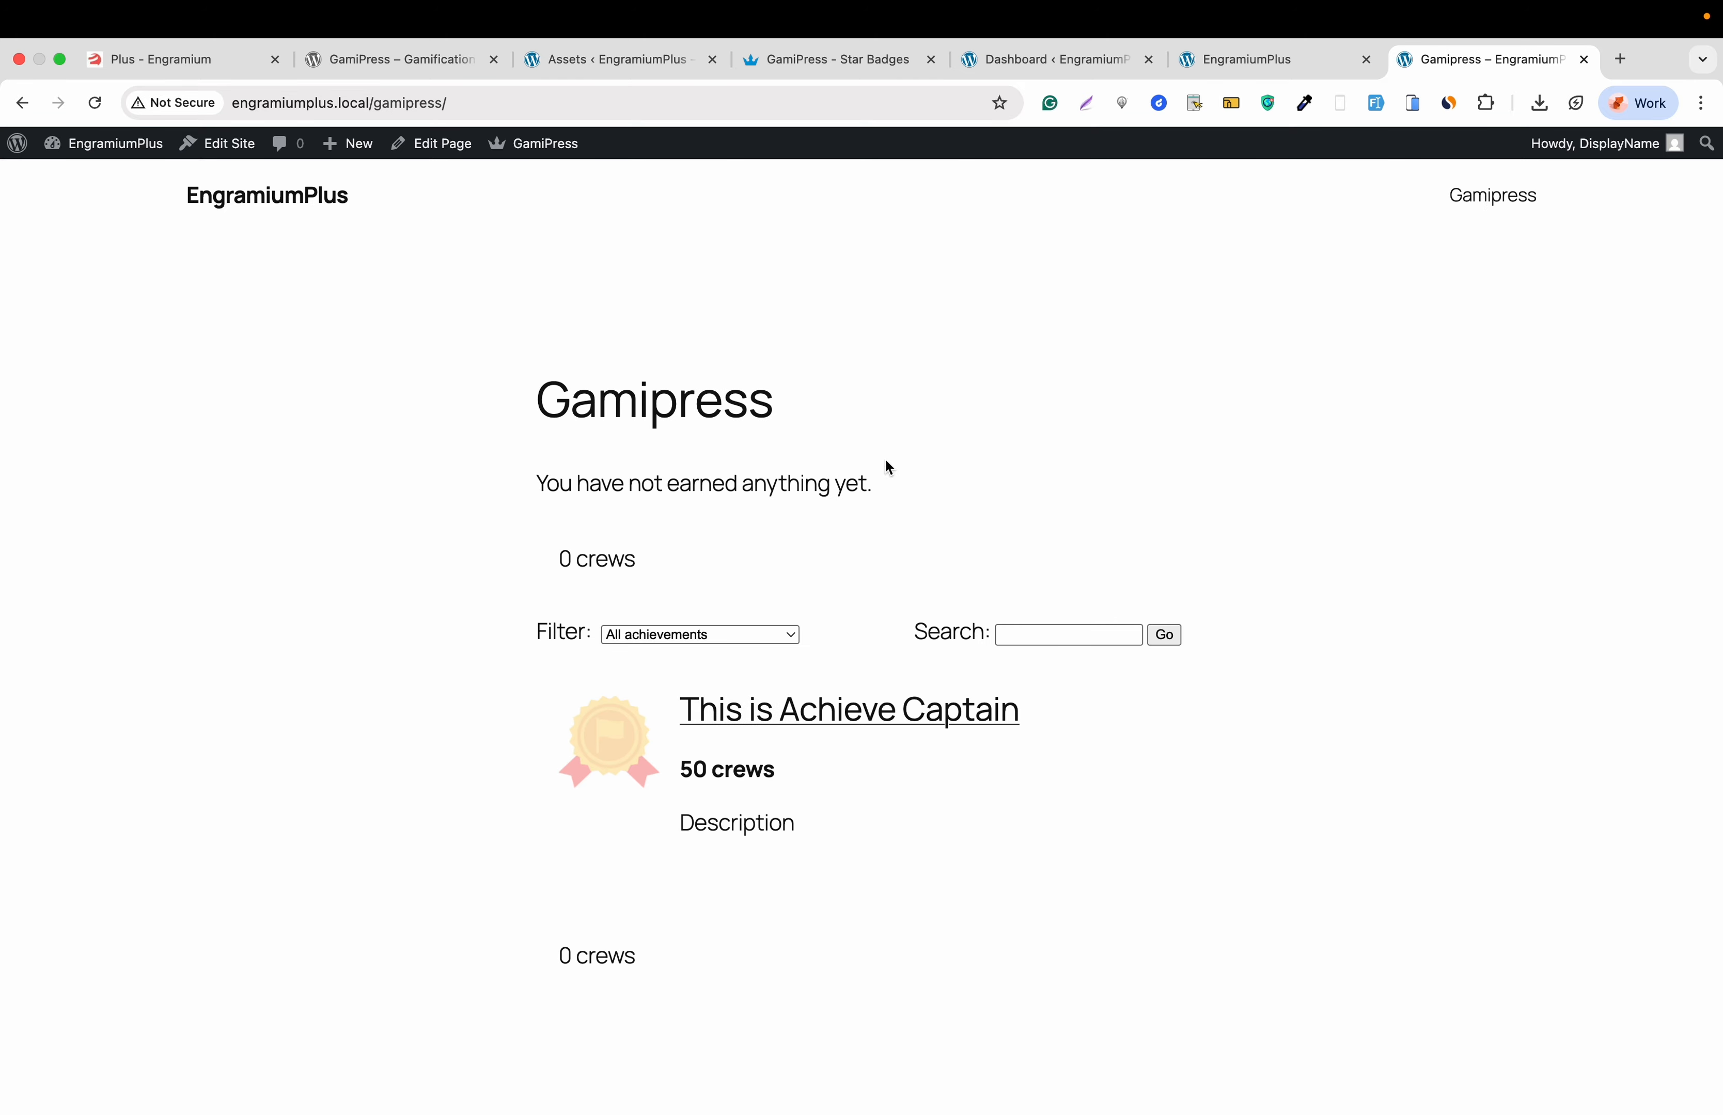
scroll(876, 464, down, 2)
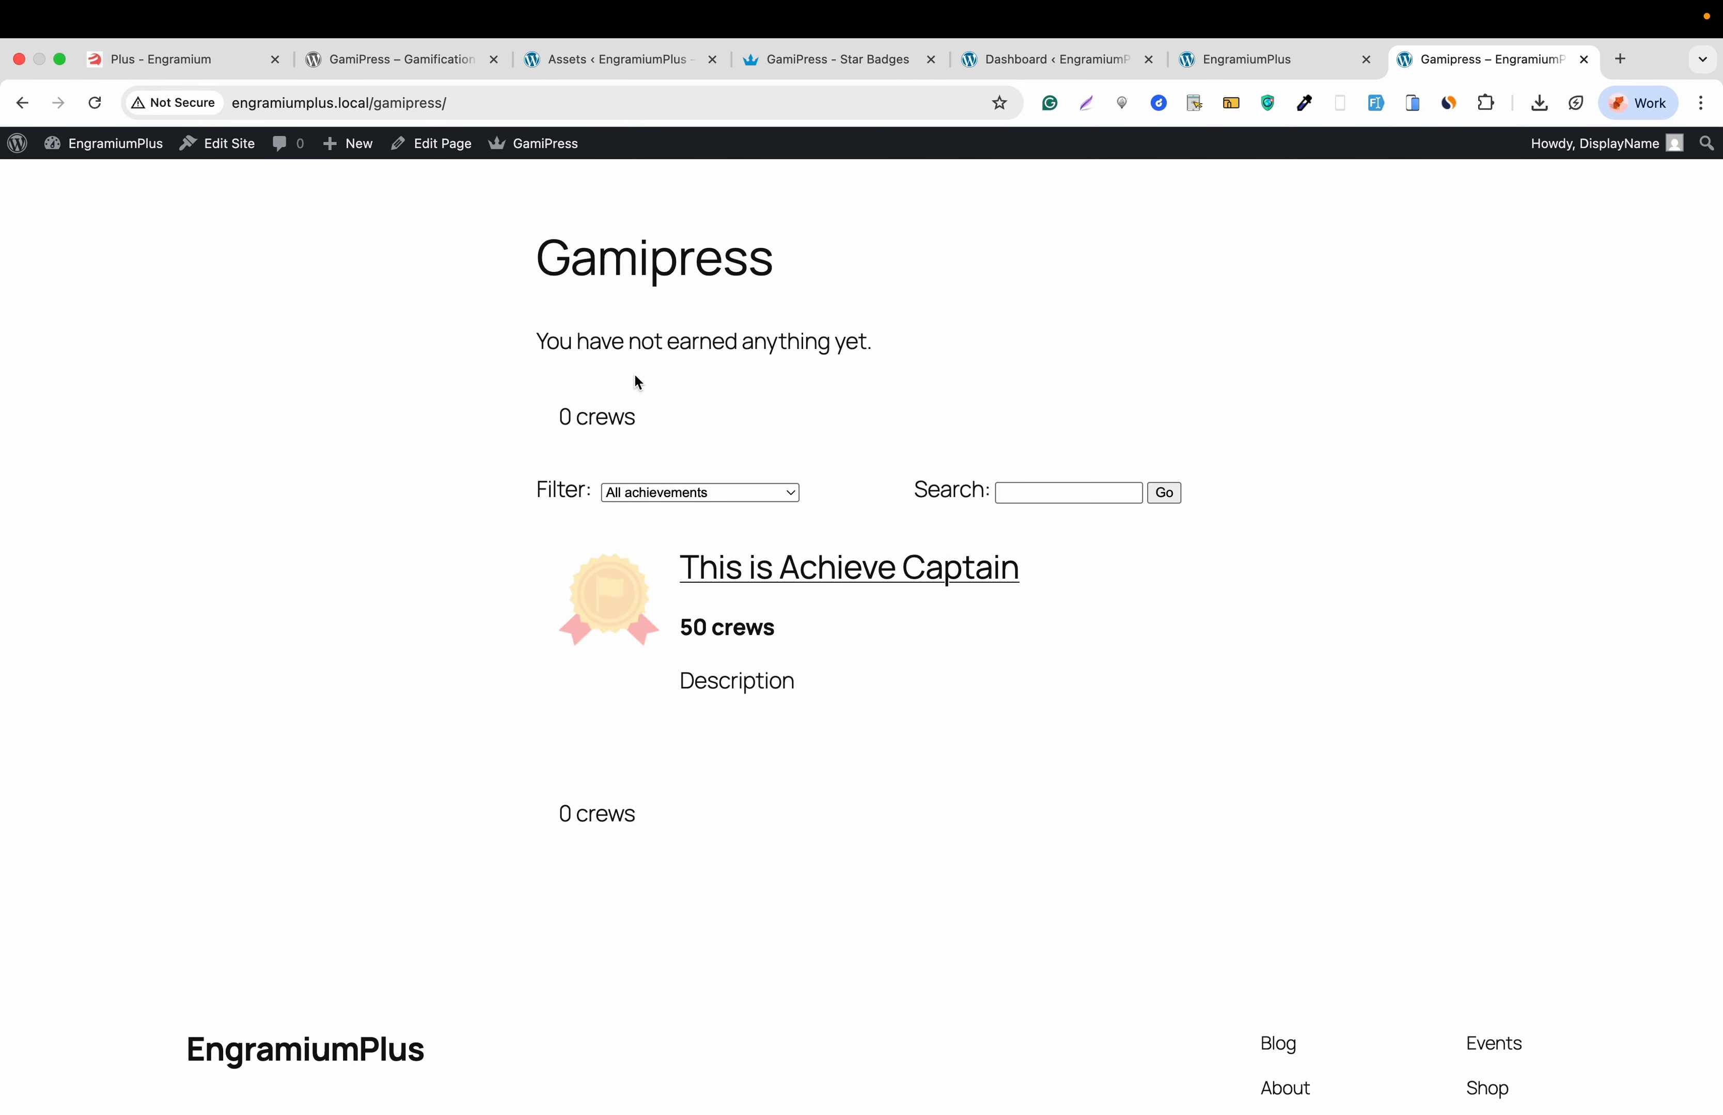
triple_click(666, 345)
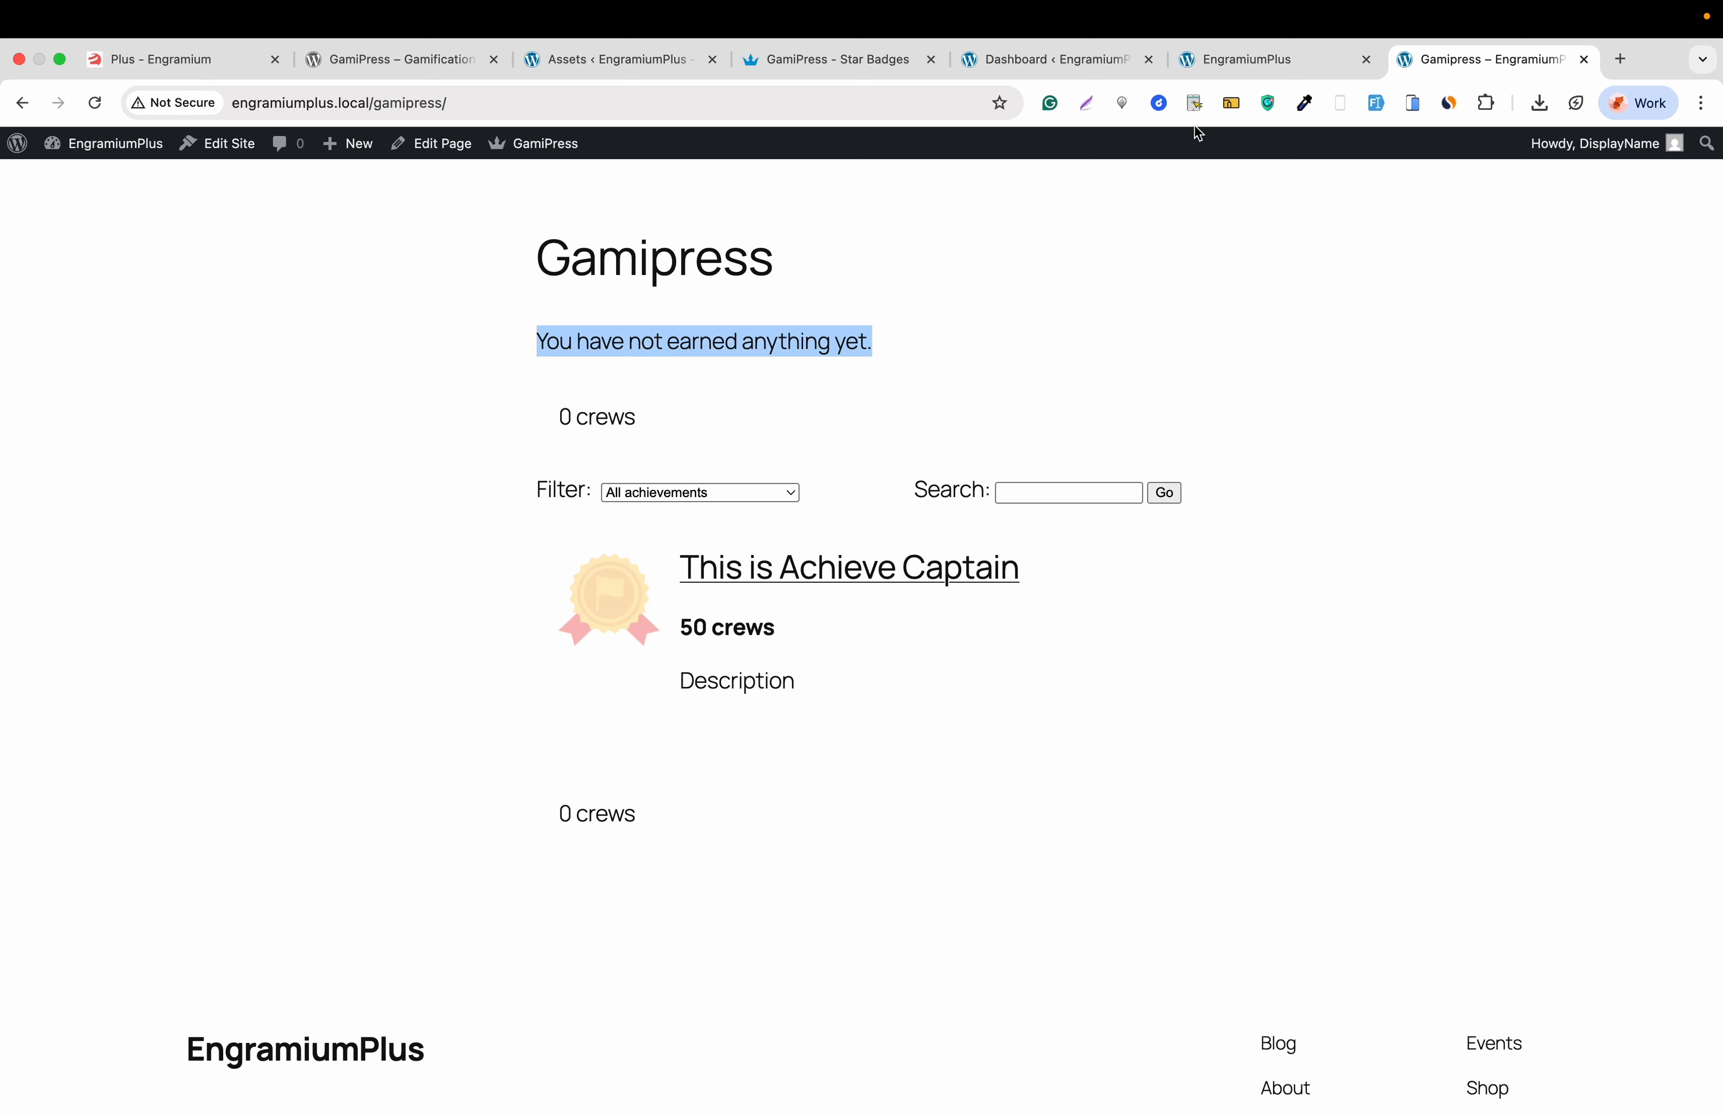
click(1243, 68)
click(1370, 65)
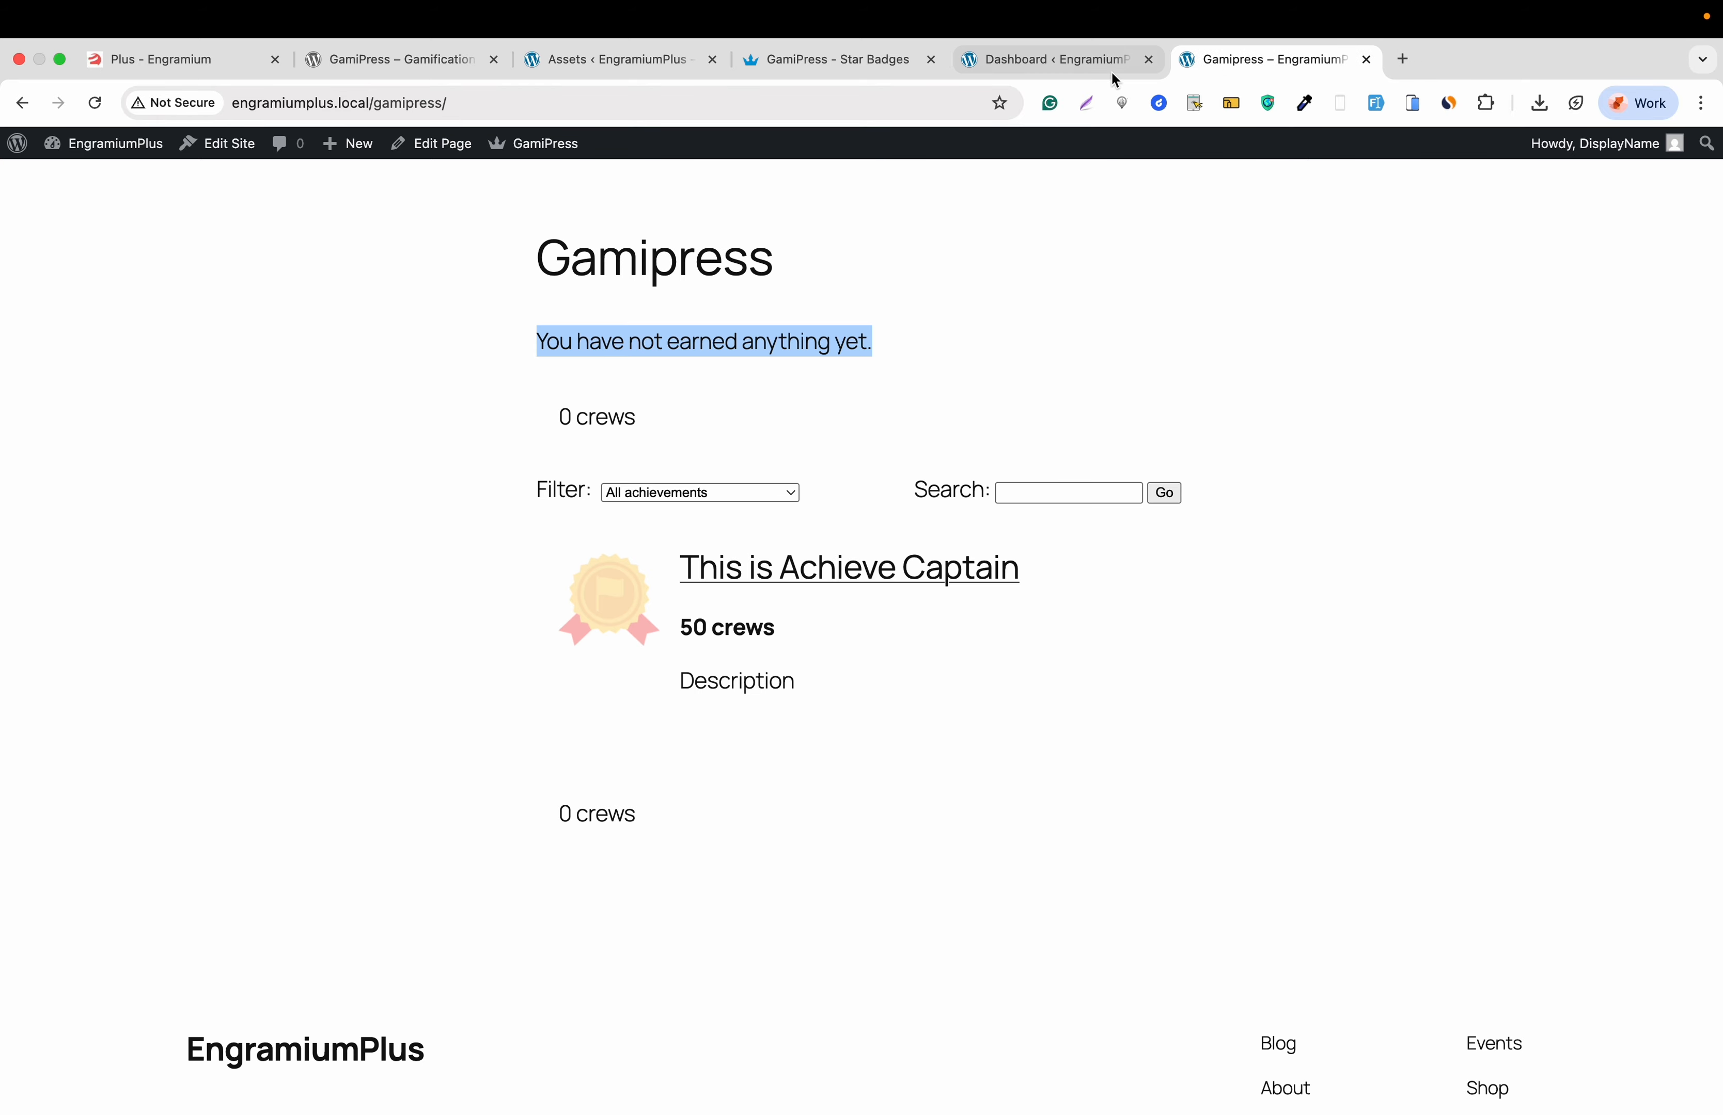
click(1091, 64)
- Open the Crew points type for editing from the GamiPress Points Types list
mouse_move(90, 513)
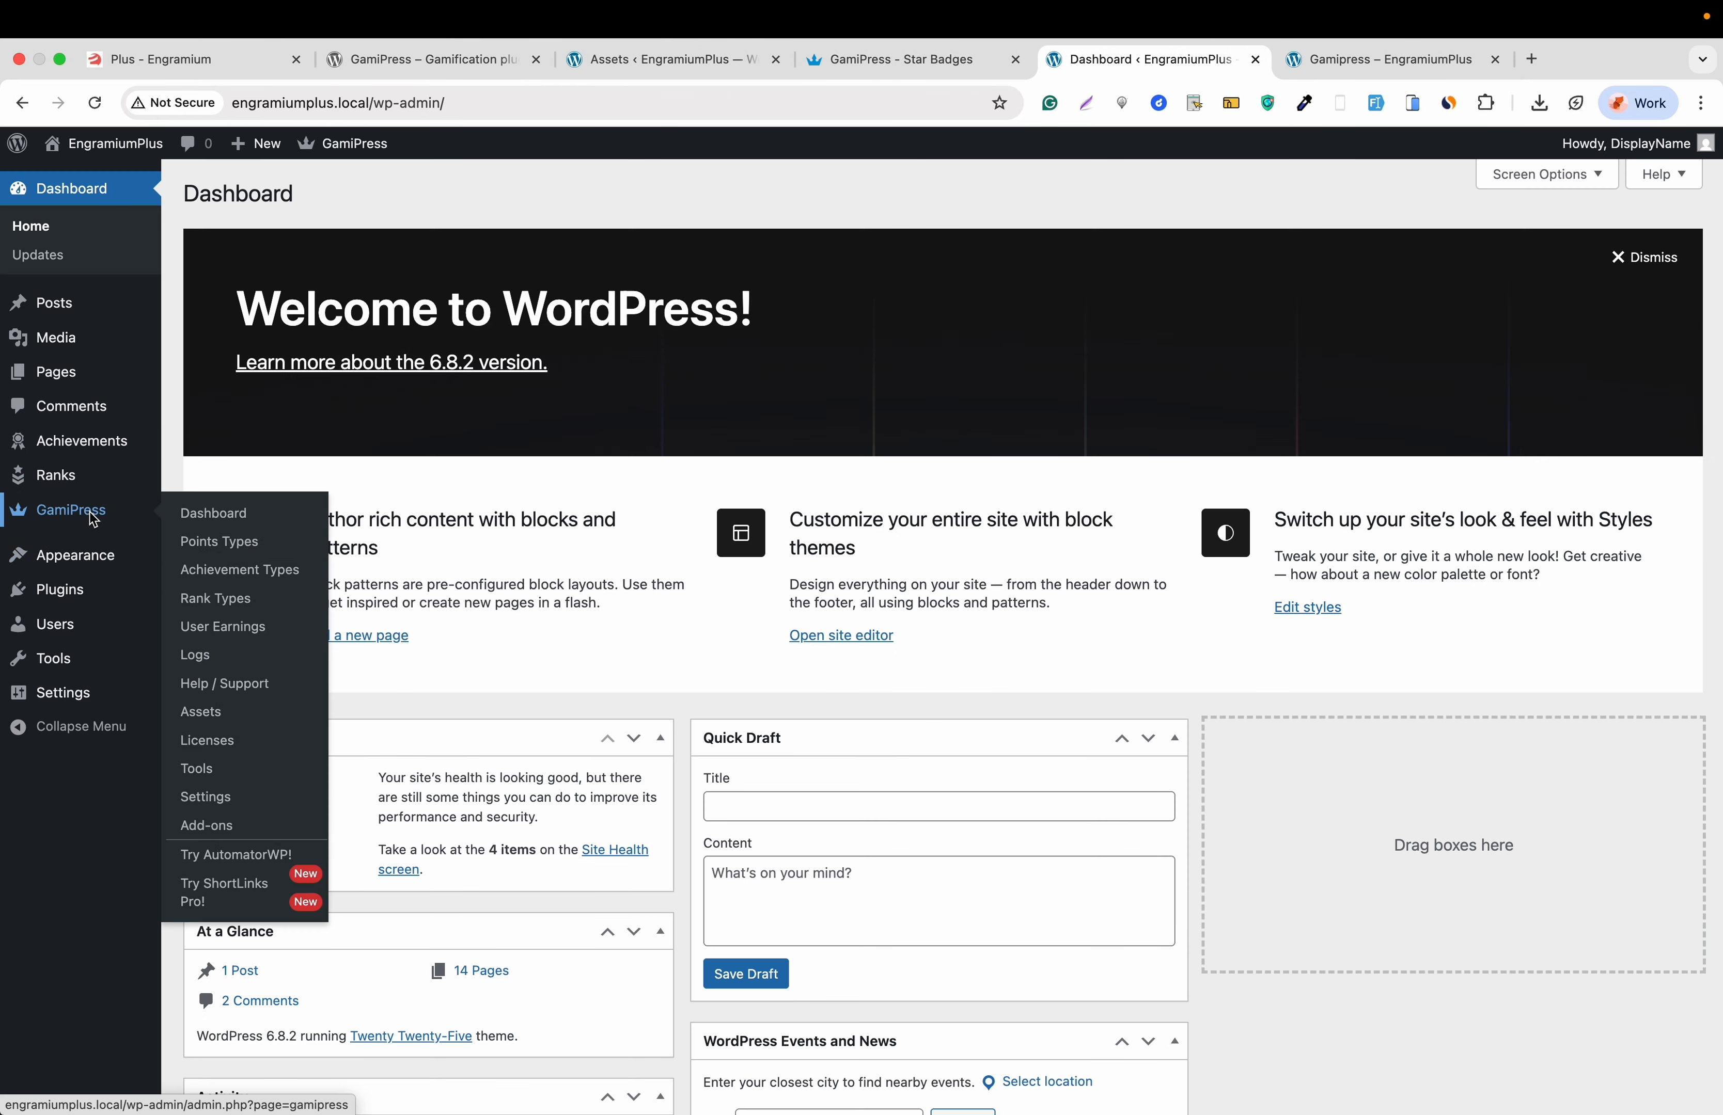
click(202, 539)
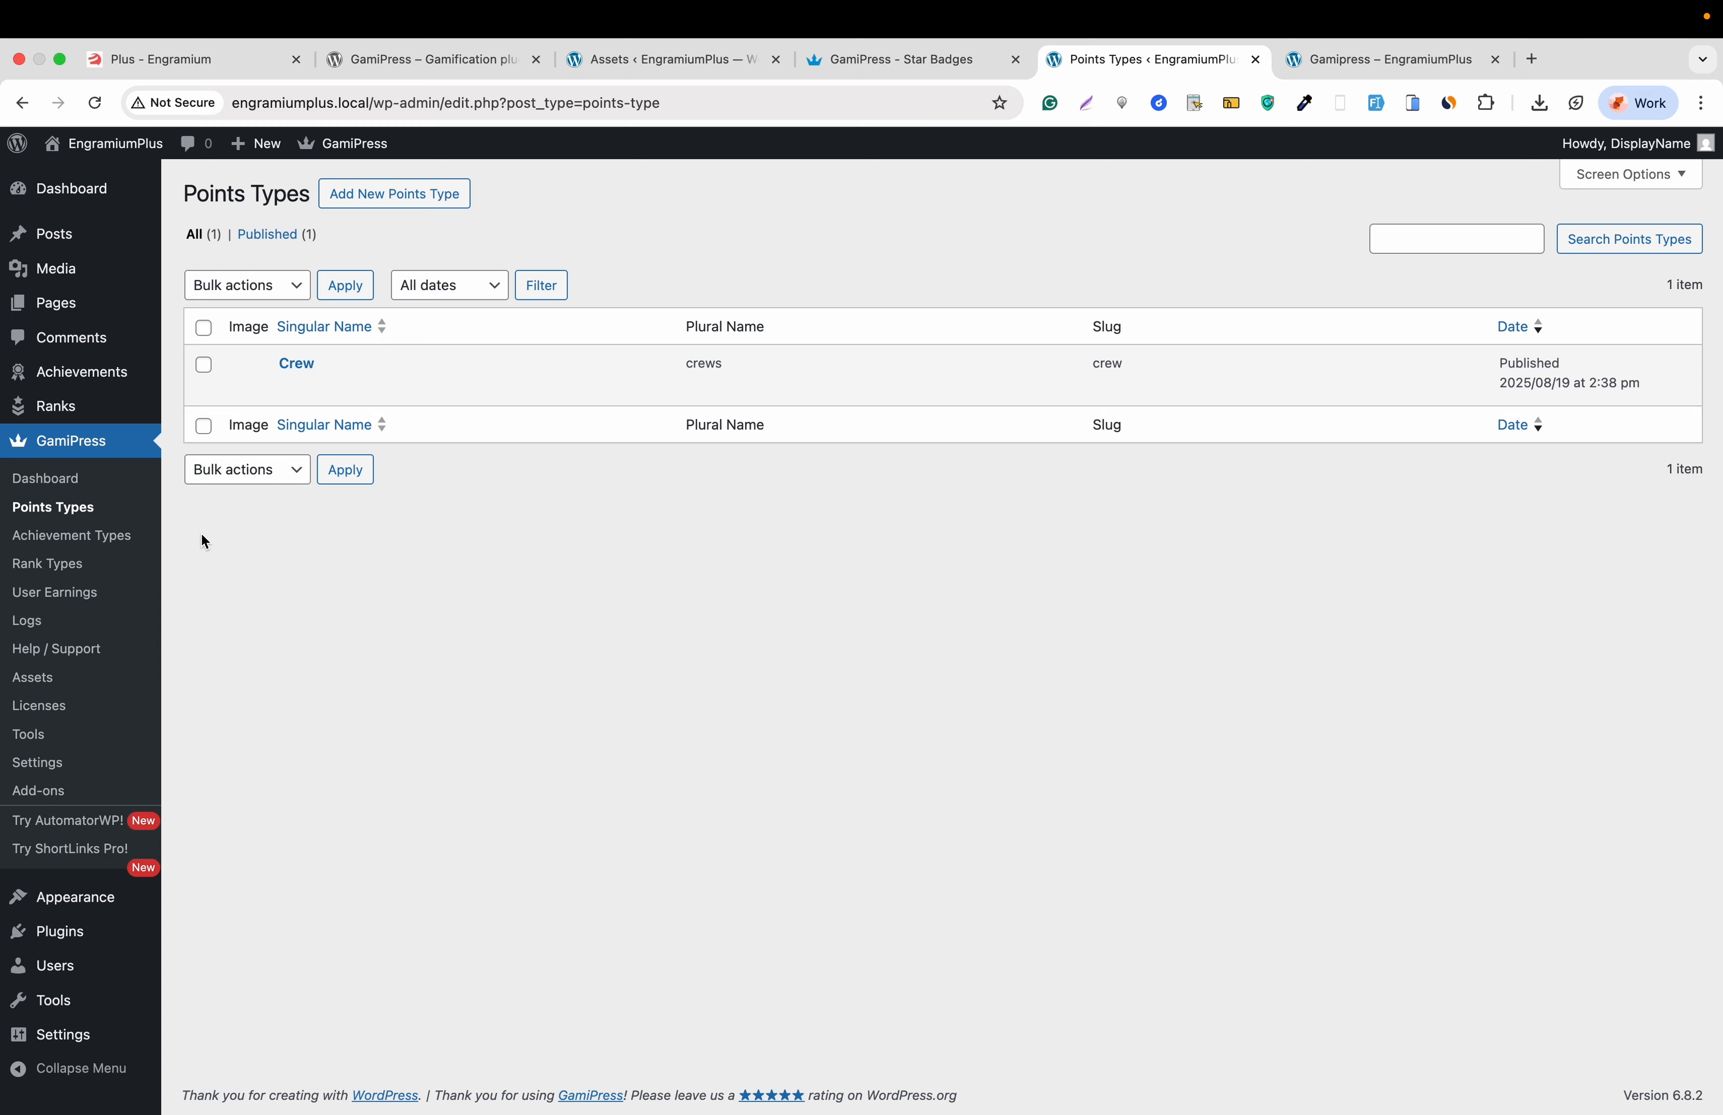
click(373, 203)
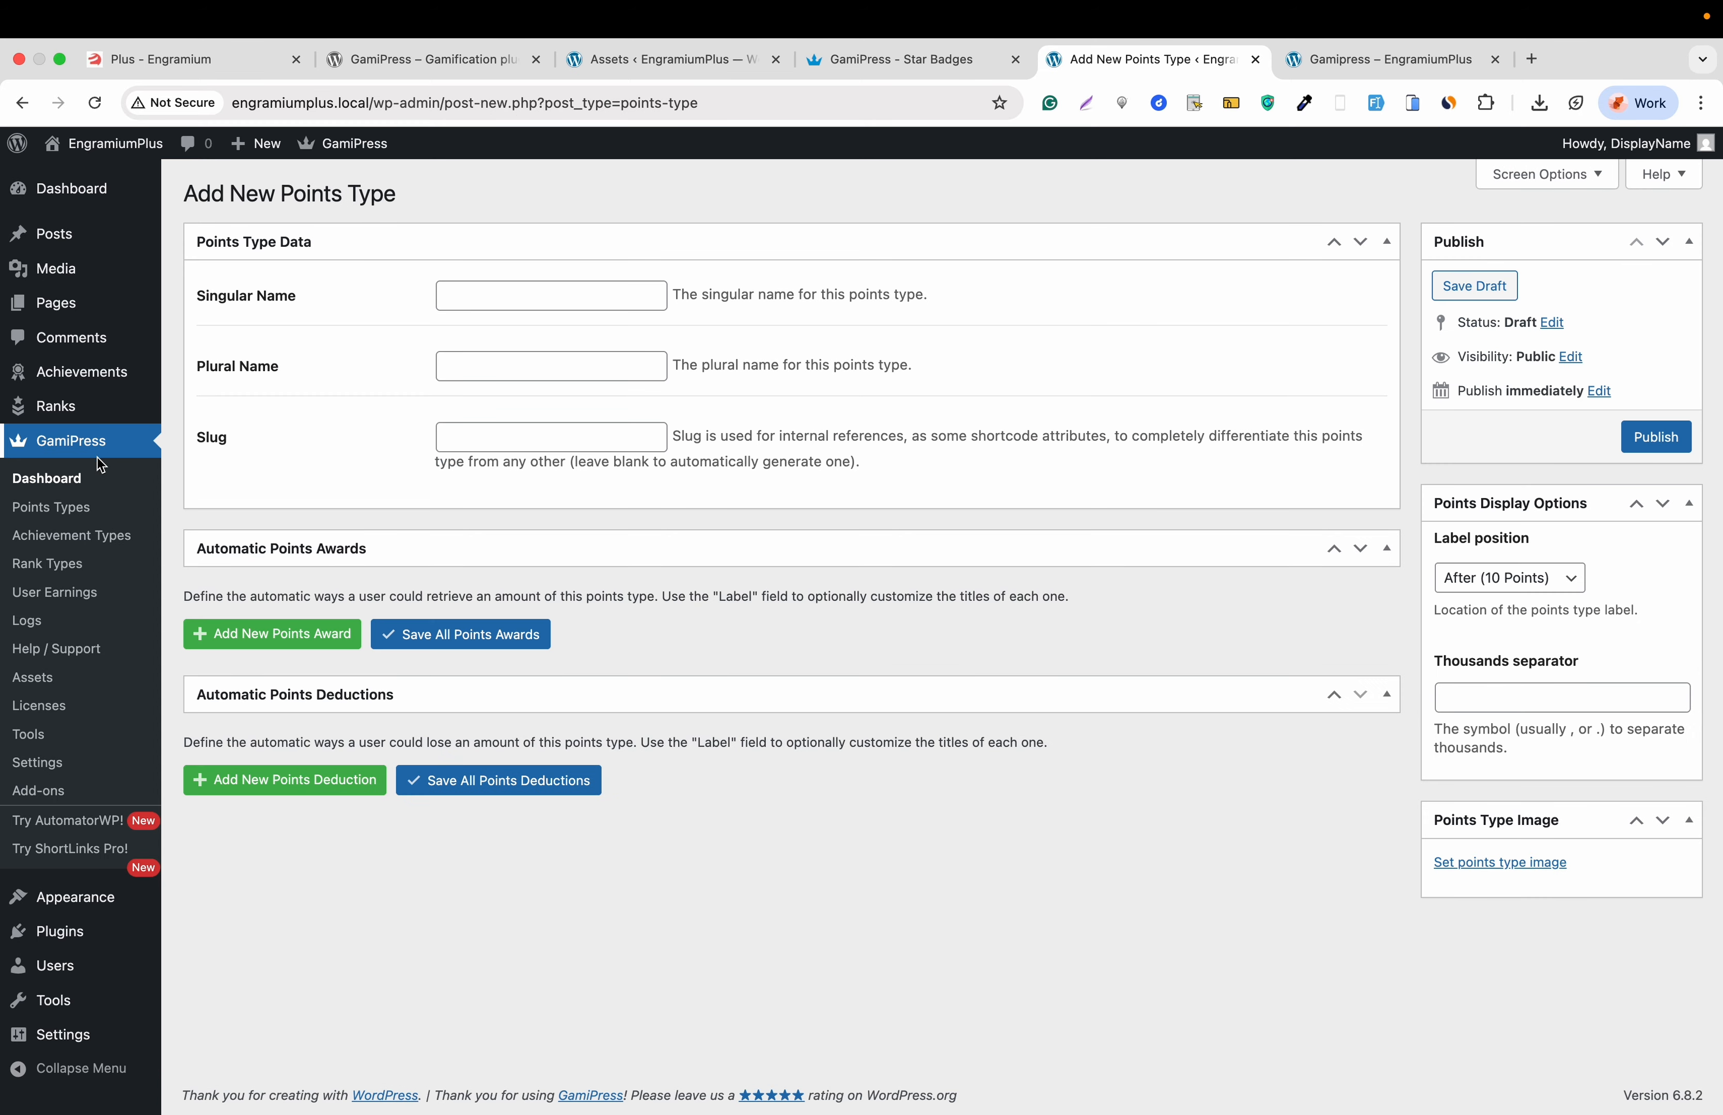
click(61, 510)
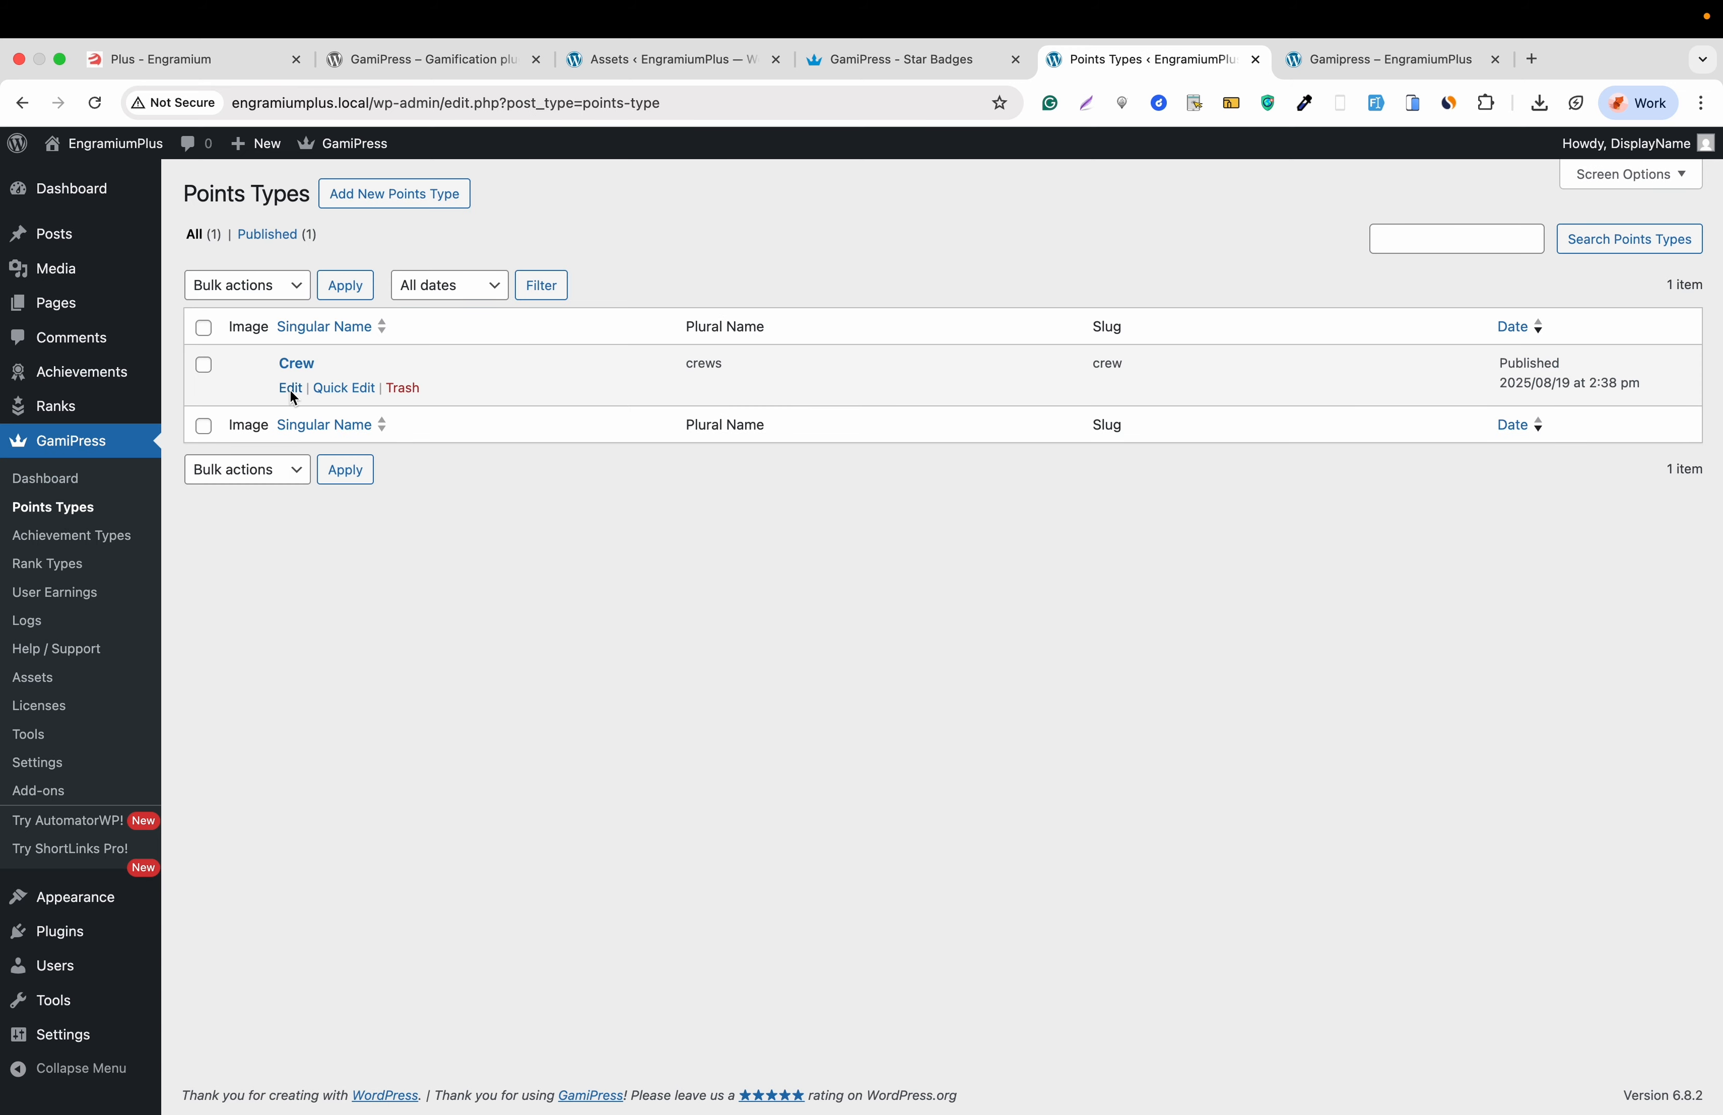
click(291, 389)
scroll(290, 406, down, 1)
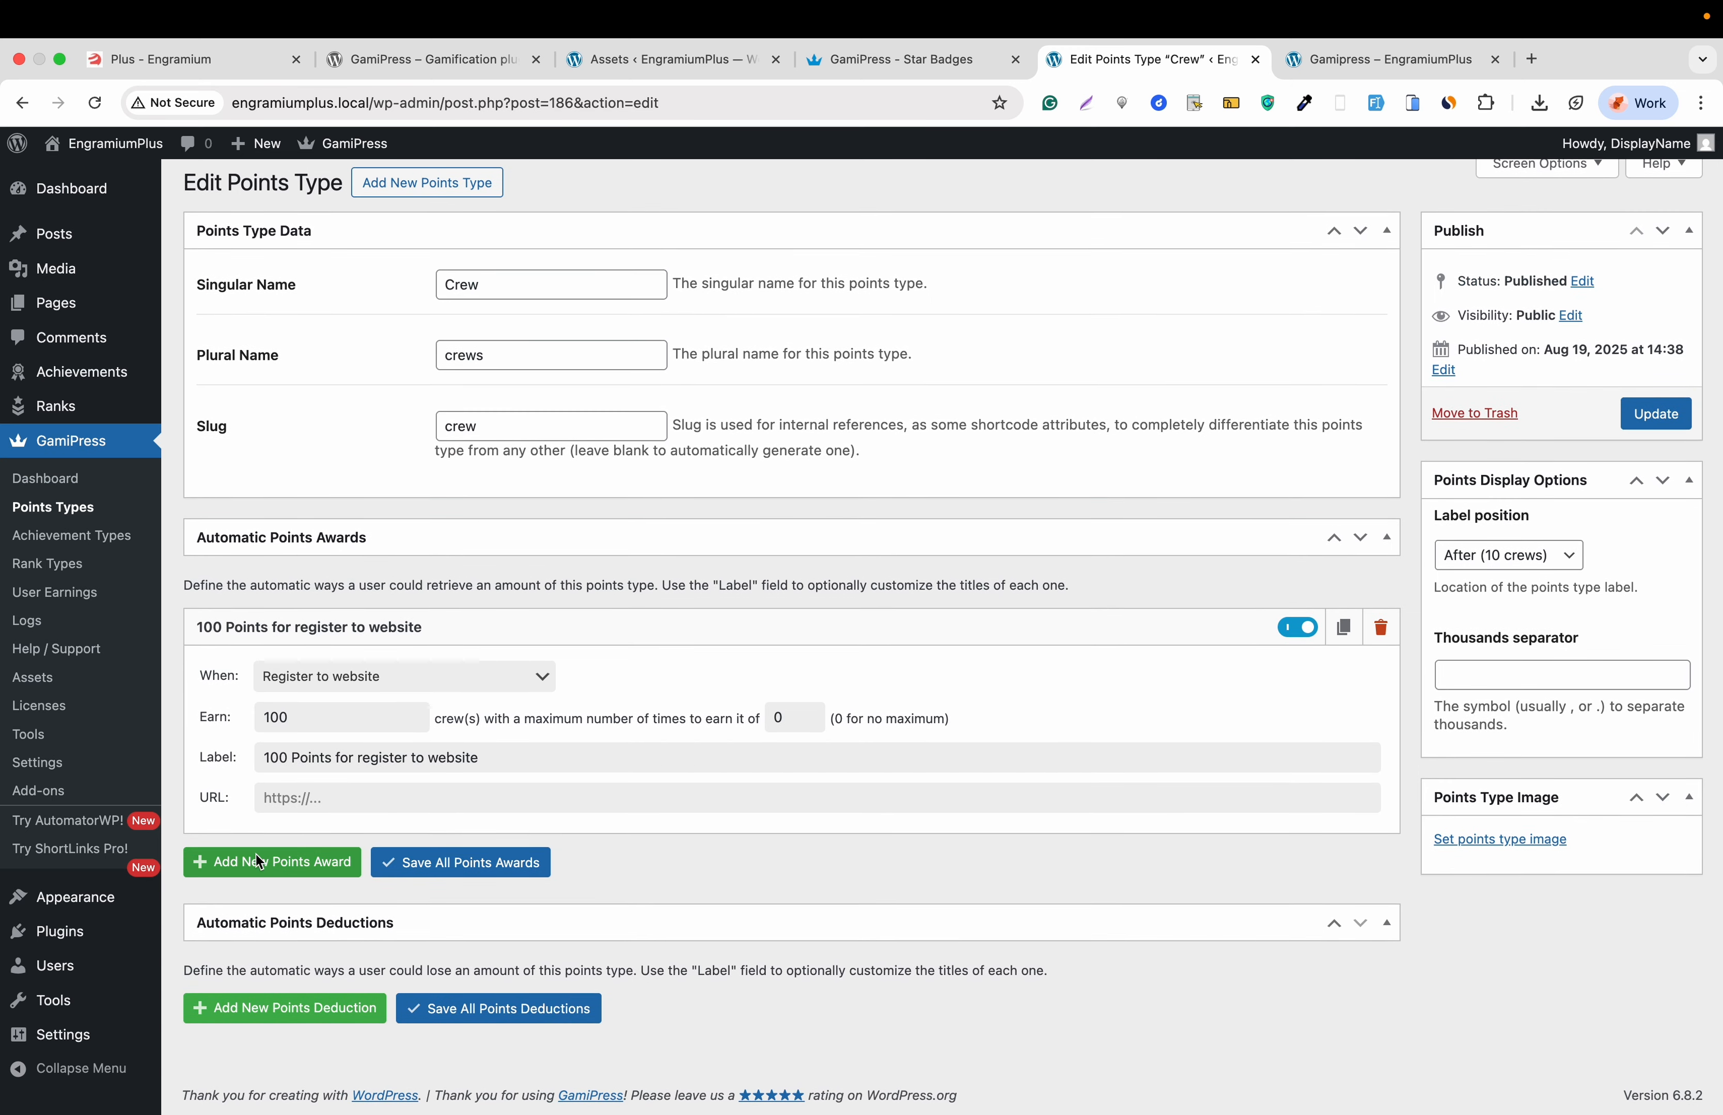
- Add a points award of 100 crews for commenting on a post and update the Crew type
click(257, 859)
scroll(258, 858, down, 2)
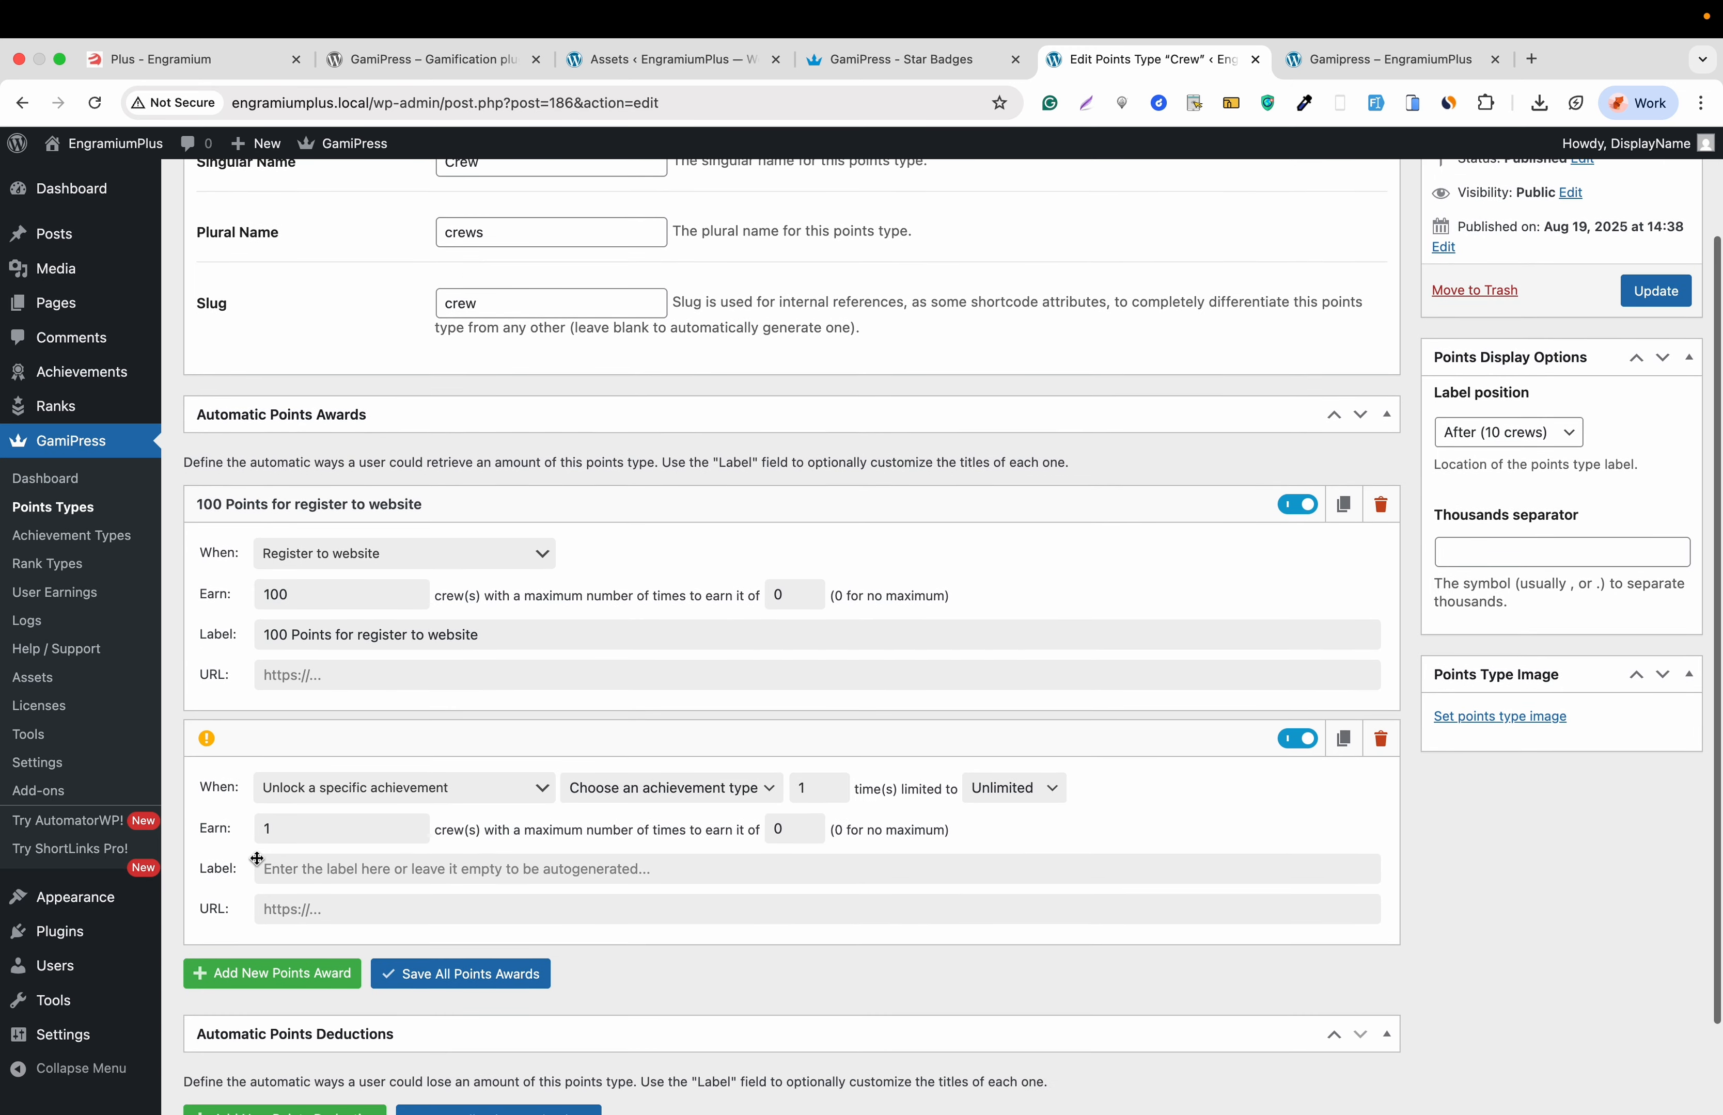
click(327, 786)
scroll(337, 934, down, 10)
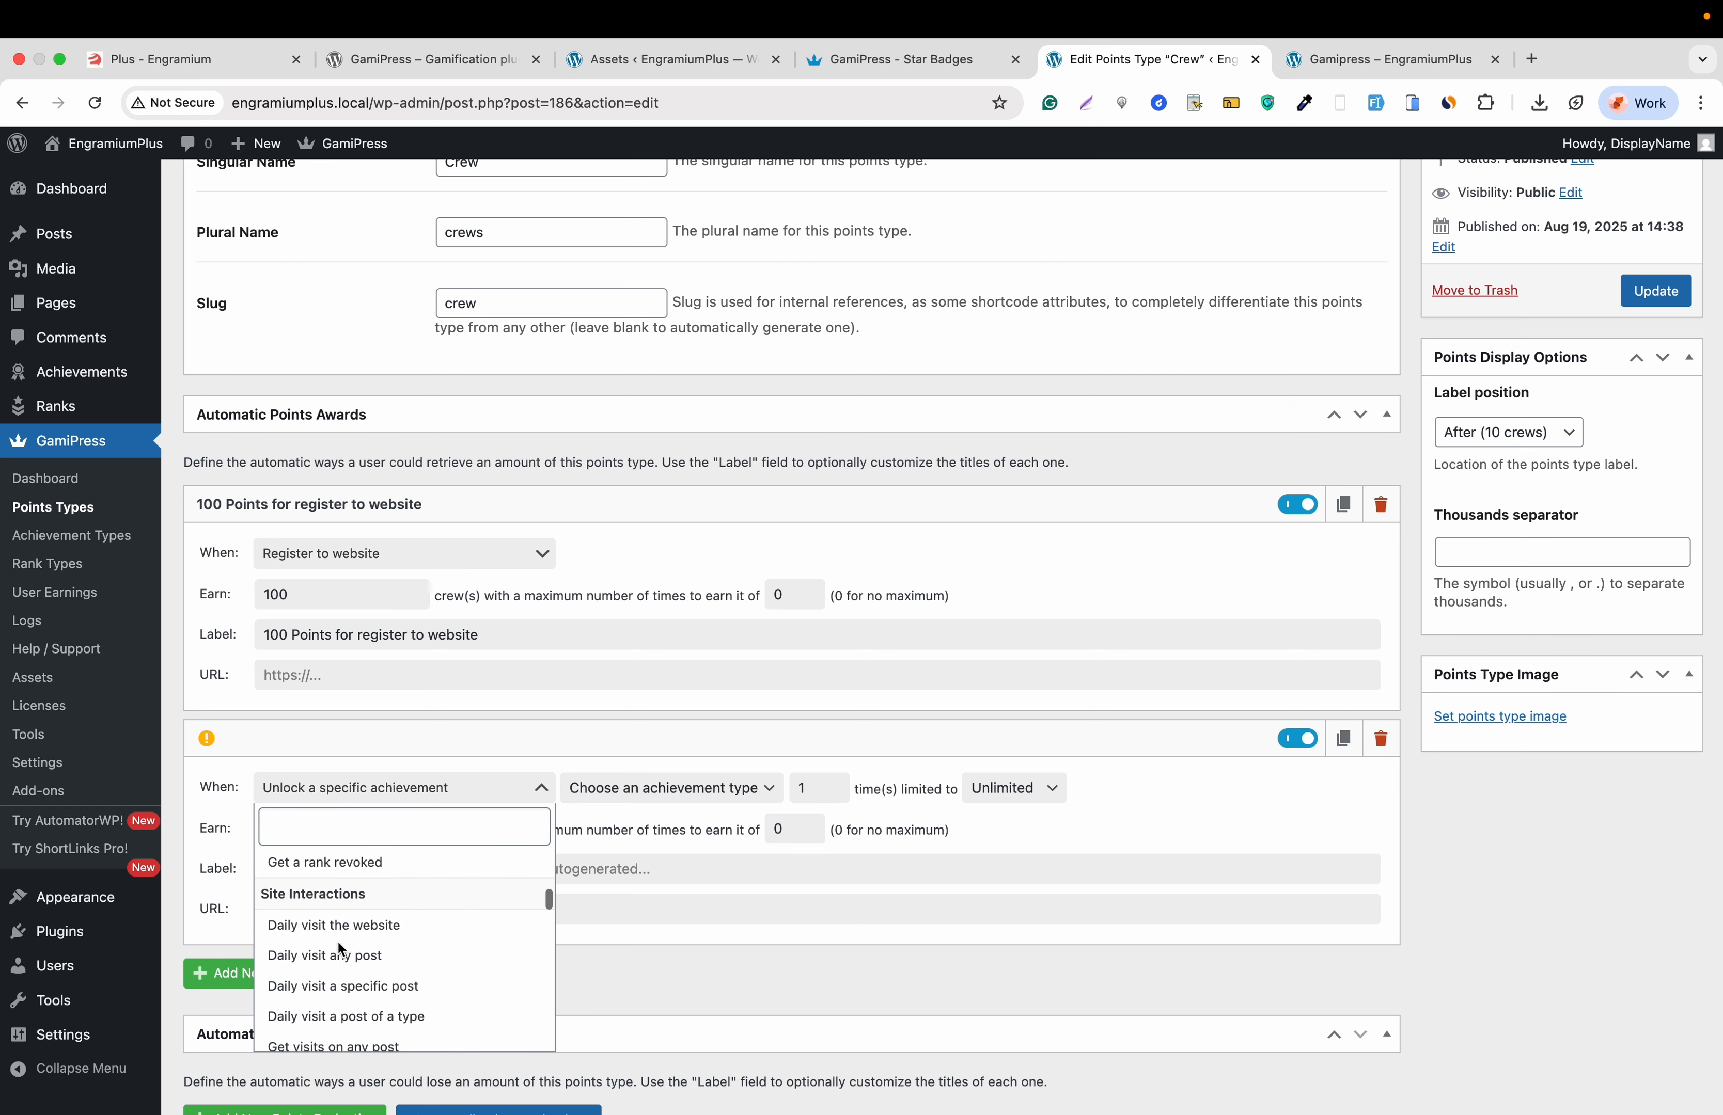
scroll(337, 940, down, 6)
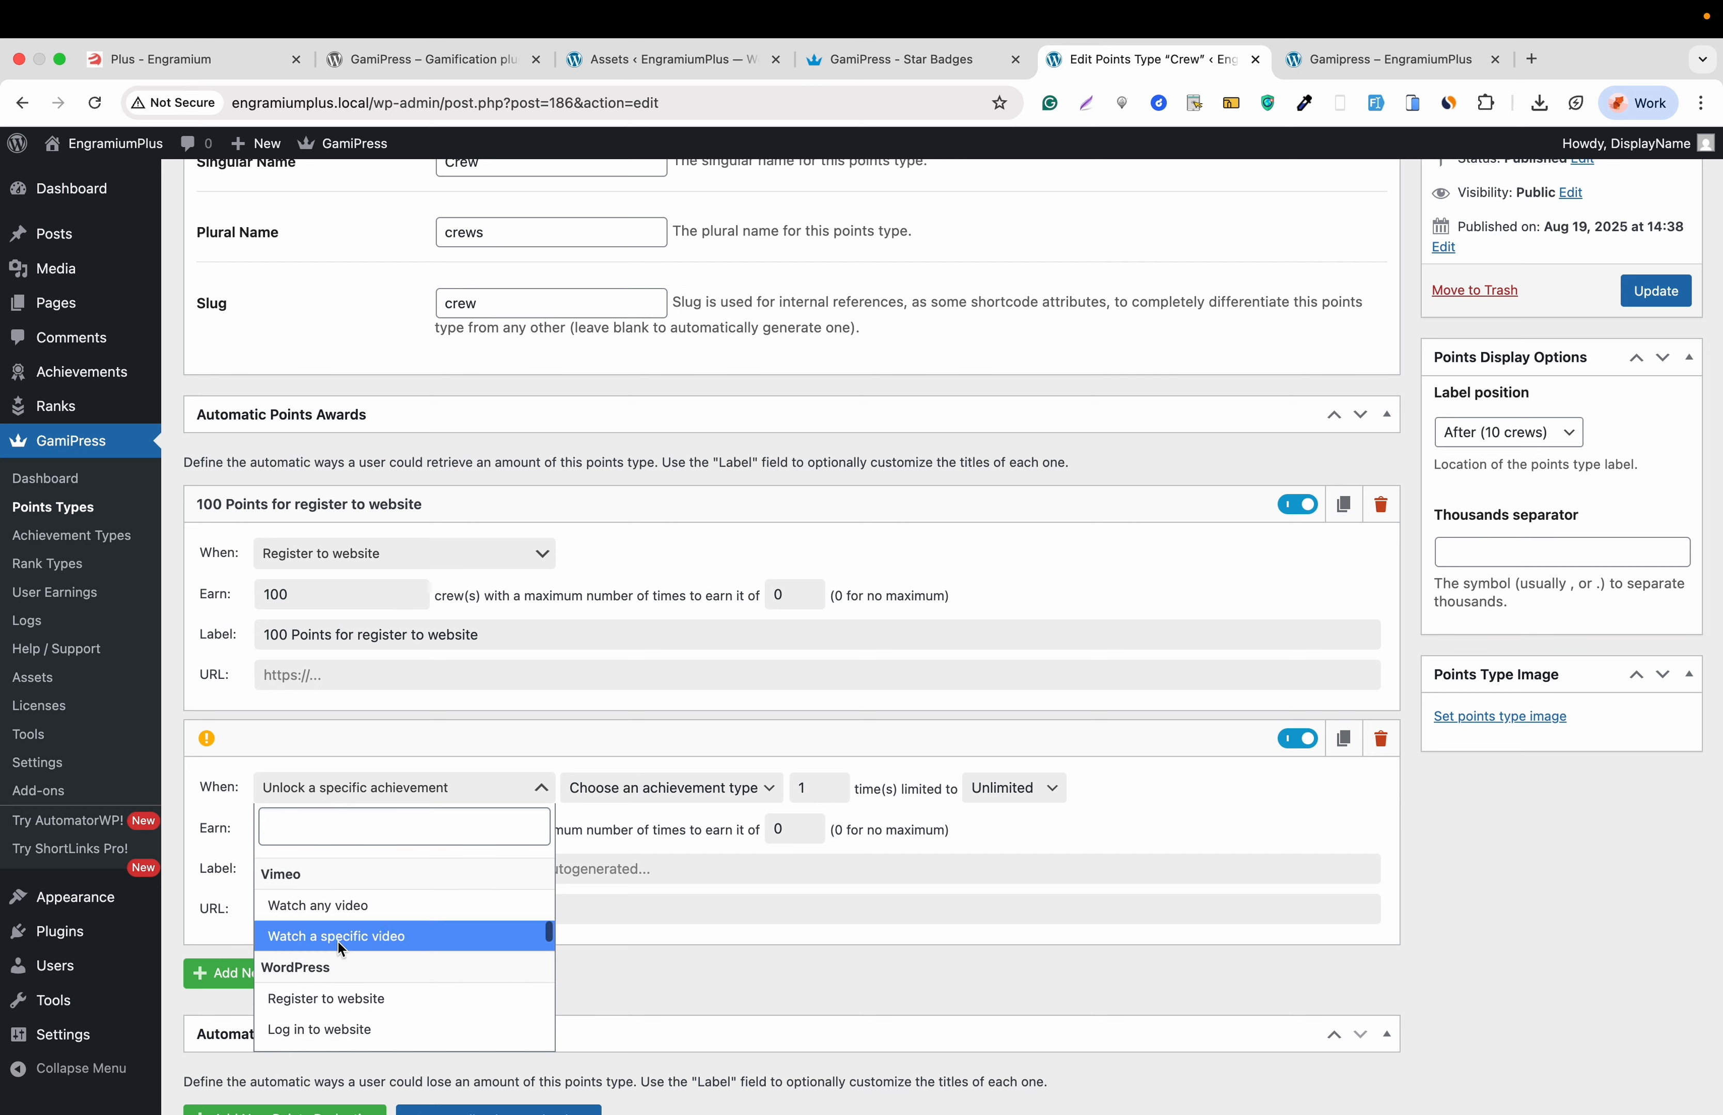
scroll(337, 941, down, 3)
click(336, 940)
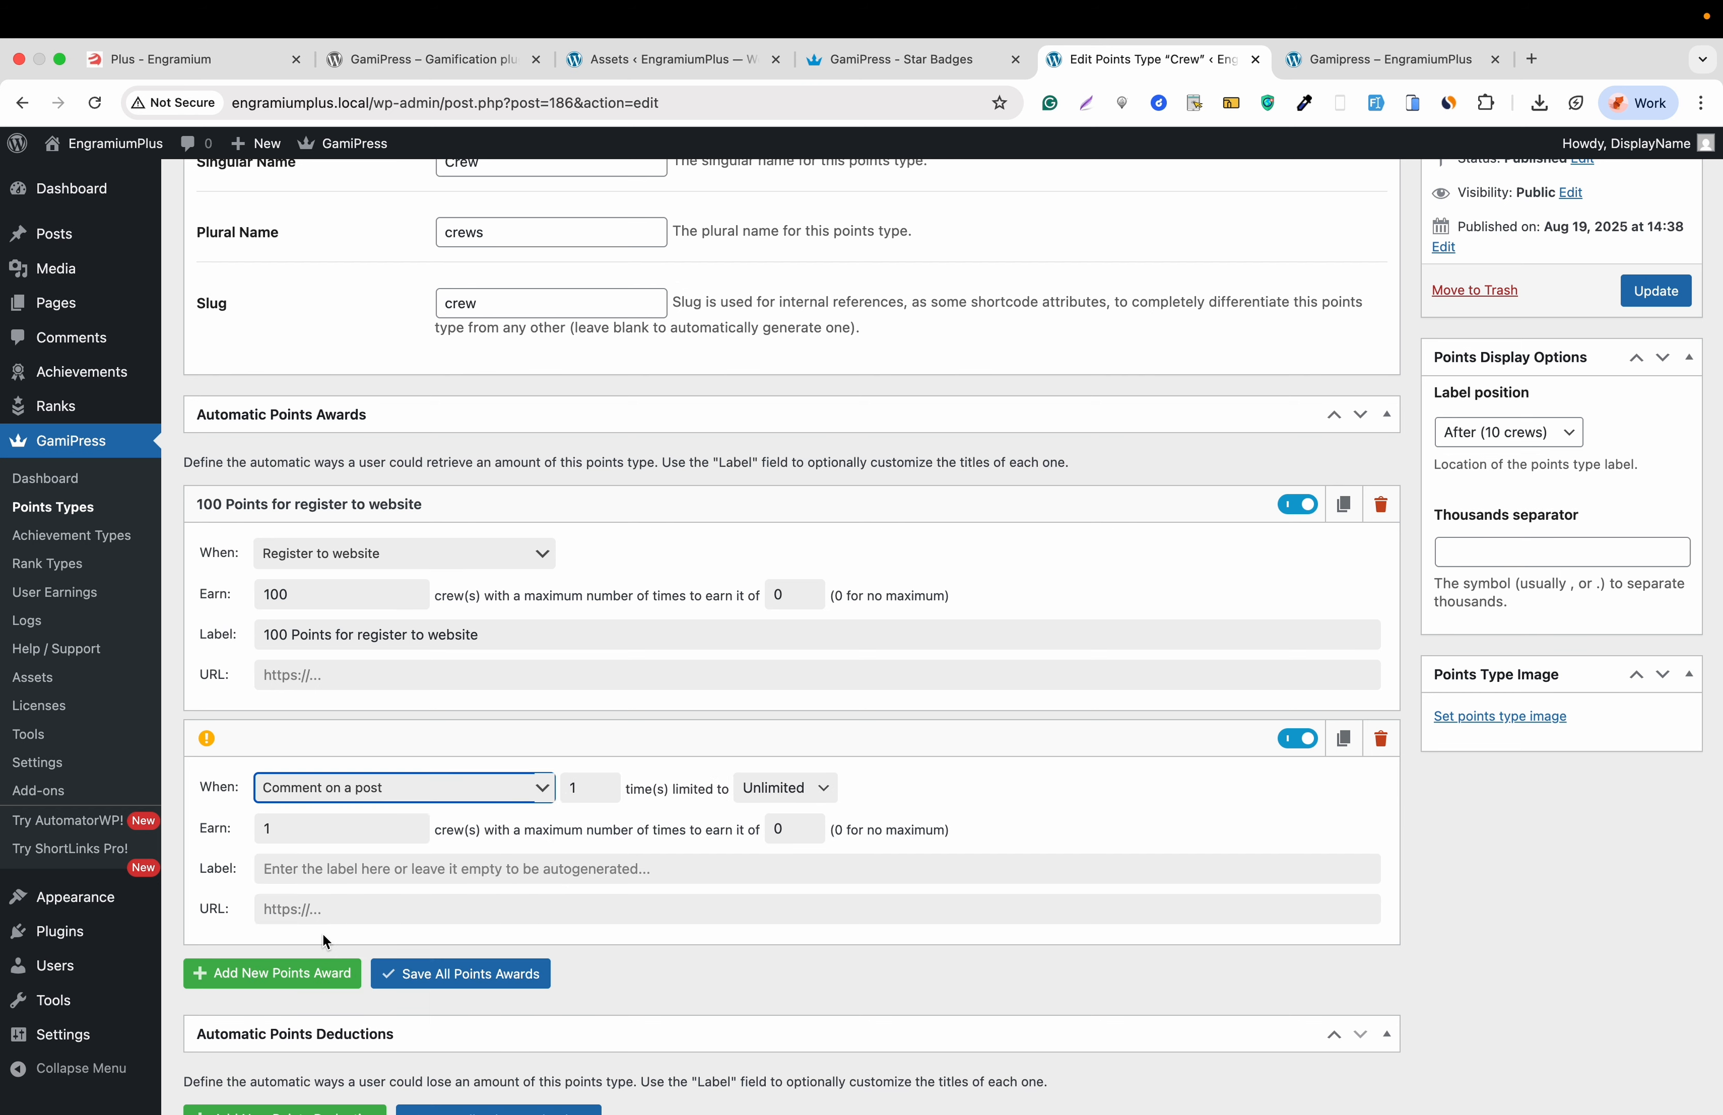
click(321, 831)
text(00)
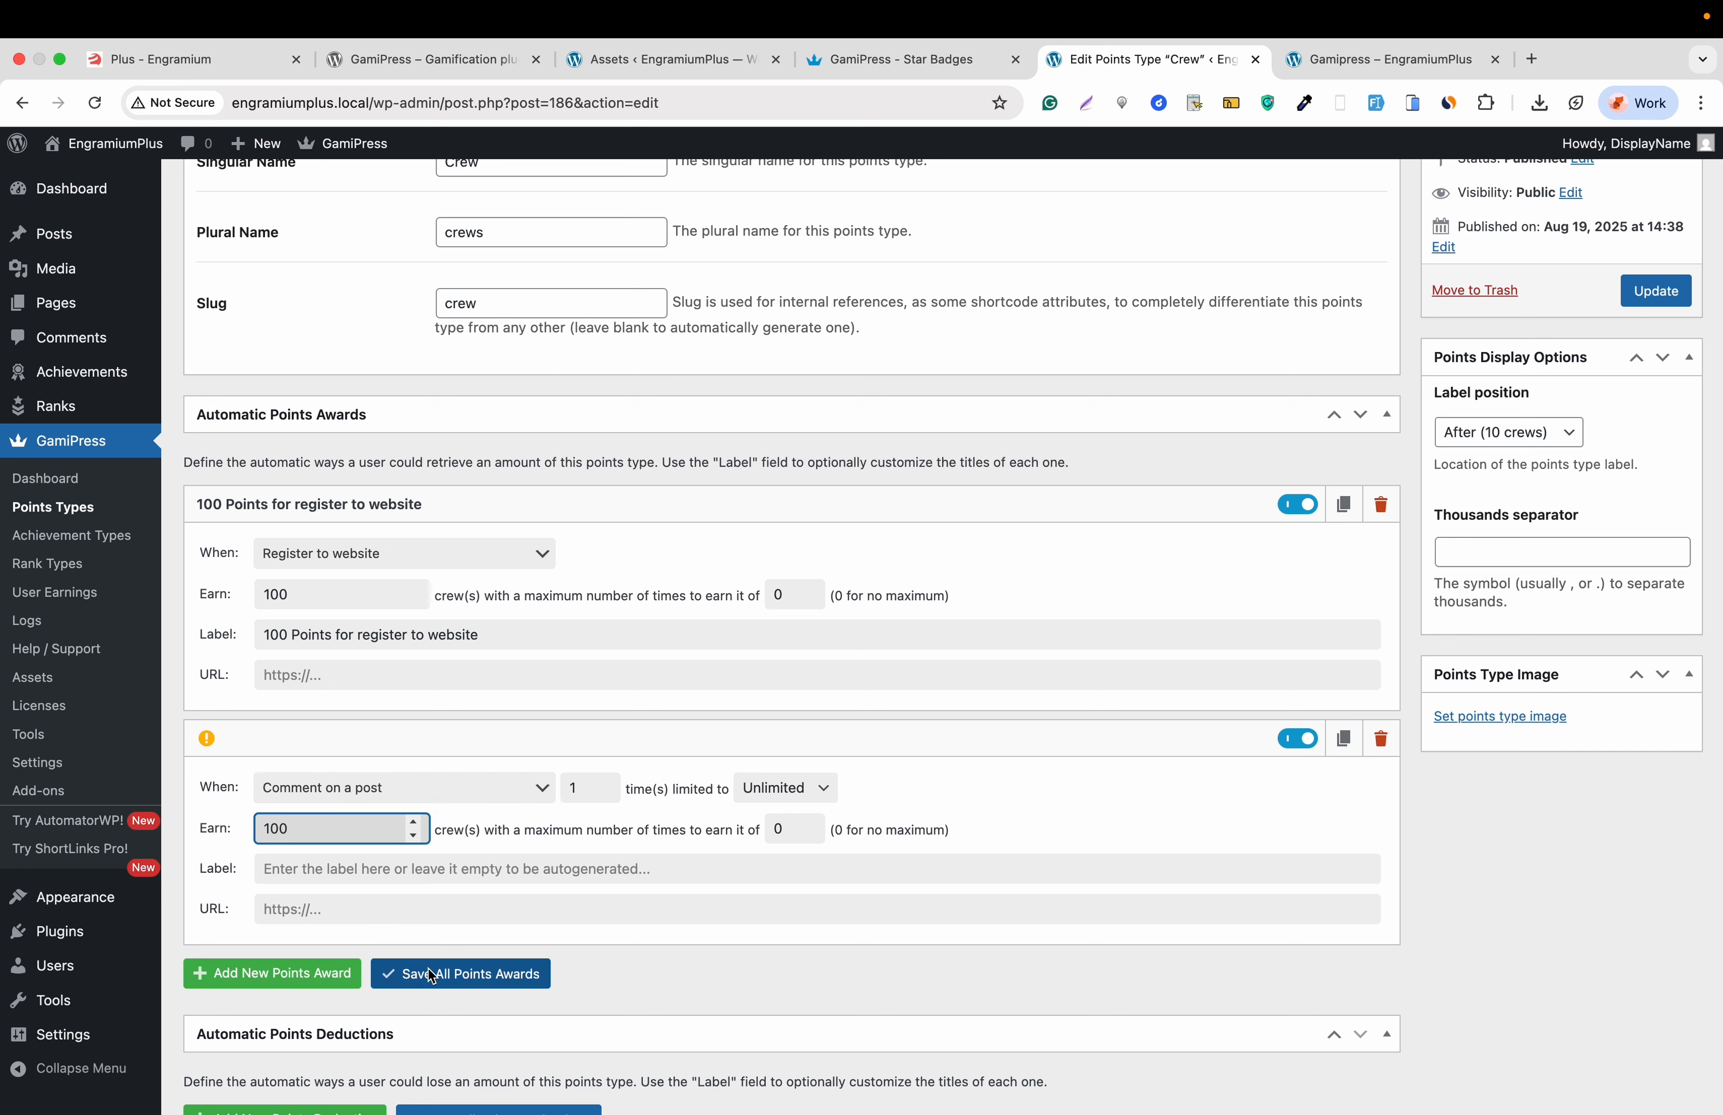
click(620, 828)
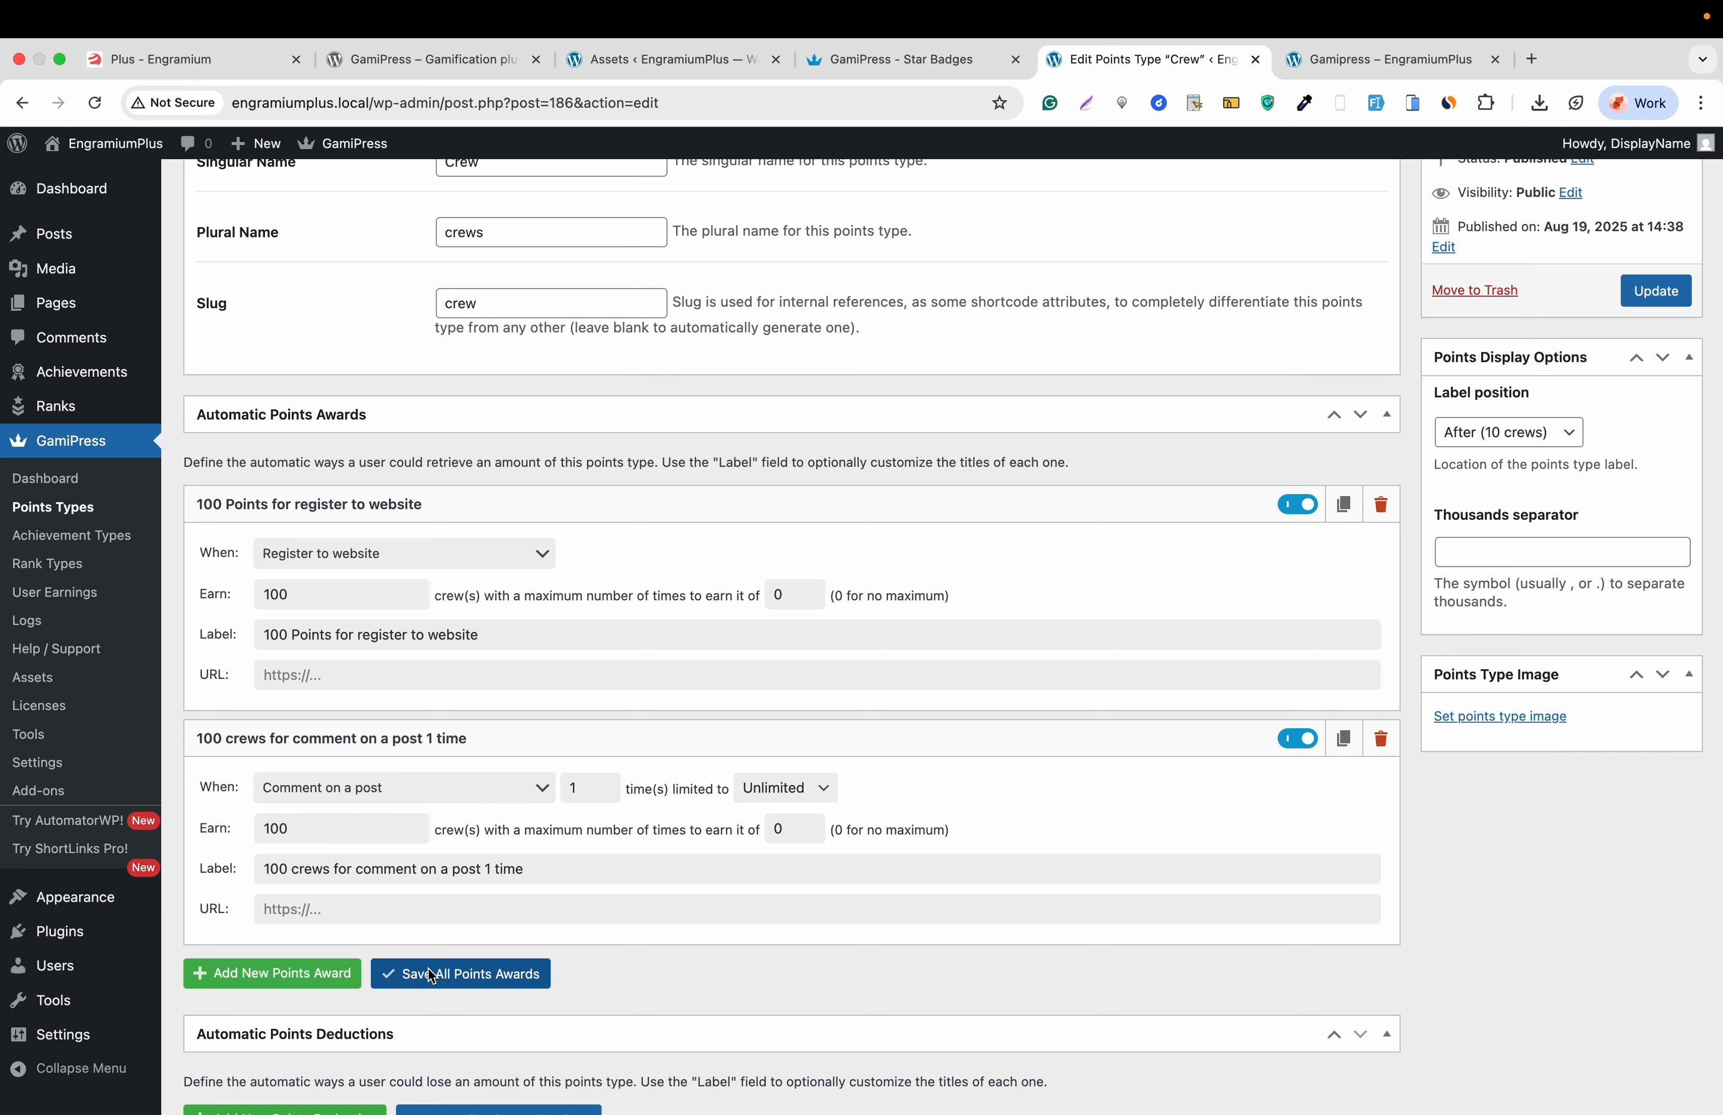
click(1657, 289)
click(1369, 61)
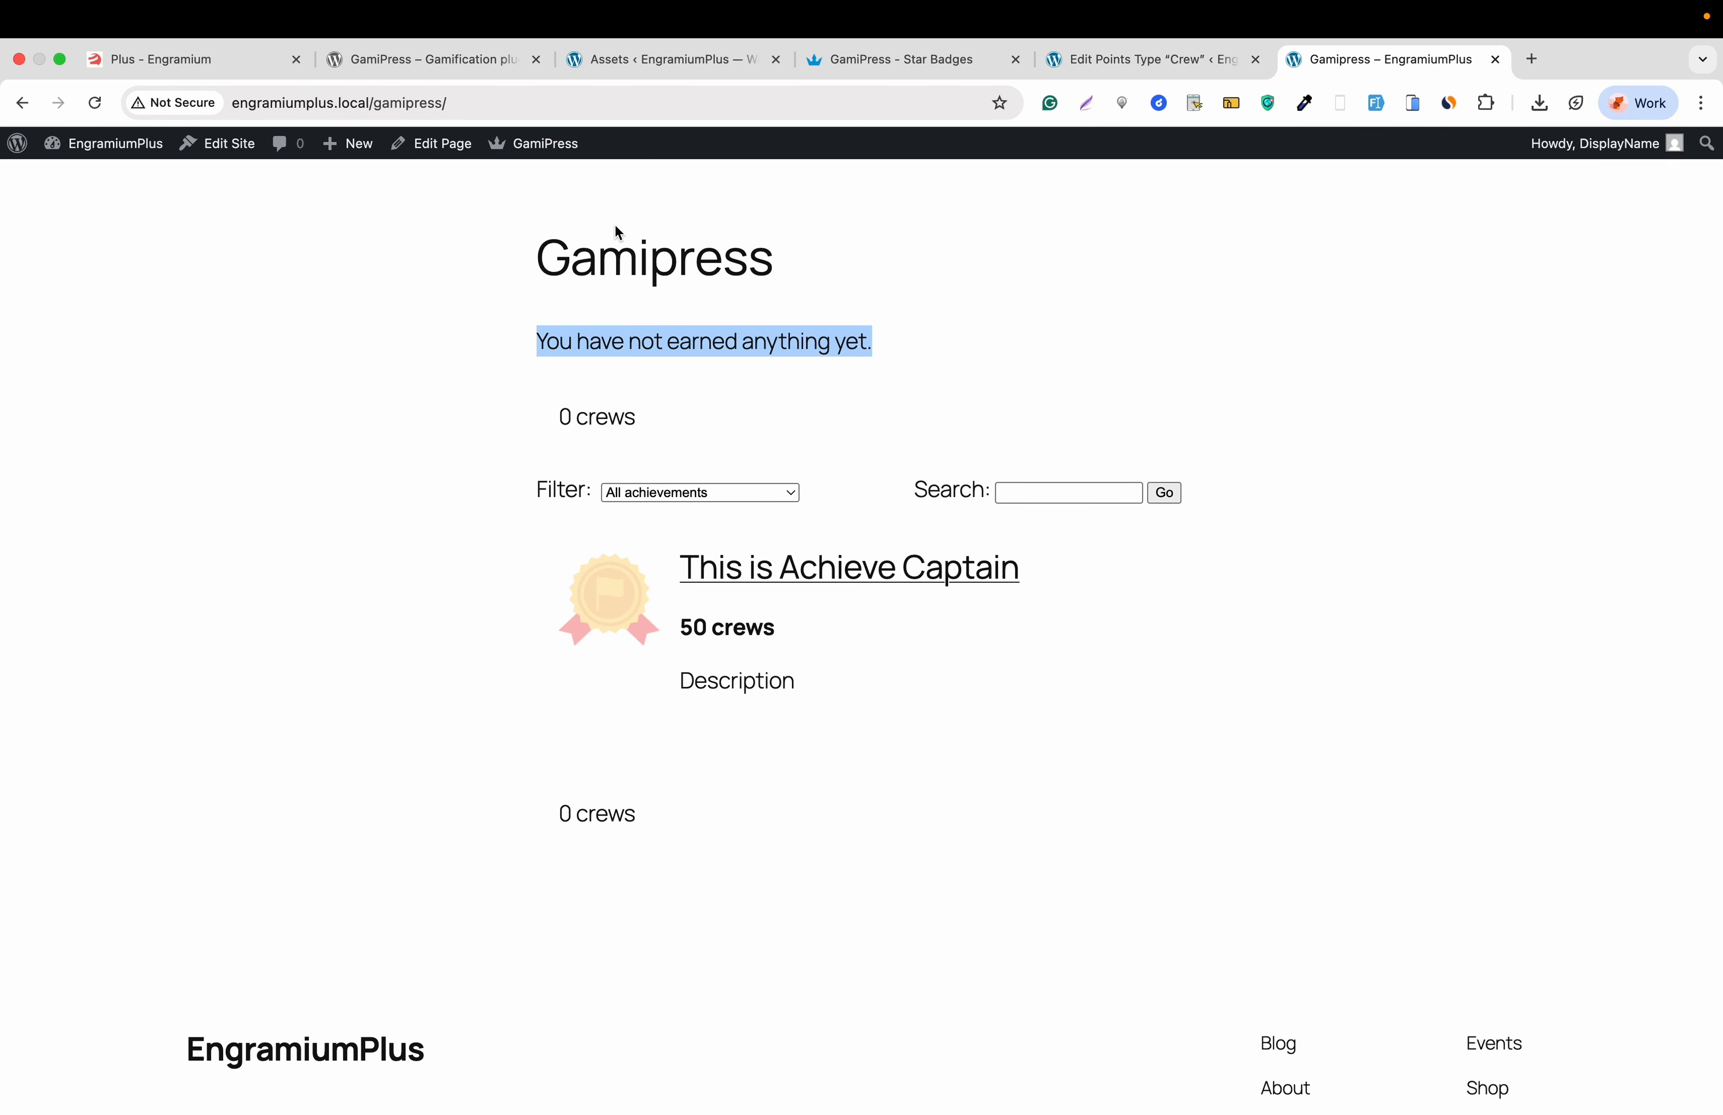
- Reload the Gamipress page, then open the Hello world! post in a new tab and scroll to its comments
click(95, 102)
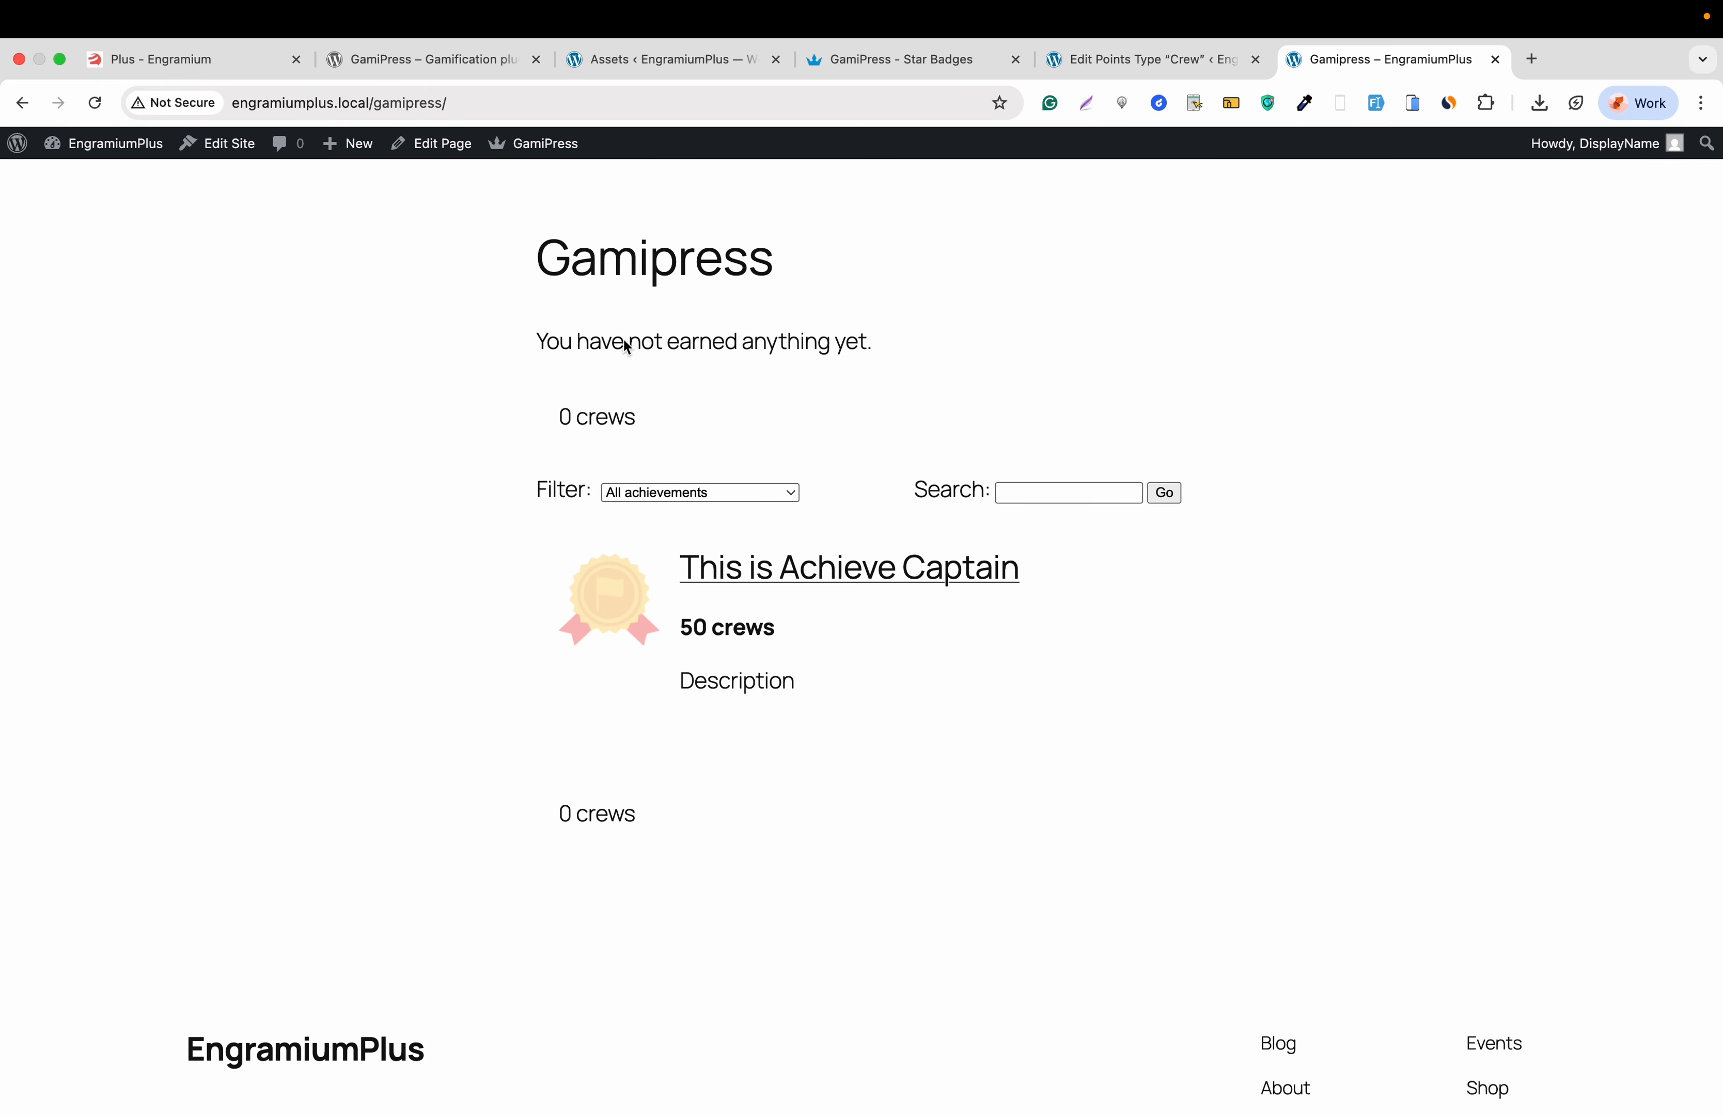
click(1114, 64)
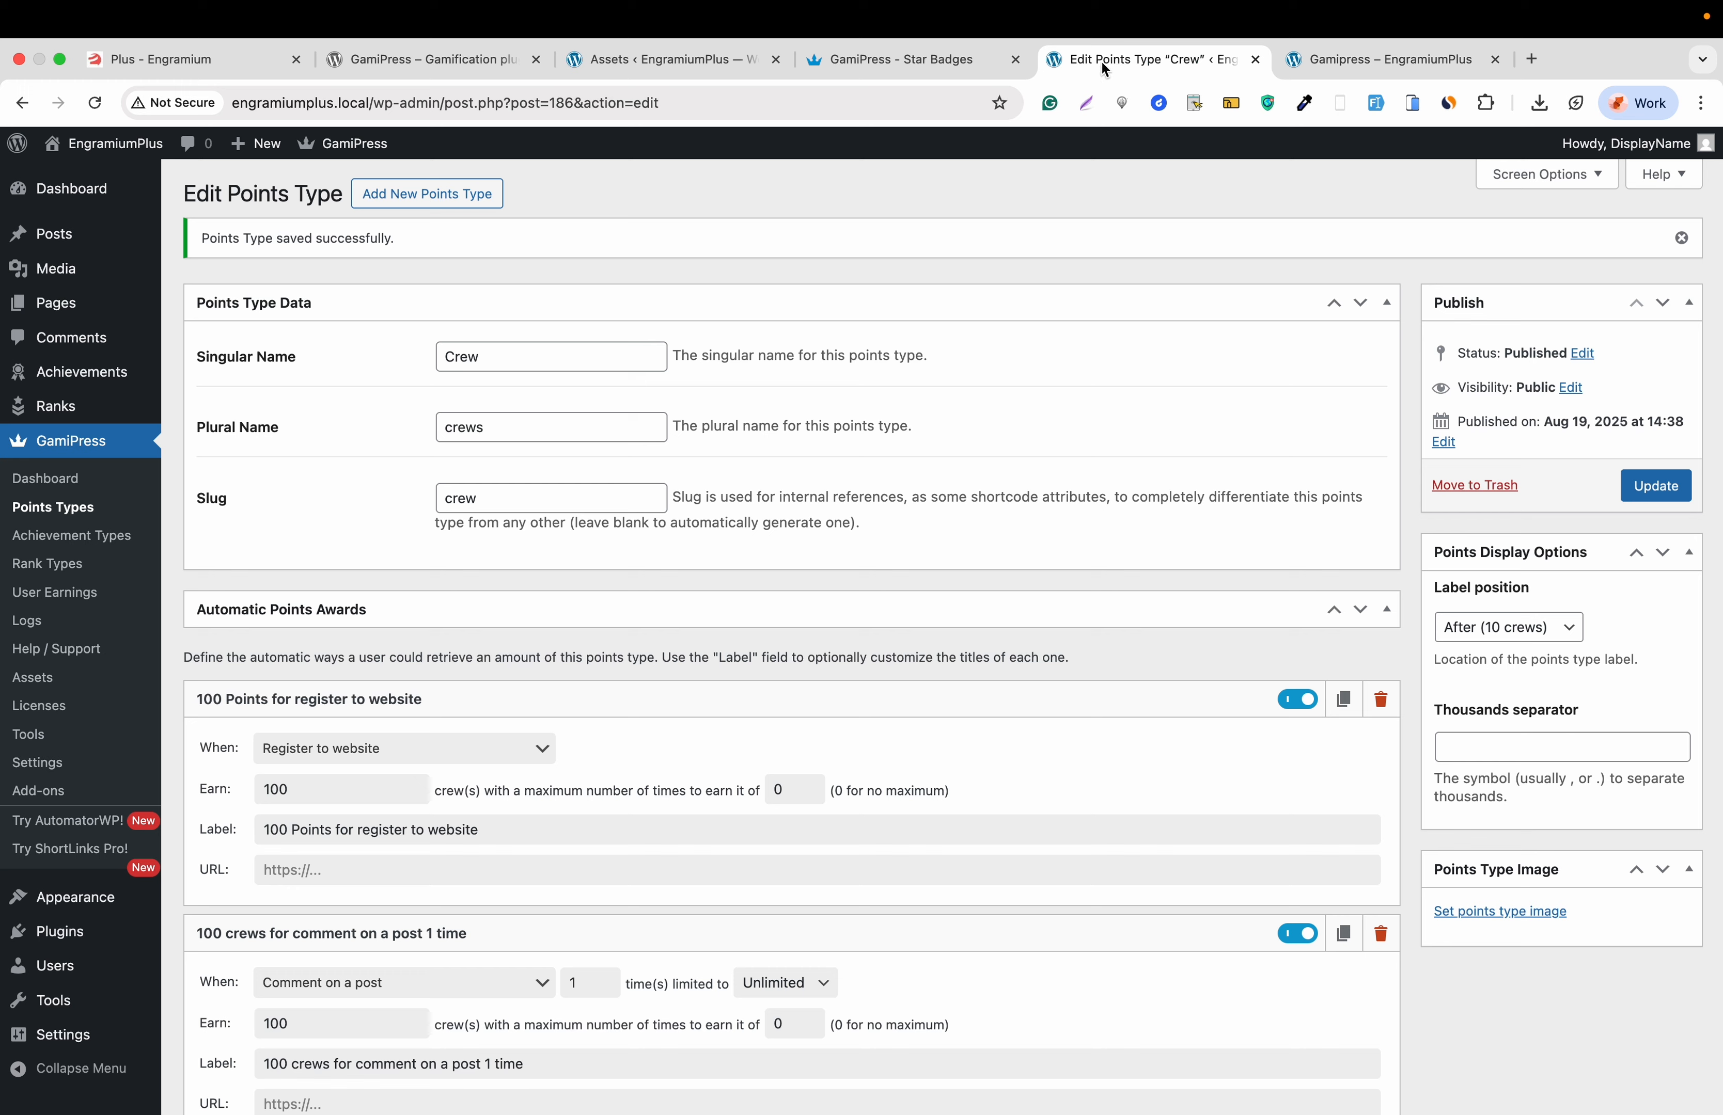
mouse_move(71, 245)
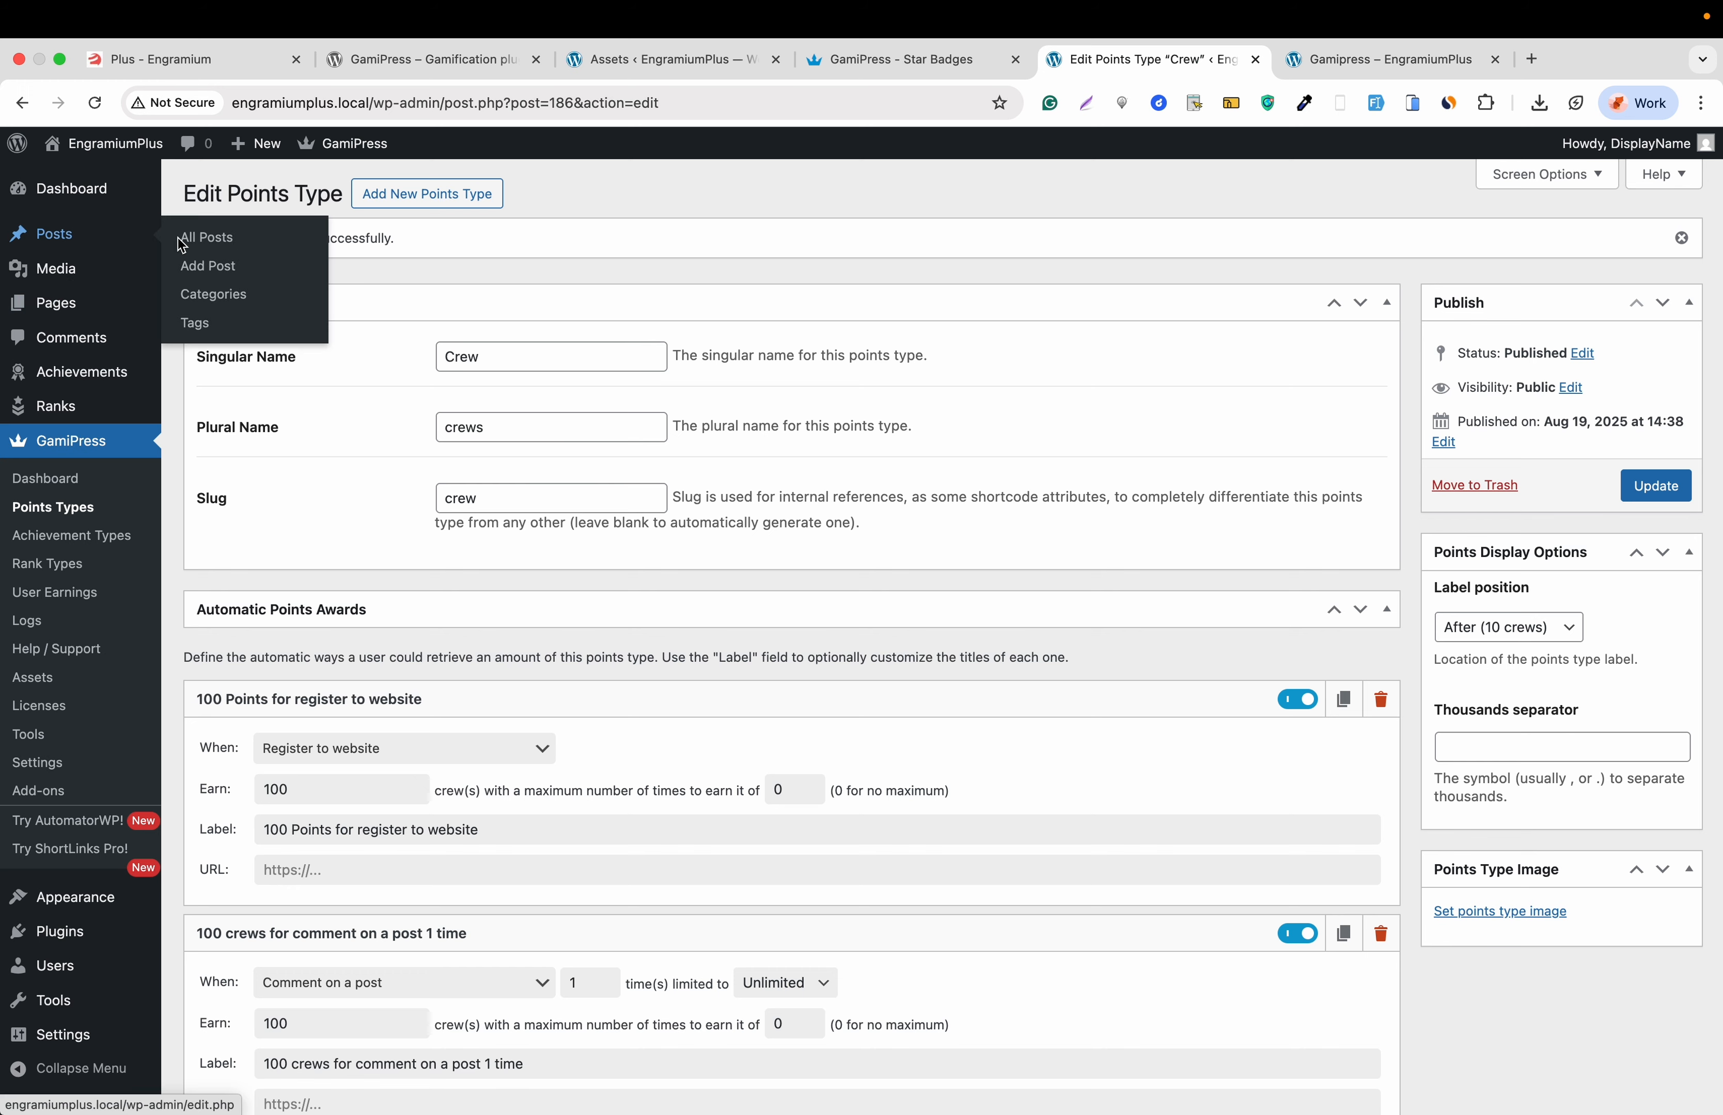
right_click(209, 239)
click(225, 252)
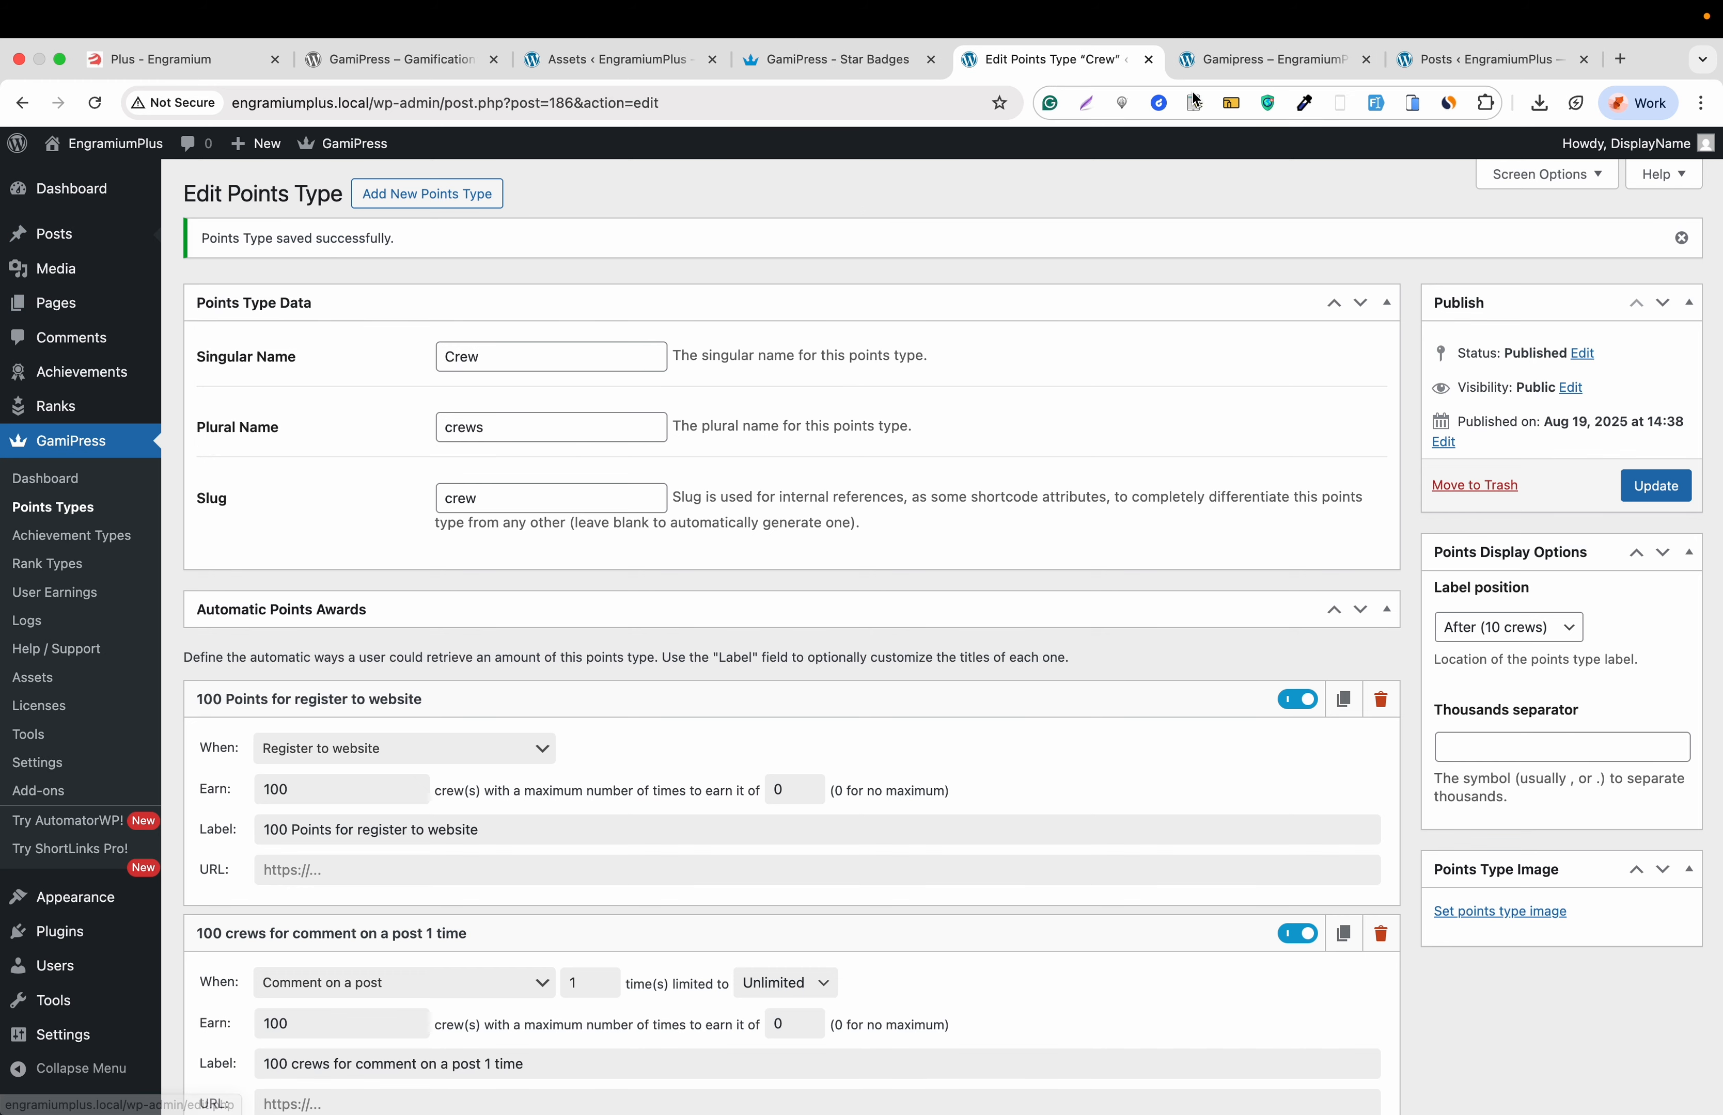
click(1426, 58)
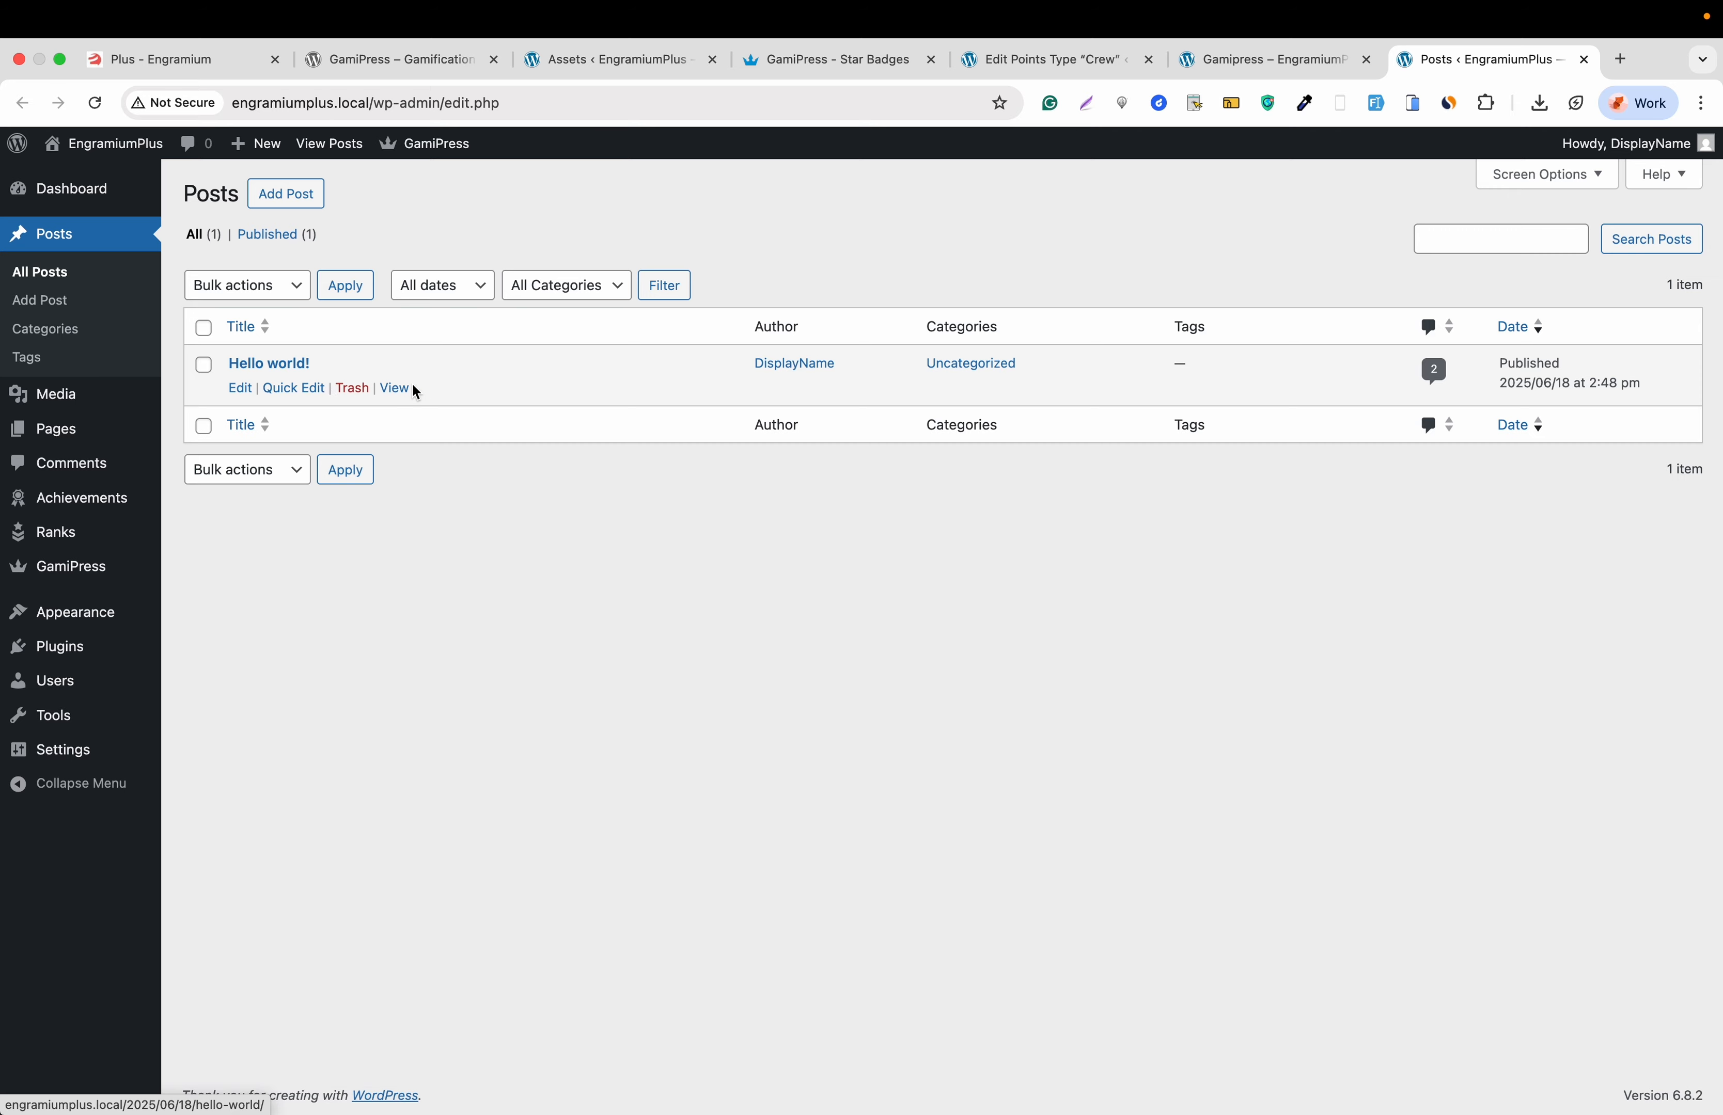
click(396, 387)
scroll(547, 605, down, 10)
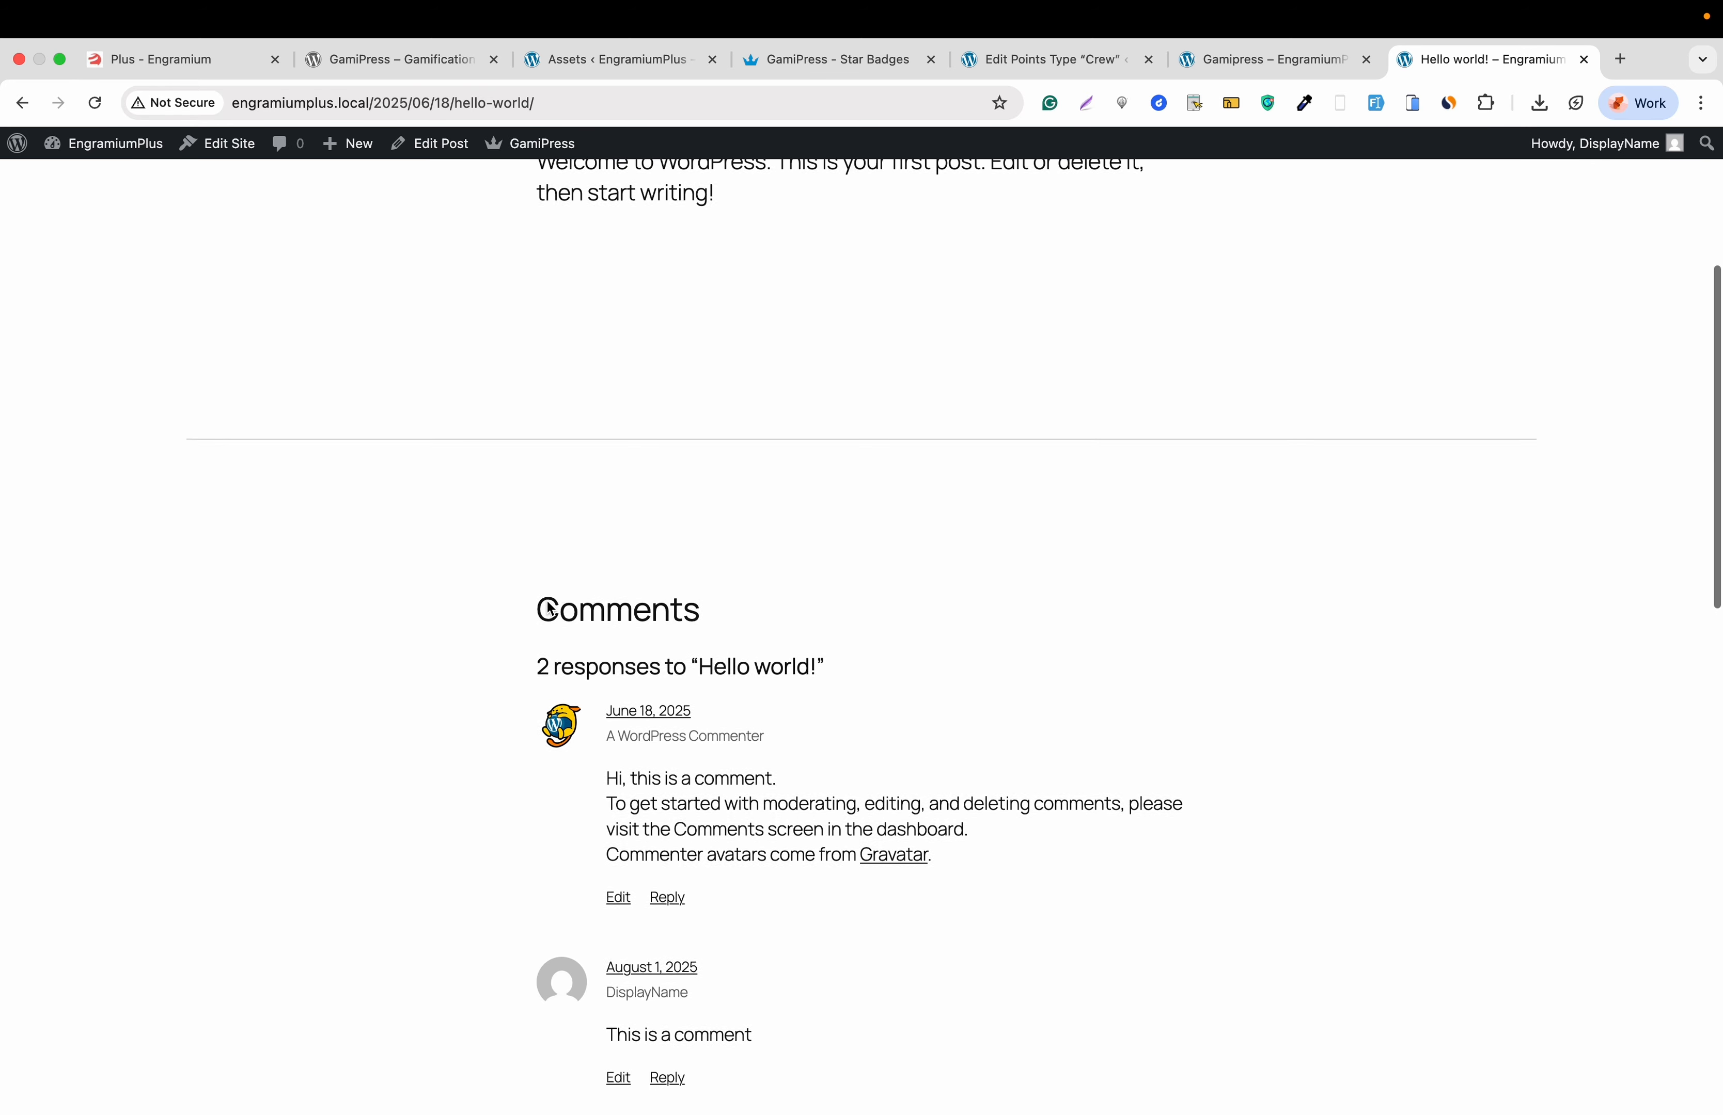
- Post the comment 'This is a commnet' on Hello world!, then reload Gamipress to see 300 crews
click(614, 872)
text(T)
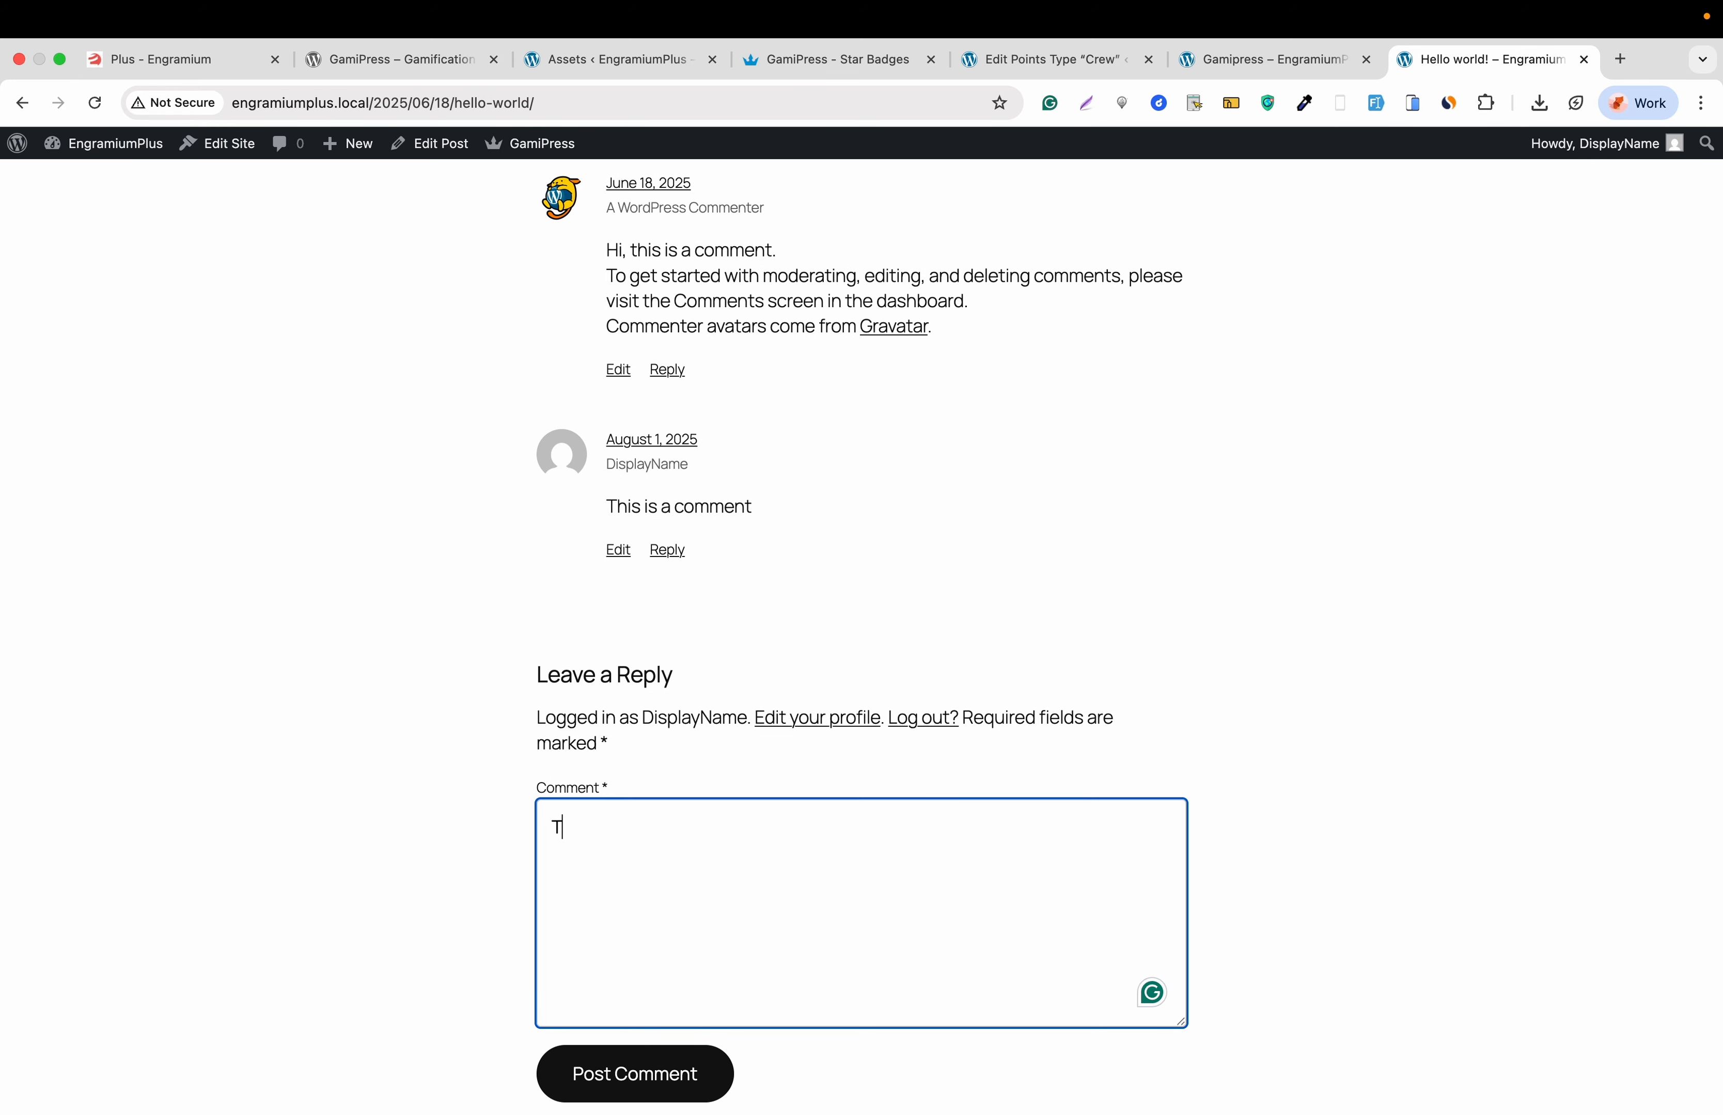
text(his is a commnet)
click(668, 1076)
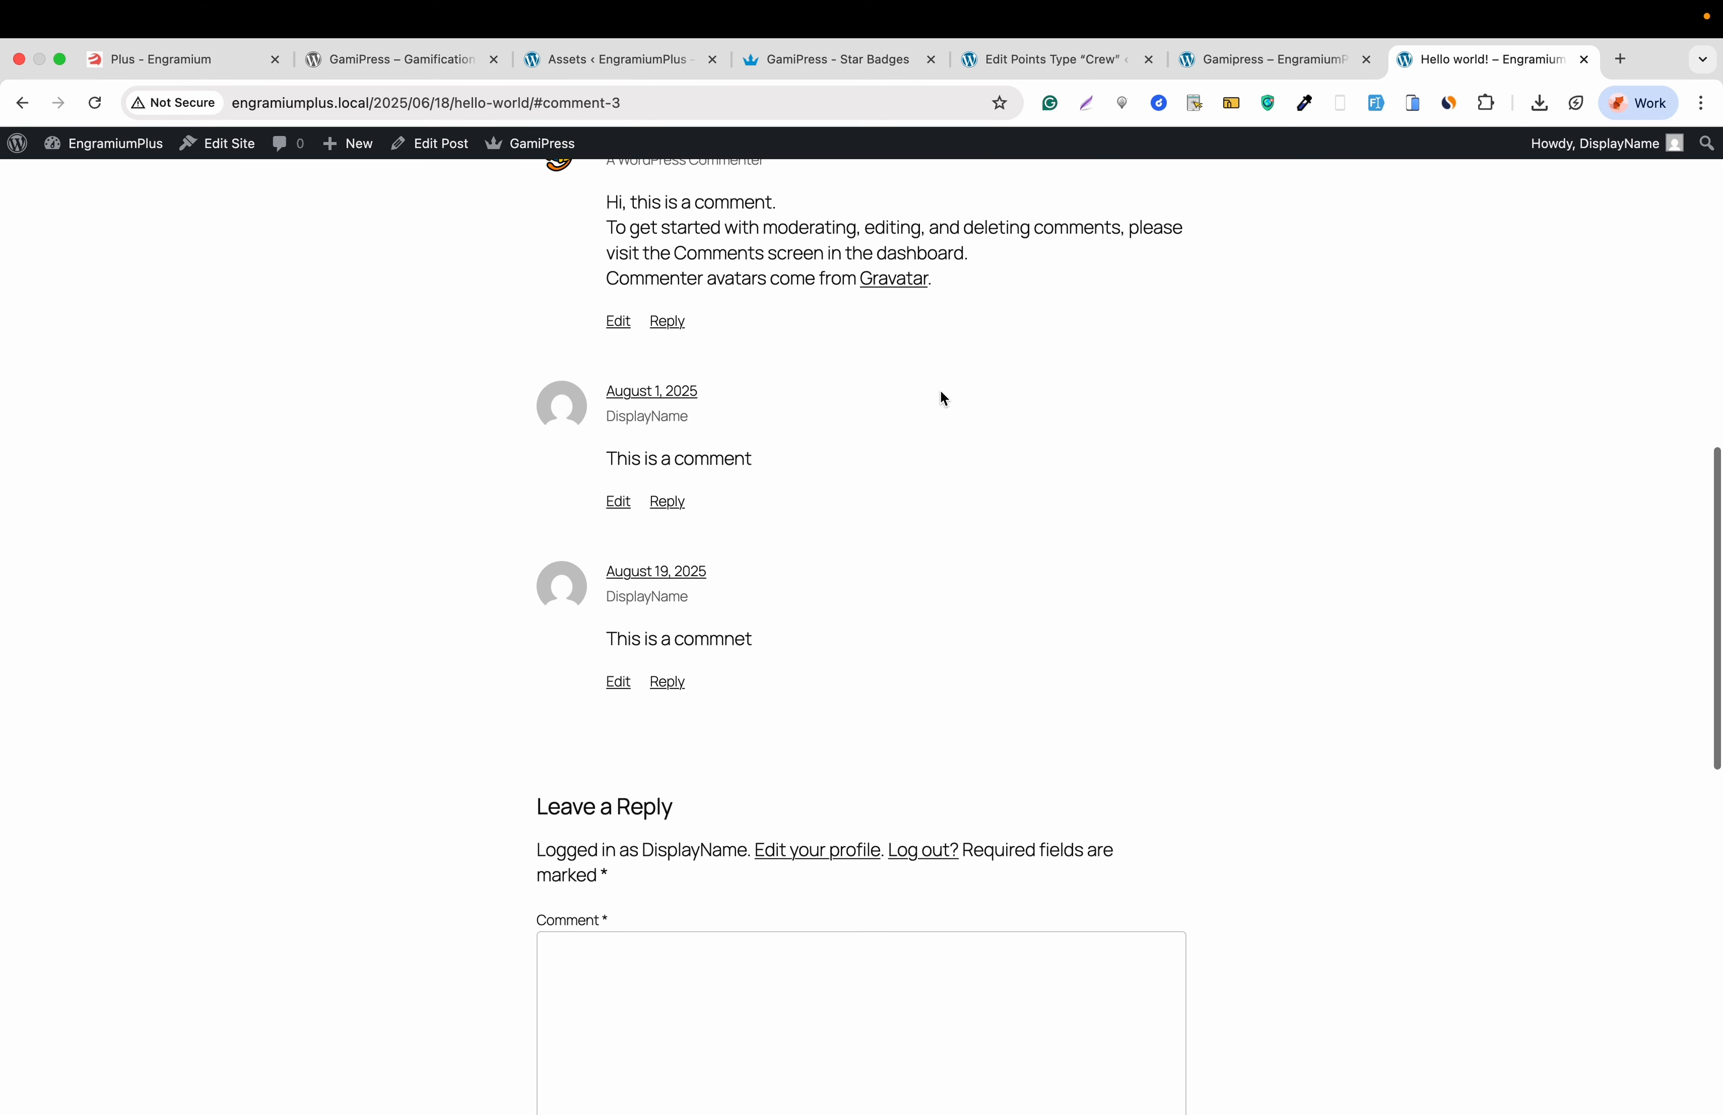
click(1223, 70)
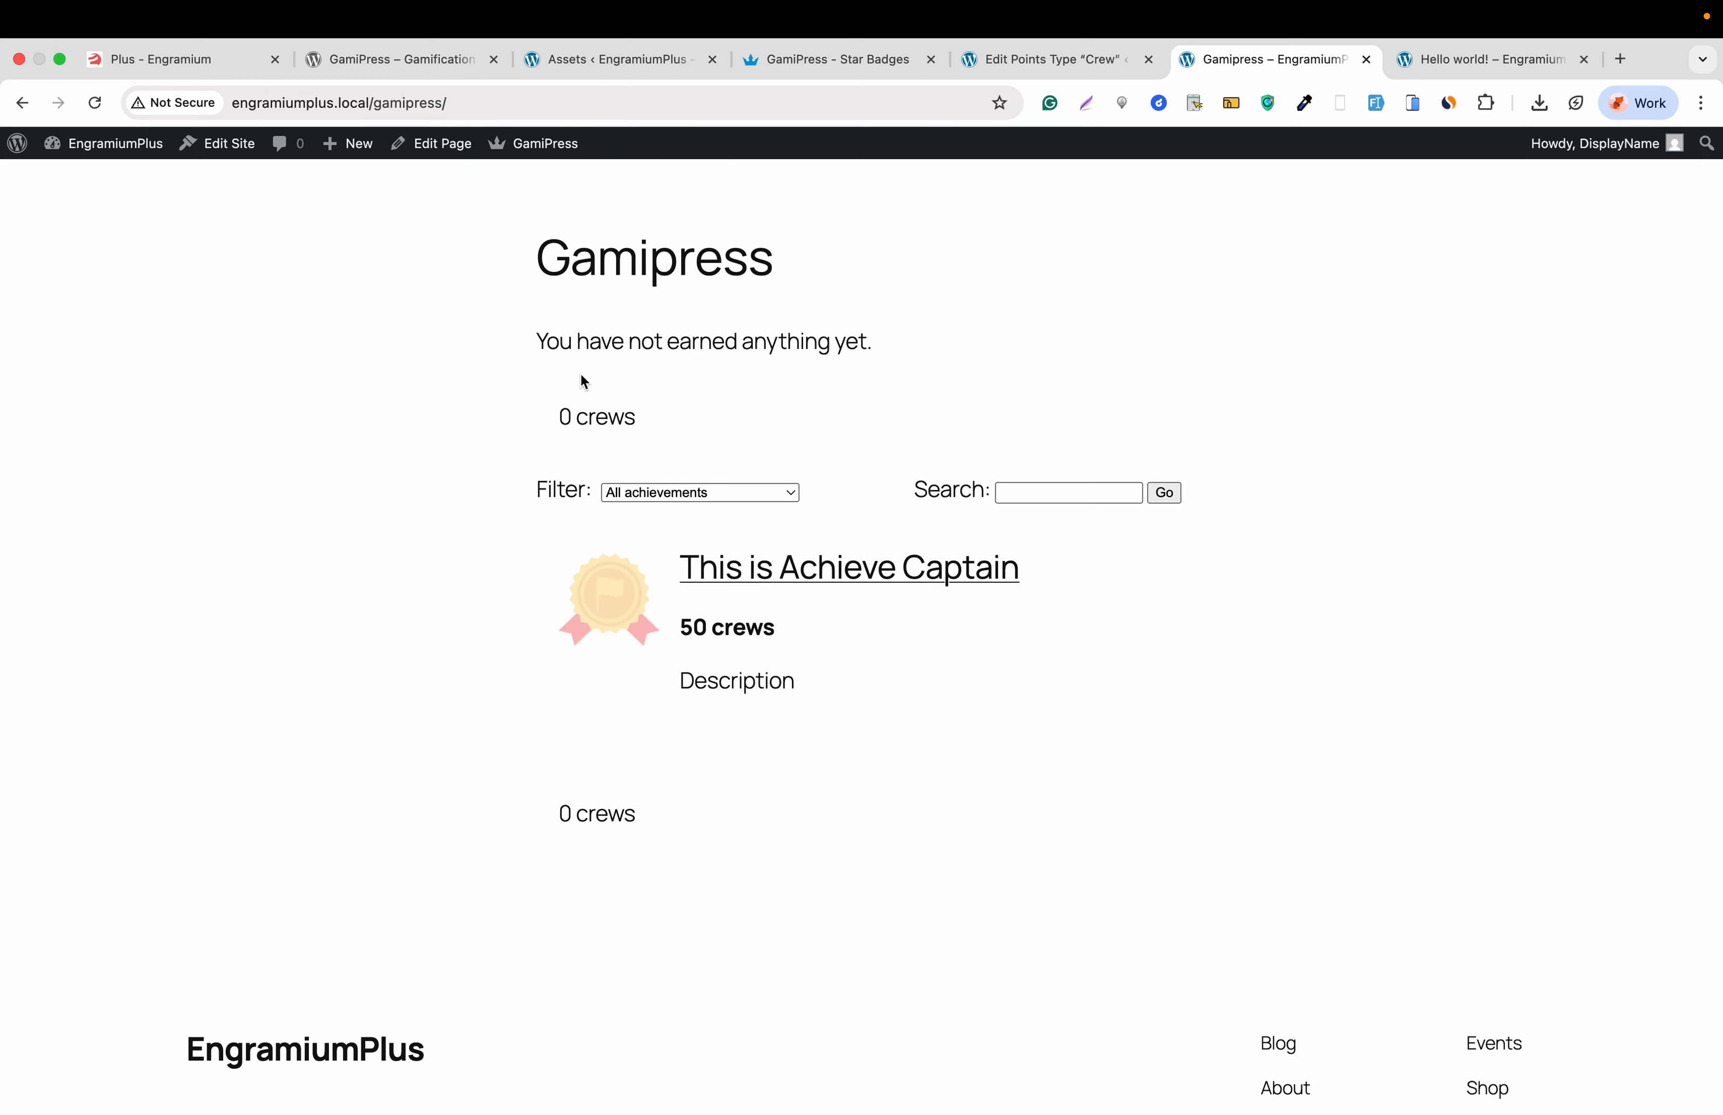
click(95, 102)
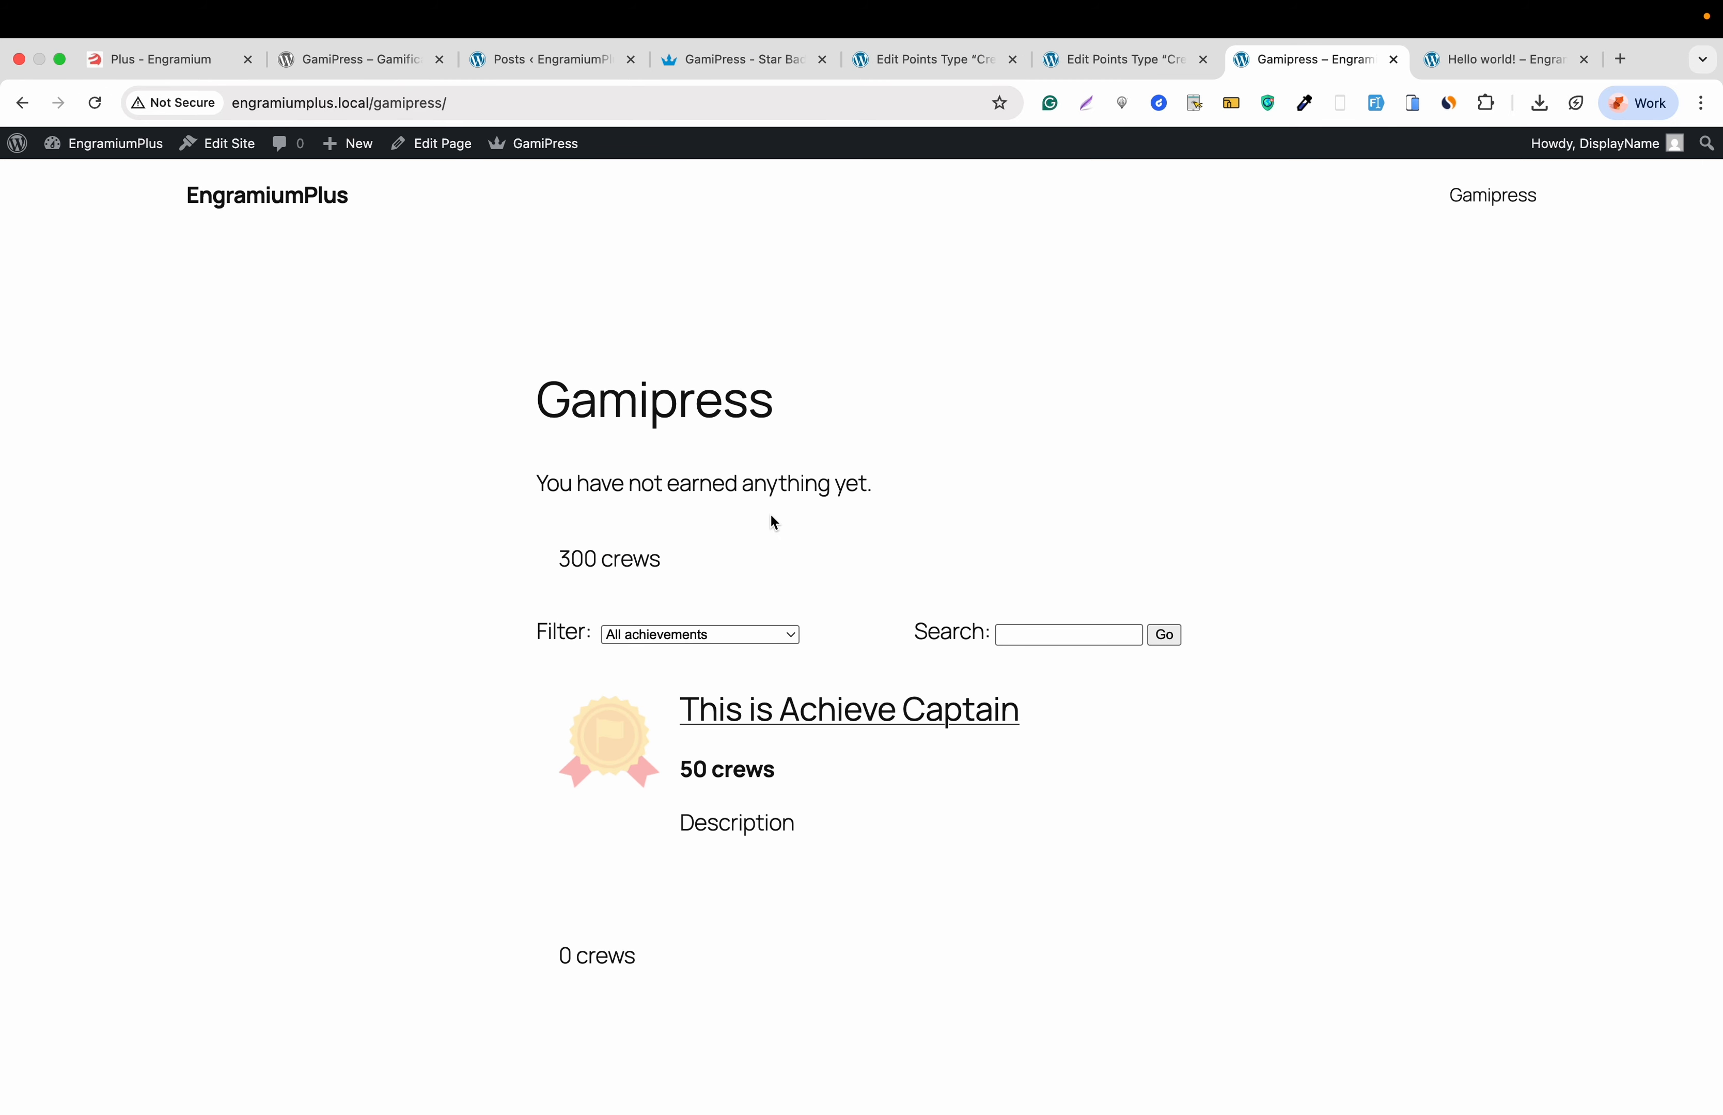
- Log in to Brave as the test user and open their Gamipress page showing 100 registration crews
click(61, 60)
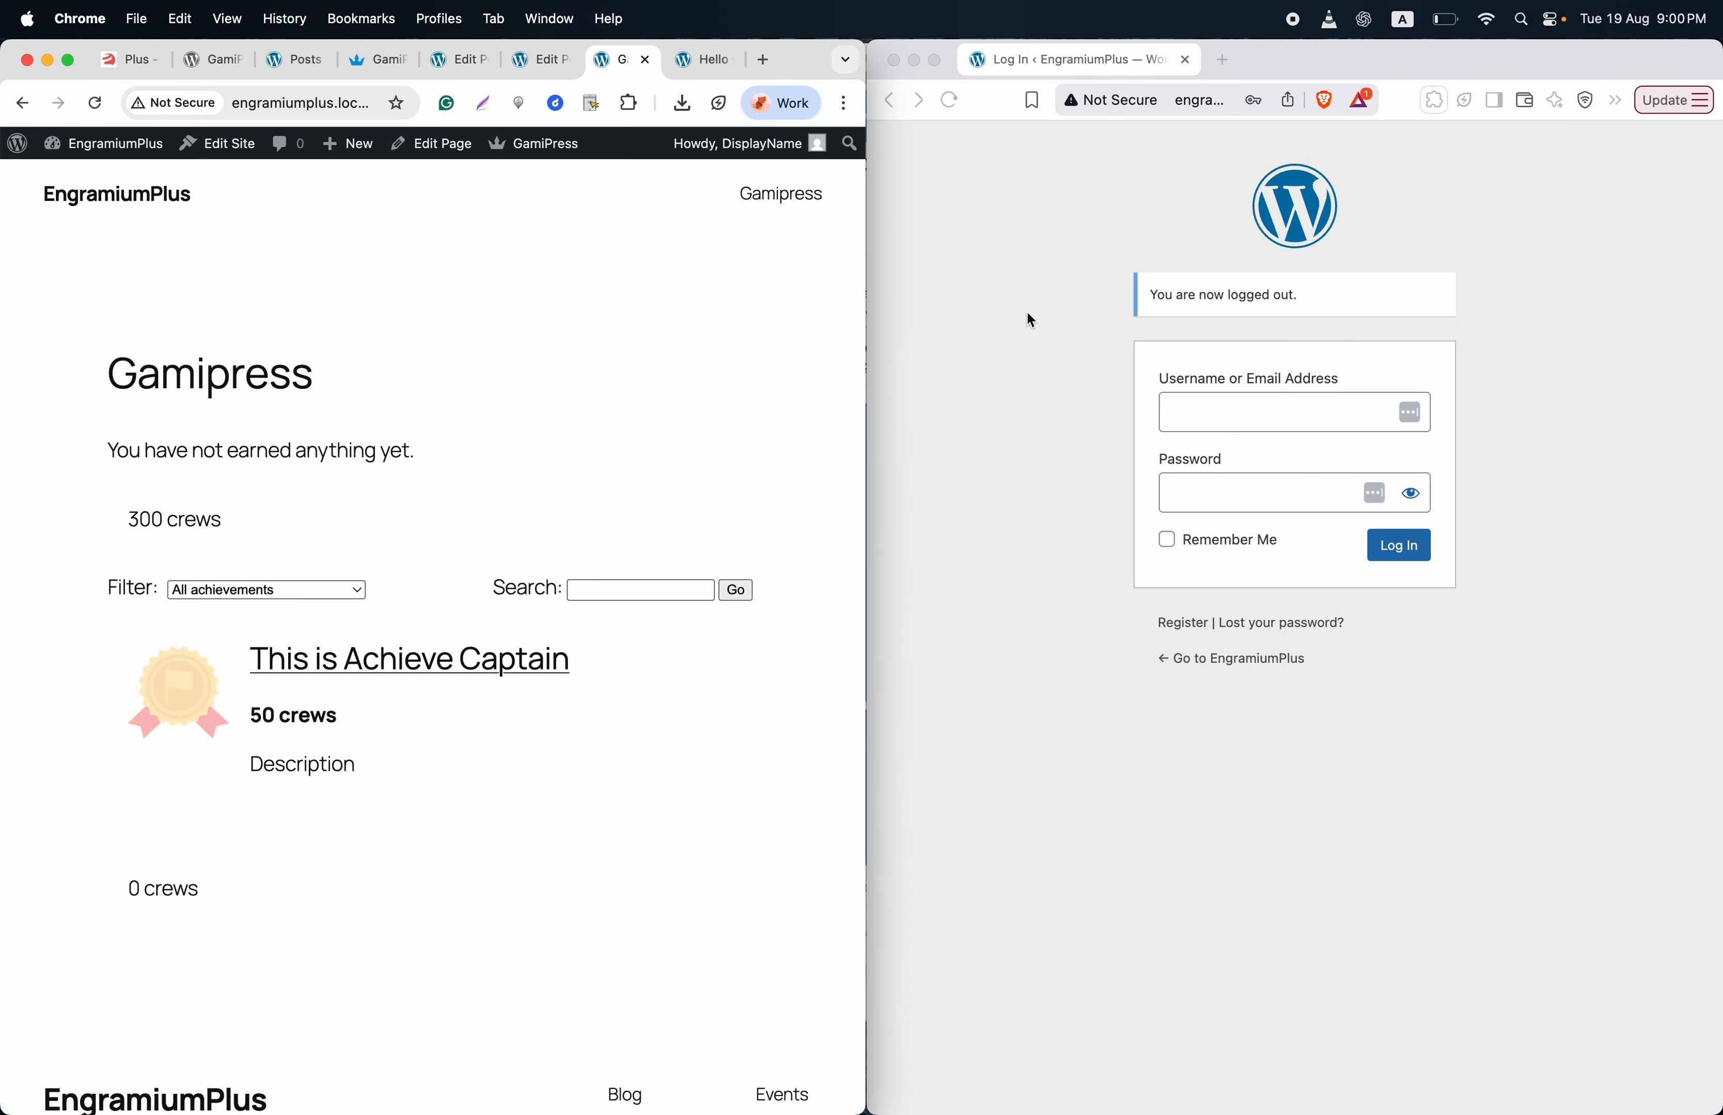
click(1031, 319)
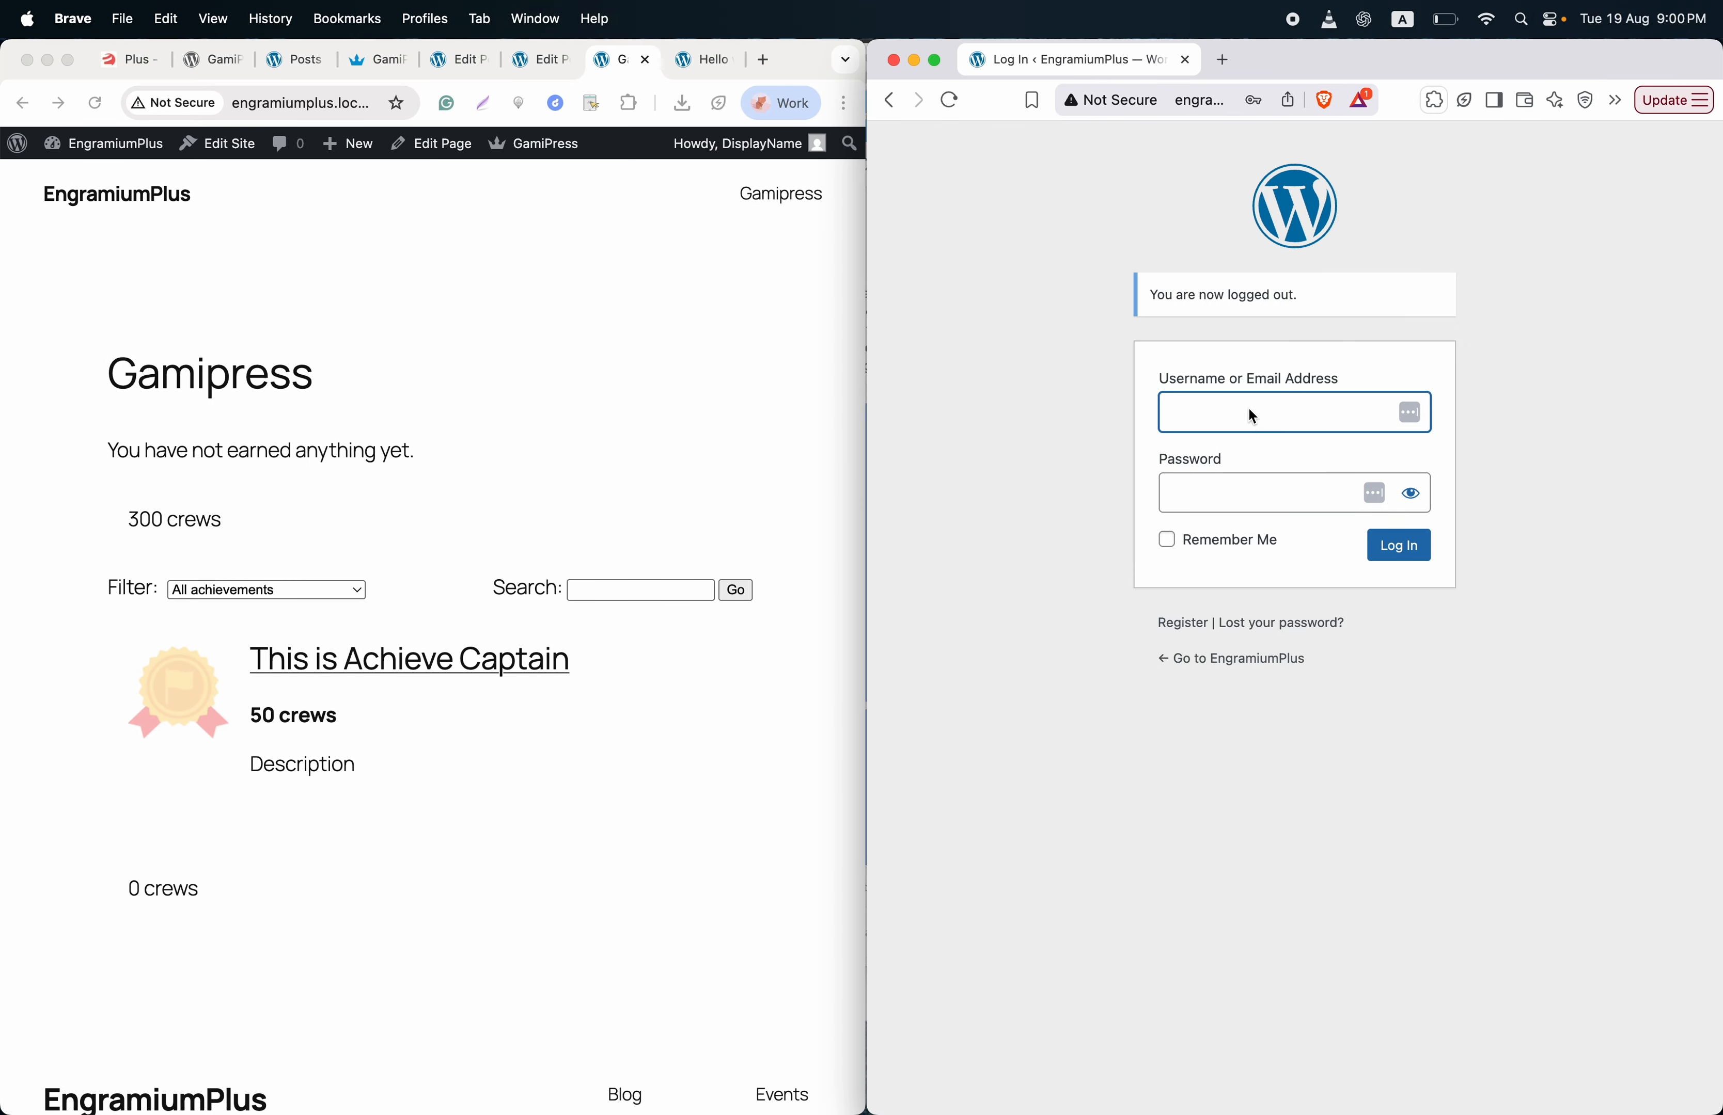
text(test)
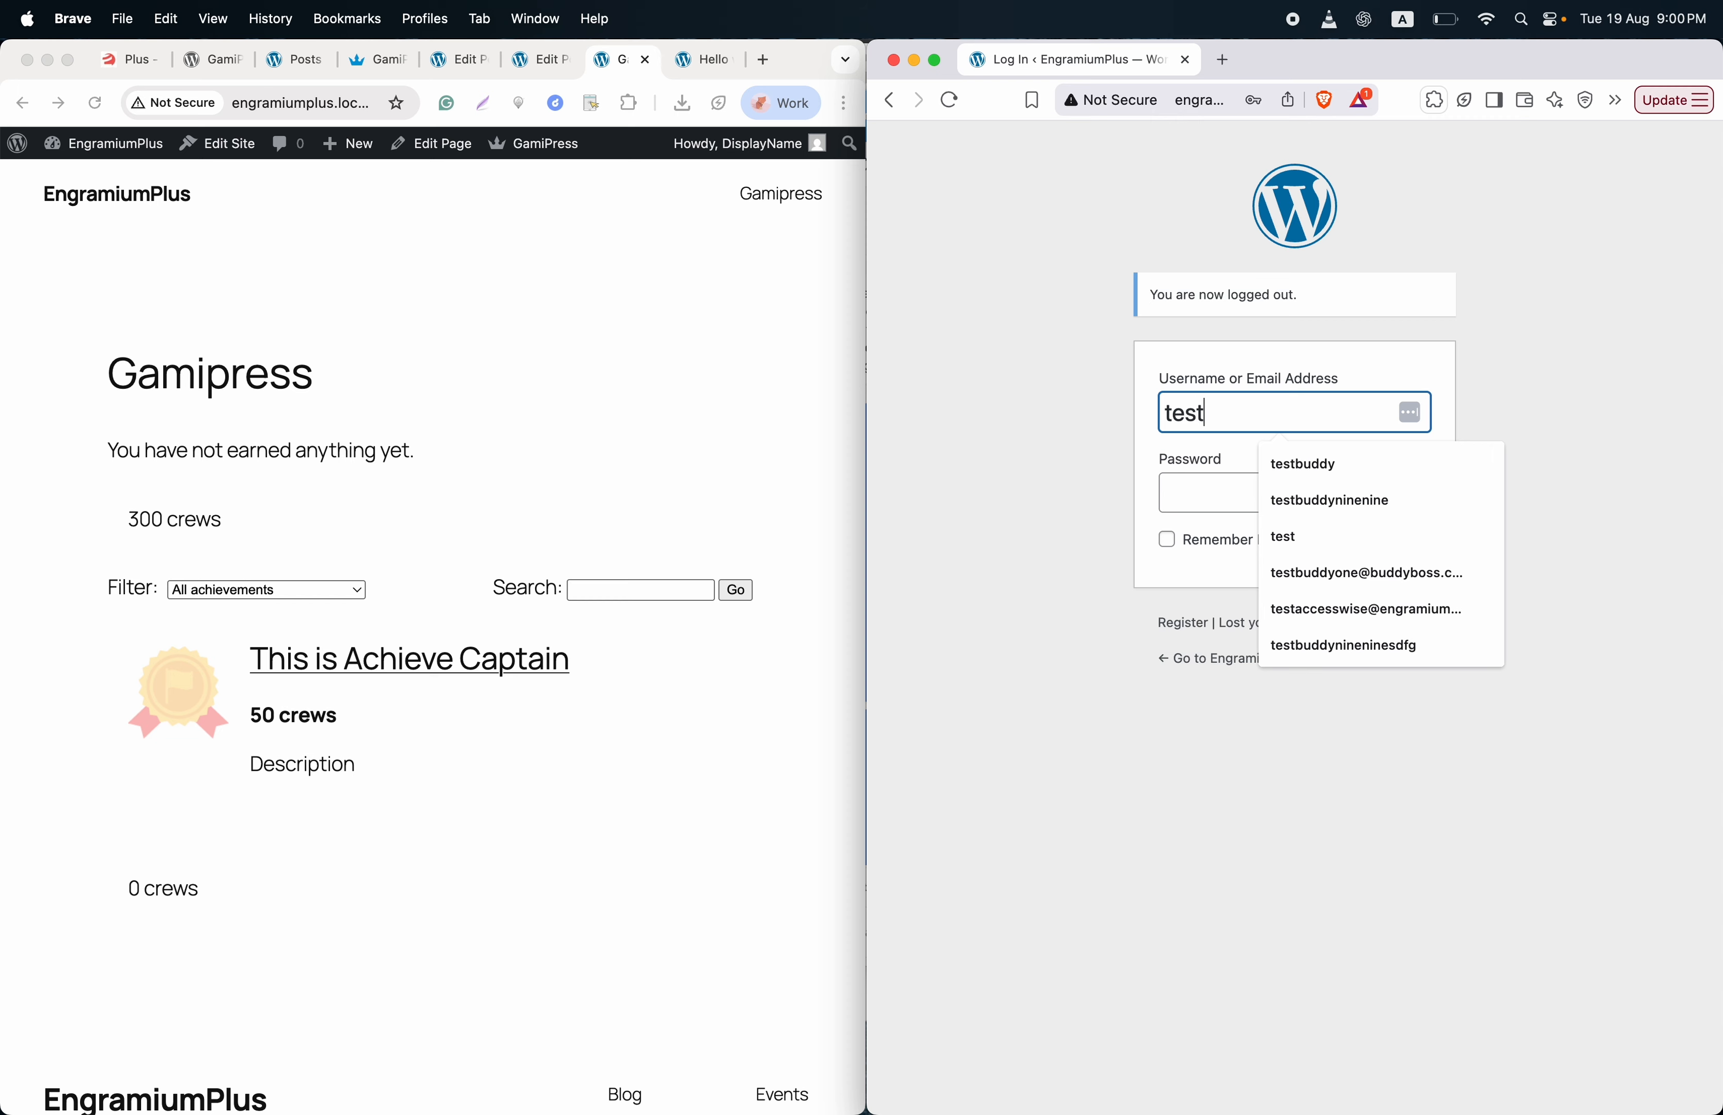
key(Tab)
text(test)
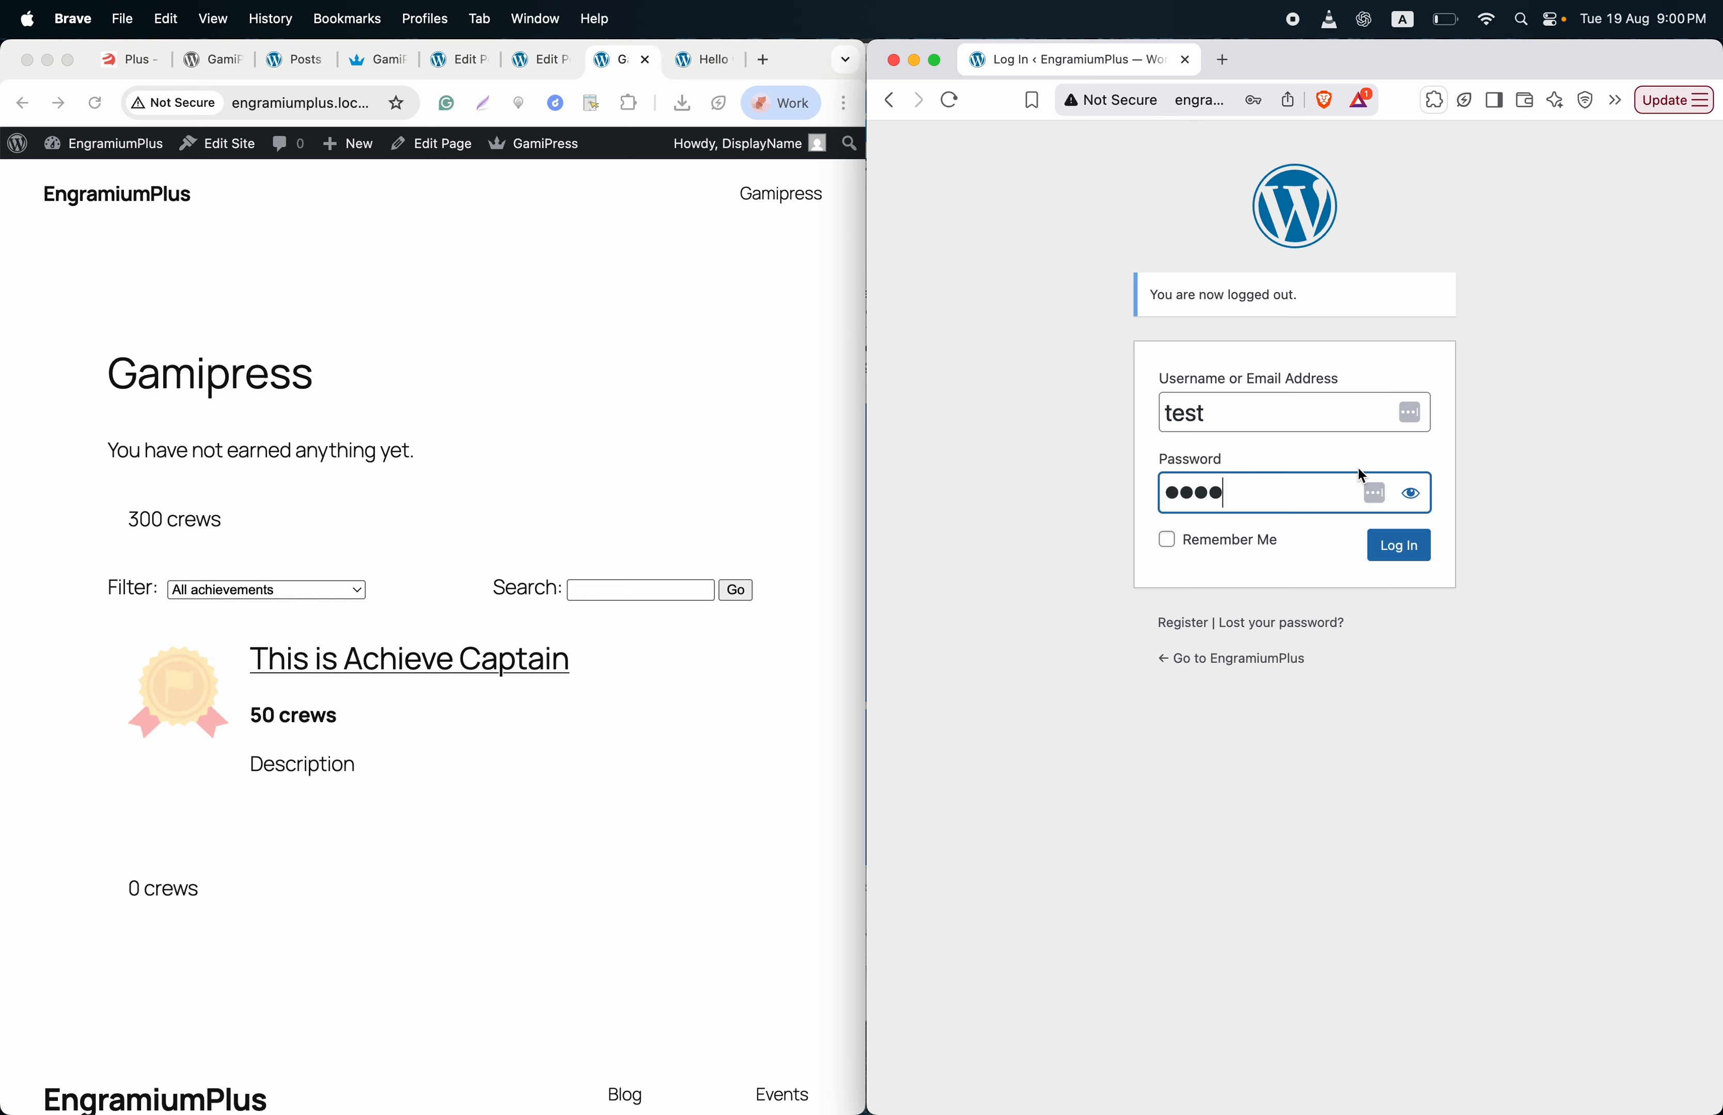
click(1403, 551)
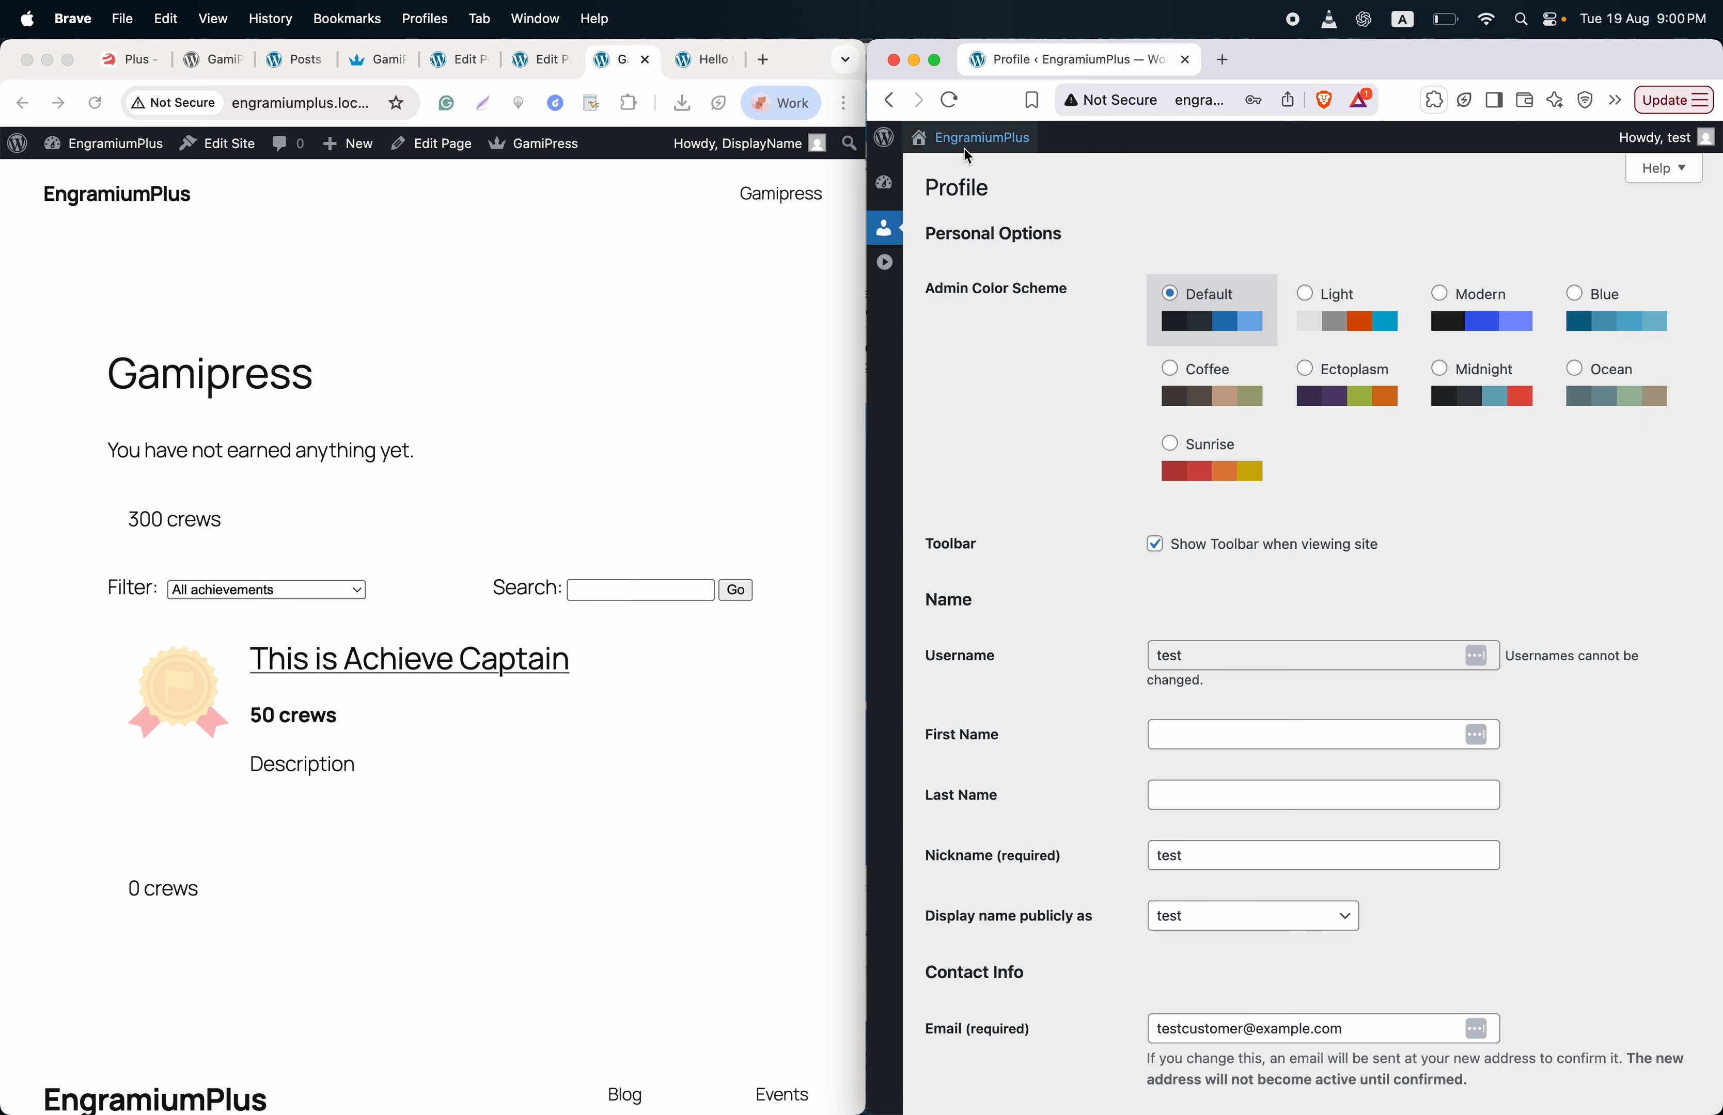
click(961, 182)
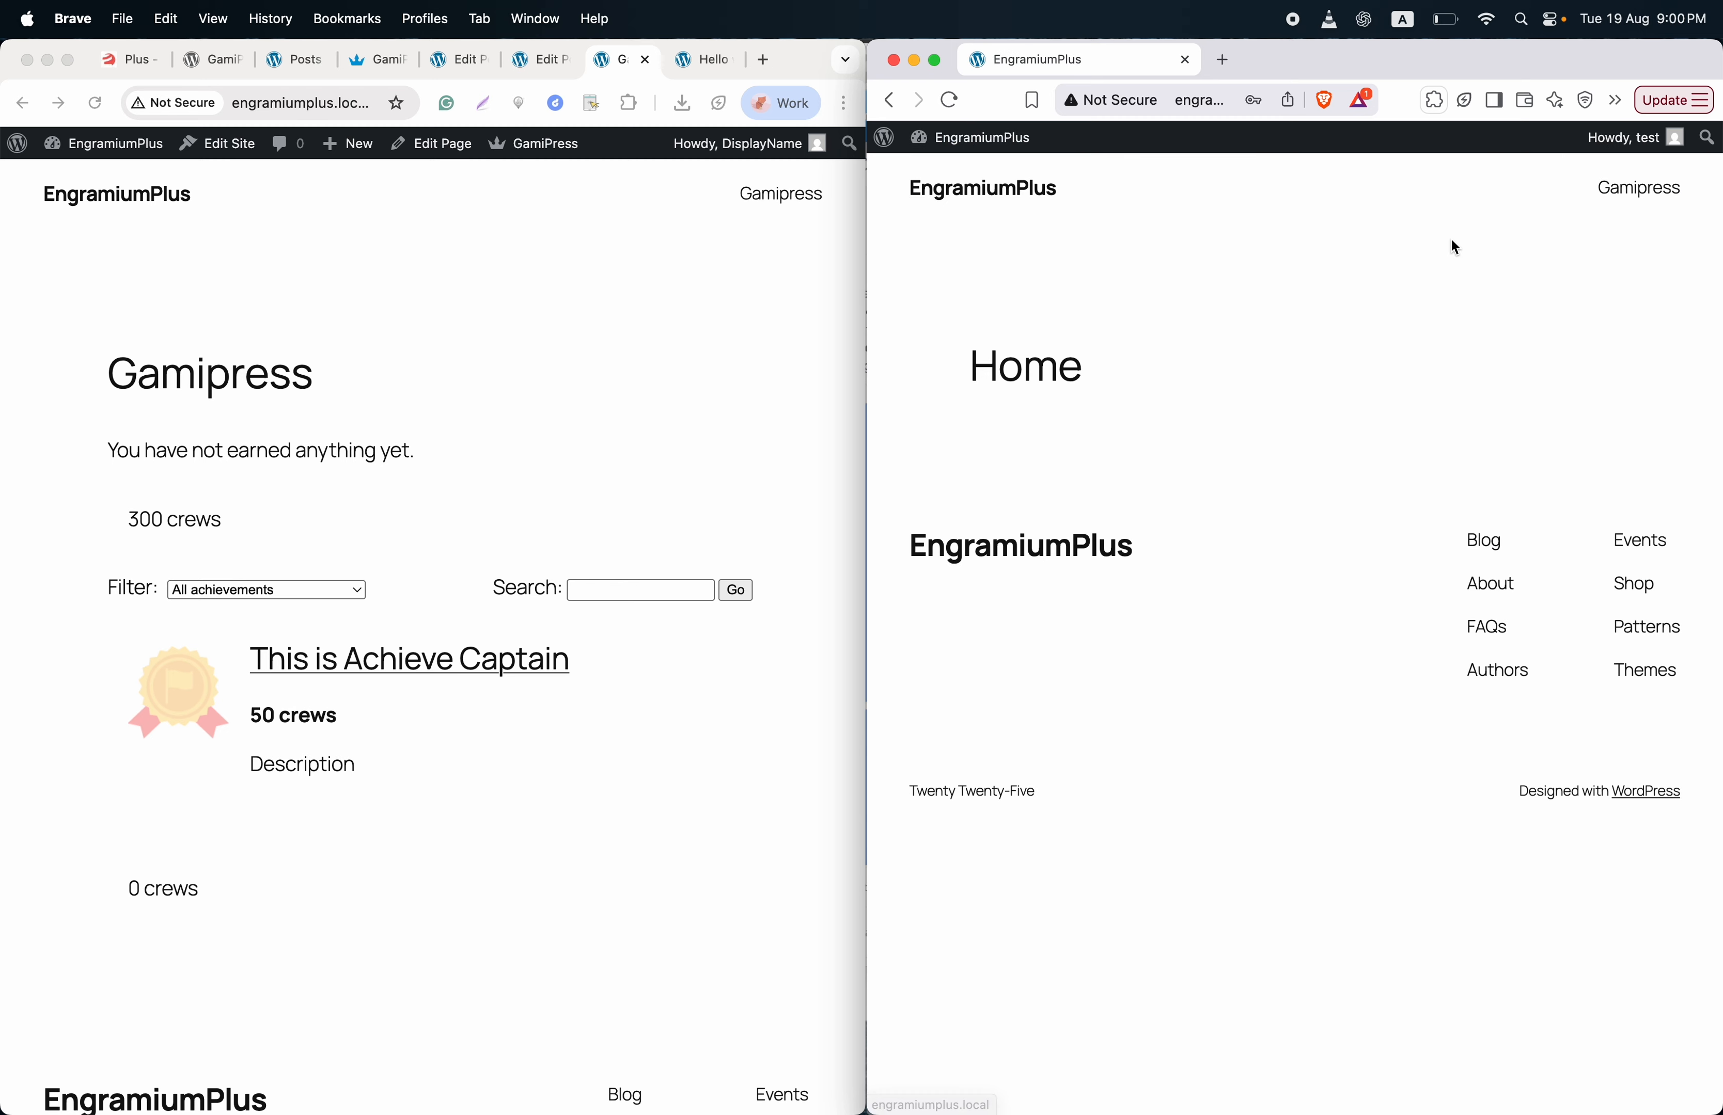
click(1631, 194)
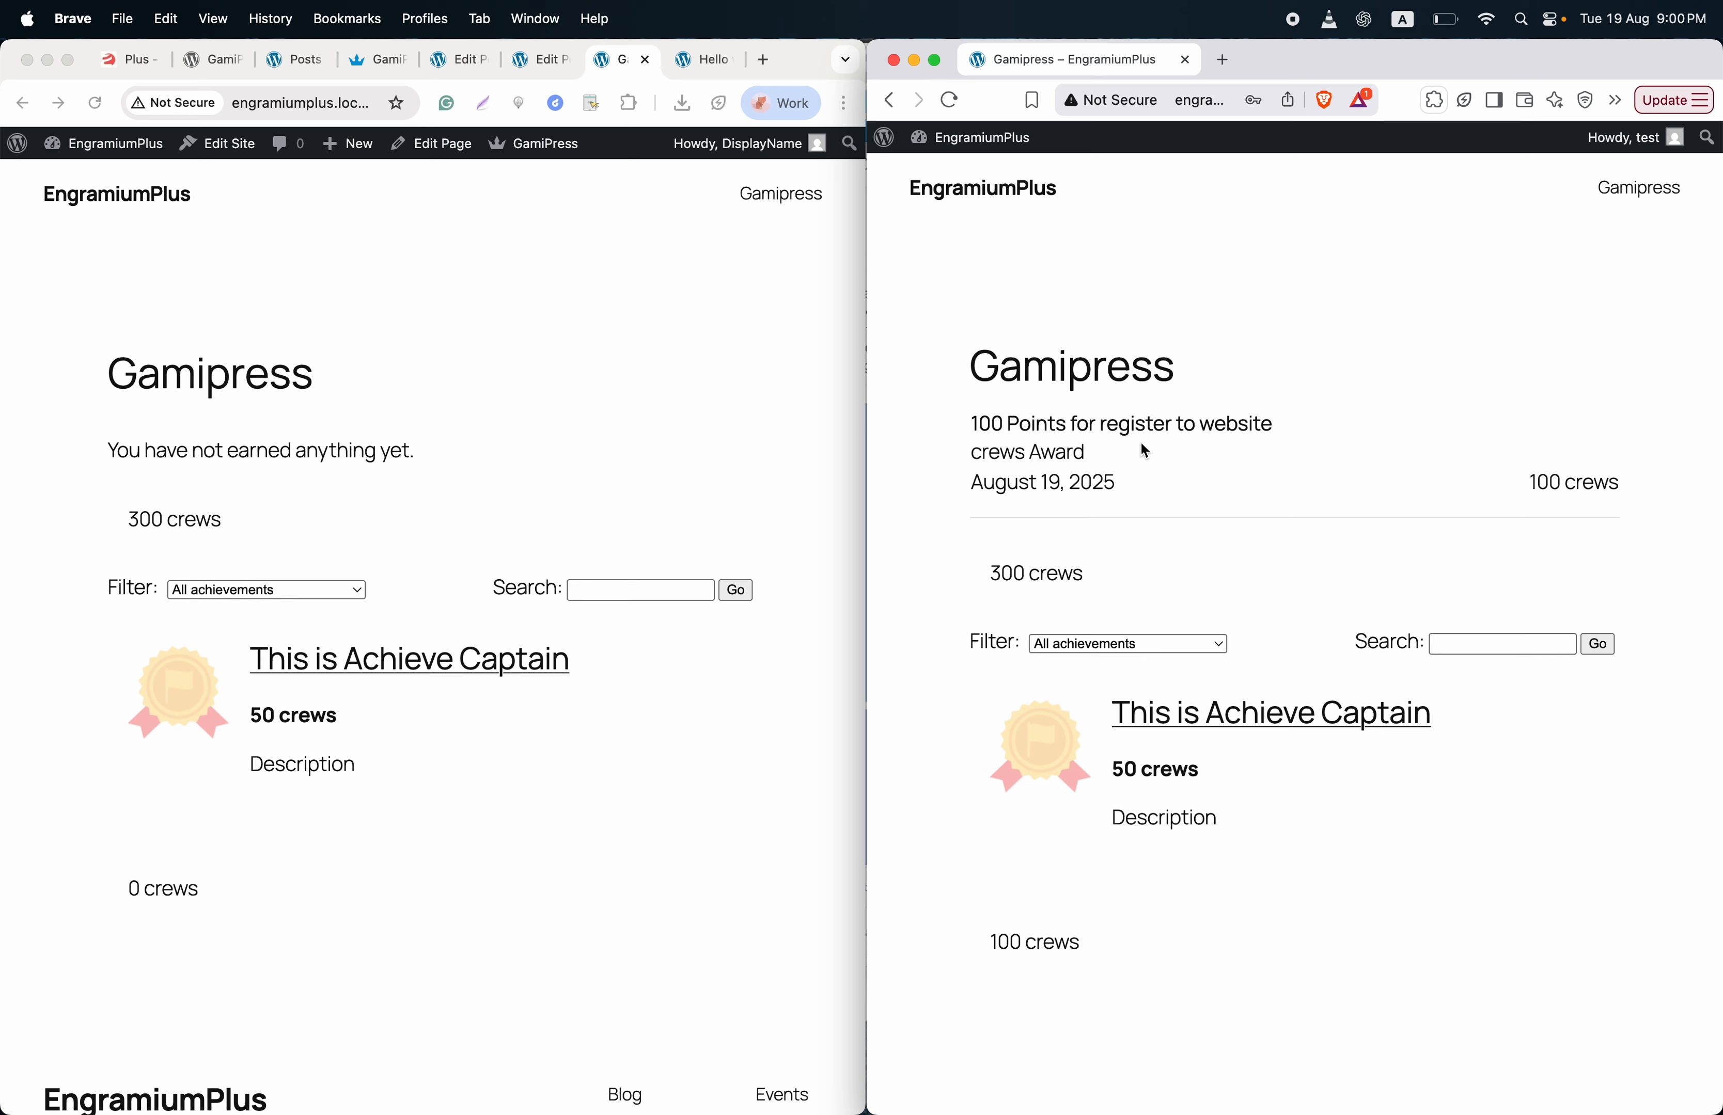
- Go to /hello-world as the test user and post the comment 'This is another comment'
click(1206, 111)
key(Right)
text(hel)
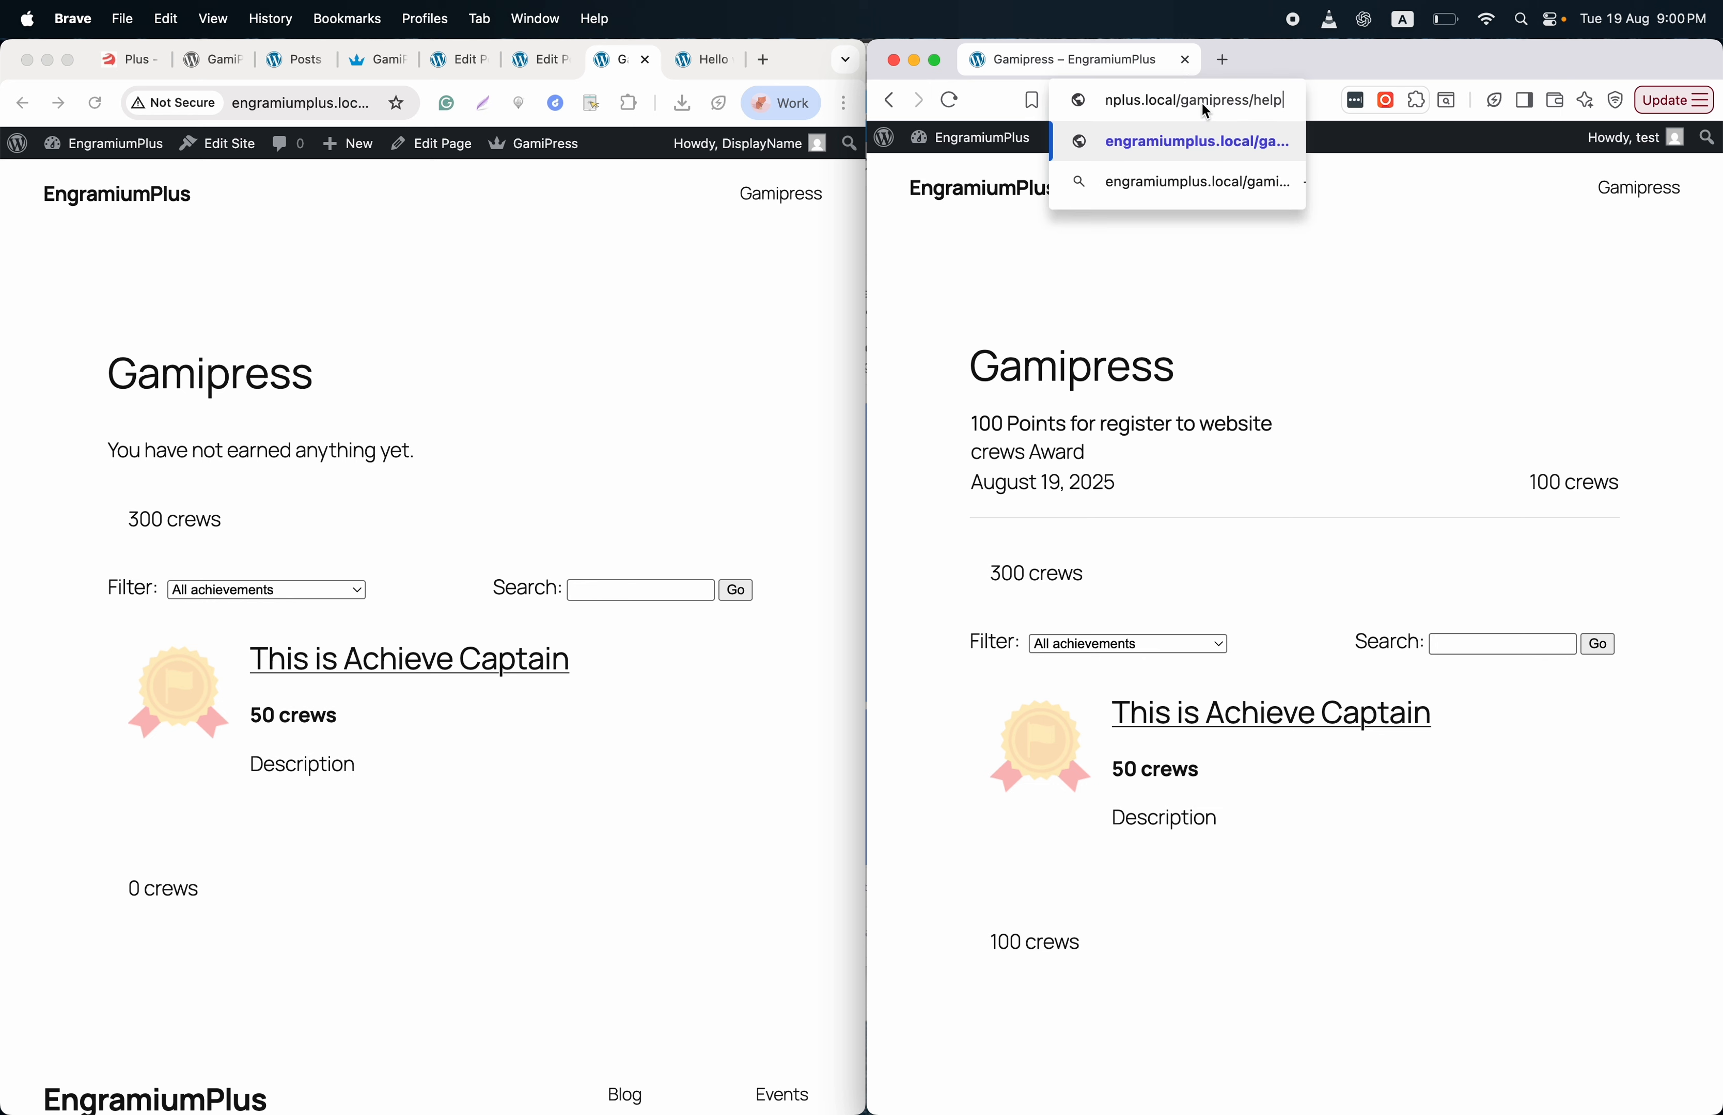
text(lo-world)
key(Return)
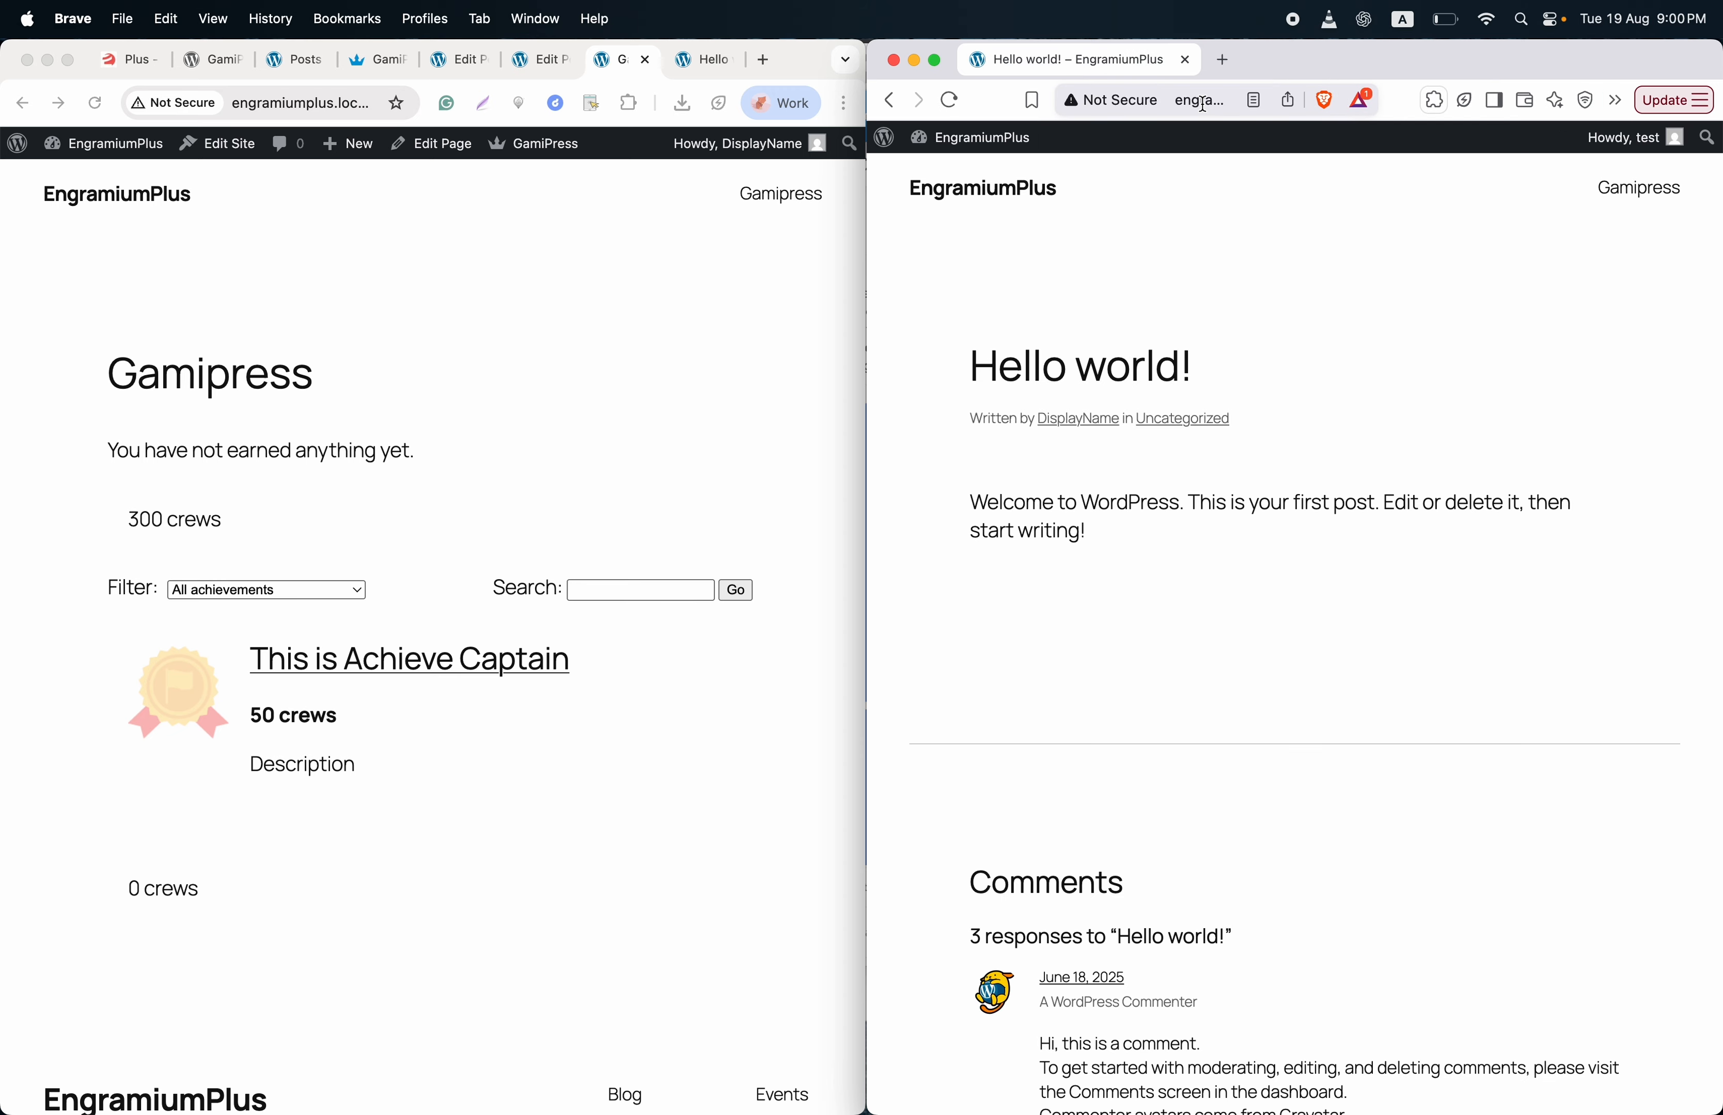
scroll(1163, 432, down, 5)
scroll(1154, 489, down, 10)
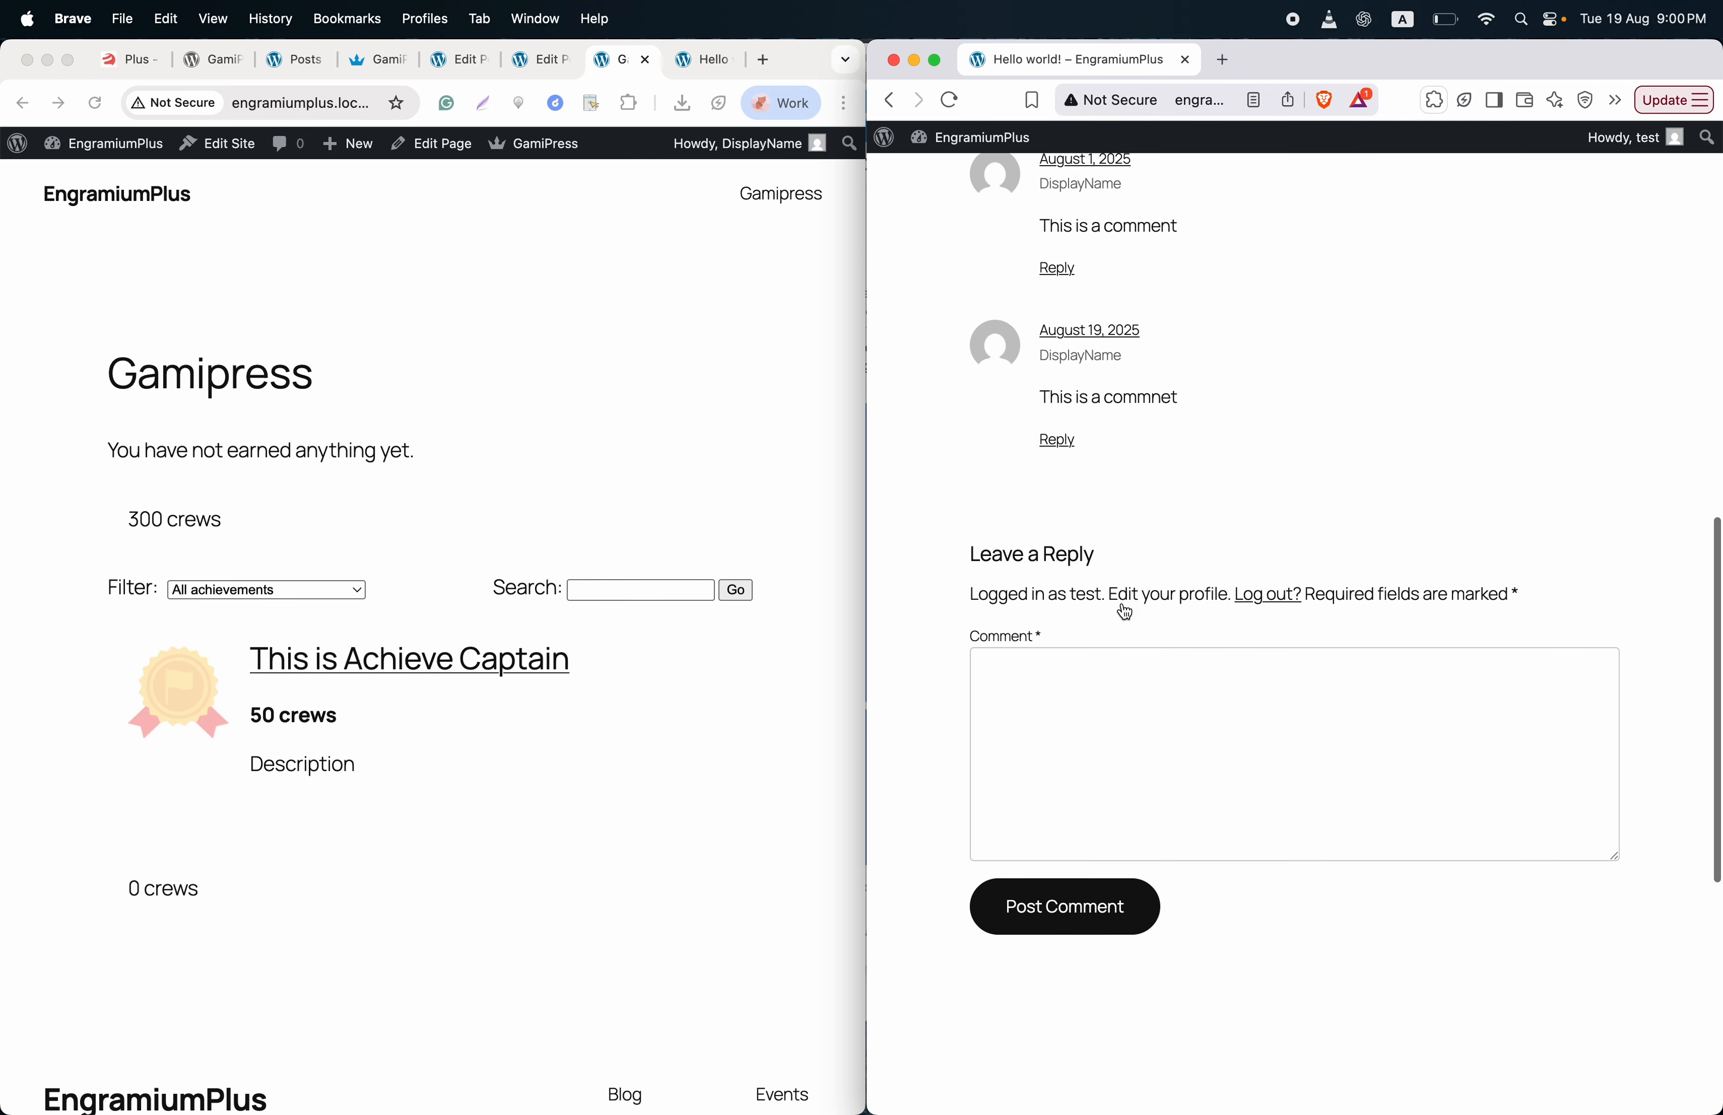
click(1107, 662)
text(This is another comment)
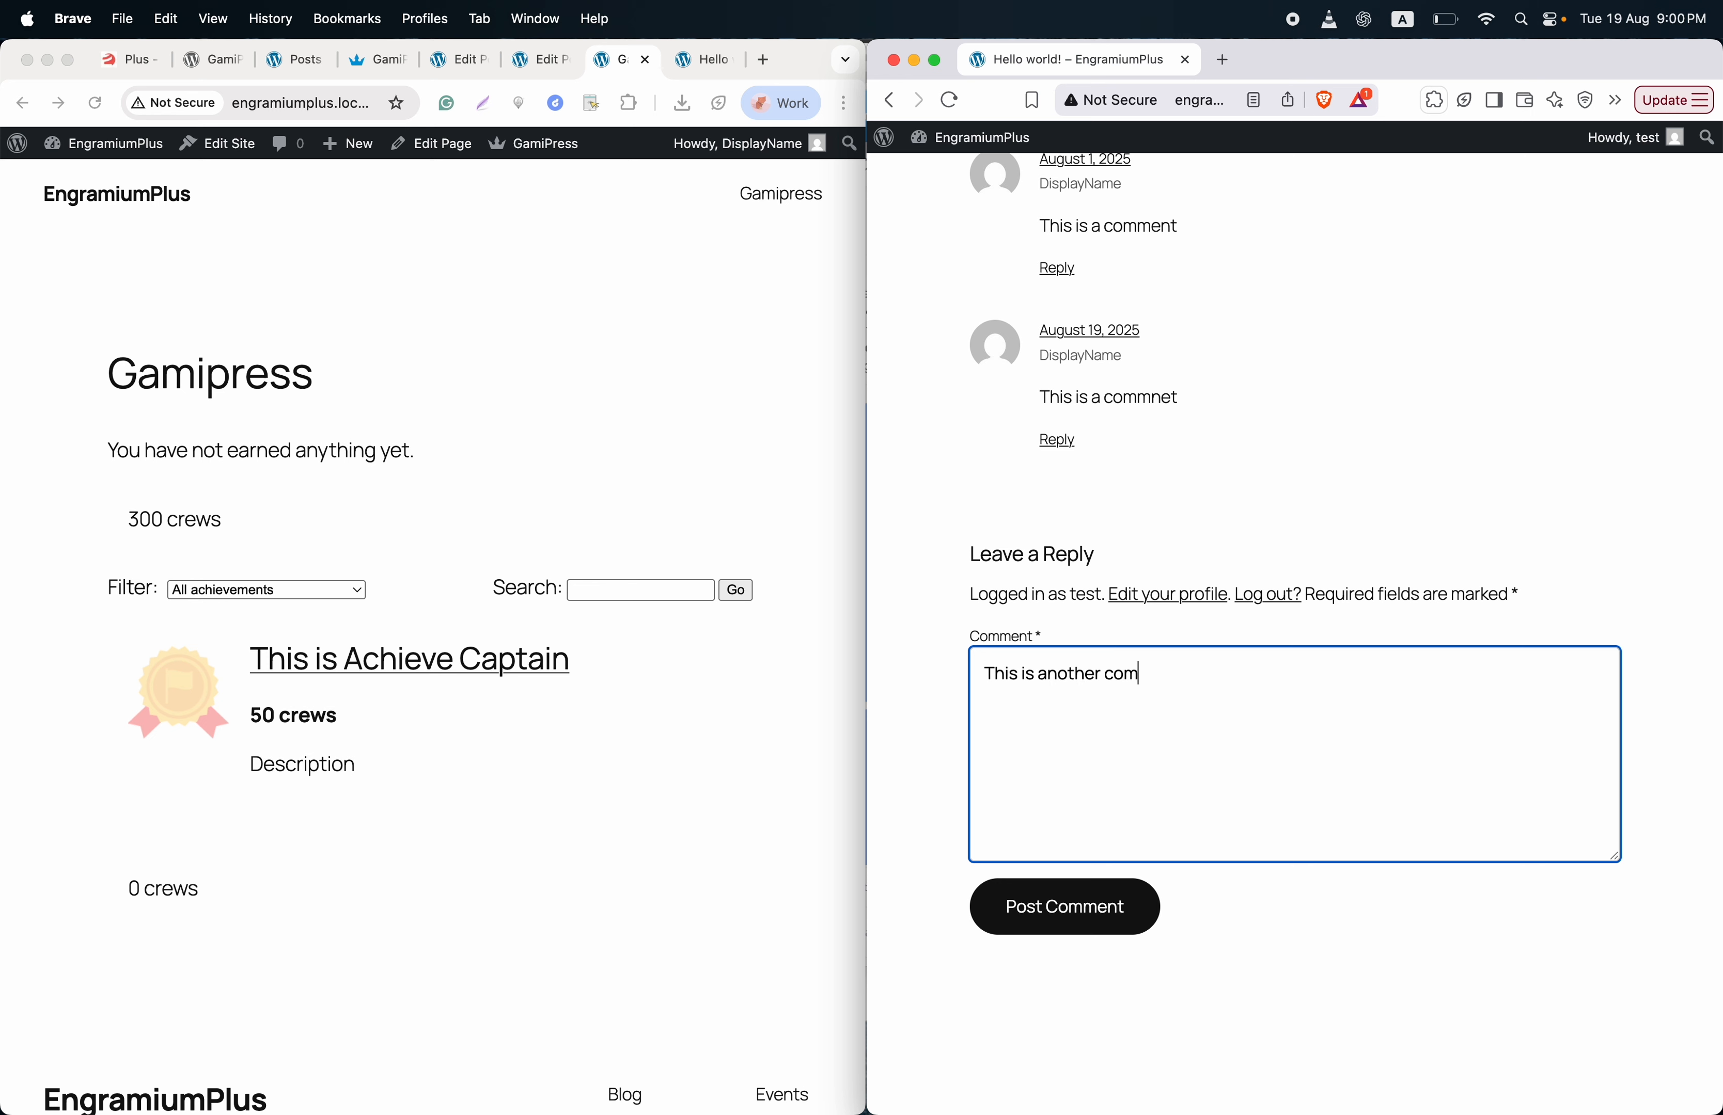
click(1085, 909)
scroll(1153, 636, up, 1)
scroll(1153, 637, up, 3)
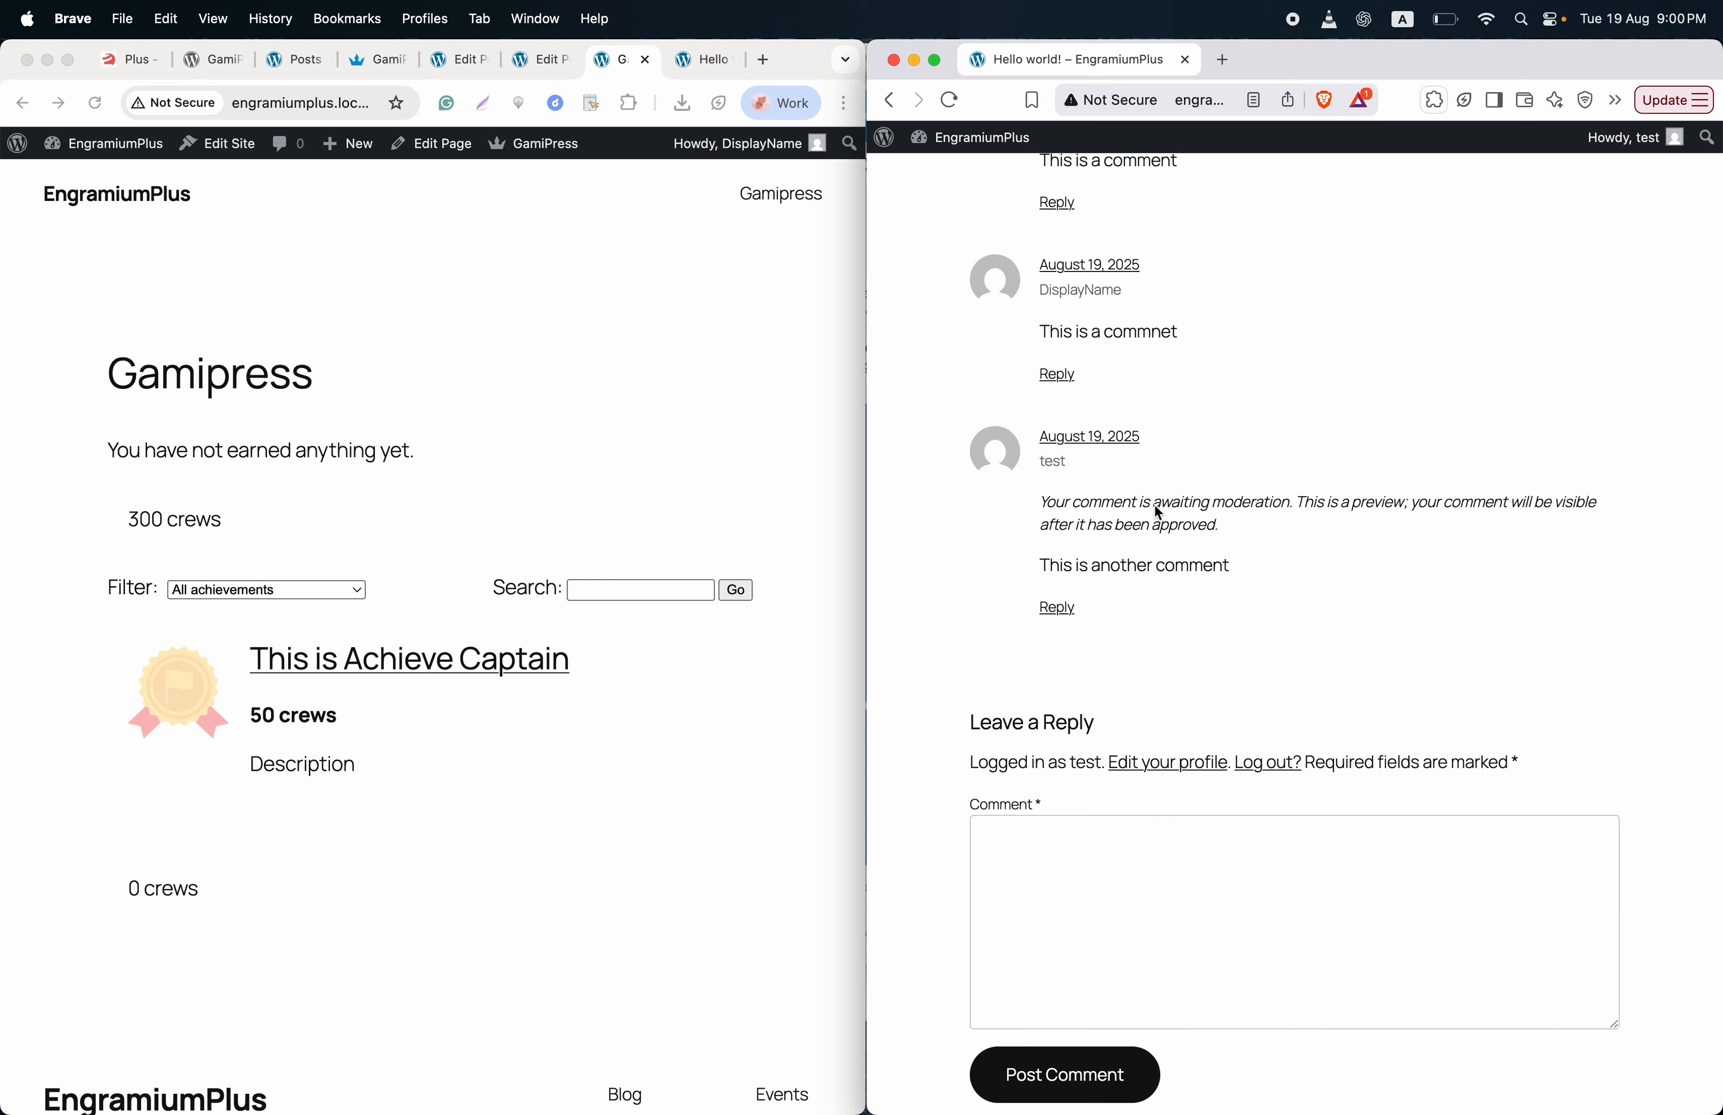
- Approve the test user's pending comment, then reload their Gamipress page to see the 100-crew comment award
click(108, 156)
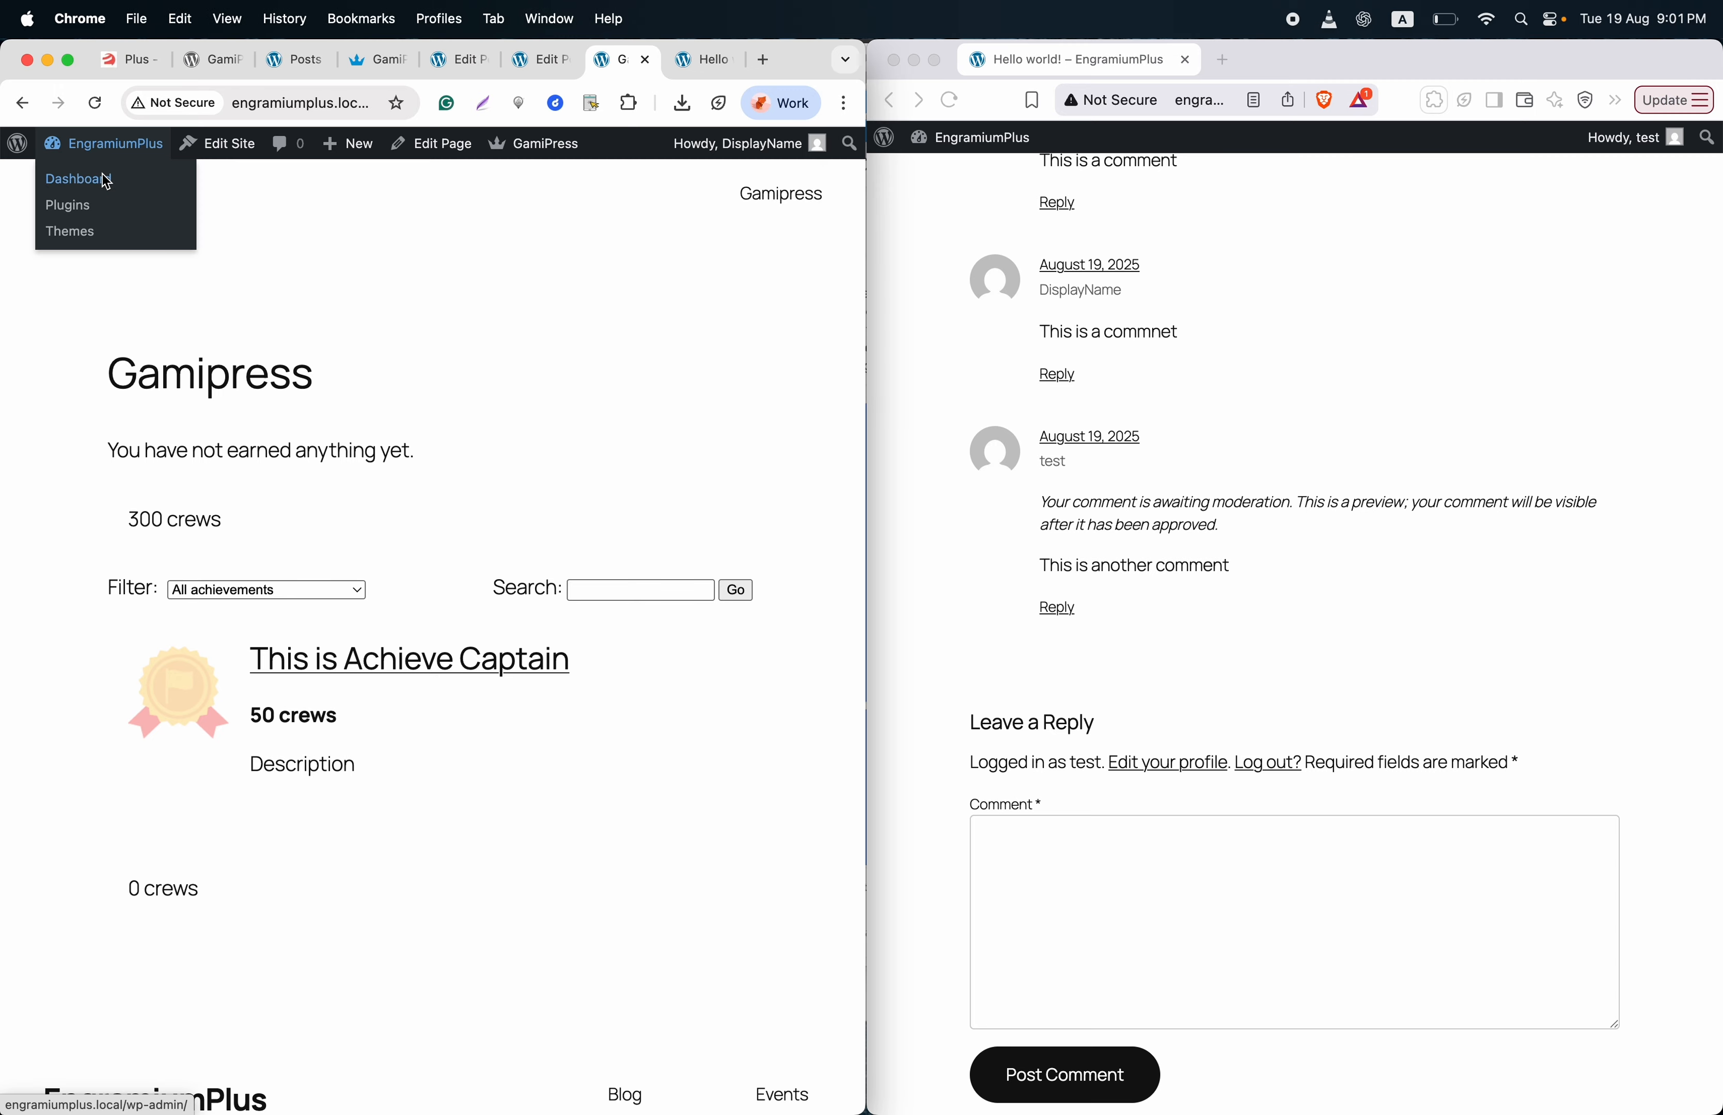
click(106, 179)
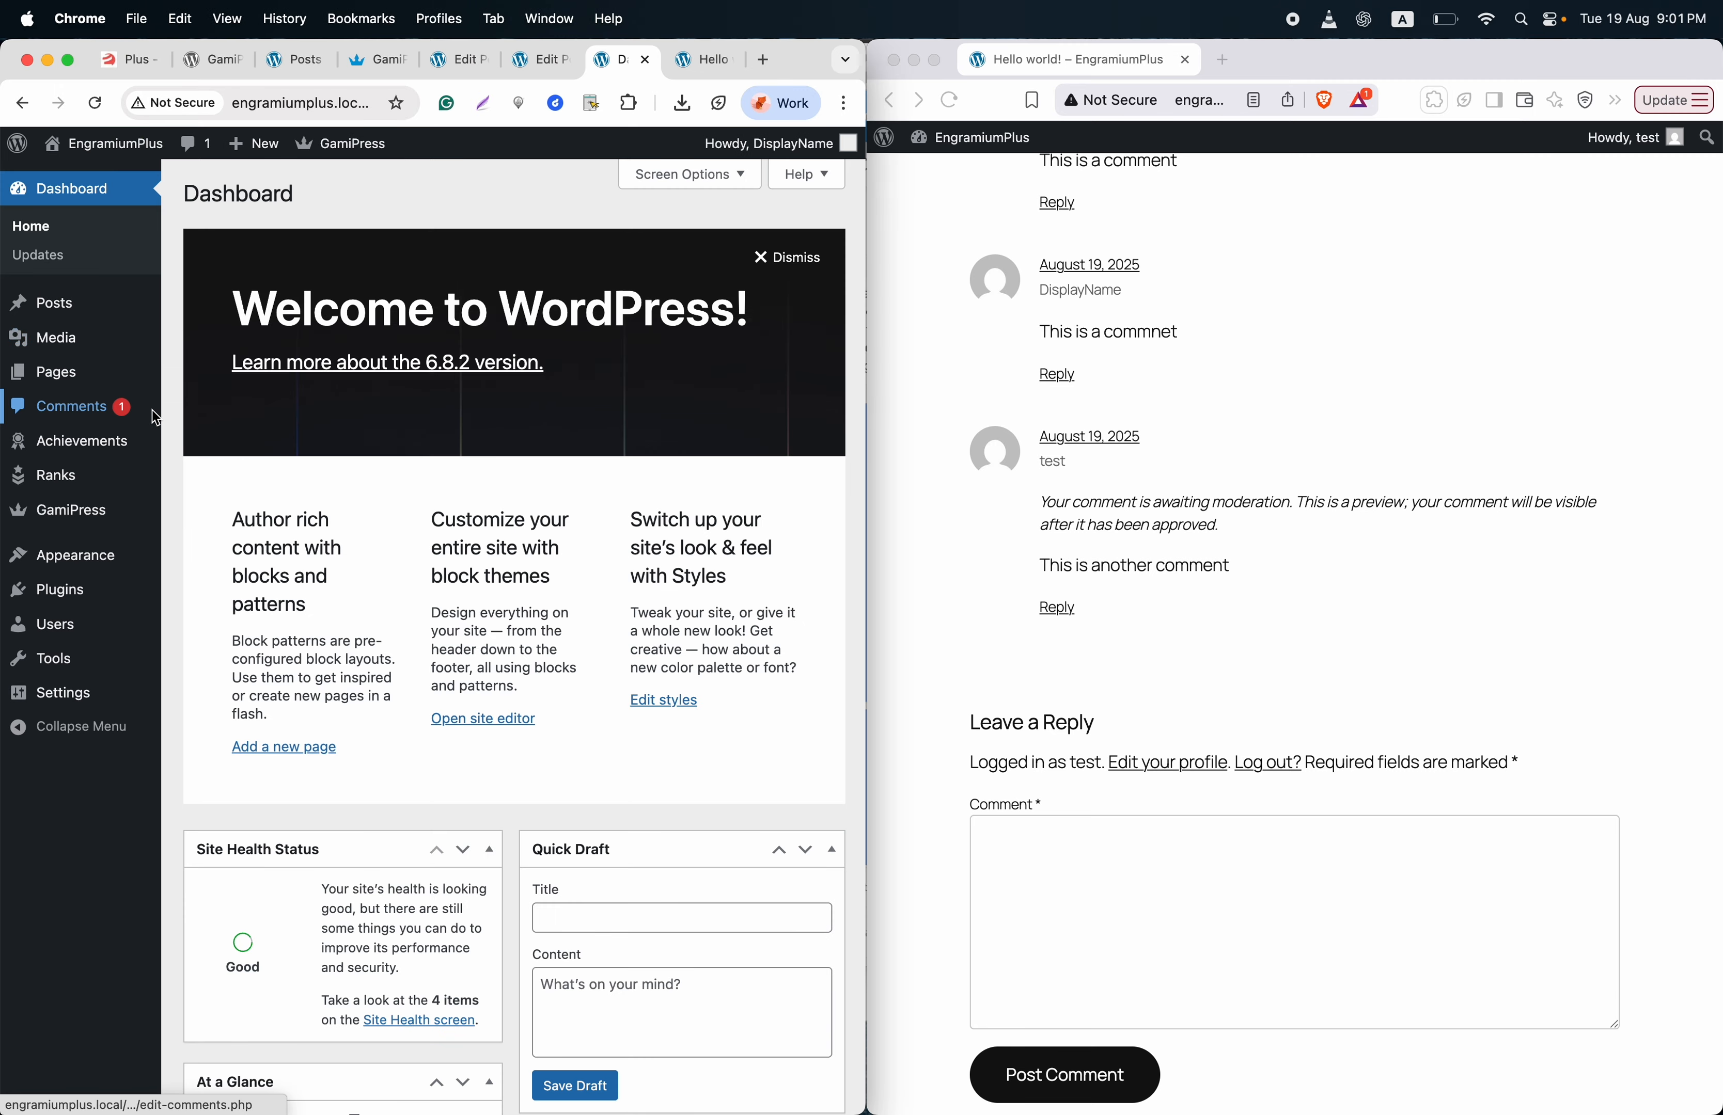
click(134, 408)
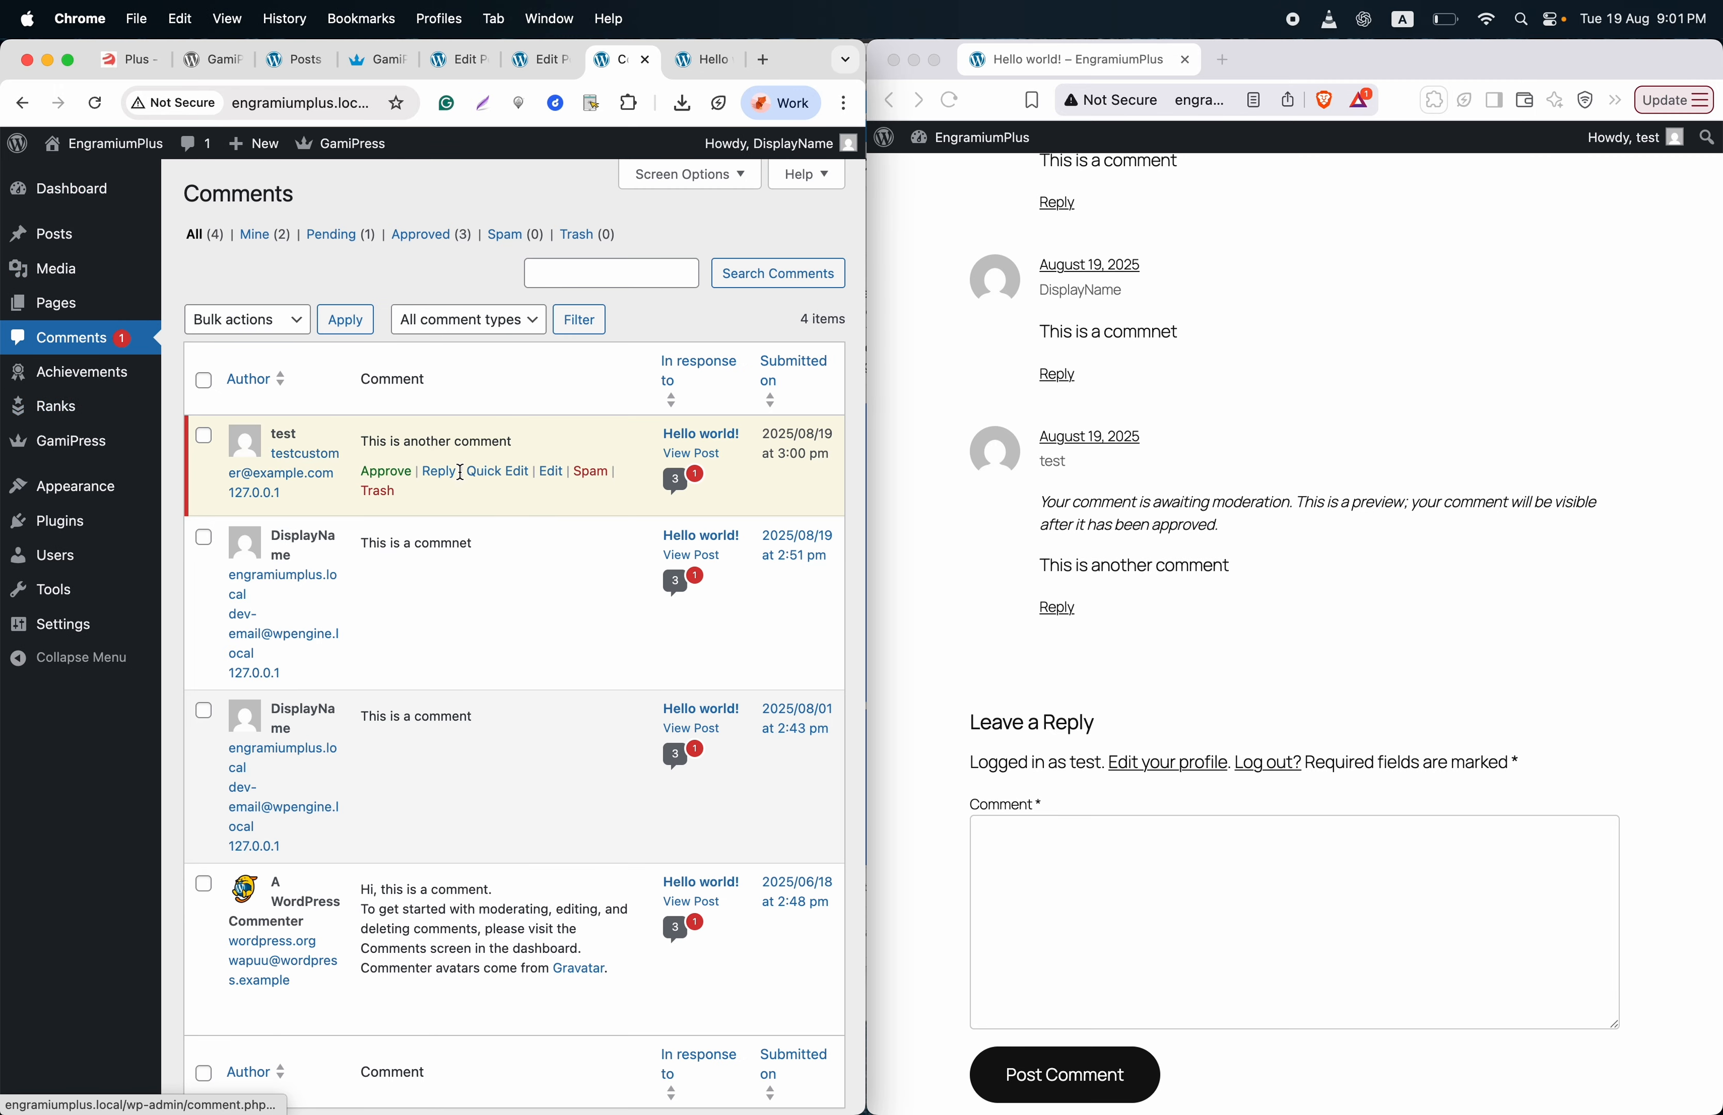
click(395, 476)
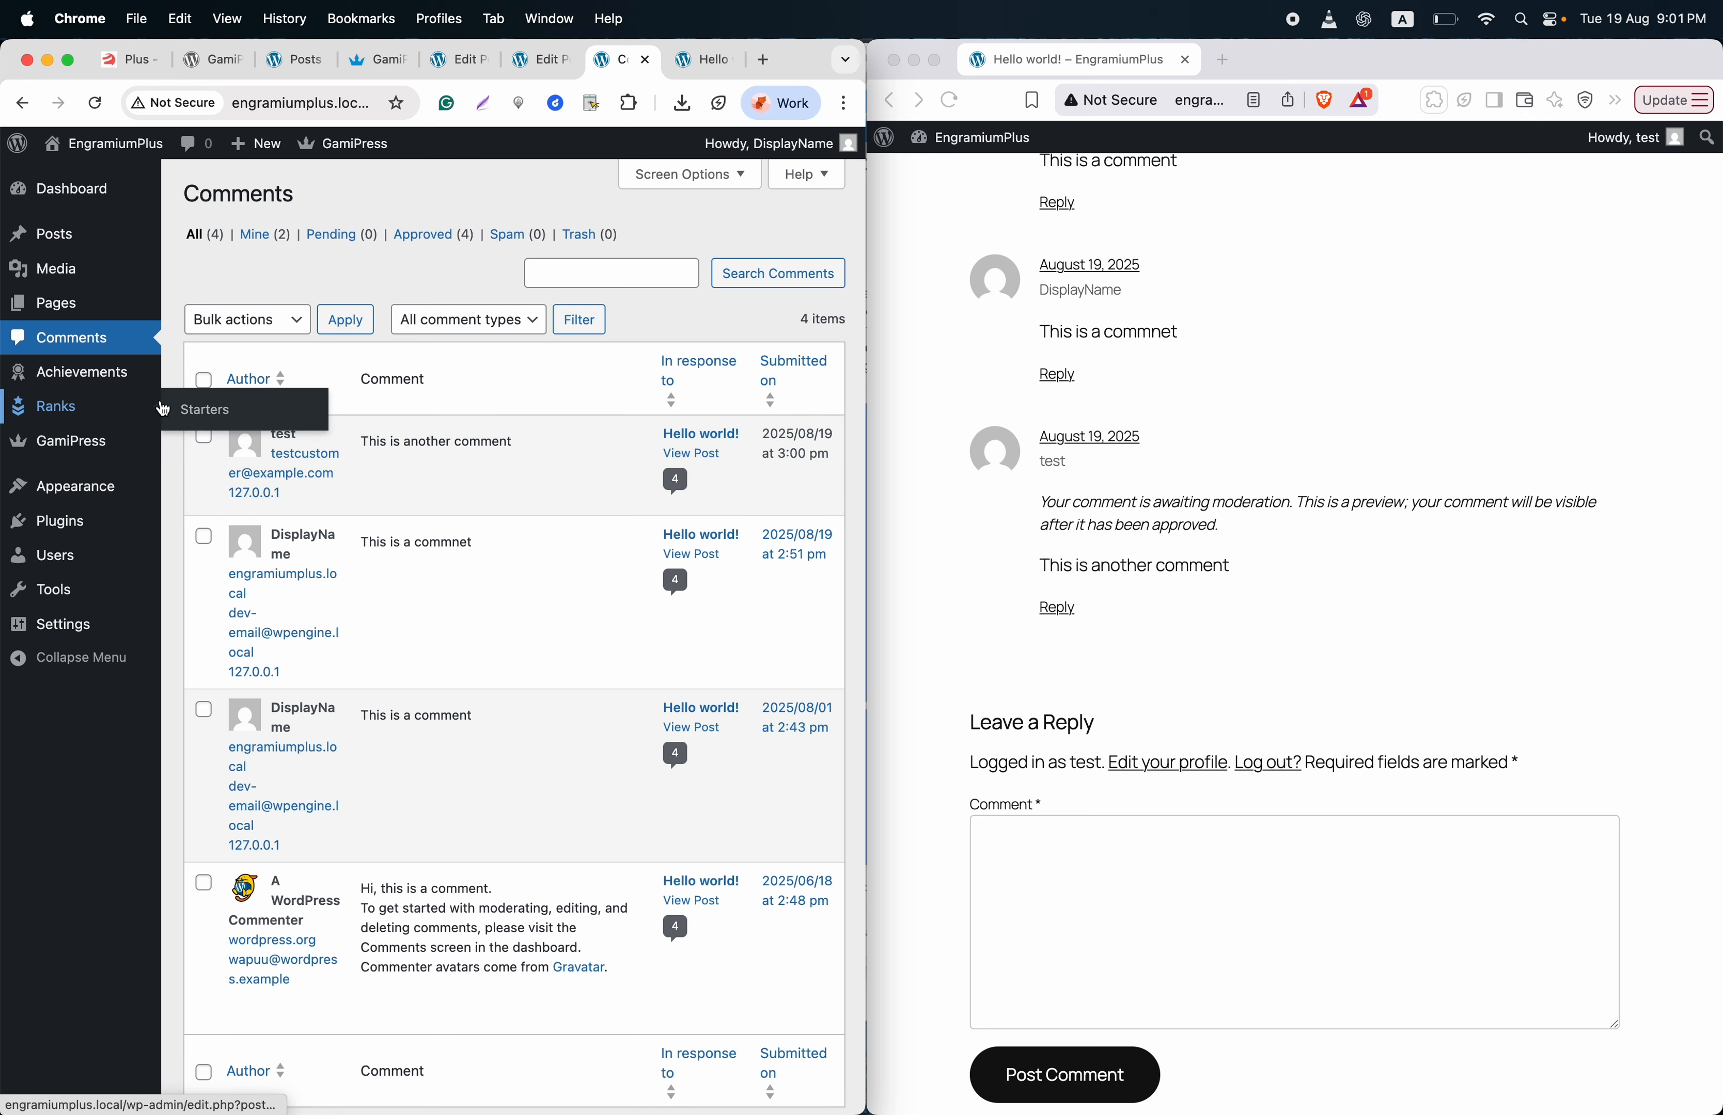
click(951, 100)
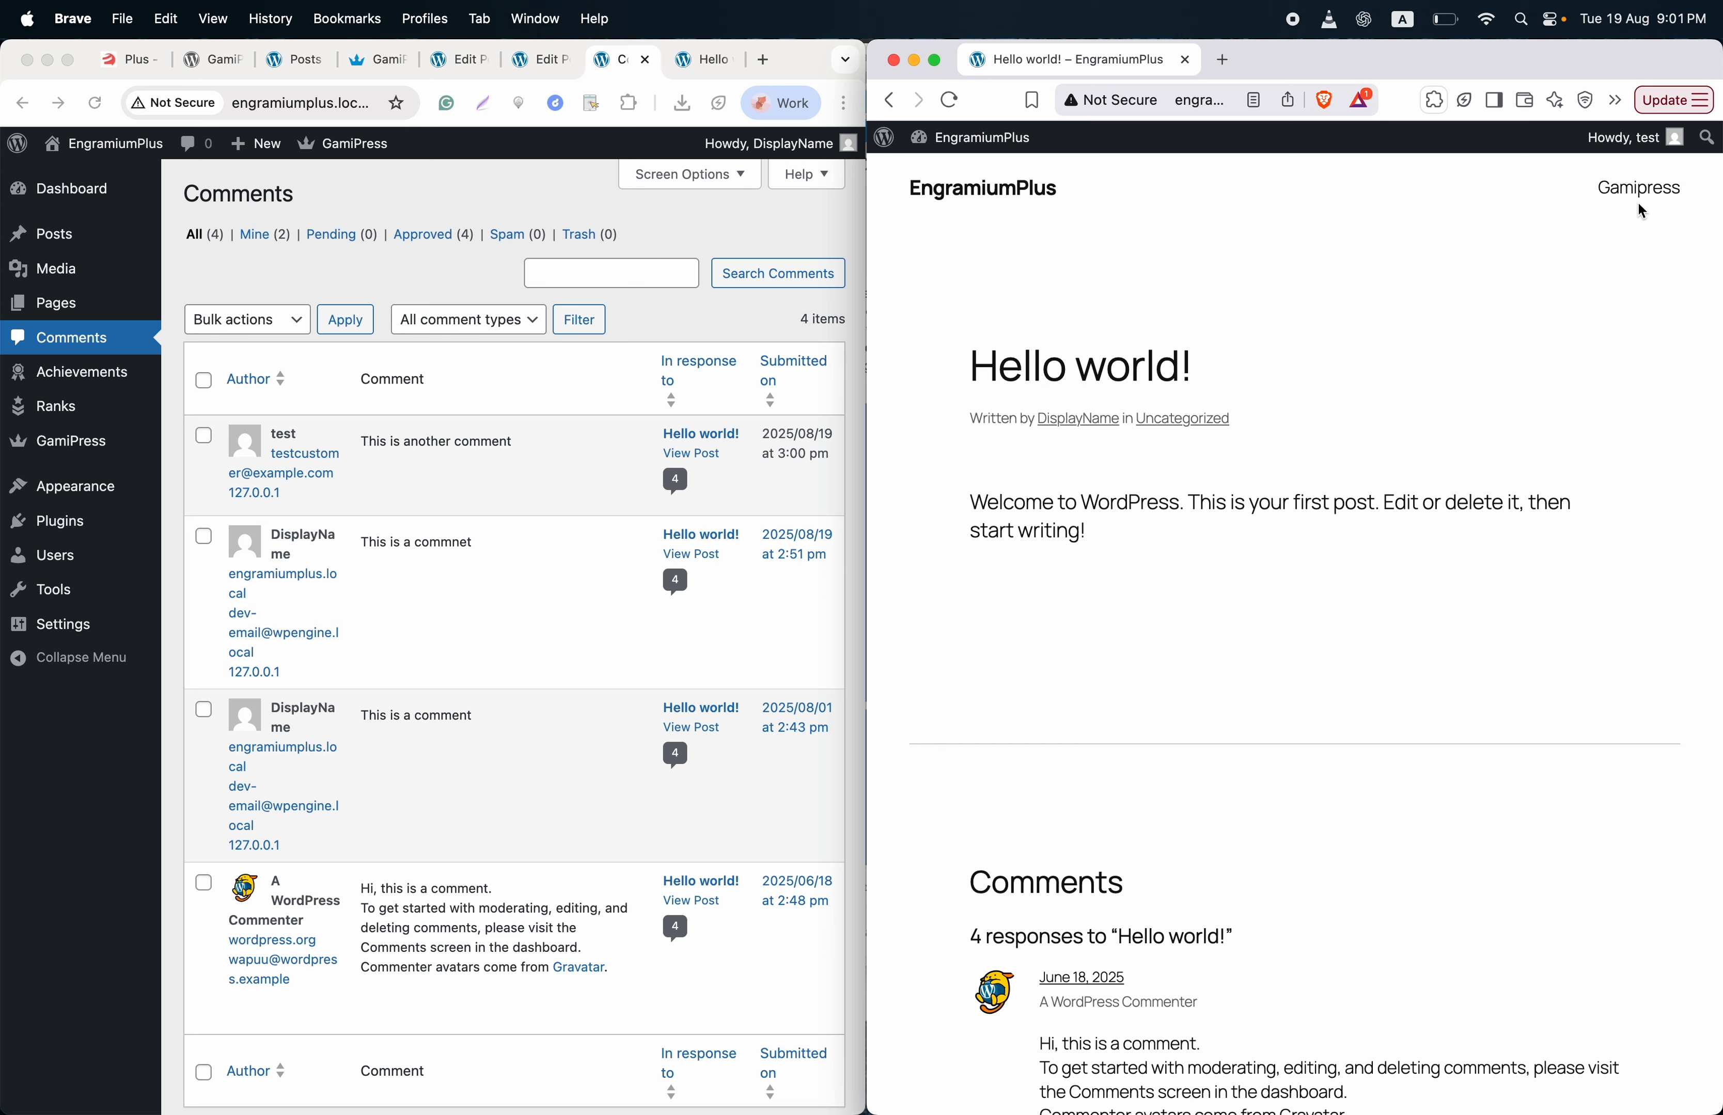
click(1638, 191)
scroll(1313, 391, down, 1)
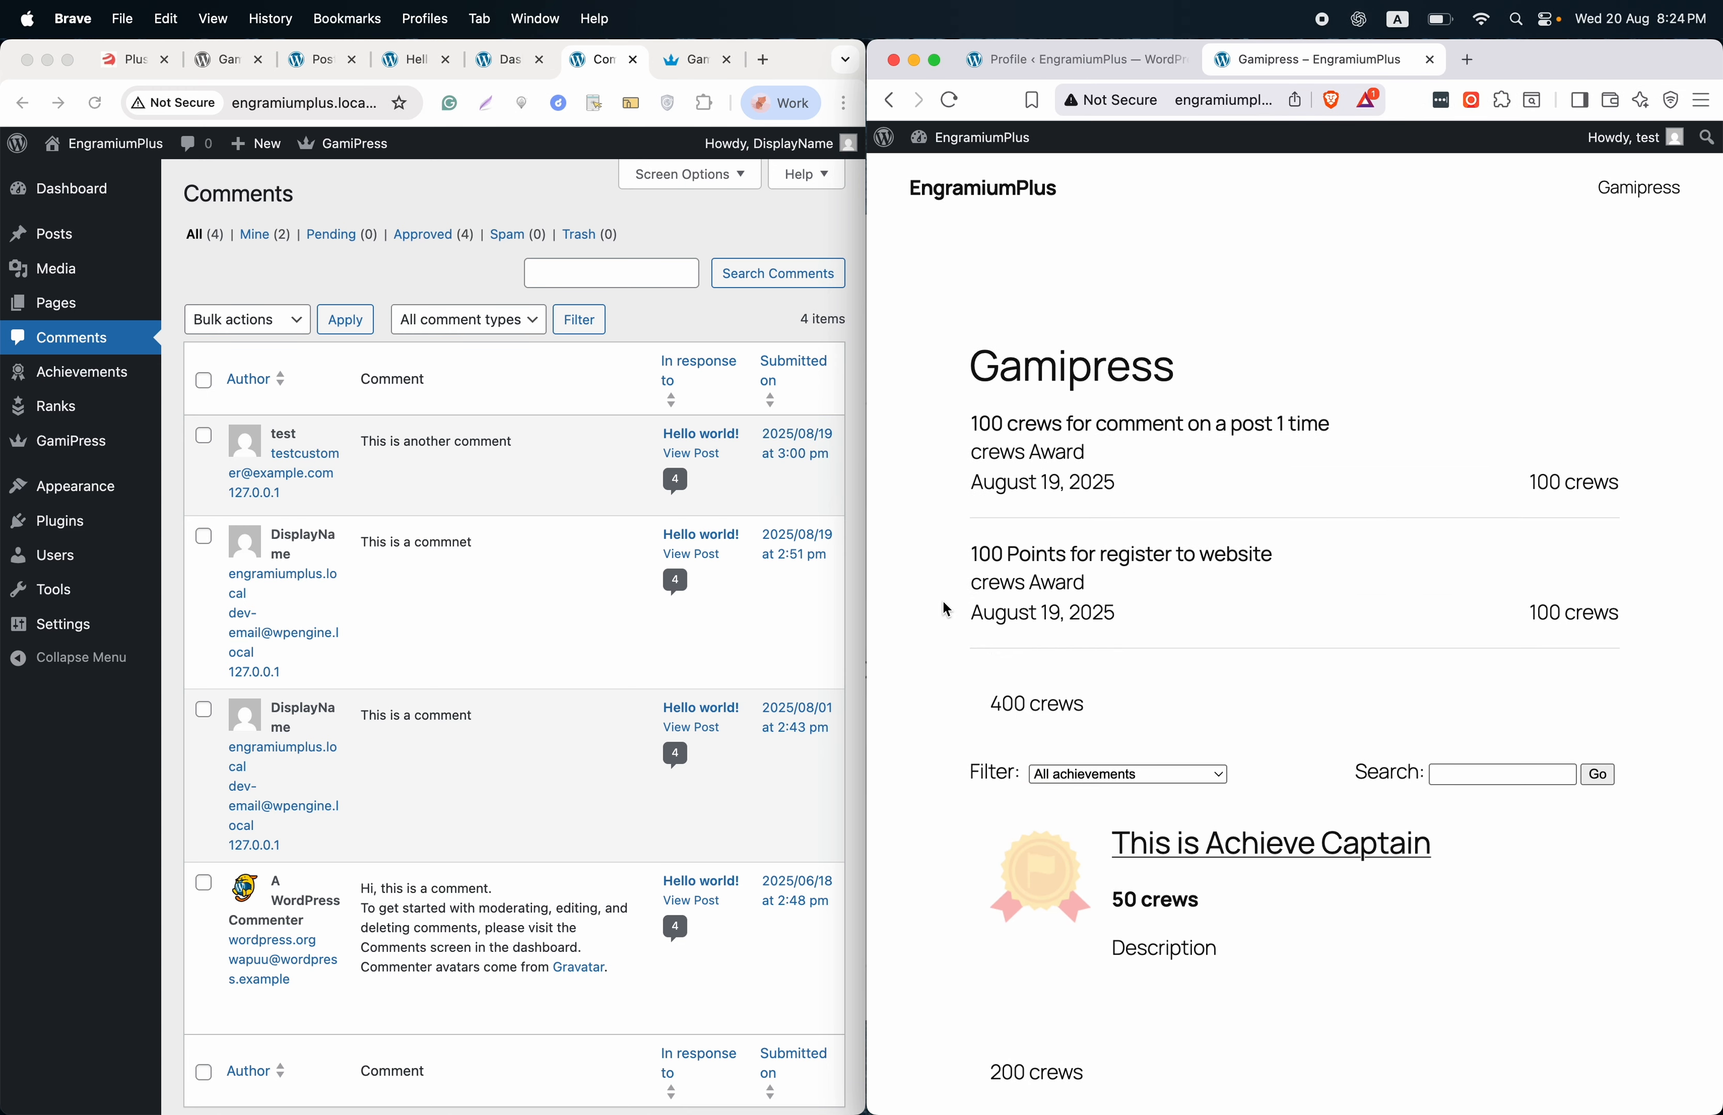
- Open GamiPress Logs and scroll through the 12 entries of crews earned
click(362, 274)
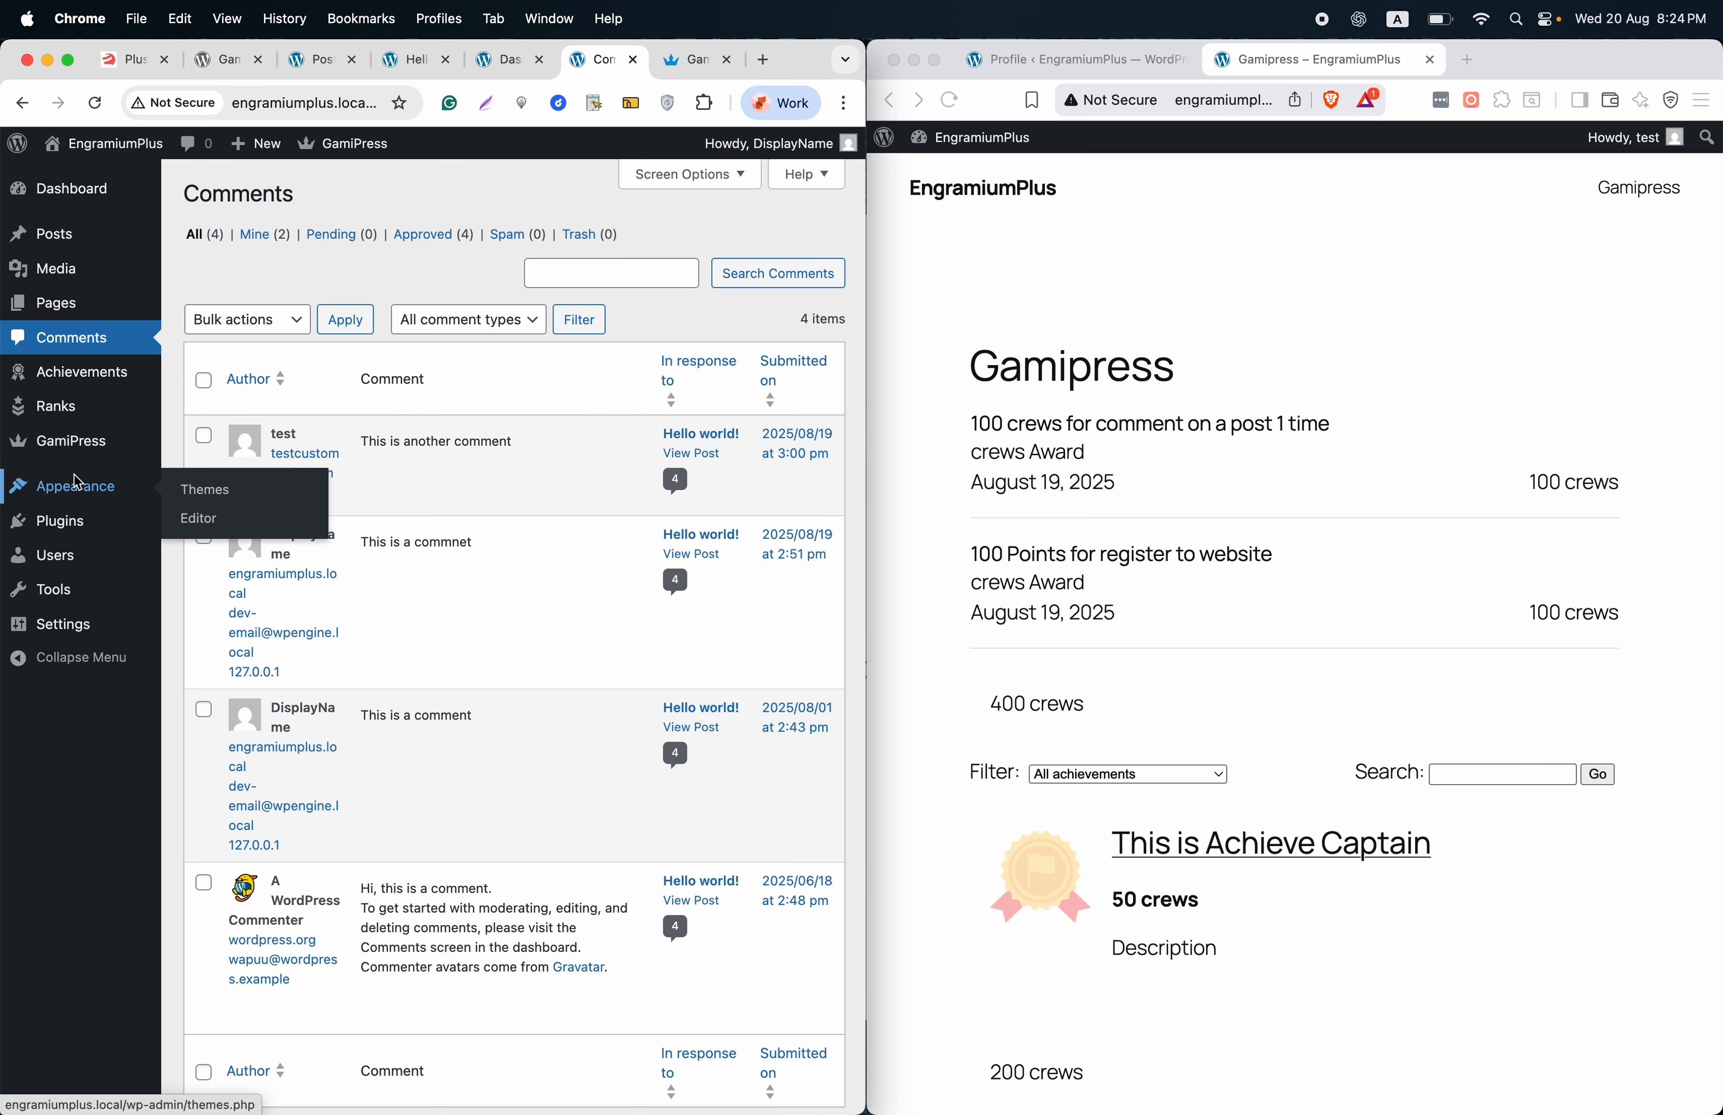
mouse_move(76, 446)
click(202, 588)
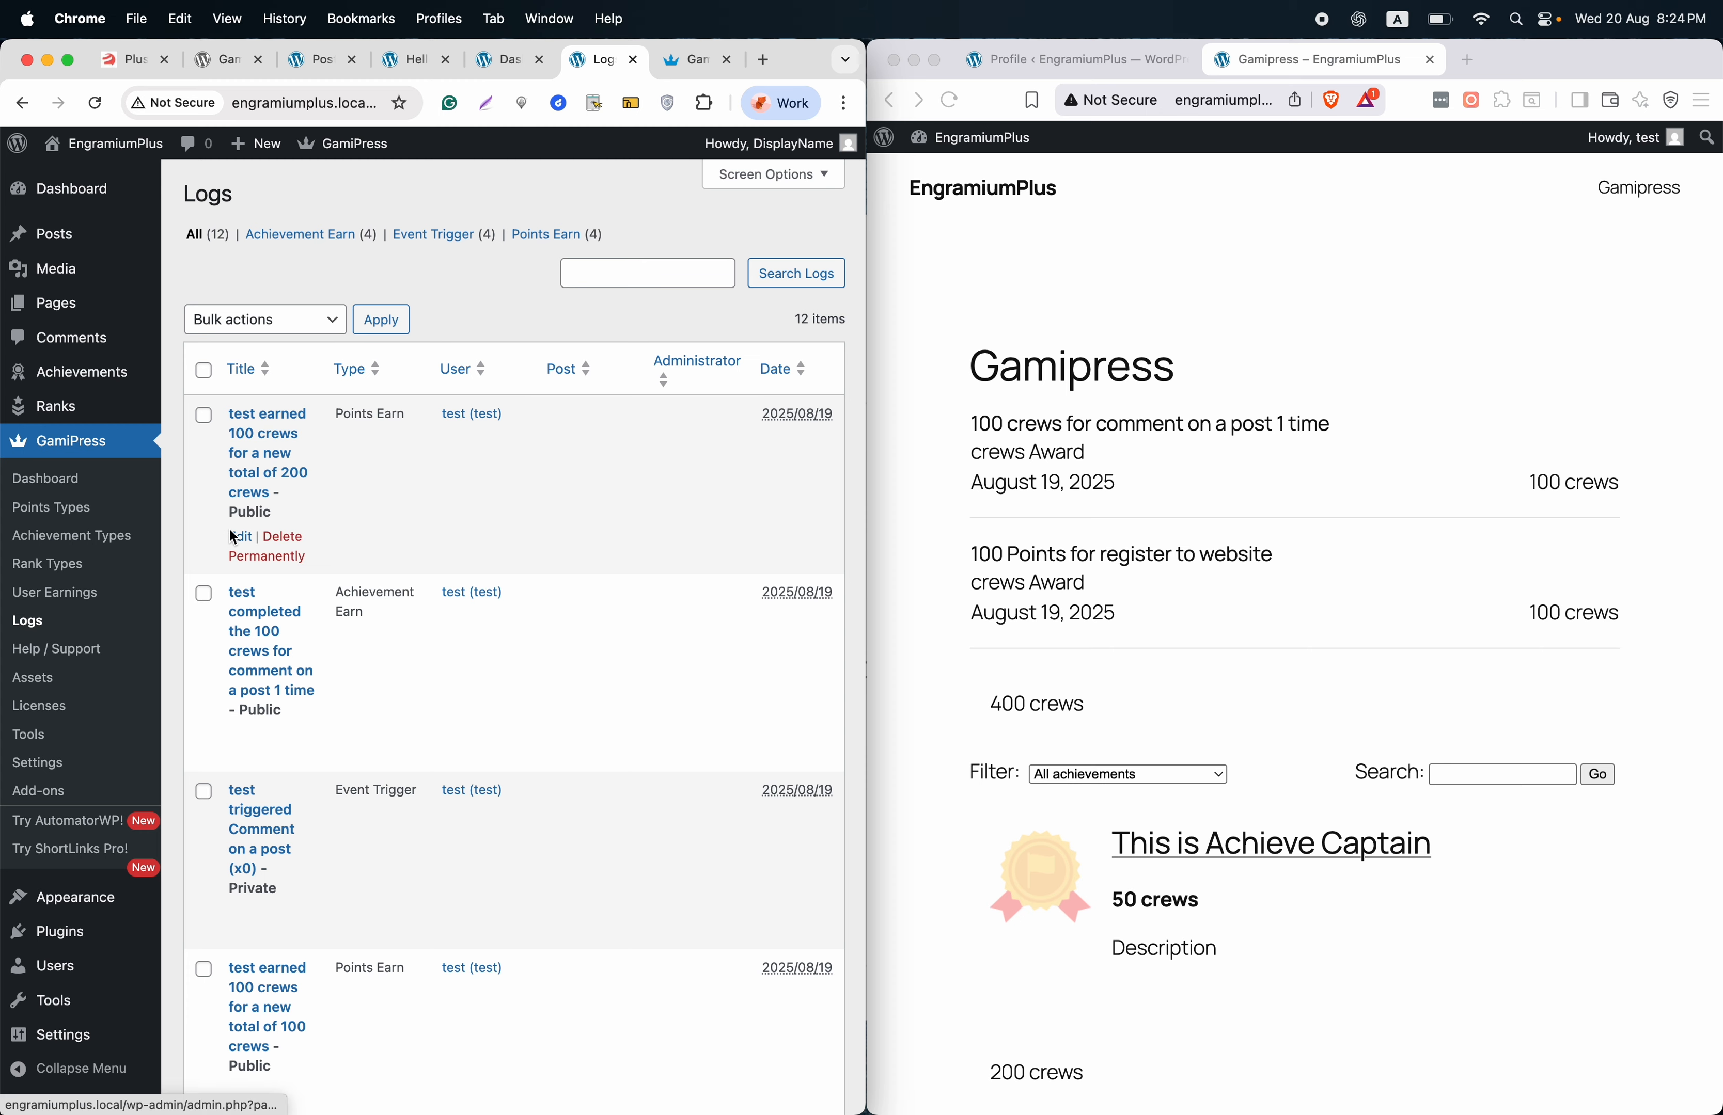
scroll(230, 538, down, 3)
scroll(233, 536, up, 3)
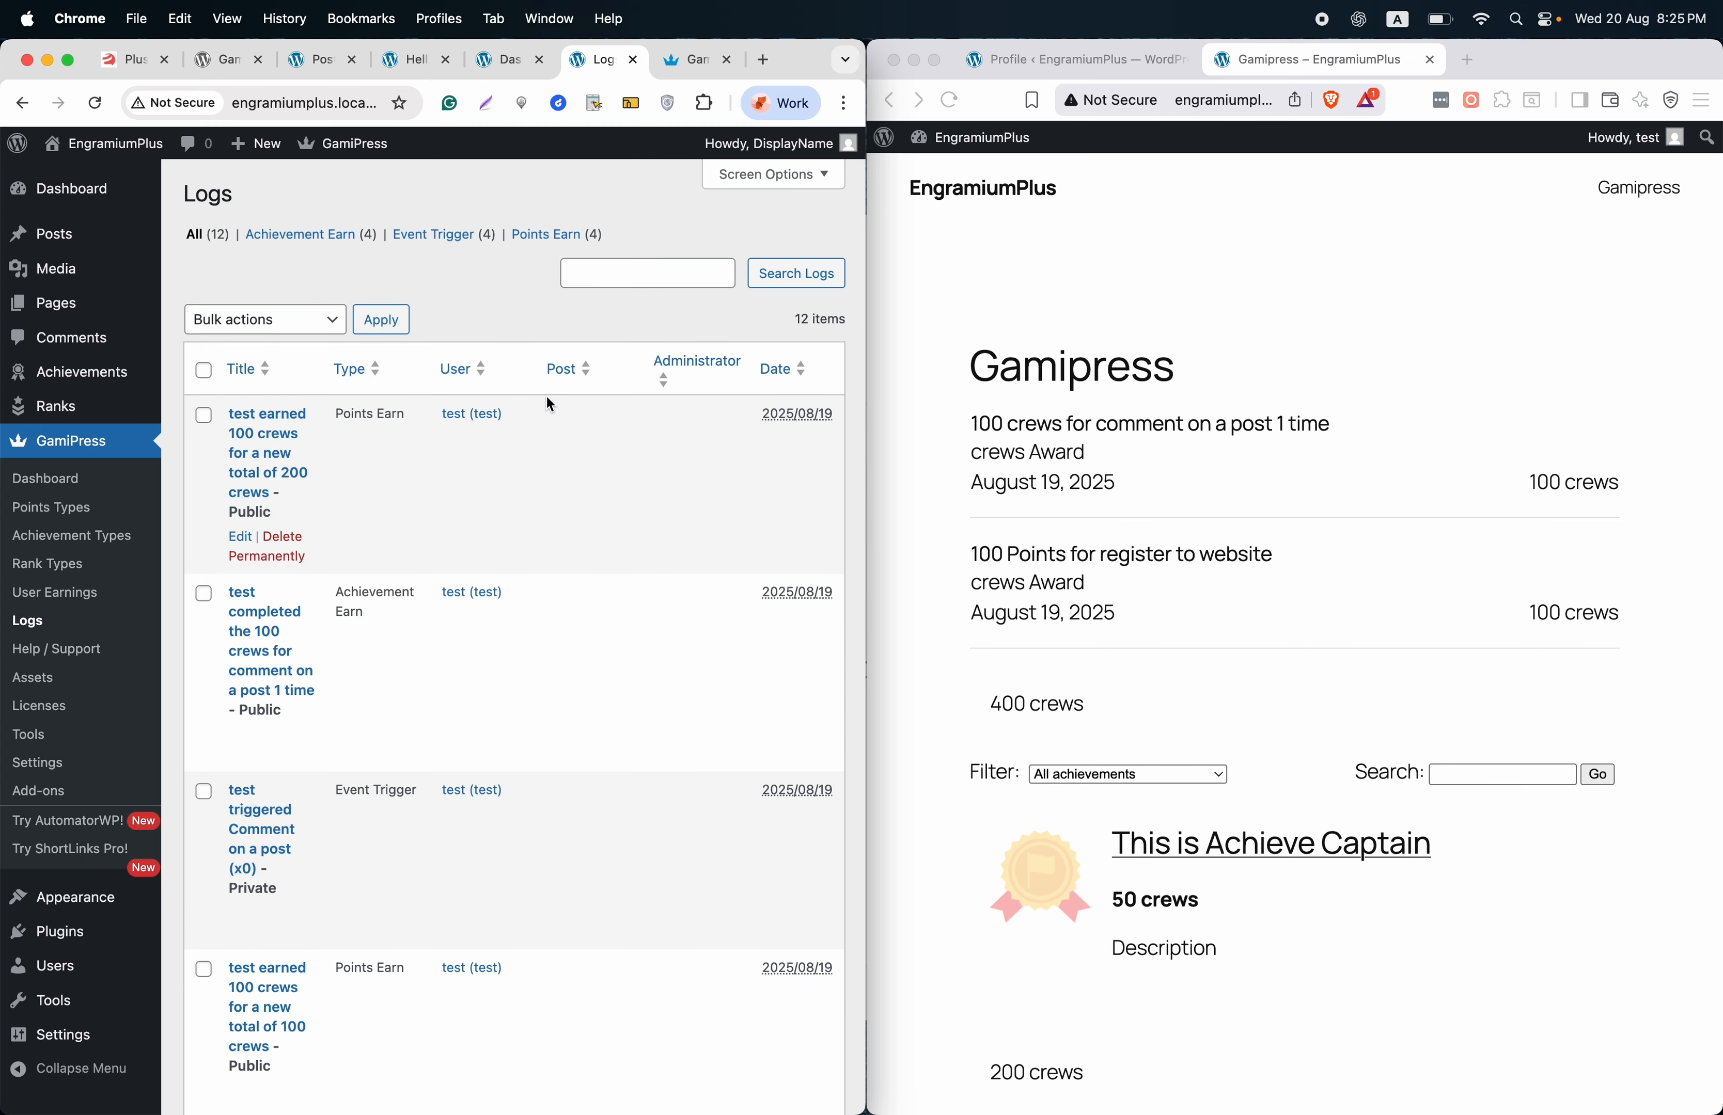